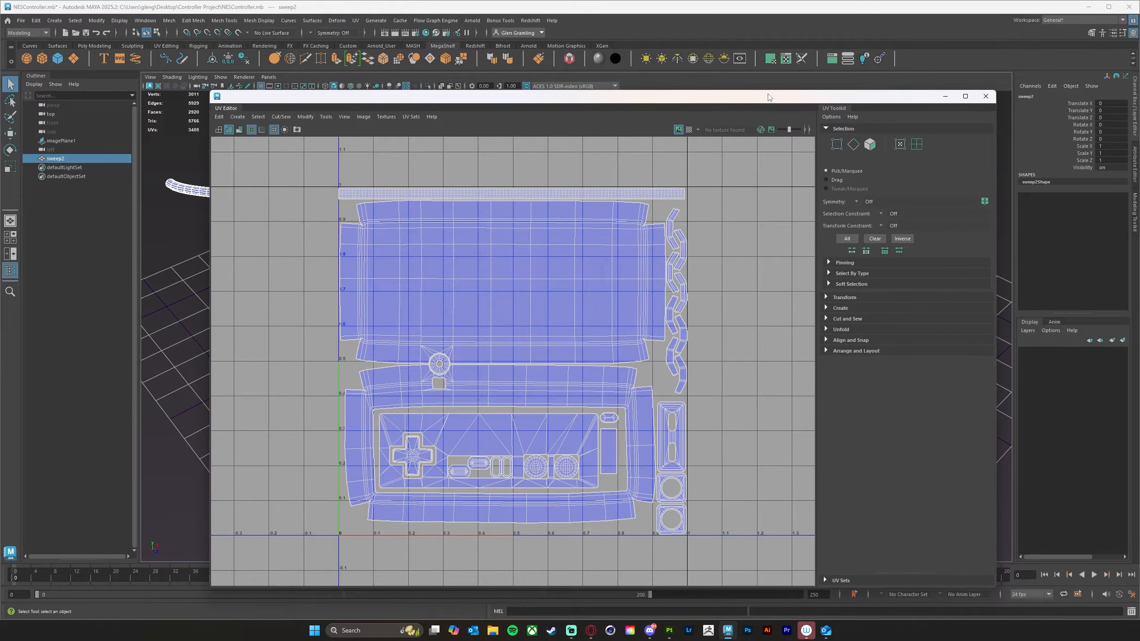
- Examine the controller's full UV layout in the UV Editor, then close it and view the model
{"action": "left_click_drag", "start_coordinate": [768, 99], "coordinate": [753, 84]}
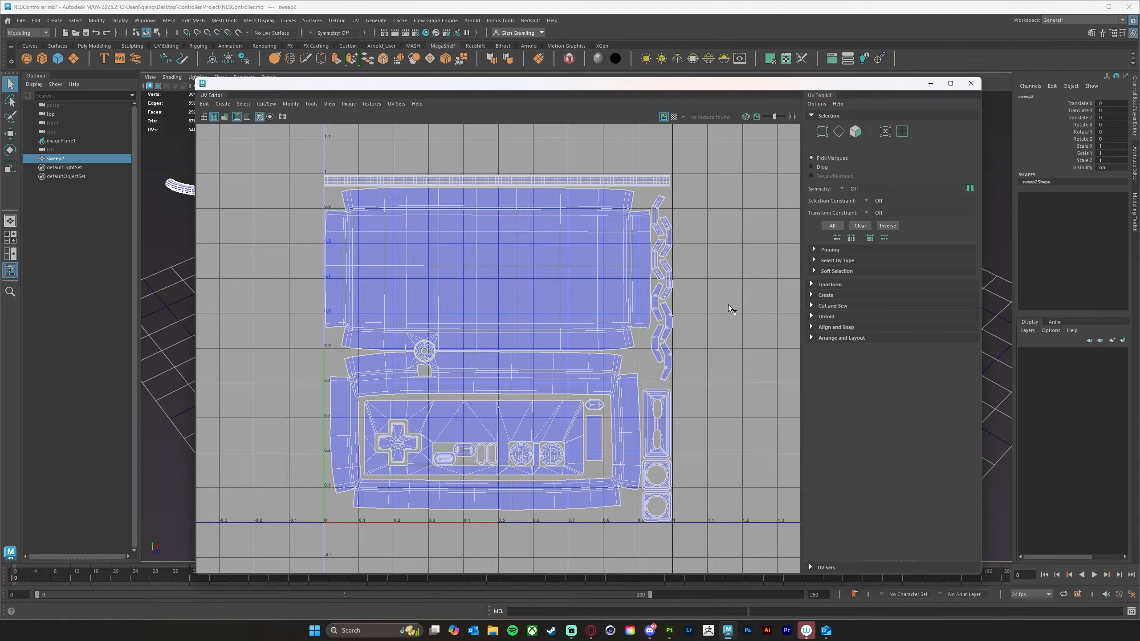
{"action": "left_click_drag", "start_coordinate": [902, 85], "coordinate": [909, 96]}
{"action": "left_click", "coordinate": [978, 94]}
{"action": "left_click_drag", "start_coordinate": [656, 382], "coordinate": [645, 406], "text": "alt"}
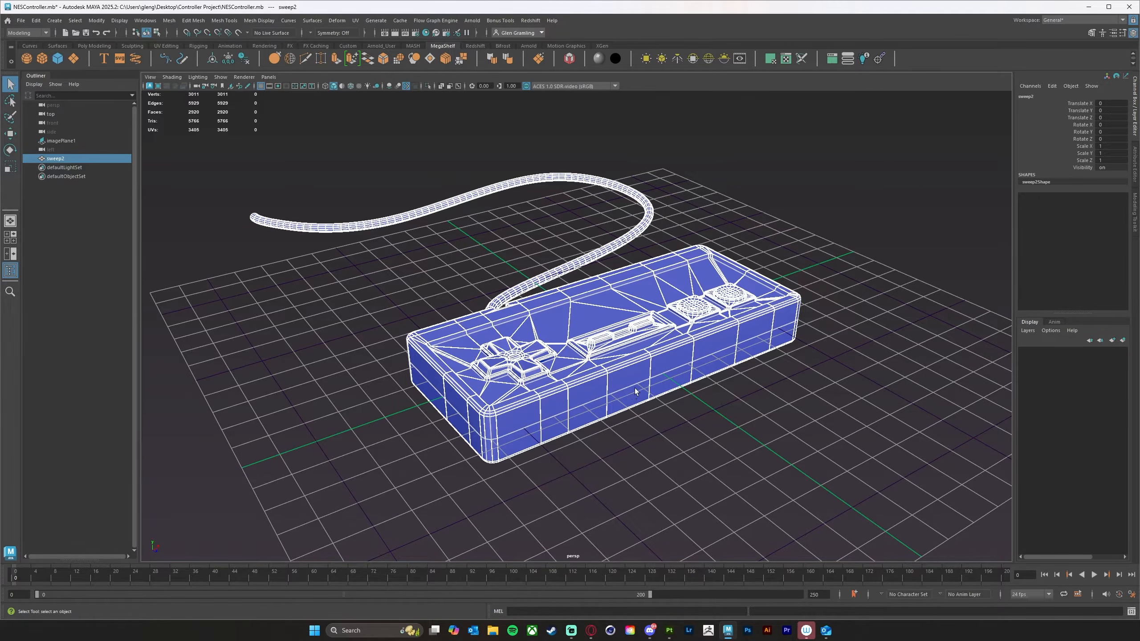
- Reopen the UV layout, view the UV snapshot options, and close both without exporting an image
{"action": "left_click", "coordinate": [786, 62]}
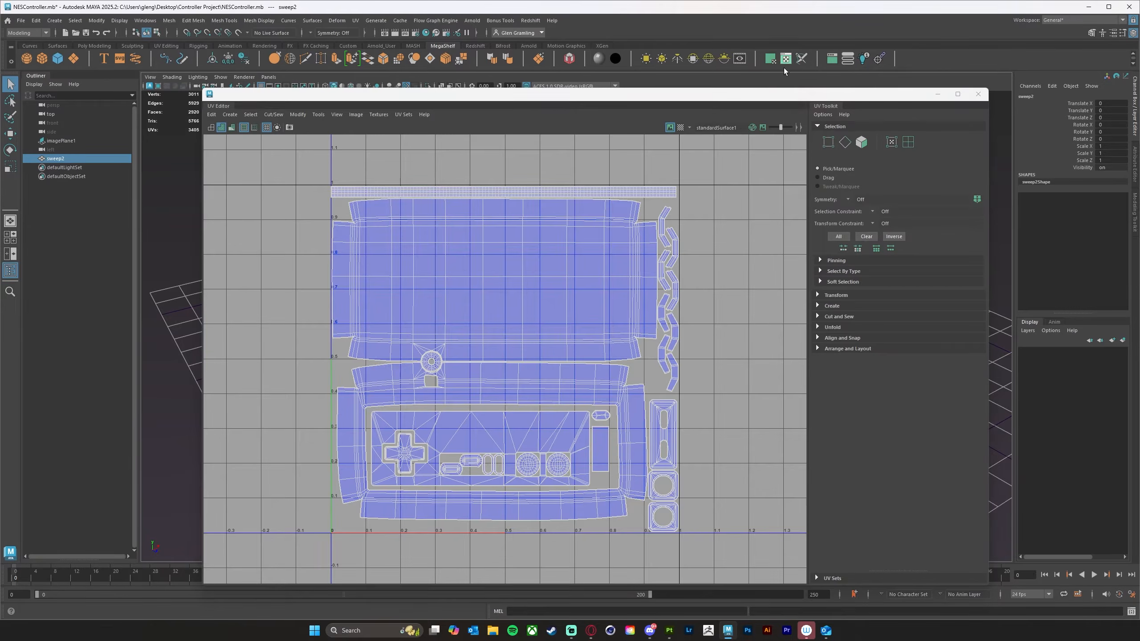
{"action": "left_click_drag", "start_coordinate": [771, 100], "coordinate": [808, 91]}
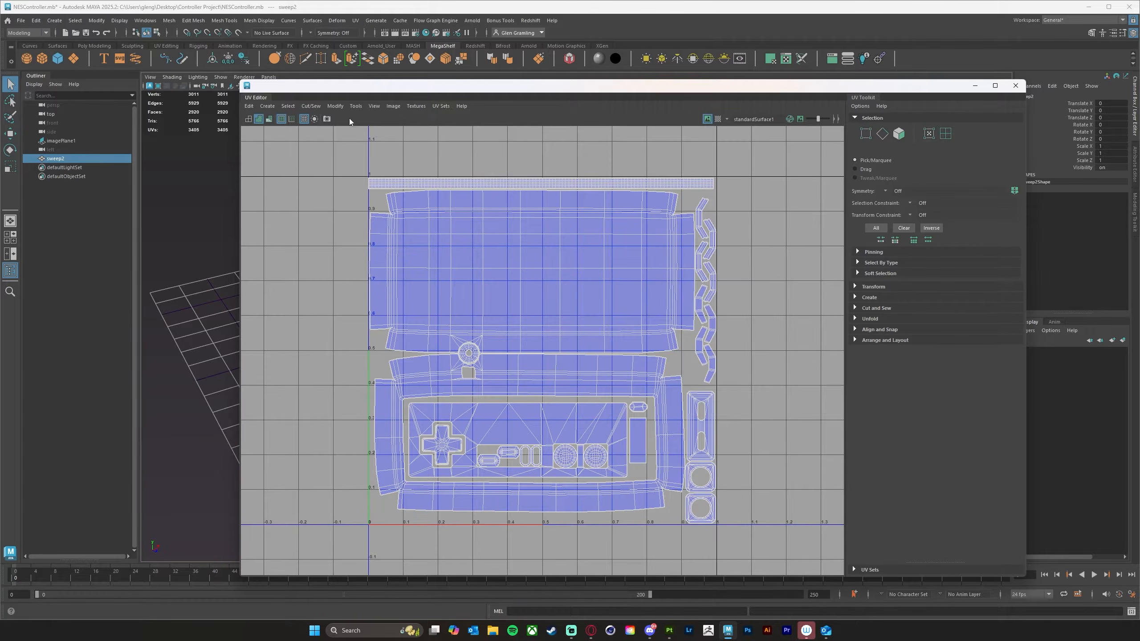
{"action": "left_click", "coordinate": [327, 119]}
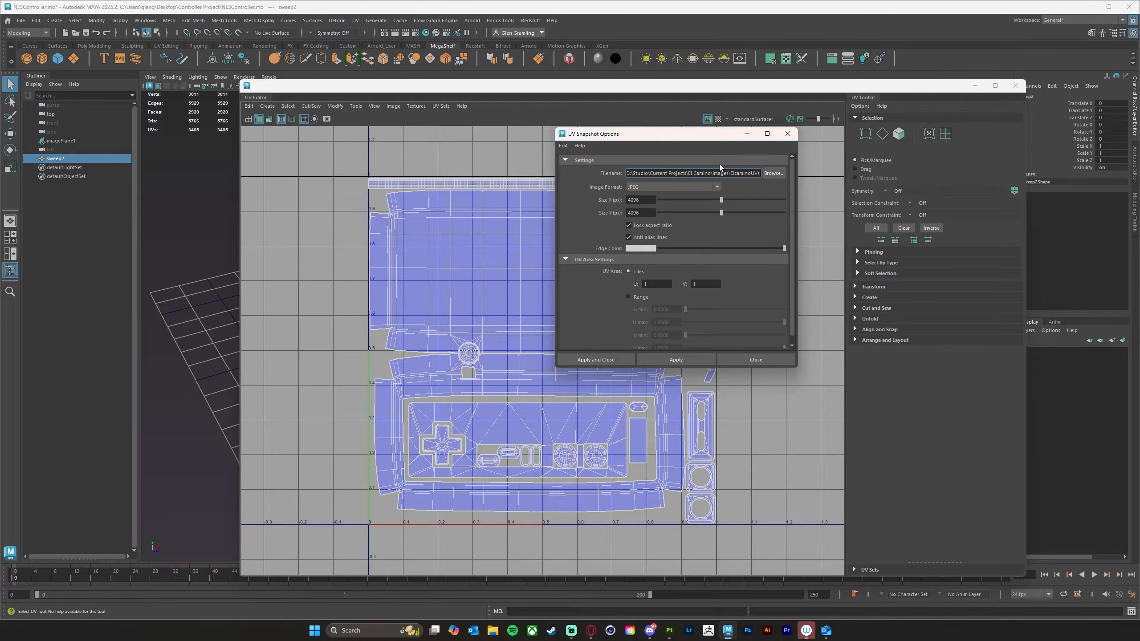
{"action": "left_click", "coordinate": [788, 133]}
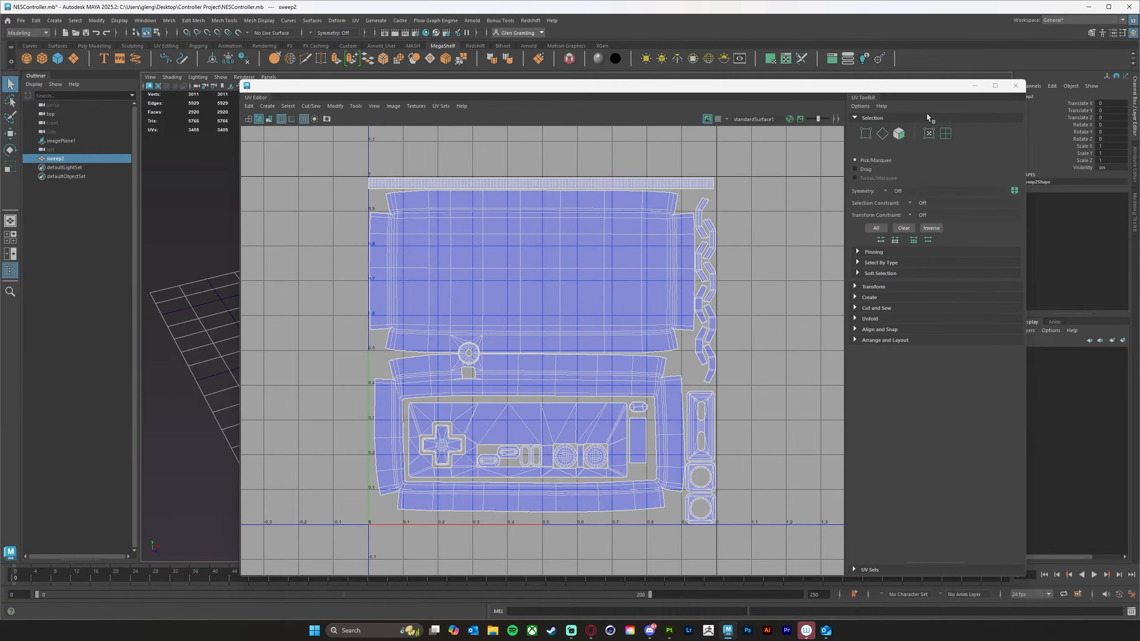
{"action": "left_click", "coordinate": [1016, 90]}
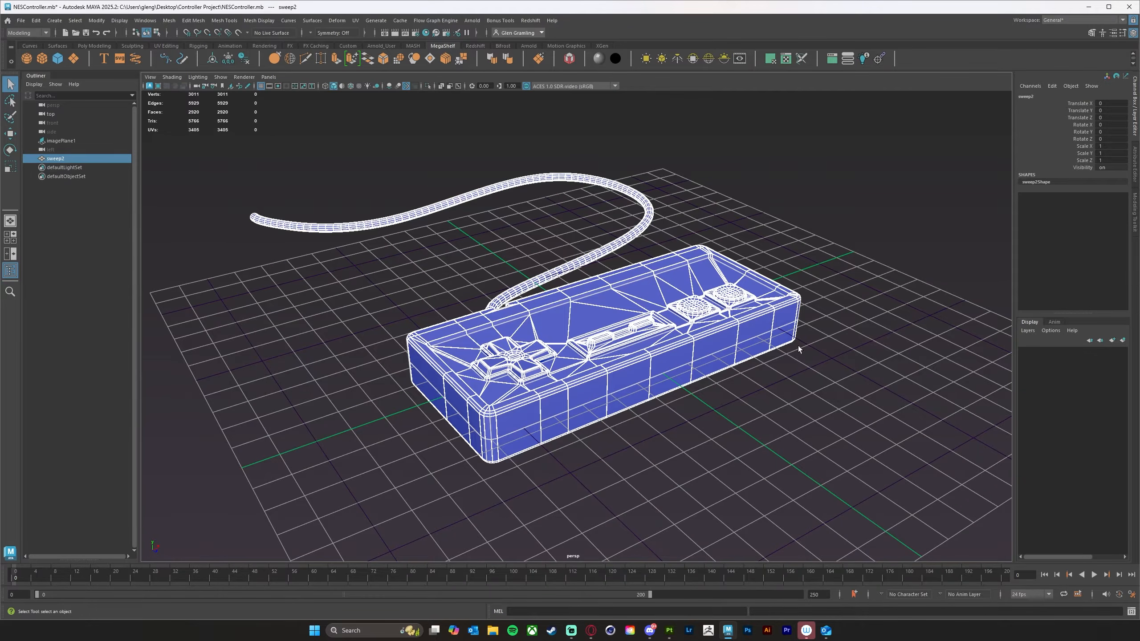
{"action": "left_click_drag", "start_coordinate": [680, 357], "coordinate": [720, 372], "text": "alt"}
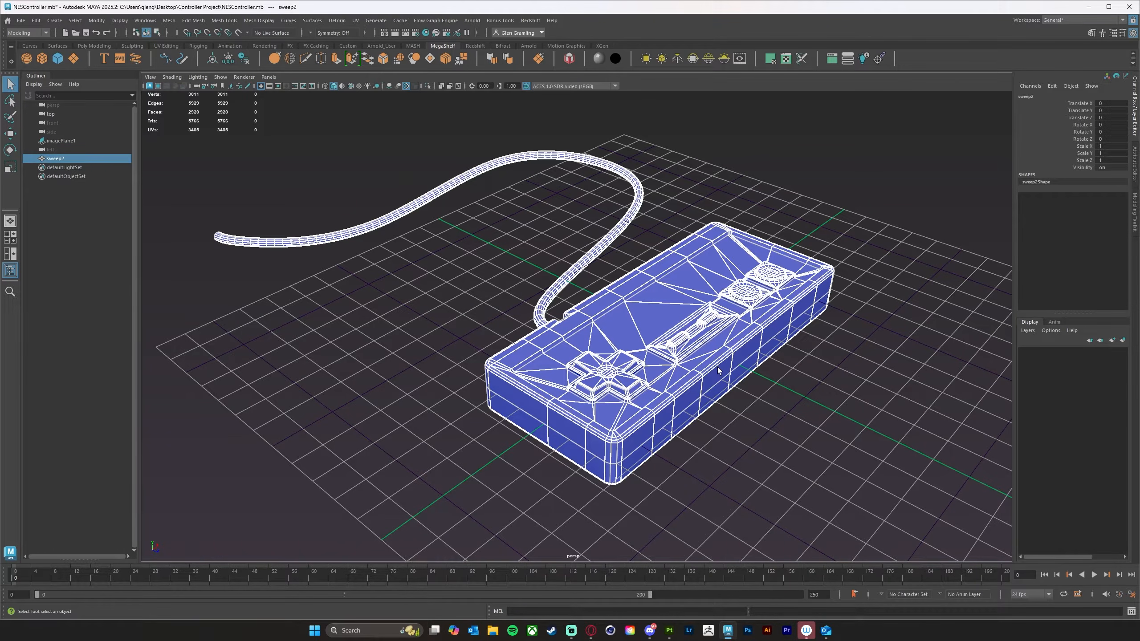
- Separate the combined controller mesh into its individual parts
{"action": "left_click", "coordinate": [829, 405]}
{"action": "left_click_drag", "start_coordinate": [829, 404], "coordinate": [735, 434], "text": "alt"}
{"action": "left_click", "coordinate": [687, 411]}
{"action": "mouse_move", "coordinate": [783, 411]}
{"action": "middle_mouse_down", "text": "alt"}
{"action": "mouse_move", "coordinate": [753, 411]}
{"action": "mouse_move", "coordinate": [774, 400]}
{"action": "middle_mouse_up", "text": "alt"}
{"action": "scroll", "coordinate": [756, 423], "scroll_direction": "up", "scroll_amount": 3}
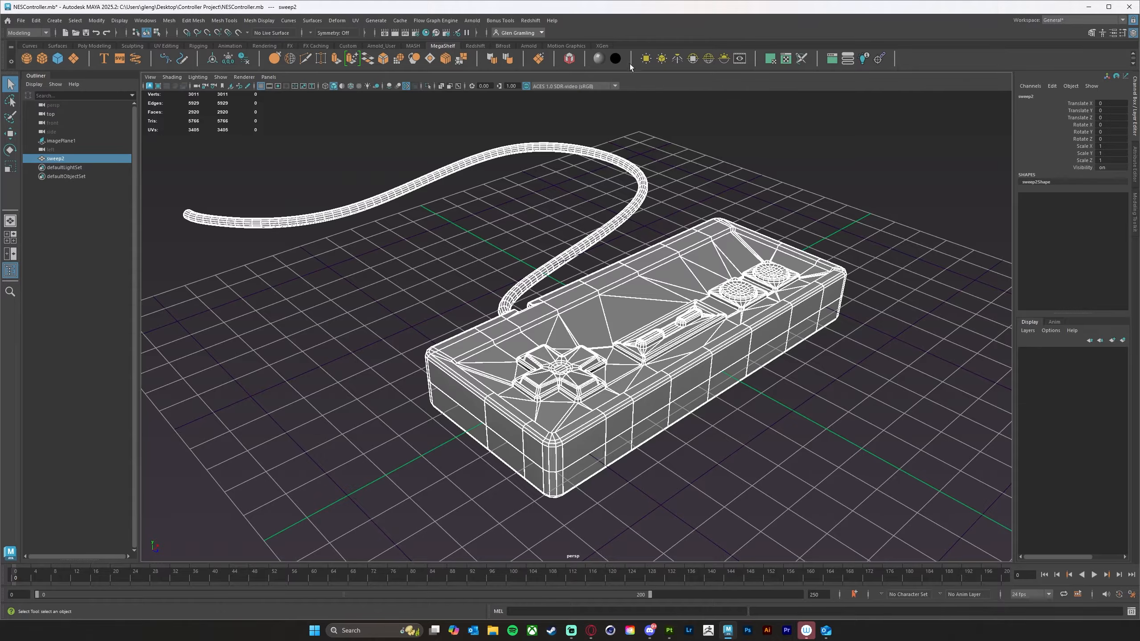
{"action": "left_click", "coordinate": [171, 20]}
{"action": "left_click", "coordinate": [183, 64]}
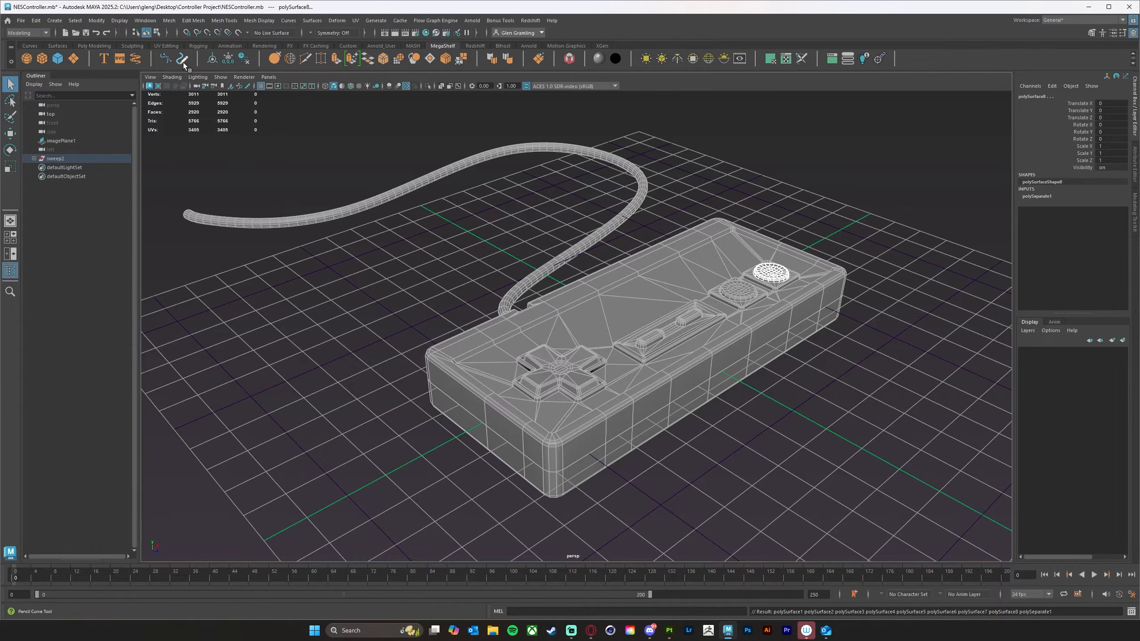
- Check the separated pieces by selecting the body, D-pad, two pill-shaped buttons and two round buttons one by one
{"action": "left_click", "coordinate": [787, 426]}
{"action": "left_click_drag", "start_coordinate": [787, 425], "coordinate": [700, 423], "text": "alt"}
{"action": "left_click", "coordinate": [569, 438]}
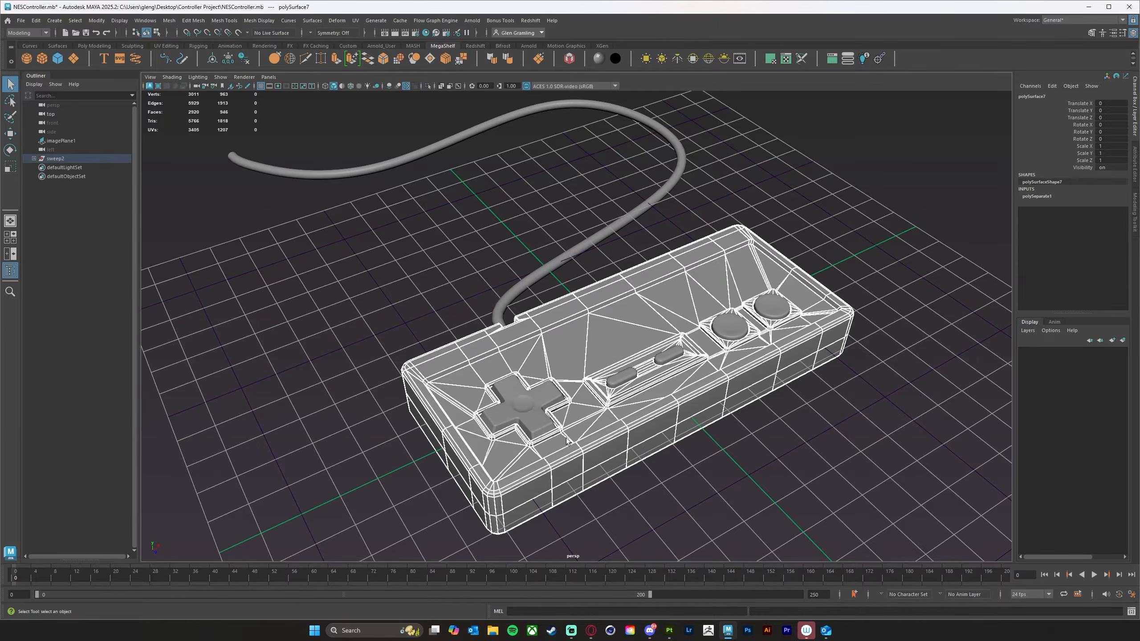
{"action": "left_click", "coordinate": [539, 404]}
{"action": "left_click", "coordinate": [626, 382]}
{"action": "left_click", "coordinate": [671, 357]}
{"action": "left_click", "coordinate": [743, 323]}
{"action": "left_click", "coordinate": [774, 314]}
{"action": "left_click_drag", "start_coordinate": [707, 436], "coordinate": [768, 427], "text": "alt"}
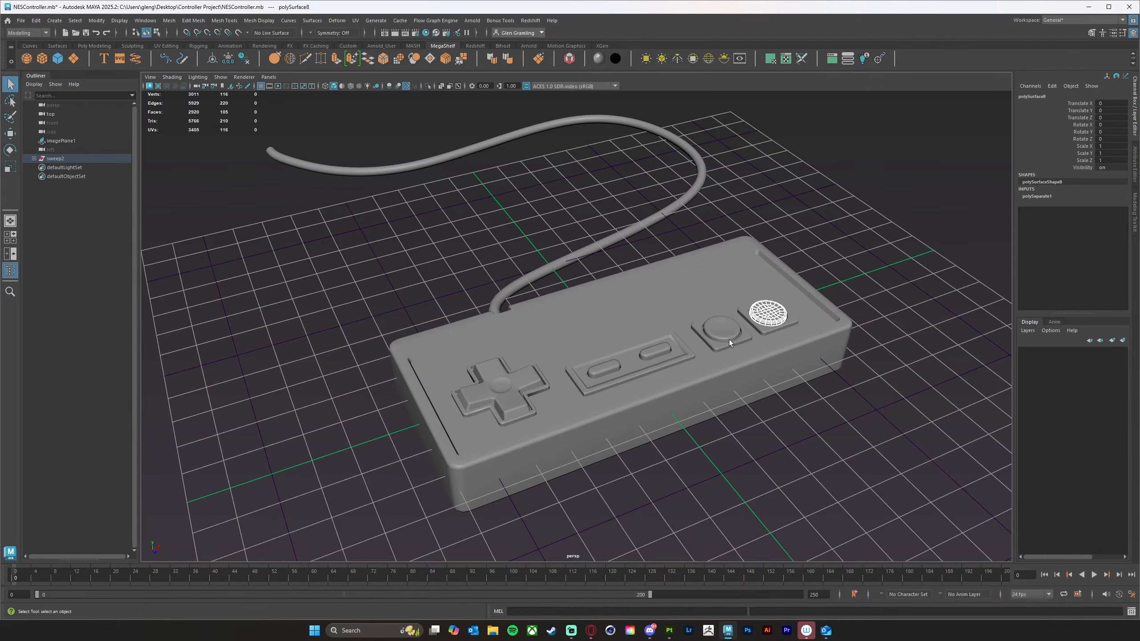
- Combine the two round action buttons into one mesh
{"action": "mouse_move", "coordinate": [764, 383]}
{"action": "right_mouse_down", "text": "alt"}
{"action": "mouse_move", "coordinate": [759, 370]}
{"action": "mouse_move", "coordinate": [767, 384]}
{"action": "right_mouse_up", "text": "alt"}
{"action": "middle_click_drag", "start_coordinate": [766, 384], "coordinate": [751, 372], "text": "alt"}
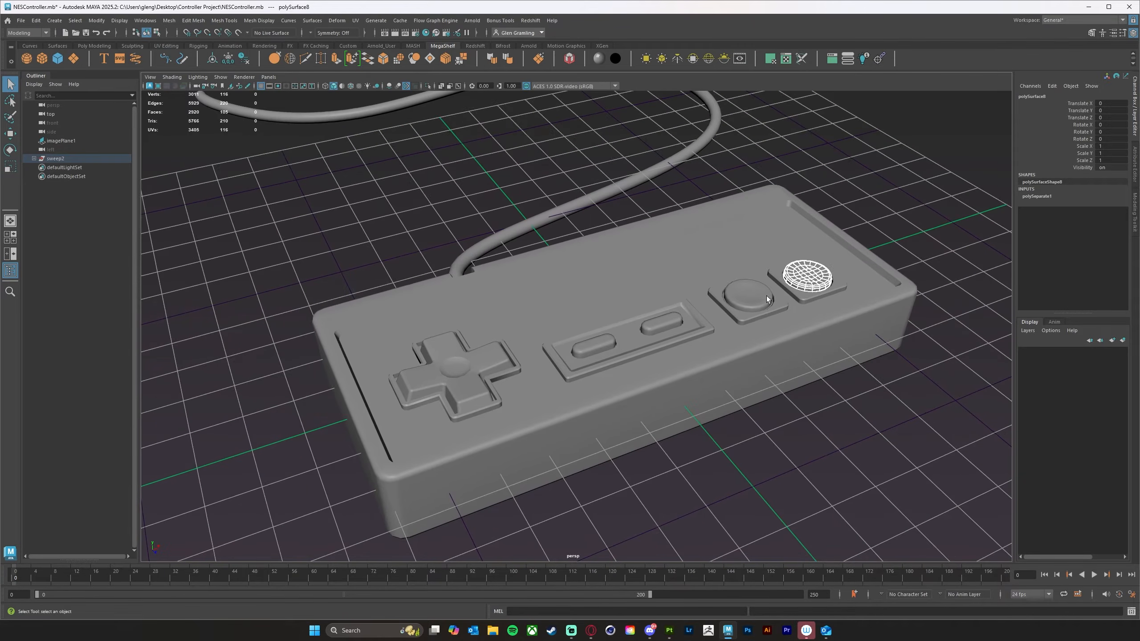
{"action": "left_click", "coordinate": [753, 298], "text": "shift"}
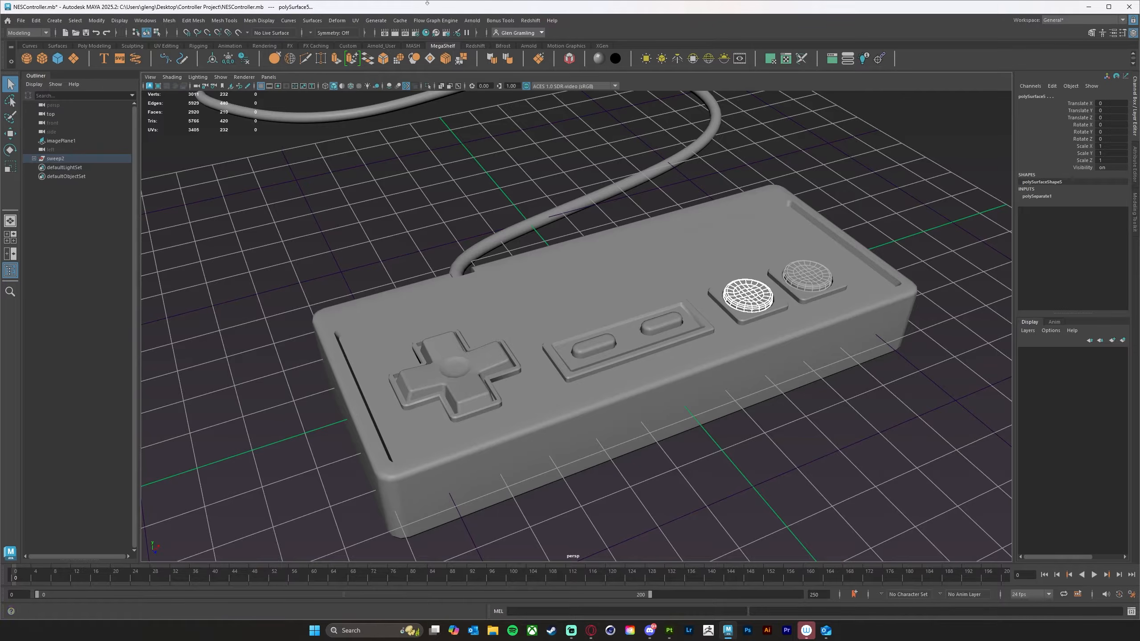
{"action": "left_click", "coordinate": [169, 20]}
{"action": "left_click", "coordinate": [195, 58]}
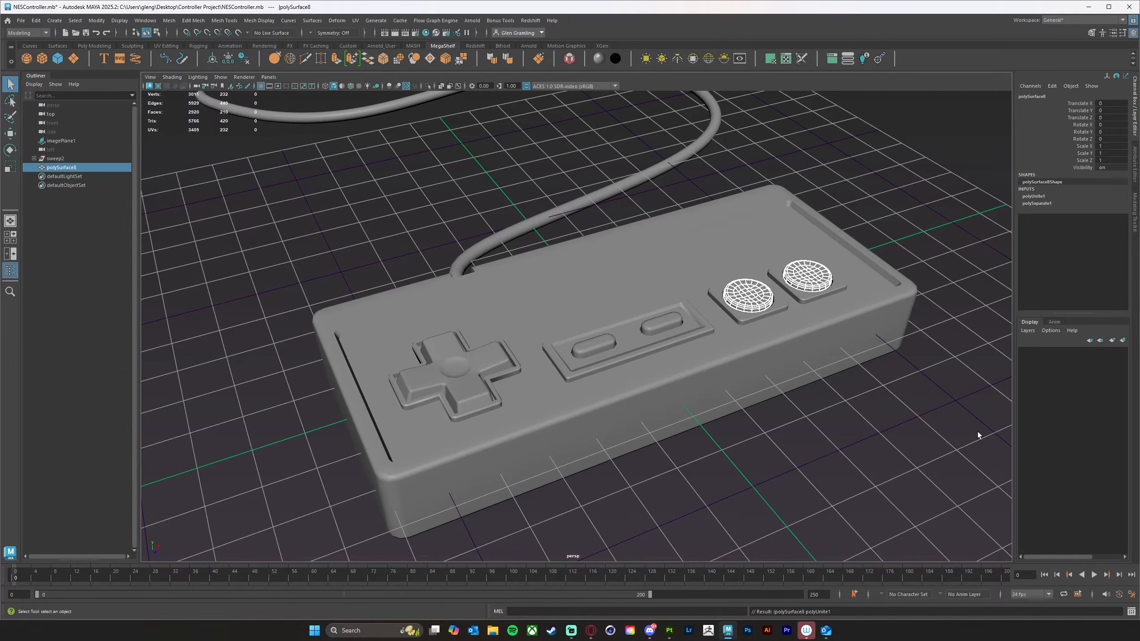
- Combine the two pill-shaped Select and Start buttons into one mesh
{"action": "scroll", "coordinate": [818, 422], "scroll_direction": "up", "scroll_amount": 2}
{"action": "left_click", "coordinate": [688, 340]}
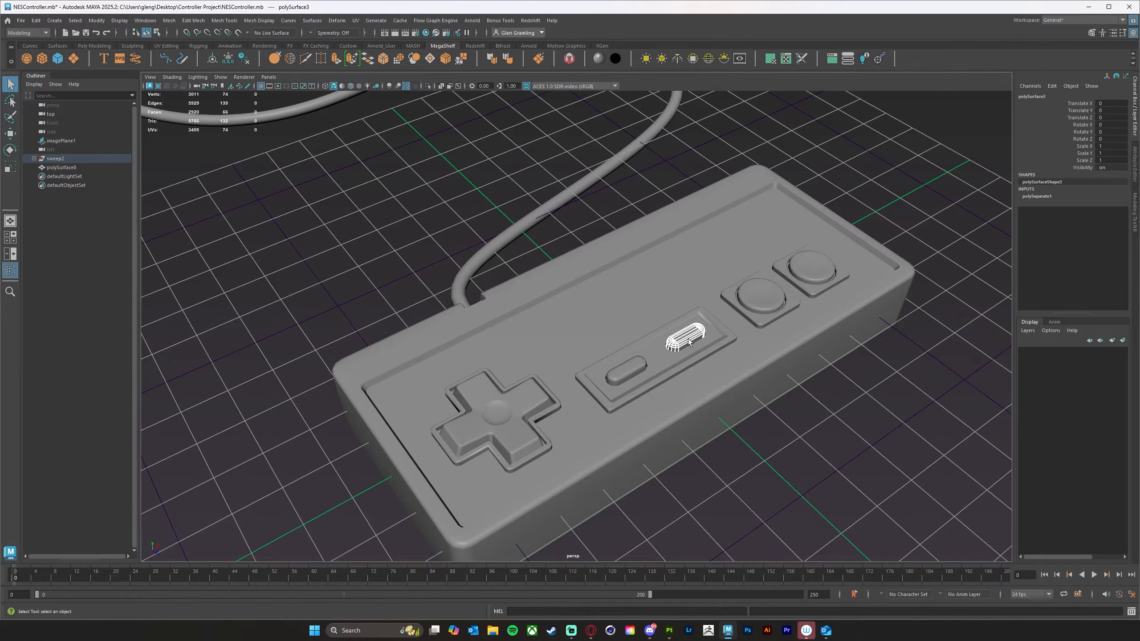
{"action": "left_click", "coordinate": [630, 379], "text": "shift"}
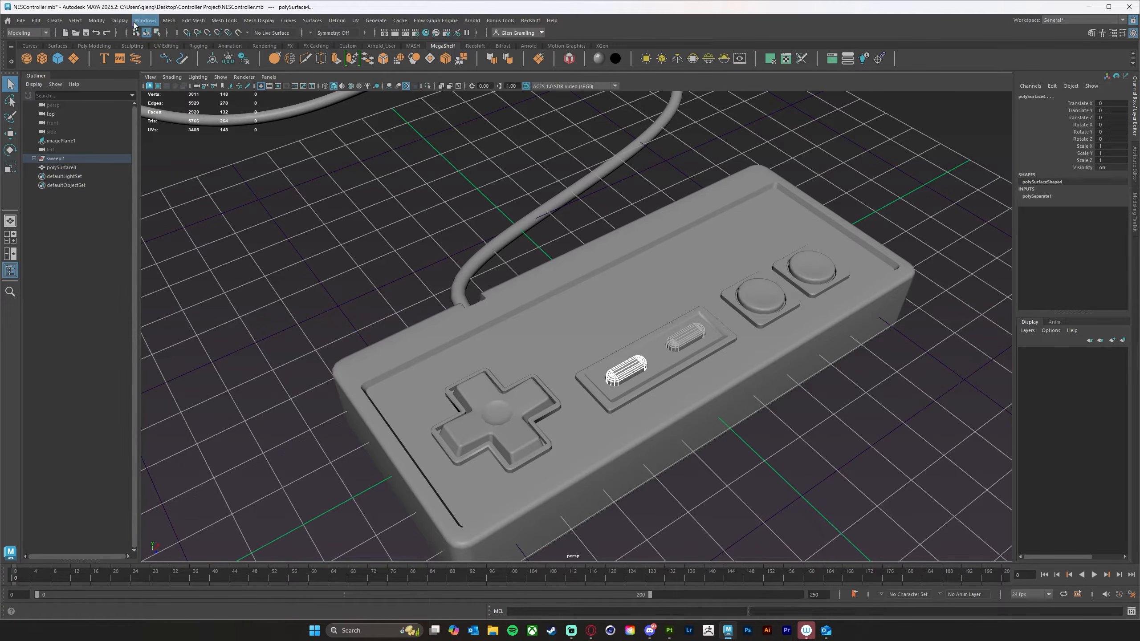
{"action": "left_click", "coordinate": [169, 20]}
{"action": "left_click", "coordinate": [208, 54]}
- Select the controller body and examine its front face from several angles and against the reference image
{"action": "left_click_drag", "start_coordinate": [709, 295], "coordinate": [704, 422], "text": "alt"}
{"action": "left_click", "coordinate": [564, 407]}
{"action": "left_click_drag", "start_coordinate": [565, 379], "coordinate": [602, 302], "text": "alt"}
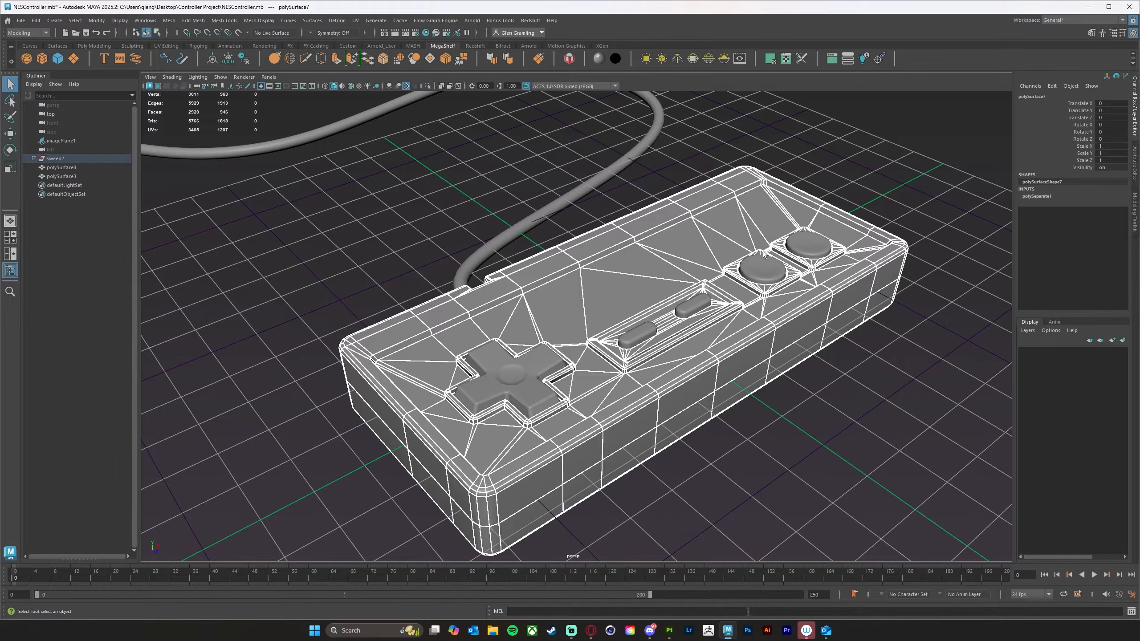
{"action": "left_click_drag", "start_coordinate": [763, 211], "coordinate": [706, 261], "text": "alt"}
{"action": "left_click_drag", "start_coordinate": [726, 354], "coordinate": [748, 305], "text": "alt"}
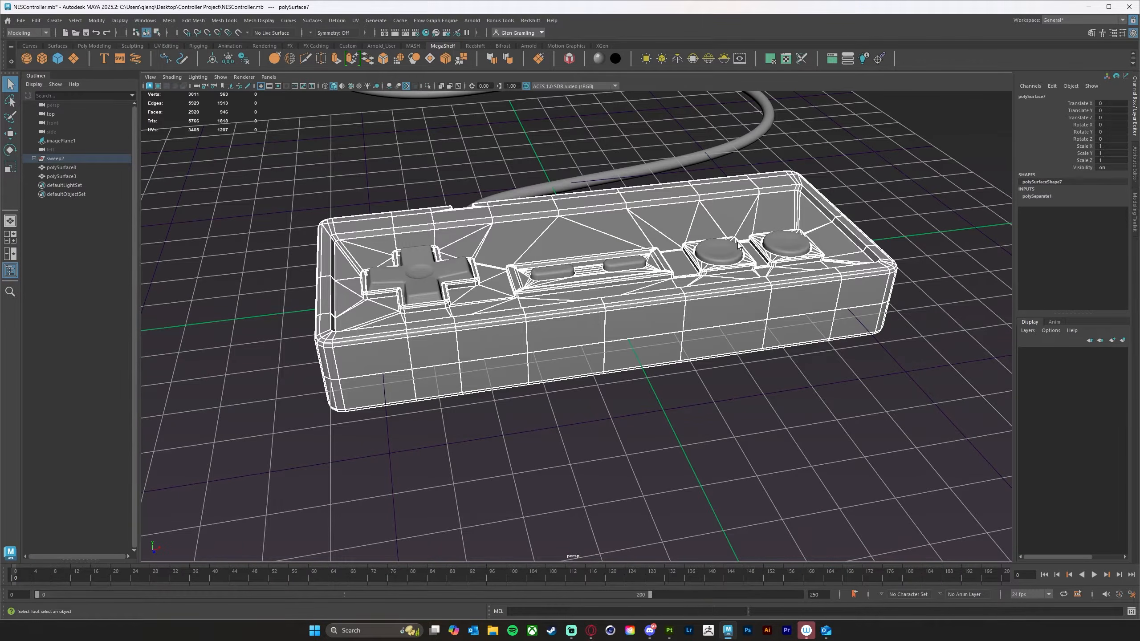
{"action": "left_click_drag", "start_coordinate": [695, 307], "coordinate": [646, 367], "text": "alt"}
{"action": "key", "text": "space"}
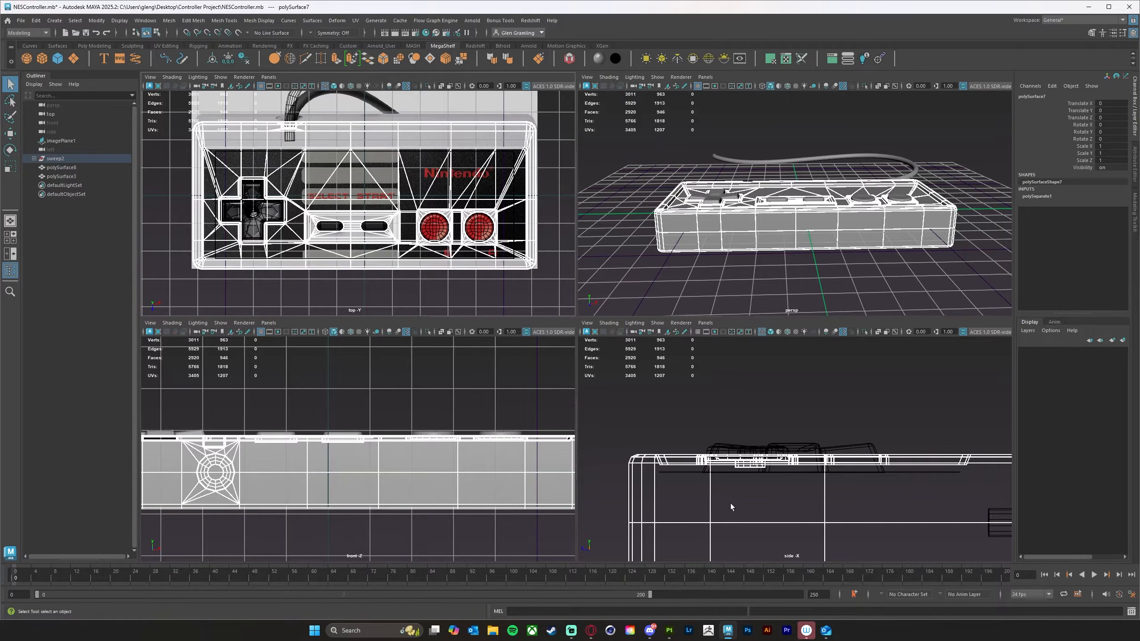
{"action": "key", "text": "space"}
{"action": "left_click_drag", "start_coordinate": [710, 252], "coordinate": [720, 273], "text": "alt"}
{"action": "middle_click_drag", "start_coordinate": [707, 328], "coordinate": [713, 267], "text": "alt"}
{"action": "scroll", "coordinate": [727, 270], "scroll_direction": "down", "scroll_amount": 2}
- In the UV Editor, switch to UV shell selection and select the large faceplate shell with the button cutouts
{"action": "left_click", "coordinate": [785, 59]}
{"action": "left_click_drag", "start_coordinate": [776, 90], "coordinate": [764, 66]}
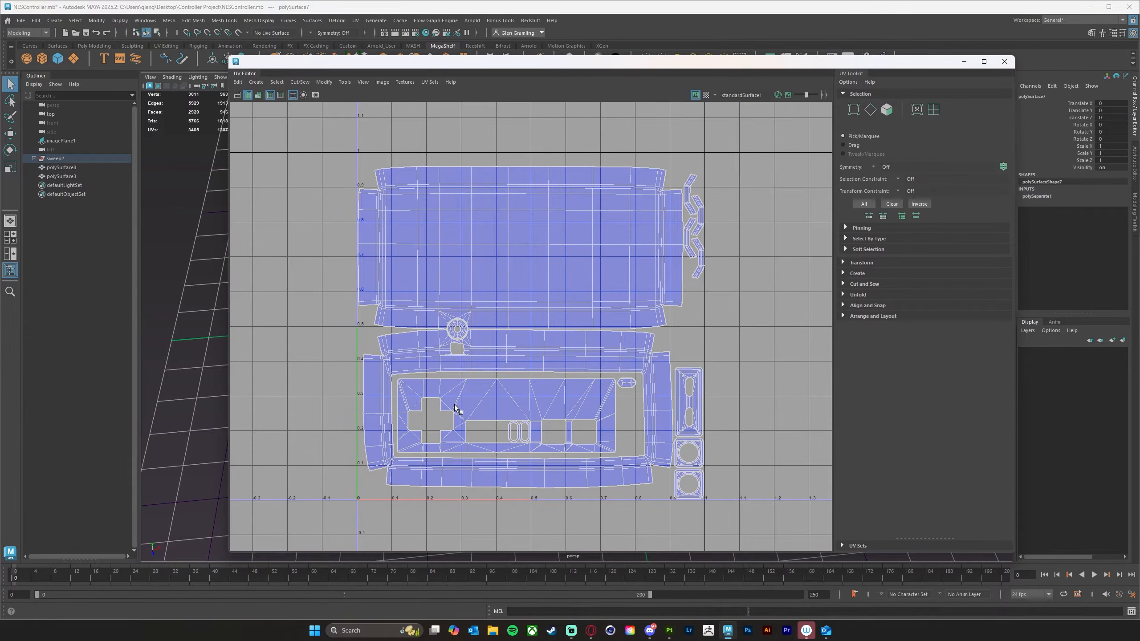
{"action": "left_click", "coordinate": [934, 110]}
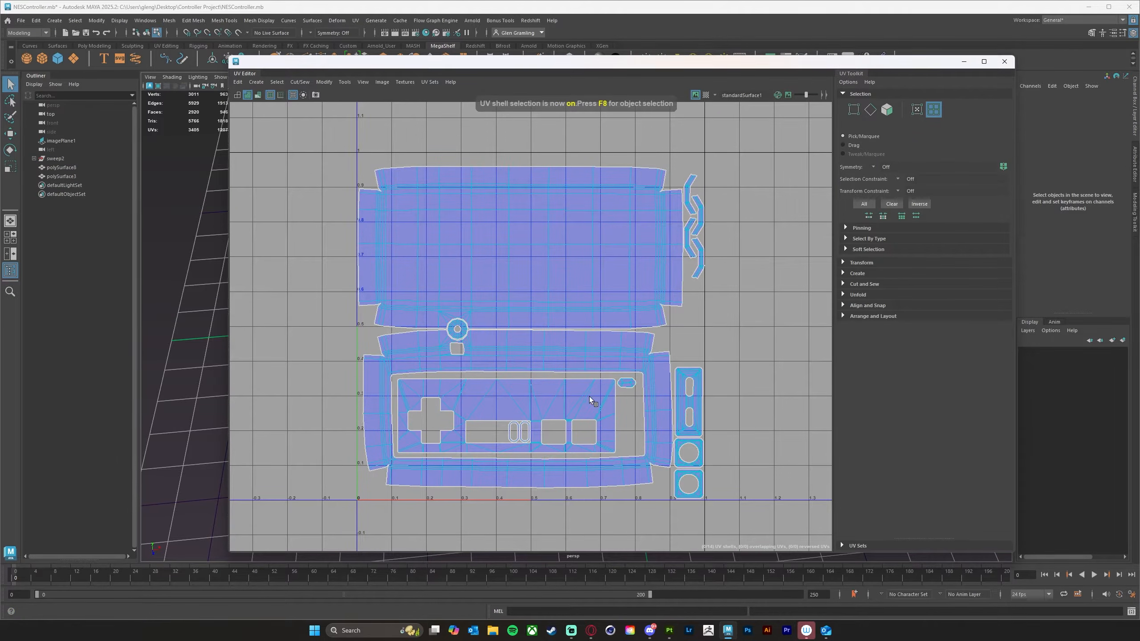
{"action": "left_click", "coordinate": [564, 402]}
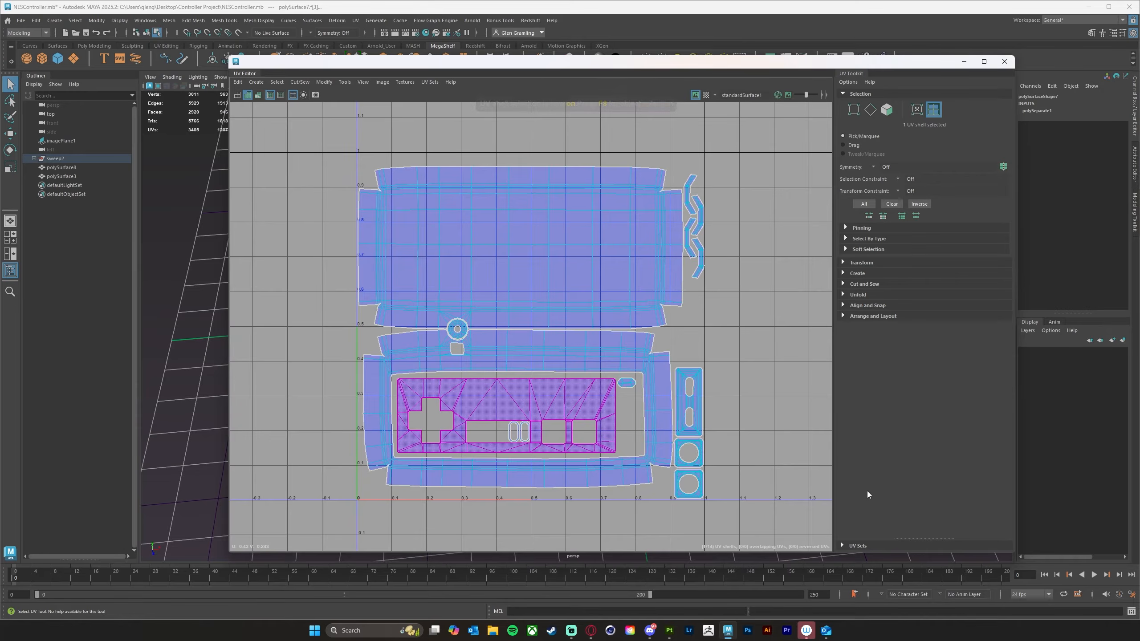
- Extract the selected faceplate faces from the controller body into their own mesh and return to object selection
{"action": "left_click_drag", "start_coordinate": [936, 66], "coordinate": [573, 91]}
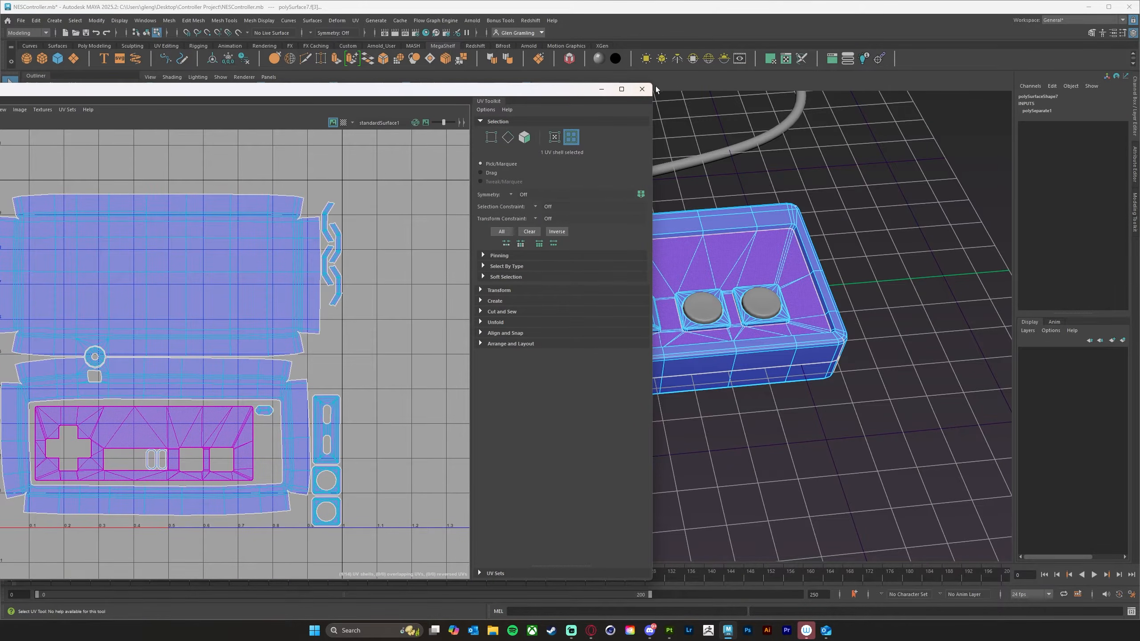
{"action": "left_click", "coordinate": [642, 89]}
{"action": "left_click_drag", "start_coordinate": [763, 395], "coordinate": [752, 429], "text": "alt"}
{"action": "right_click_drag", "start_coordinate": [751, 430], "coordinate": [763, 425], "text": "alt"}
{"action": "left_click_drag", "start_coordinate": [764, 425], "coordinate": [782, 416], "text": "alt"}
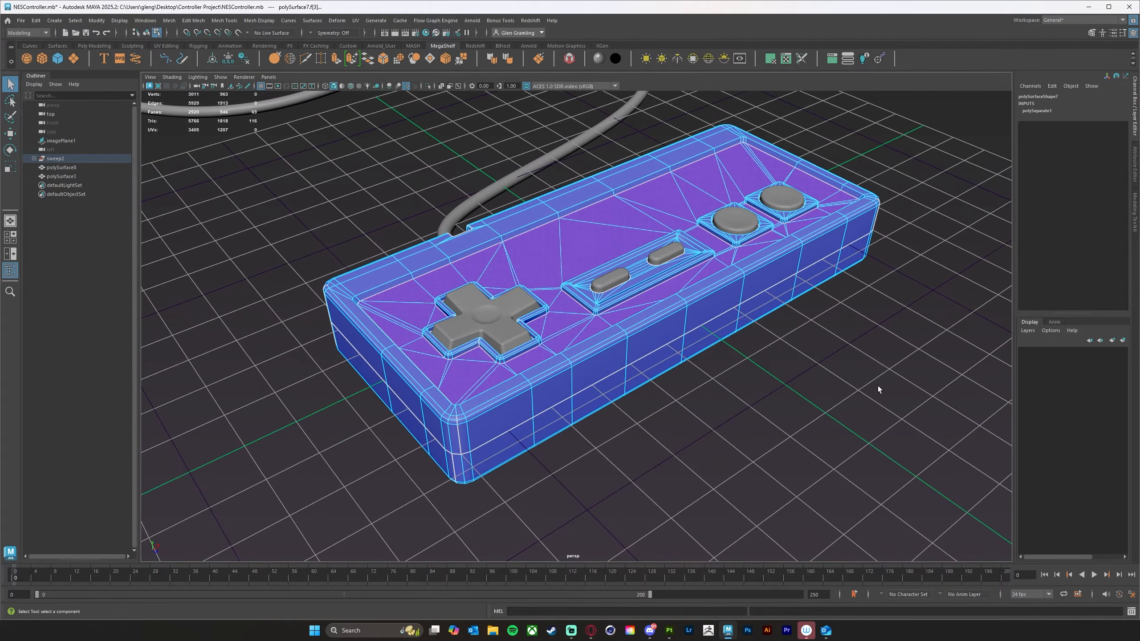
{"action": "left_click_drag", "start_coordinate": [878, 385], "coordinate": [861, 409], "text": "alt"}
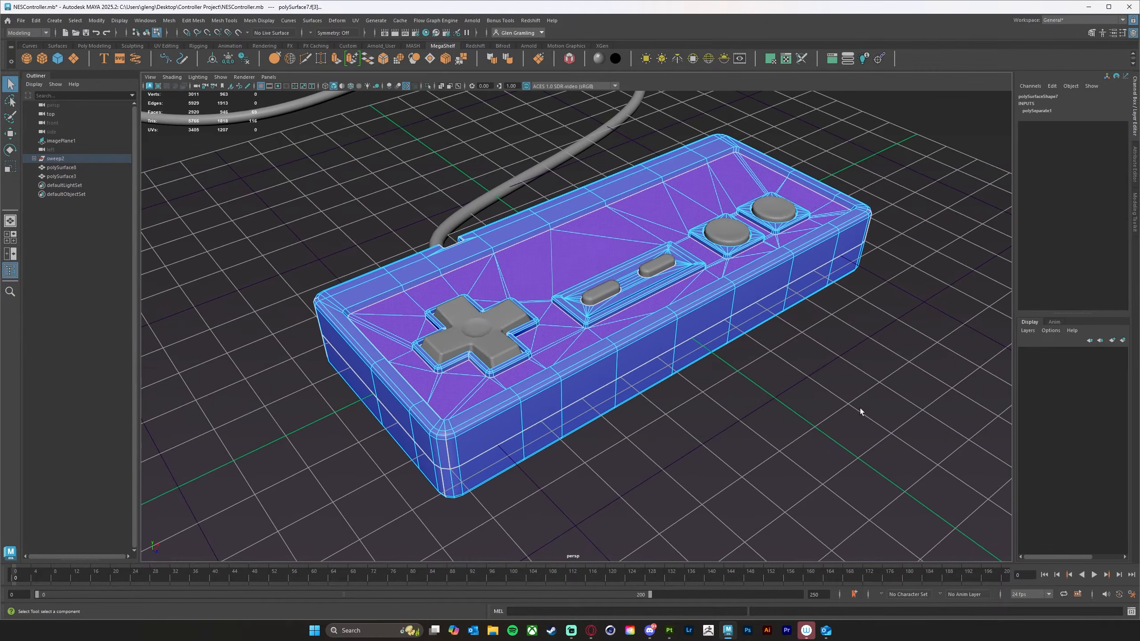
{"action": "left_click", "coordinate": [189, 21]}
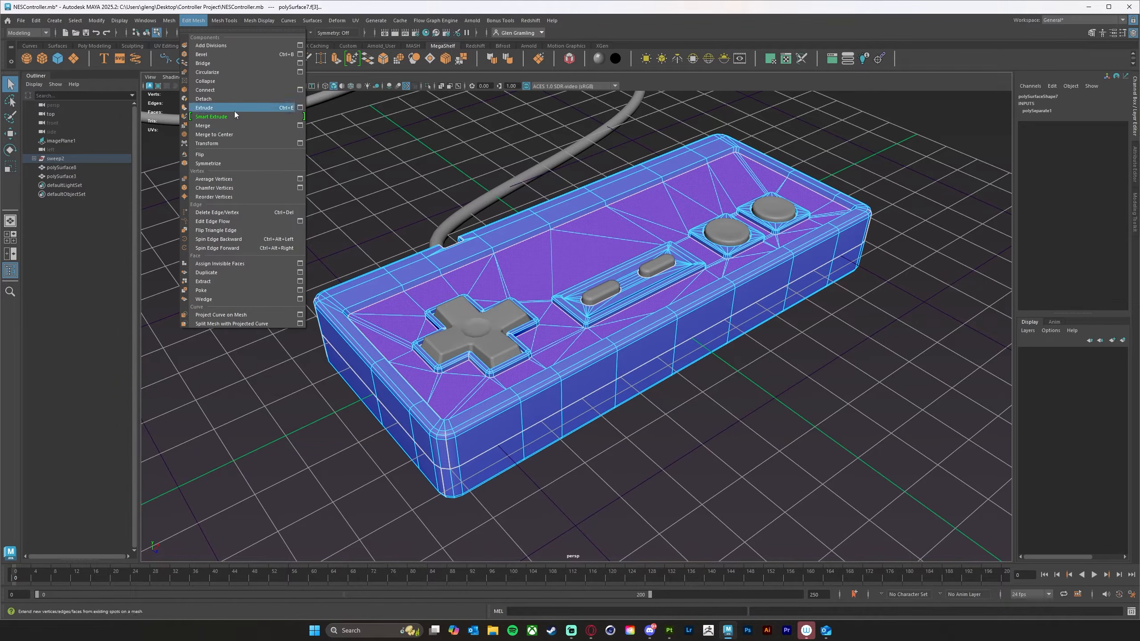
{"action": "left_click", "coordinate": [249, 282]}
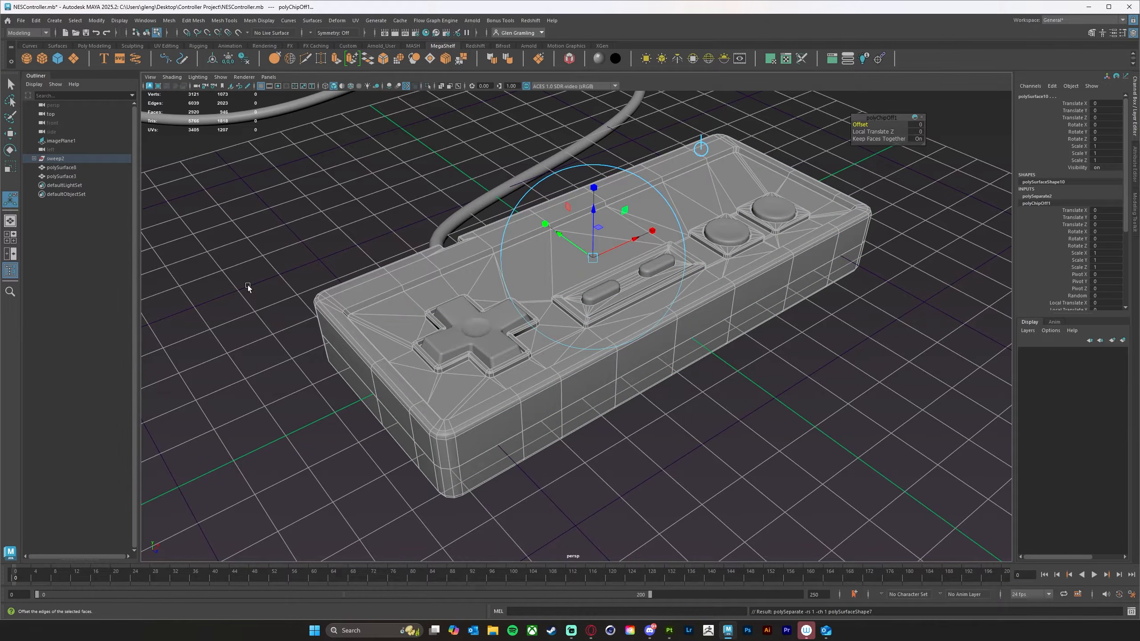
{"action": "left_click", "coordinate": [248, 285]}
{"action": "left_click_drag", "start_coordinate": [324, 219], "coordinate": [416, 253], "text": "alt"}
{"action": "left_click", "coordinate": [514, 282]}
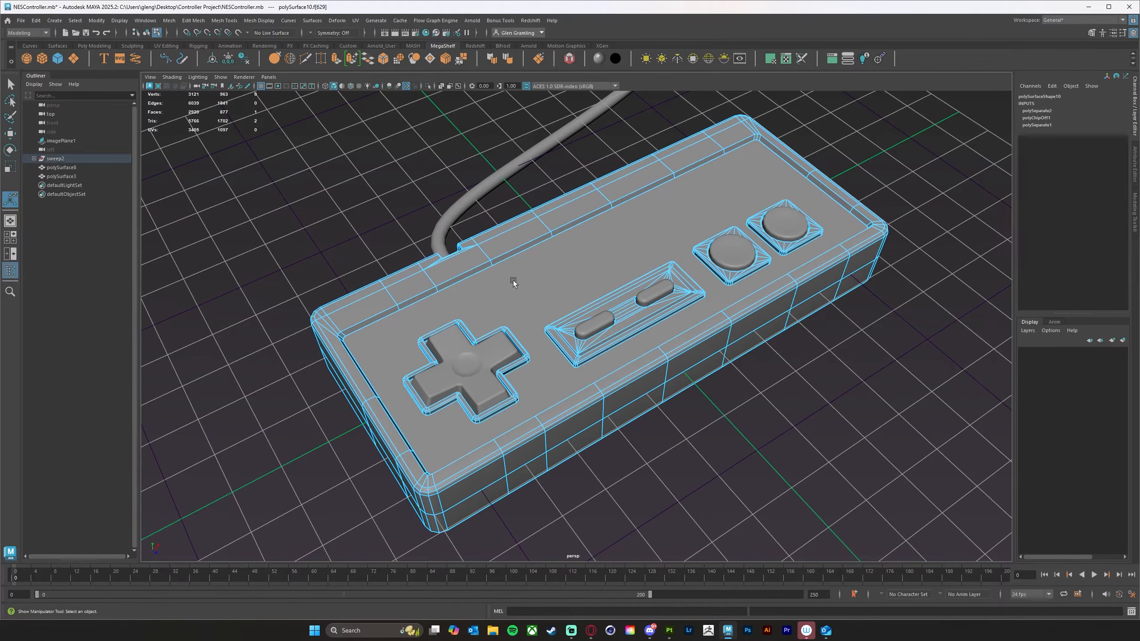
{"action": "right_click_drag", "start_coordinate": [563, 278], "coordinate": [589, 266]}
- Check the extraction by selecting the controller body and the faceplate separately and viewing them from several angles
{"action": "left_click_drag", "start_coordinate": [1001, 370], "coordinate": [727, 339], "text": "alt"}
{"action": "left_click", "coordinate": [607, 325]}
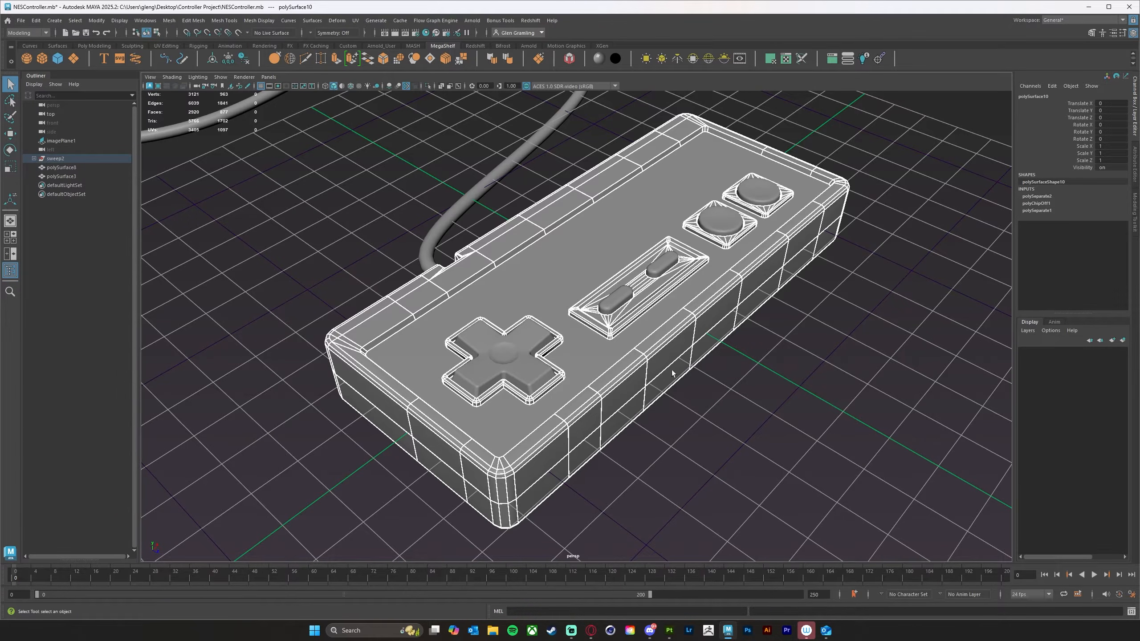
{"action": "left_click_drag", "start_coordinate": [745, 393], "coordinate": [720, 374], "text": "alt"}
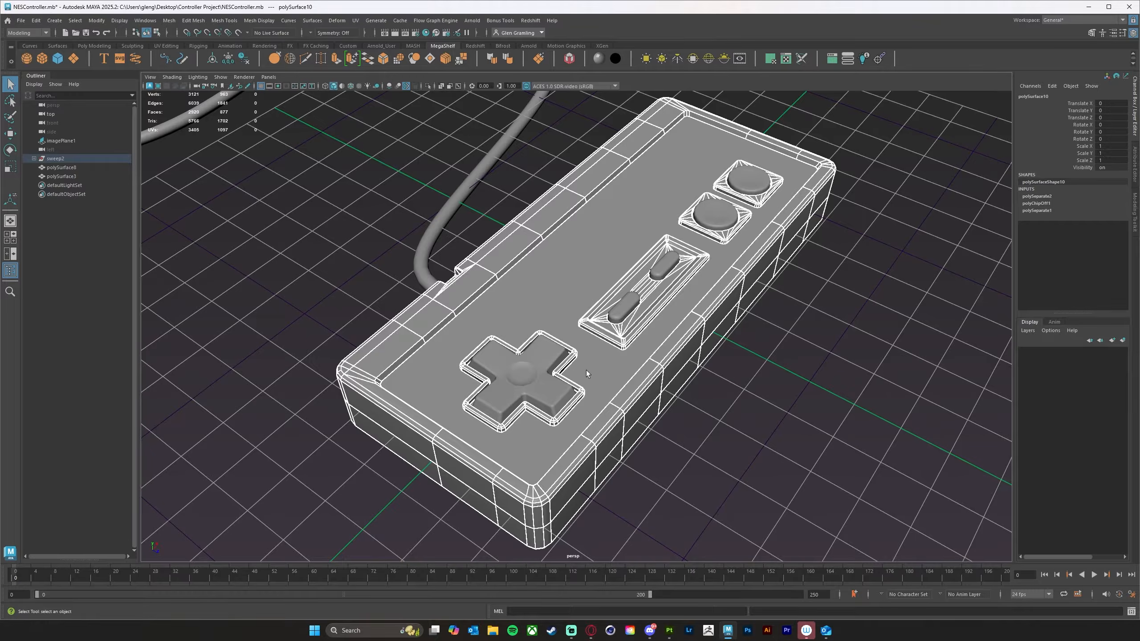
{"action": "mouse_move", "coordinate": [742, 400]}
{"action": "left_mouse_down", "text": "alt"}
{"action": "mouse_move", "coordinate": [731, 387]}
{"action": "mouse_move", "coordinate": [763, 351]}
{"action": "mouse_move", "coordinate": [751, 385]}
{"action": "left_mouse_up", "text": "alt"}
{"action": "left_click", "coordinate": [573, 316]}
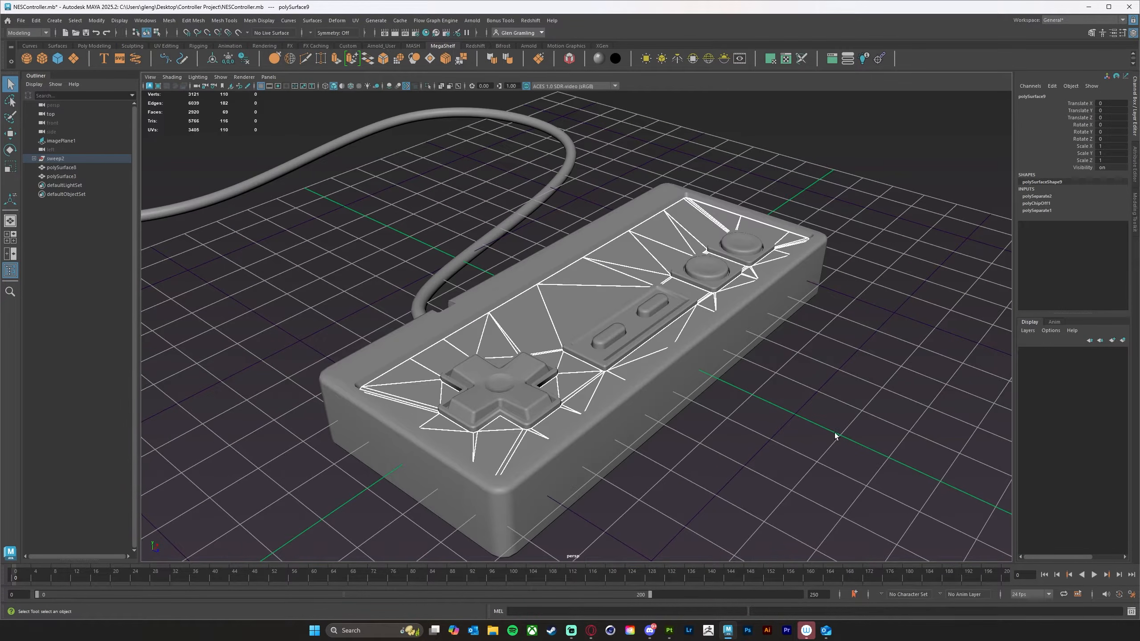
{"action": "left_click_drag", "start_coordinate": [752, 435], "coordinate": [673, 421], "text": "alt"}
{"action": "left_click_drag", "start_coordinate": [697, 366], "coordinate": [697, 412], "text": "alt"}
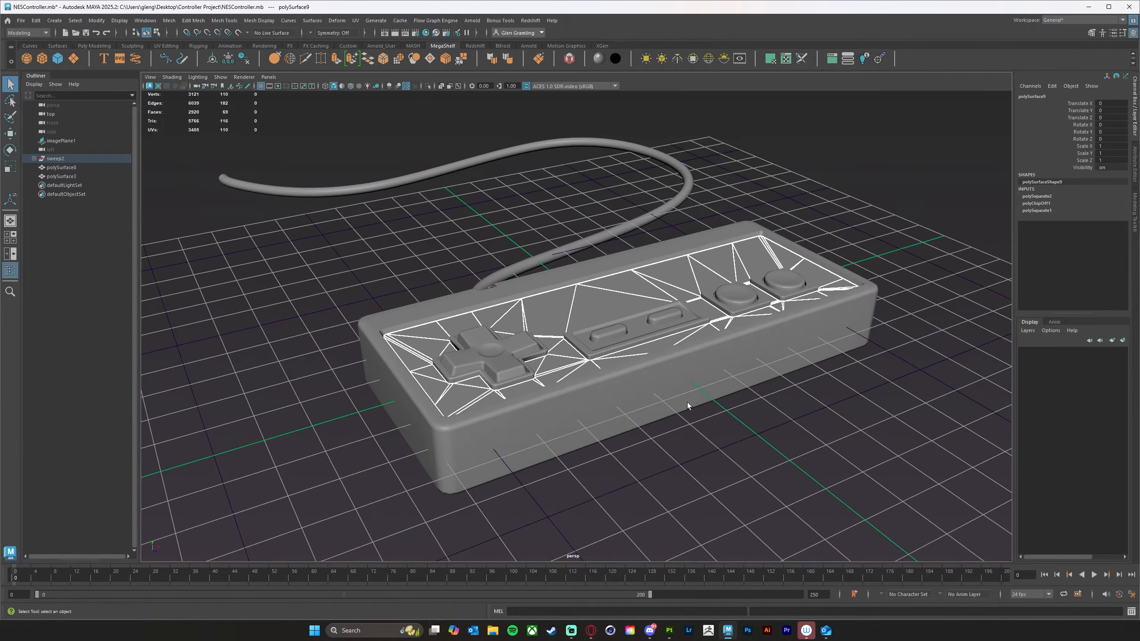
- Select all controller and cable meshes and export the selection as an FBX named "NESControler for Texture" in the Controller Project folder
{"action": "left_click", "coordinate": [19, 20]}
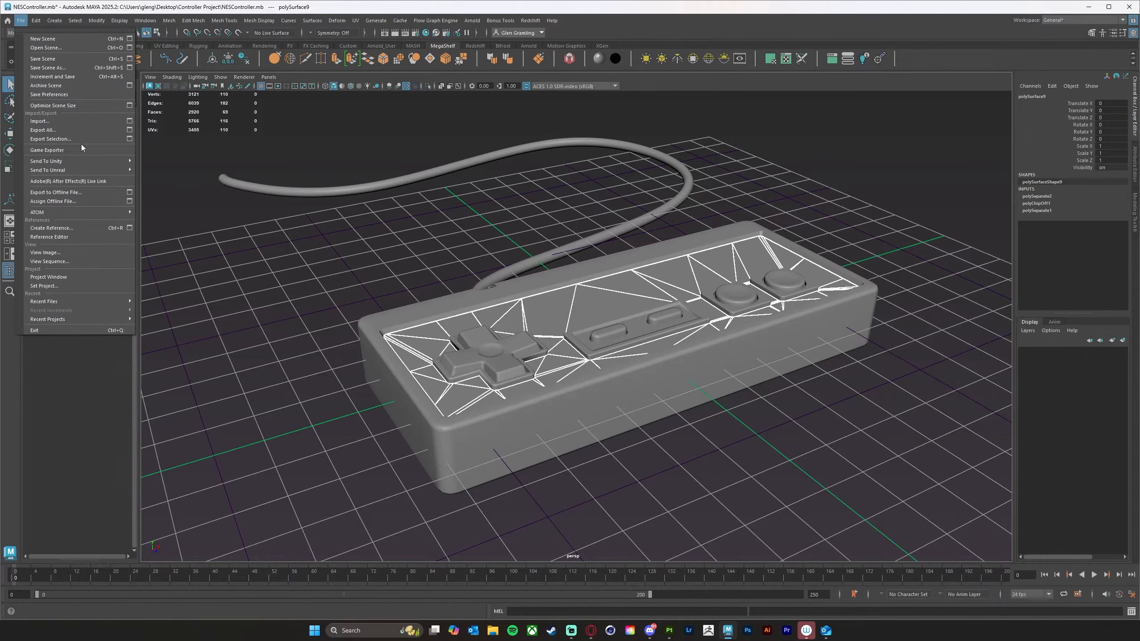
{"action": "left_click", "coordinate": [382, 269]}
{"action": "left_click_drag", "start_coordinate": [381, 269], "coordinate": [928, 519], "text": "alt"}
{"action": "left_click_drag", "start_coordinate": [819, 494], "coordinate": [815, 475], "text": "alt"}
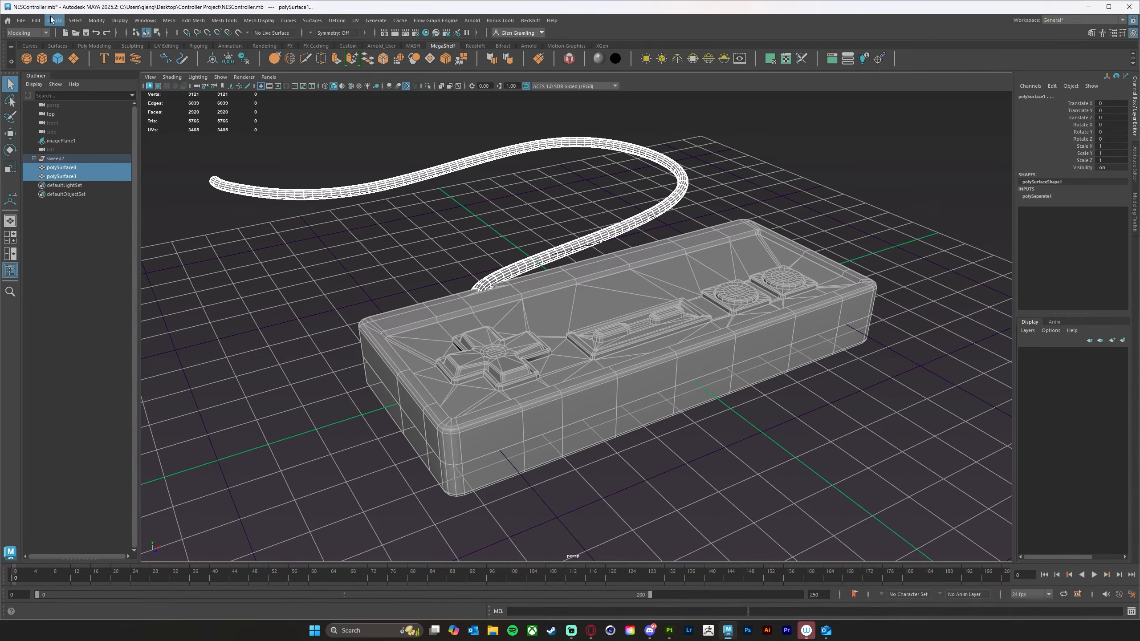
{"action": "left_click", "coordinate": [21, 20]}
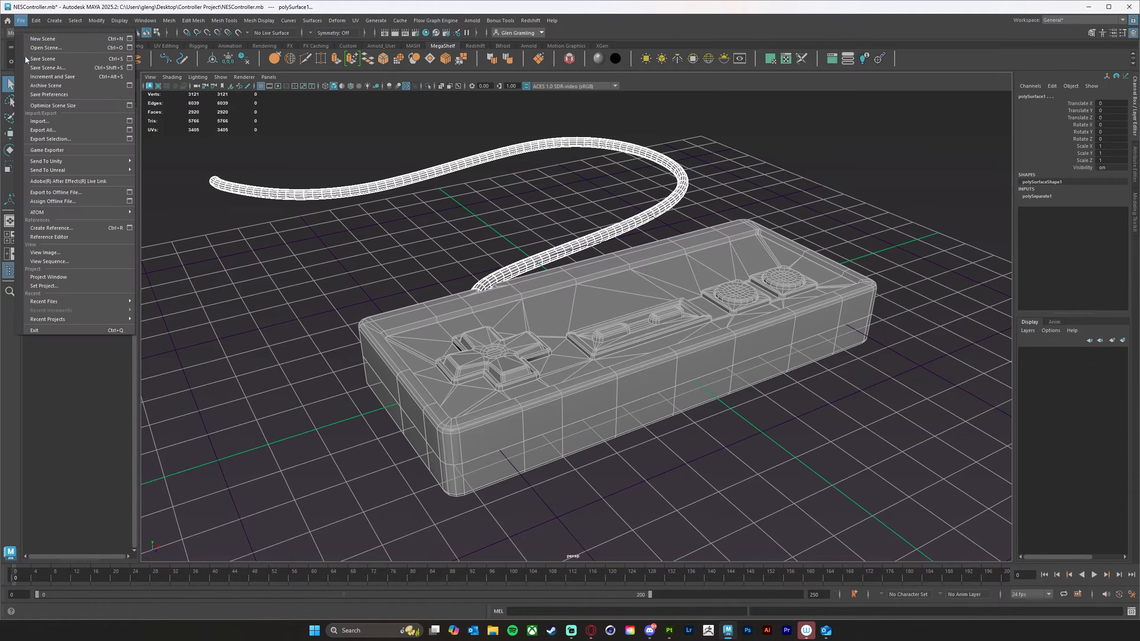
{"action": "left_click", "coordinate": [50, 142]}
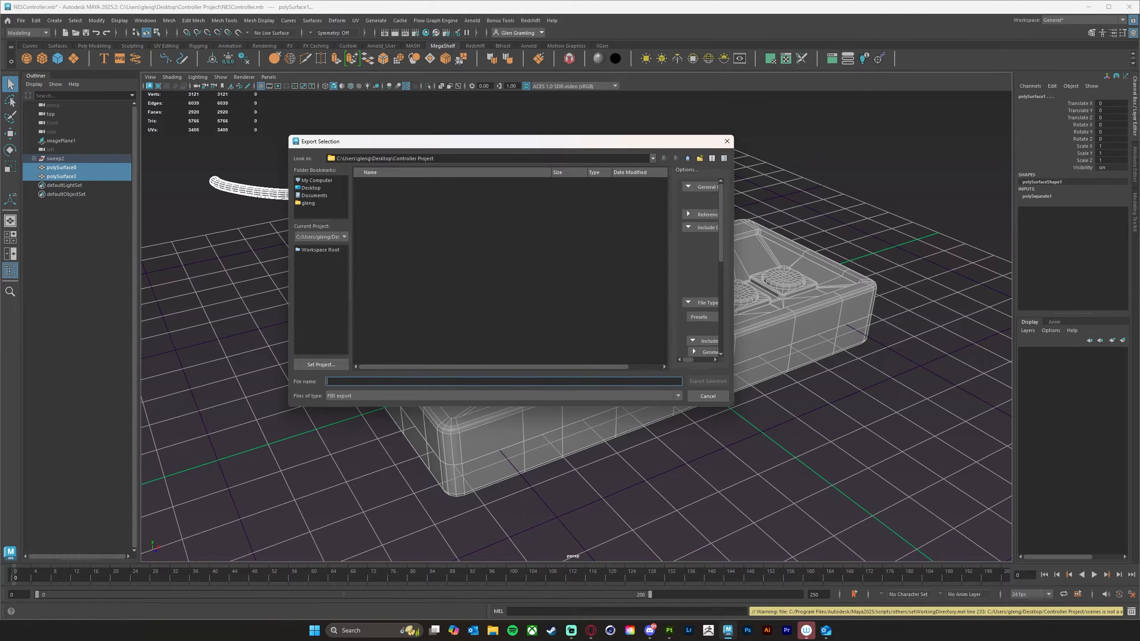
{"action": "type", "text": "NESControler for Texture"}
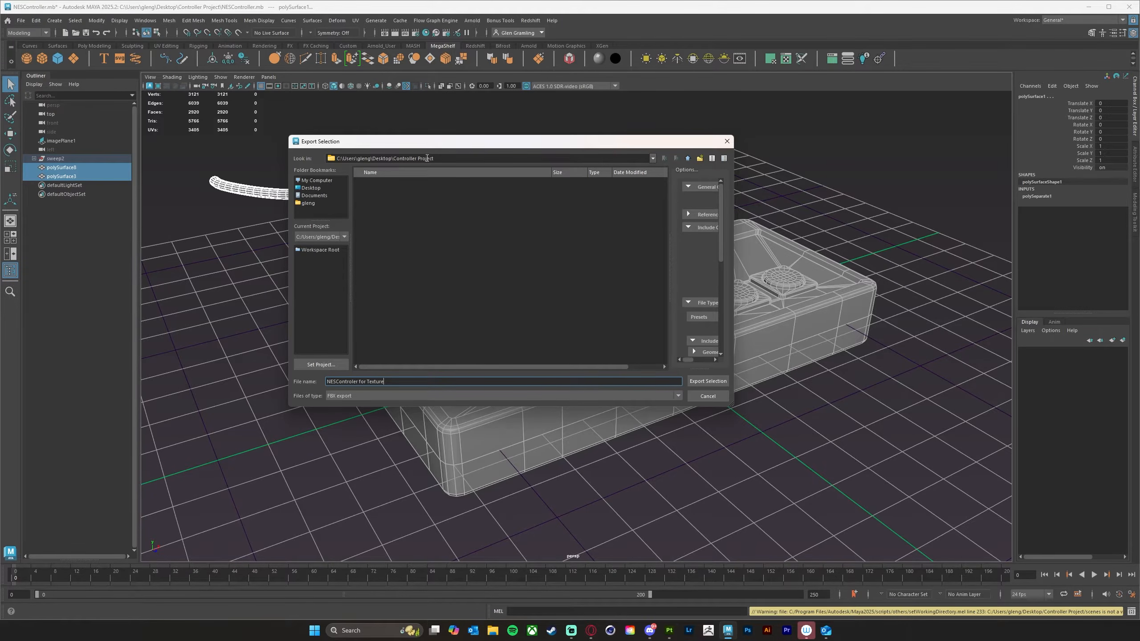
{"action": "left_click", "coordinate": [711, 381]}
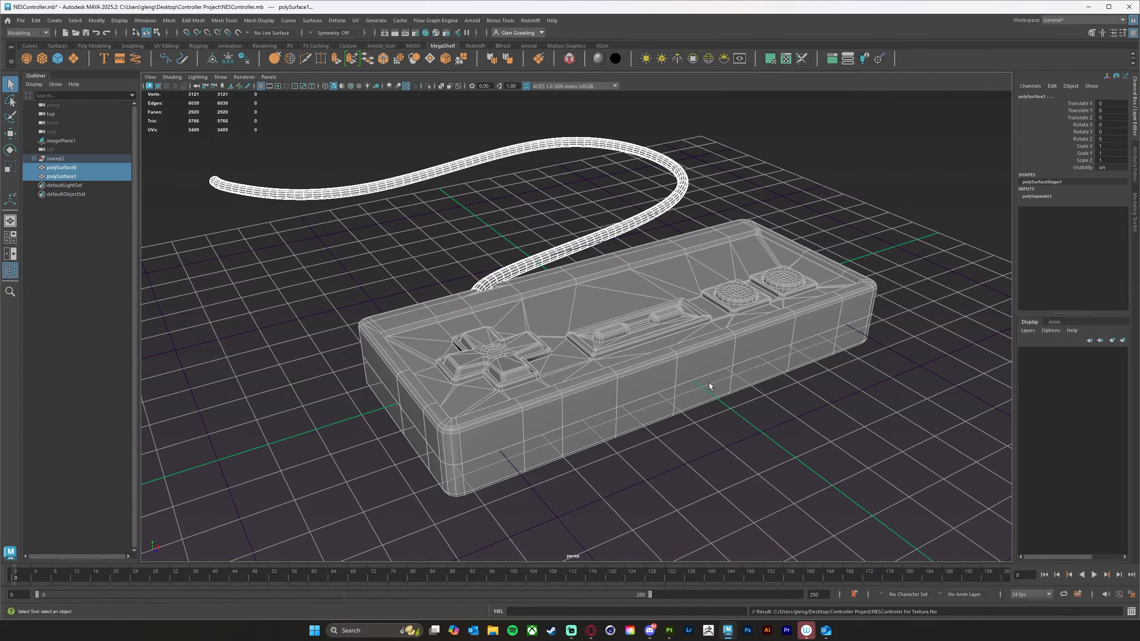
- Select the controller body and the faceplate in turn, examining how the separated pieces fit together
{"action": "left_click_drag", "start_coordinate": [655, 458], "coordinate": [653, 458], "text": "alt"}
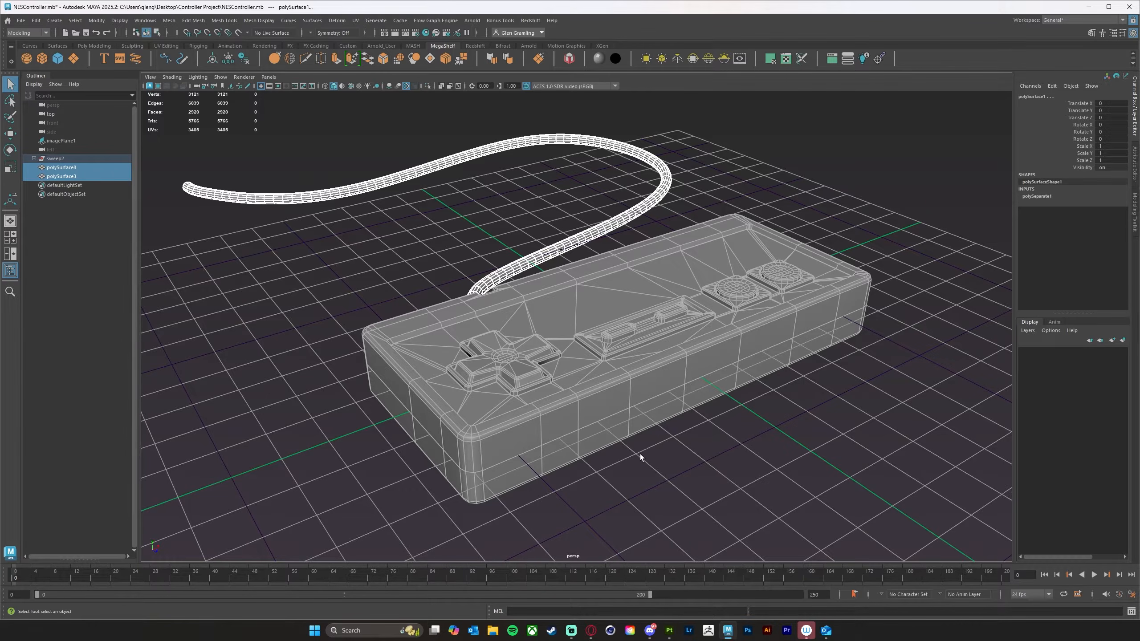
{"action": "key", "text": "5"}
{"action": "left_click", "coordinate": [646, 419]}
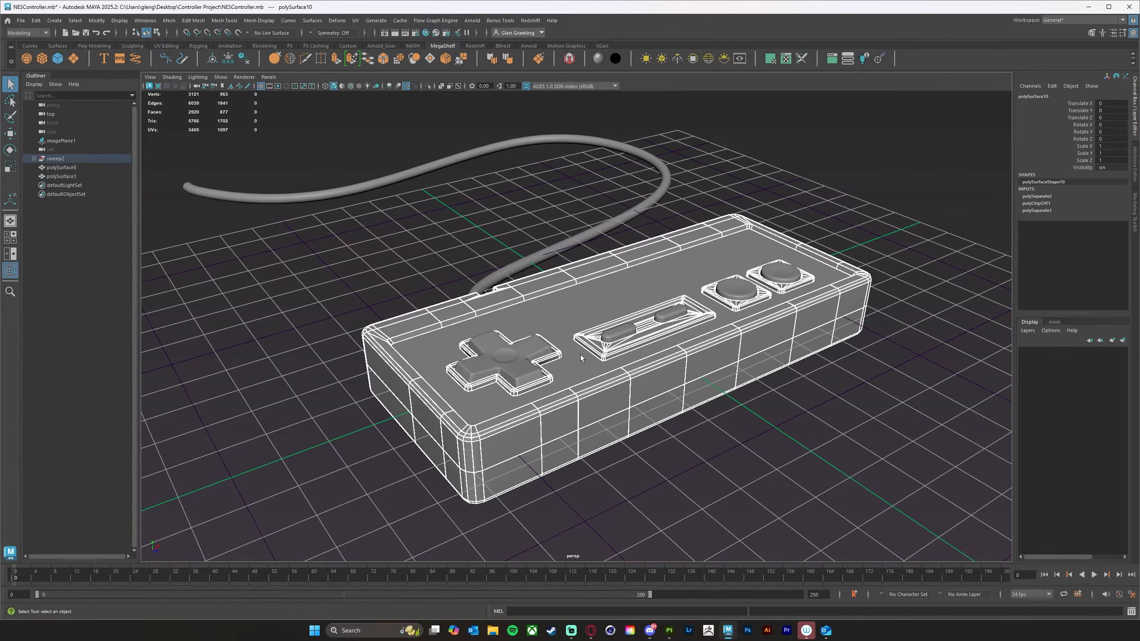
{"action": "left_click_drag", "start_coordinate": [581, 355], "coordinate": [565, 357], "text": "alt"}
{"action": "left_click", "coordinate": [564, 321]}
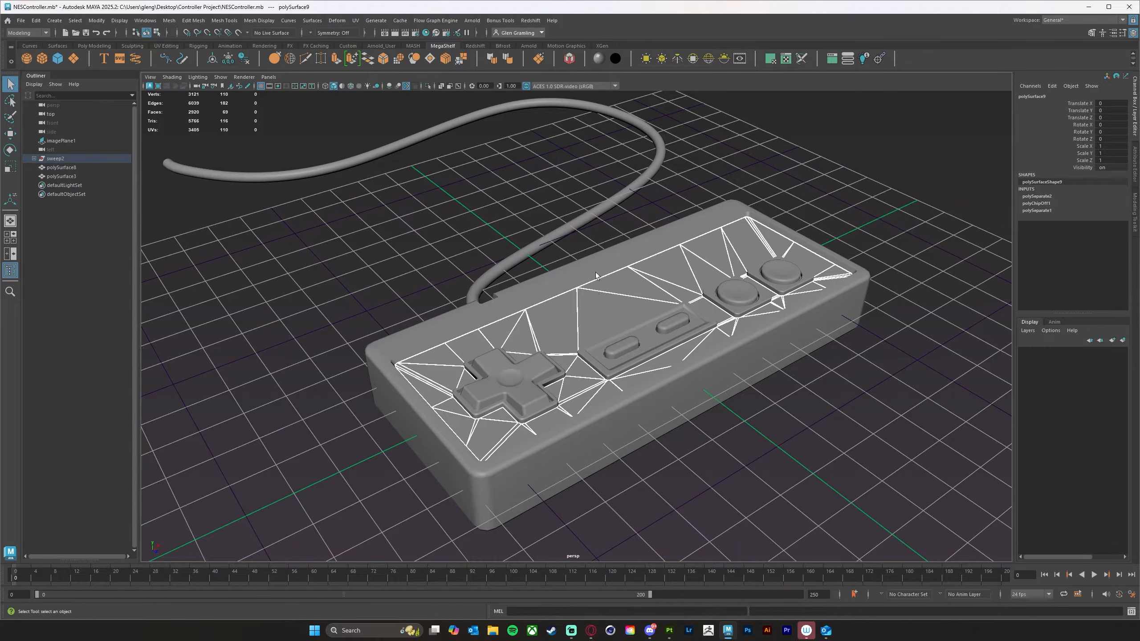
{"action": "left_click_drag", "start_coordinate": [659, 335], "coordinate": [652, 336], "text": "alt"}
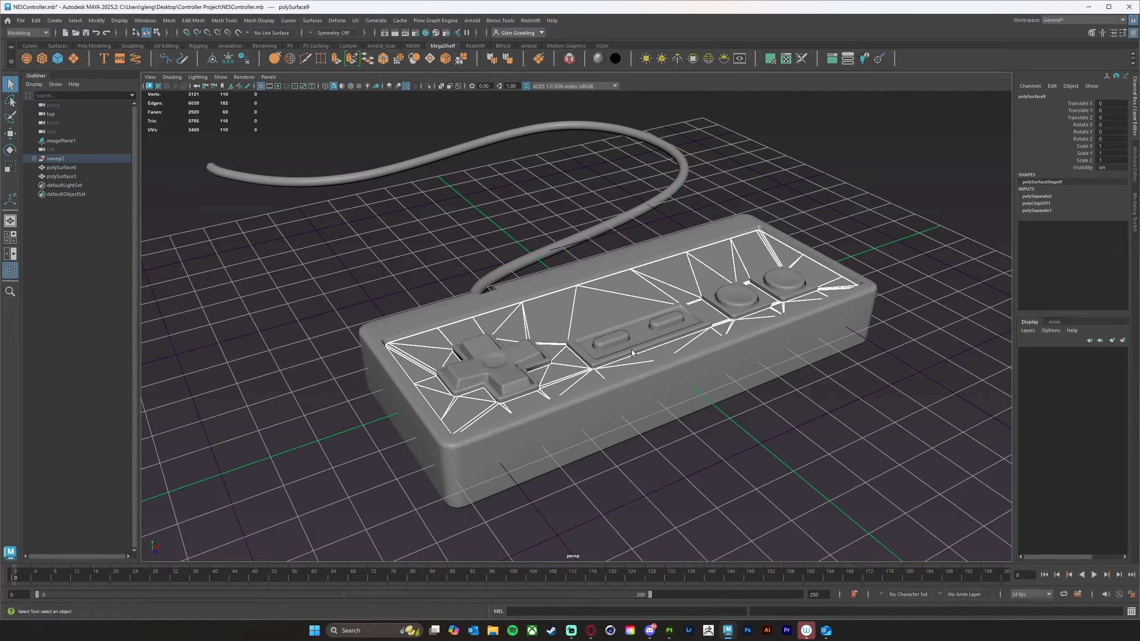
- Undo the faceplate extraction, the button grouping and the mesh separation, back to the single combined controller mesh
{"action": "key", "text": "ctrl+z"}
{"action": "key", "text": "ctrl+z"}
{"action": "key", "text": "ctrl+z"}
{"action": "key", "text": "ctrl+z"}
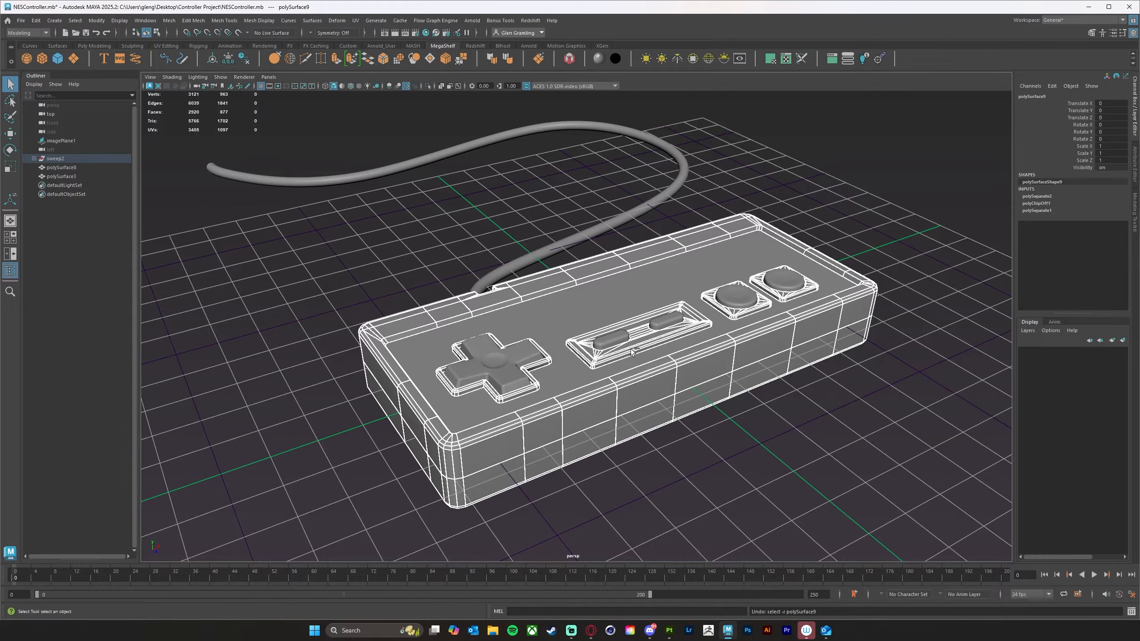
{"action": "key", "text": "ctrl+z"}
{"action": "key", "text": "ctrl+z"}
{"action": "key", "text": "ctrl+z"}
{"action": "key", "text": "ctrl+z"}
{"action": "key", "text": "ctrl+z"}
{"action": "key", "text": "ctrl+z"}
{"action": "key", "text": "ctrl+z"}
{"action": "key", "text": "ctrl+z"}
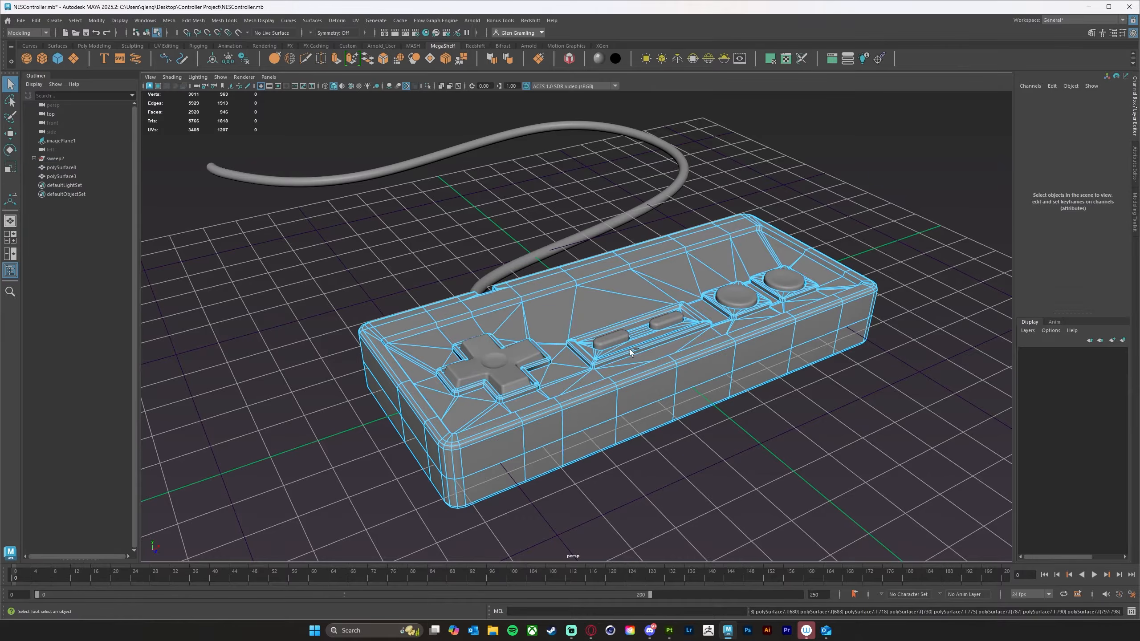
{"action": "key", "text": "ctrl+z"}
{"action": "key", "text": "ctrl+z"}
{"action": "key", "text": "ctrl+z"}
{"action": "key", "text": "ctrl+z"}
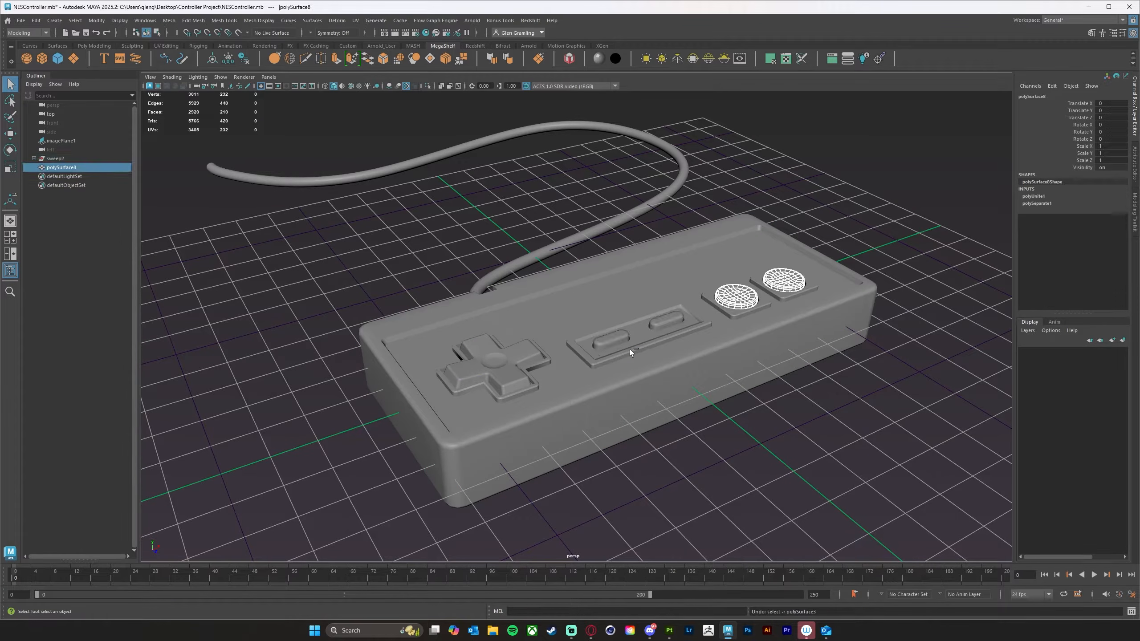
{"action": "key", "text": "ctrl+z"}
{"action": "key", "text": "ctrl+z"}
{"action": "key", "text": "ctrl+z"}
{"action": "key", "text": "ctrl+z"}
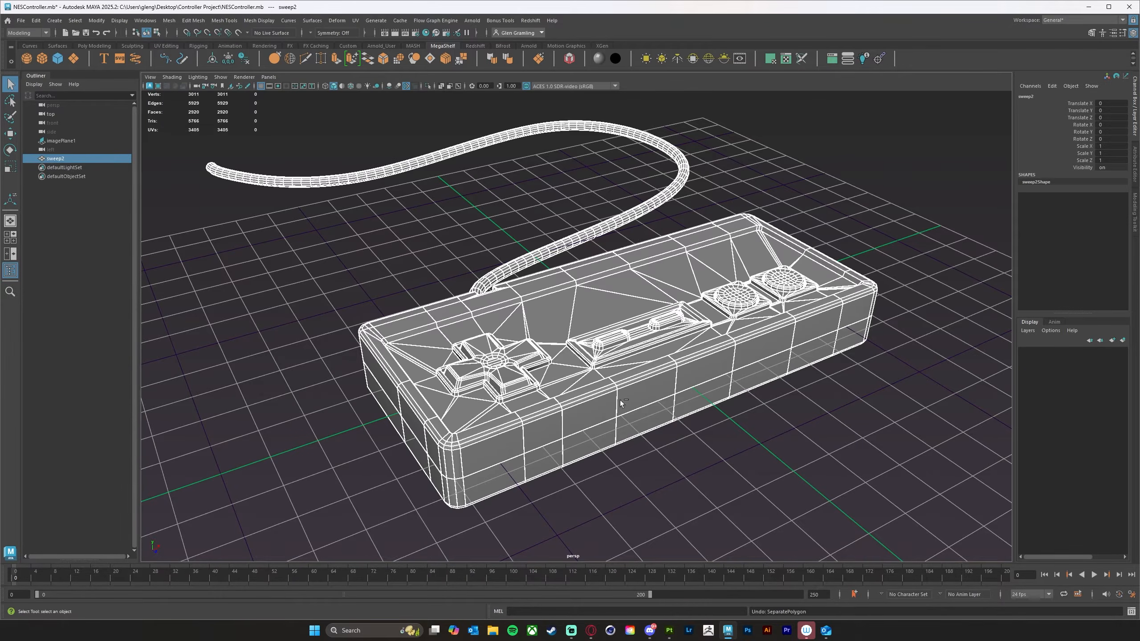
- Select the combined controller mesh and inspect it from several angles
{"action": "left_click", "coordinate": [686, 444]}
{"action": "left_click", "coordinate": [638, 421]}
{"action": "left_click_drag", "start_coordinate": [754, 457], "coordinate": [635, 466], "text": "alt"}
{"action": "middle_click_drag", "start_coordinate": [586, 472], "coordinate": [571, 494], "text": "alt"}
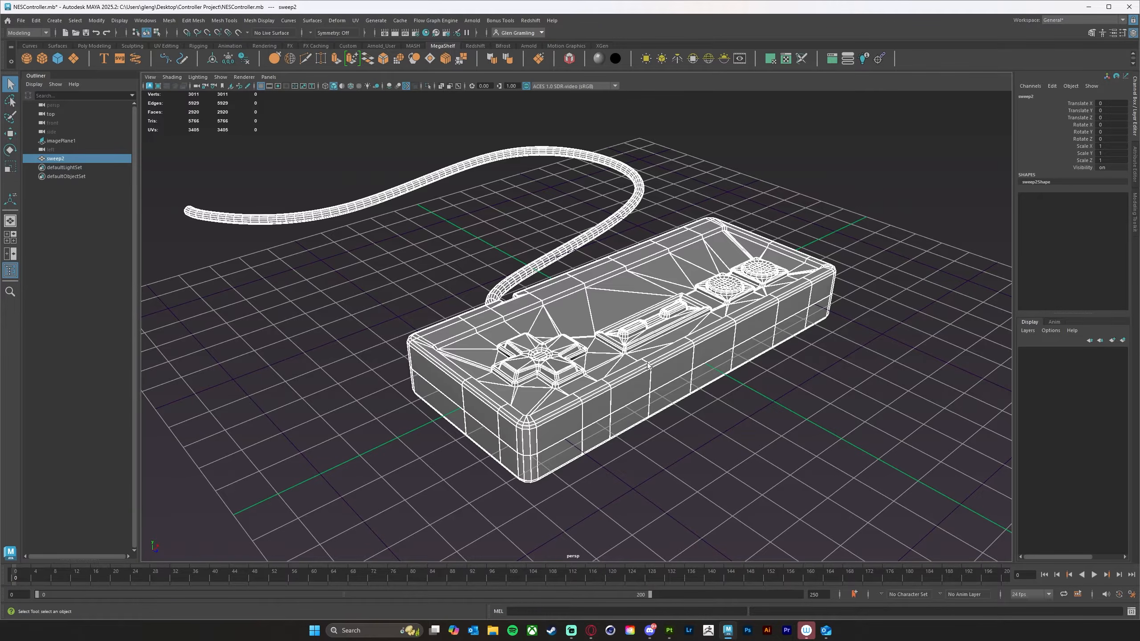
{"action": "mouse_move", "coordinate": [718, 407]}
{"action": "left_mouse_down", "text": "alt"}
{"action": "mouse_move", "coordinate": [682, 399]}
{"action": "mouse_move", "coordinate": [734, 411]}
{"action": "mouse_move", "coordinate": [722, 414]}
{"action": "left_mouse_up", "text": "alt"}
{"action": "left_click_drag", "start_coordinate": [617, 340], "coordinate": [618, 397], "text": "alt"}
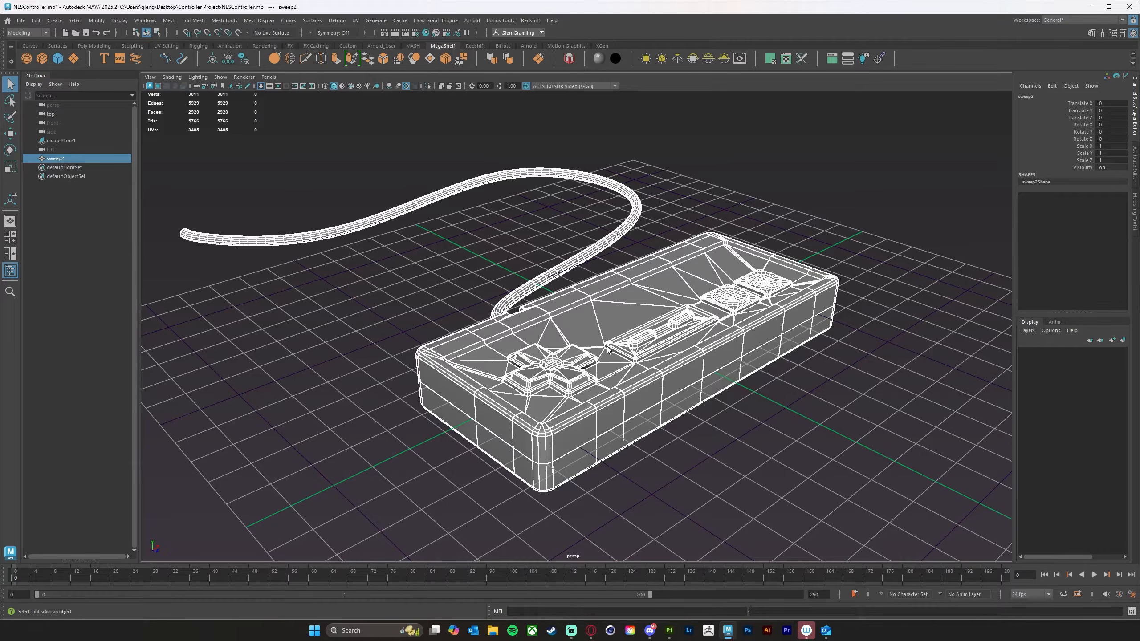
{"action": "middle_click_drag", "start_coordinate": [687, 371], "coordinate": [660, 428], "text": "alt"}
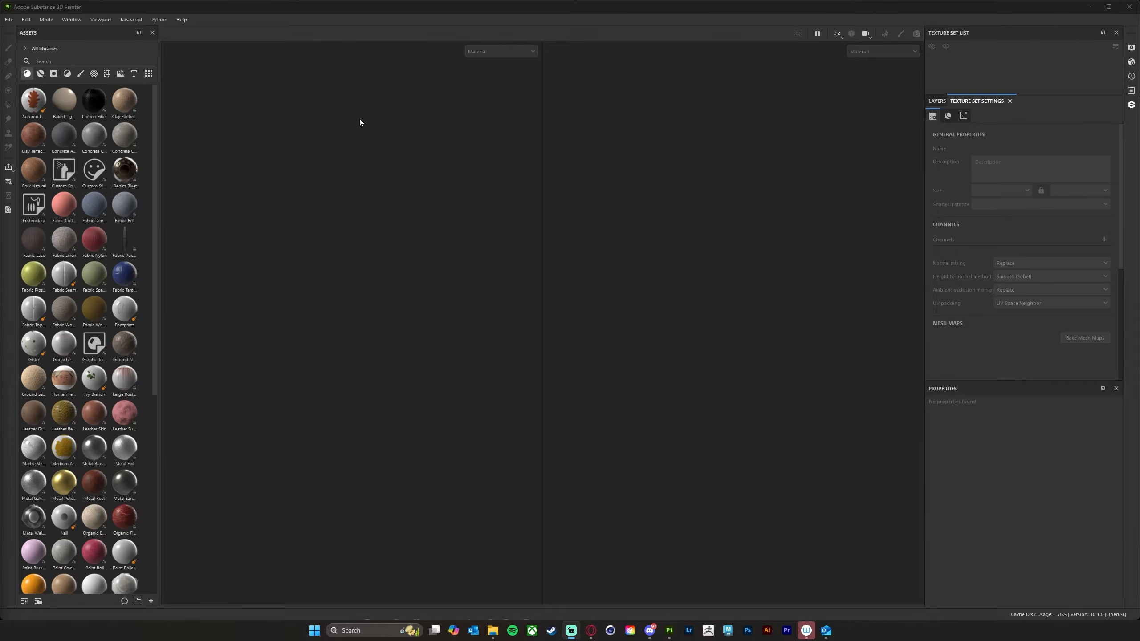
- Switch to Substance 3D Painter and start a new project, keeping the PBR - Metallic Roughness Alpha-blend template after reviewing the others
{"action": "left_click", "coordinate": [9, 21]}
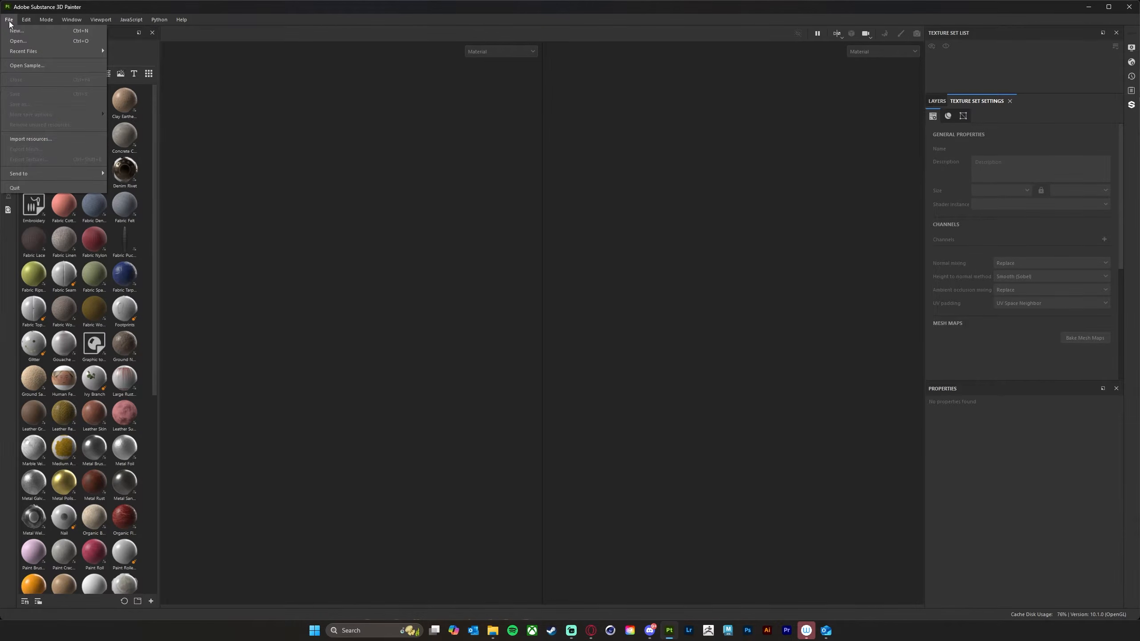
{"action": "left_click", "coordinate": [17, 31]}
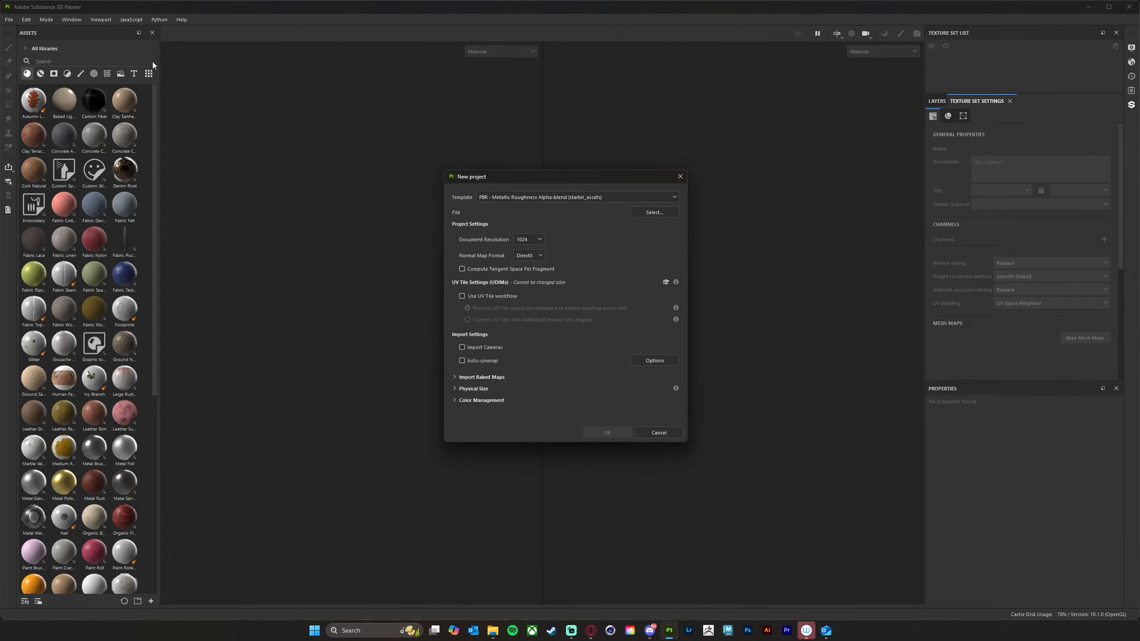
{"action": "mouse_move", "coordinate": [569, 181]}
{"action": "left_mouse_down"}
{"action": "mouse_move", "coordinate": [546, 187]}
{"action": "mouse_move", "coordinate": [547, 170]}
{"action": "mouse_move", "coordinate": [582, 176]}
{"action": "left_mouse_up"}
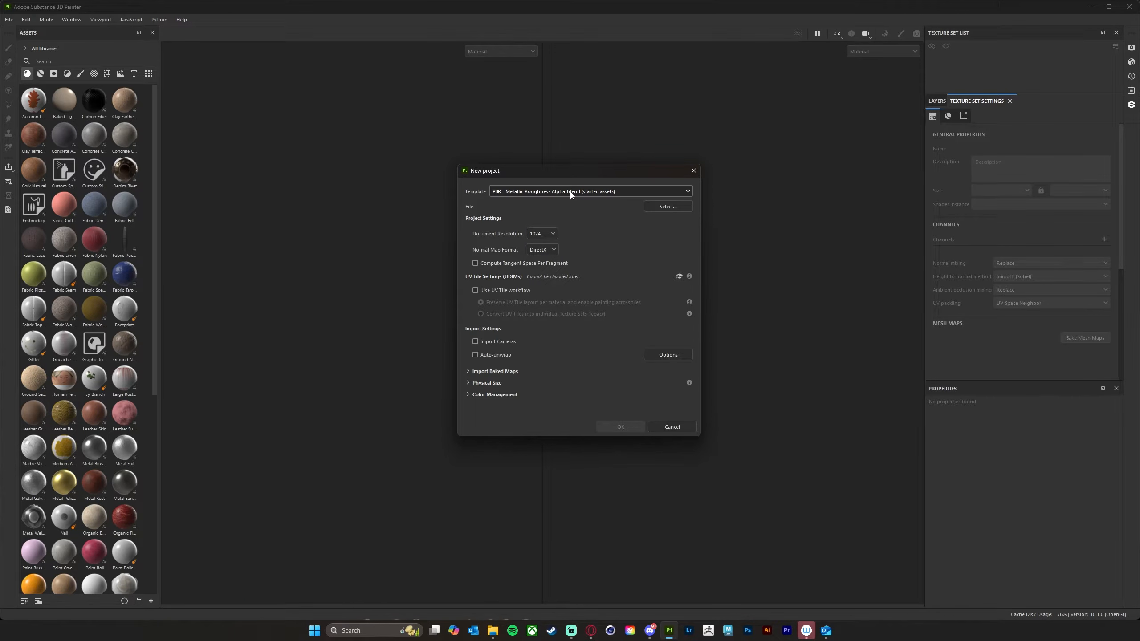
{"action": "left_click", "coordinate": [610, 192]}
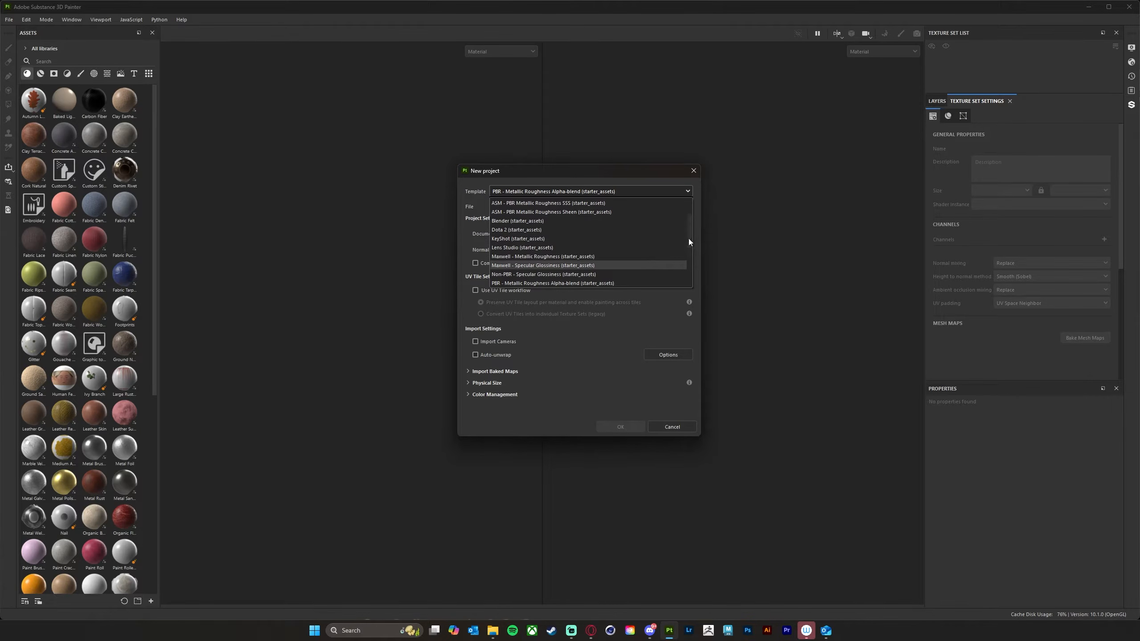
{"action": "scroll", "coordinate": [689, 255], "scroll_direction": "up", "scroll_amount": 2}
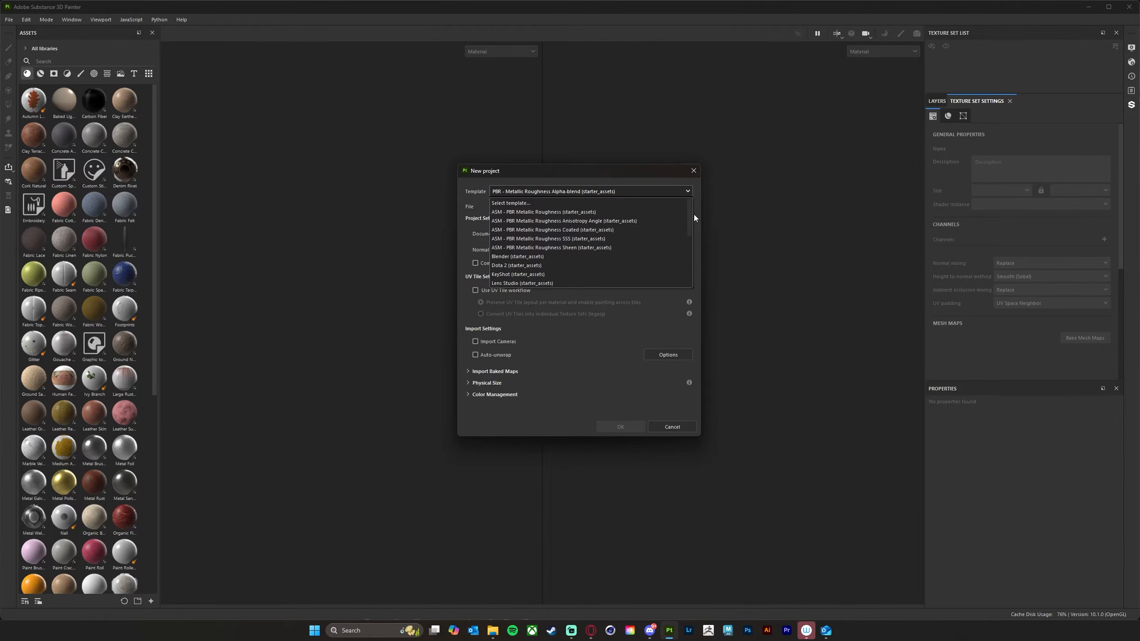
{"action": "scroll", "coordinate": [694, 225], "scroll_direction": "down", "scroll_amount": 1}
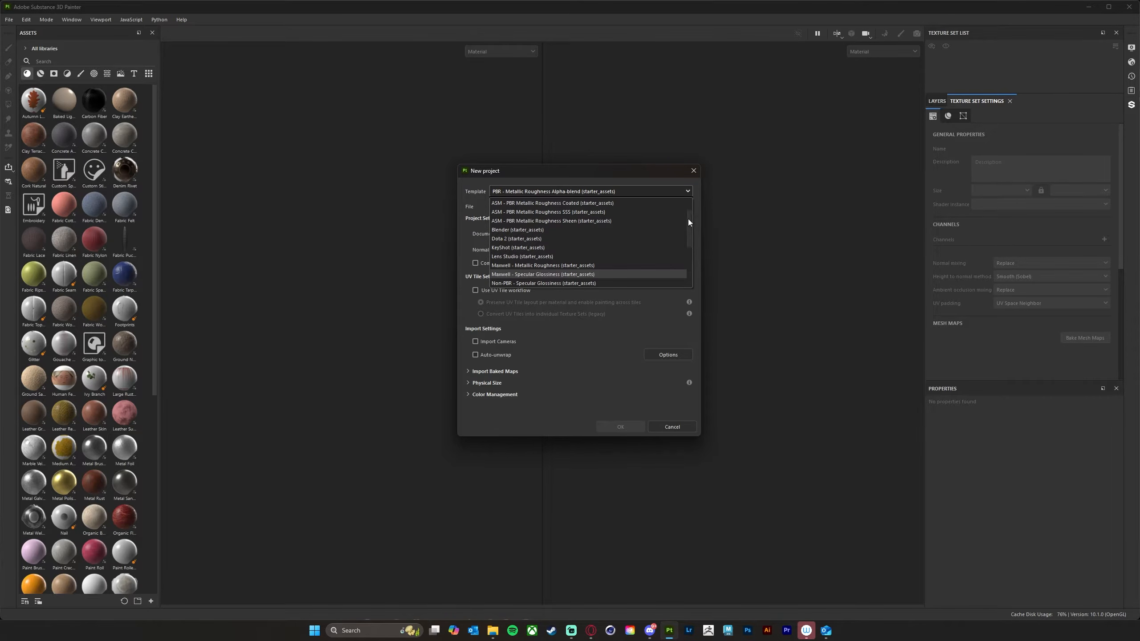
{"action": "scroll", "coordinate": [689, 224], "scroll_direction": "down", "scroll_amount": 1}
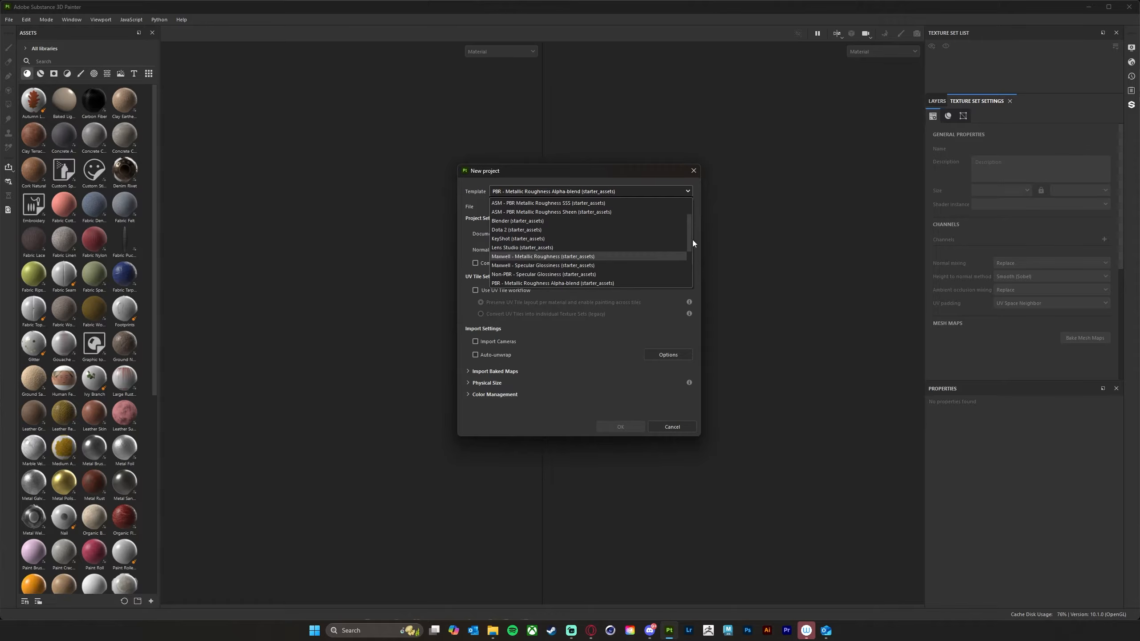
{"action": "left_click", "coordinate": [595, 191]}
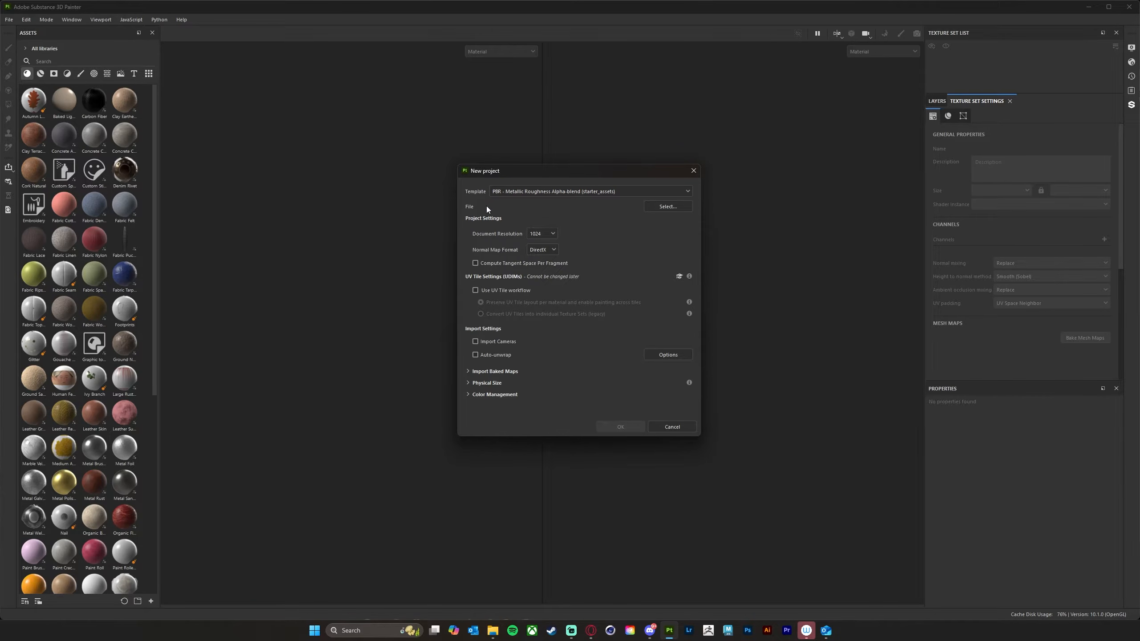
- Load NESControler for Texture.fbx from the Controller Project folder as the mesh and create the project at 1024 resolution
{"action": "left_click", "coordinate": [670, 206]}
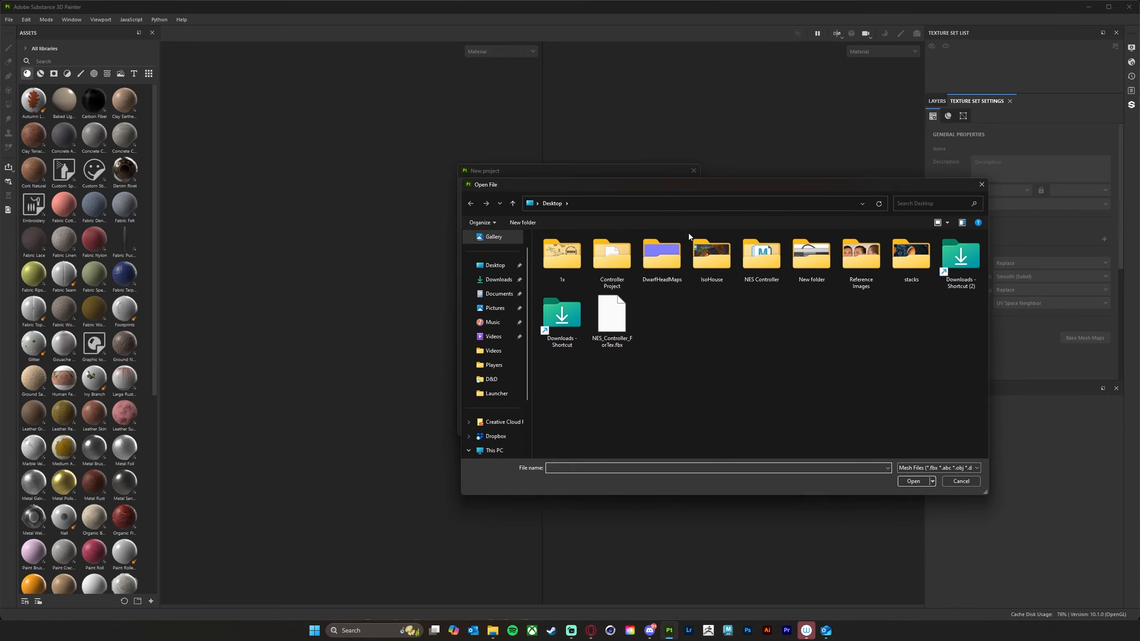
{"action": "double_click", "coordinate": [616, 259]}
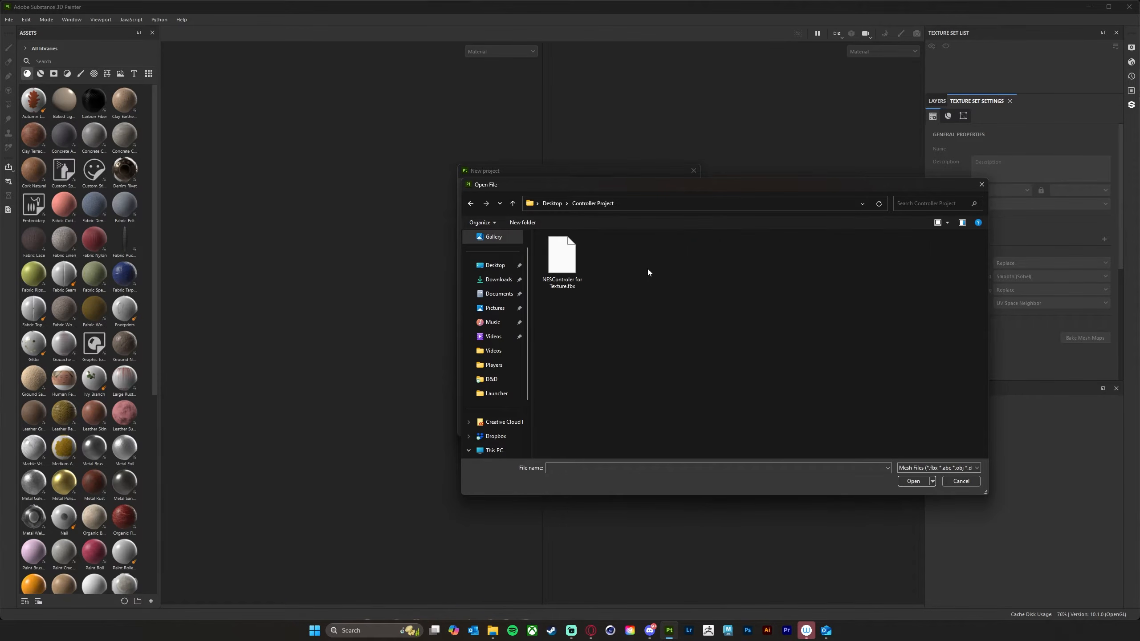
{"action": "left_click", "coordinate": [562, 260]}
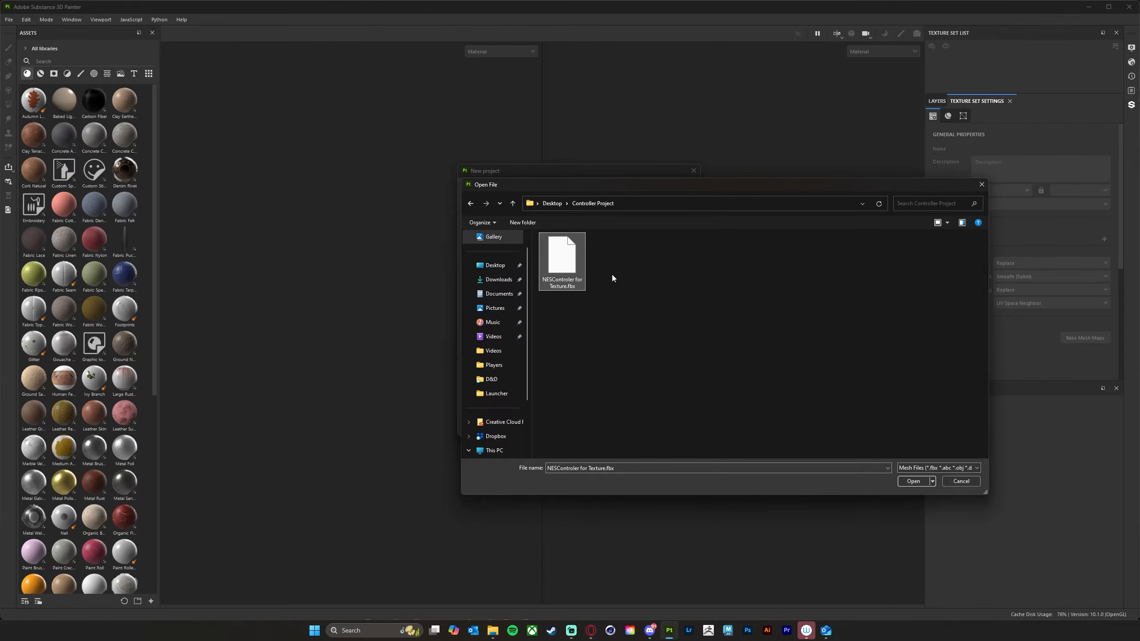
{"action": "left_click", "coordinate": [916, 480]}
{"action": "left_click_drag", "start_coordinate": [611, 176], "coordinate": [603, 142]}
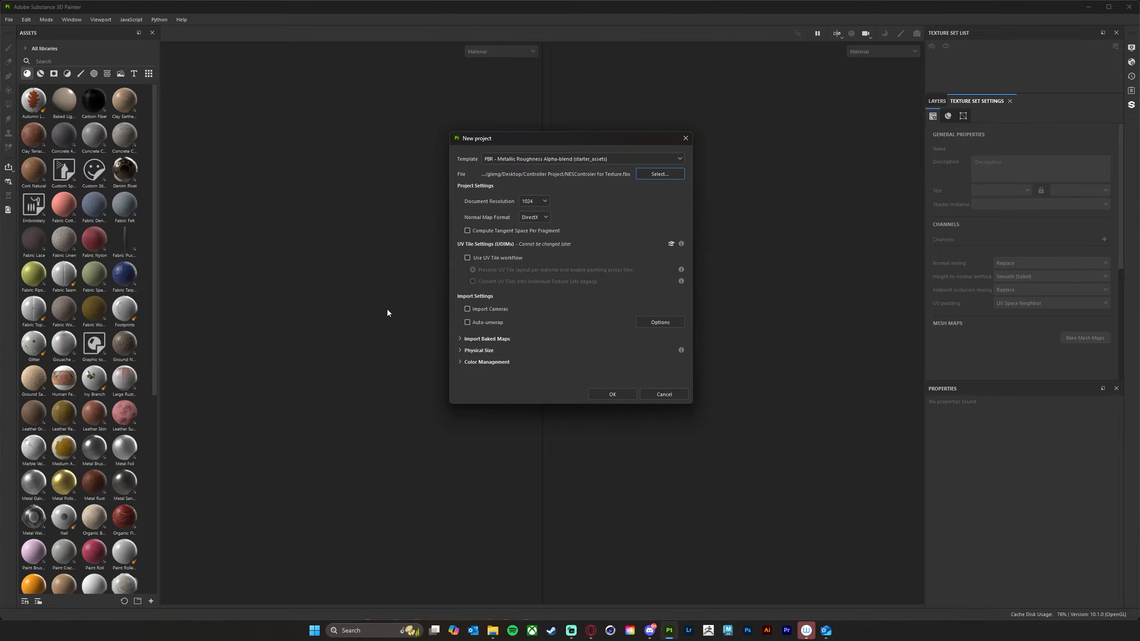
{"action": "left_click", "coordinate": [541, 202]}
{"action": "left_click", "coordinate": [593, 395]}
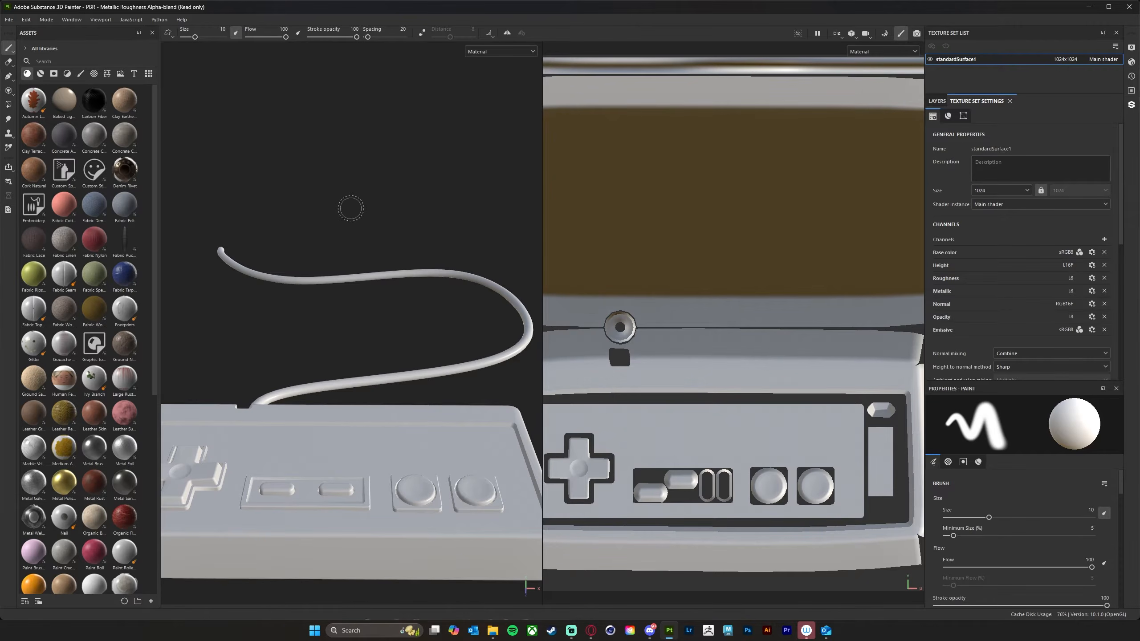
- Examine the whole imported controller in the 3D view and its complete UV layout in the 2D view
{"action": "left_click_drag", "start_coordinate": [370, 328], "coordinate": [343, 256], "text": "alt"}
{"action": "scroll", "coordinate": [393, 228], "scroll_direction": "down", "scroll_amount": 3}
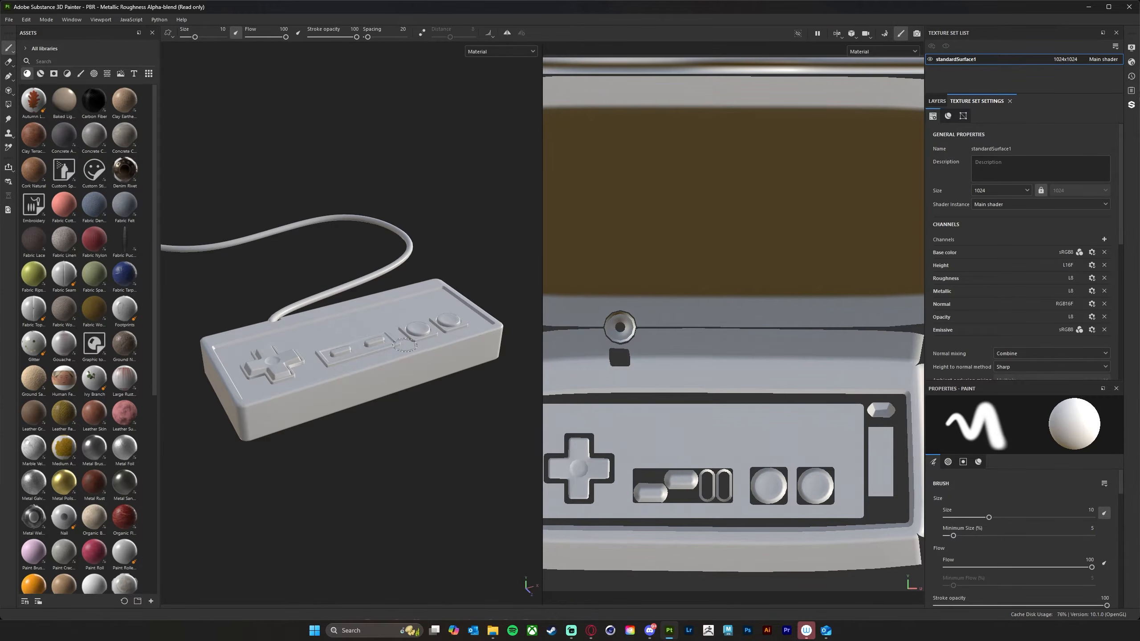
{"action": "middle_click_drag", "start_coordinate": [742, 311], "coordinate": [707, 336]}
{"action": "scroll", "coordinate": [720, 353], "scroll_direction": "down", "scroll_amount": 8}
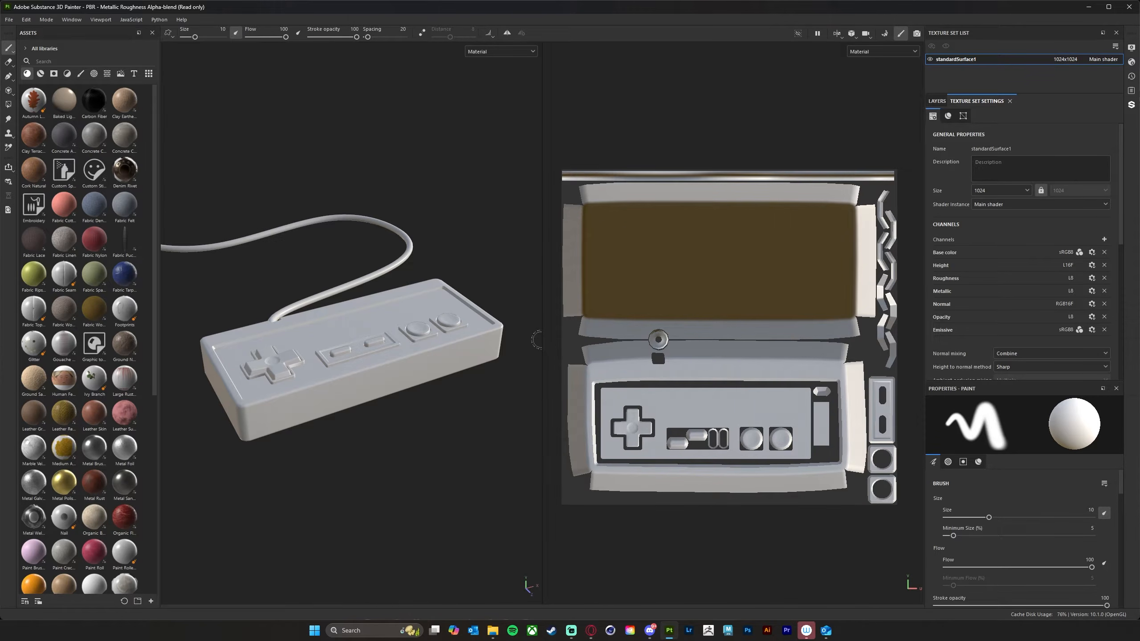
- Widen the 3D view over the UV view and frame the controller with its cable at an angle
{"action": "left_click_drag", "start_coordinate": [542, 340], "coordinate": [896, 349]}
{"action": "left_click_drag", "start_coordinate": [448, 275], "coordinate": [655, 263], "text": "alt"}
{"action": "mouse_move", "coordinate": [655, 262]}
{"action": "right_mouse_down", "text": "alt"}
{"action": "mouse_move", "coordinate": [632, 290]}
{"action": "mouse_move", "coordinate": [675, 293]}
{"action": "right_mouse_up", "text": "alt"}
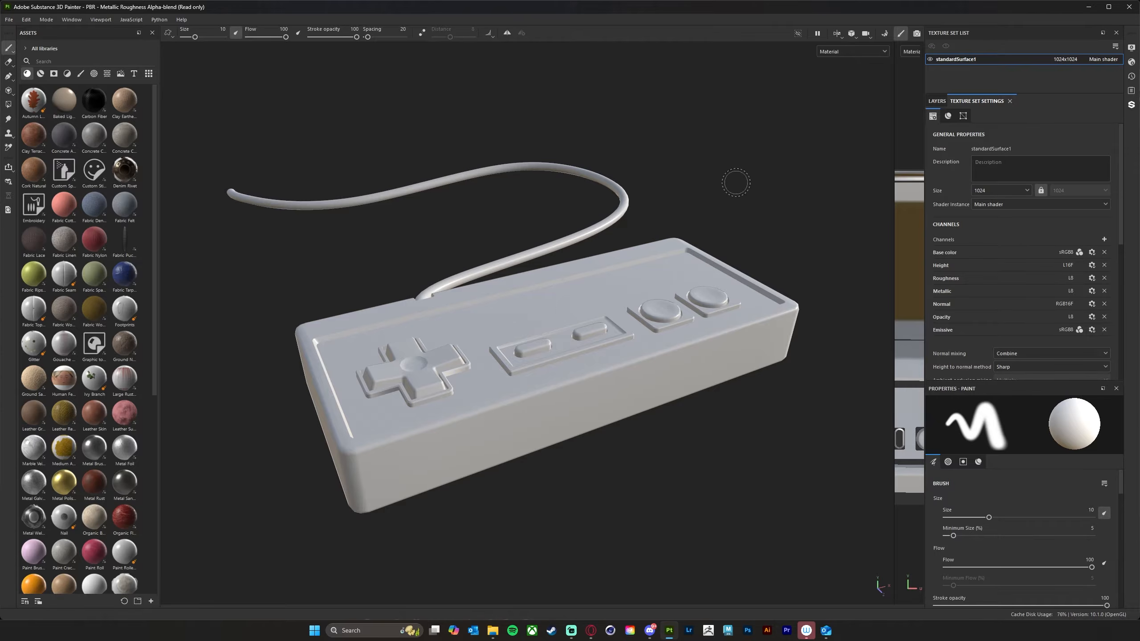
{"action": "middle_click_drag", "start_coordinate": [721, 216], "coordinate": [715, 204], "text": "alt"}
{"action": "left_click_drag", "start_coordinate": [718, 211], "coordinate": [730, 221], "text": "alt"}
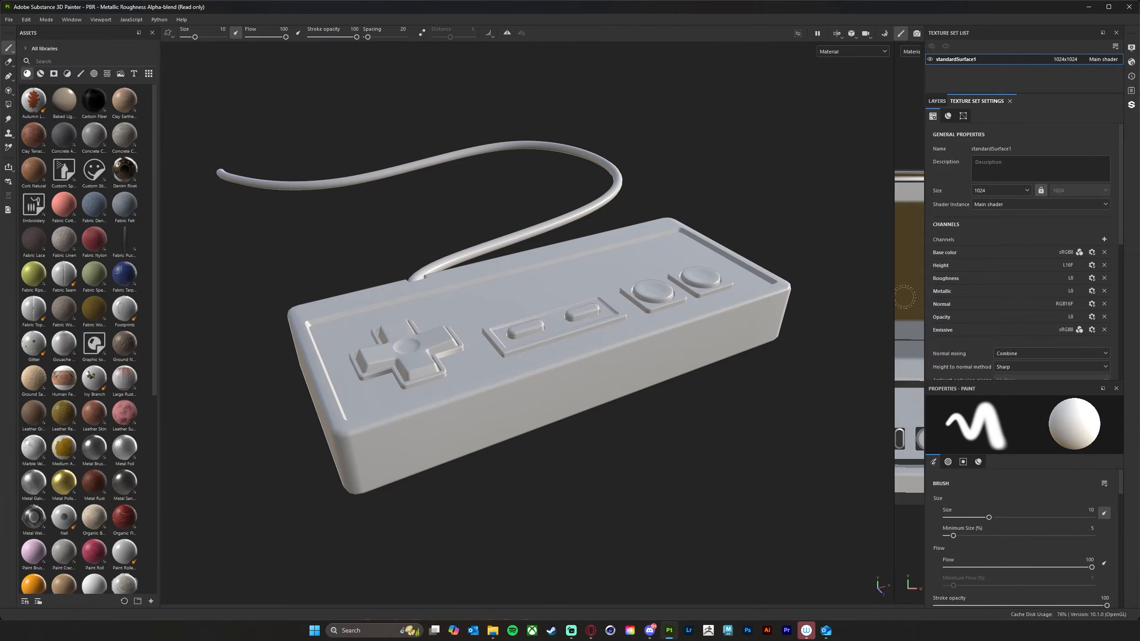
{"action": "mouse_move", "coordinate": [577, 292]}
{"action": "left_mouse_down", "text": "alt"}
{"action": "mouse_move", "coordinate": [569, 306]}
{"action": "mouse_move", "coordinate": [537, 265]}
{"action": "mouse_move", "coordinate": [558, 287]}
{"action": "left_mouse_up", "text": "alt"}
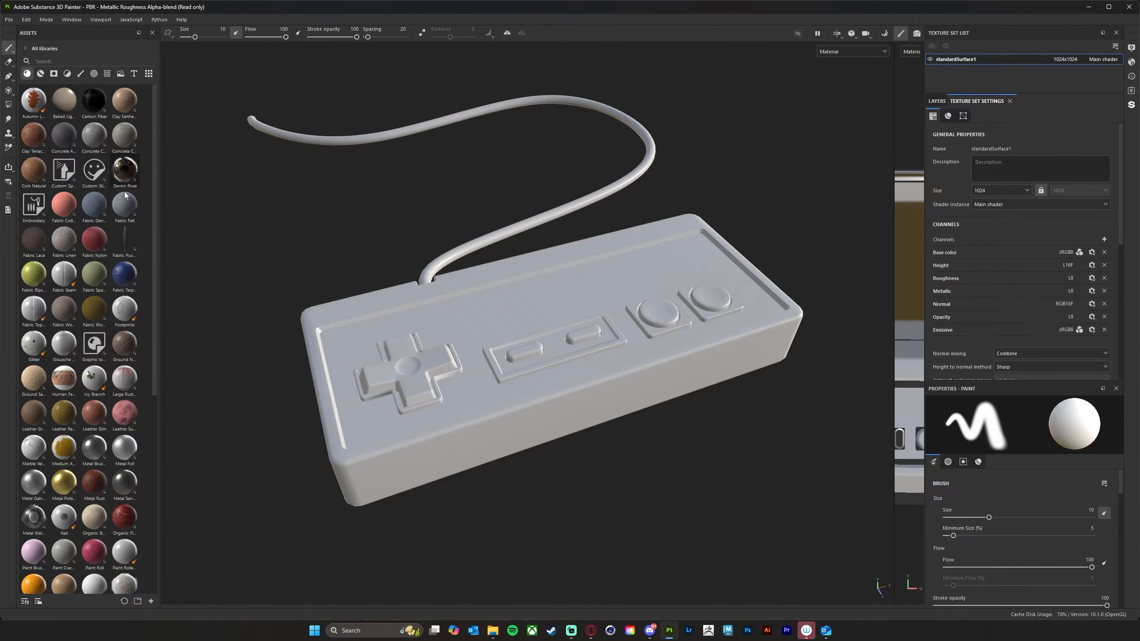
- Review the asset library categories, the layer stack and the texture set settings of the new project
{"action": "mouse_move", "coordinate": [154, 175]}
{"action": "left_mouse_down"}
{"action": "mouse_move", "coordinate": [159, 241]}
{"action": "mouse_move", "coordinate": [154, 161]}
{"action": "left_mouse_up"}
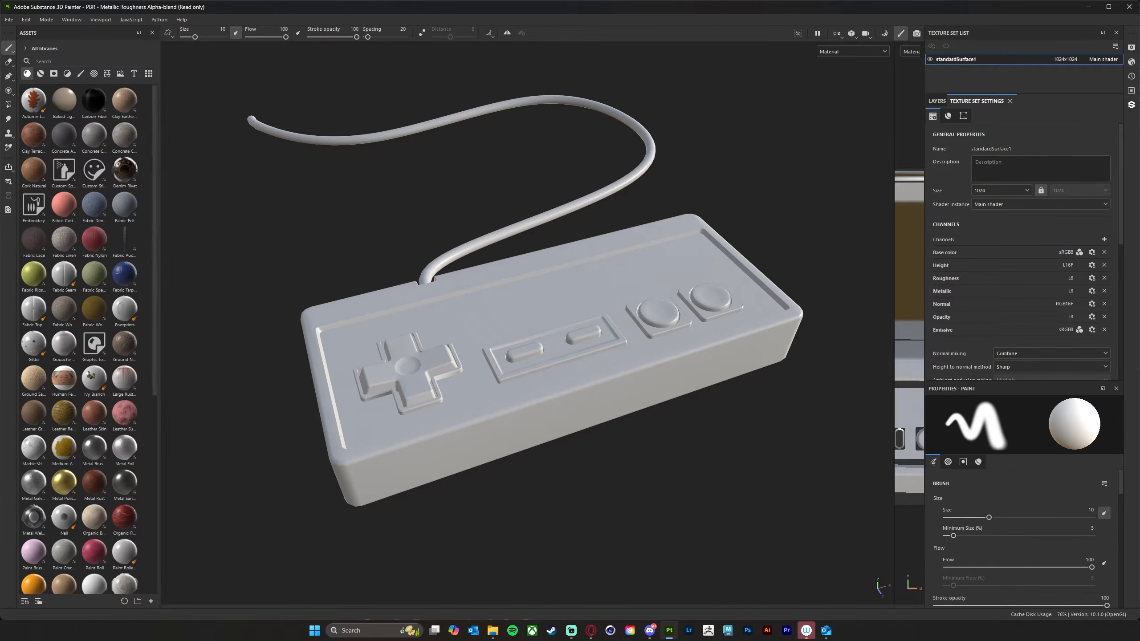
{"action": "left_click", "coordinate": [40, 73]}
{"action": "left_click", "coordinate": [54, 74]}
{"action": "left_click", "coordinate": [27, 74]}
{"action": "left_click", "coordinate": [937, 101]}
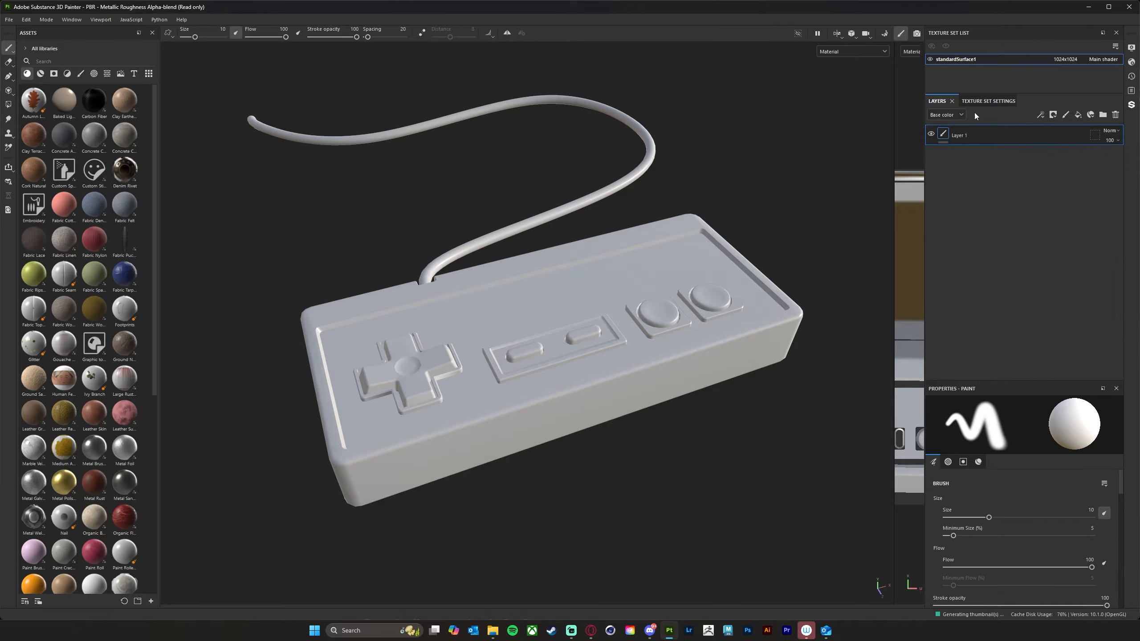
{"action": "left_click", "coordinate": [977, 101]}
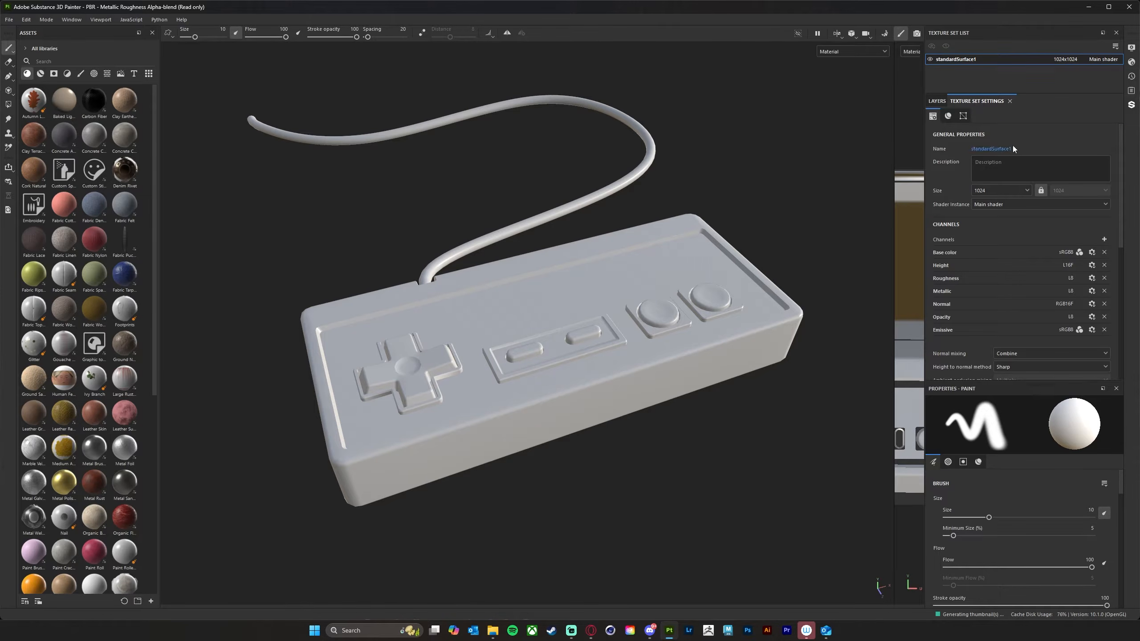
{"action": "left_click", "coordinate": [939, 101]}
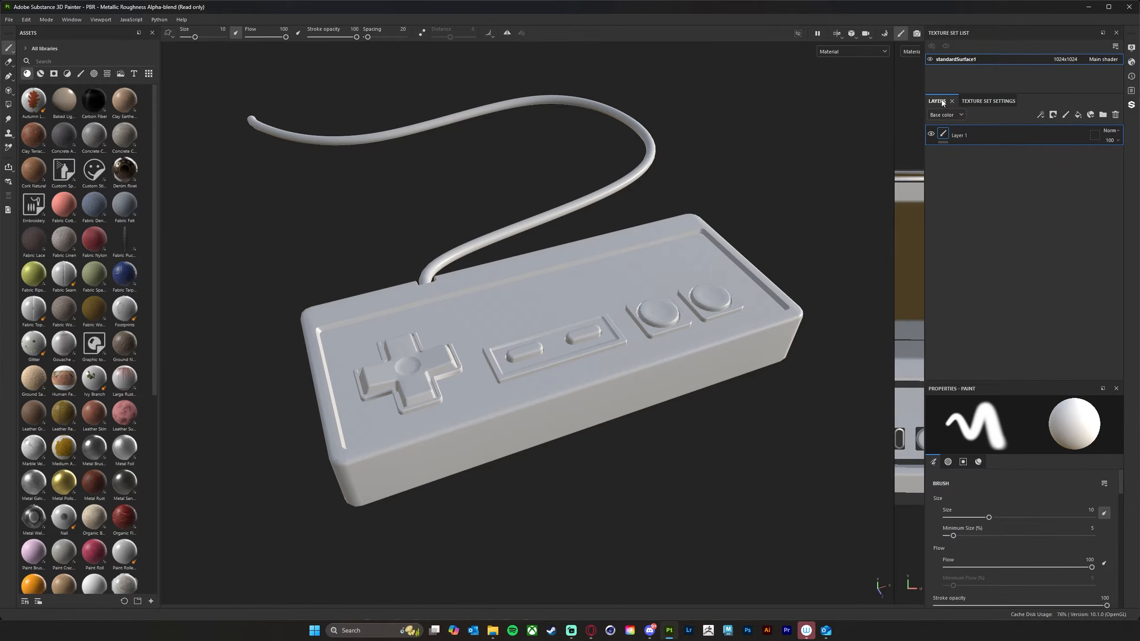
{"action": "left_click", "coordinate": [992, 102]}
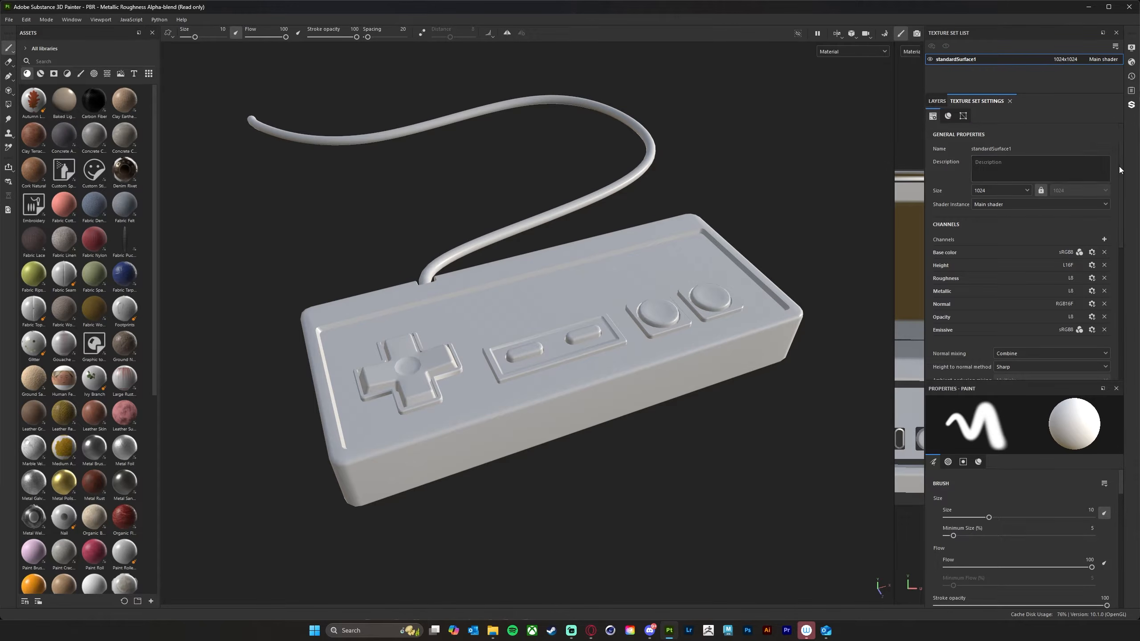
- Set the texture set's size to 4096
{"action": "mouse_move", "coordinate": [1123, 169]}
{"action": "left_mouse_down"}
{"action": "mouse_move", "coordinate": [1135, 302]}
{"action": "mouse_move", "coordinate": [1136, 169]}
{"action": "left_mouse_up"}
{"action": "left_click", "coordinate": [1017, 189]}
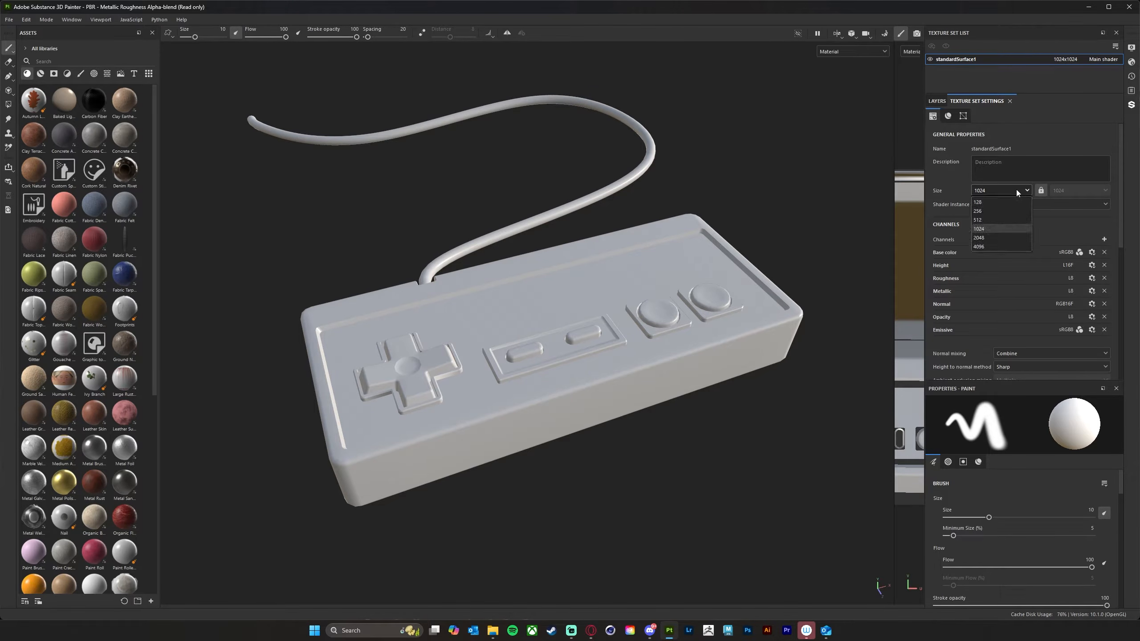
{"action": "left_click", "coordinate": [1004, 246]}
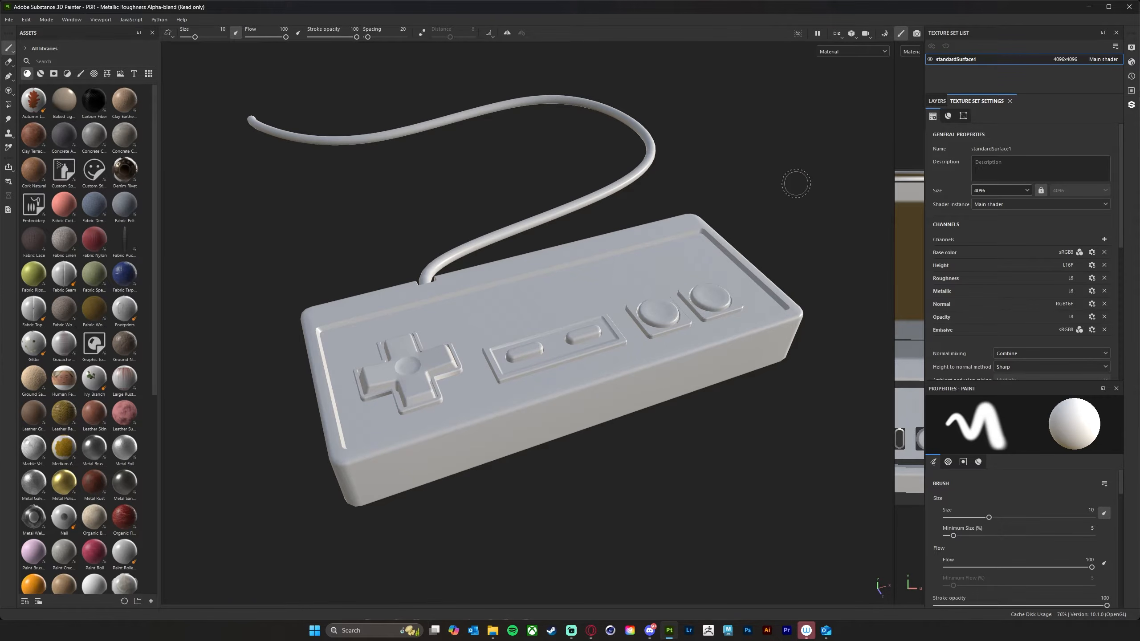
{"action": "left_click_drag", "start_coordinate": [784, 188], "coordinate": [792, 175], "text": "alt"}
{"action": "left_click_drag", "start_coordinate": [805, 178], "coordinate": [804, 213], "text": "alt"}
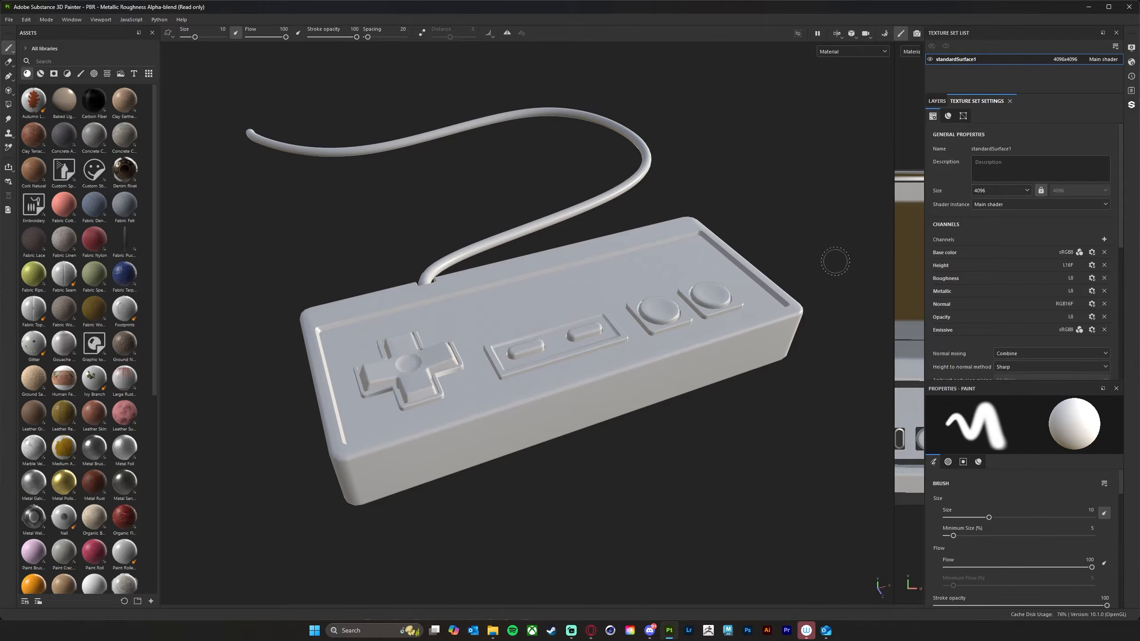
{"action": "left_click", "coordinate": [1015, 191]}
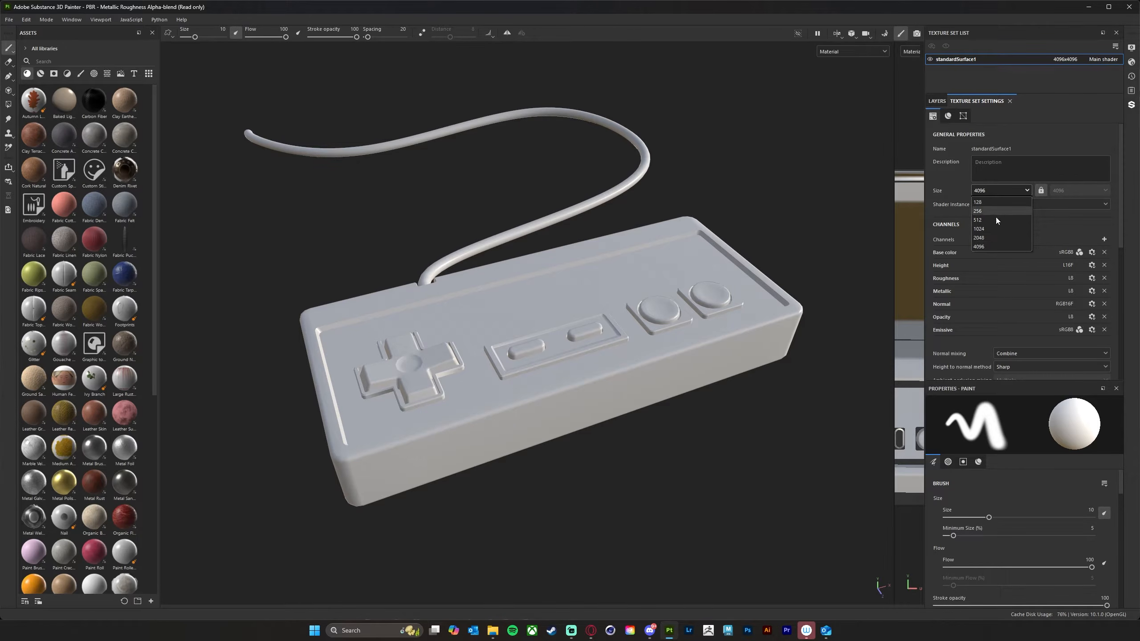
{"action": "left_click", "coordinate": [992, 247]}
{"action": "mouse_move", "coordinate": [789, 209]}
{"action": "left_mouse_down", "text": "alt"}
{"action": "mouse_move", "coordinate": [796, 179]}
{"action": "mouse_move", "coordinate": [763, 191]}
{"action": "mouse_move", "coordinate": [808, 196]}
{"action": "left_mouse_up", "text": "alt"}
- Open the mesh map baking setup for the controller's texture set
{"action": "left_click_drag", "start_coordinate": [1120, 242], "coordinate": [1033, 251]}
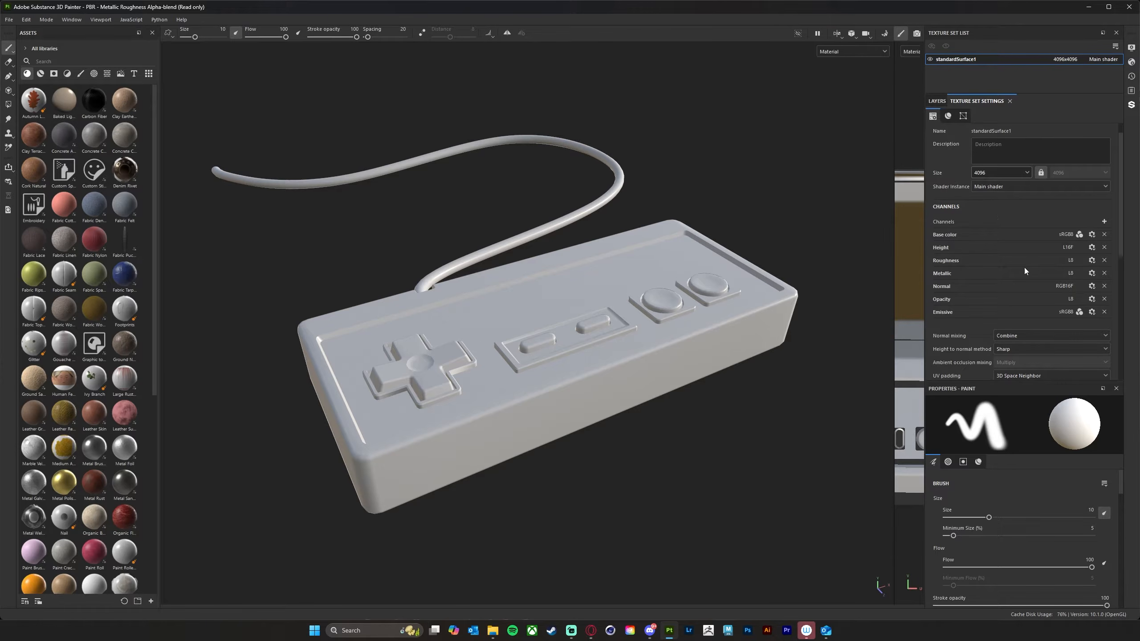
{"action": "scroll", "coordinate": [1125, 266], "scroll_direction": "down", "scroll_amount": 2}
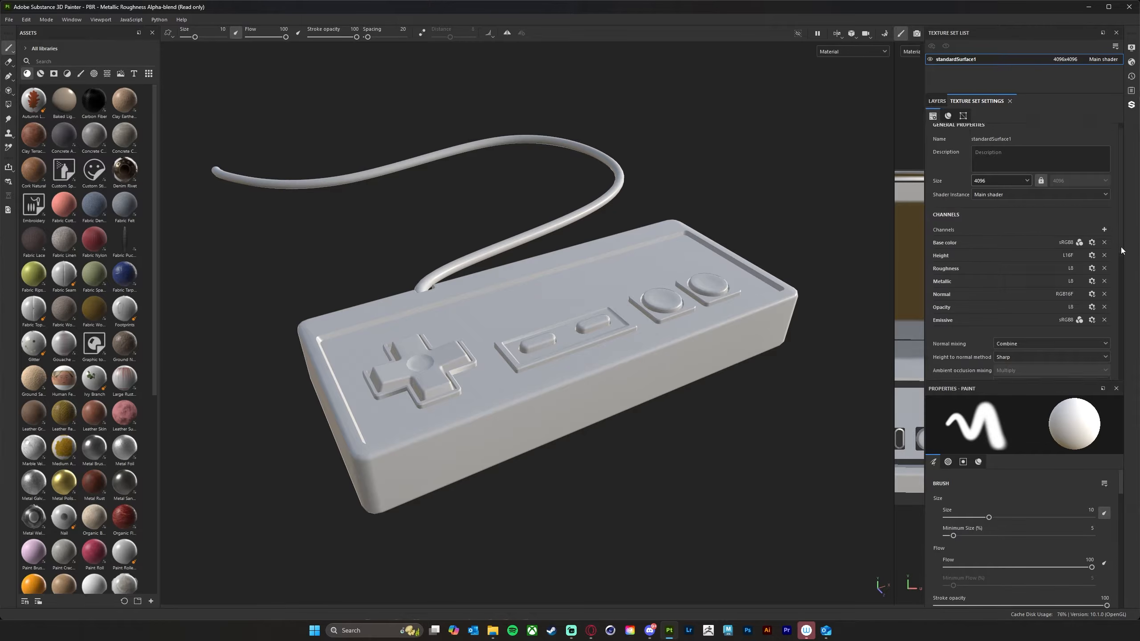
{"action": "scroll", "coordinate": [1127, 276], "scroll_direction": "down", "scroll_amount": 7}
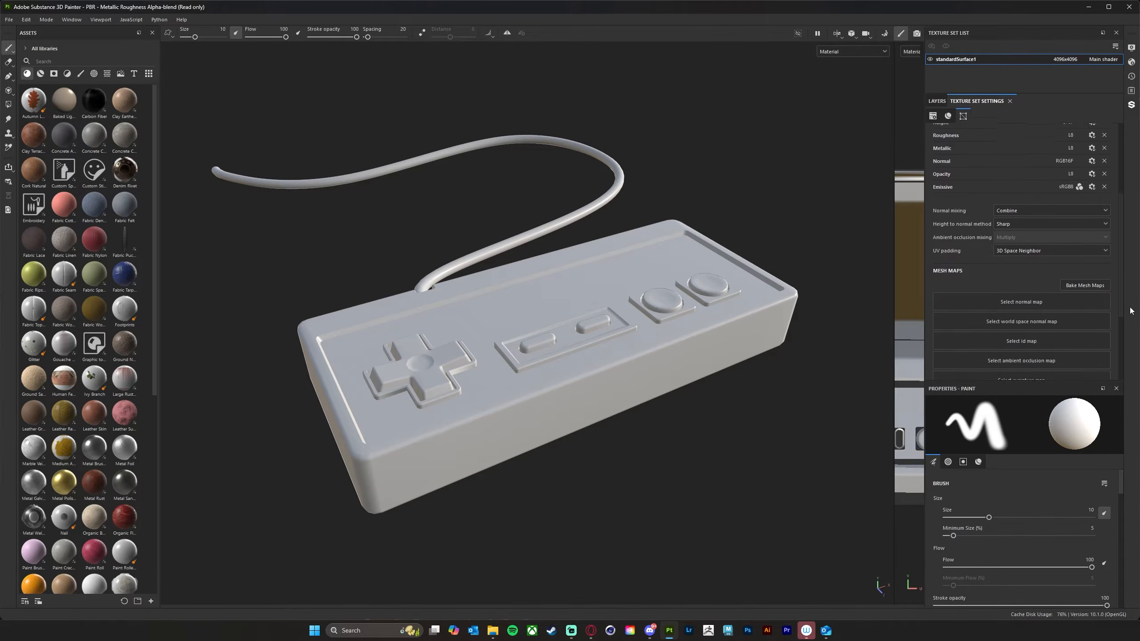
{"action": "scroll", "coordinate": [1132, 360], "scroll_direction": "down", "scroll_amount": 1}
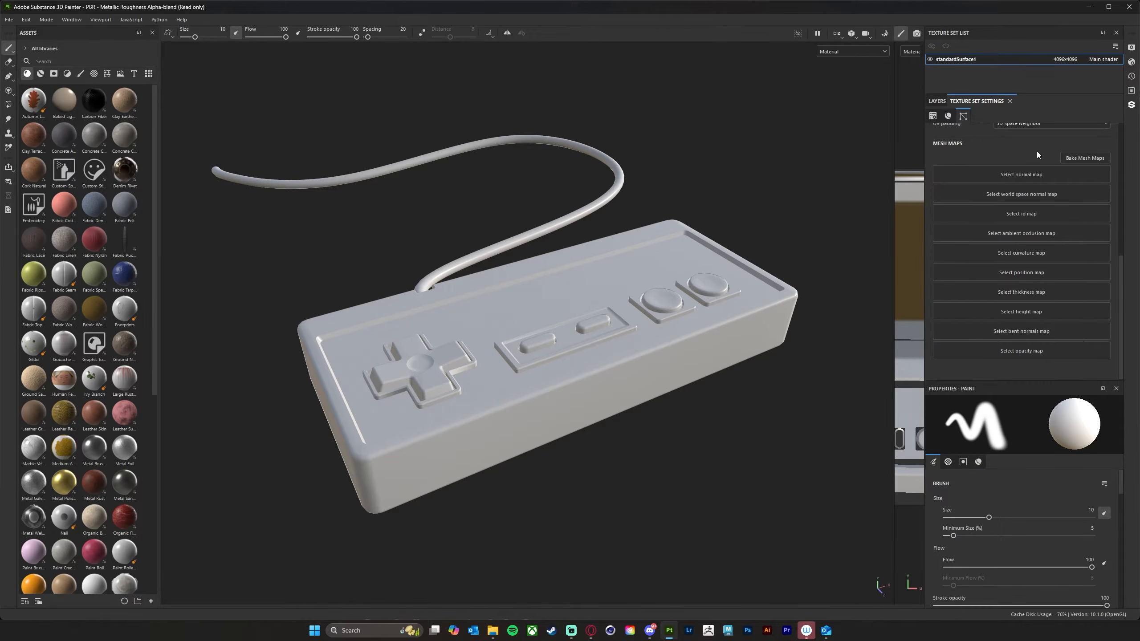
{"action": "left_click", "coordinate": [1085, 159]}
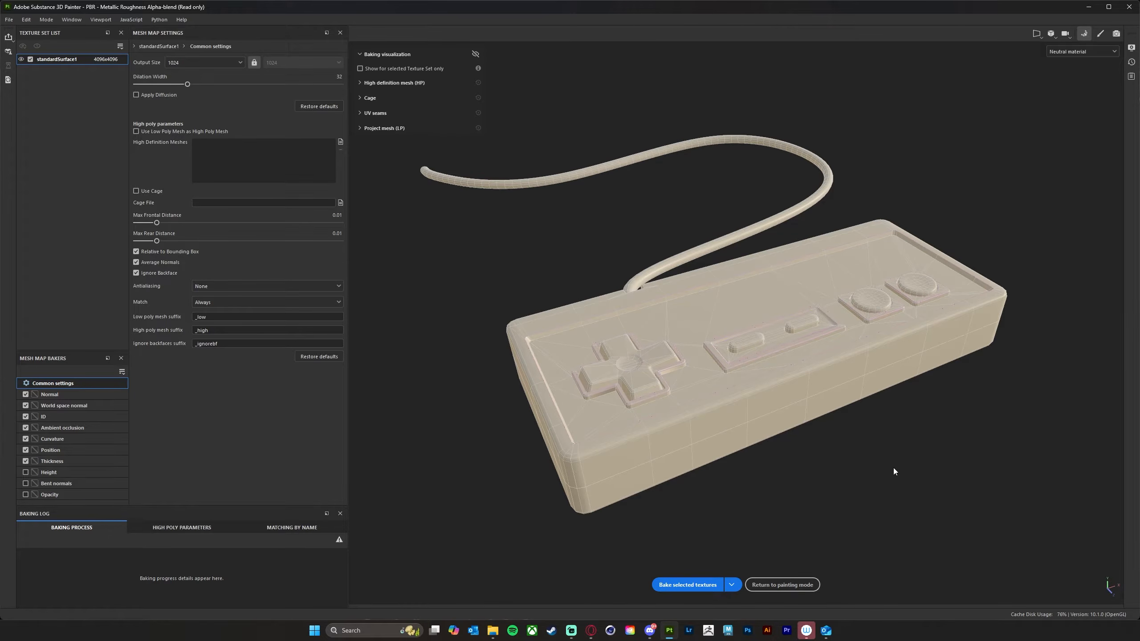
{"action": "left_click_drag", "start_coordinate": [878, 466], "coordinate": [853, 442], "text": "alt"}
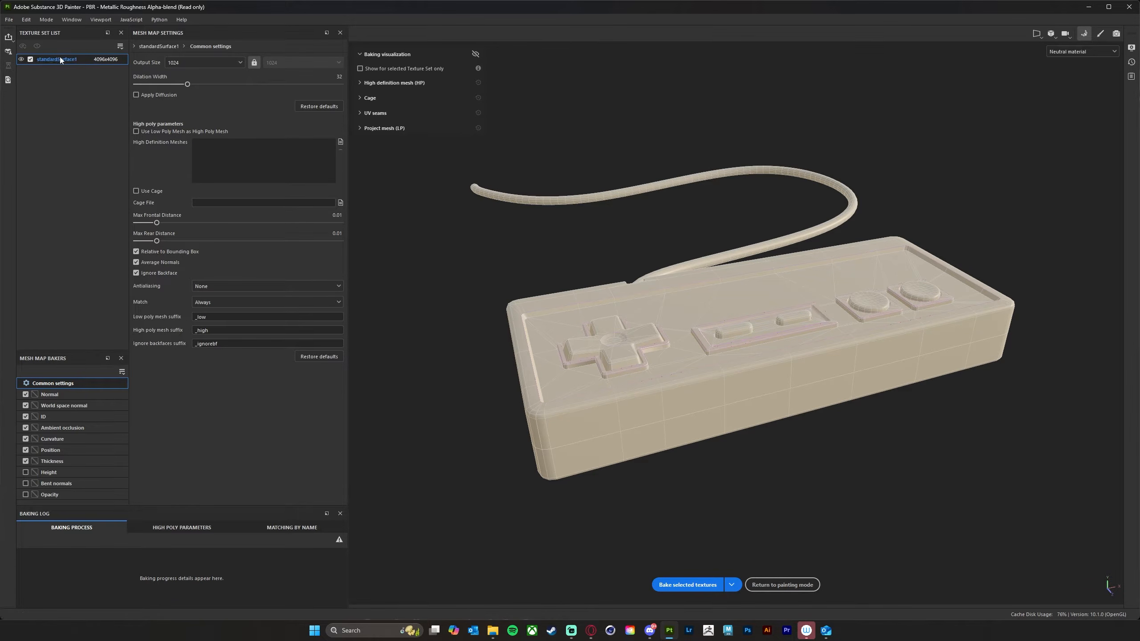
- Set the baking output size to 4096 and use the low poly mesh as the high poly mesh
{"action": "left_click", "coordinate": [226, 63]}
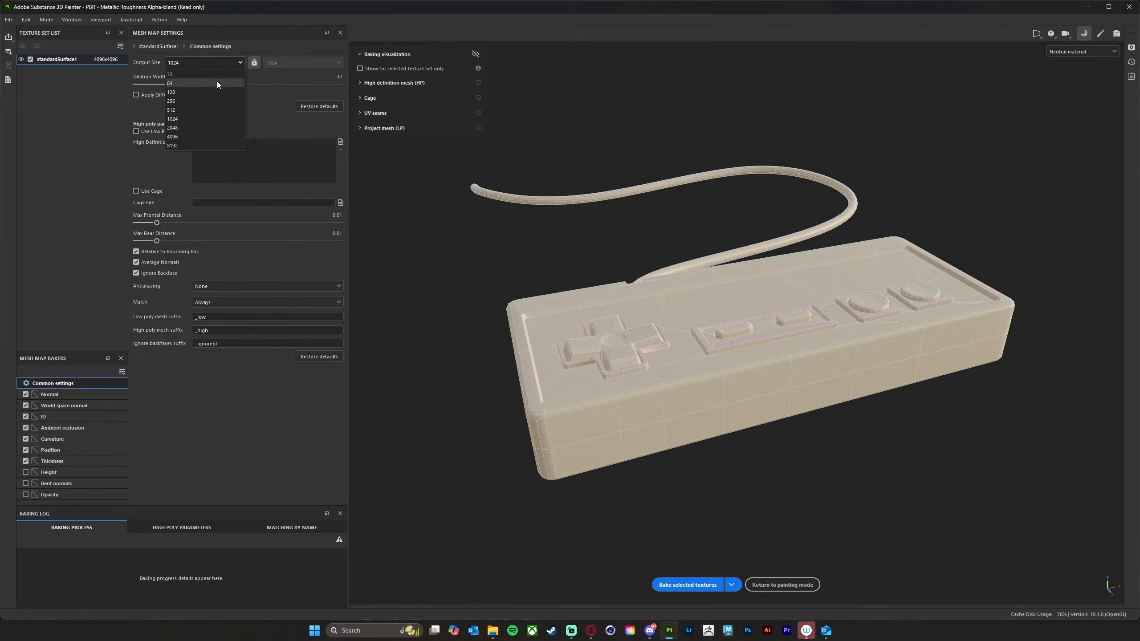
{"action": "left_click", "coordinate": [192, 136]}
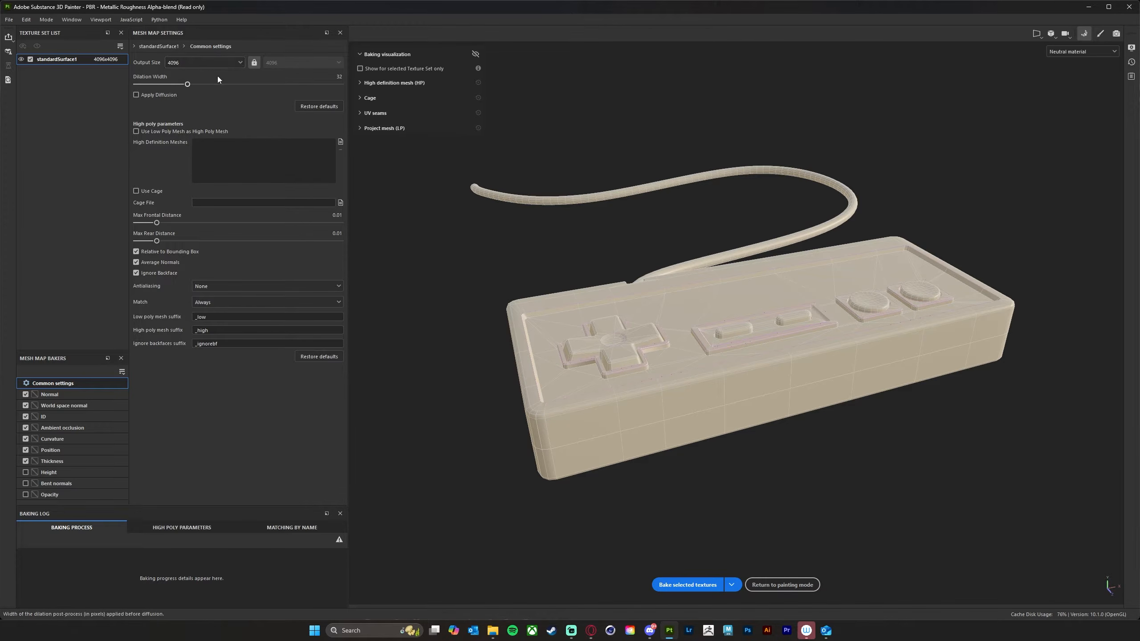
{"action": "left_click", "coordinate": [219, 62]}
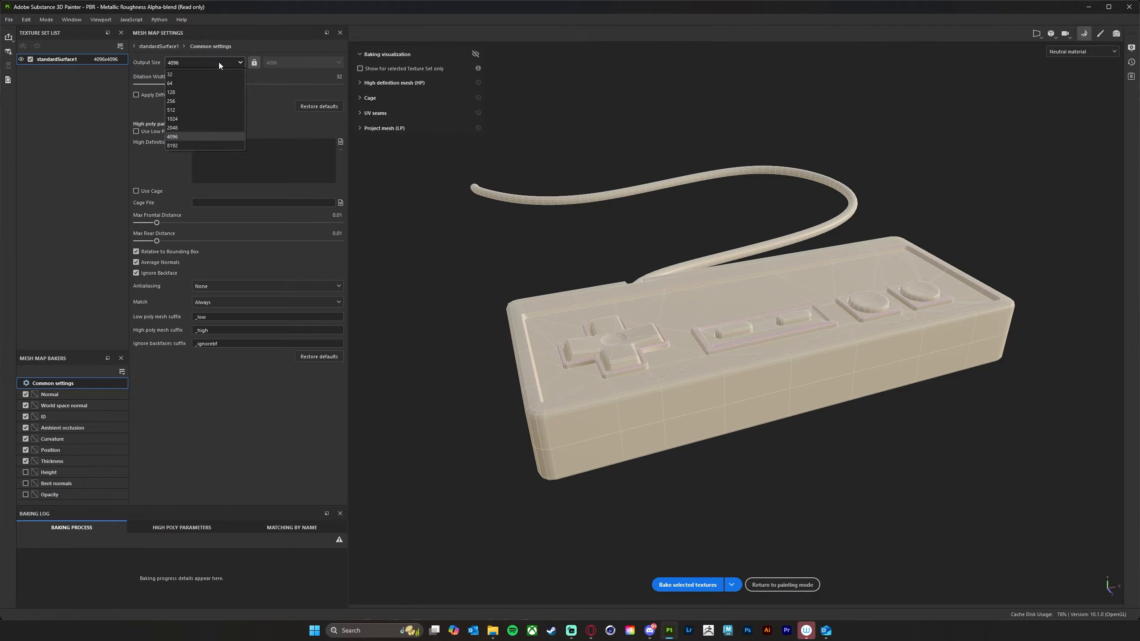
{"action": "left_click", "coordinate": [192, 136]}
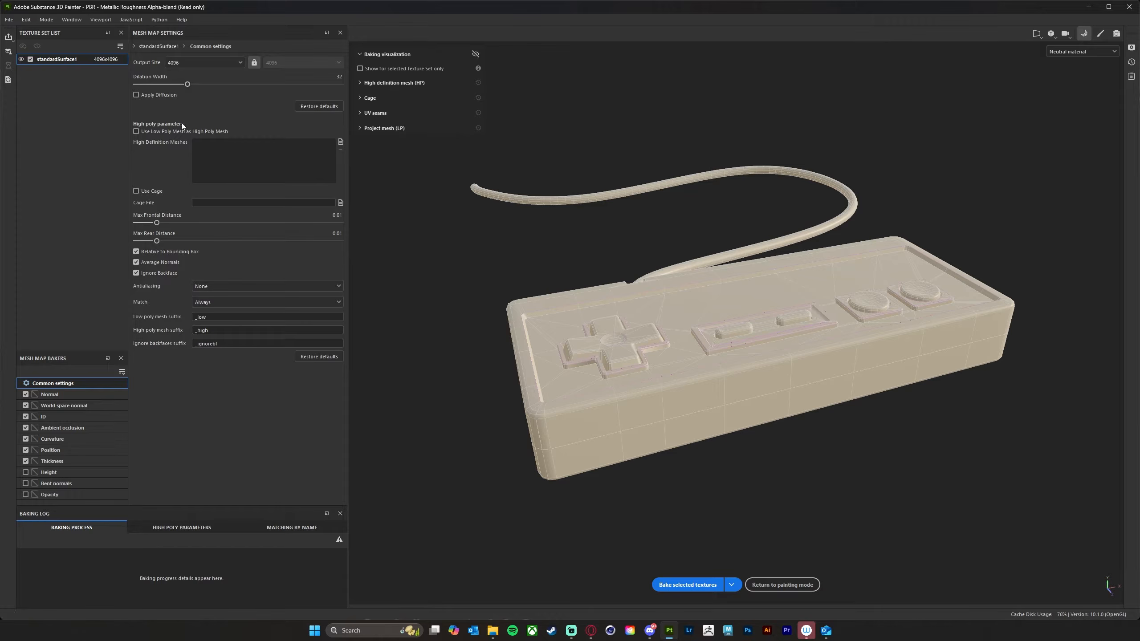
{"action": "left_click", "coordinate": [136, 131]}
- Set the ID map's color source to Mesh ID / Polygroup and its color generator to Random
{"action": "left_click", "coordinate": [60, 418]}
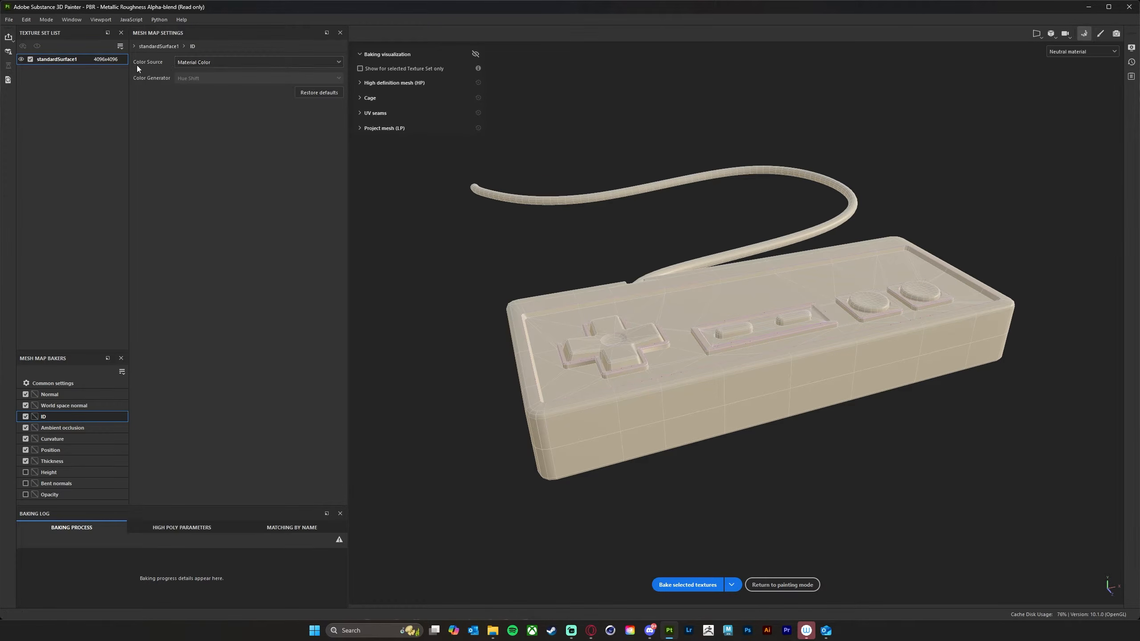
{"action": "left_click", "coordinate": [230, 61]}
{"action": "left_click", "coordinate": [235, 100]}
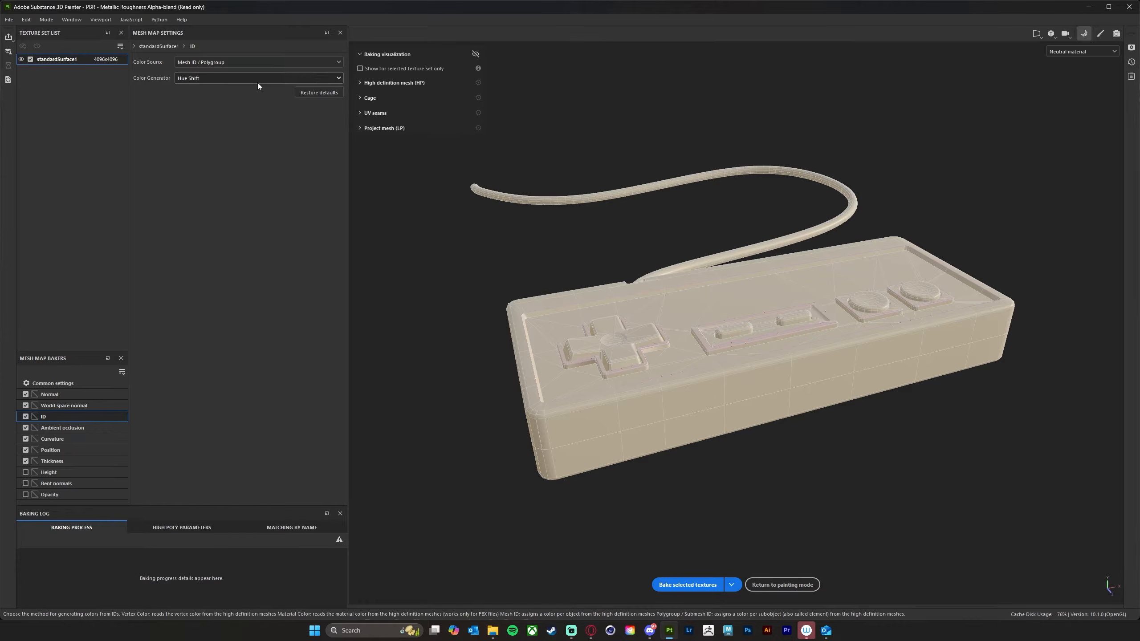
{"action": "left_click", "coordinate": [269, 79]}
{"action": "left_click", "coordinate": [228, 91]}
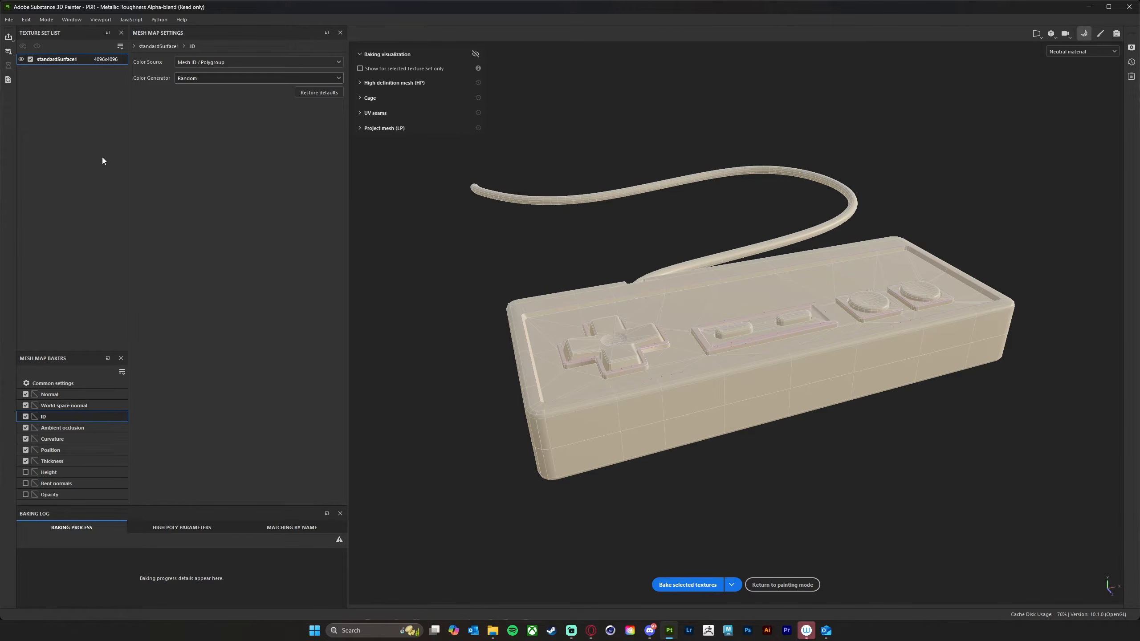
{"action": "left_click", "coordinate": [56, 383]}
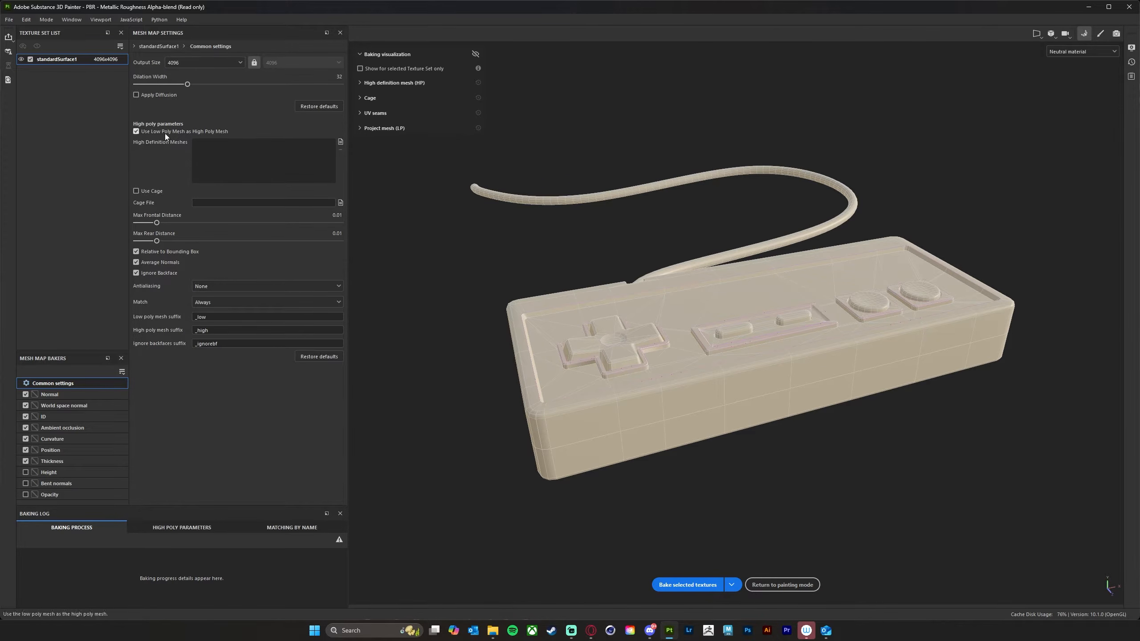
{"action": "left_click", "coordinate": [91, 418]}
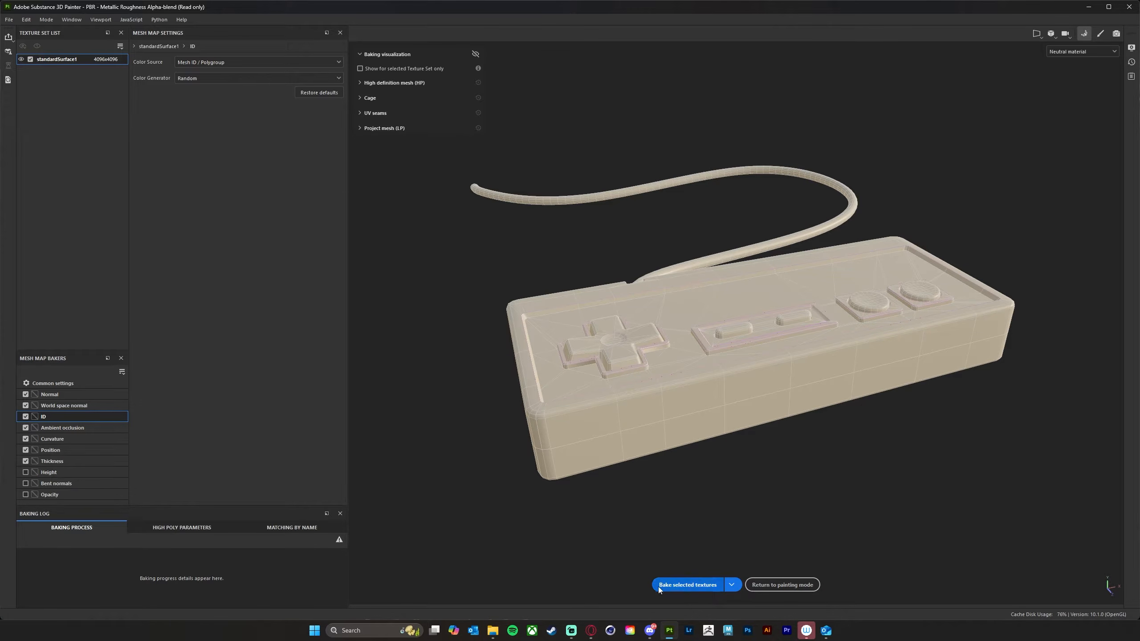
- Bake the selected mesh maps and return to painting mode with the whole controller in view
{"action": "left_click", "coordinate": [689, 586]}
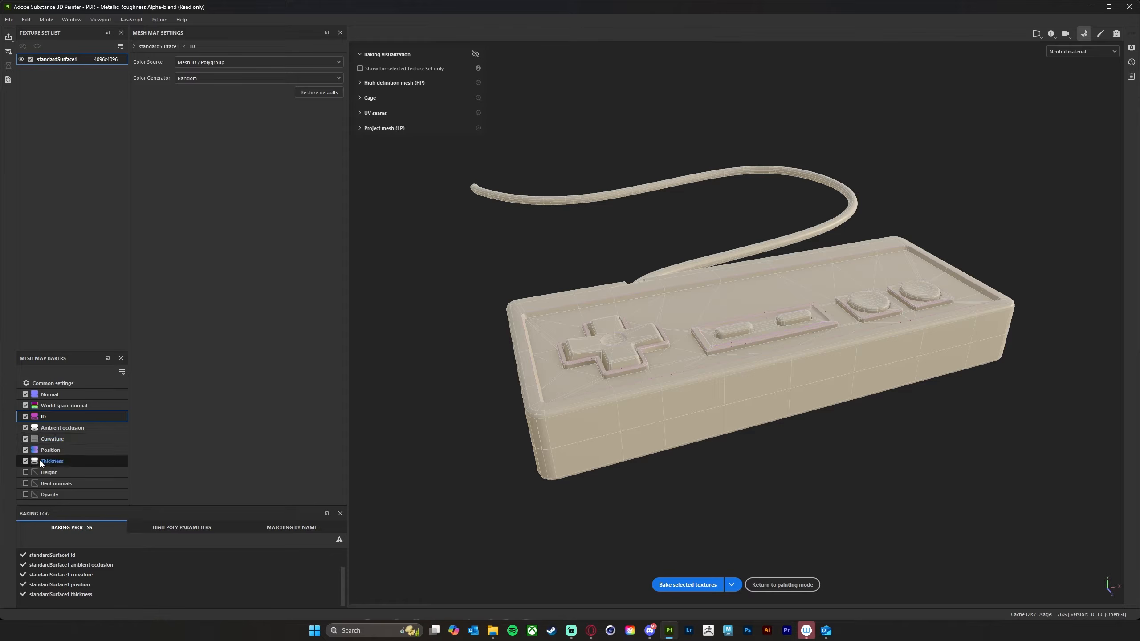
{"action": "left_click", "coordinate": [783, 584]}
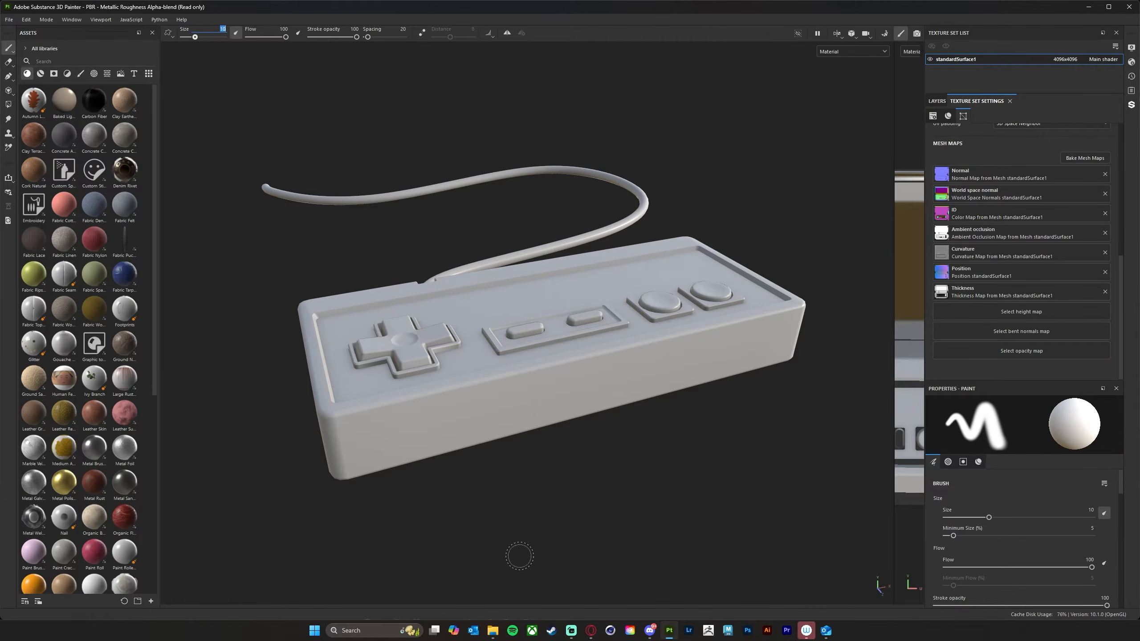
{"action": "mouse_move", "coordinate": [627, 477]}
{"action": "left_mouse_down", "text": "alt"}
{"action": "mouse_move", "coordinate": [611, 476]}
{"action": "mouse_move", "coordinate": [600, 496]}
{"action": "left_mouse_up", "text": "alt"}
{"action": "middle_click_drag", "start_coordinate": [600, 497], "coordinate": [623, 487], "text": "alt"}
{"action": "mouse_move", "coordinate": [285, 248]}
{"action": "left_mouse_down", "text": "alt"}
{"action": "mouse_move", "coordinate": [310, 255]}
{"action": "mouse_move", "coordinate": [308, 277]}
{"action": "mouse_move", "coordinate": [305, 262]}
{"action": "left_mouse_up", "text": "alt"}
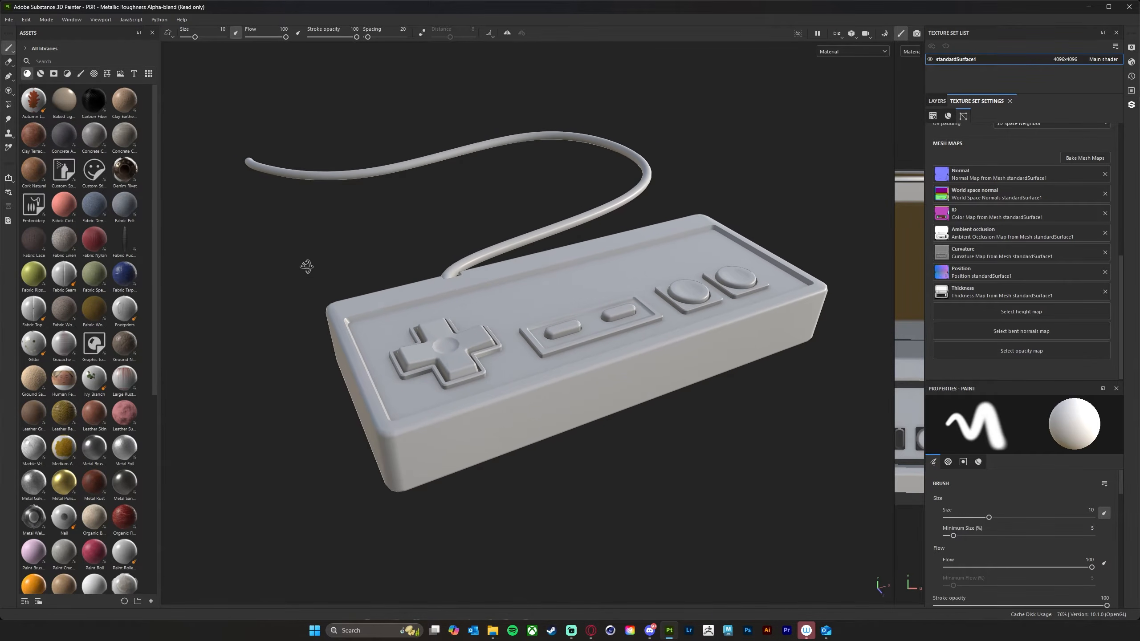
- Examine the layer stack with its blend modes and opacity, and the paint tool's brush and material properties
{"action": "left_click", "coordinate": [938, 101]}
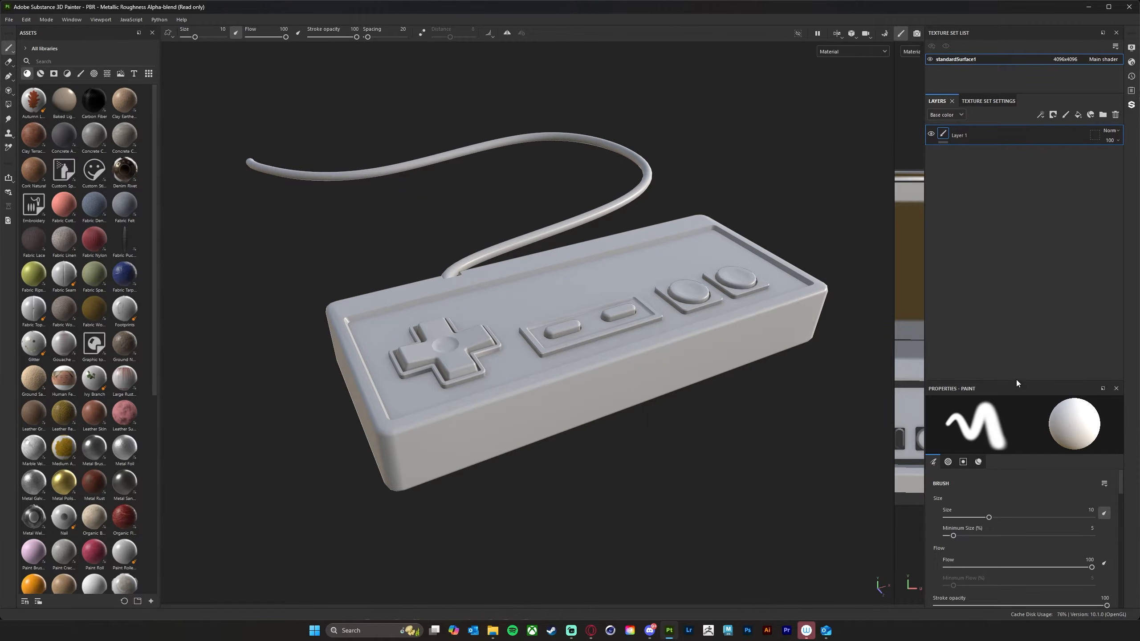
{"action": "left_click", "coordinate": [1113, 130]}
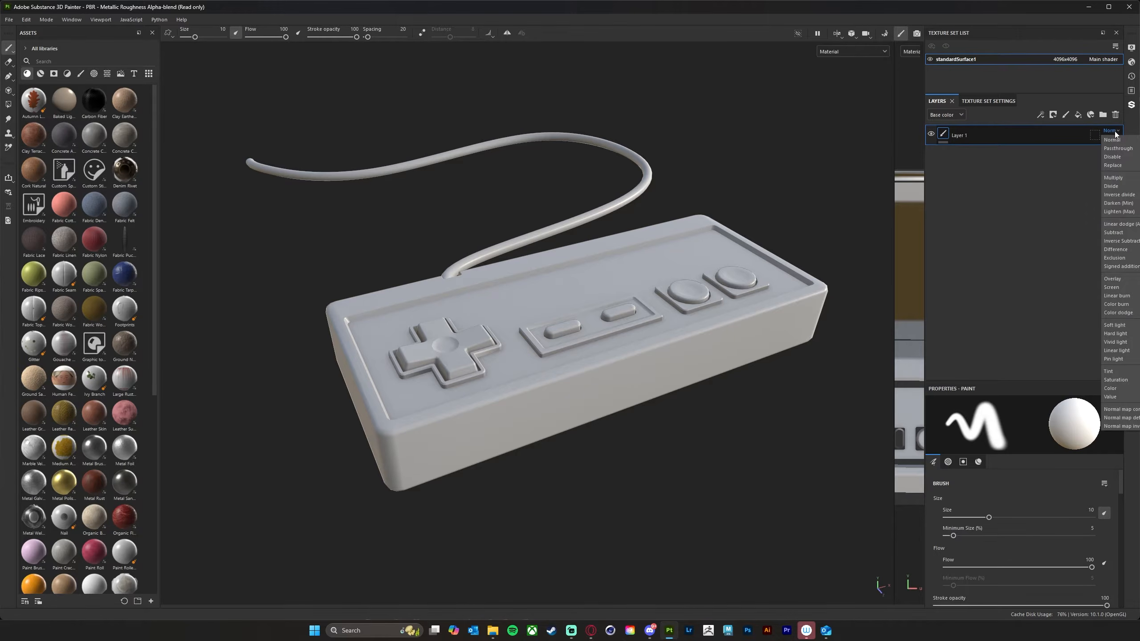
{"action": "left_click", "coordinate": [1049, 165]}
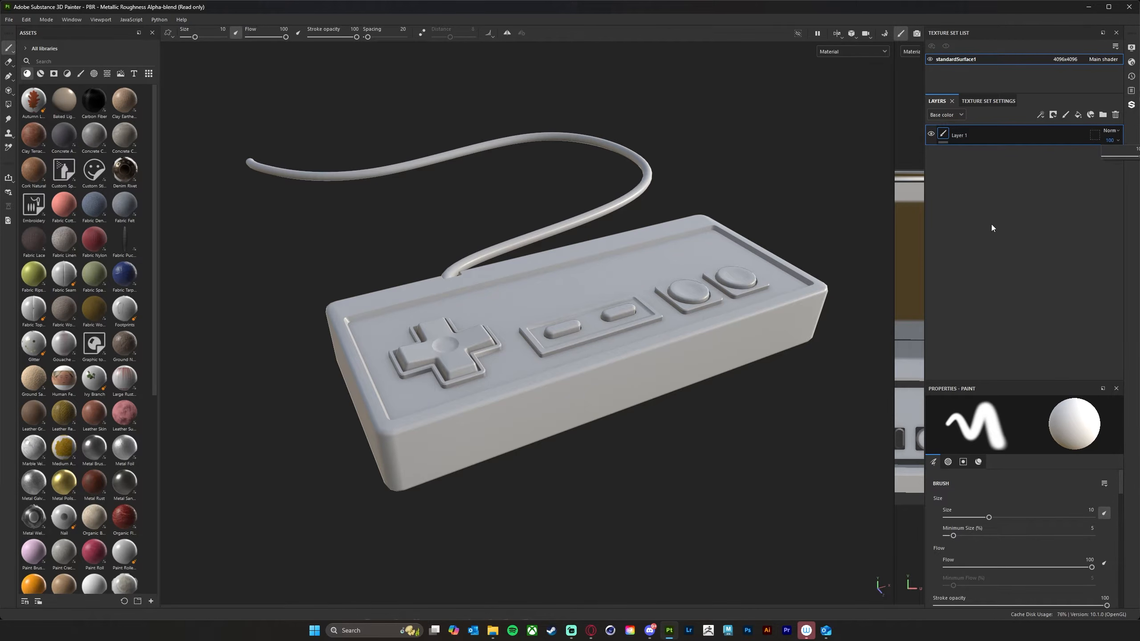
{"action": "left_click_drag", "start_coordinate": [1035, 380], "coordinate": [1036, 242]}
{"action": "scroll", "coordinate": [1036, 422], "scroll_direction": "down", "scroll_amount": 4}
{"action": "scroll", "coordinate": [1031, 445], "scroll_direction": "down", "scroll_amount": 5}
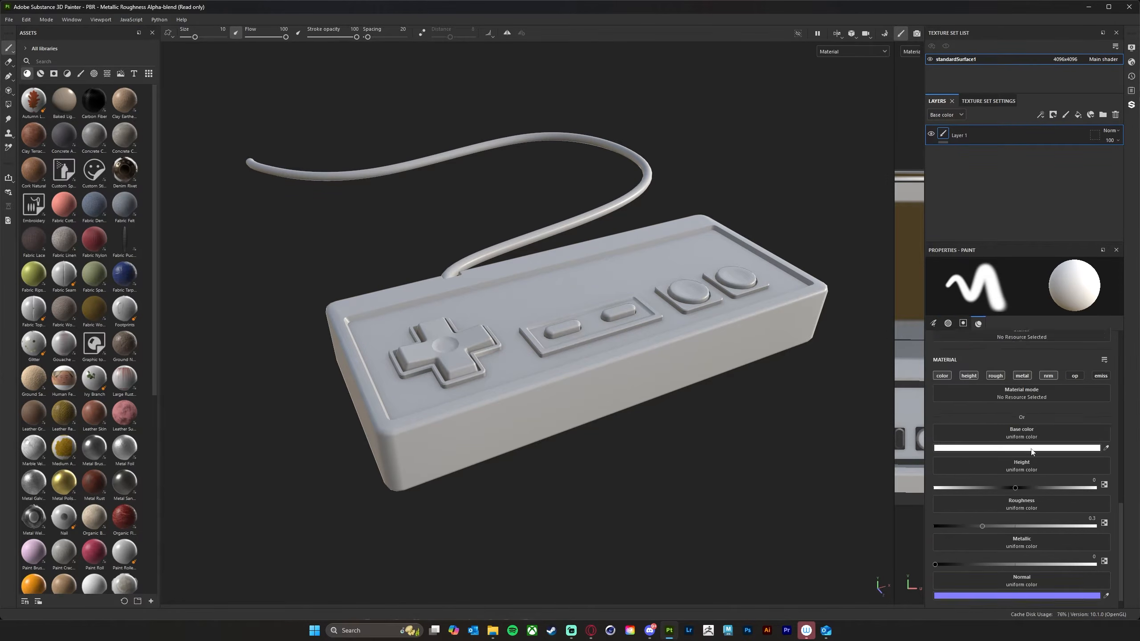
{"action": "scroll", "coordinate": [1032, 449], "scroll_direction": "up", "scroll_amount": 10}
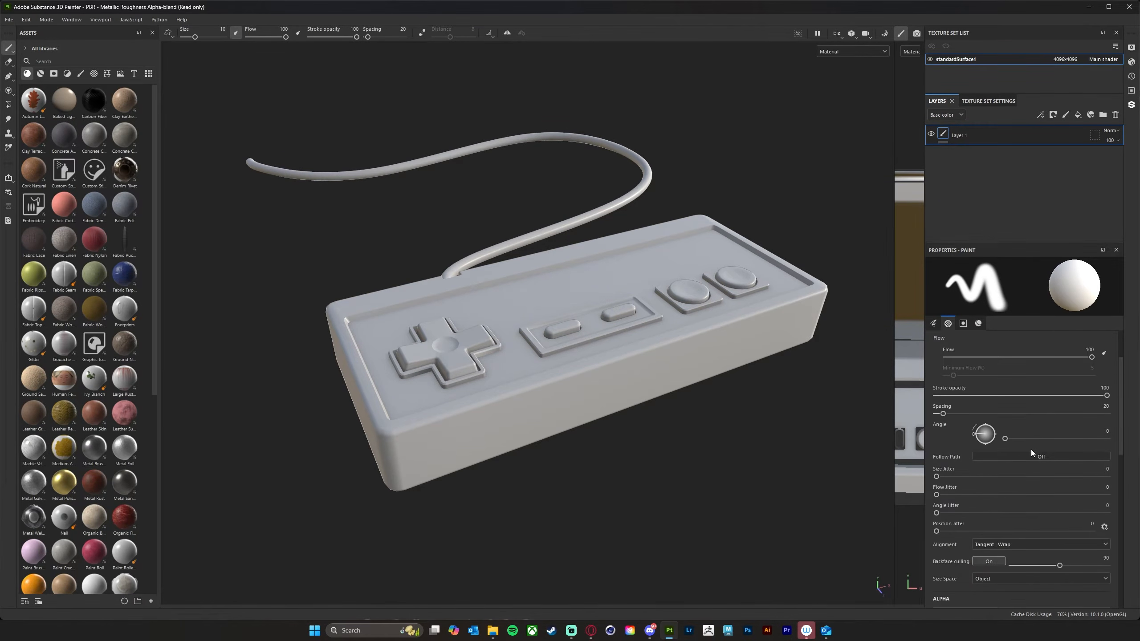
{"action": "left_click_drag", "start_coordinate": [1021, 246], "coordinate": [1021, 346]}
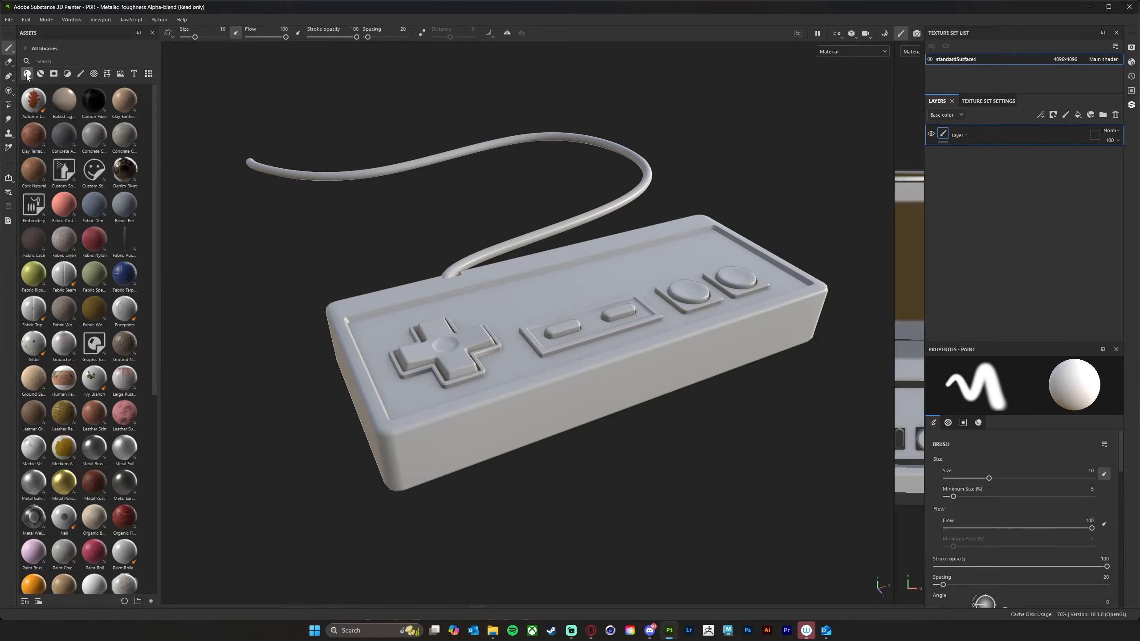
- Apply the Steel Painted Chipped Dirty smart material to the controller and inspect the worn edges from several angles
{"action": "left_click", "coordinate": [40, 74]}
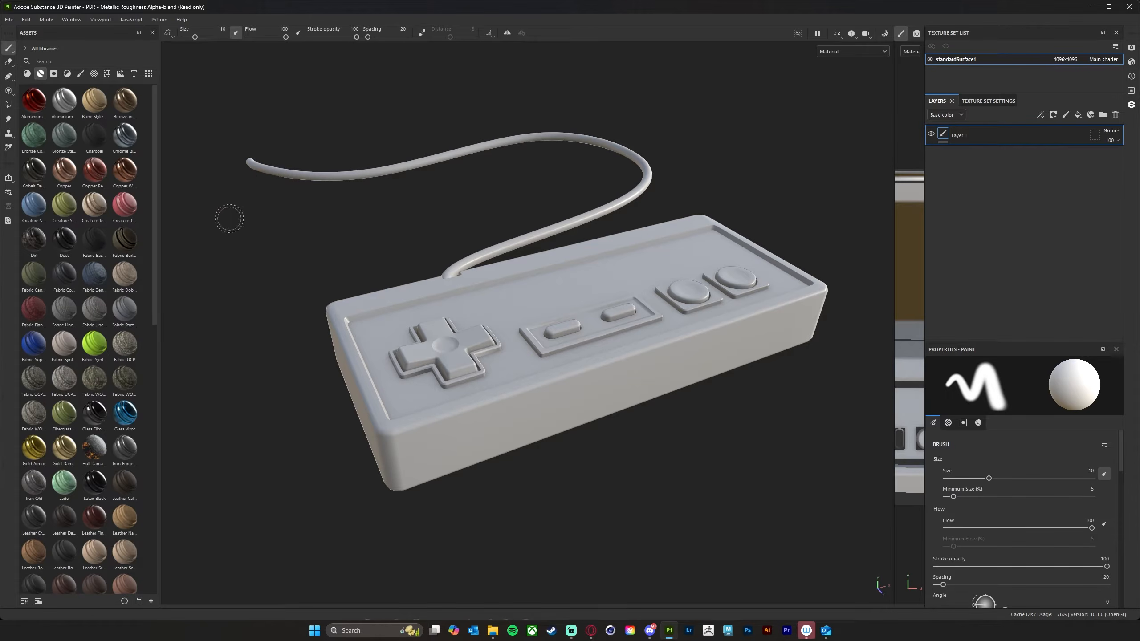
{"action": "mouse_move", "coordinate": [153, 219]}
{"action": "left_mouse_down"}
{"action": "mouse_move", "coordinate": [173, 337]}
{"action": "mouse_move", "coordinate": [174, 462]}
{"action": "left_mouse_up"}
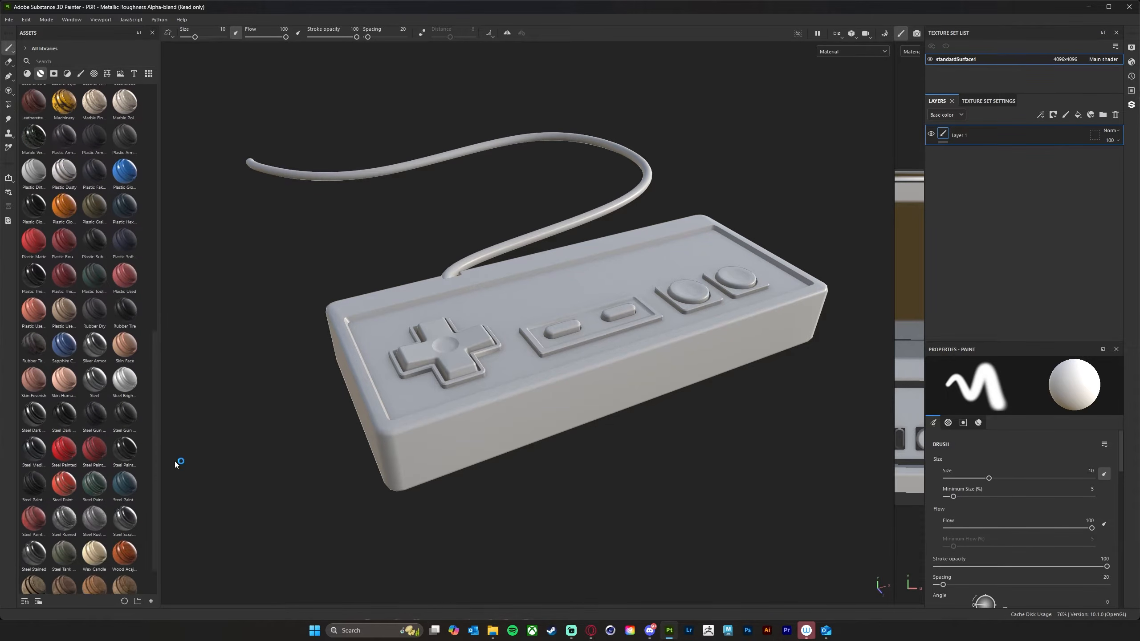
{"action": "mouse_move", "coordinate": [96, 447]}
{"action": "left_mouse_down"}
{"action": "mouse_move", "coordinate": [228, 388]}
{"action": "mouse_move", "coordinate": [497, 313]}
{"action": "mouse_move", "coordinate": [476, 383]}
{"action": "left_mouse_up"}
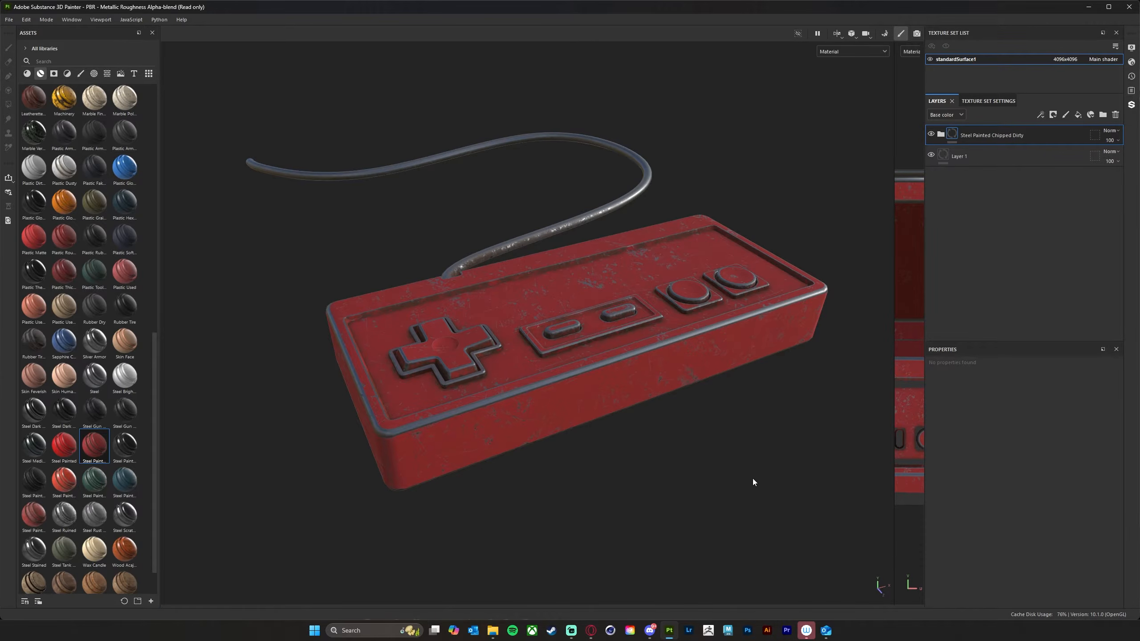
{"action": "left_click_drag", "start_coordinate": [639, 504], "coordinate": [606, 496], "text": "alt"}
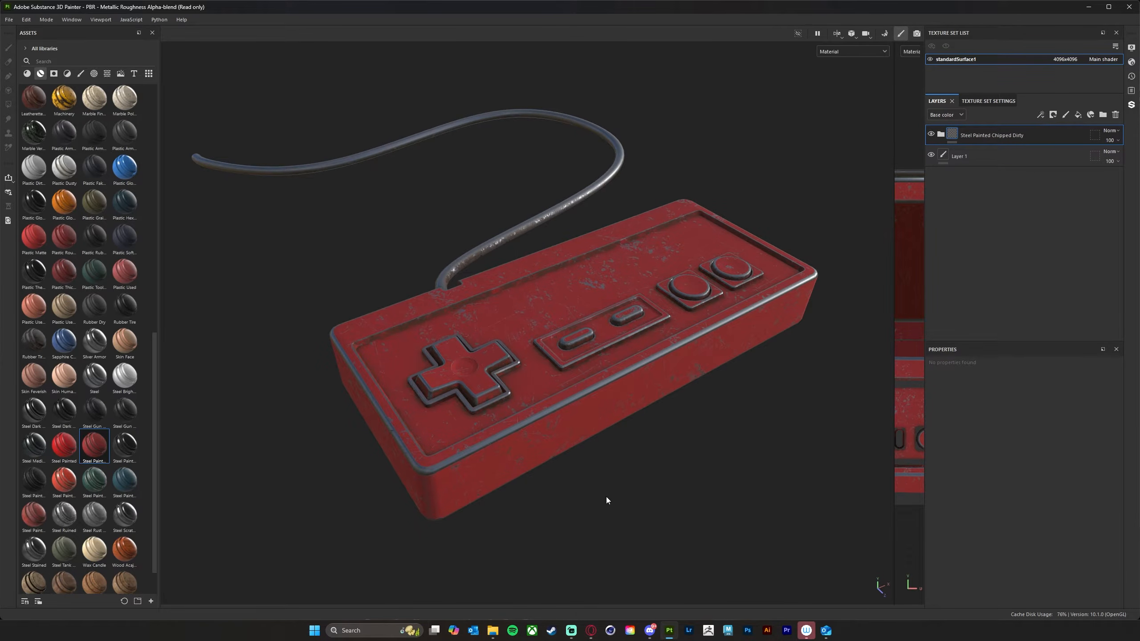
{"action": "left_click_drag", "start_coordinate": [651, 513], "coordinate": [601, 422], "text": "alt"}
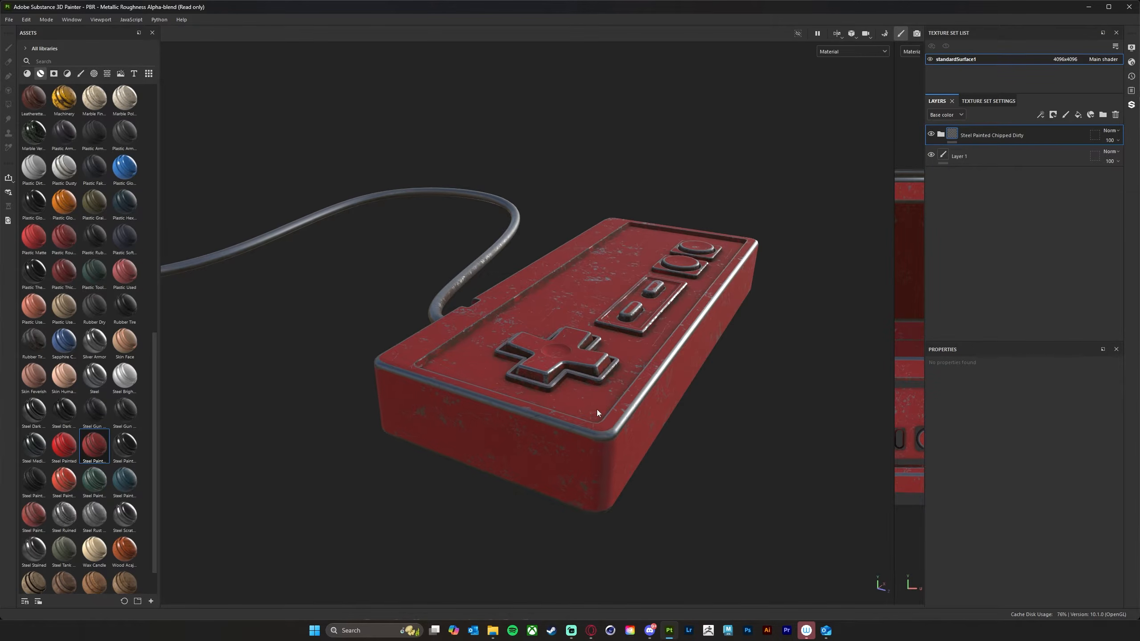
{"action": "left_click_drag", "start_coordinate": [744, 466], "coordinate": [635, 493], "text": "alt"}
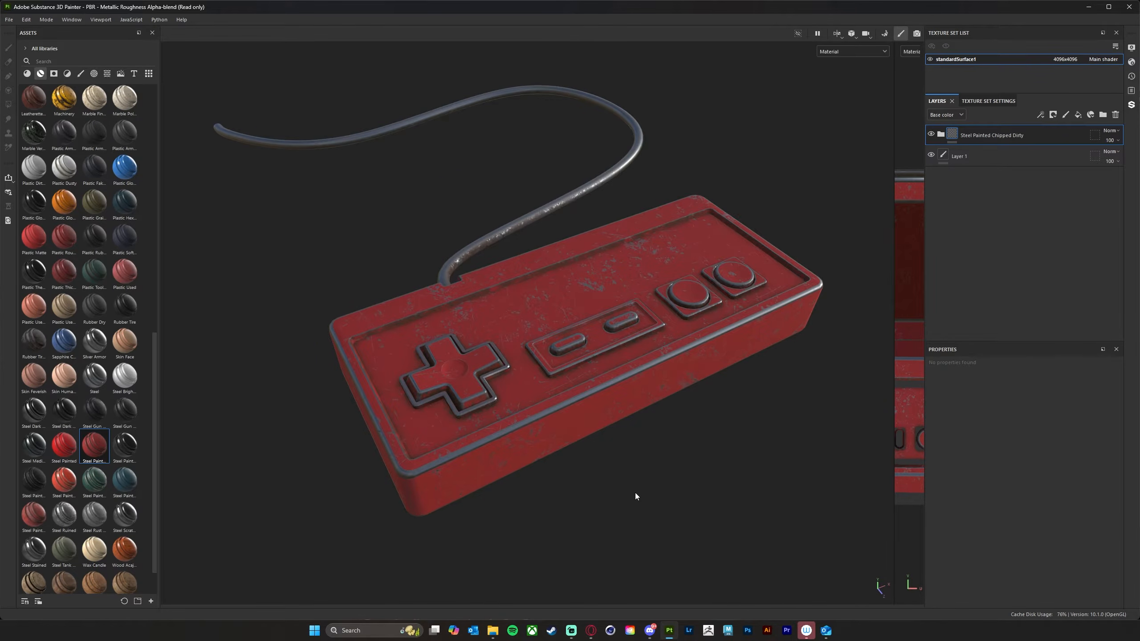
{"action": "left_click_drag", "start_coordinate": [659, 431], "coordinate": [597, 421], "text": "alt"}
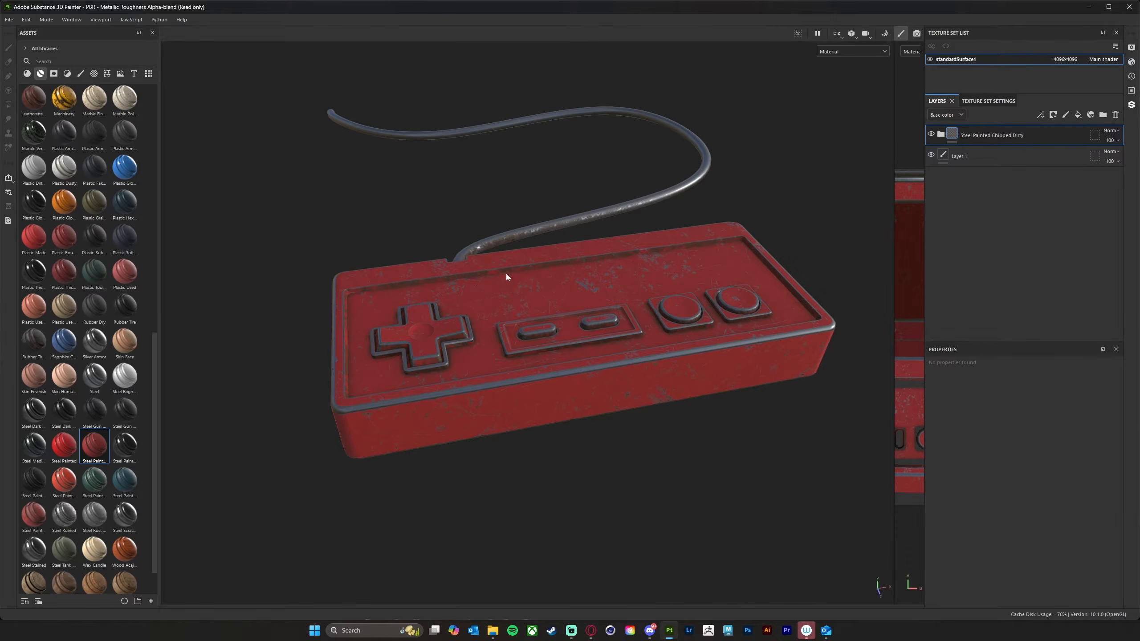
{"action": "left_click_drag", "start_coordinate": [506, 330], "coordinate": [579, 413], "text": "alt"}
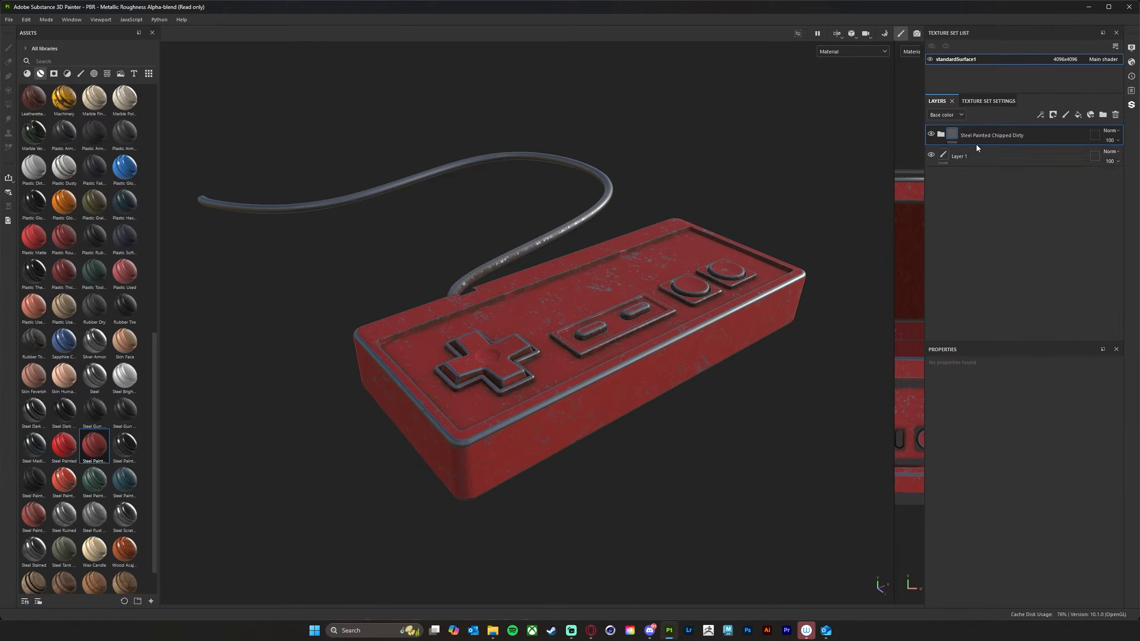
- Set the base color of the smart material's Metal layer to golden orange D79609
{"action": "left_click", "coordinate": [942, 135]}
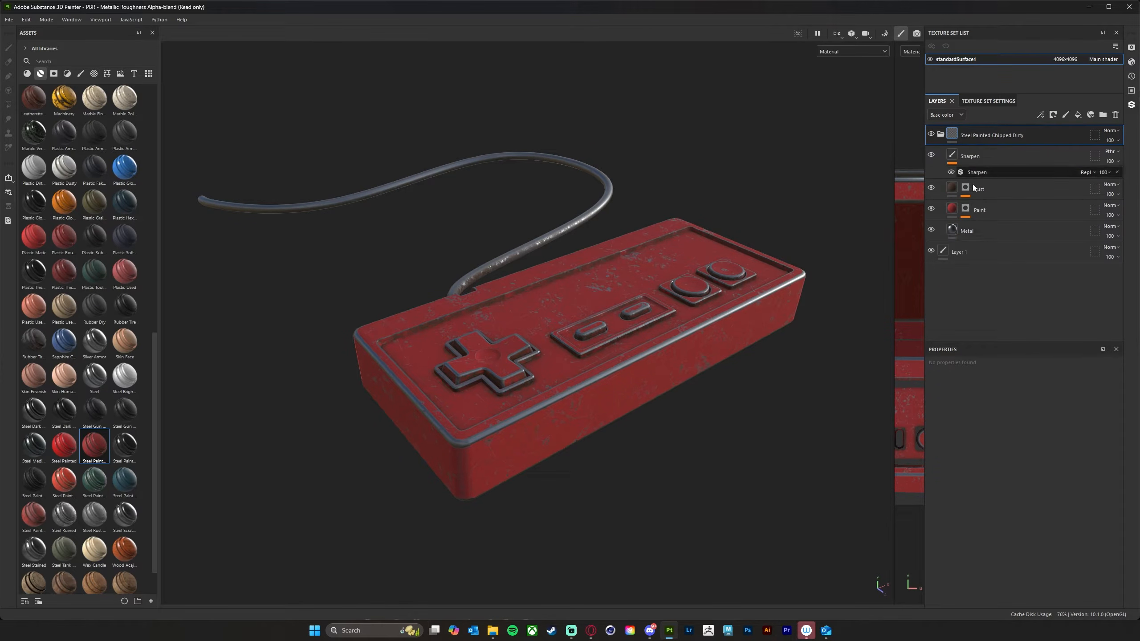
{"action": "left_click", "coordinate": [953, 231]}
{"action": "left_click_drag", "start_coordinate": [1122, 451], "coordinate": [1120, 540]}
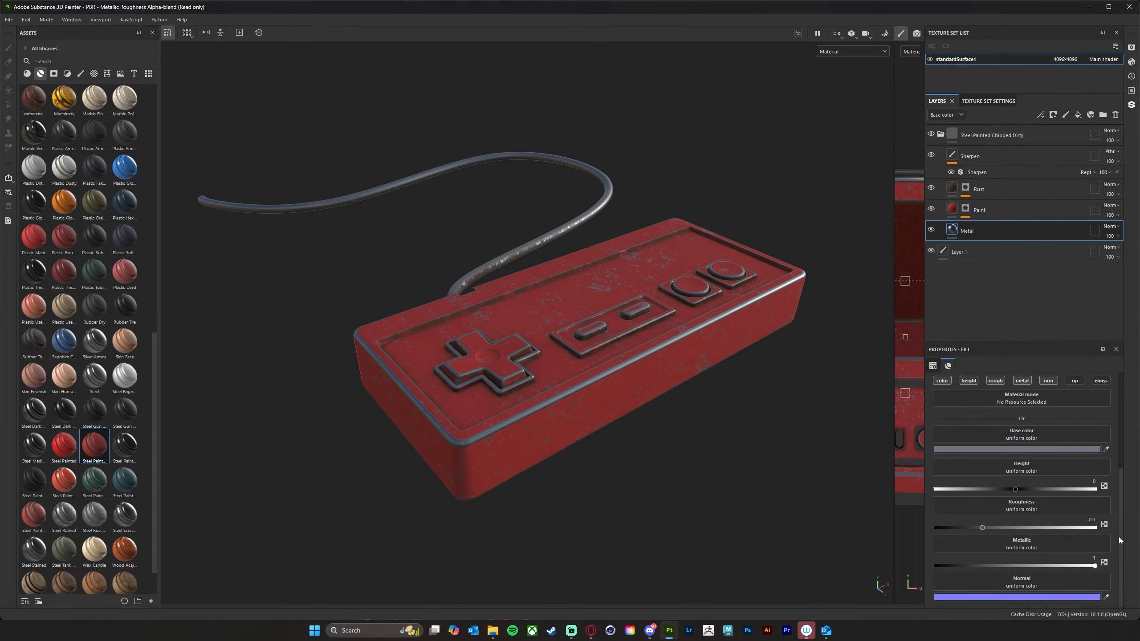
{"action": "left_click", "coordinate": [1019, 450]}
{"action": "left_click_drag", "start_coordinate": [1132, 517], "coordinate": [1121, 489]}
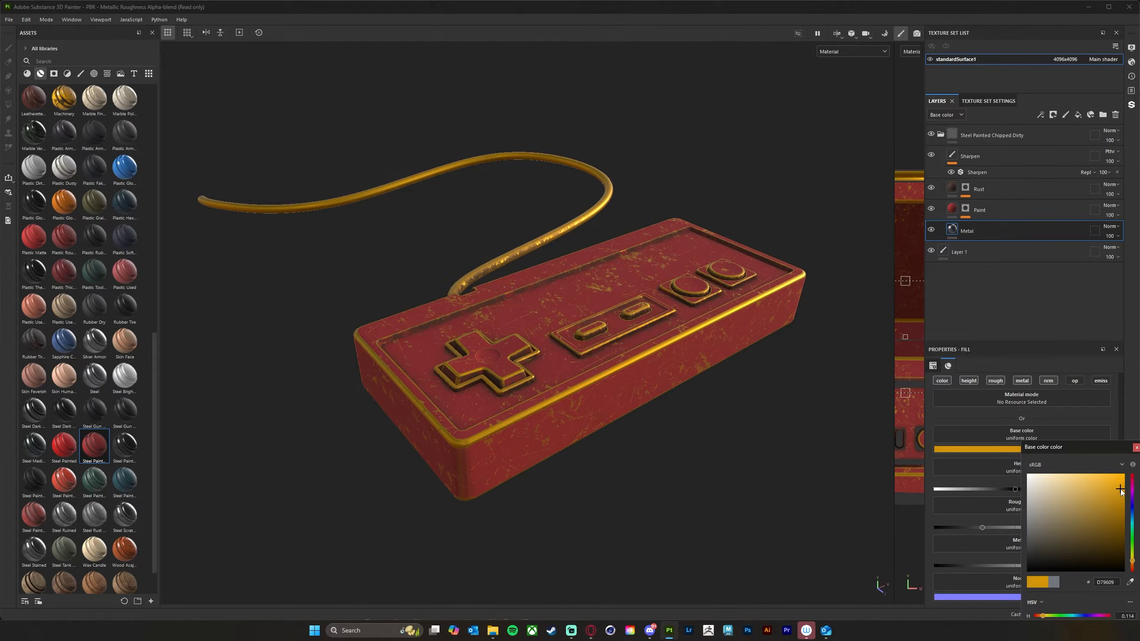
- Set the base color of the smart material's Paint layer to blue 253B99 and collapse the material's folder
{"action": "left_click", "coordinate": [1009, 208]}
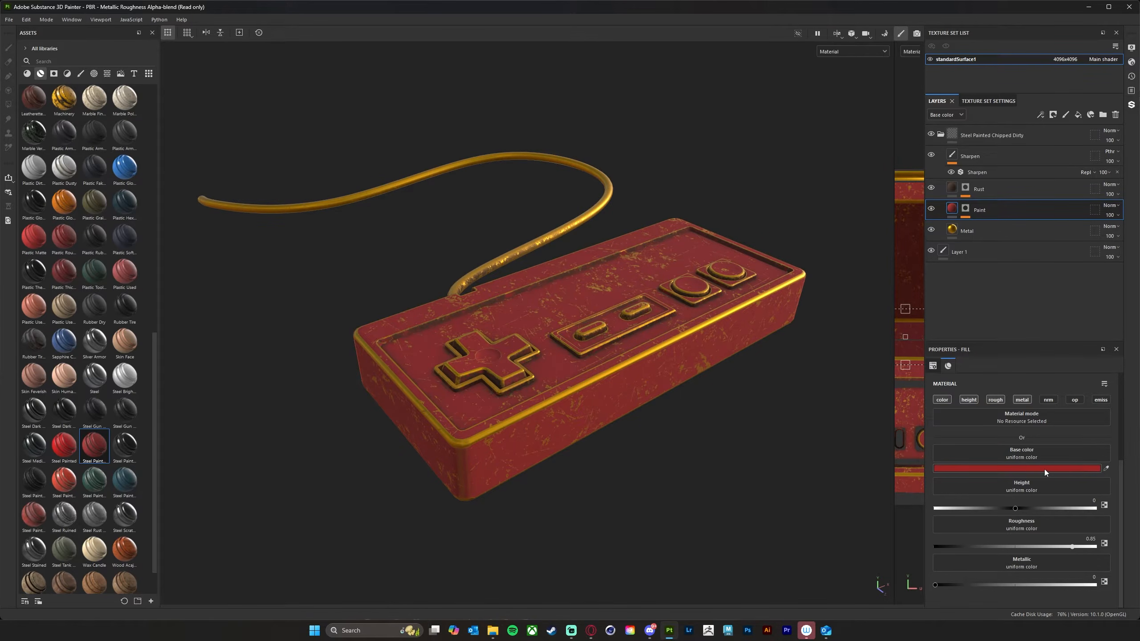
{"action": "left_click", "coordinate": [1044, 469]}
{"action": "left_click_drag", "start_coordinate": [1134, 519], "coordinate": [1133, 512]}
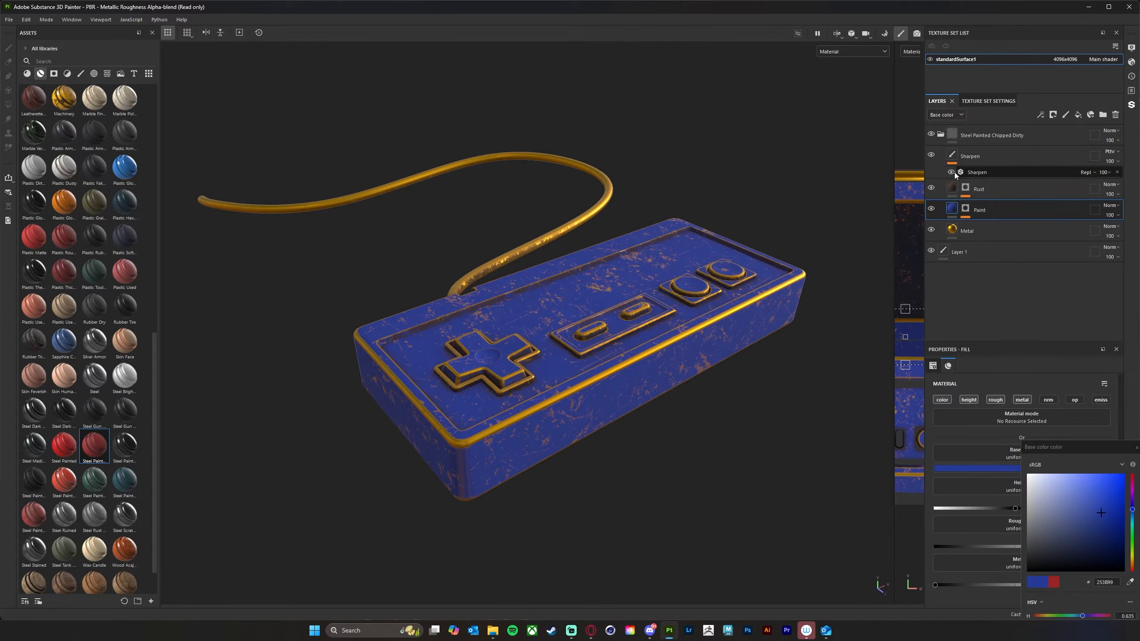
{"action": "left_click", "coordinate": [940, 134]}
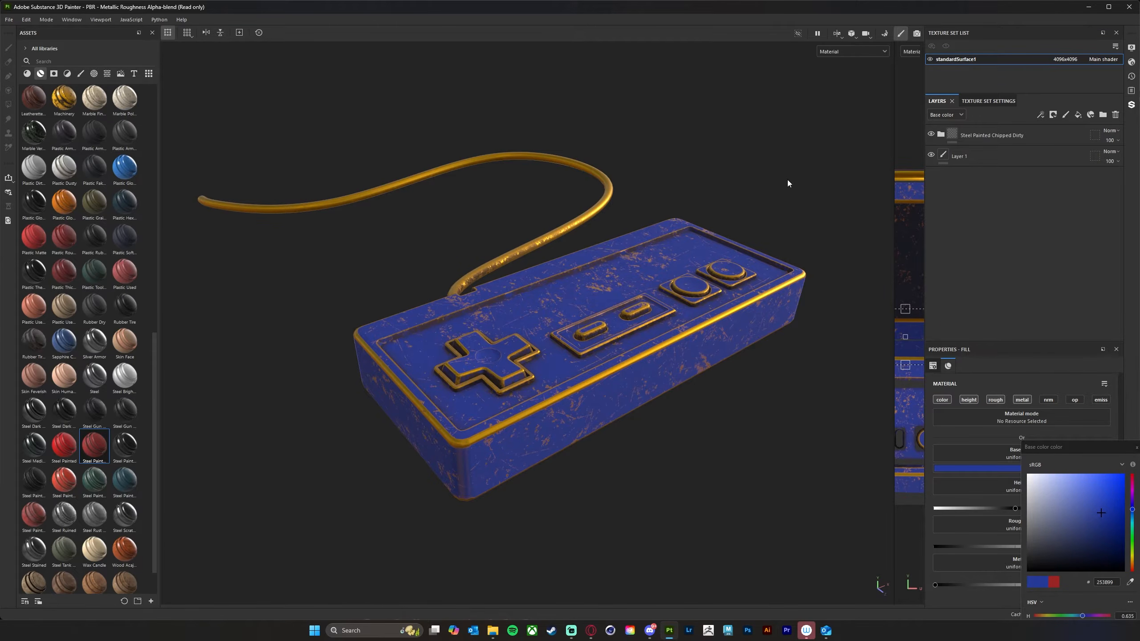
{"action": "left_click", "coordinate": [1136, 448]}
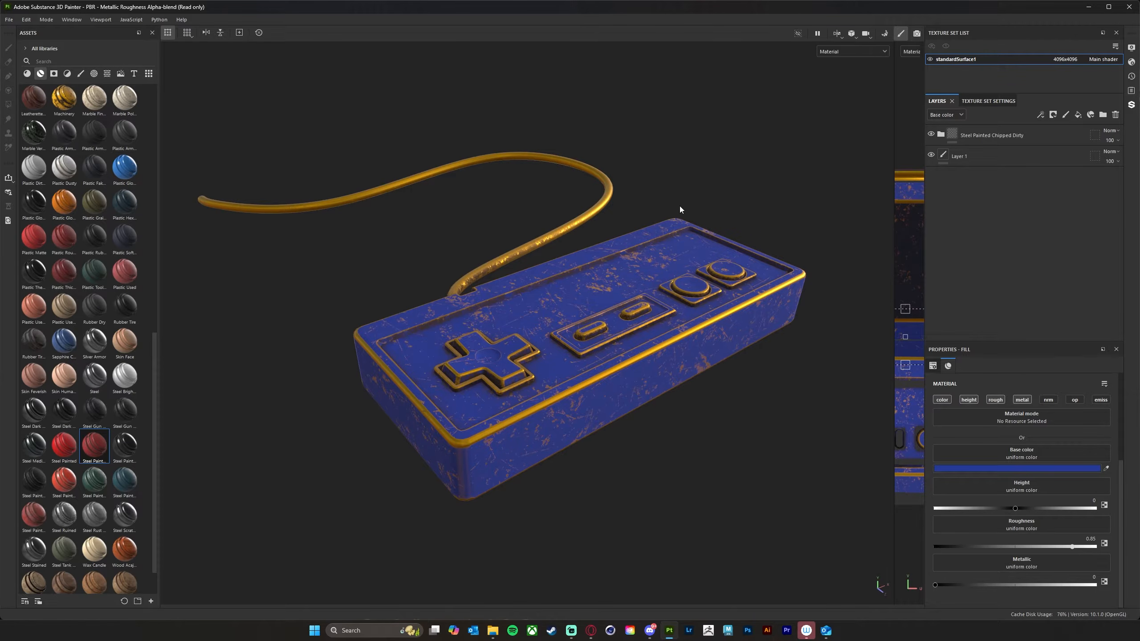
- Delete the Steel Painted Chipped Dirty folder from the layer stack
{"action": "left_click", "coordinate": [1073, 134]}
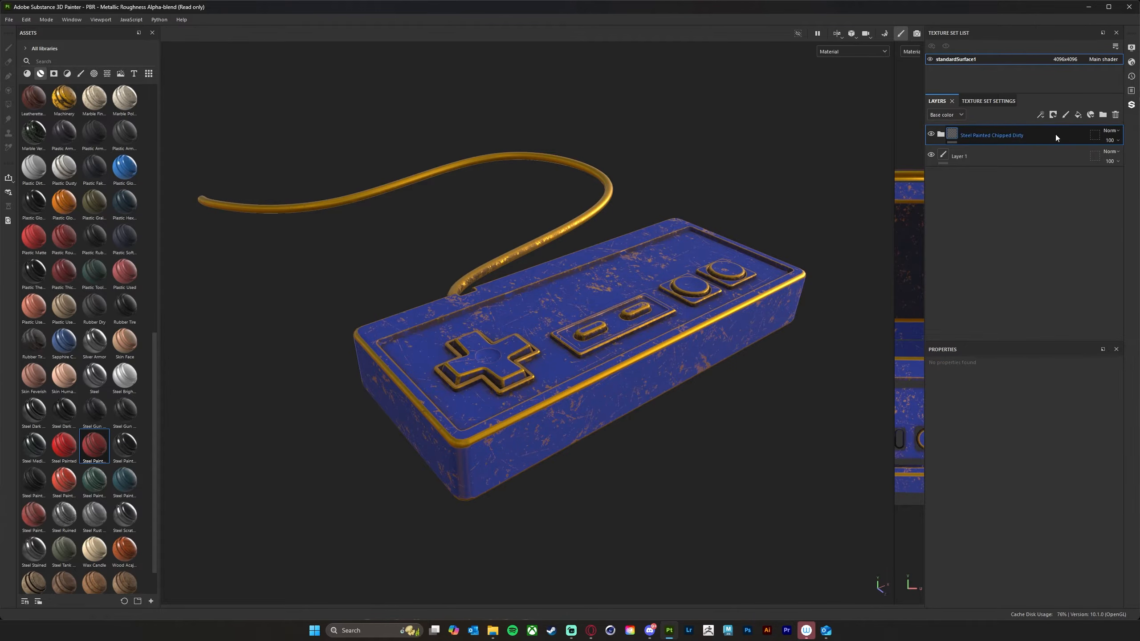
{"action": "left_click", "coordinate": [1116, 115]}
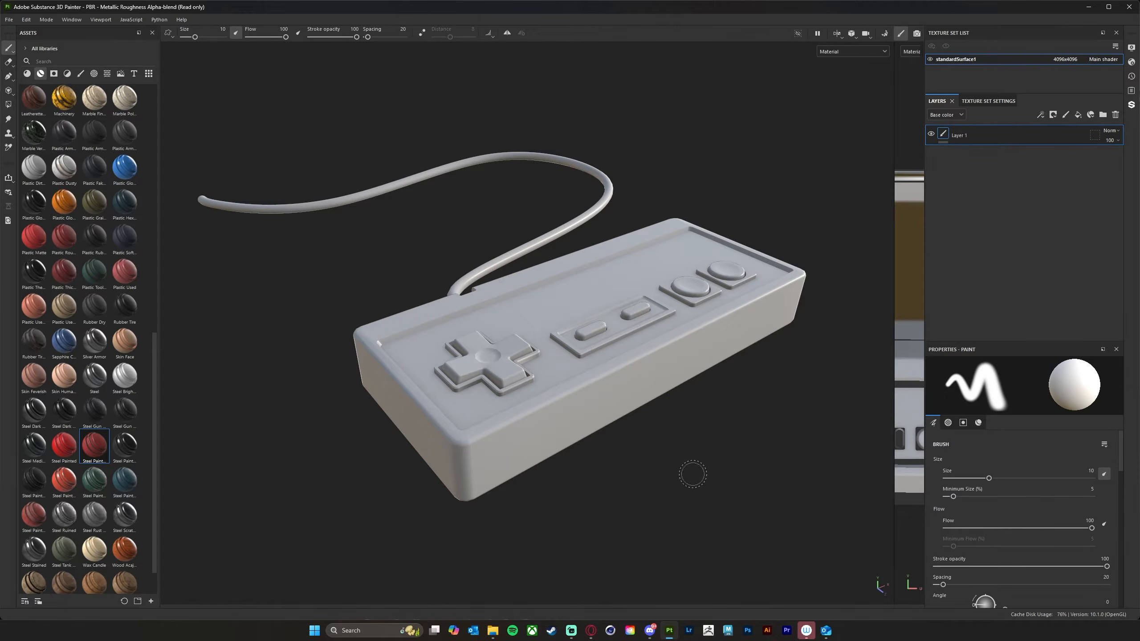
{"action": "left_click_drag", "start_coordinate": [709, 445], "coordinate": [613, 485], "text": "alt"}
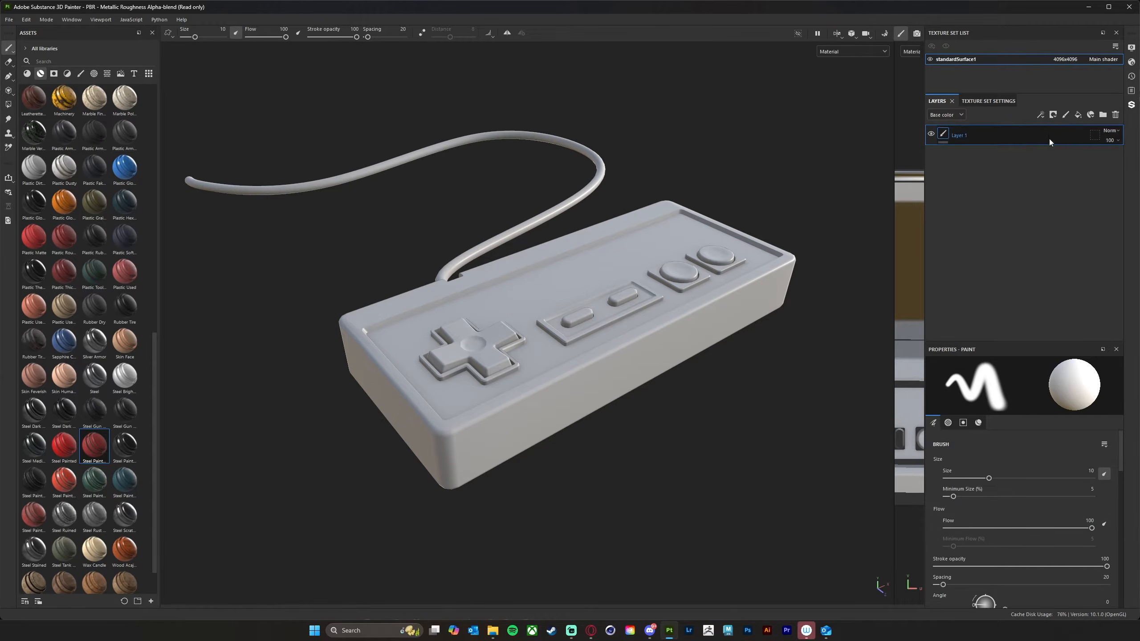
- Add a fill layer above Layer 1 and keep only its color and roughness channels enabled
{"action": "left_click", "coordinate": [1079, 115]}
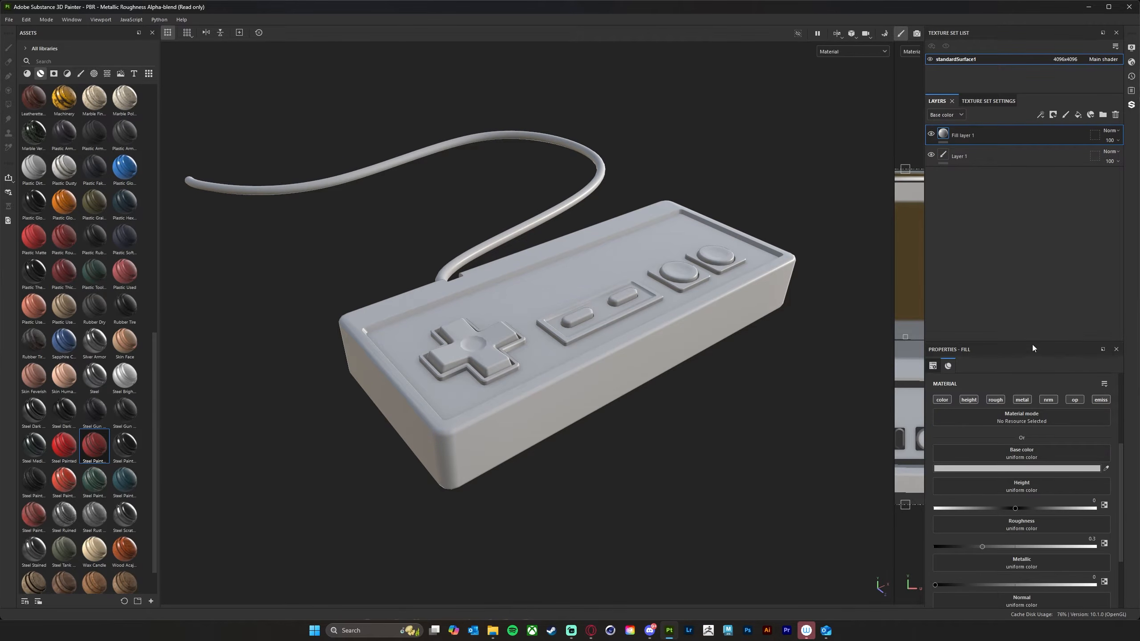
{"action": "left_click_drag", "start_coordinate": [1035, 344], "coordinate": [1036, 244]}
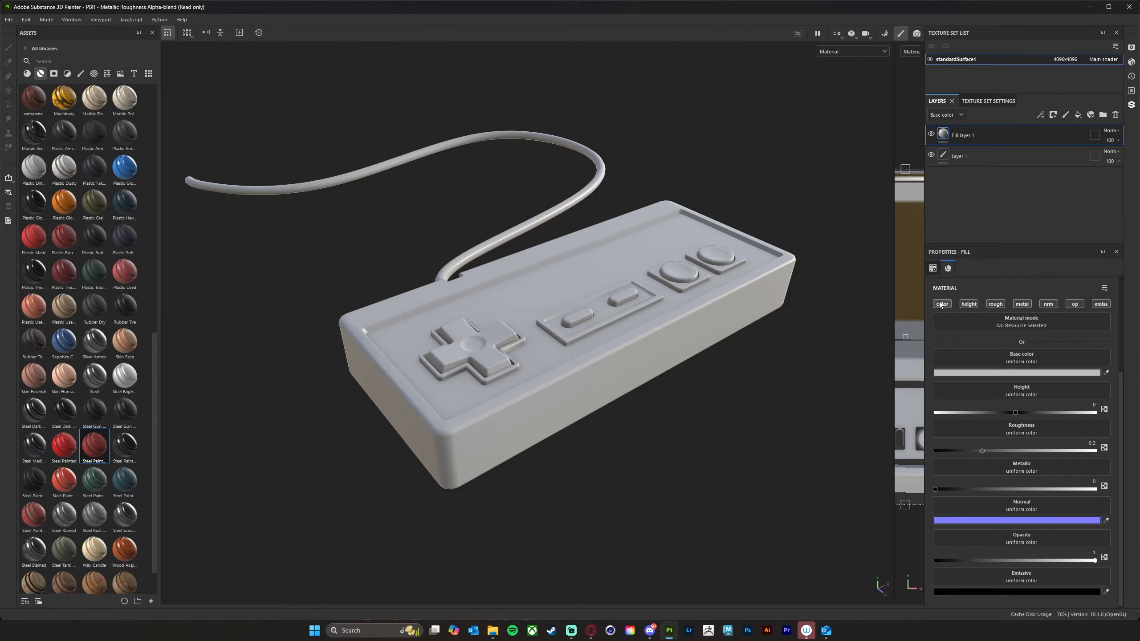
{"action": "left_click", "coordinate": [1101, 304]}
{"action": "left_click", "coordinate": [1074, 304]}
{"action": "left_click", "coordinate": [1048, 304]}
{"action": "left_click", "coordinate": [1022, 304]}
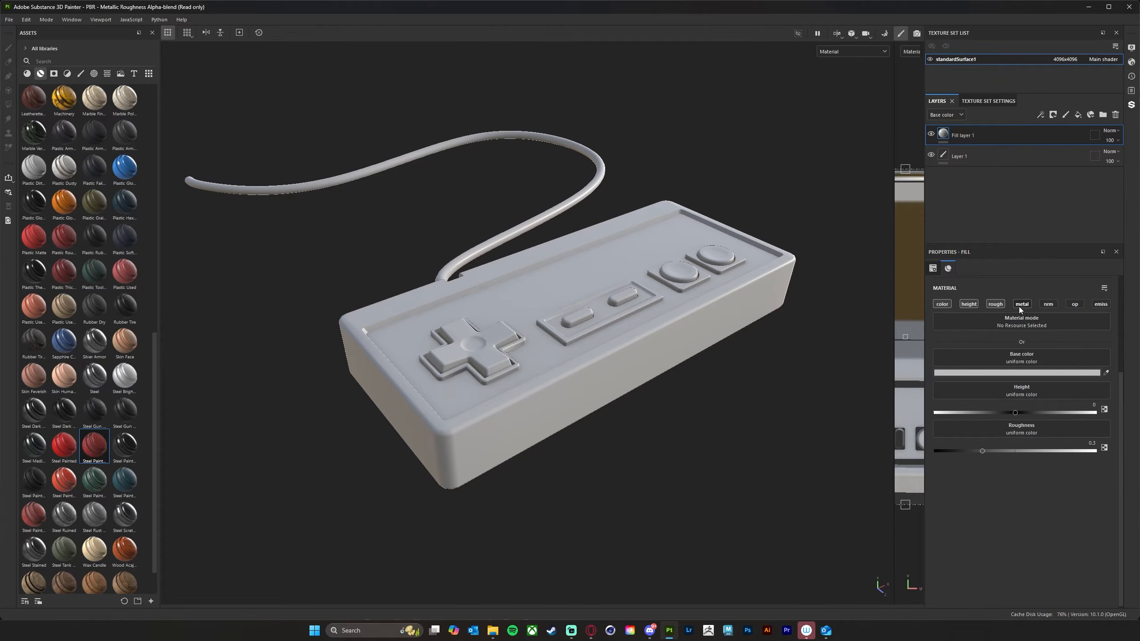
{"action": "left_click", "coordinate": [969, 304]}
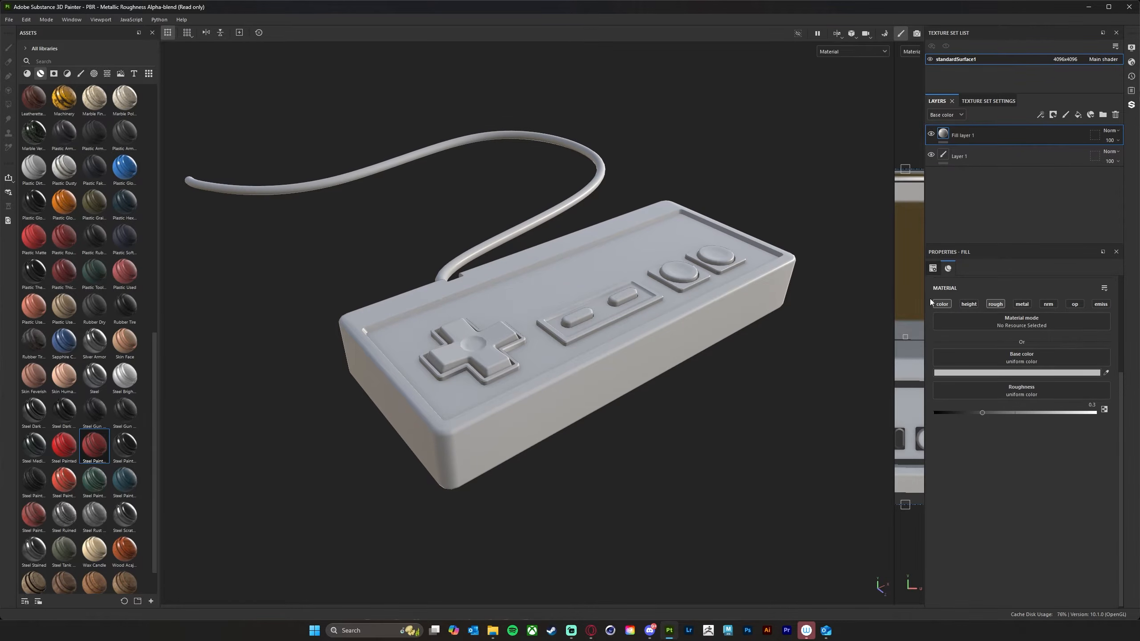
- Set the fill layer's base color to warm grey 8F897B
{"action": "mouse_move", "coordinate": [678, 429]}
{"action": "left_mouse_down", "text": "alt"}
{"action": "mouse_move", "coordinate": [721, 425]}
{"action": "mouse_move", "coordinate": [660, 437]}
{"action": "mouse_move", "coordinate": [674, 438]}
{"action": "left_mouse_up", "text": "alt"}
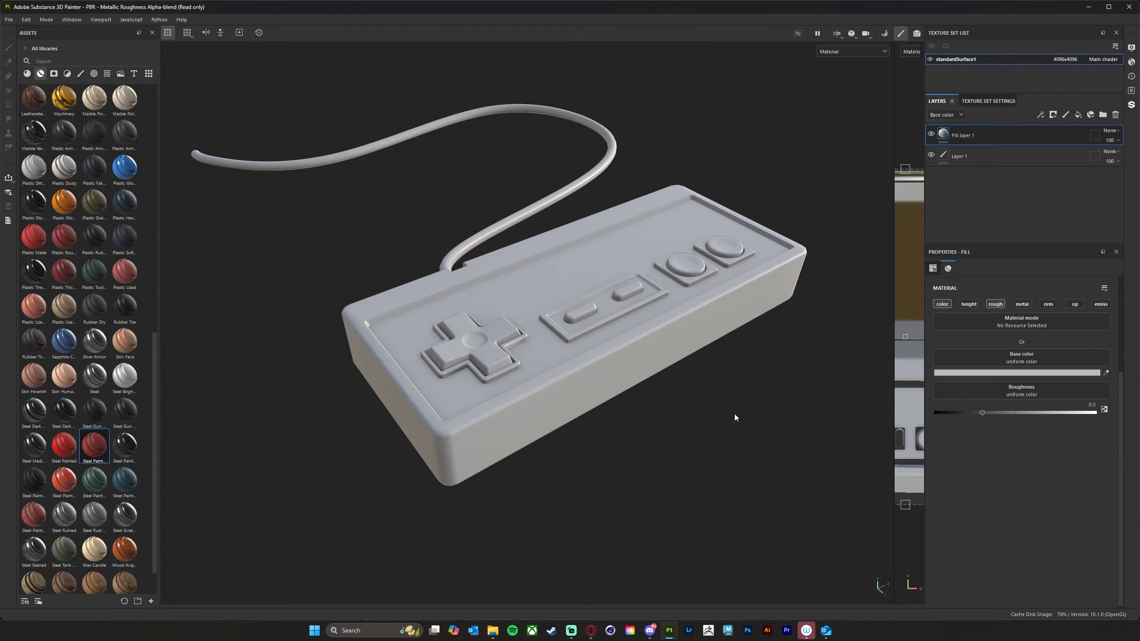
{"action": "middle_click_drag", "start_coordinate": [734, 414], "coordinate": [725, 426], "text": "alt"}
{"action": "left_click", "coordinate": [1005, 373]}
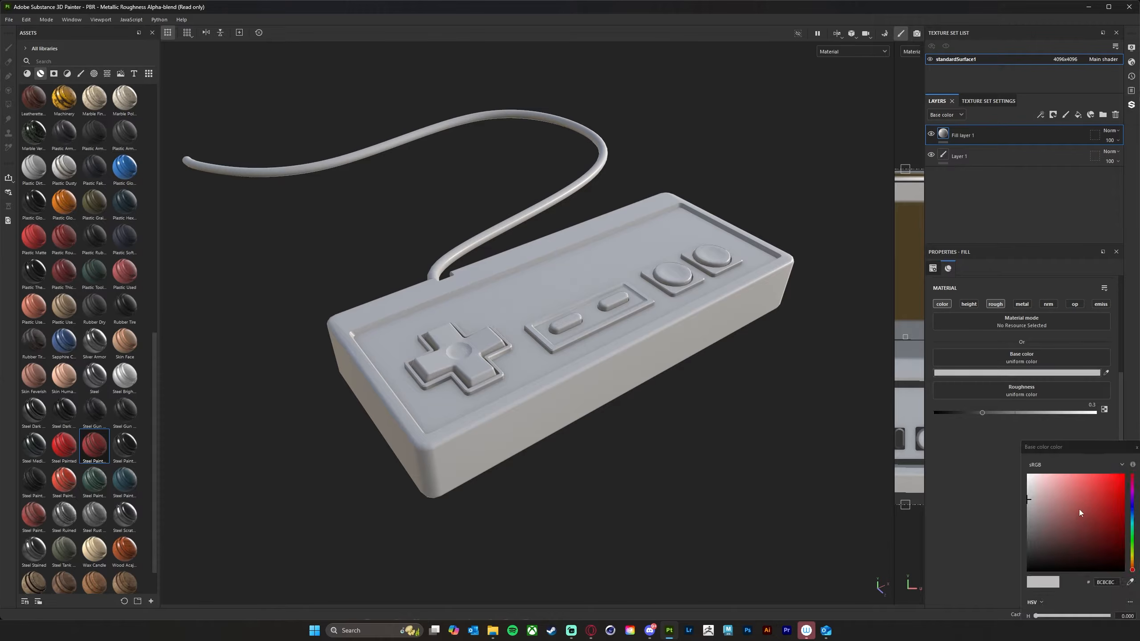
{"action": "left_click_drag", "start_coordinate": [1024, 500], "coordinate": [1029, 508]}
{"action": "left_click_drag", "start_coordinate": [1132, 571], "coordinate": [1132, 564]}
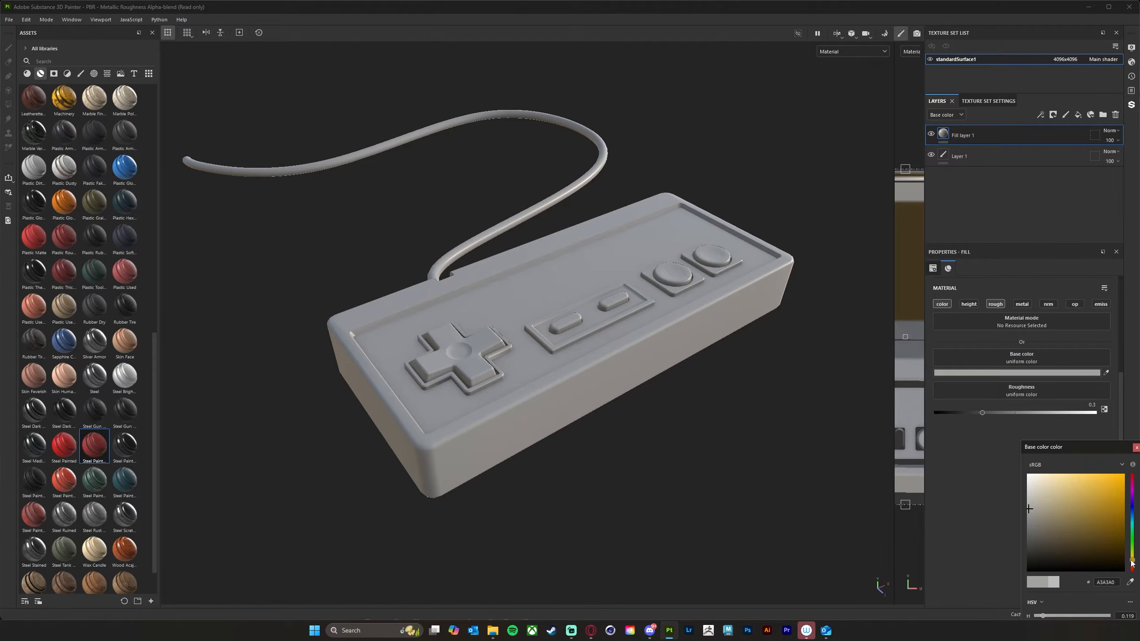
{"action": "left_click_drag", "start_coordinate": [1033, 509], "coordinate": [1041, 513]}
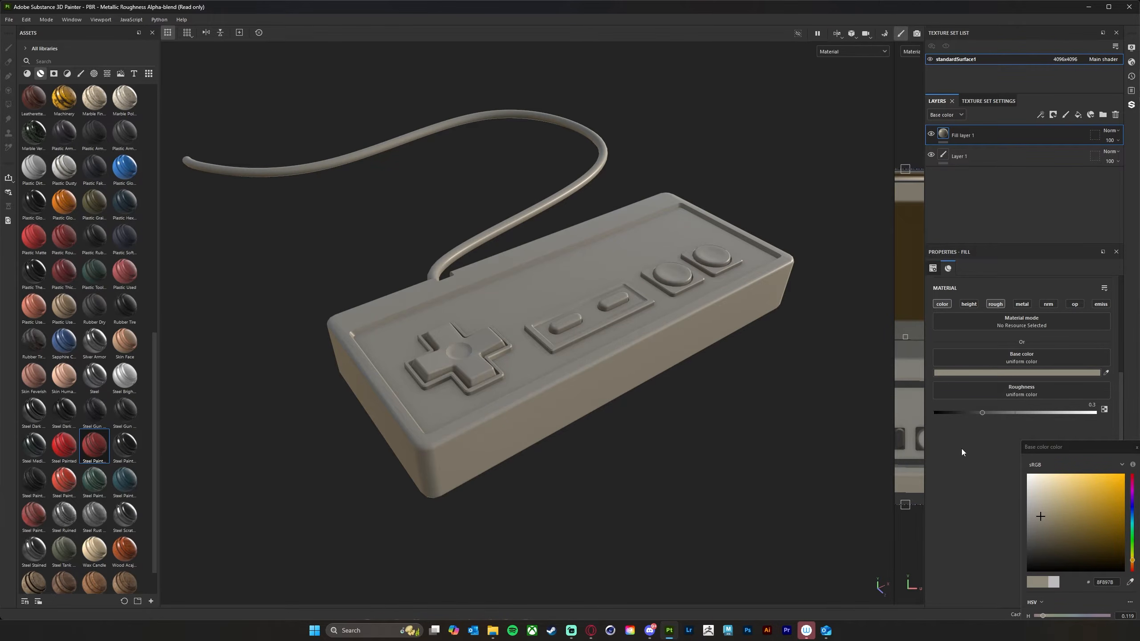
{"action": "left_click", "coordinate": [1137, 447]}
- Lower the grey fill layer's roughness to 0.1120 and check the reflections on the controller
{"action": "left_click_drag", "start_coordinate": [679, 430], "coordinate": [701, 389], "text": "alt"}
{"action": "left_click_drag", "start_coordinate": [982, 412], "coordinate": [968, 413]}
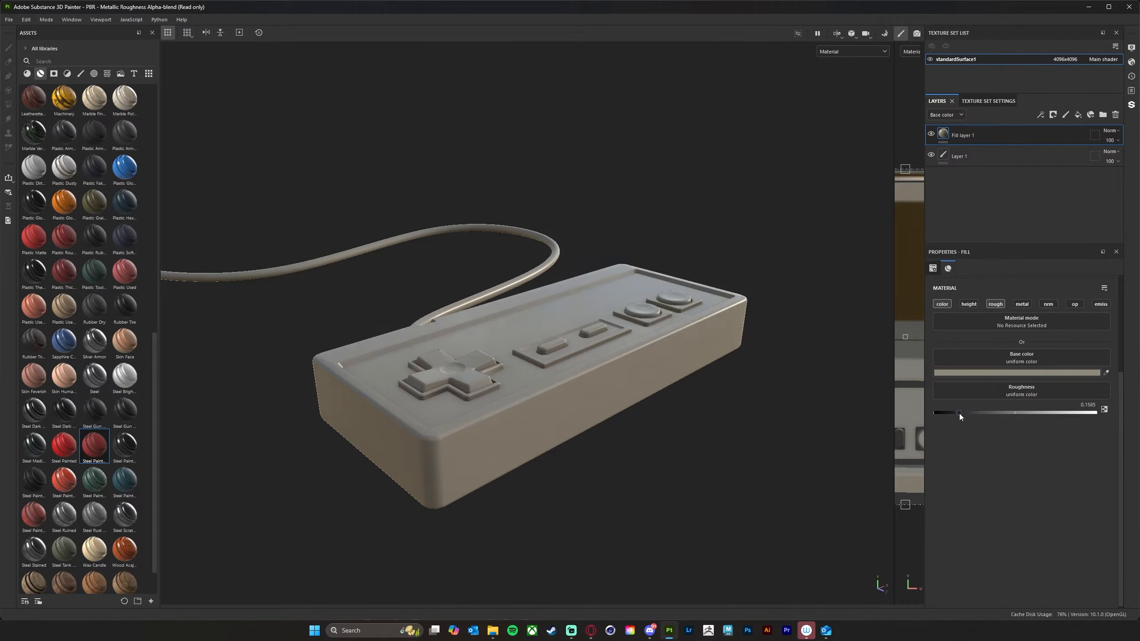
{"action": "left_click_drag", "start_coordinate": [849, 460], "coordinate": [646, 432], "text": "alt"}
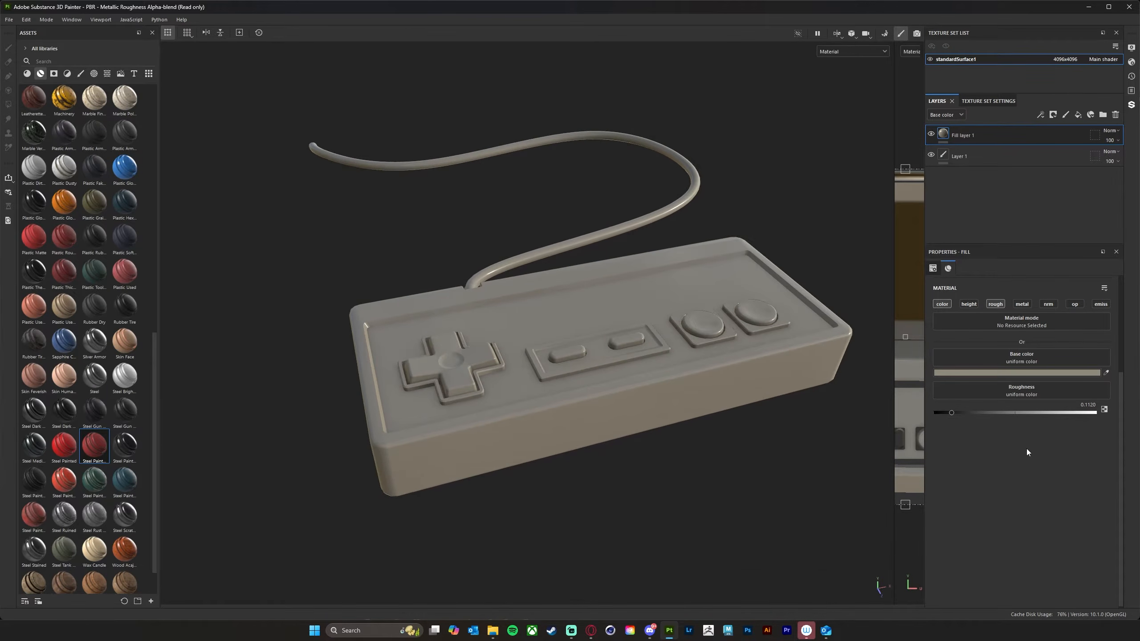
{"action": "left_click_drag", "start_coordinate": [753, 473], "coordinate": [670, 457], "text": "alt"}
{"action": "mouse_move", "coordinate": [710, 487]}
{"action": "middle_mouse_down", "text": "alt"}
{"action": "mouse_move", "coordinate": [743, 483]}
{"action": "mouse_move", "coordinate": [696, 494]}
{"action": "middle_mouse_up", "text": "alt"}
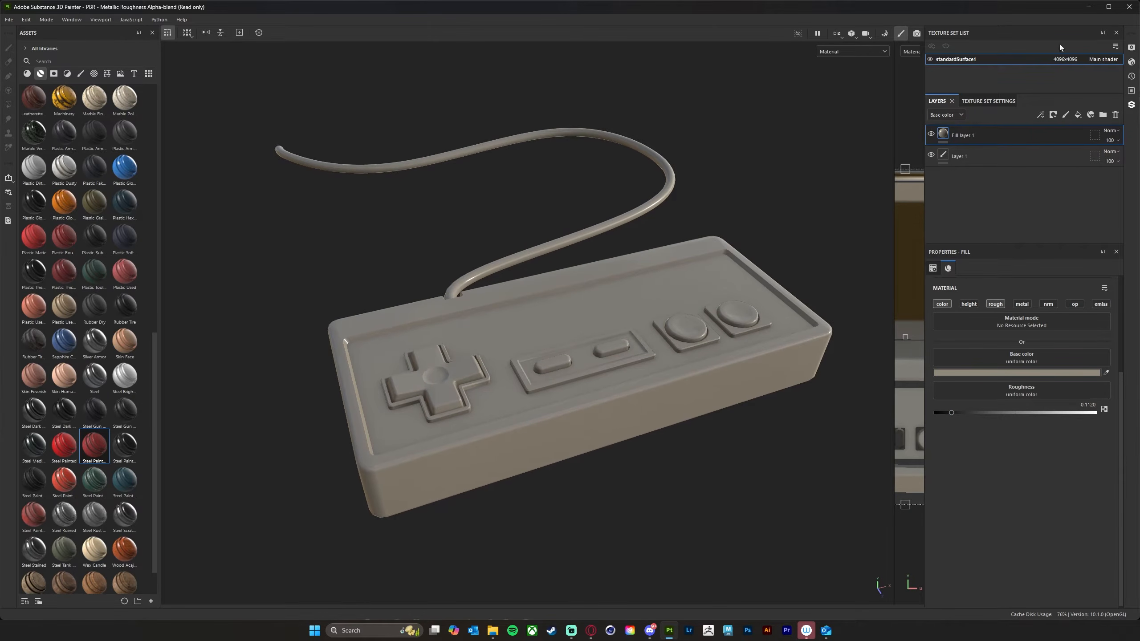
- Rename the grey fill layer as BaseGreyPlastic
{"action": "double_click", "coordinate": [969, 139]}
{"action": "type", "text": "BaseGreyPlastic"}
{"action": "key", "text": "Return"}
{"action": "left_click_drag", "start_coordinate": [407, 175], "coordinate": [704, 223], "text": "alt"}
{"action": "mouse_move", "coordinate": [700, 349]}
{"action": "left_mouse_down", "text": "alt"}
{"action": "mouse_move", "coordinate": [682, 359]}
{"action": "mouse_move", "coordinate": [678, 349]}
{"action": "left_mouse_up", "text": "alt"}
{"action": "left_click_drag", "start_coordinate": [719, 422], "coordinate": [725, 433], "text": "alt"}
{"action": "middle_click_drag", "start_coordinate": [759, 382], "coordinate": [738, 420], "text": "alt"}
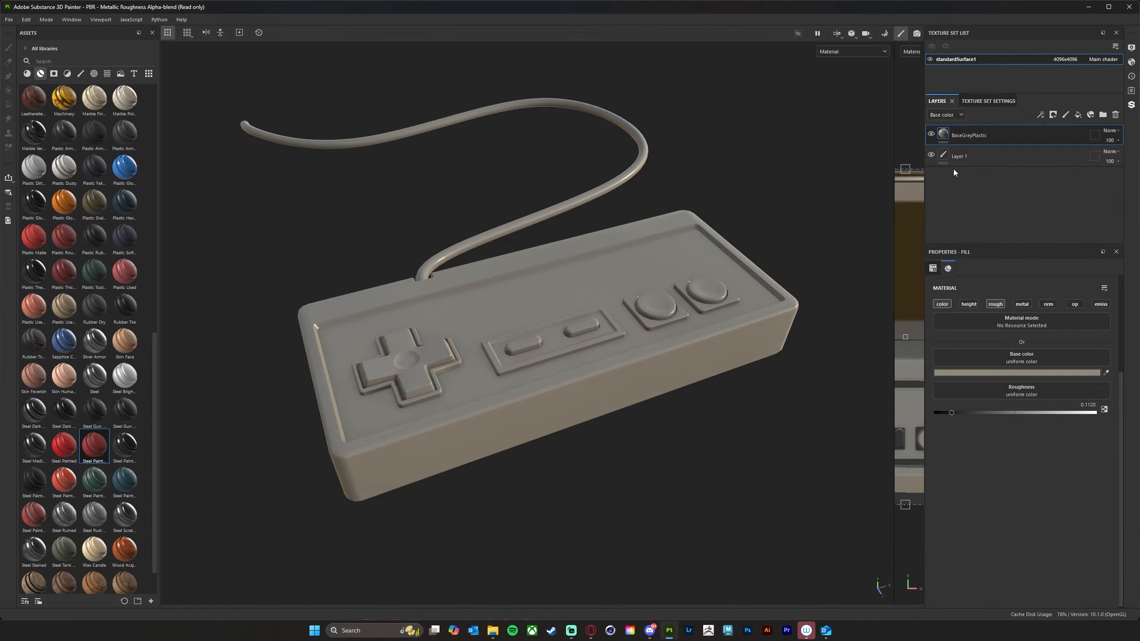
- Add a second fill layer above BaseGreyPlastic with only the color and roughness channels enabled
{"action": "left_click", "coordinate": [1078, 115]}
{"action": "middle_click_drag", "start_coordinate": [736, 482], "coordinate": [774, 411], "text": "alt"}
{"action": "left_click", "coordinate": [1101, 304]}
{"action": "left_click", "coordinate": [1075, 304]}
{"action": "left_click", "coordinate": [1049, 304]}
{"action": "left_click", "coordinate": [1023, 304]}
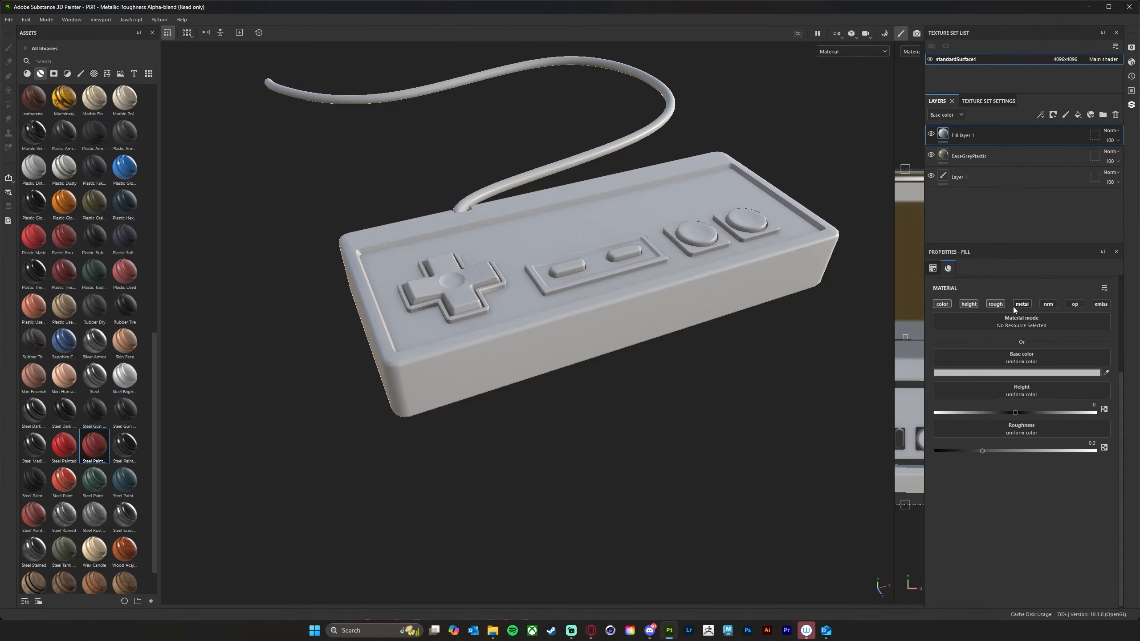
{"action": "left_click", "coordinate": [968, 304]}
{"action": "mouse_move", "coordinate": [808, 463]}
{"action": "left_mouse_down", "text": "alt"}
{"action": "mouse_move", "coordinate": [789, 465]}
{"action": "mouse_move", "coordinate": [808, 461]}
{"action": "left_mouse_up", "text": "alt"}
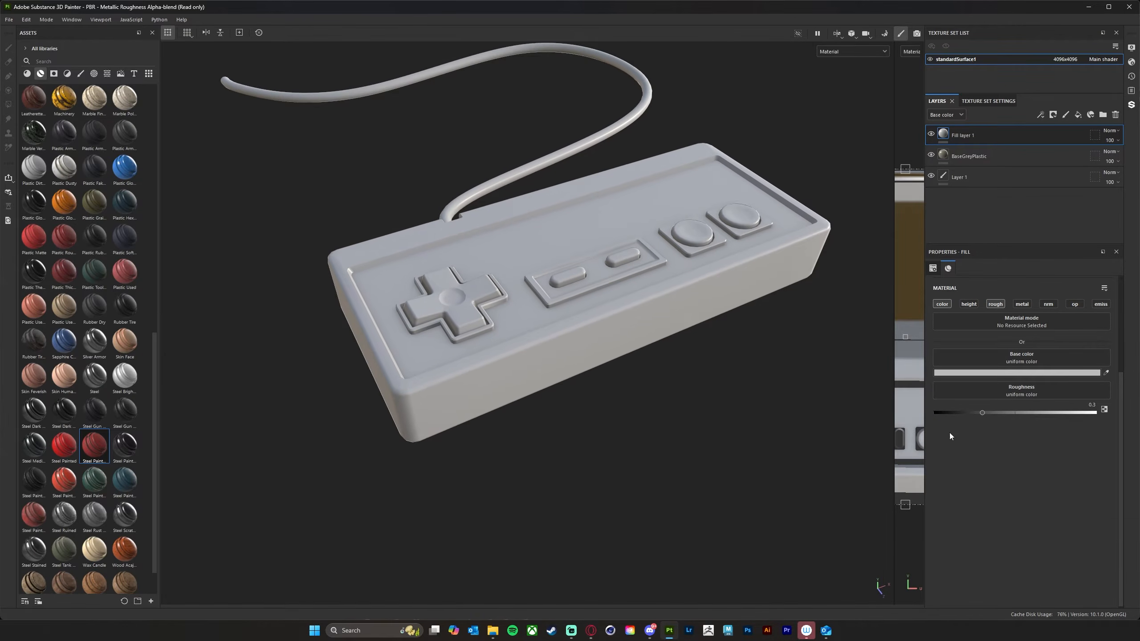
- Set the new fill layer's base color to red DC0000 and its roughness to 0.1530
{"action": "left_click", "coordinate": [1047, 374]}
{"action": "left_click_drag", "start_coordinate": [1074, 498], "coordinate": [1127, 492]}
{"action": "left_click_drag", "start_coordinate": [982, 412], "coordinate": [959, 412]}
{"action": "left_click_drag", "start_coordinate": [767, 429], "coordinate": [831, 409], "text": "alt"}
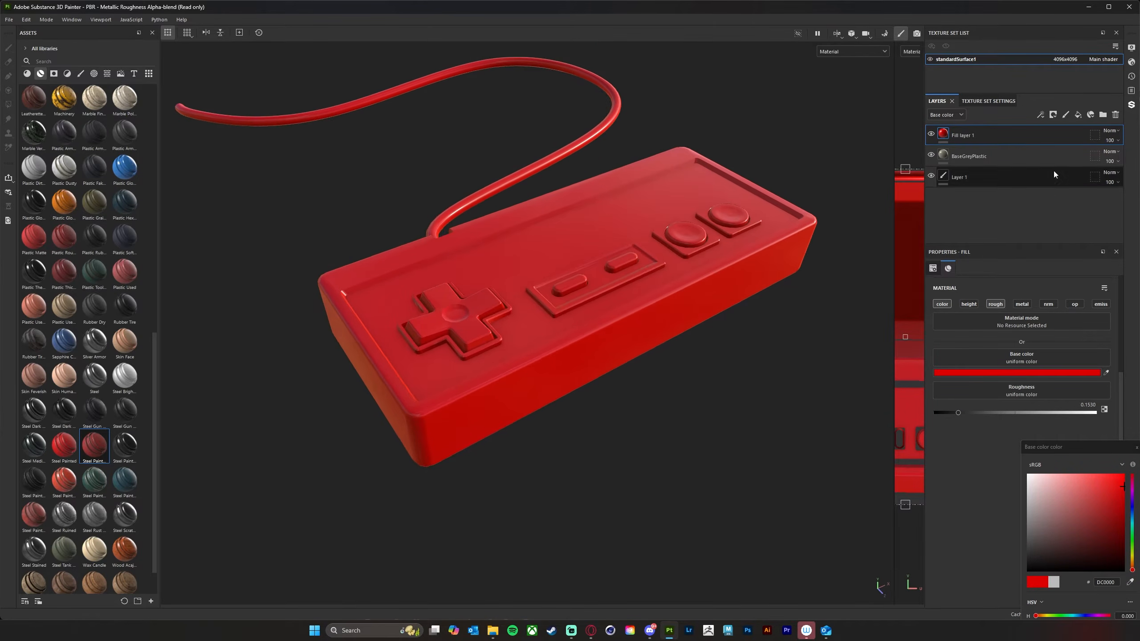
- Close the red fill layer's color picker and its properties
{"action": "left_click", "coordinate": [1116, 252]}
{"action": "left_click", "coordinate": [1117, 251]}
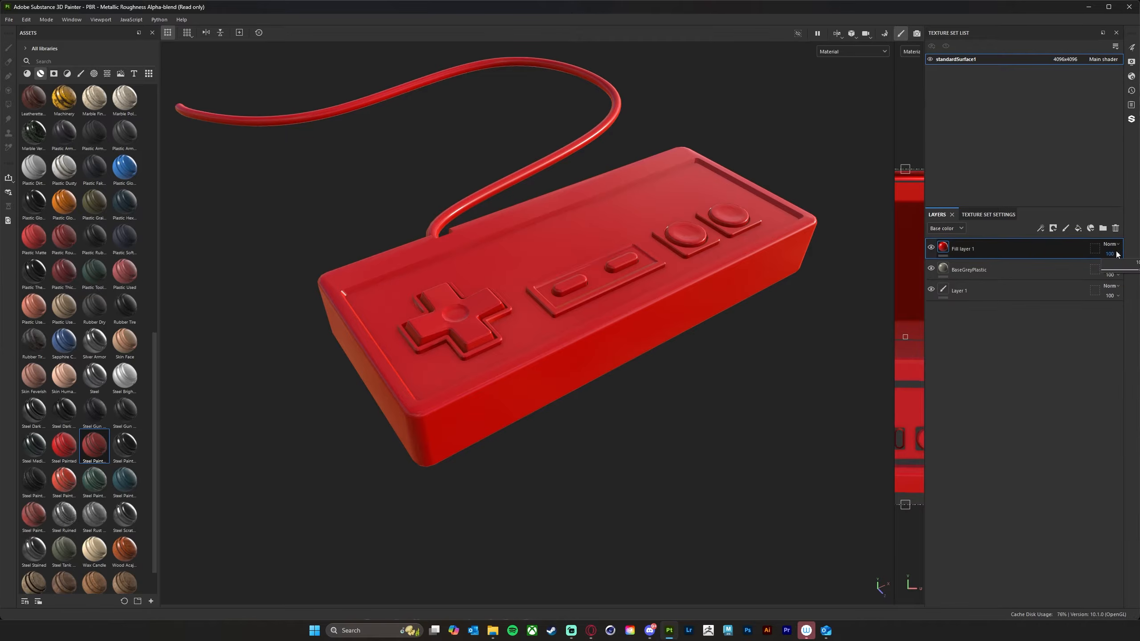
{"action": "left_click", "coordinate": [1049, 377]}
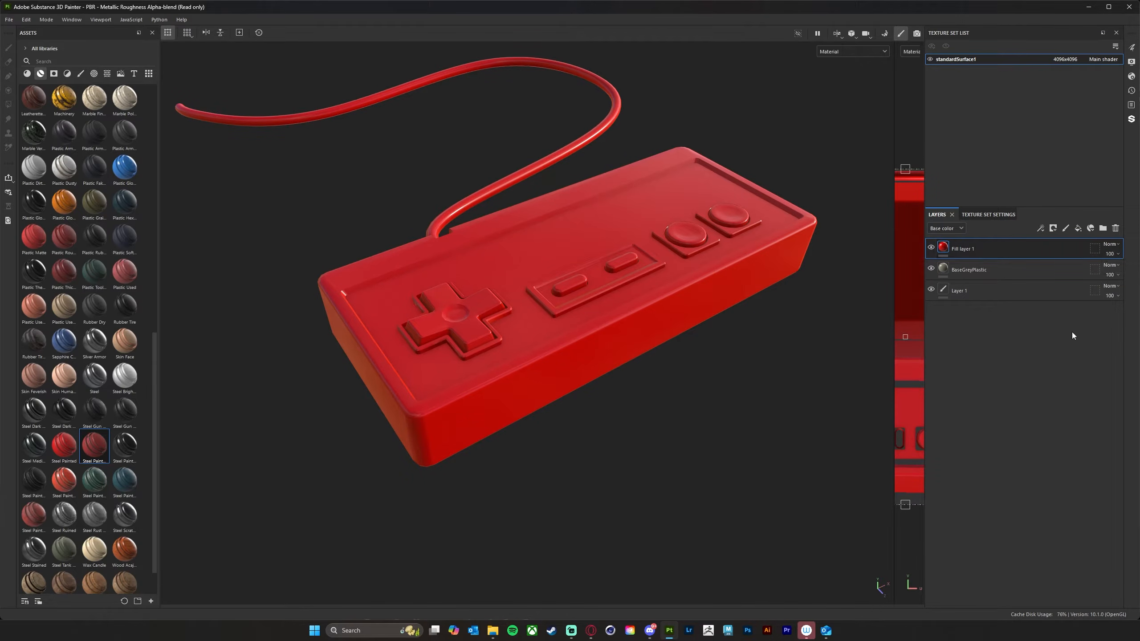
- Enlarge the layer stack's area and show the fill properties again
{"action": "left_click_drag", "start_coordinate": [1040, 210], "coordinate": [1039, 83]}
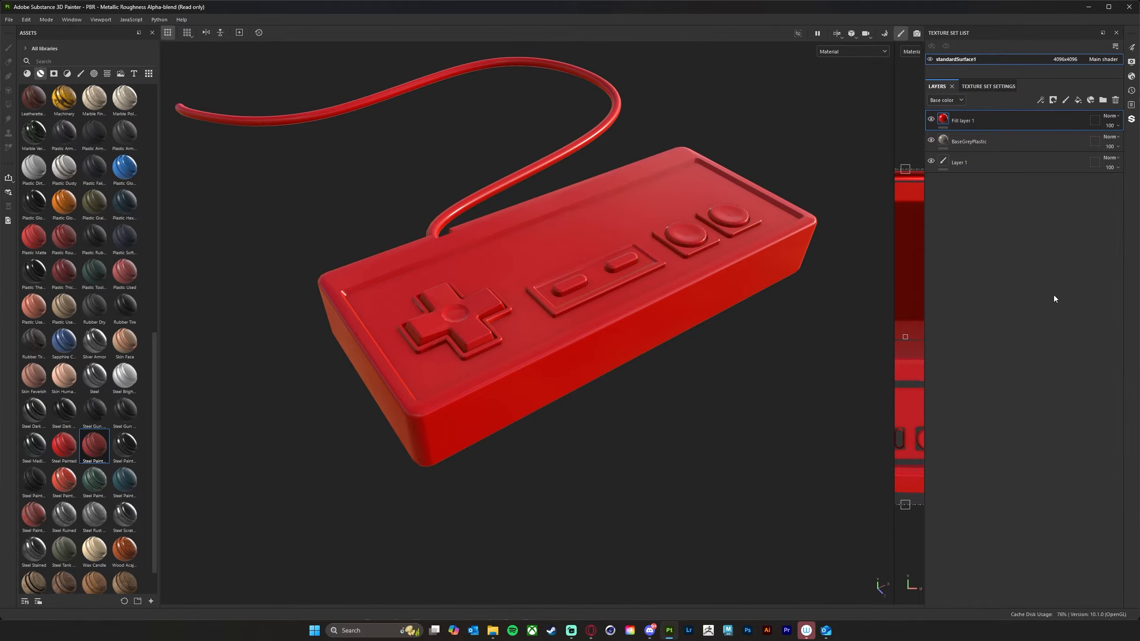
{"action": "left_click", "coordinate": [73, 20]}
{"action": "mouse_move", "coordinate": [76, 33]}
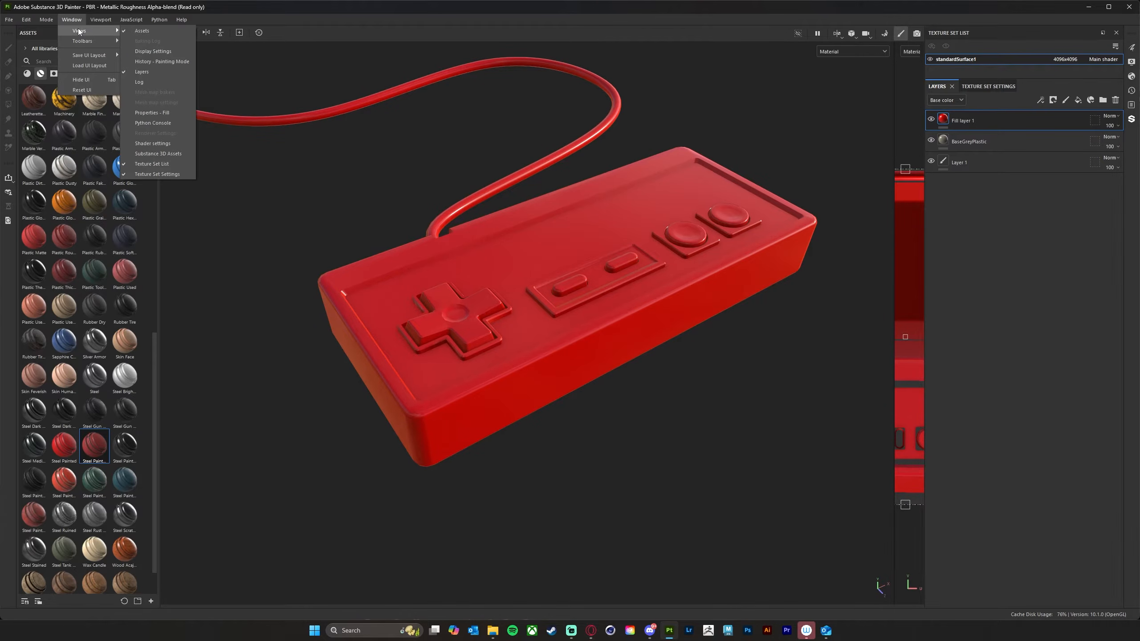
{"action": "left_click", "coordinate": [152, 112]}
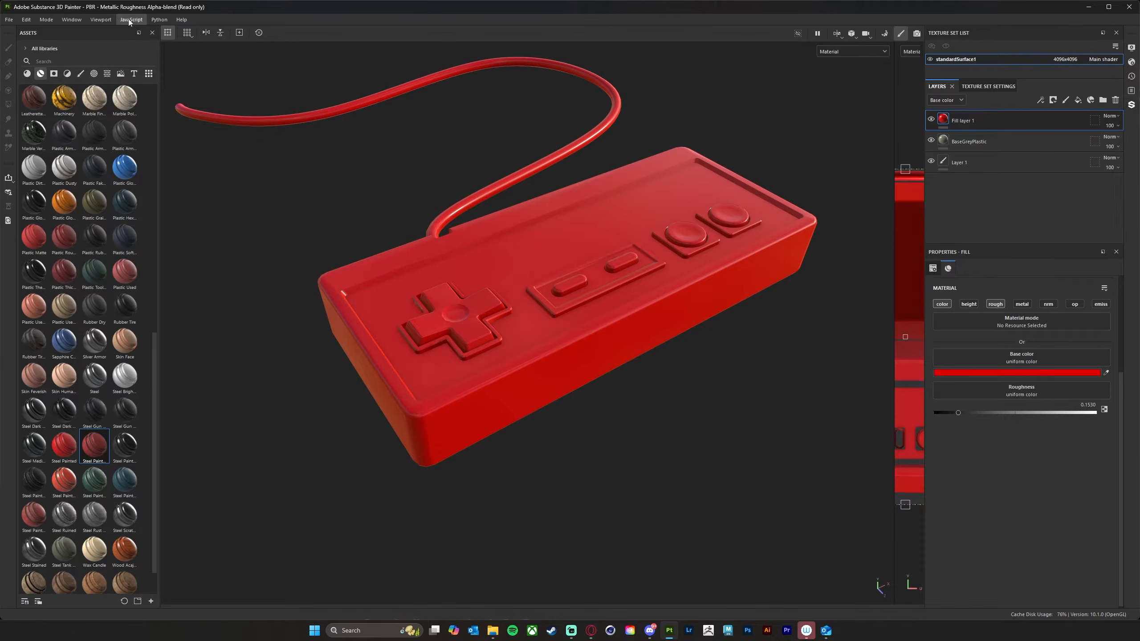
{"action": "left_click", "coordinate": [75, 21]}
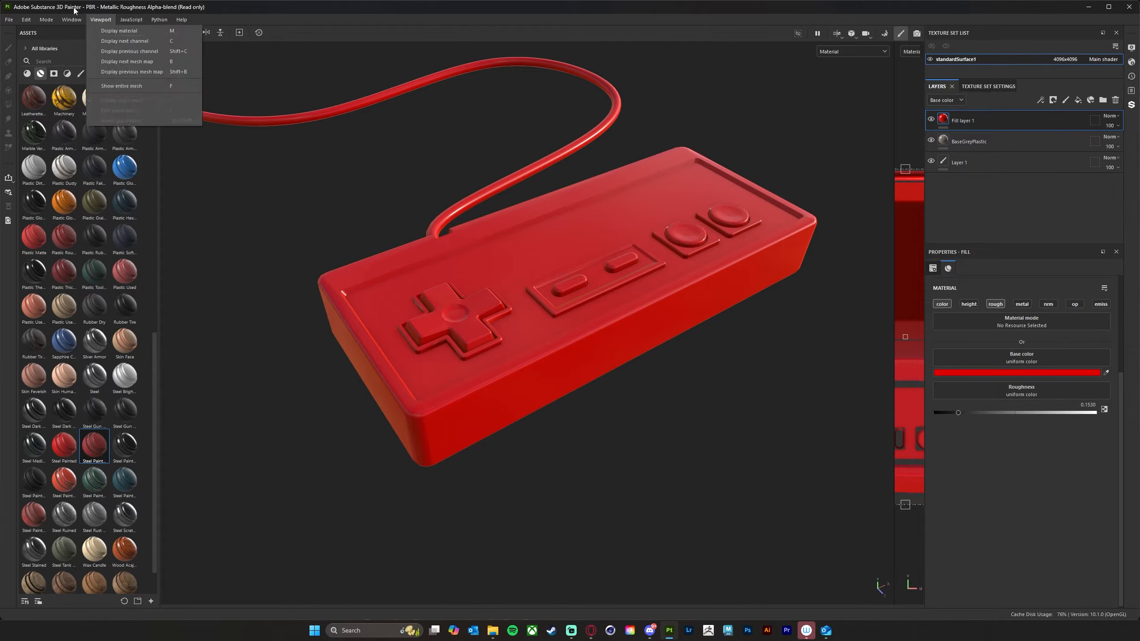
{"action": "left_click", "coordinate": [453, 12]}
- Rename the red fill layer as RedButtons
{"action": "left_click_drag", "start_coordinate": [705, 509], "coordinate": [691, 482], "text": "alt"}
{"action": "left_click_drag", "start_coordinate": [759, 348], "coordinate": [805, 264], "text": "alt"}
{"action": "double_click", "coordinate": [966, 121]}
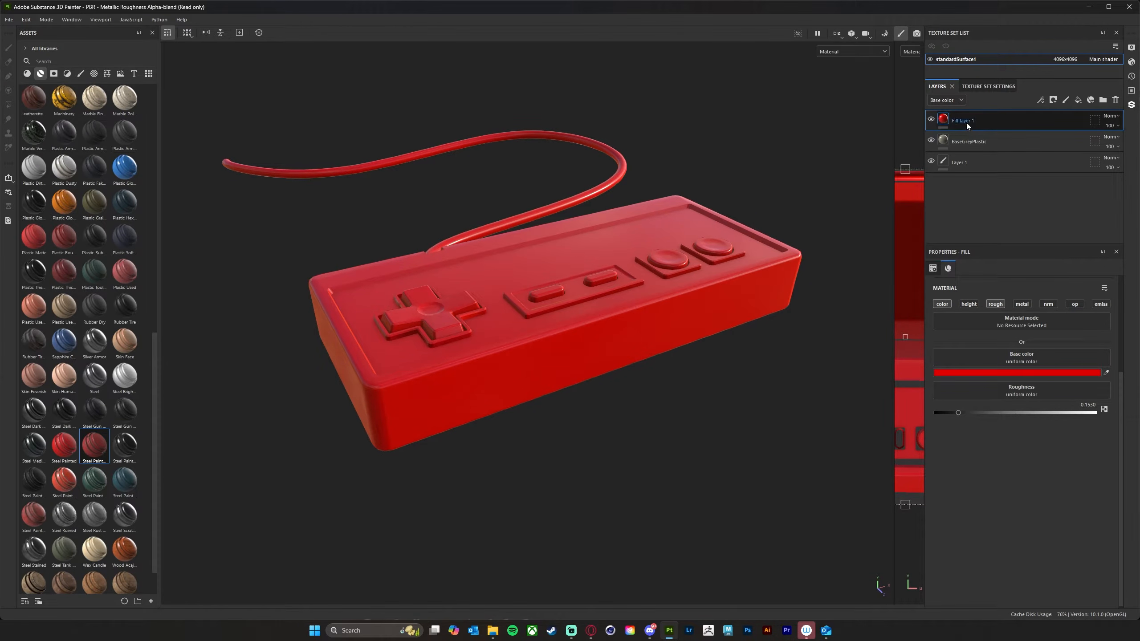
{"action": "type", "text": "Re"}
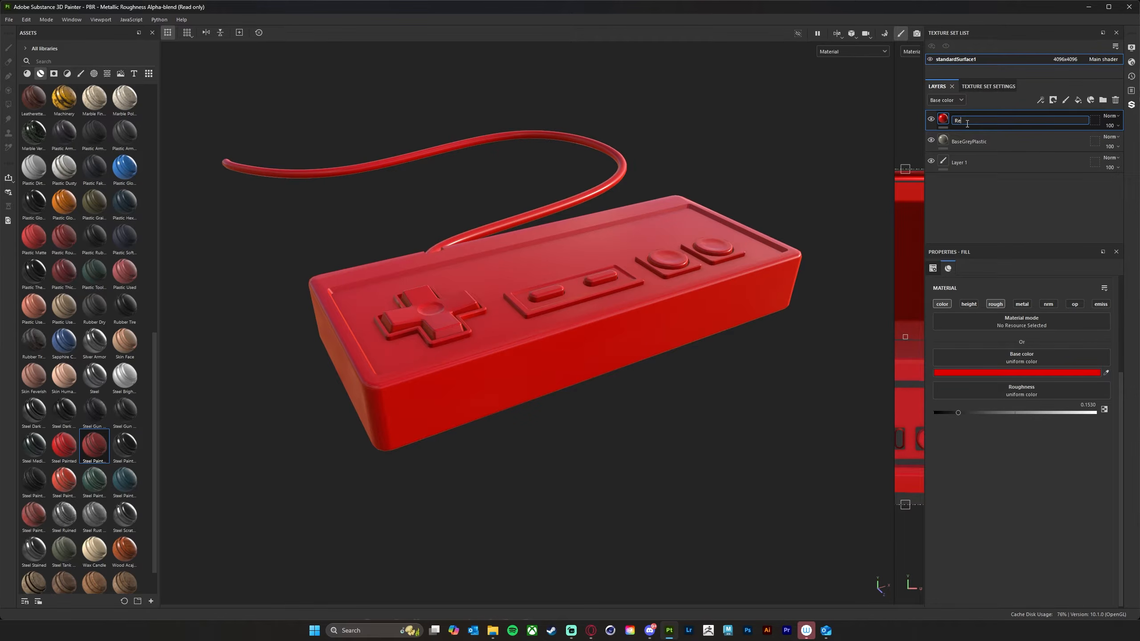
{"action": "type", "text": "dButtons"}
{"action": "key", "text": "Return"}
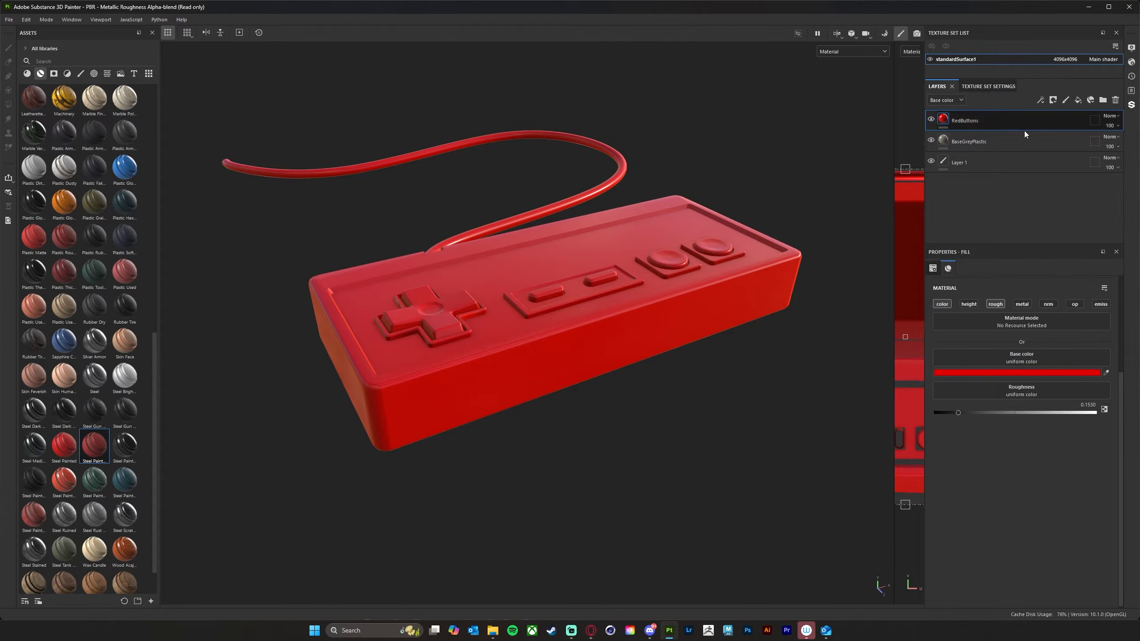
- Mask the RedButtons layer with a color selection using the dark red ID color of the two round buttons
{"action": "left_click", "coordinate": [1053, 99]}
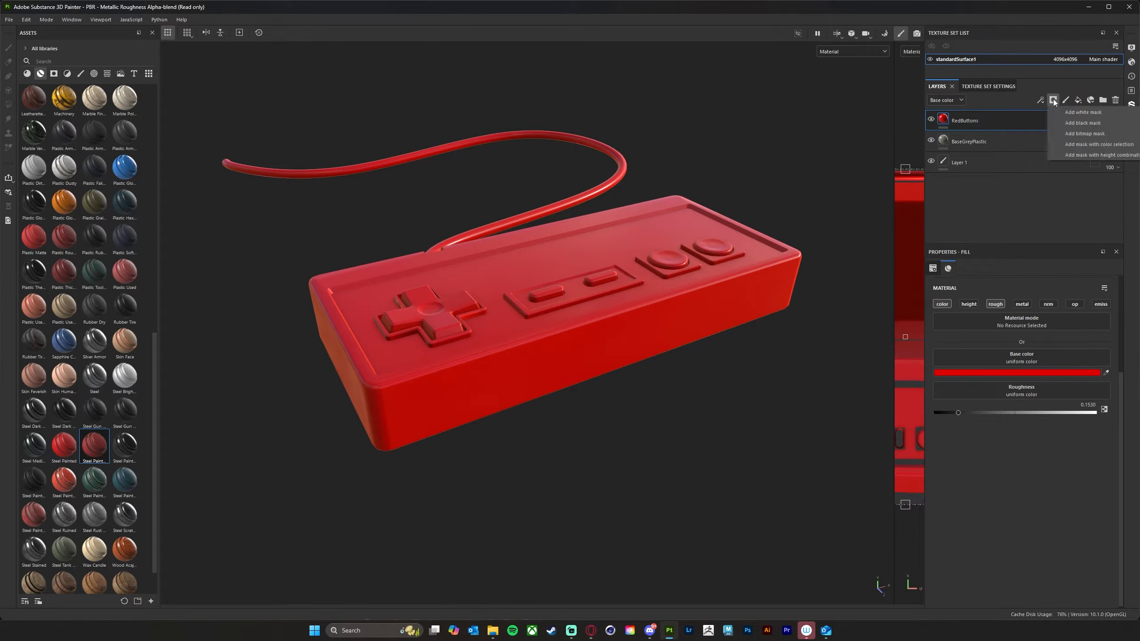
{"action": "left_click", "coordinate": [1096, 146]}
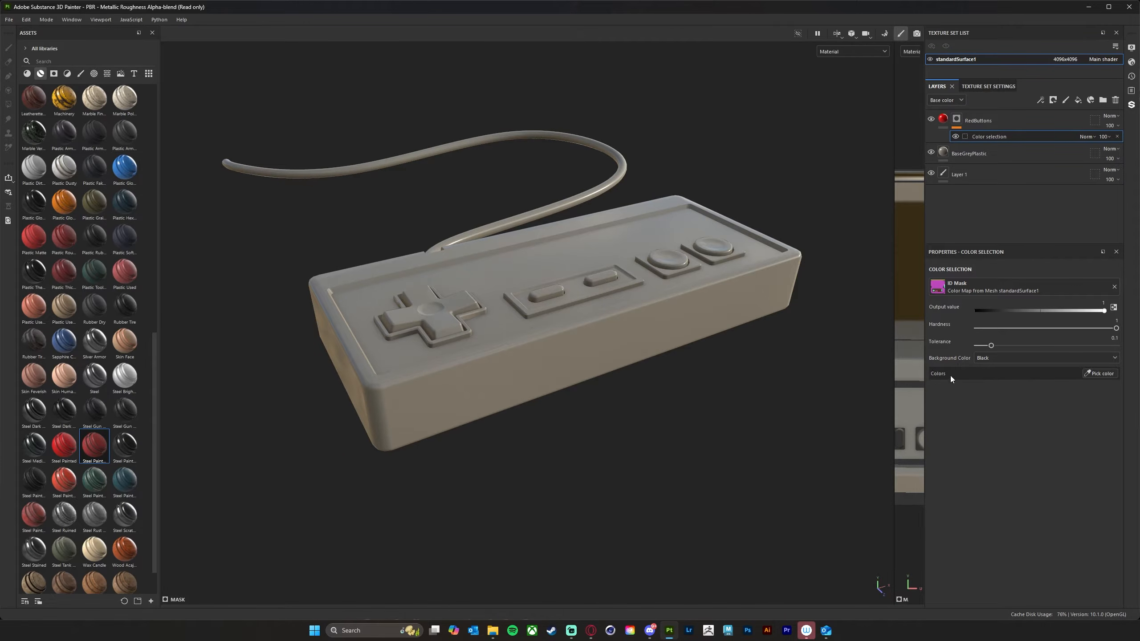
{"action": "left_click", "coordinate": [1098, 375]}
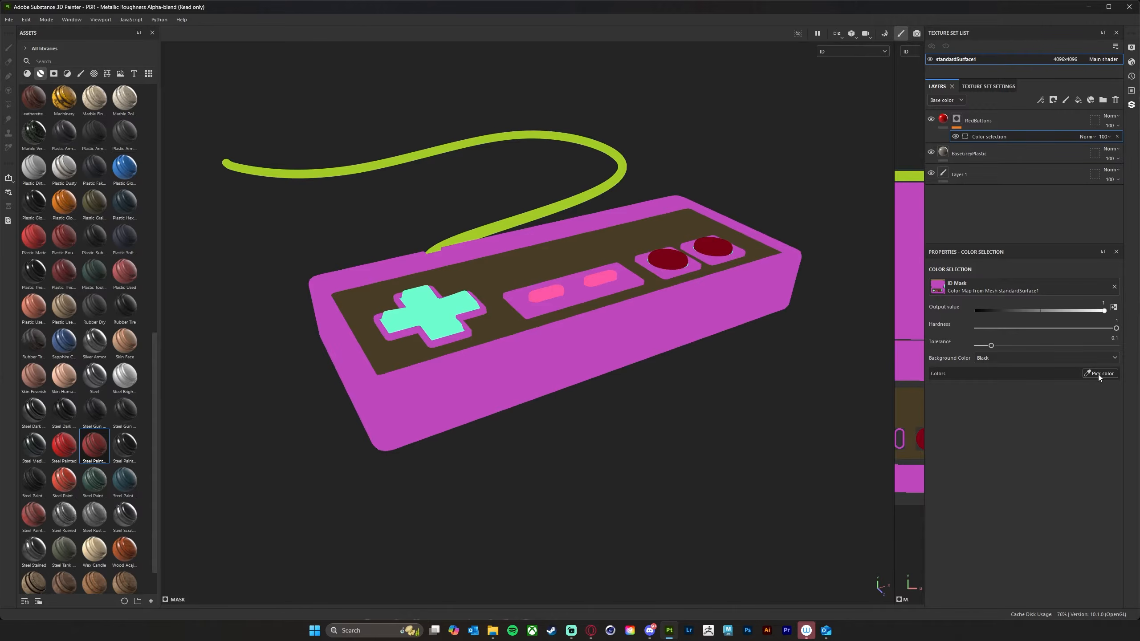
{"action": "left_click", "coordinate": [764, 168]}
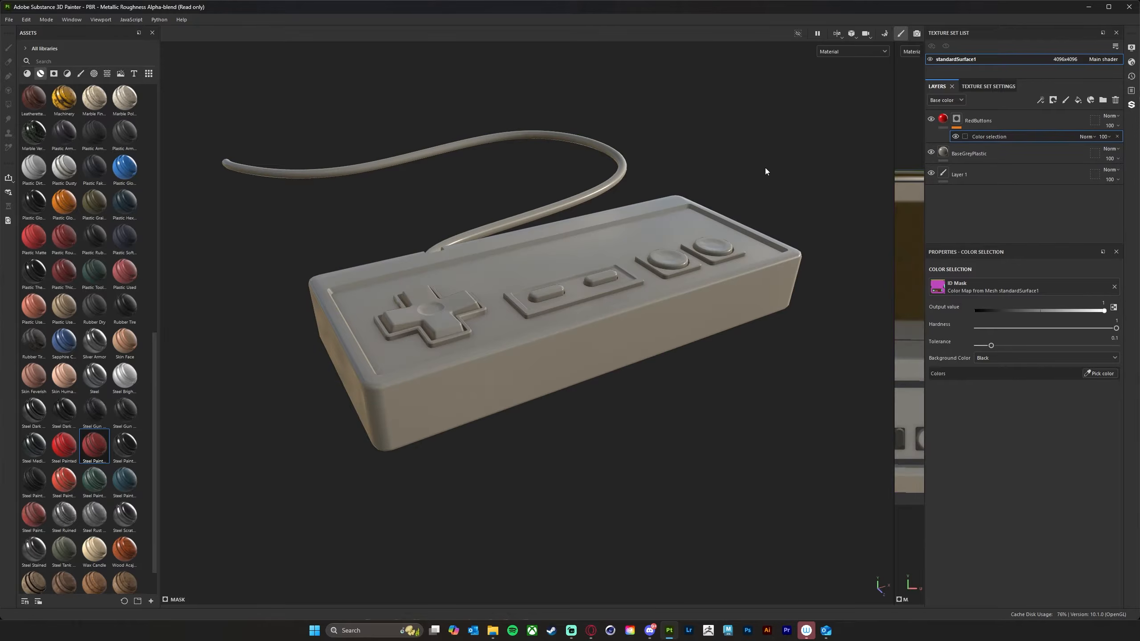
{"action": "left_click", "coordinate": [1102, 373]}
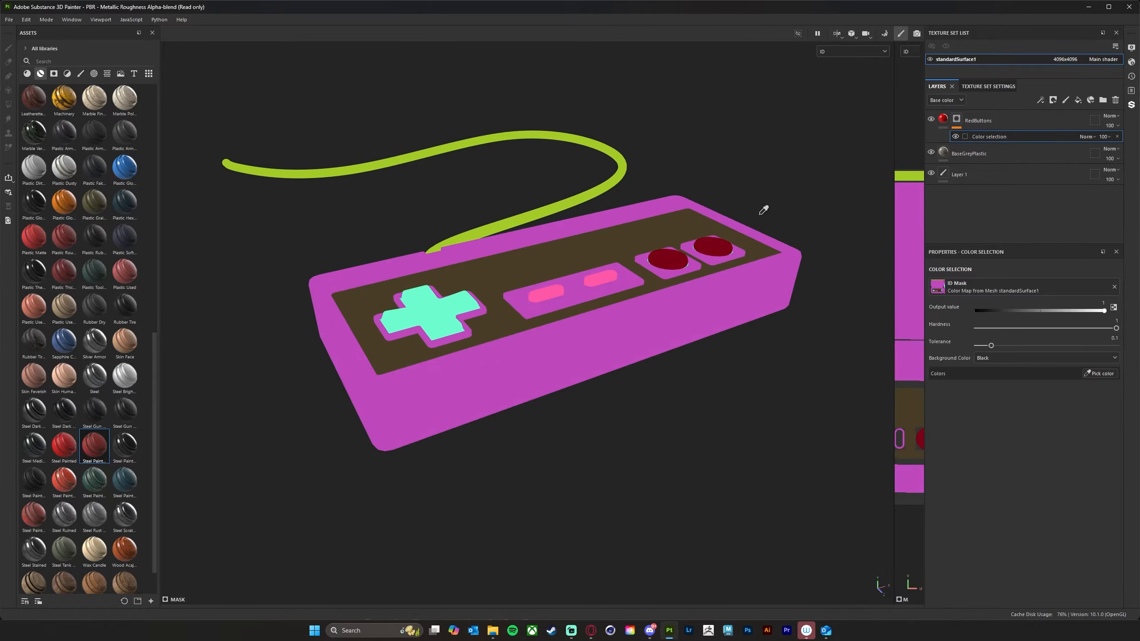
{"action": "left_click", "coordinate": [714, 248]}
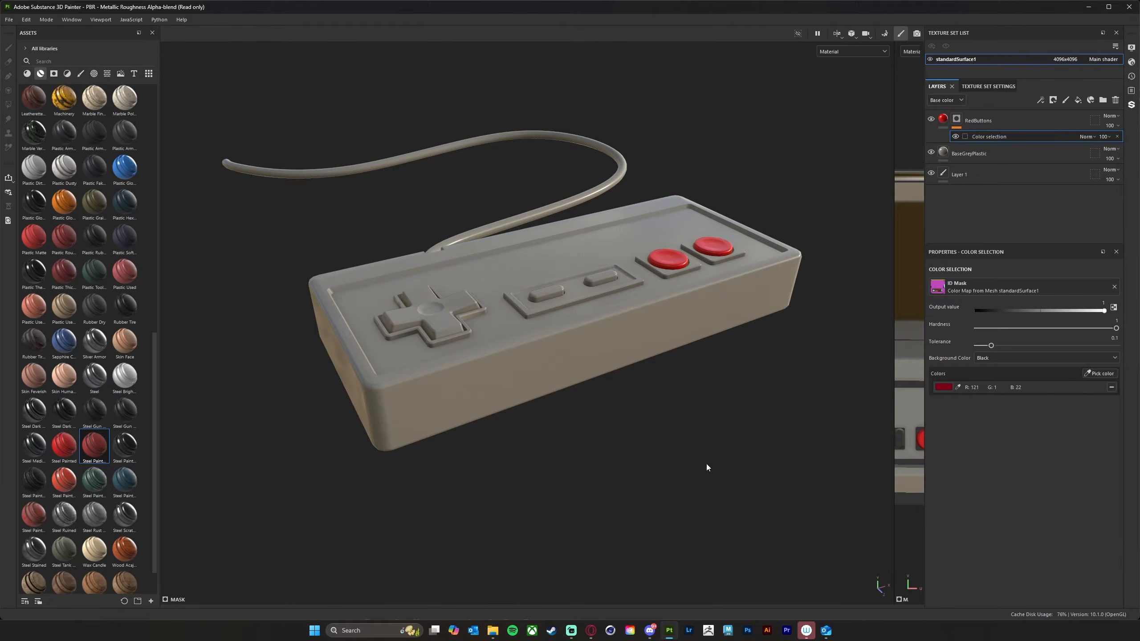
- Try adding the D-pad's turquoise ID color to the RedButtons color selection, and remove it again
{"action": "left_click_drag", "start_coordinate": [664, 455], "coordinate": [657, 484], "text": "alt"}
{"action": "left_click_drag", "start_coordinate": [647, 445], "coordinate": [640, 468], "text": "alt"}
{"action": "left_click", "coordinate": [1100, 374]}
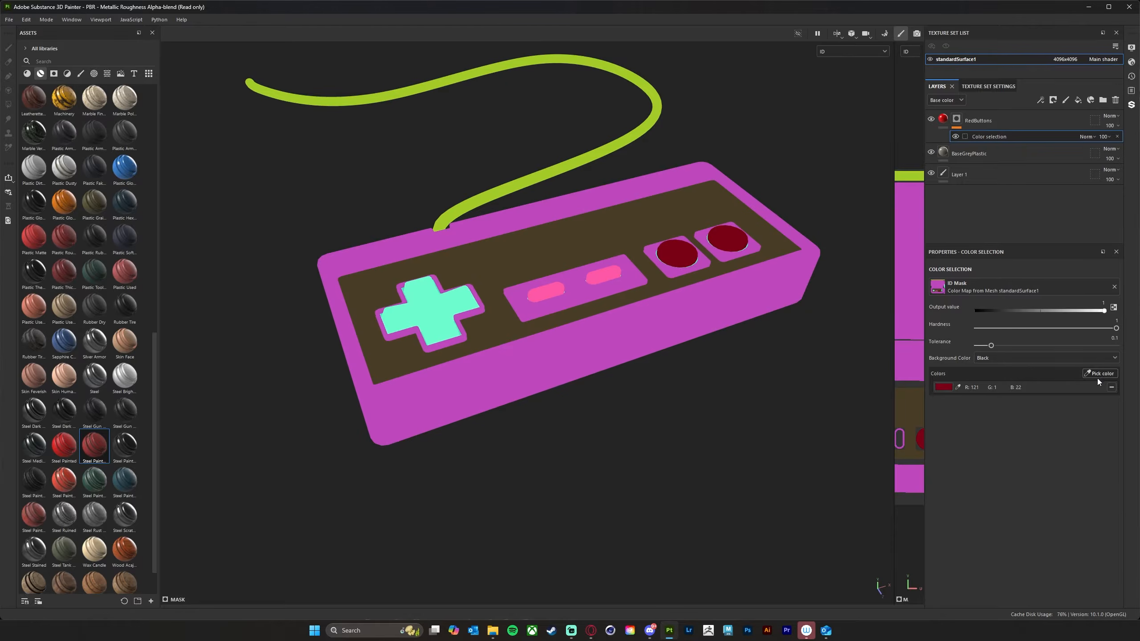
{"action": "left_click", "coordinate": [437, 307]}
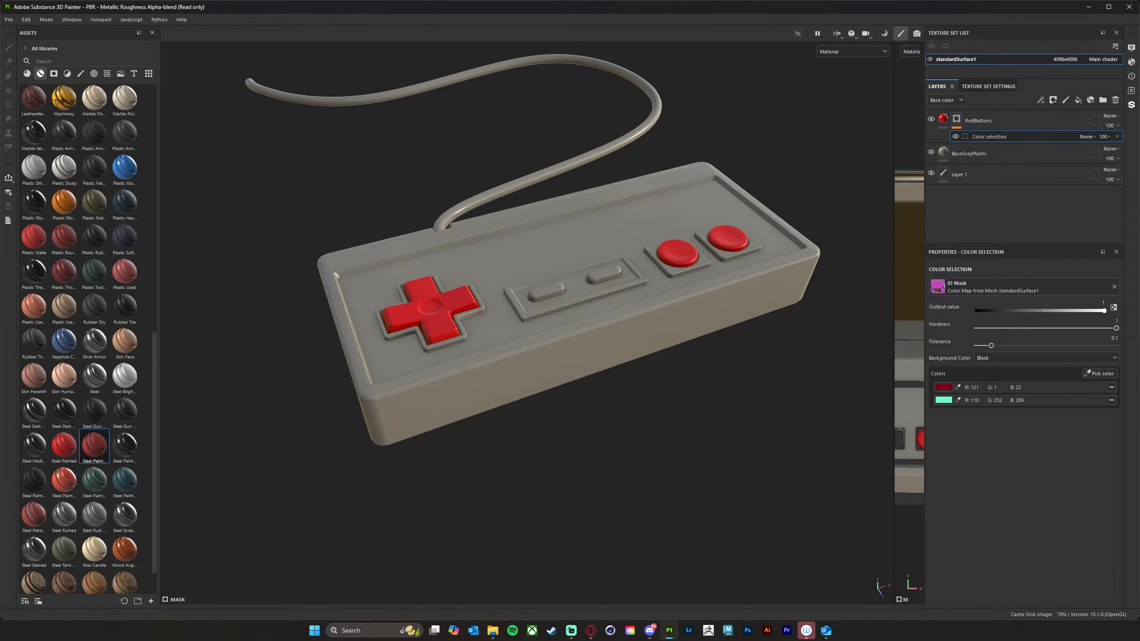
{"action": "left_click", "coordinate": [1112, 400]}
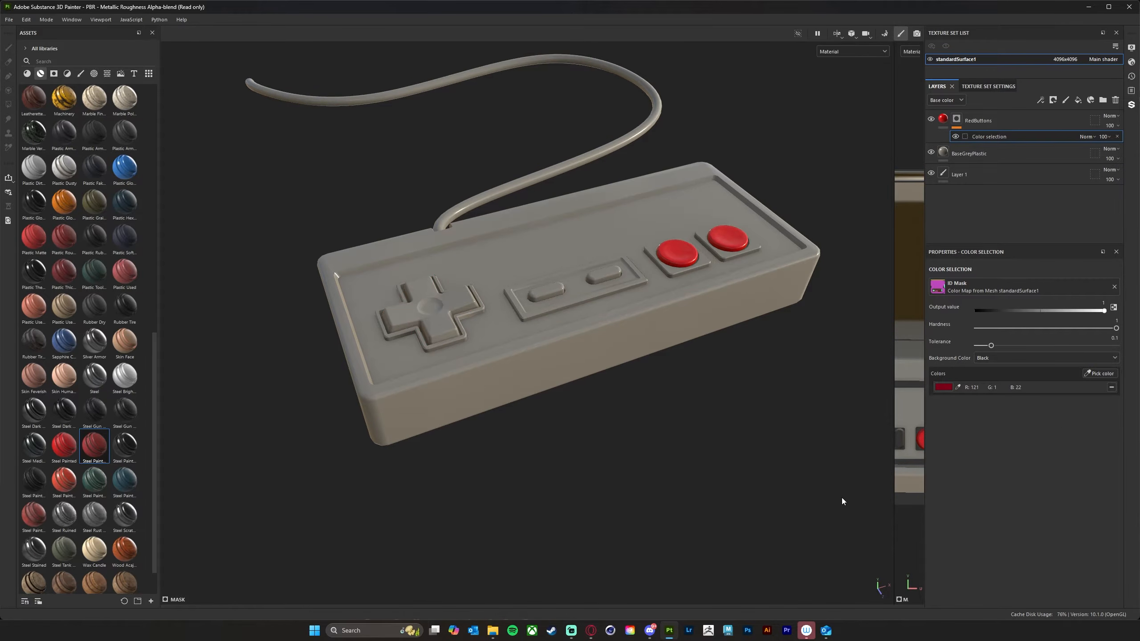
- Darken the RedButtons layer's base color to AF0000 and check the buttons on the model
{"action": "left_click_drag", "start_coordinate": [665, 445], "coordinate": [697, 463], "text": "alt"}
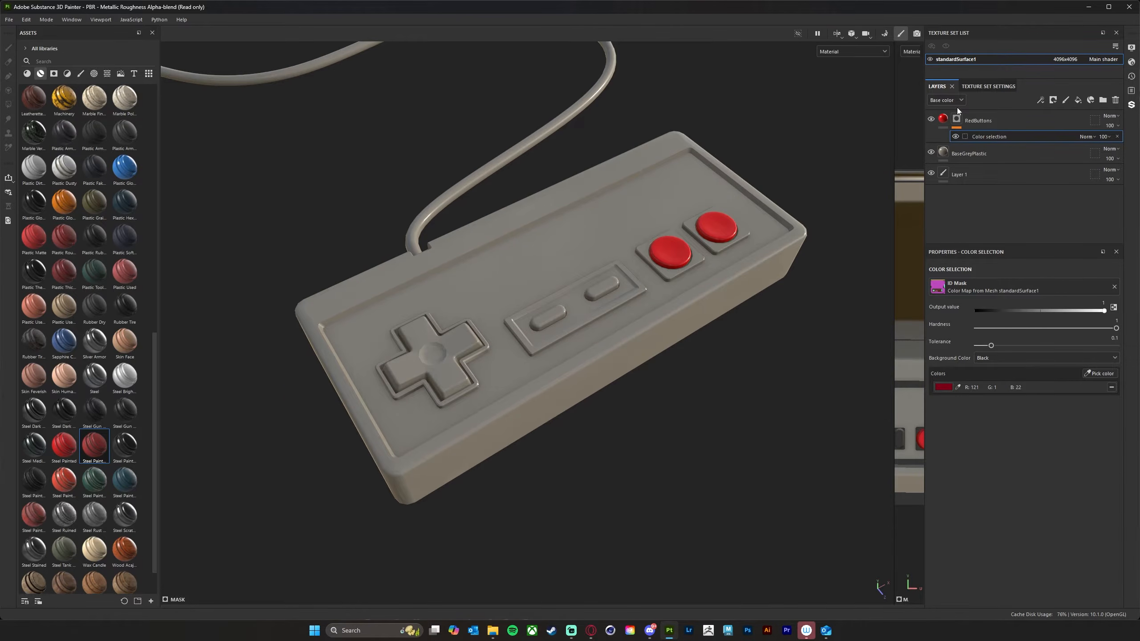
{"action": "left_click", "coordinate": [943, 120]}
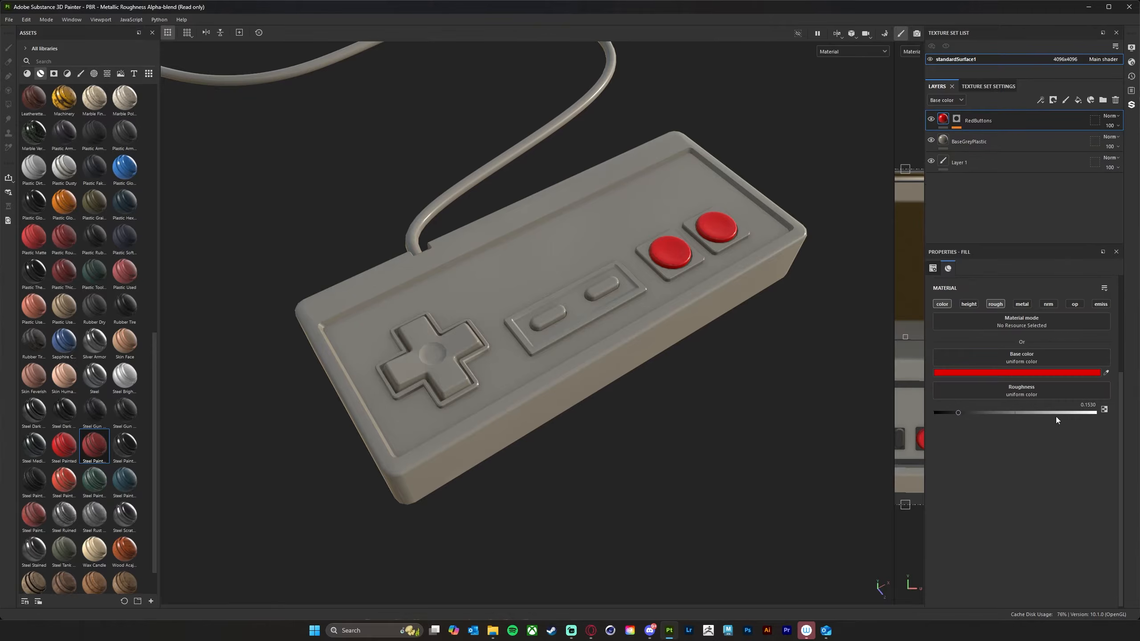
{"action": "left_click", "coordinate": [1050, 373]}
{"action": "left_click_drag", "start_coordinate": [1120, 495], "coordinate": [1138, 508]}
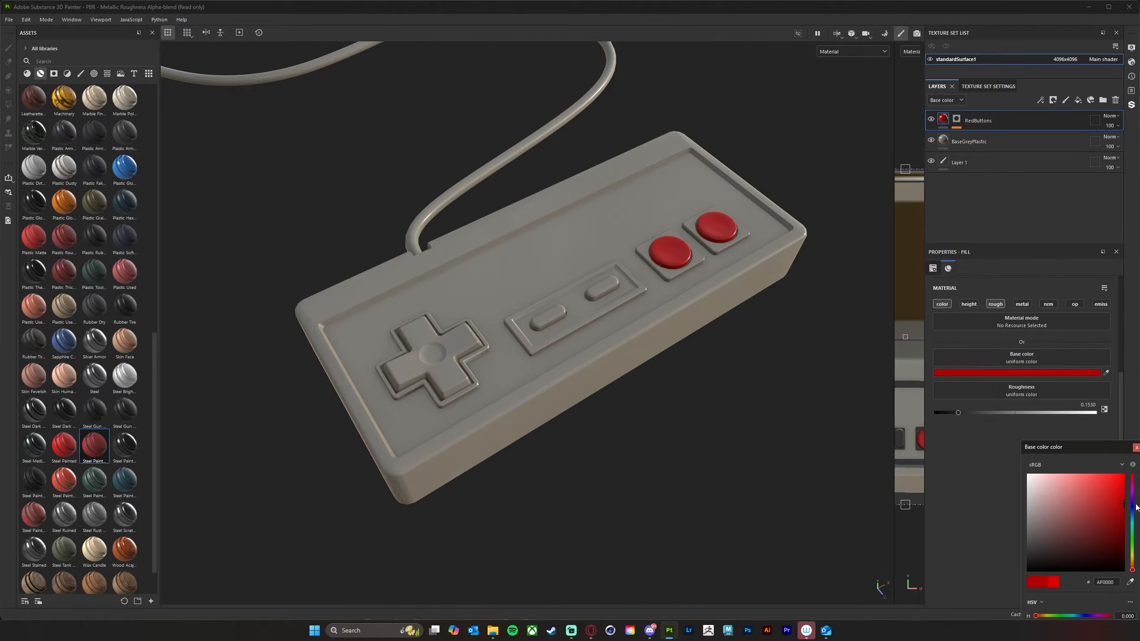
{"action": "mouse_move", "coordinate": [690, 492]}
{"action": "left_mouse_down", "text": "alt"}
{"action": "mouse_move", "coordinate": [710, 512]}
{"action": "mouse_move", "coordinate": [683, 467]}
{"action": "mouse_move", "coordinate": [660, 469]}
{"action": "mouse_move", "coordinate": [692, 476]}
{"action": "left_mouse_up", "text": "alt"}
{"action": "left_click_drag", "start_coordinate": [813, 346], "coordinate": [741, 395], "text": "alt"}
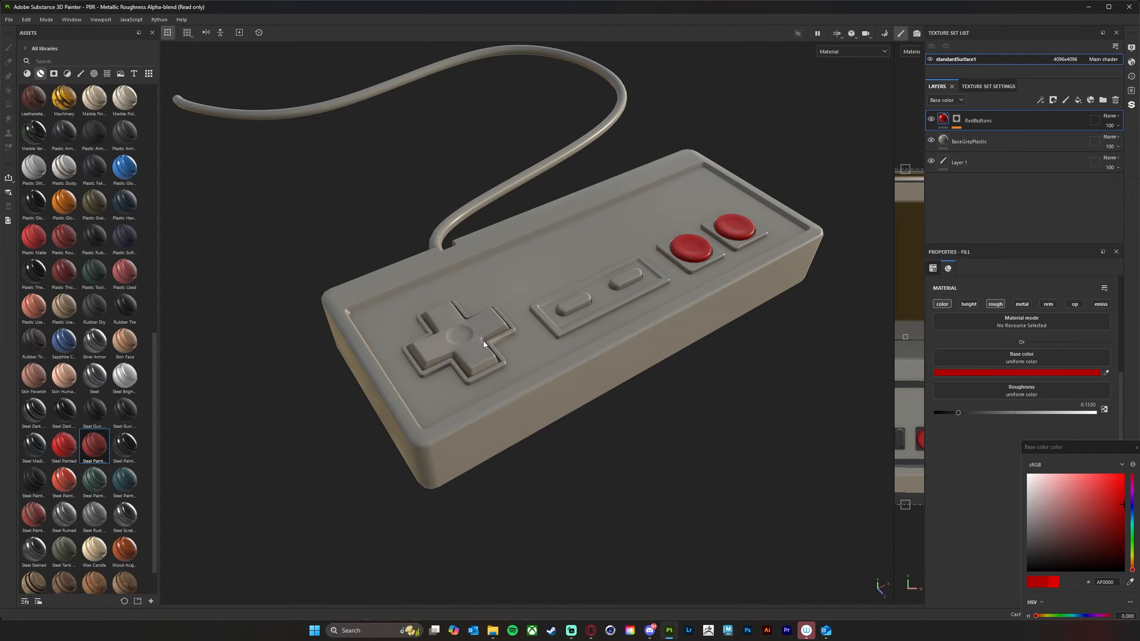
{"action": "left_click_drag", "start_coordinate": [640, 527], "coordinate": [526, 412], "text": "alt"}
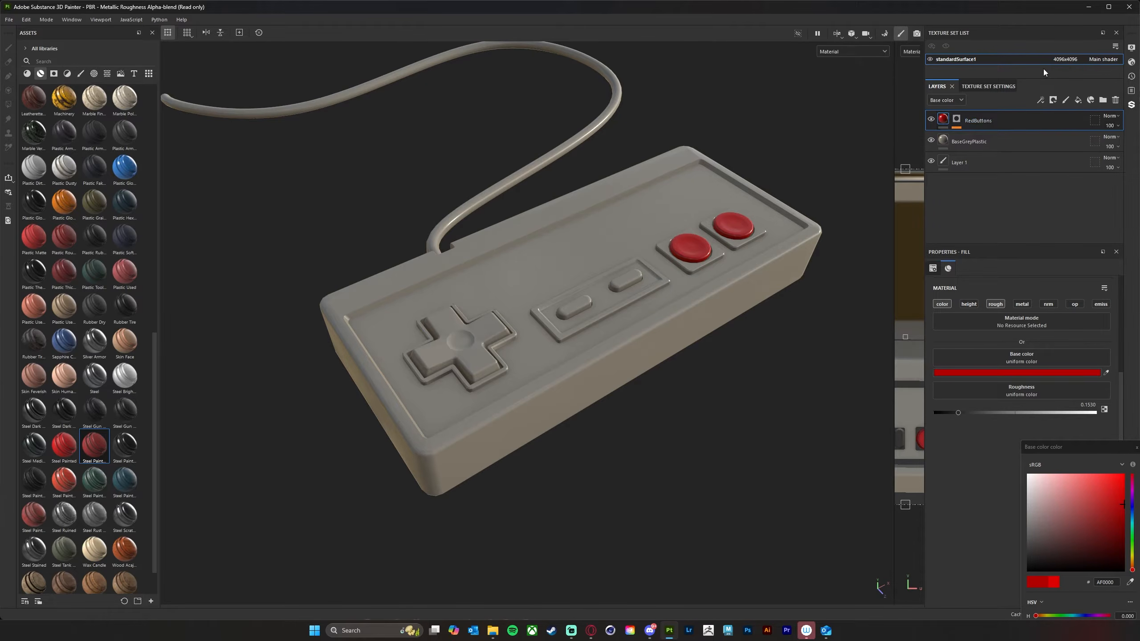
- Add a fill layer above RedButtons with only the color and roughness channels enabled
{"action": "left_click", "coordinate": [1078, 100]}
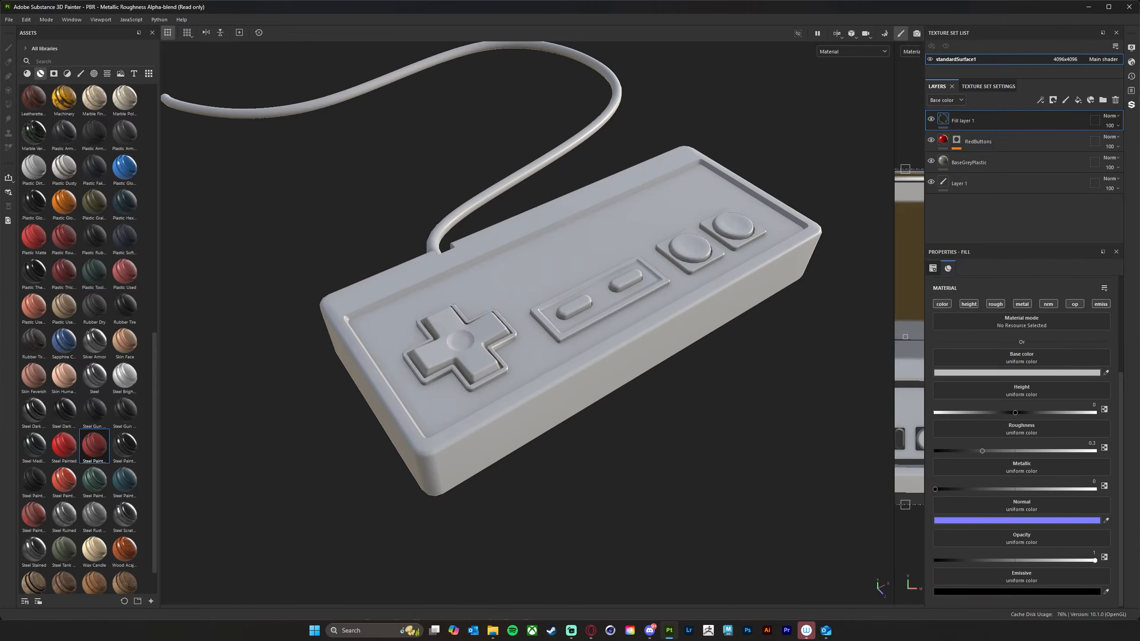
{"action": "left_click", "coordinate": [1101, 305]}
{"action": "left_click", "coordinate": [1074, 306]}
{"action": "left_click", "coordinate": [1050, 304]}
{"action": "left_click", "coordinate": [1021, 304]}
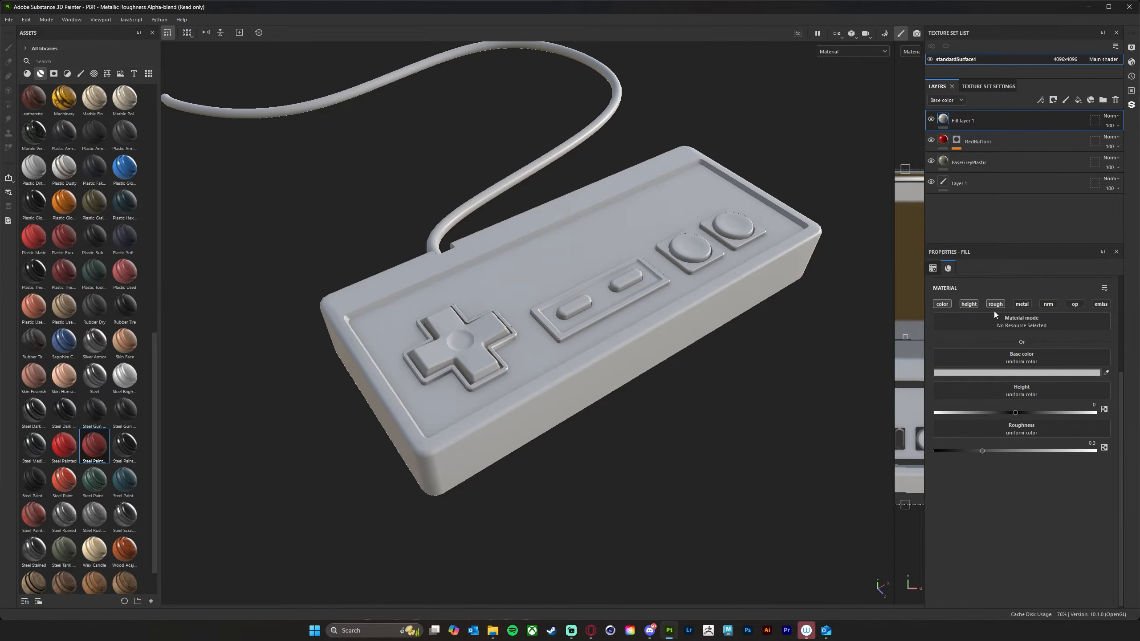
{"action": "left_click", "coordinate": [967, 304]}
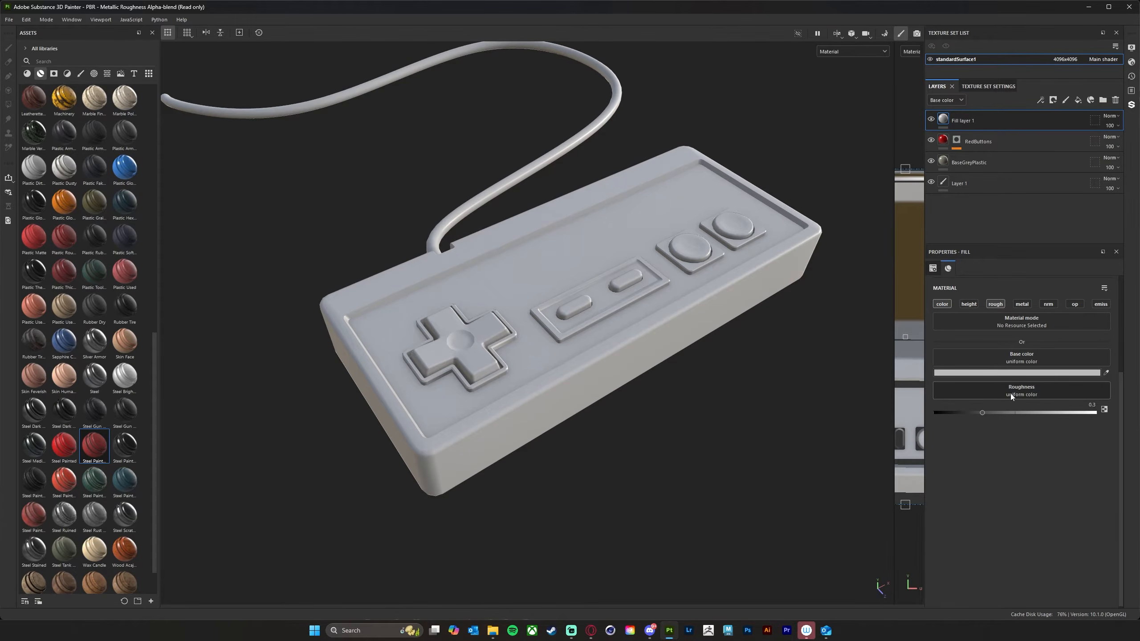
- Set the new fill layer's base color to black 000000 and its roughness to 0.2166
{"action": "left_click", "coordinate": [970, 373]}
{"action": "left_click_drag", "start_coordinate": [1071, 480], "coordinate": [1007, 605]}
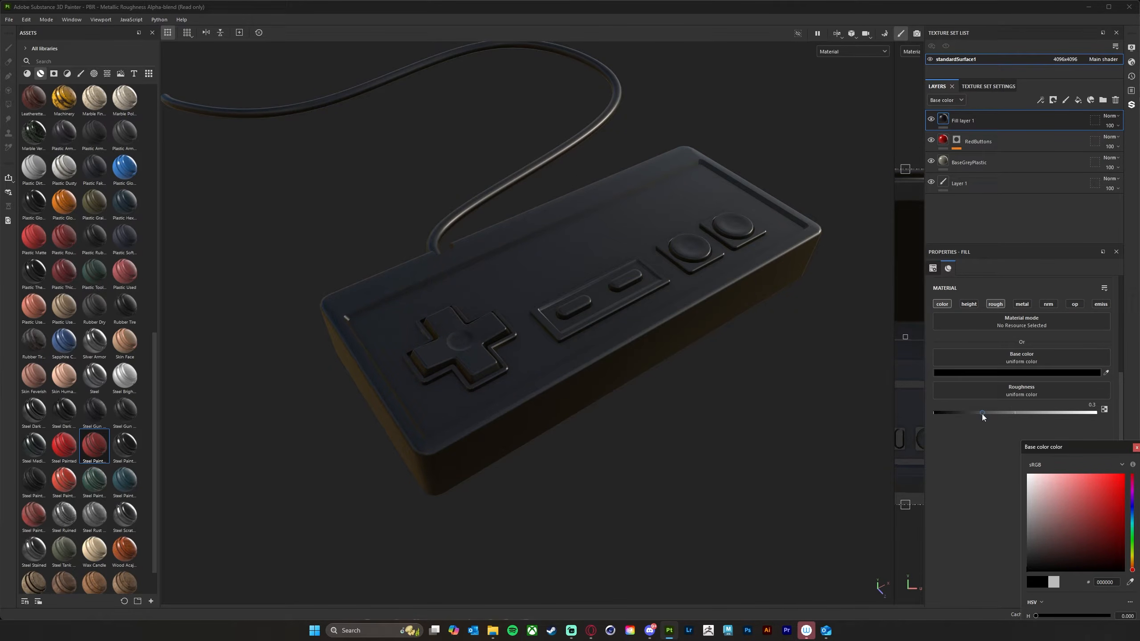
{"action": "left_click_drag", "start_coordinate": [983, 413], "coordinate": [971, 414]}
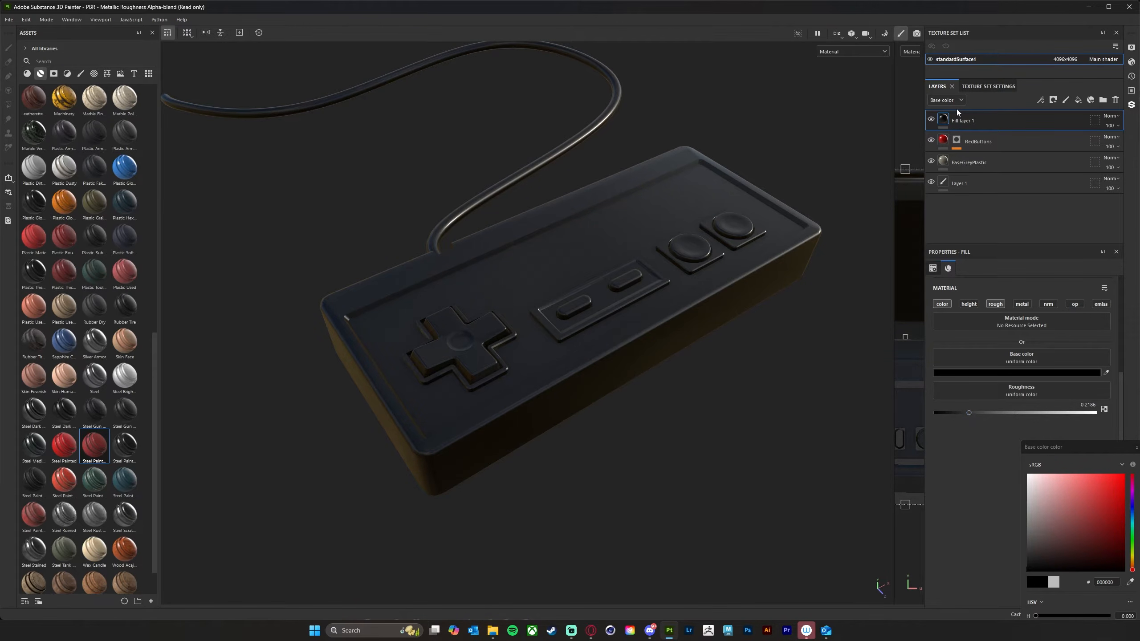
- Rename the black fill layer as BlackDPad
{"action": "double_click", "coordinate": [968, 121]}
{"action": "type", "text": "D"}
{"action": "type", "text": "lackDPad"}
{"action": "key", "text": "Return"}
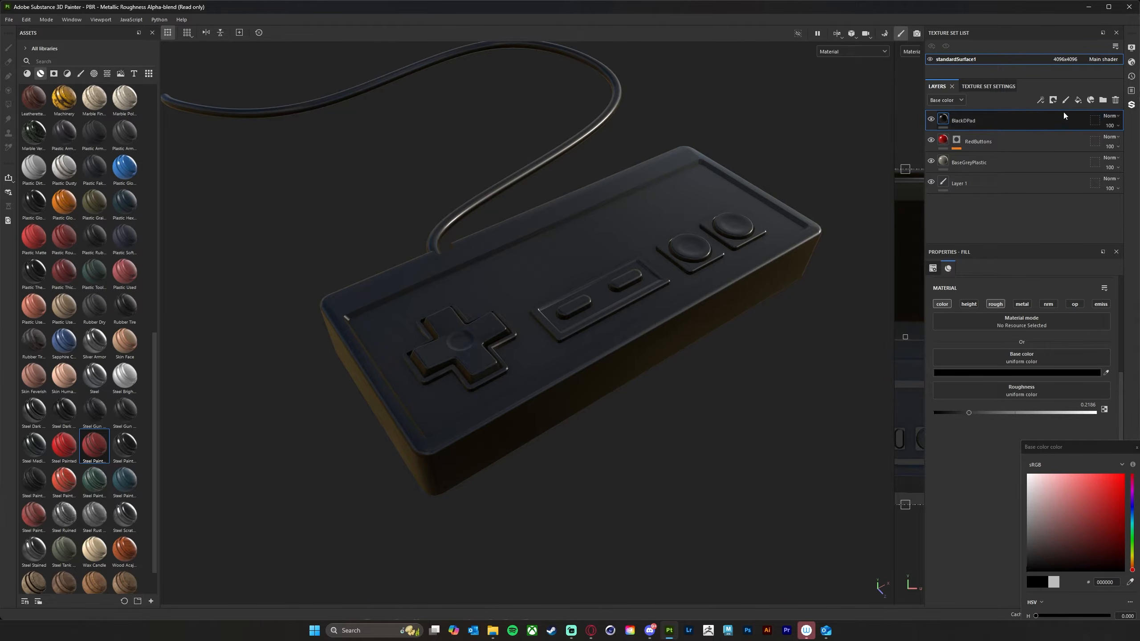
- Mask the BlackDPad layer with a color selection using the D-pad's turquoise ID color
{"action": "left_click", "coordinate": [1054, 100]}
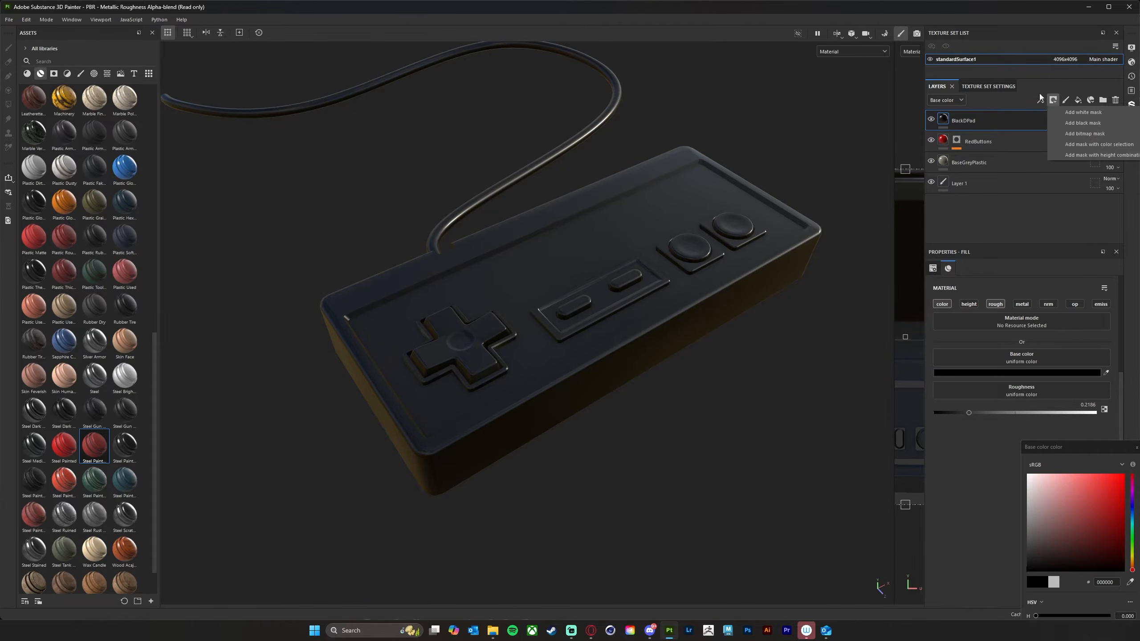
{"action": "left_click", "coordinate": [1087, 144]}
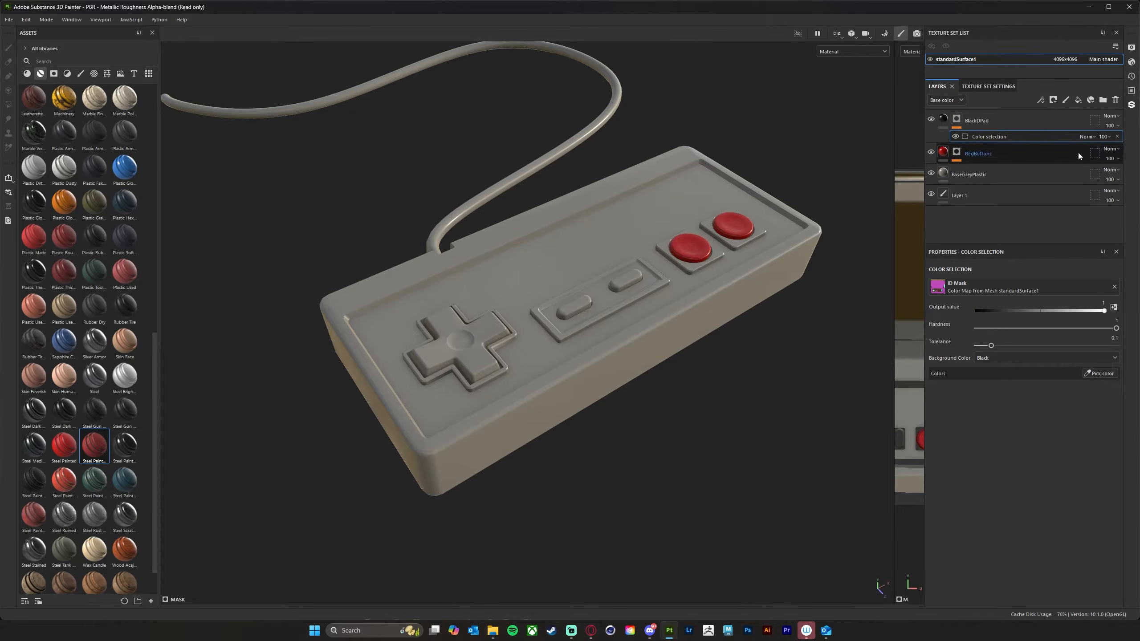
{"action": "left_click", "coordinate": [1106, 375]}
{"action": "left_click", "coordinate": [472, 338]}
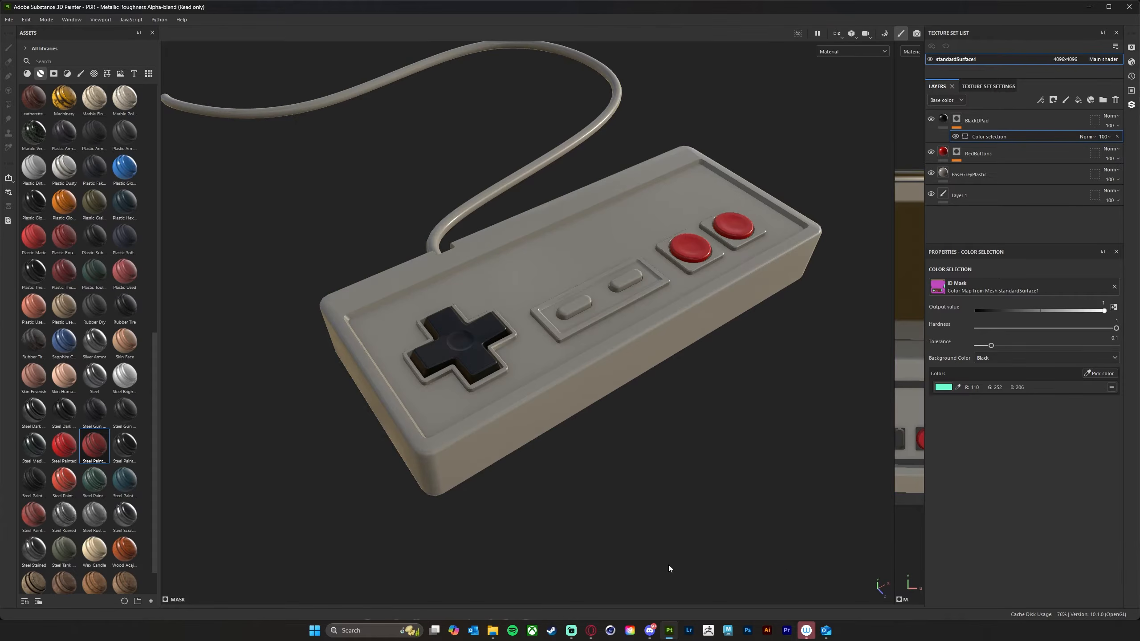
{"action": "left_click_drag", "start_coordinate": [813, 485], "coordinate": [744, 416], "text": "alt"}
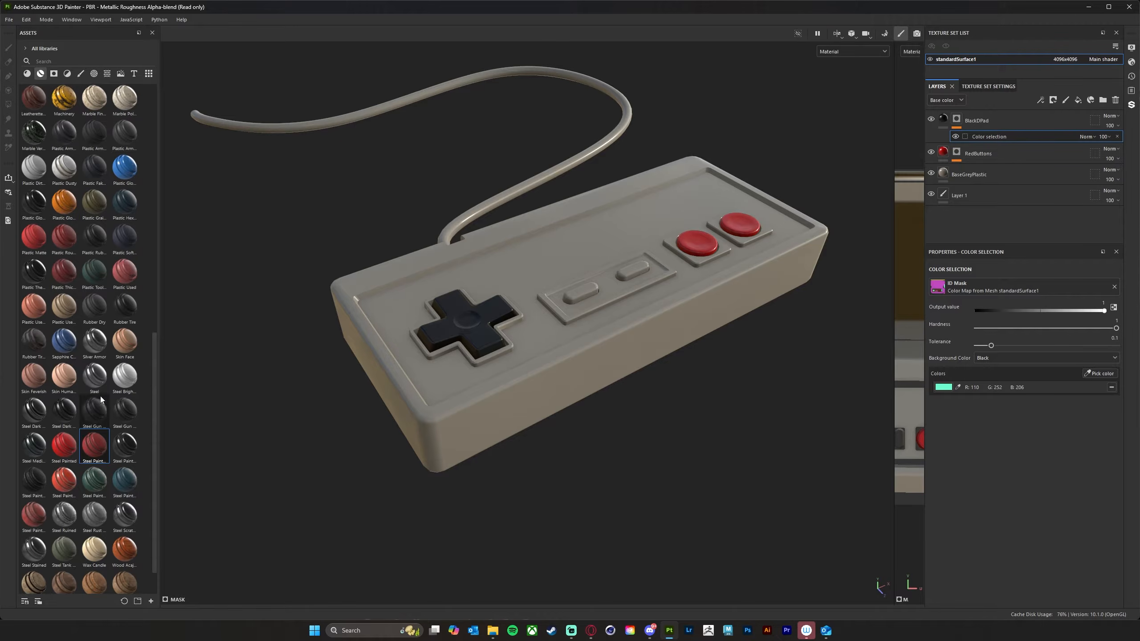
{"action": "left_click_drag", "start_coordinate": [697, 436], "coordinate": [704, 421], "text": "alt"}
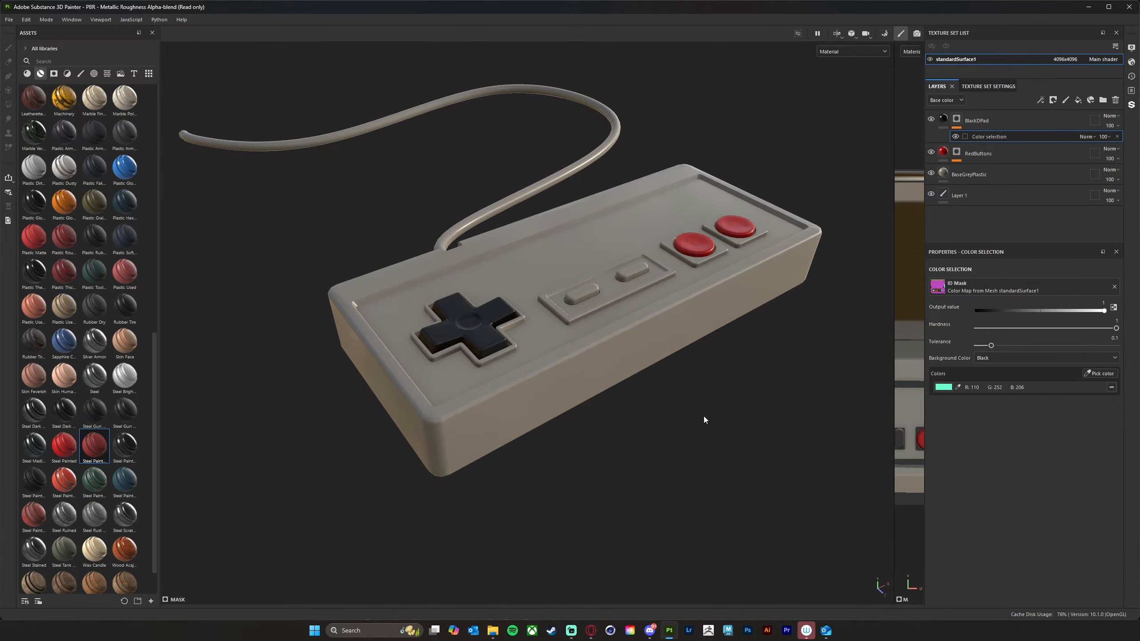
- Adjust the split between the 3D and 2D views to show the whole controller beside a wider UV layout
{"action": "left_click_drag", "start_coordinate": [895, 391], "coordinate": [624, 400]}
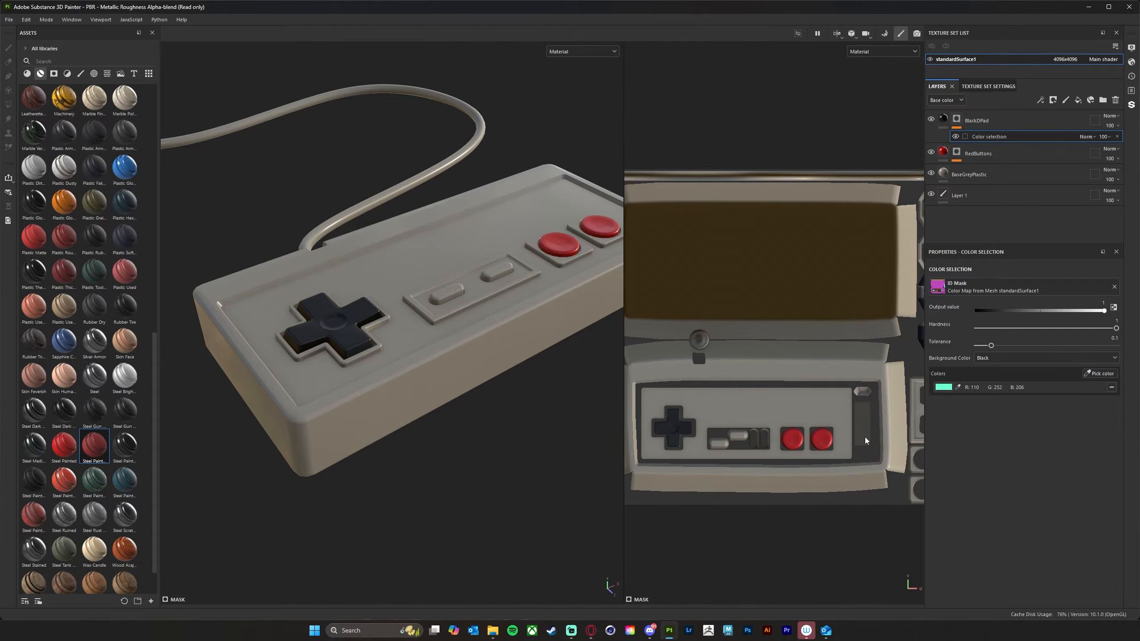
{"action": "left_click_drag", "start_coordinate": [535, 512], "coordinate": [517, 527], "text": "alt"}
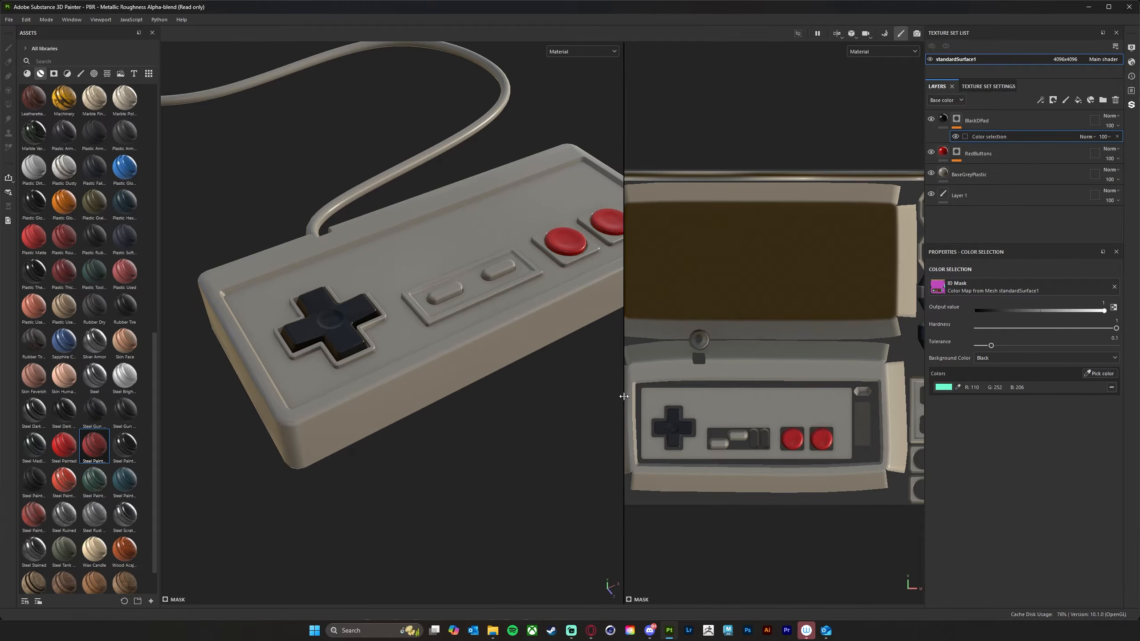
{"action": "left_click_drag", "start_coordinate": [624, 396], "coordinate": [651, 442]}
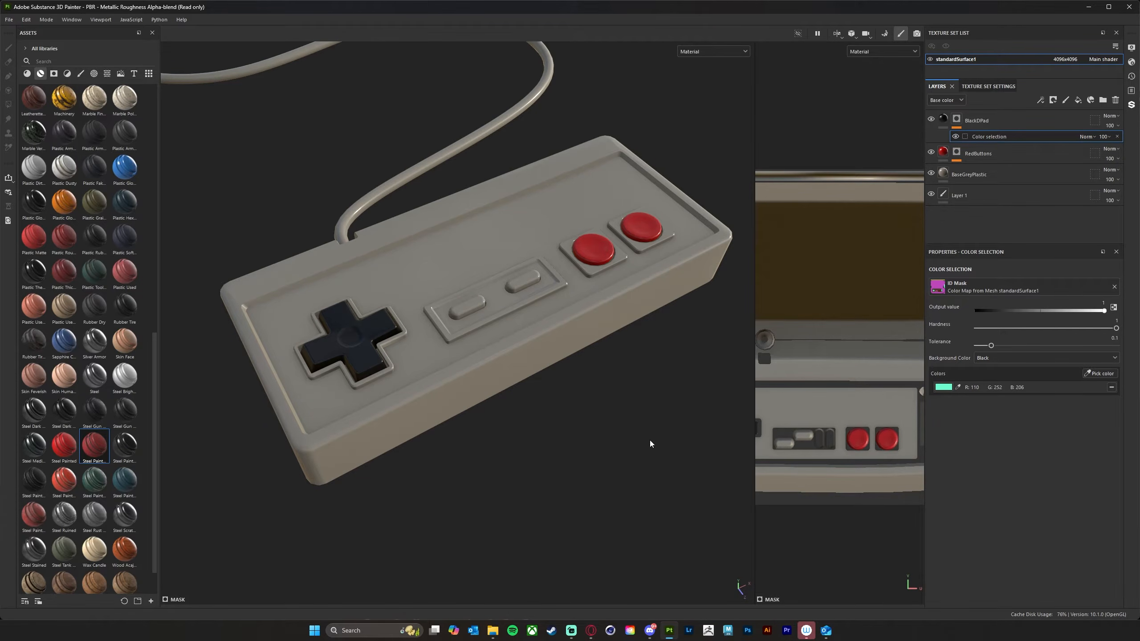
- Add a new fill layer above BlackDPad with only the color and roughness channels enabled
{"action": "left_click", "coordinate": [1079, 101]}
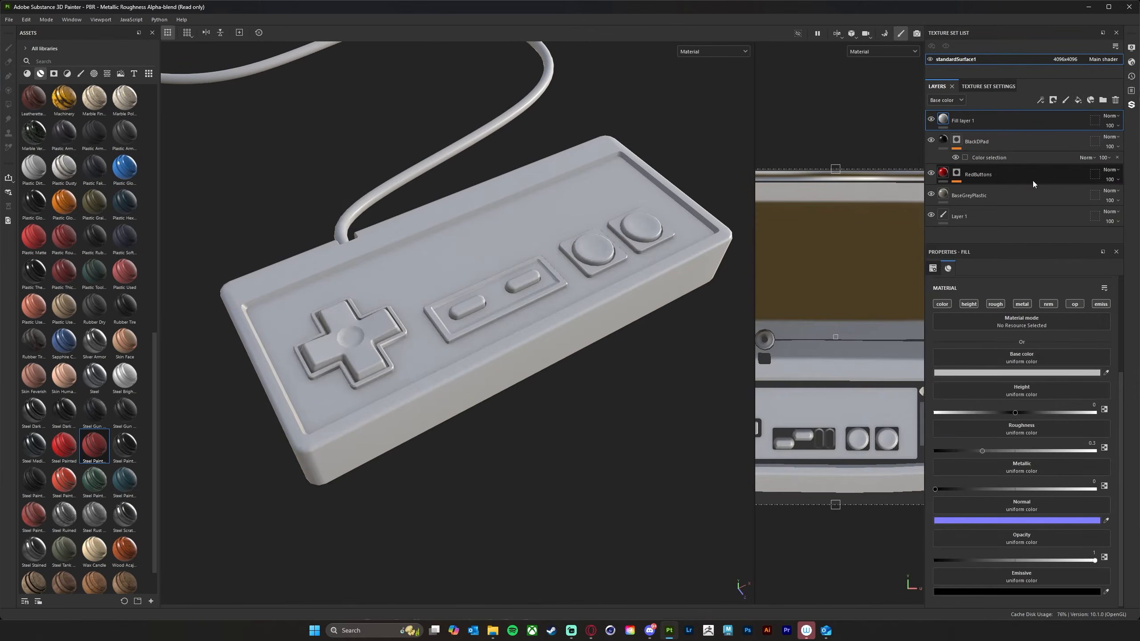
{"action": "left_click", "coordinate": [1101, 305]}
{"action": "left_click", "coordinate": [1074, 304]}
{"action": "left_click", "coordinate": [1049, 305]}
{"action": "left_click", "coordinate": [1023, 304]}
{"action": "left_click", "coordinate": [969, 305]}
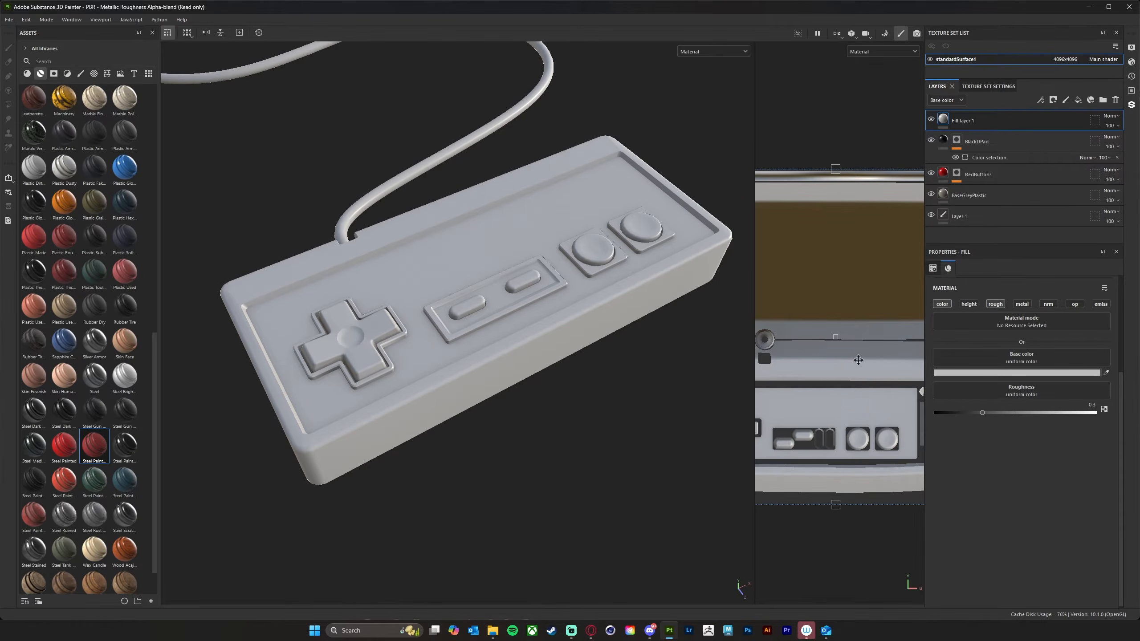
- Set the new fill layer's base color to black 000000 and its roughness to 1
{"action": "left_click", "coordinate": [990, 374]}
{"action": "left_click", "coordinate": [1053, 572]}
{"action": "left_click", "coordinate": [980, 421]}
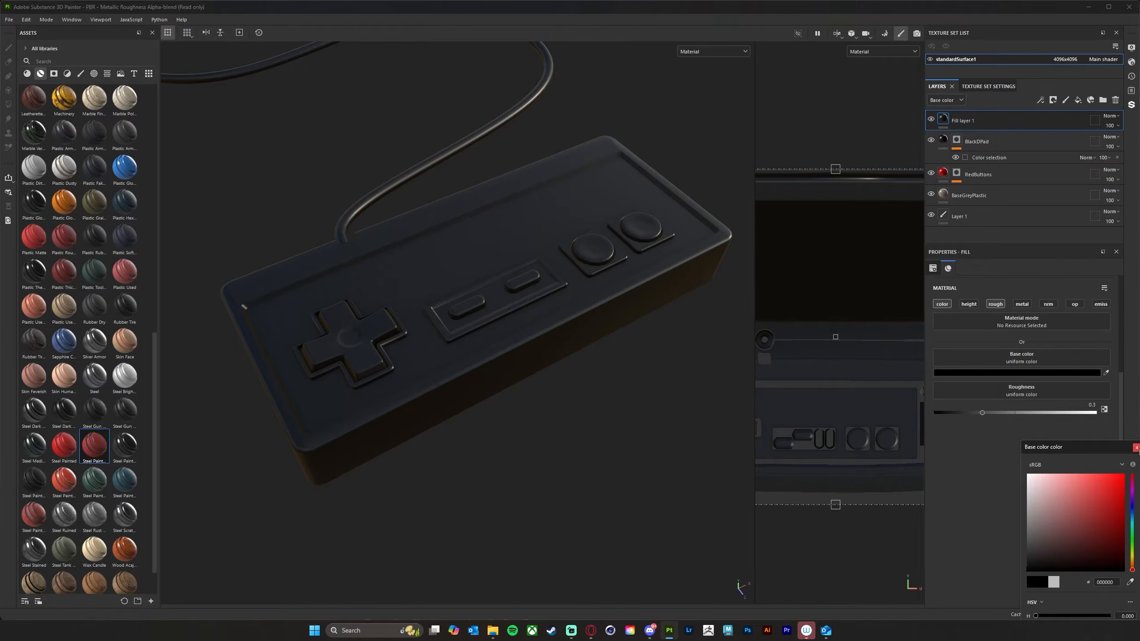
{"action": "left_click", "coordinate": [1137, 448]}
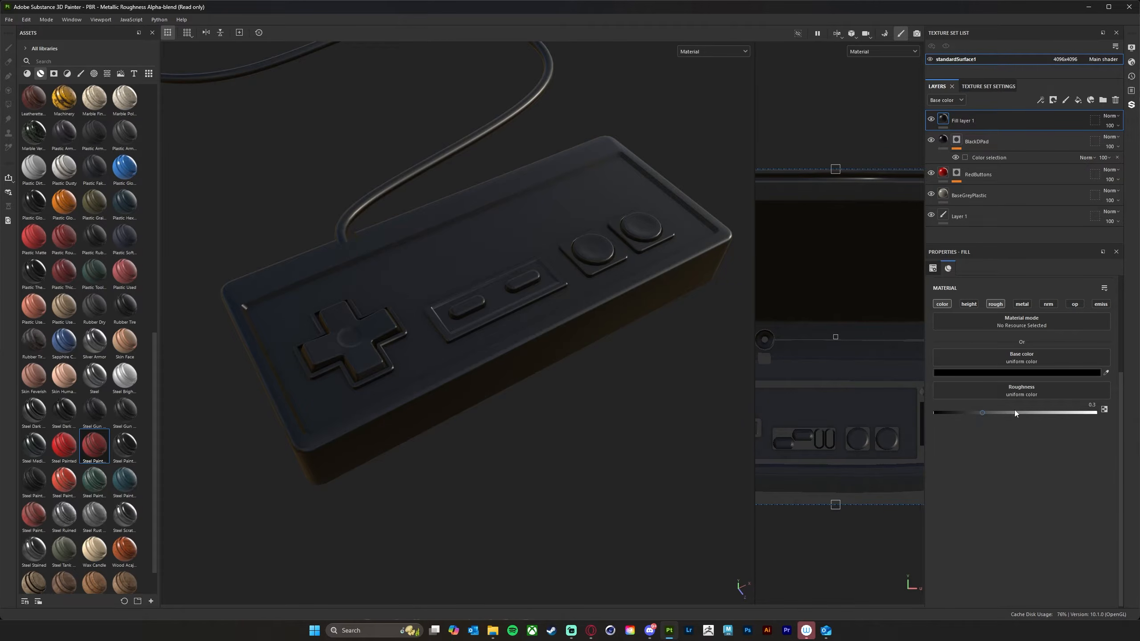
{"action": "left_click_drag", "start_coordinate": [983, 412], "coordinate": [1095, 413]}
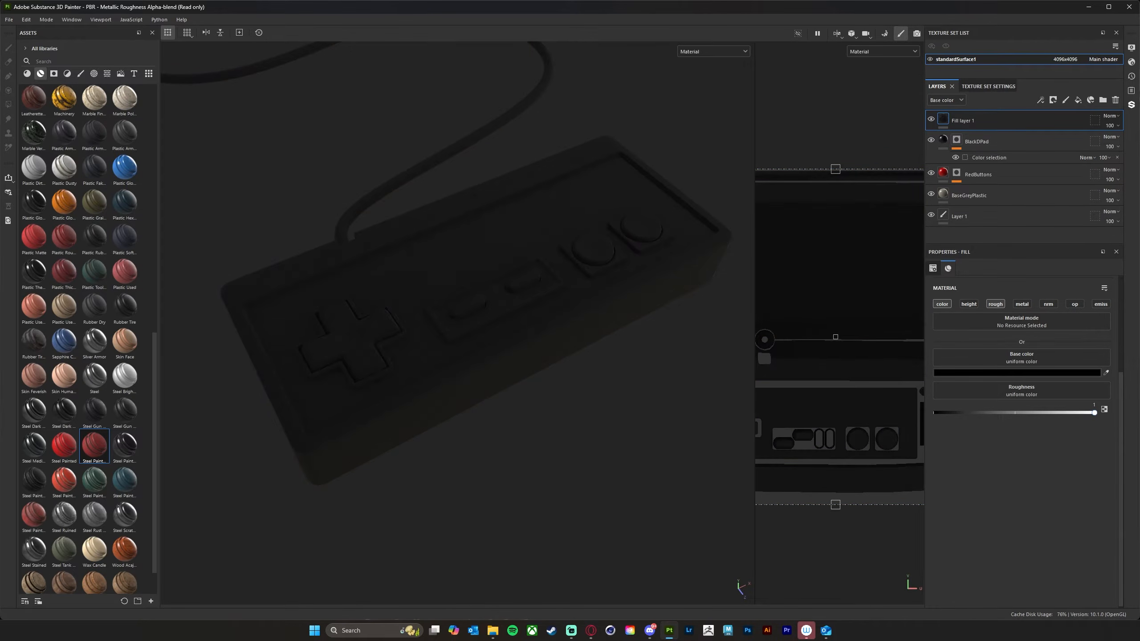
- Rename the rough black fill layer as MatteBlack
{"action": "left_click_drag", "start_coordinate": [577, 522], "coordinate": [604, 483], "text": "alt"}
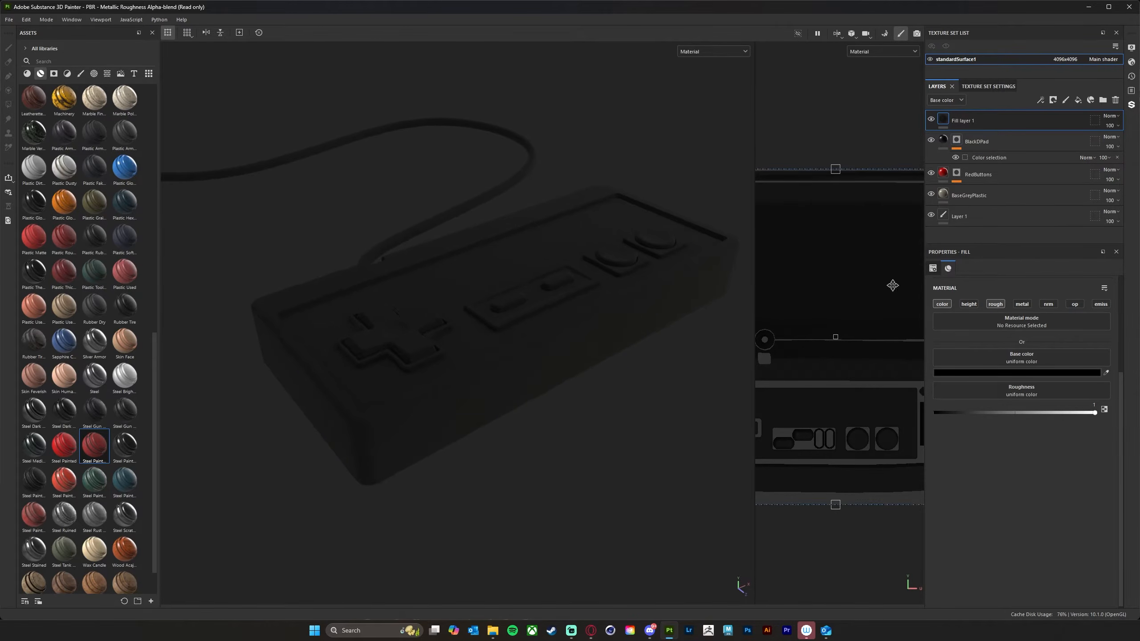
{"action": "double_click", "coordinate": [966, 122]}
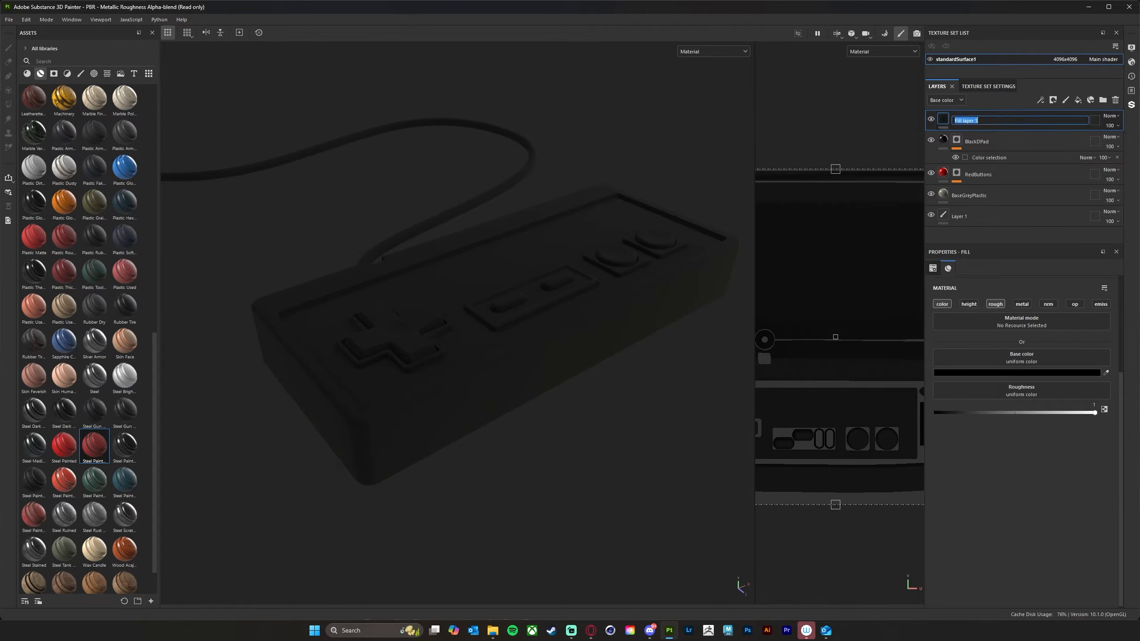
{"action": "type", "text": "MatteBlack"}
{"action": "key", "text": "Return"}
- Mask the MatteBlack layer with a color selection using the turquoise ID color of the tall UV strip beside the faceplate
{"action": "left_click", "coordinate": [1053, 100]}
{"action": "left_click", "coordinate": [1092, 143]}
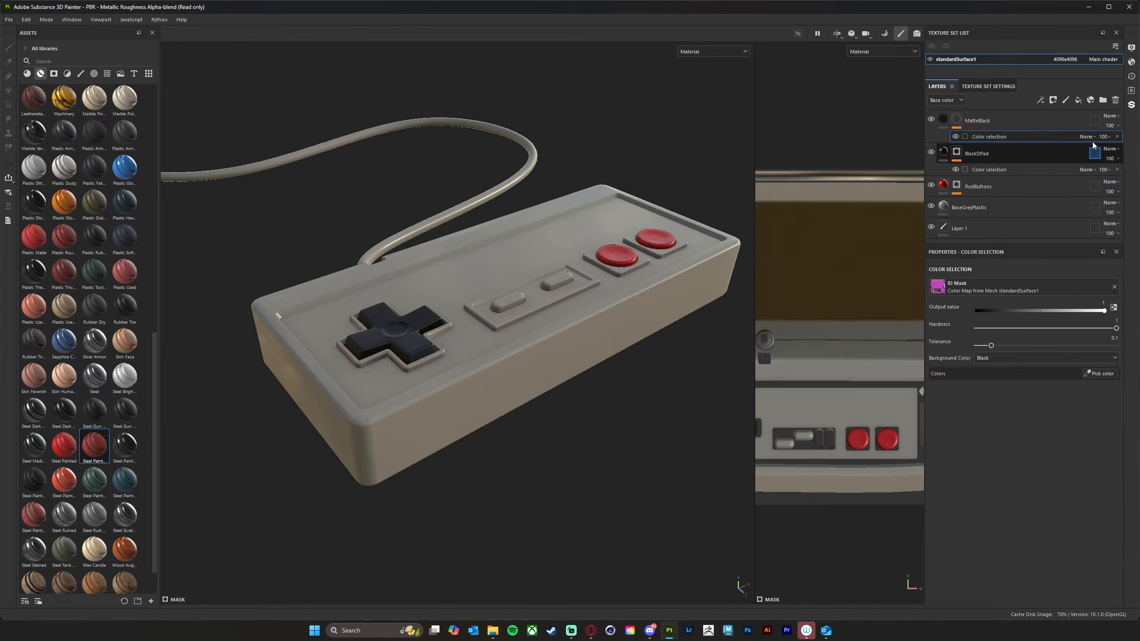
{"action": "left_click", "coordinate": [1102, 374]}
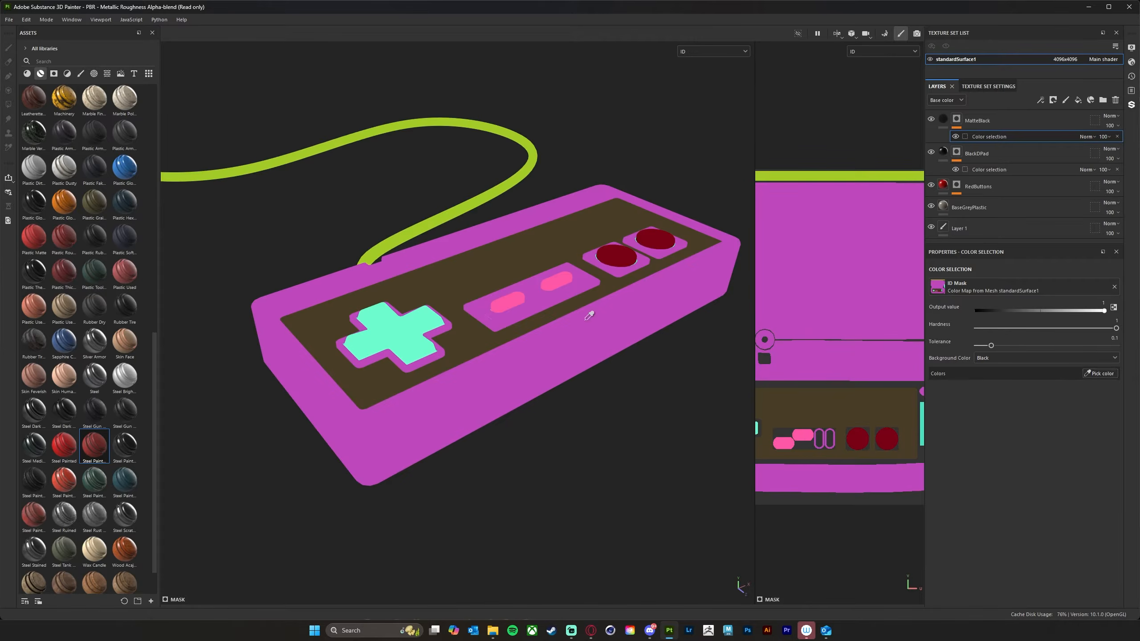
{"action": "left_click", "coordinate": [576, 455], "text": "alt"}
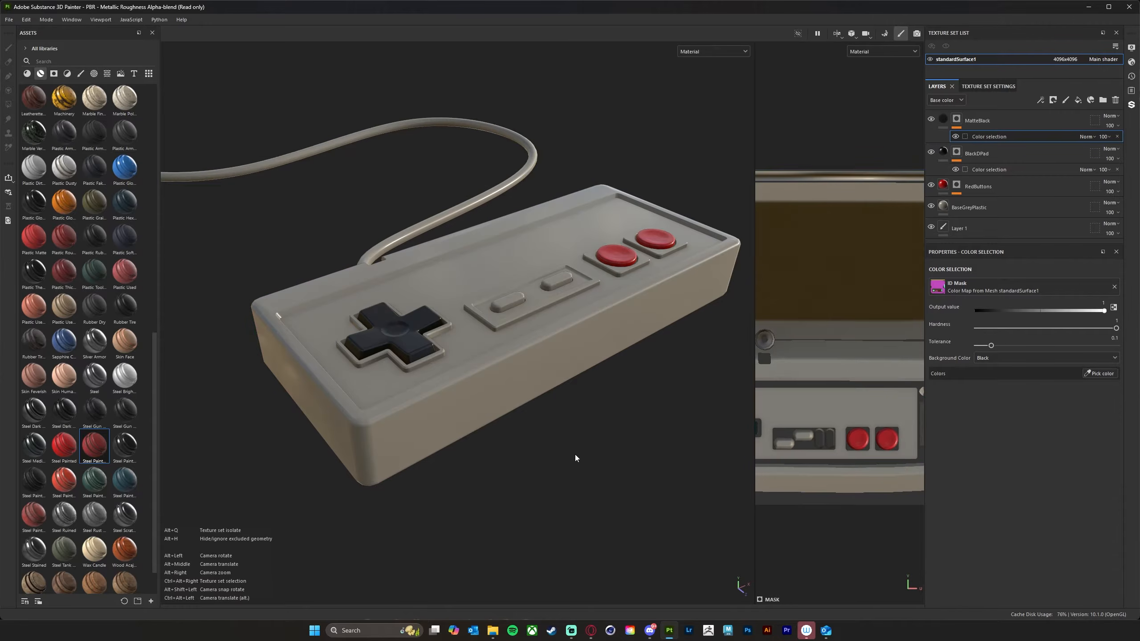
{"action": "mouse_move", "coordinate": [631, 422]}
{"action": "left_mouse_down", "text": "alt"}
{"action": "mouse_move", "coordinate": [672, 458]}
{"action": "mouse_move", "coordinate": [631, 402]}
{"action": "left_mouse_up", "text": "alt"}
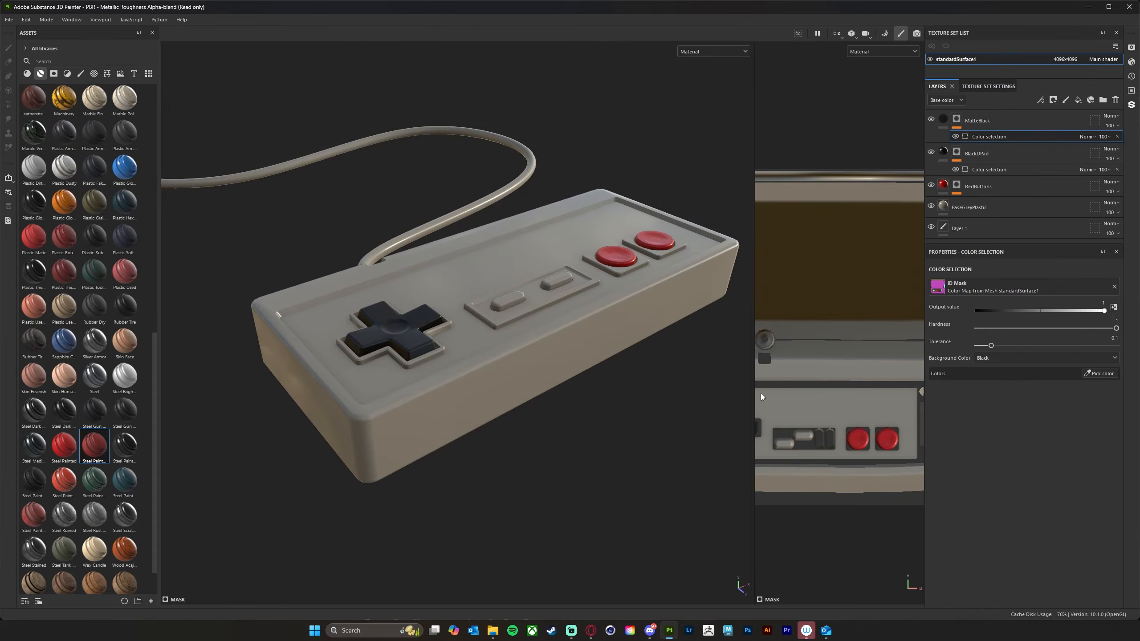
{"action": "left_click_drag", "start_coordinate": [754, 385], "coordinate": [537, 390]}
{"action": "left_click", "coordinate": [1099, 374]}
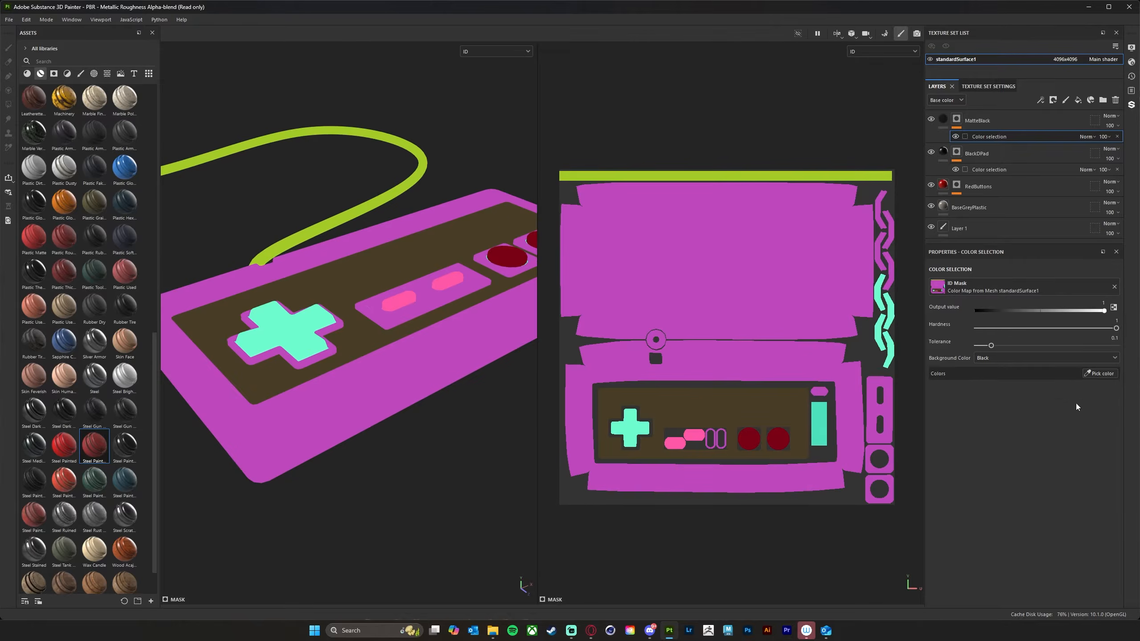
{"action": "left_click", "coordinate": [819, 422]}
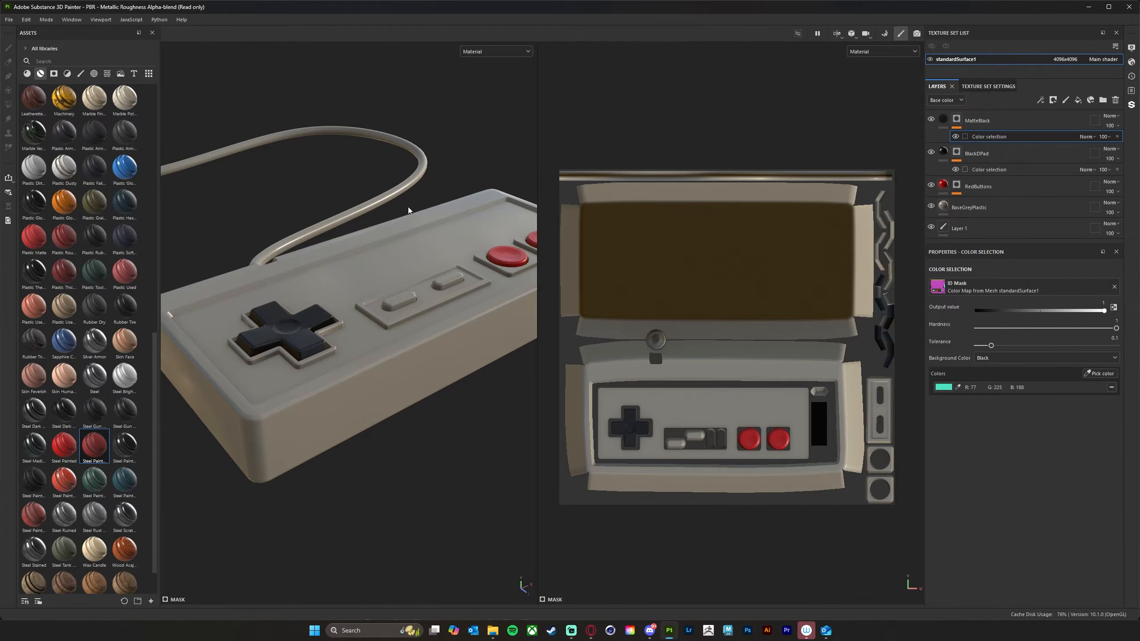
- Widen the 3D view and check the masked controller and its cable from several angles
{"action": "left_click_drag", "start_coordinate": [537, 300], "coordinate": [899, 318]}
{"action": "left_click_drag", "start_coordinate": [664, 382], "coordinate": [686, 441], "text": "alt"}
{"action": "left_click_drag", "start_coordinate": [804, 380], "coordinate": [706, 383], "text": "alt"}
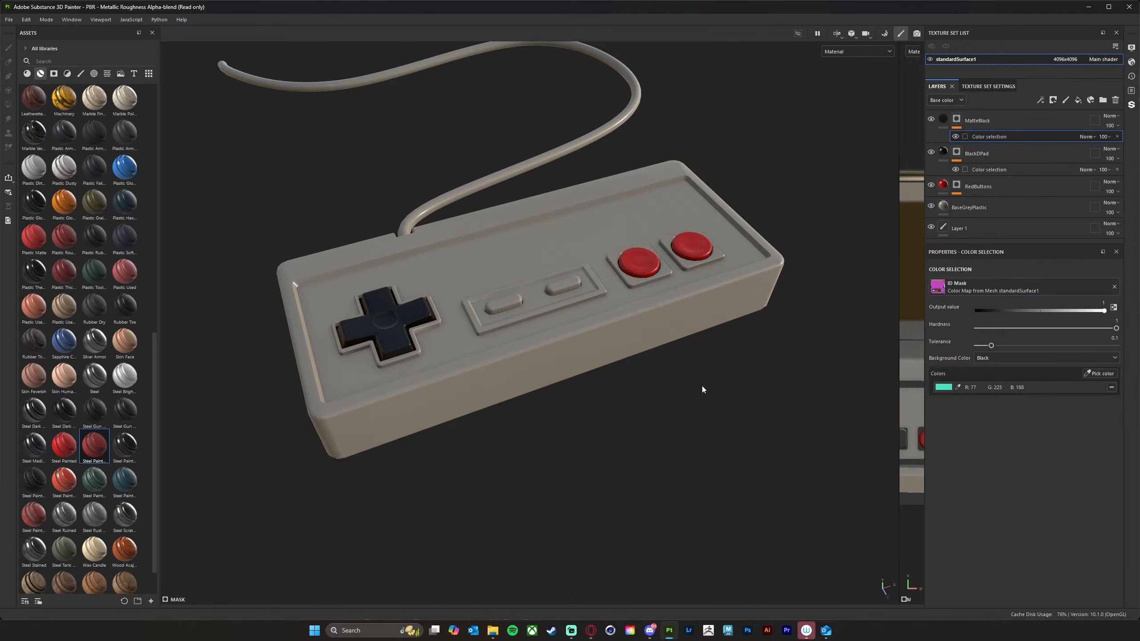
{"action": "middle_click_drag", "start_coordinate": [684, 385], "coordinate": [710, 427], "text": "alt"}
{"action": "left_click_drag", "start_coordinate": [710, 428], "coordinate": [672, 433], "text": "alt"}
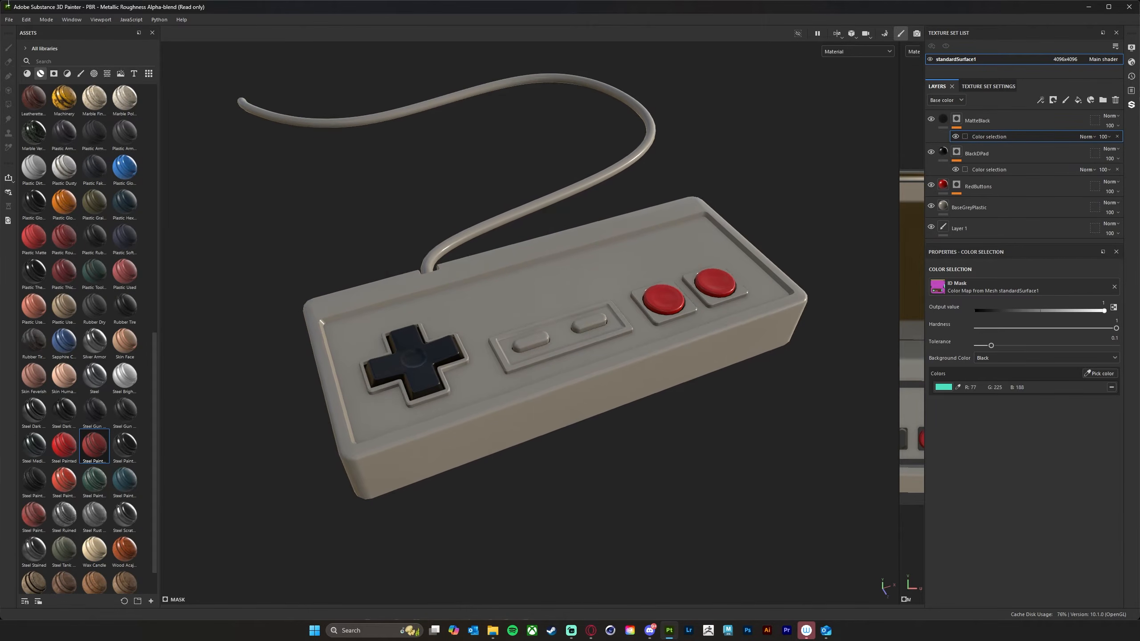
- Search the material assets for Plastic and apply the Plastic Grip material to the controller as a new top layer
{"action": "left_click", "coordinate": [40, 72]}
{"action": "left_click", "coordinate": [27, 74]}
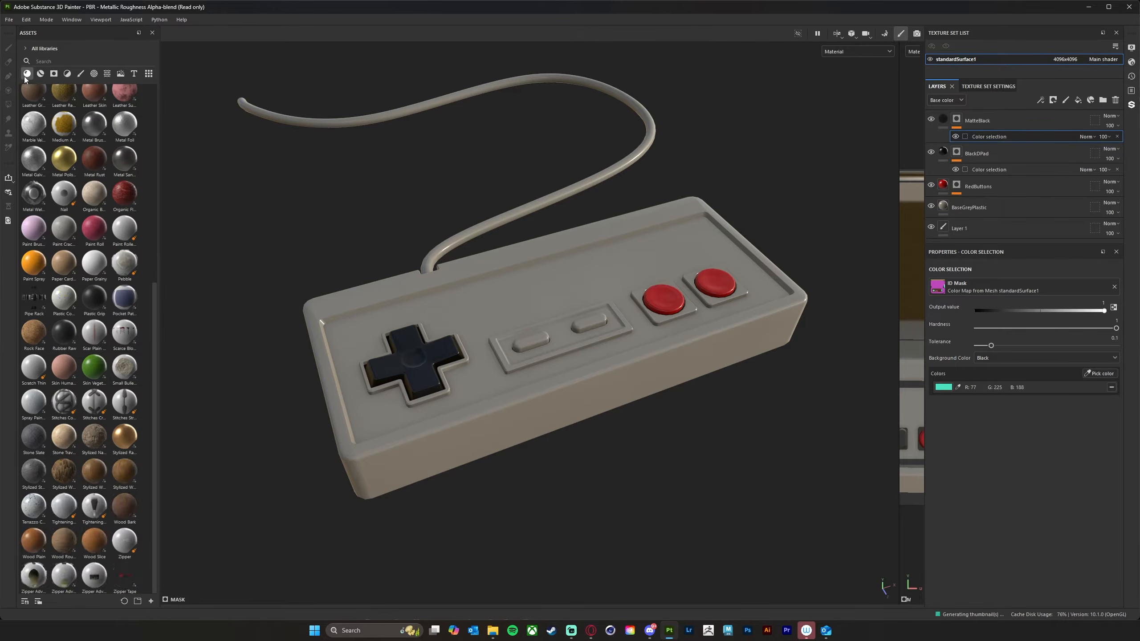
{"action": "left_click", "coordinate": [70, 62]}
{"action": "type", "text": "Pla"}
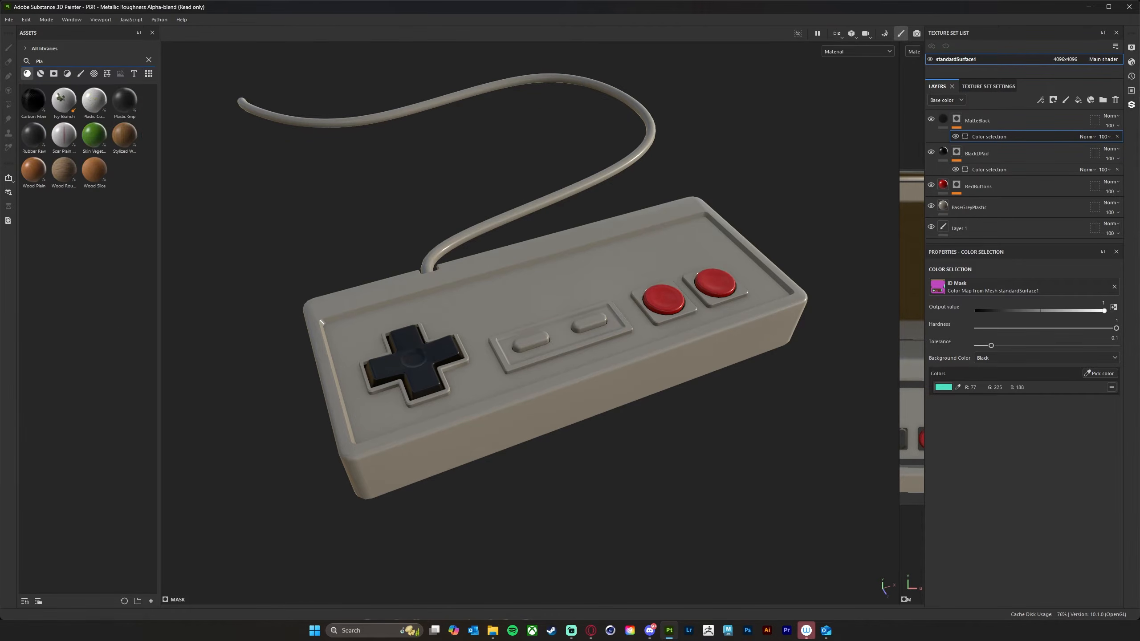
{"action": "type", "text": "st"}
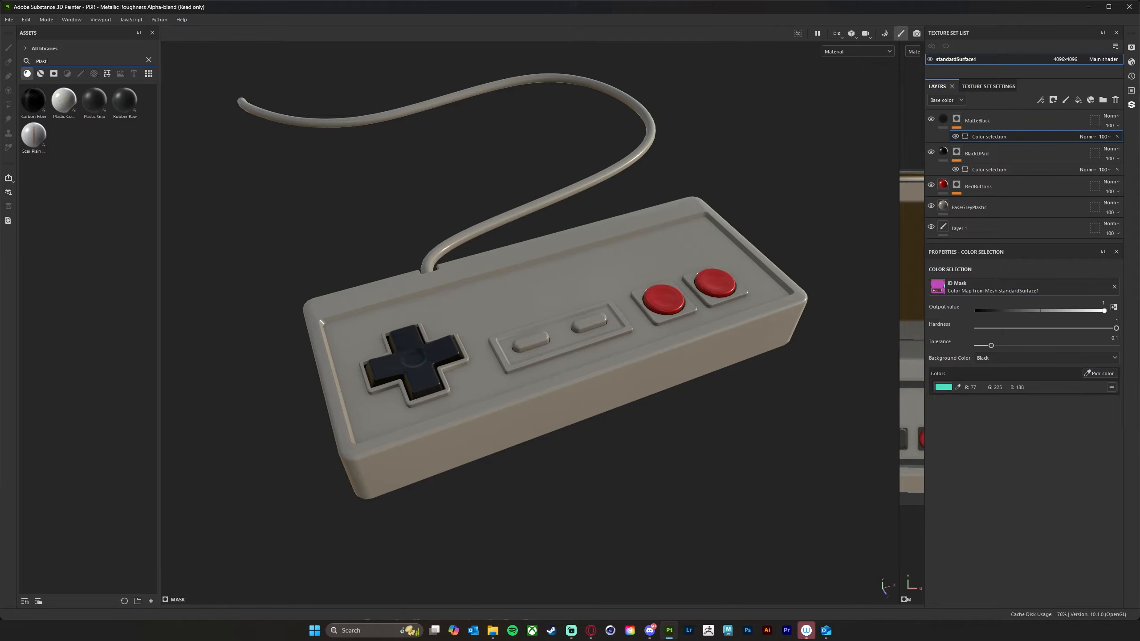
{"action": "type", "text": "ic"}
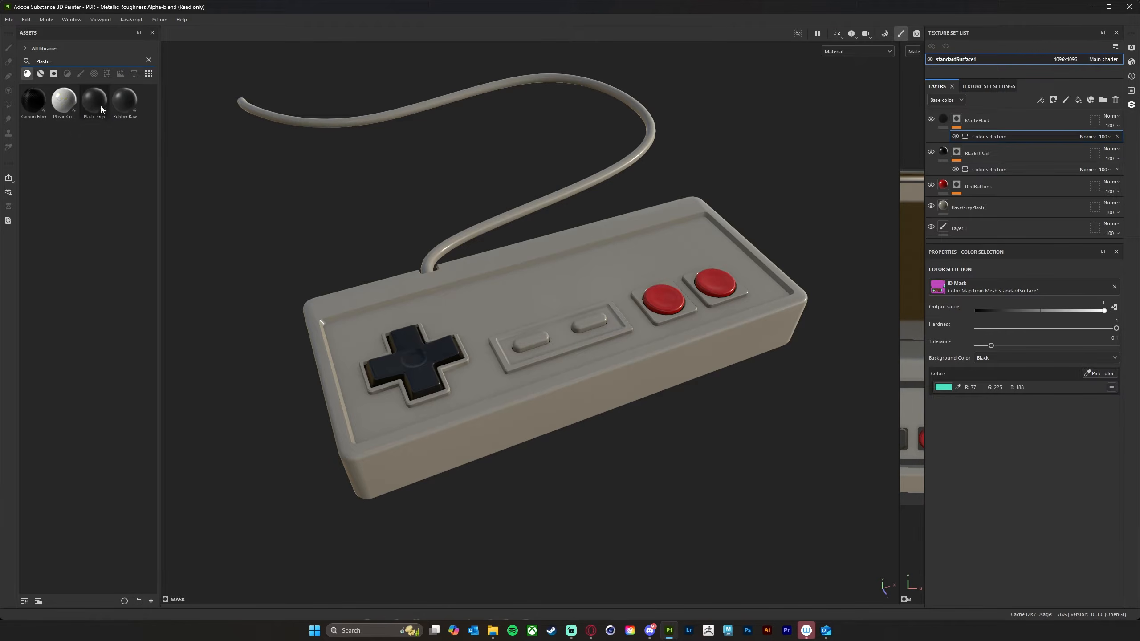
{"action": "mouse_move", "coordinate": [102, 109]}
{"action": "left_click", "coordinate": [68, 101]}
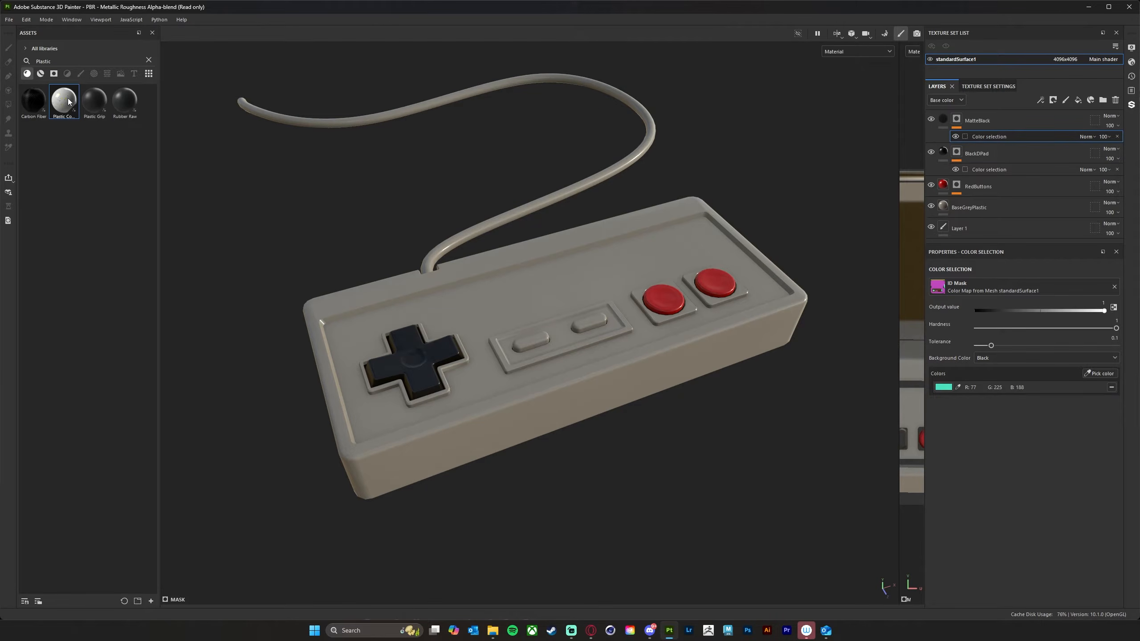
{"action": "left_click", "coordinate": [96, 99]}
{"action": "left_click_drag", "start_coordinate": [98, 101], "coordinate": [546, 291]}
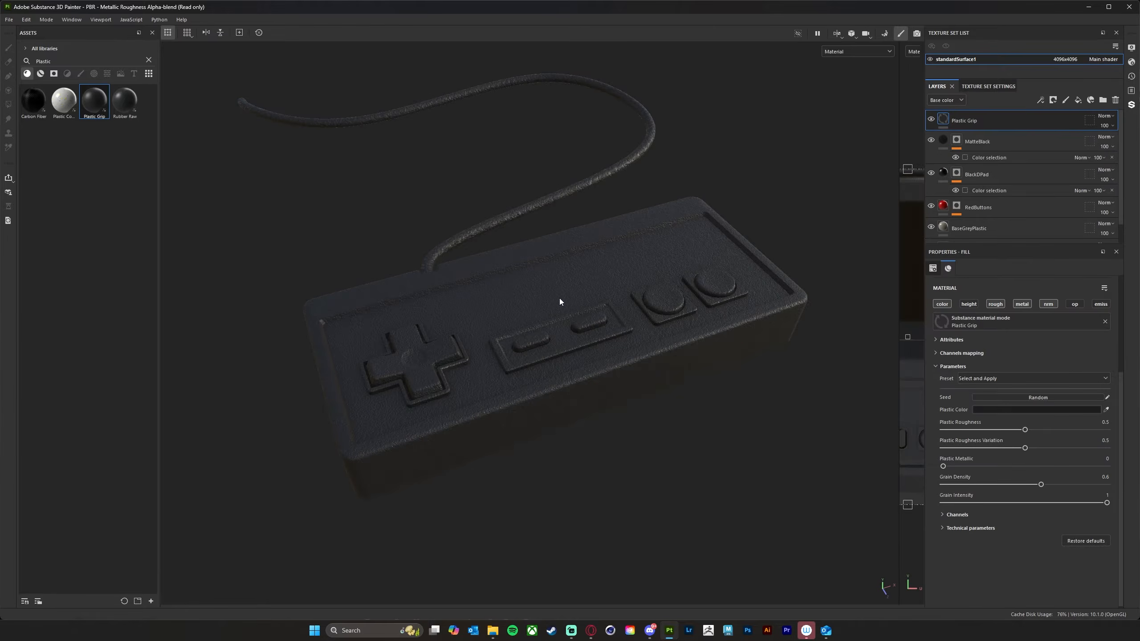
- Set the Plastic Grip layer's UV tiling to 2.95 for a finer grain
{"action": "left_click_drag", "start_coordinate": [751, 553], "coordinate": [682, 447], "text": "alt"}
{"action": "left_click_drag", "start_coordinate": [602, 497], "coordinate": [665, 493], "text": "alt"}
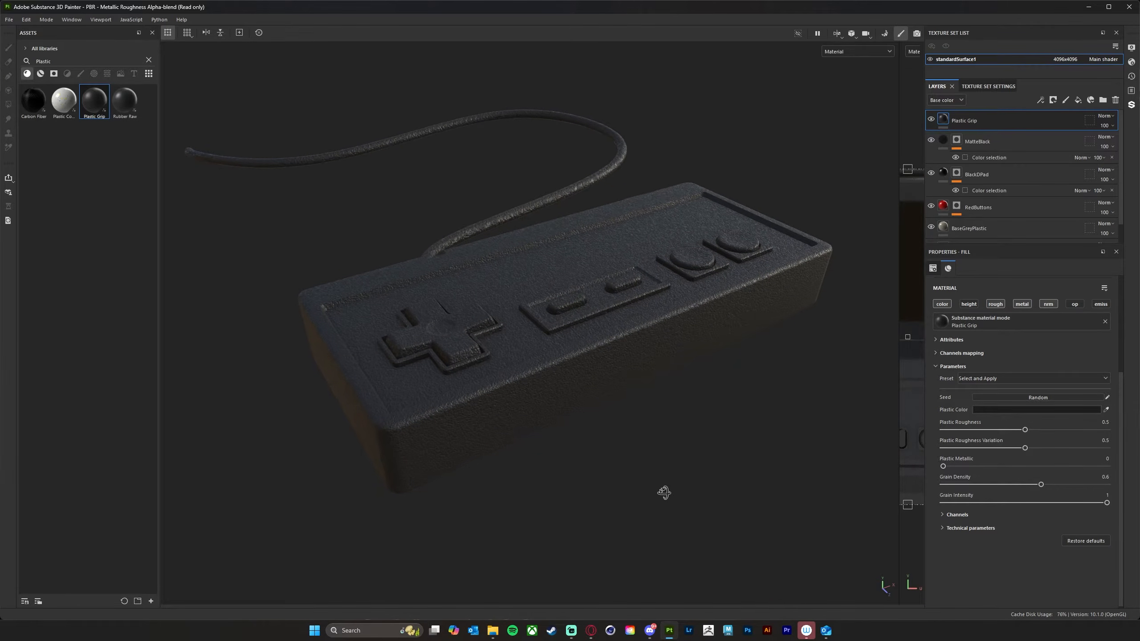
{"action": "scroll", "coordinate": [1037, 396], "scroll_direction": "up", "scroll_amount": 2}
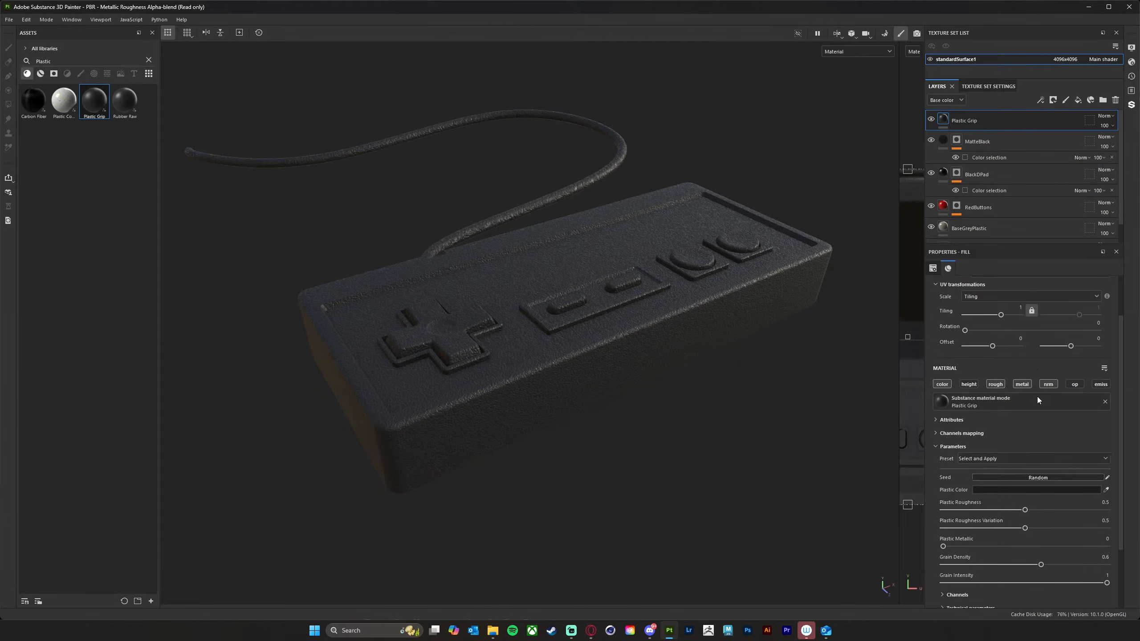
{"action": "scroll", "coordinate": [1037, 396], "scroll_direction": "up", "scroll_amount": 2}
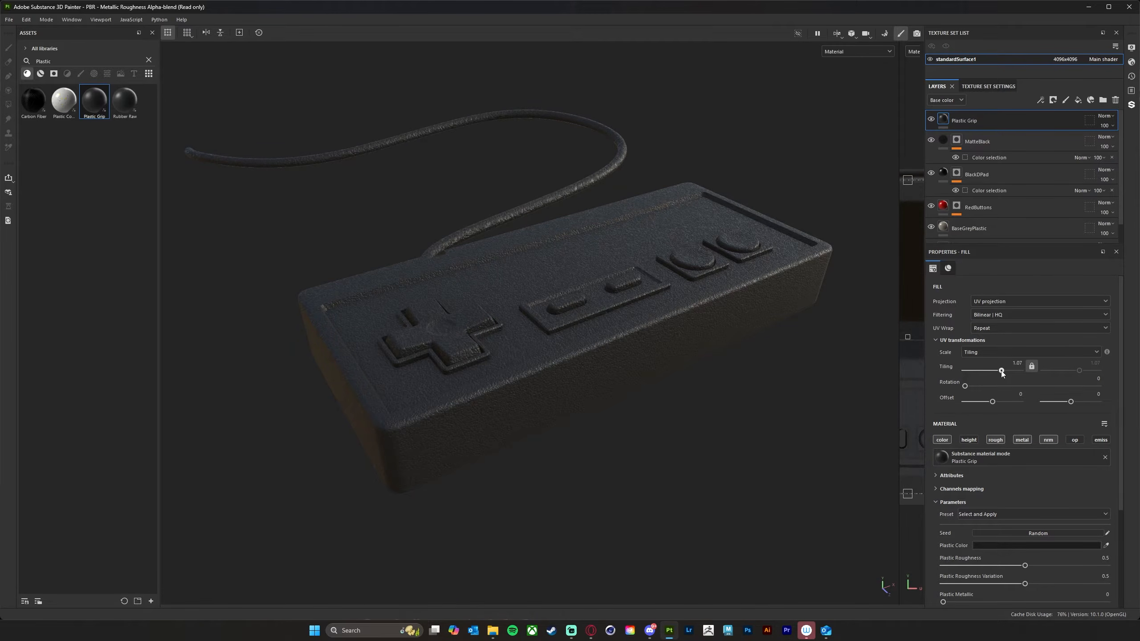
{"action": "left_click_drag", "start_coordinate": [1001, 371], "coordinate": [1004, 371]}
{"action": "left_click_drag", "start_coordinate": [634, 459], "coordinate": [603, 502], "text": "alt"}
{"action": "right_click_drag", "start_coordinate": [604, 501], "coordinate": [772, 471], "text": "alt"}
{"action": "mouse_move", "coordinate": [638, 449]}
{"action": "left_mouse_down", "text": "alt"}
{"action": "mouse_move", "coordinate": [830, 385]}
{"action": "mouse_move", "coordinate": [772, 407]}
{"action": "mouse_move", "coordinate": [792, 436]}
{"action": "mouse_move", "coordinate": [782, 405]}
{"action": "left_mouse_up", "text": "alt"}
{"action": "left_click_drag", "start_coordinate": [1005, 373], "coordinate": [1006, 373]}
{"action": "left_click_drag", "start_coordinate": [791, 462], "coordinate": [700, 453], "text": "alt"}
{"action": "right_click_drag", "start_coordinate": [700, 453], "coordinate": [625, 442], "text": "alt"}
{"action": "left_click_drag", "start_coordinate": [626, 442], "coordinate": [593, 471], "text": "alt"}
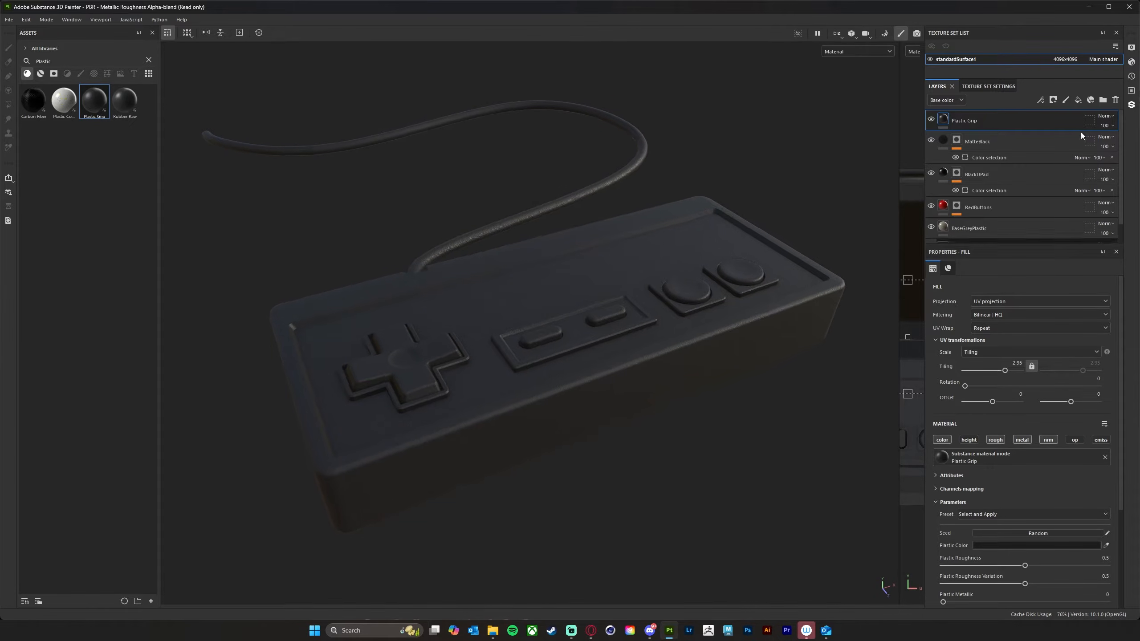
- Mask the Plastic Grip layer with a color selection using the recessed faceplate's brown ID color
{"action": "left_click", "coordinate": [1053, 101]}
{"action": "left_click", "coordinate": [1111, 144]}
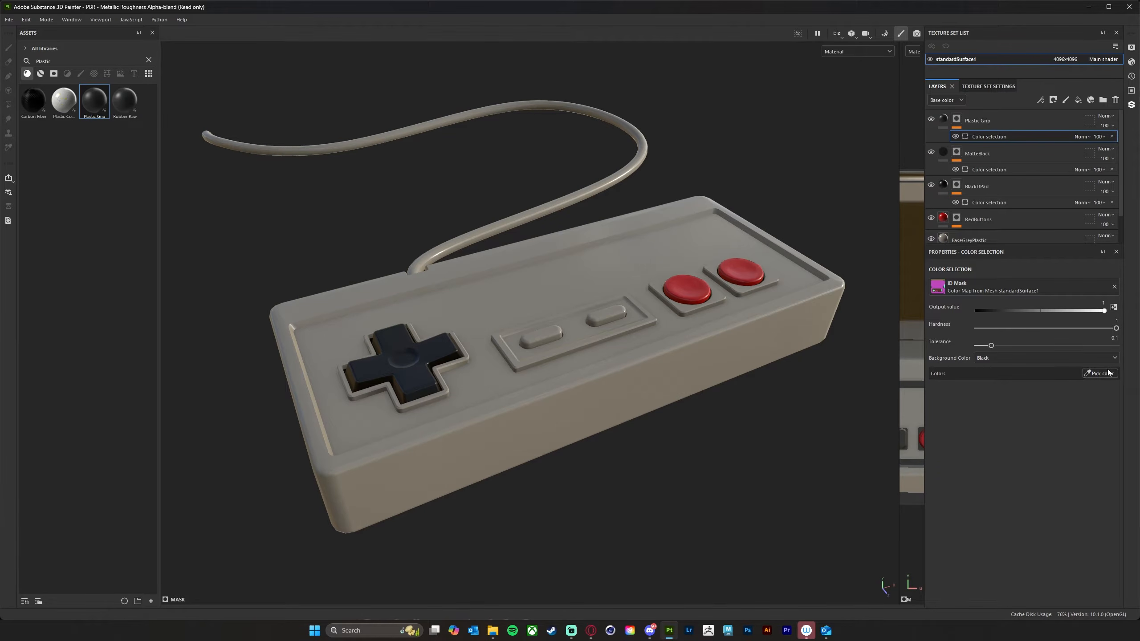
{"action": "left_click", "coordinate": [1099, 374]}
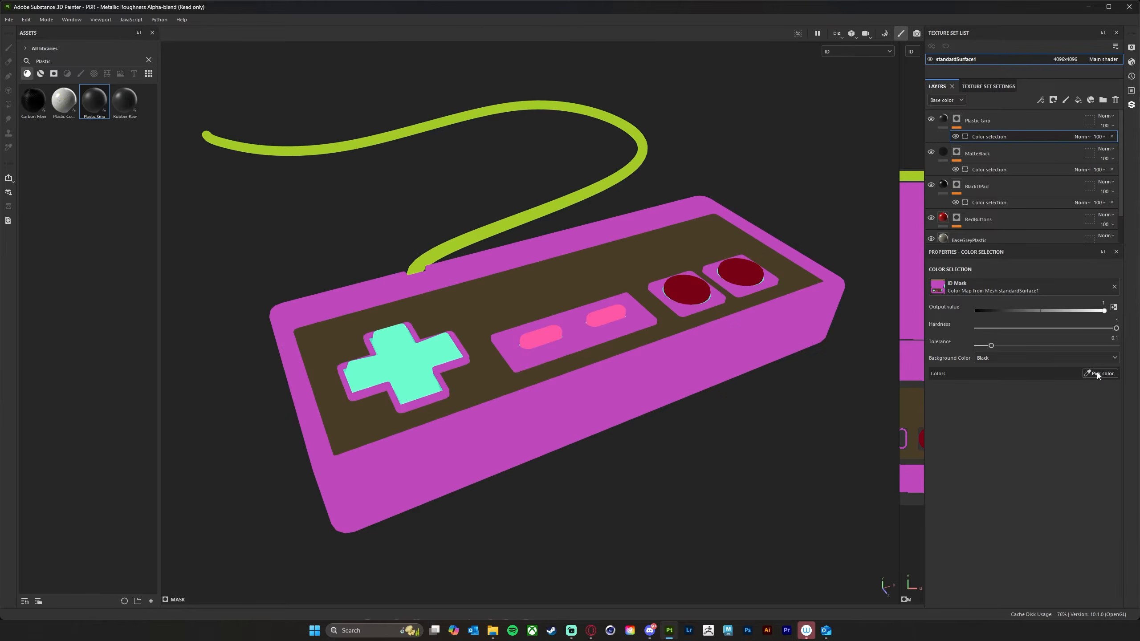
{"action": "left_click", "coordinate": [626, 257]}
{"action": "left_click_drag", "start_coordinate": [682, 527], "coordinate": [716, 506], "text": "alt"}
{"action": "left_click_drag", "start_coordinate": [768, 479], "coordinate": [697, 449], "text": "alt"}
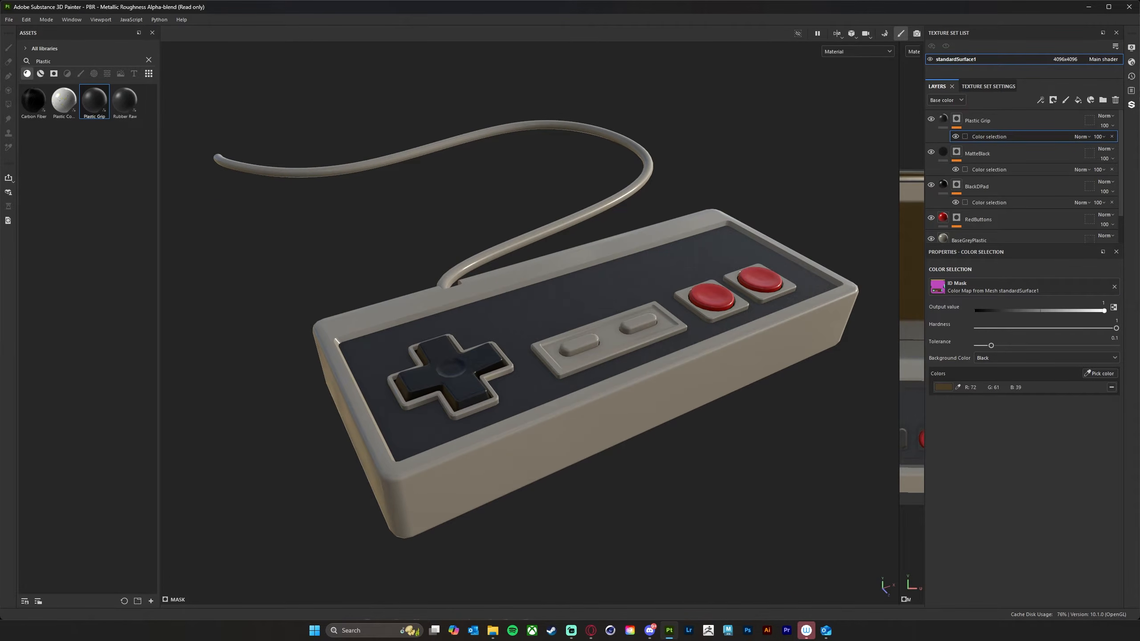
- Search the material assets for Rubber and apply the Rubber Raw material to the controller as a new top layer
{"action": "double_click", "coordinate": [37, 61]}
{"action": "type", "text": "Rubber"}
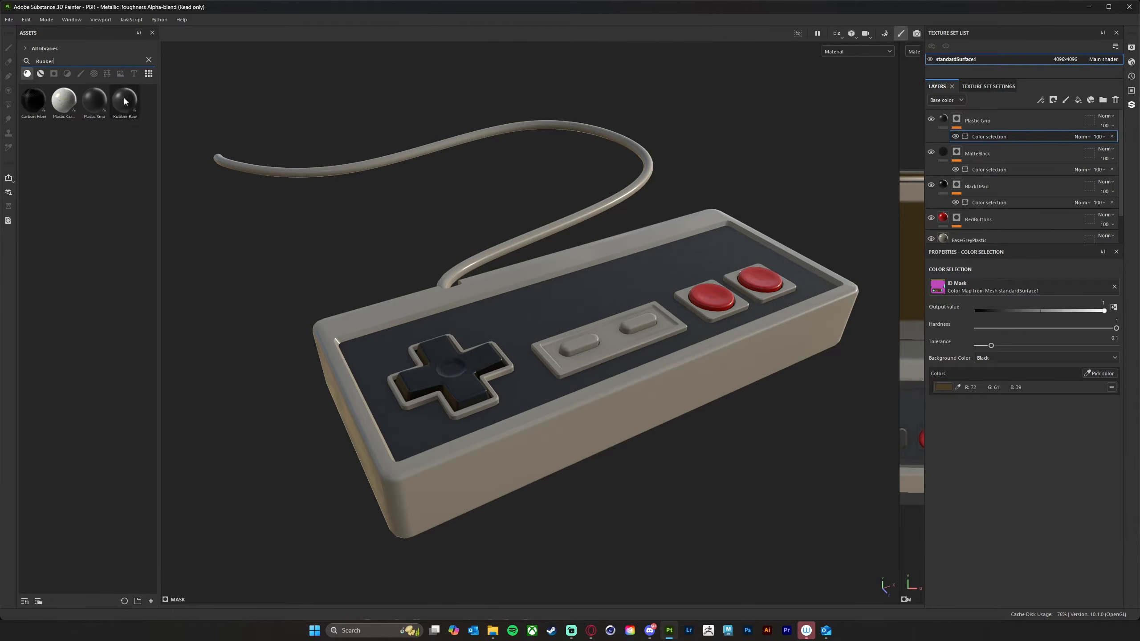
{"action": "mouse_move", "coordinate": [125, 101]}
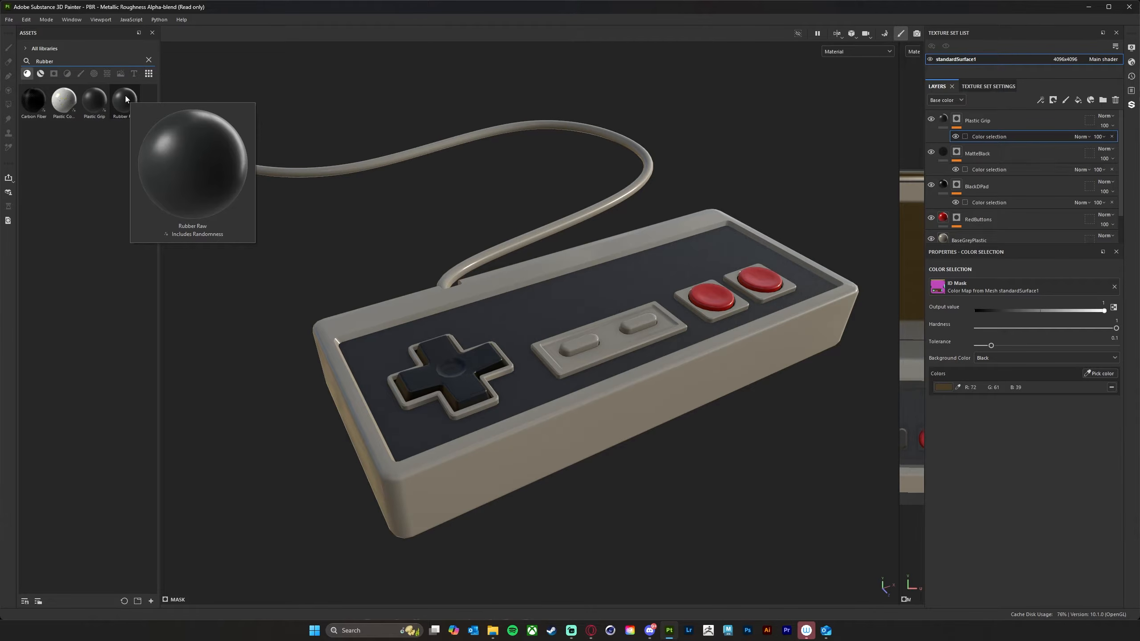
{"action": "left_click_drag", "start_coordinate": [121, 102], "coordinate": [585, 299]}
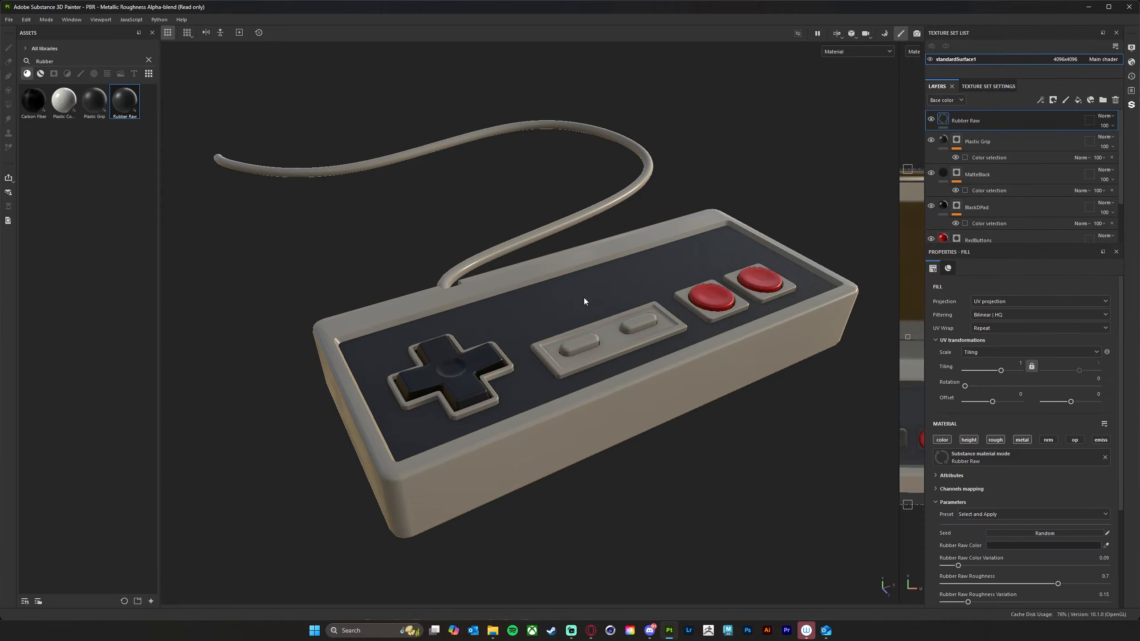
- Examine the Rubber Raw surface up close around the two center buttons and D-pad, and bring its material parameters into view
{"action": "left_click_drag", "start_coordinate": [732, 489], "coordinate": [700, 476], "text": "alt"}
{"action": "scroll", "coordinate": [529, 388], "scroll_direction": "up", "scroll_amount": 4}
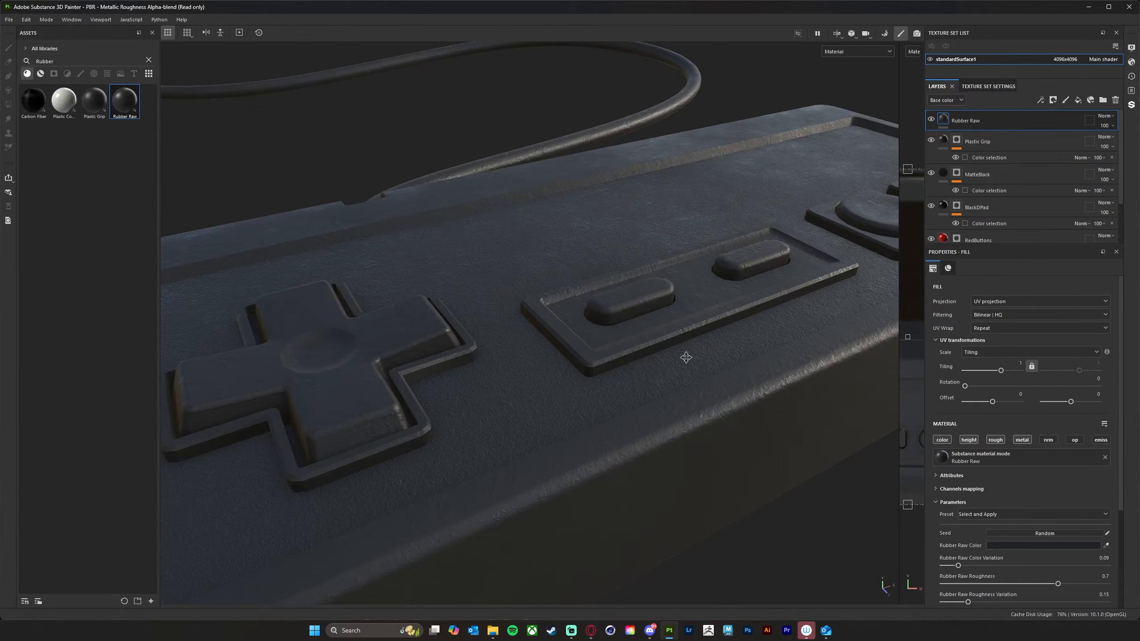
{"action": "middle_click_drag", "start_coordinate": [687, 358], "coordinate": [657, 374], "text": "alt"}
{"action": "right_click_drag", "start_coordinate": [657, 374], "coordinate": [689, 380], "text": "alt"}
{"action": "left_click_drag", "start_coordinate": [688, 380], "coordinate": [713, 385], "text": "alt"}
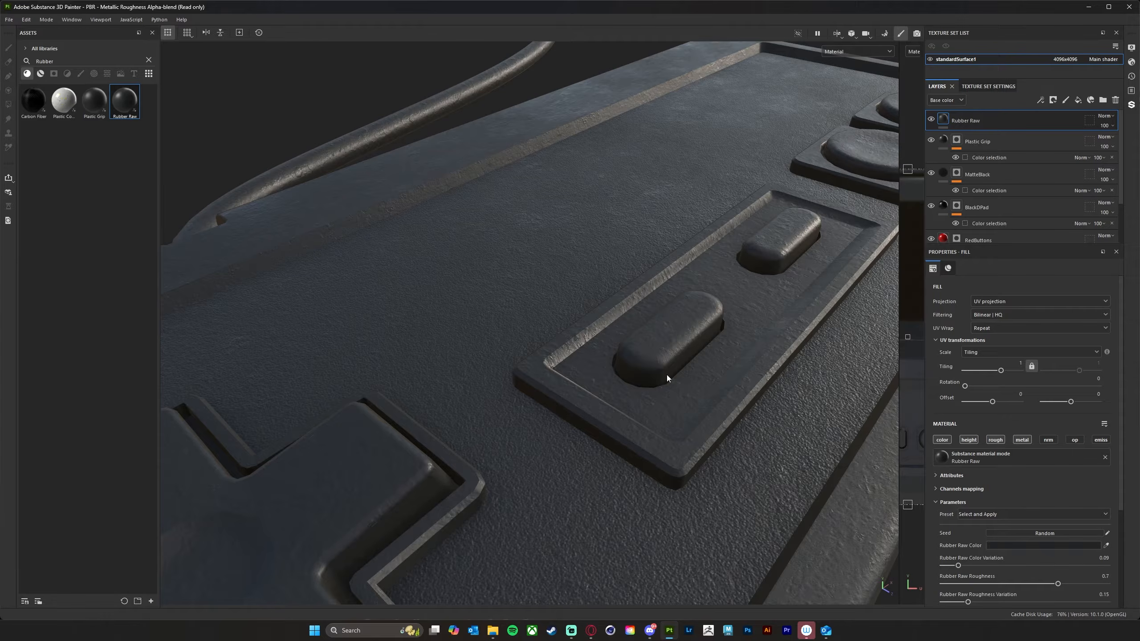
{"action": "middle_click_drag", "start_coordinate": [670, 372], "coordinate": [707, 336], "text": "alt"}
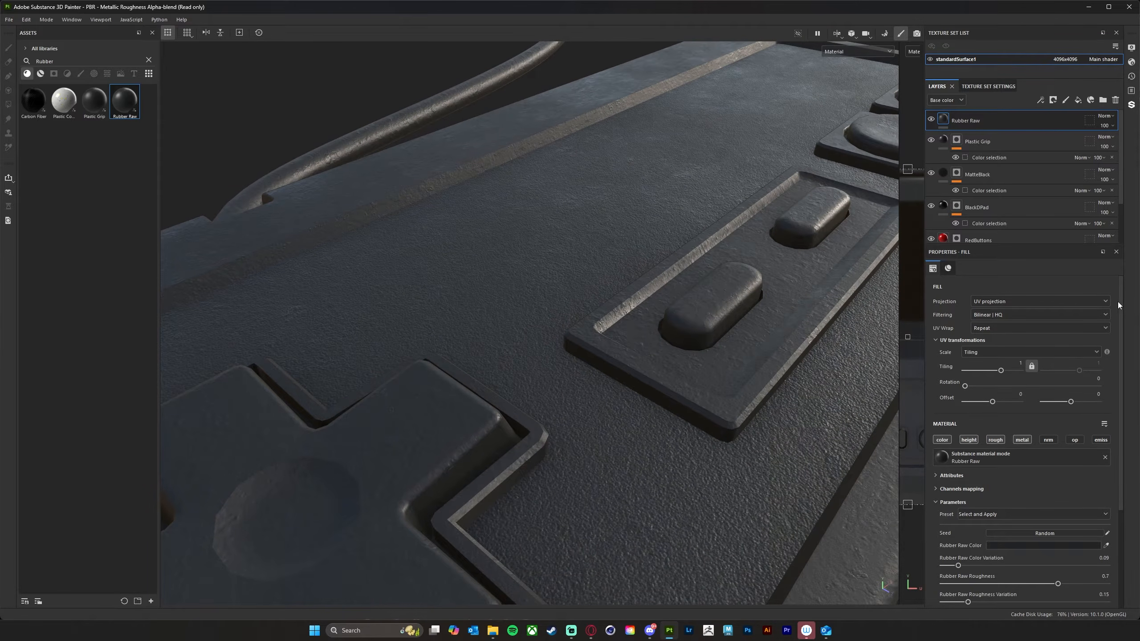
{"action": "left_click_drag", "start_coordinate": [1119, 305], "coordinate": [1139, 397]}
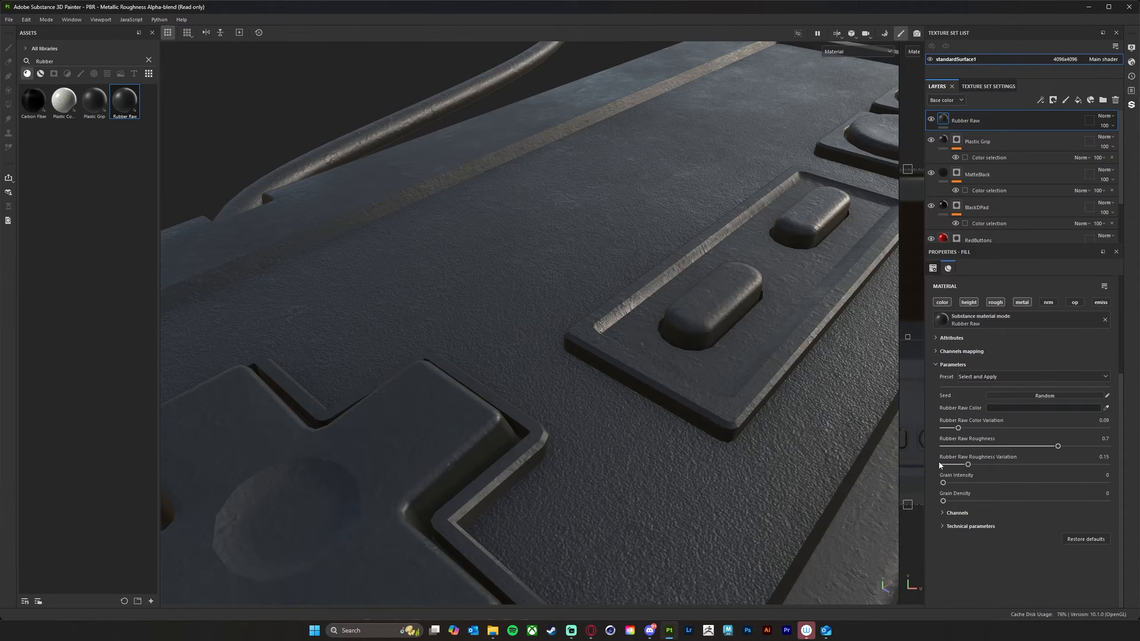
- Set the Rubber Raw material's roughness to 0.82 and its roughness variation to 0.14
{"action": "mouse_move", "coordinate": [969, 465]}
{"action": "left_mouse_down"}
{"action": "mouse_move", "coordinate": [929, 465]}
{"action": "mouse_move", "coordinate": [967, 466]}
{"action": "left_mouse_up"}
{"action": "left_click_drag", "start_coordinate": [1058, 447], "coordinate": [991, 445]}
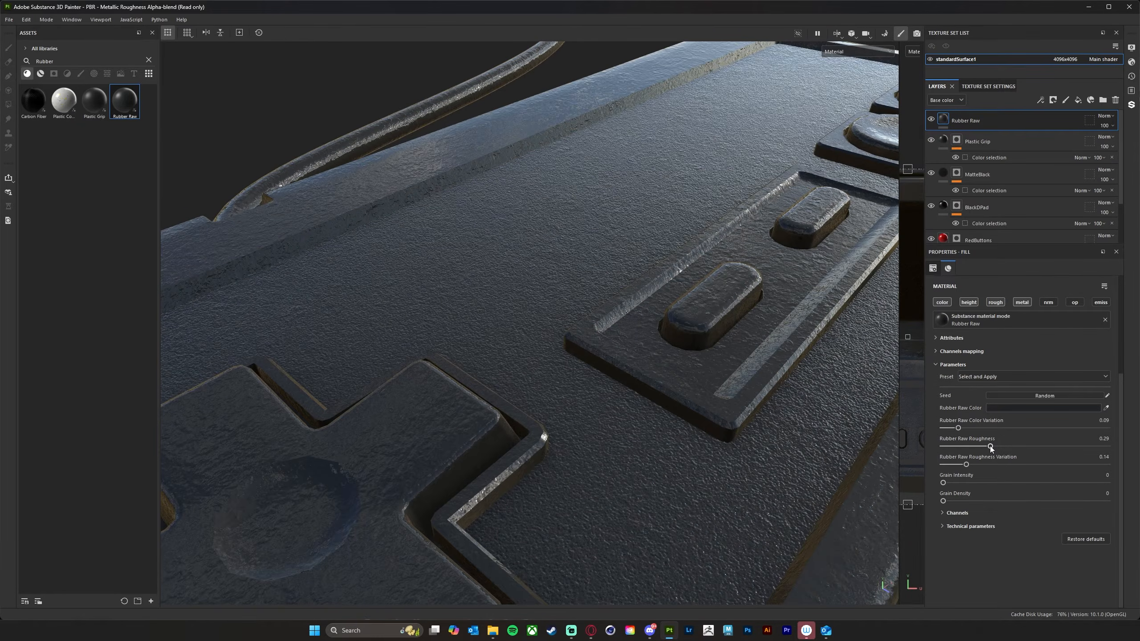
{"action": "left_click_drag", "start_coordinate": [990, 447], "coordinate": [1073, 458]}
{"action": "left_click", "coordinate": [1091, 447]}
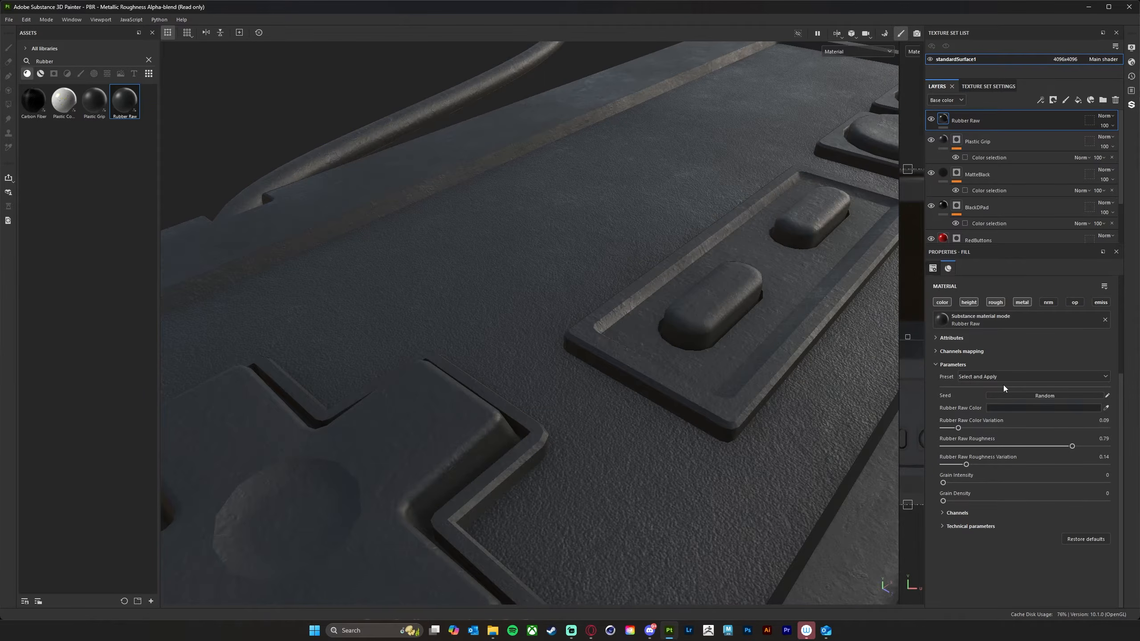
{"action": "left_click_drag", "start_coordinate": [1072, 448], "coordinate": [1078, 446]}
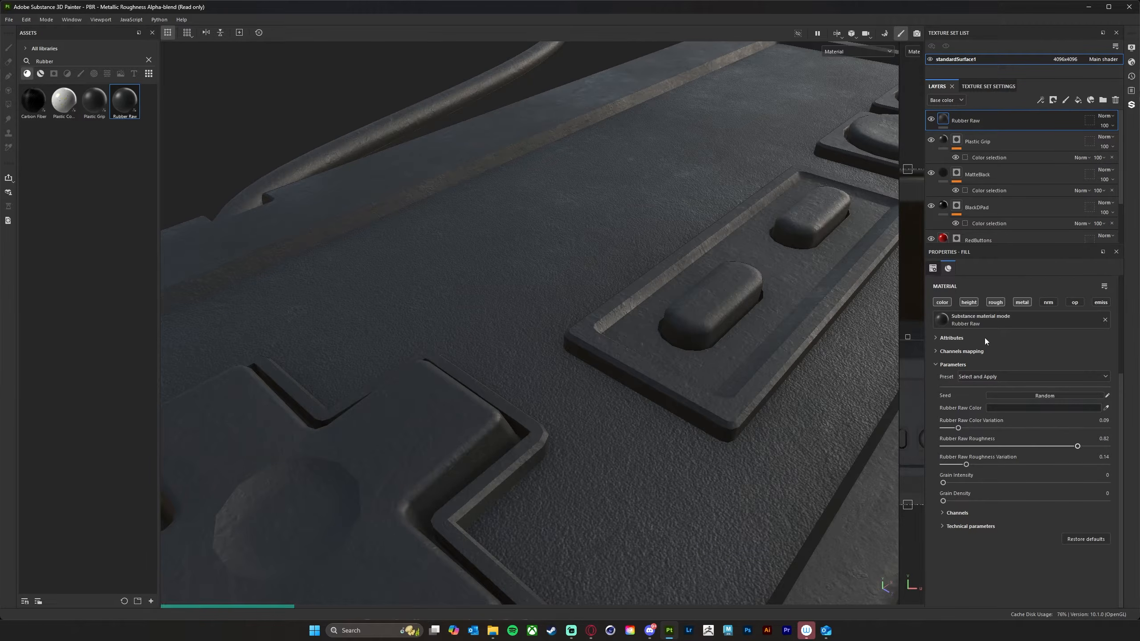
{"action": "left_click", "coordinate": [937, 352]}
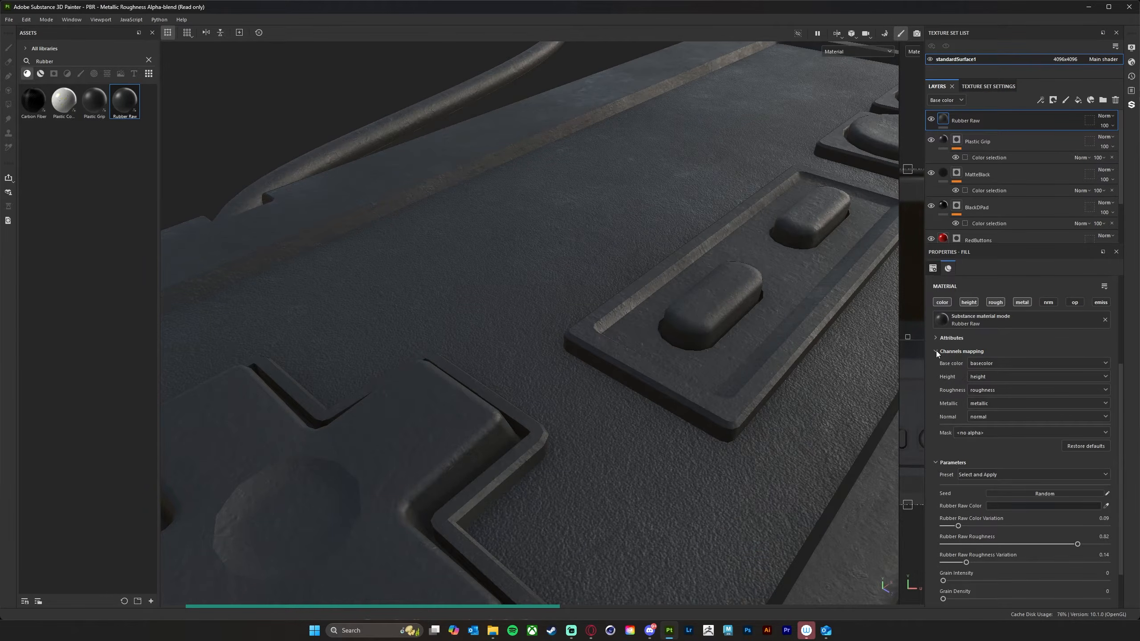
{"action": "left_click", "coordinate": [936, 352]}
{"action": "left_click", "coordinate": [934, 338]}
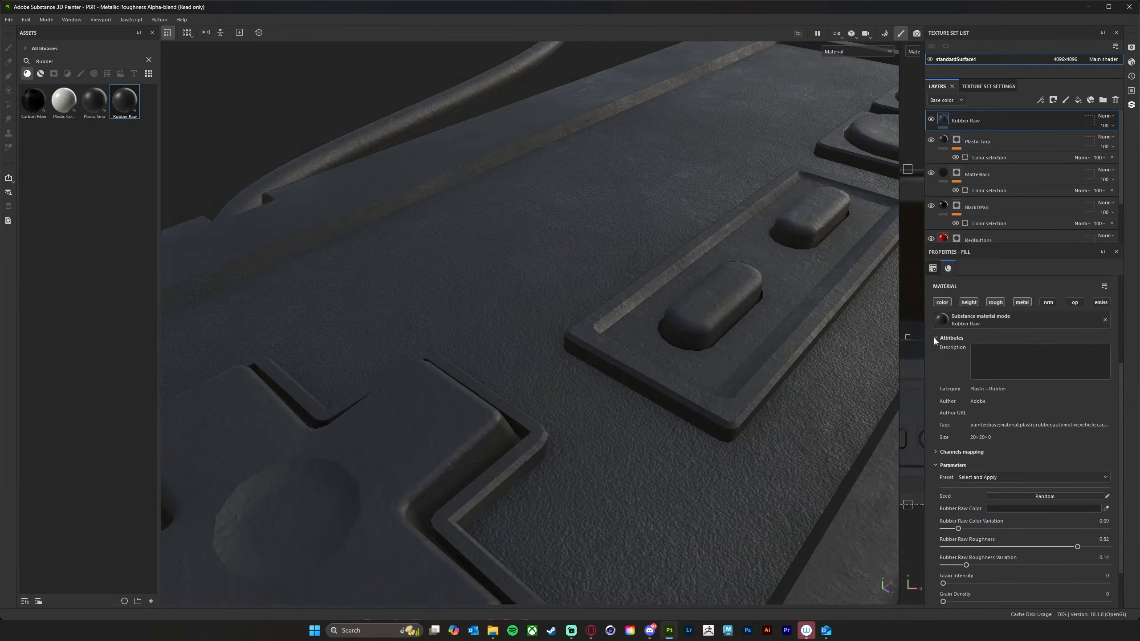
{"action": "left_click", "coordinate": [934, 339]}
- Lower the Rubber Raw layer's UV tiling to 0, checking the surface across the whole controller
{"action": "scroll", "coordinate": [1026, 362], "scroll_direction": "up", "scroll_amount": 3}
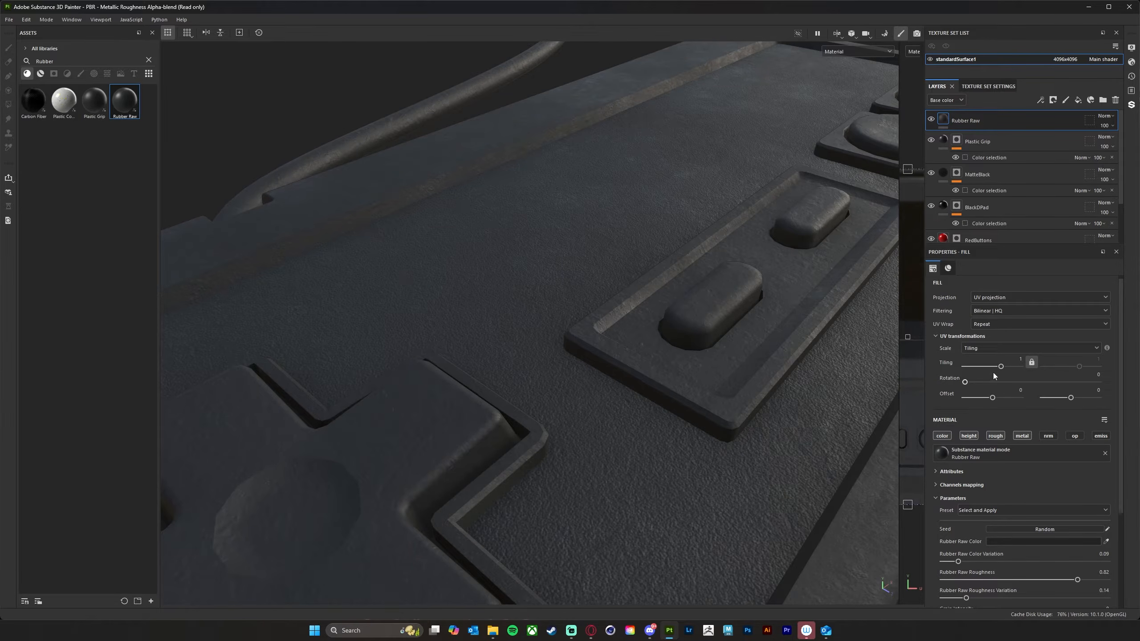
{"action": "mouse_move", "coordinate": [1000, 367]}
{"action": "left_mouse_down"}
{"action": "mouse_move", "coordinate": [1024, 371]}
{"action": "mouse_move", "coordinate": [996, 375]}
{"action": "left_mouse_up"}
{"action": "left_click_drag", "start_coordinate": [786, 439], "coordinate": [819, 447], "text": "alt"}
{"action": "left_click_drag", "start_coordinate": [992, 367], "coordinate": [995, 367]}
{"action": "left_click_drag", "start_coordinate": [831, 418], "coordinate": [741, 481], "text": "alt"}
{"action": "right_click_drag", "start_coordinate": [741, 481], "coordinate": [656, 460], "text": "alt"}
{"action": "right_click_drag", "start_coordinate": [423, 434], "coordinate": [555, 474], "text": "alt"}
{"action": "left_click_drag", "start_coordinate": [555, 474], "coordinate": [629, 416], "text": "alt"}
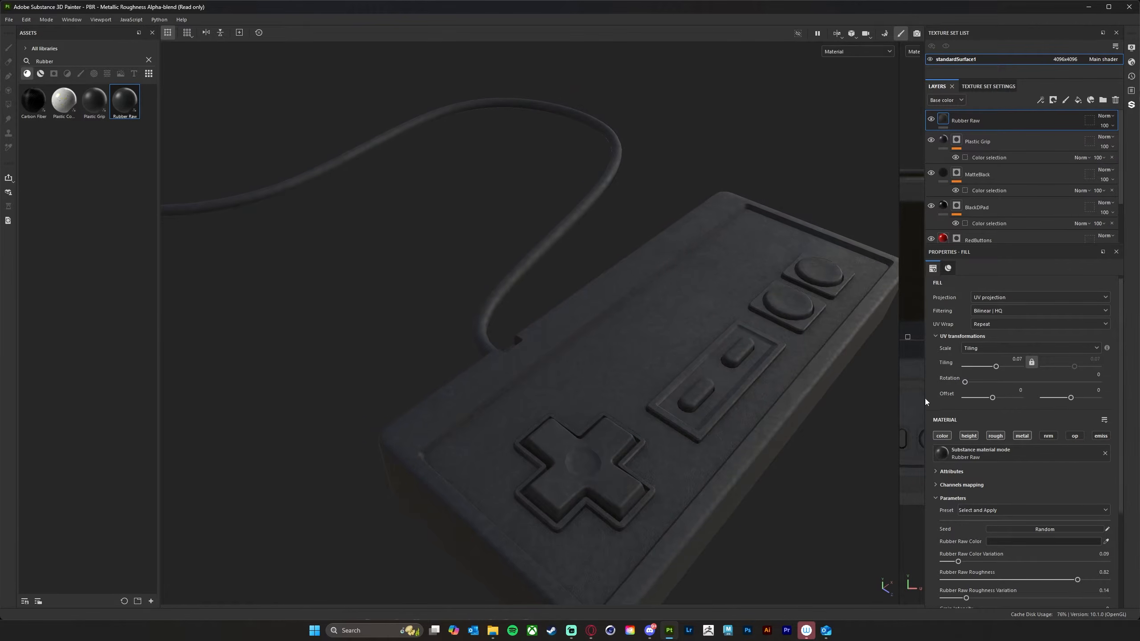
{"action": "left_click_drag", "start_coordinate": [996, 368], "coordinate": [995, 368]}
{"action": "left_click_drag", "start_coordinate": [747, 535], "coordinate": [657, 478], "text": "alt"}
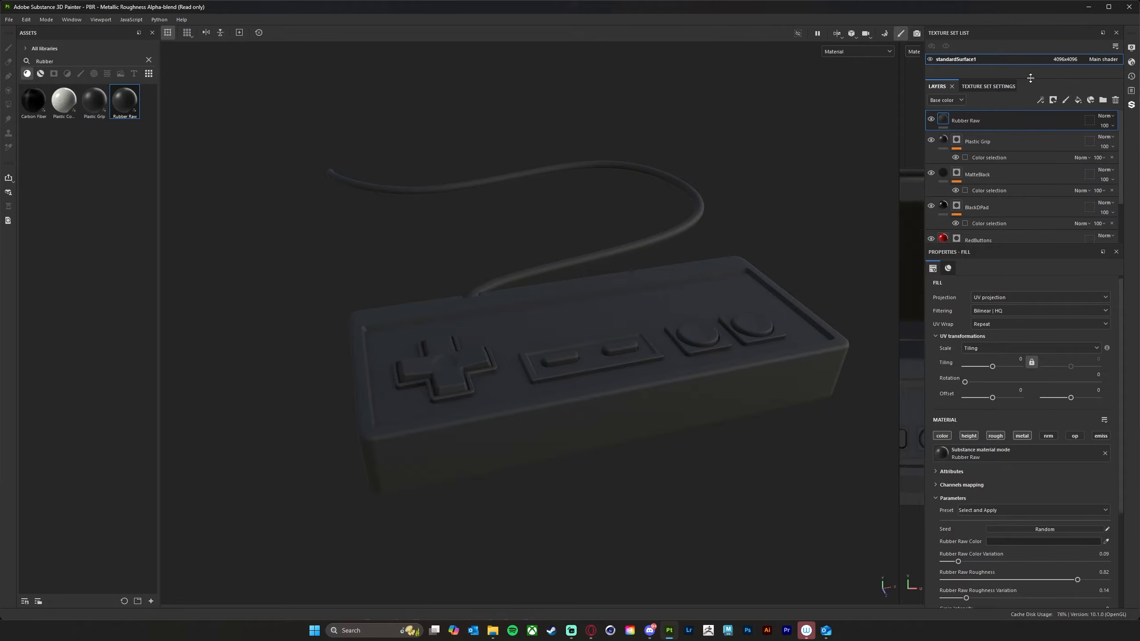
- Mask the Rubber Raw layer with a color selection using the pink center-button and green cable ID colors
{"action": "left_click", "coordinate": [1054, 99]}
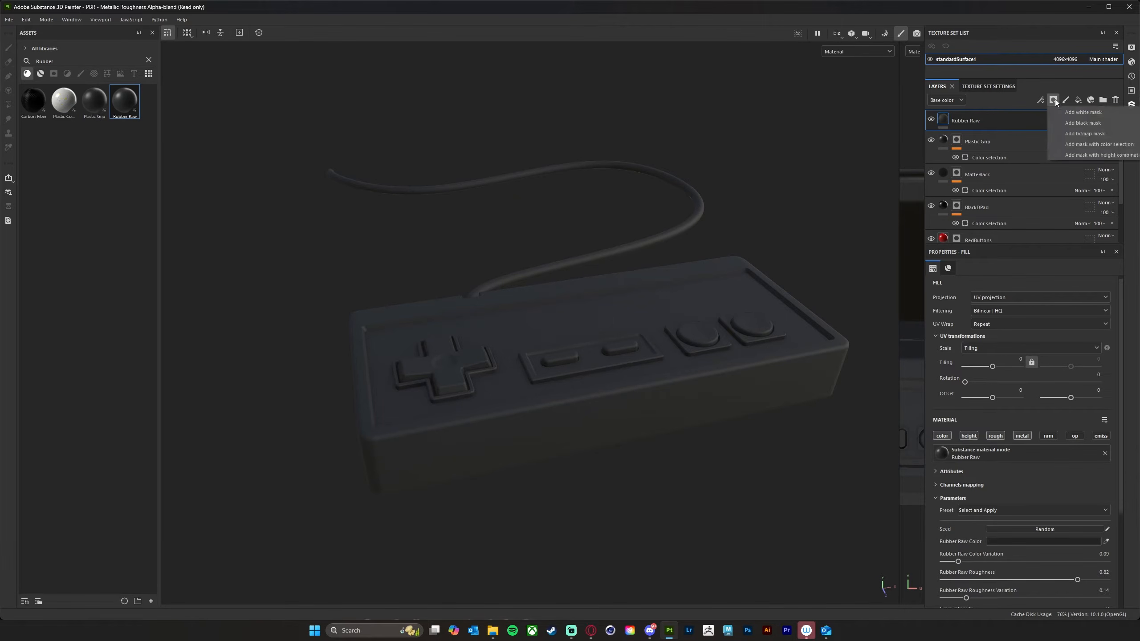
{"action": "left_click", "coordinate": [1080, 145]}
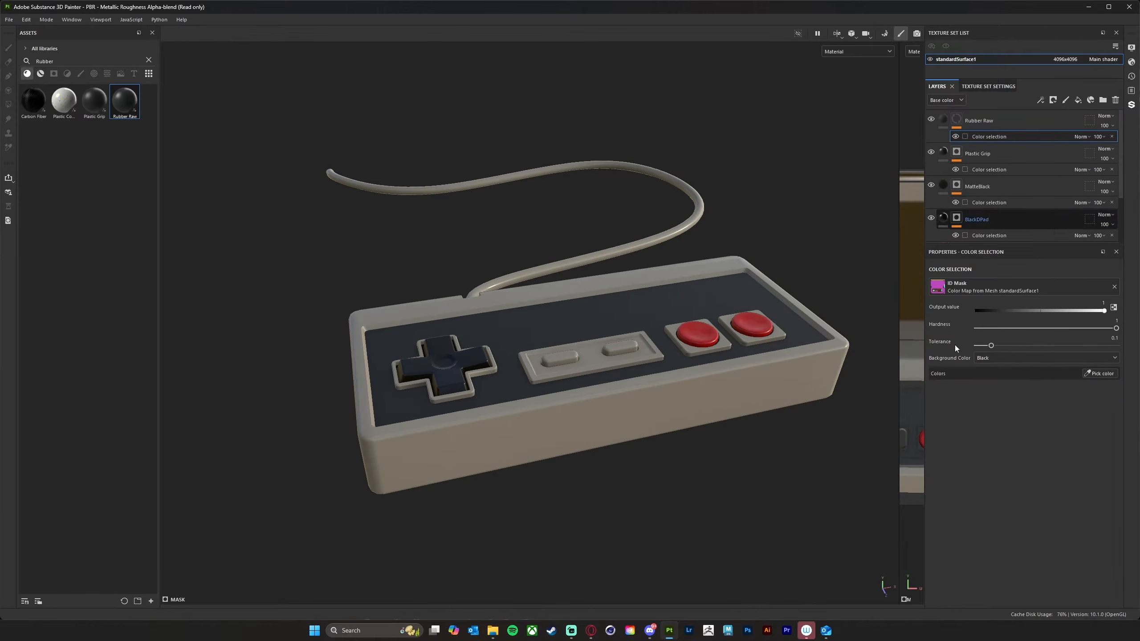
{"action": "left_click_drag", "start_coordinate": [643, 540], "coordinate": [822, 502], "text": "alt"}
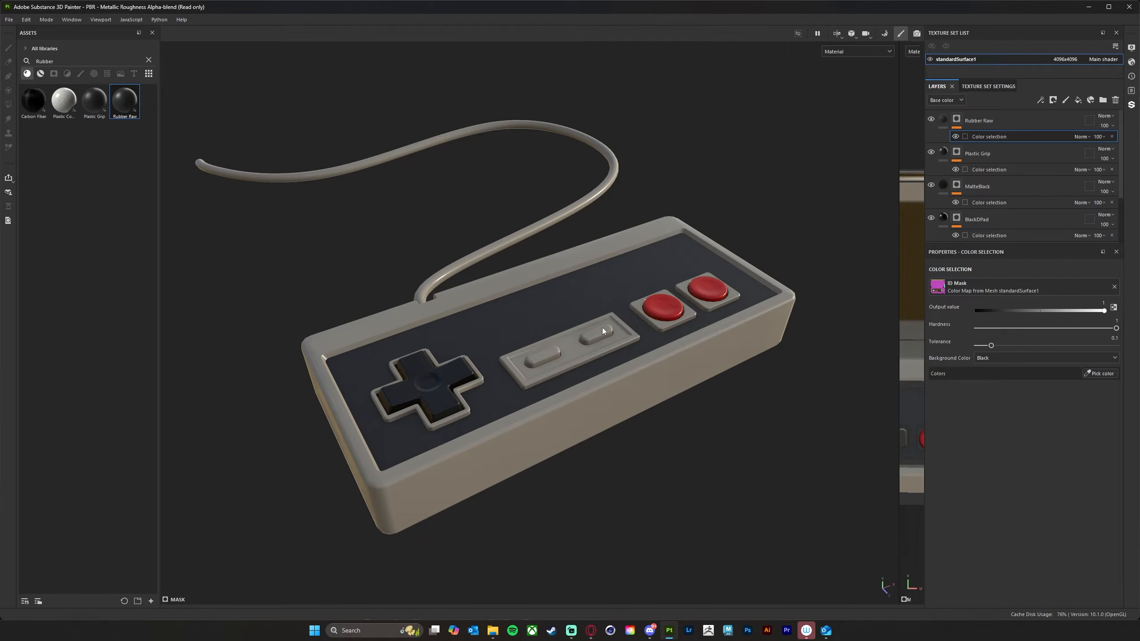
{"action": "left_click", "coordinate": [1101, 373]}
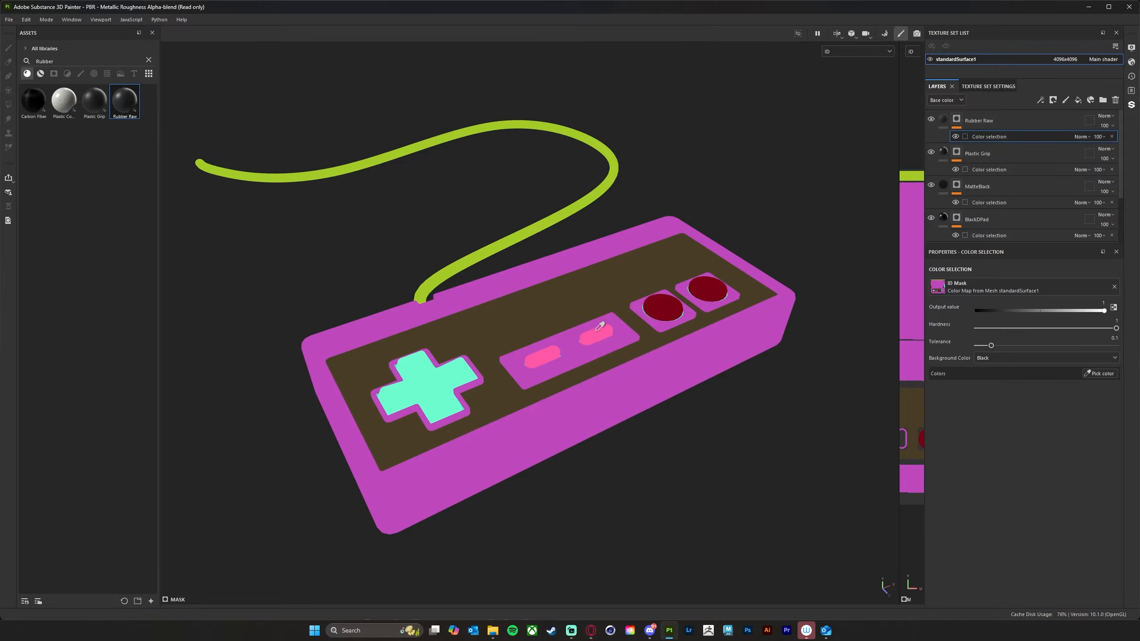
{"action": "left_click", "coordinate": [598, 332]}
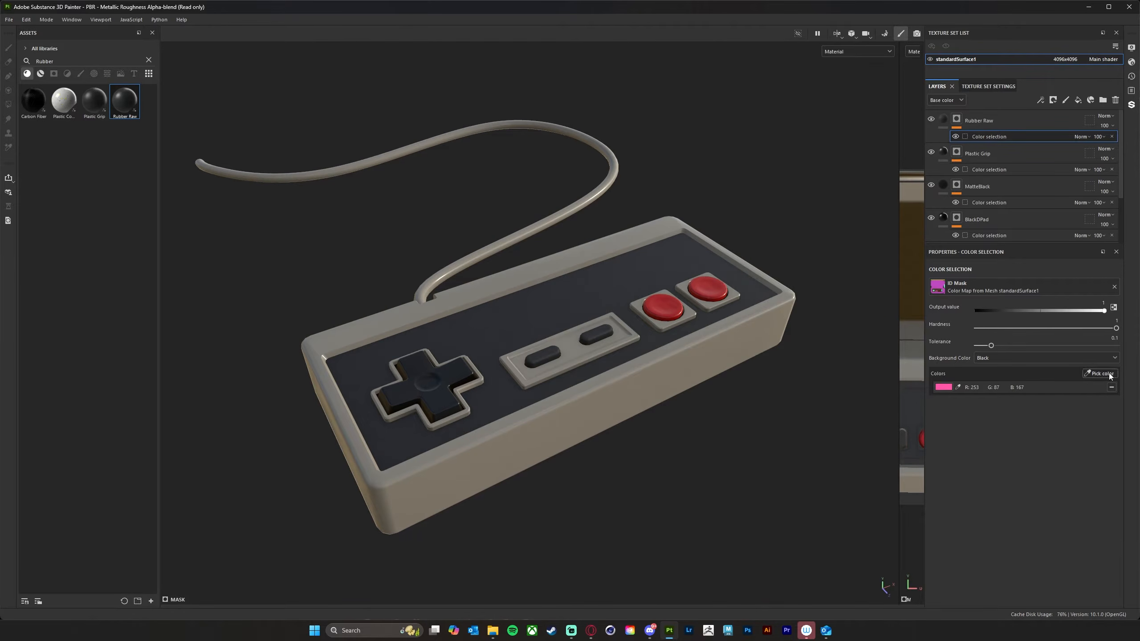
{"action": "left_click", "coordinate": [1099, 374]}
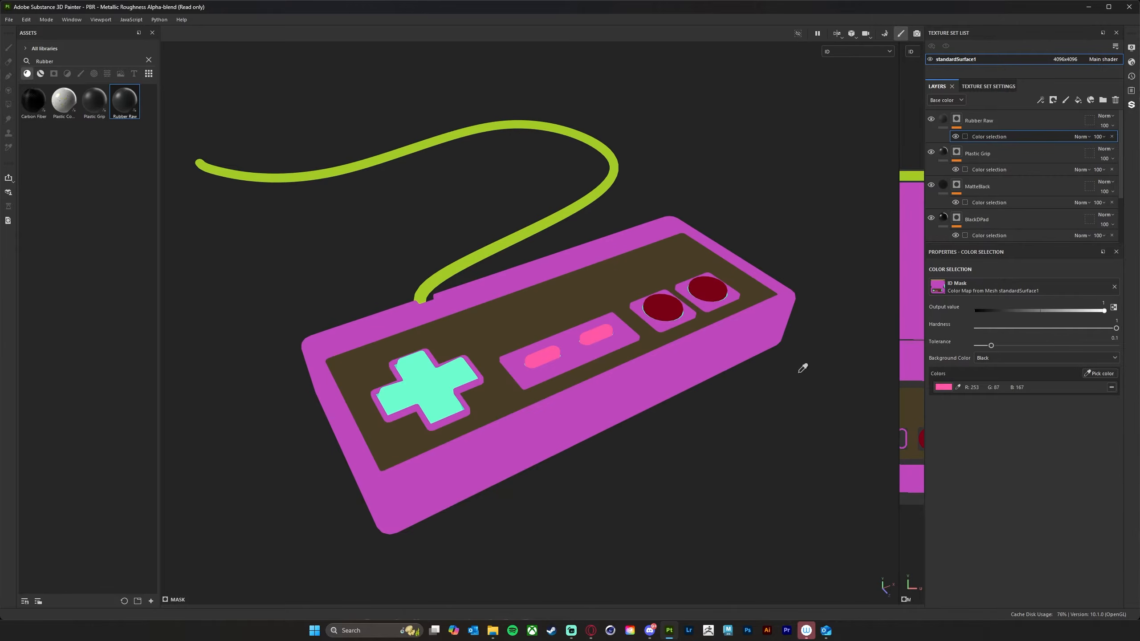
{"action": "left_click", "coordinate": [550, 216]}
{"action": "left_click_drag", "start_coordinate": [688, 512], "coordinate": [627, 467], "text": "alt"}
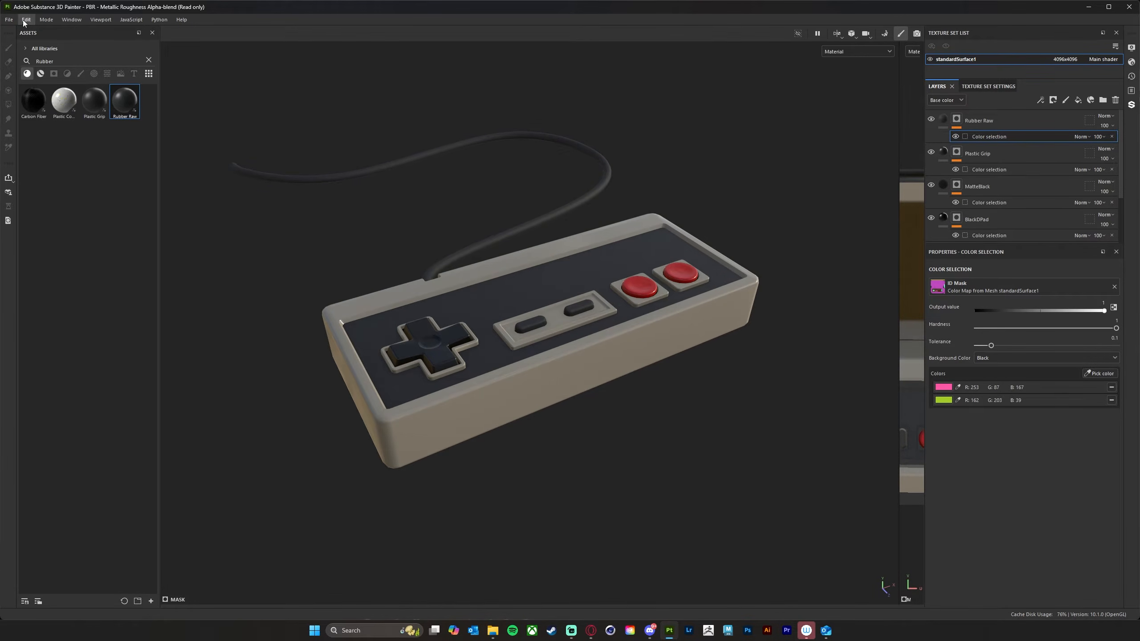
- Save the project as NESCOntroller in the Controller Project folder on the Desktop
{"action": "left_click", "coordinate": [9, 19]}
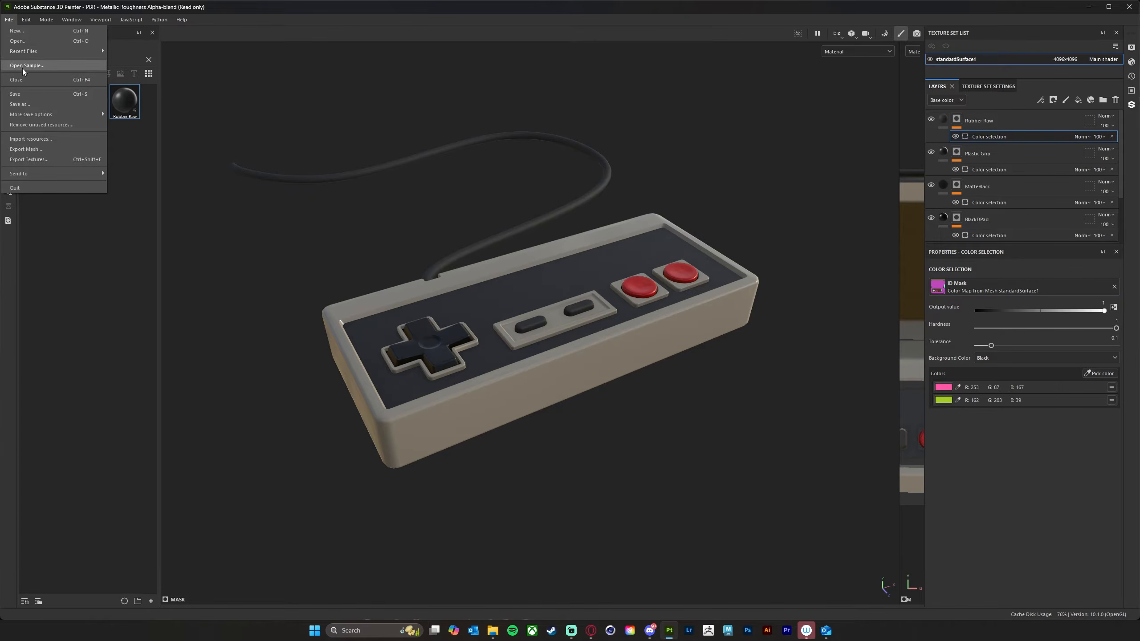
{"action": "left_click", "coordinate": [26, 105]}
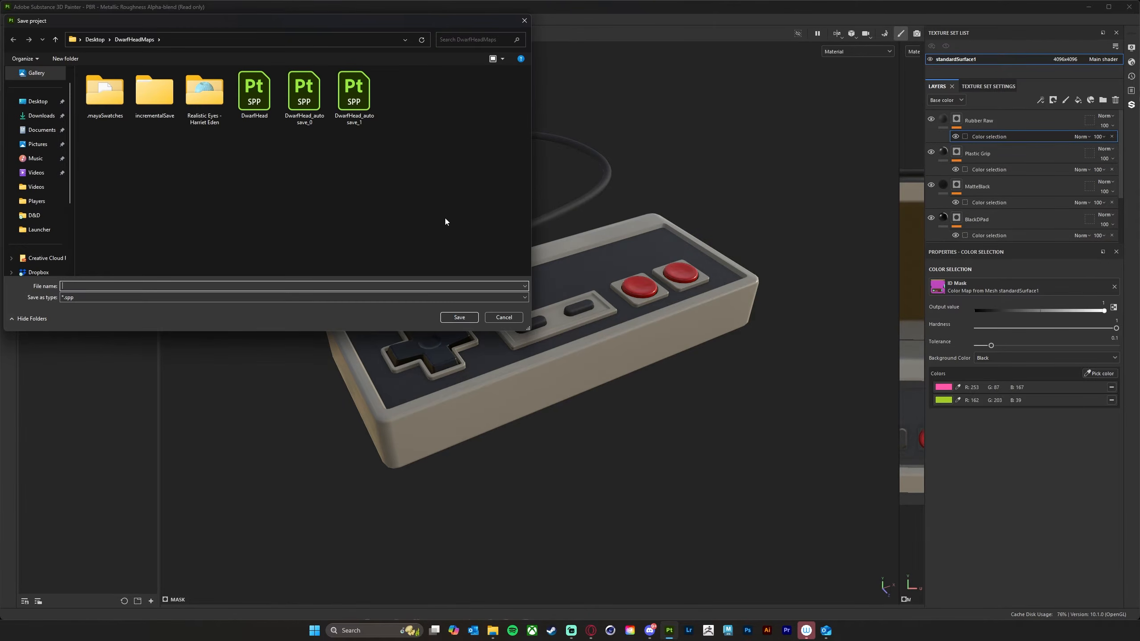
{"action": "left_click", "coordinate": [38, 102]}
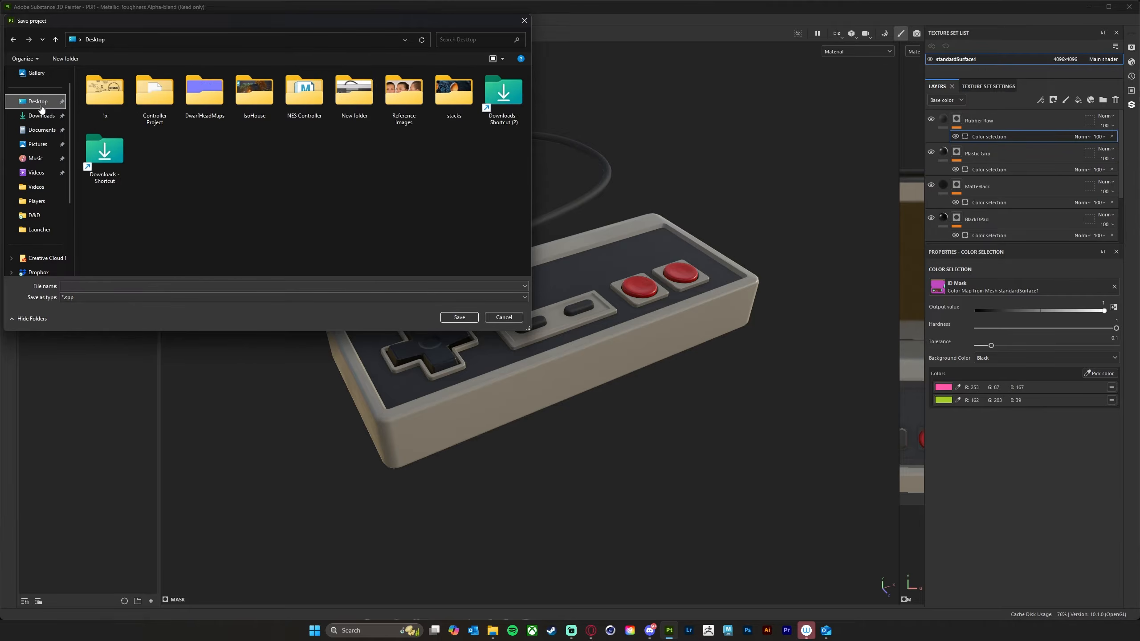
{"action": "double_click", "coordinate": [155, 94]}
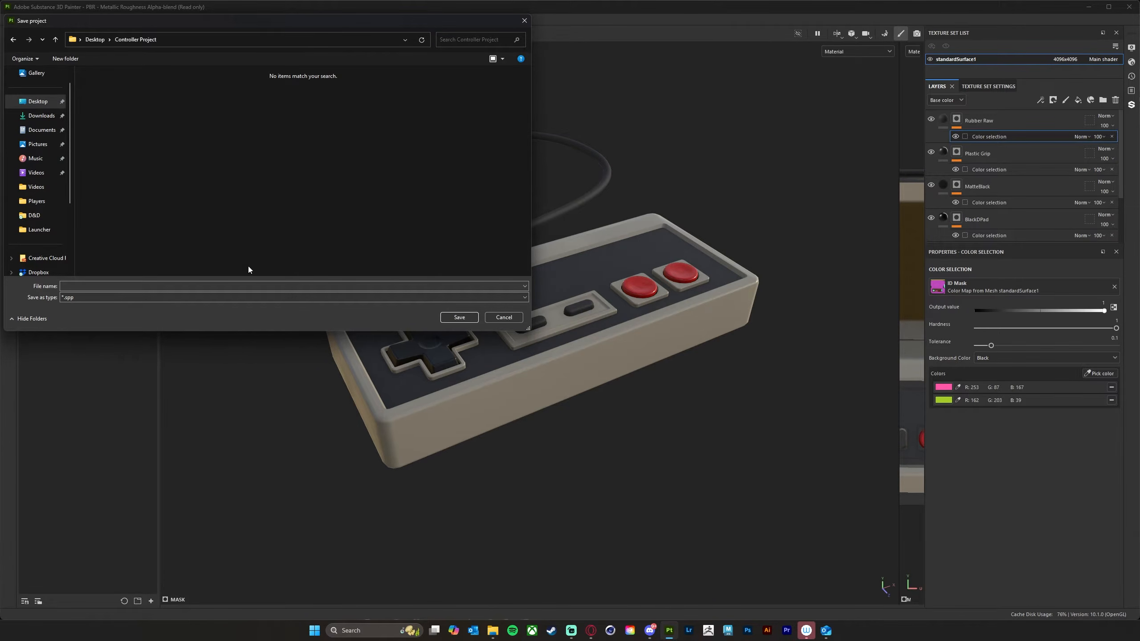
{"action": "left_click", "coordinate": [135, 289]}
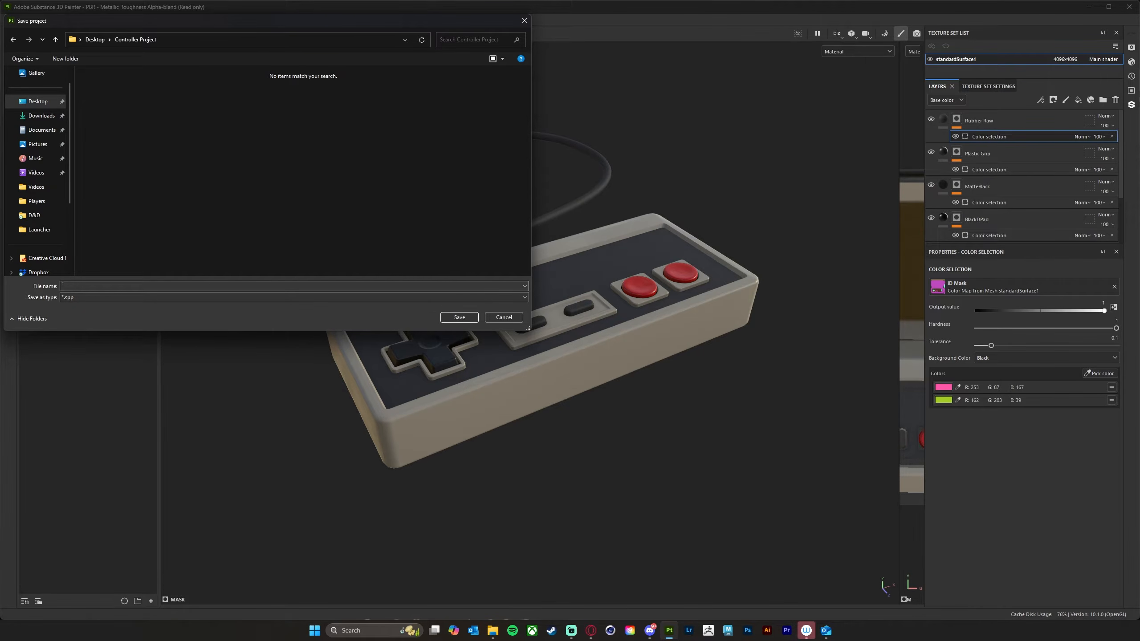
{"action": "type", "text": "NESCO"}
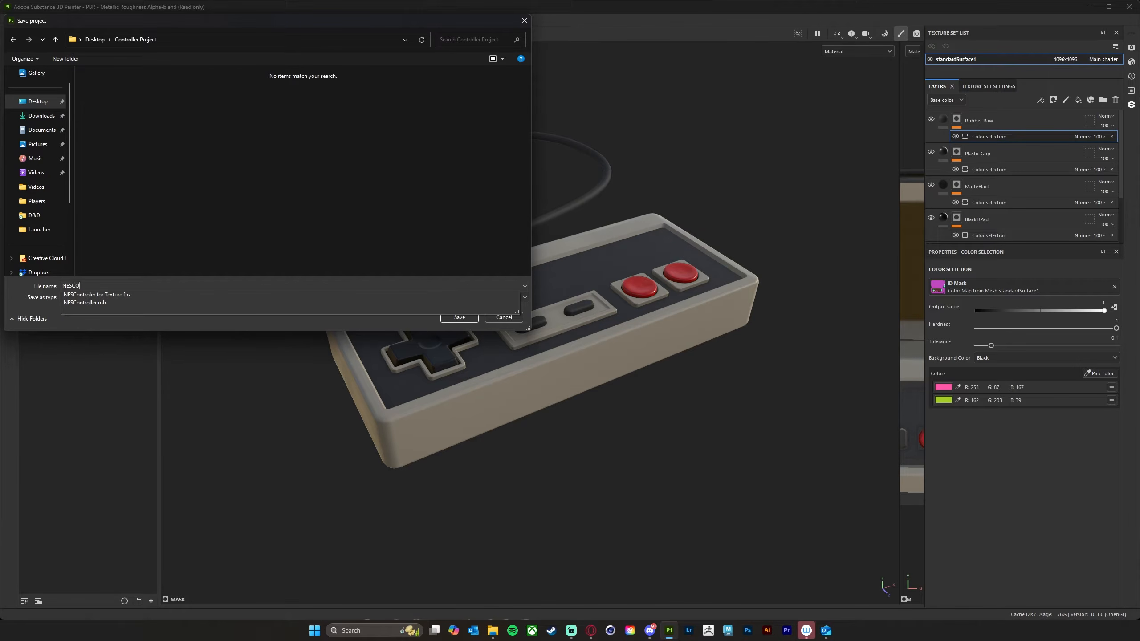
{"action": "type", "text": "ntroller"}
{"action": "left_click", "coordinate": [162, 327]}
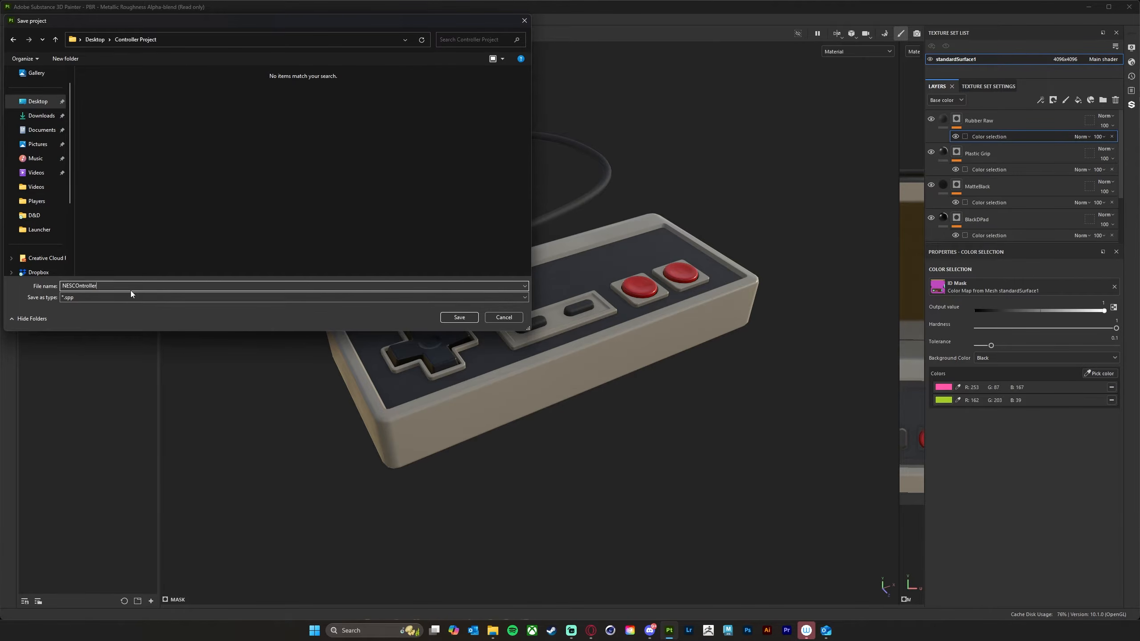
{"action": "left_click", "coordinate": [462, 318]}
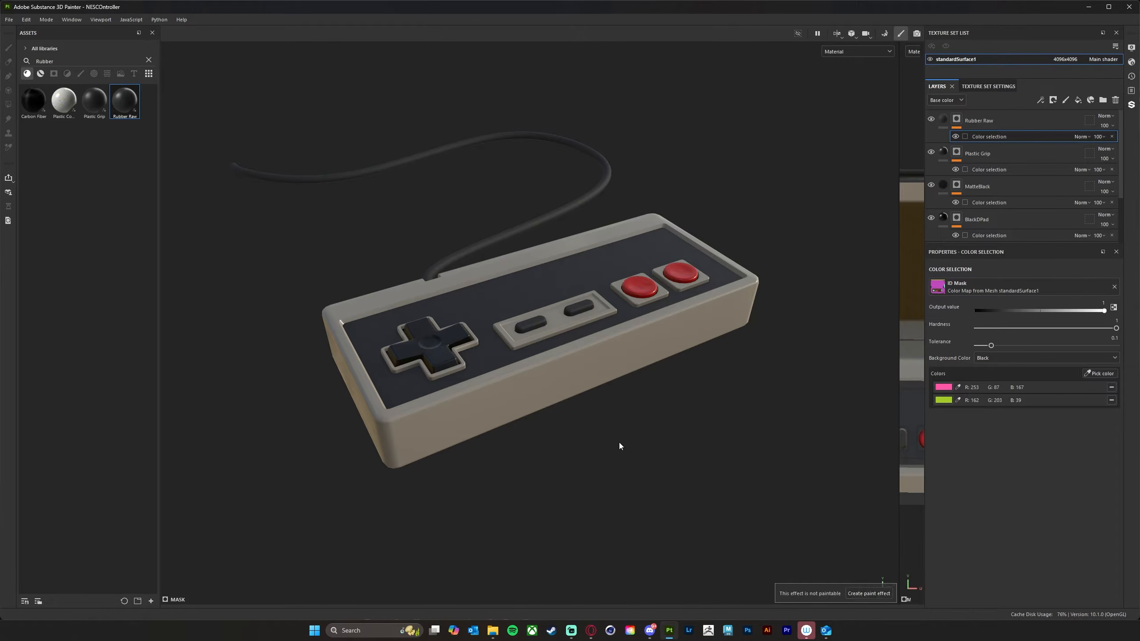
{"action": "mouse_move", "coordinate": [617, 449]}
{"action": "left_mouse_down", "text": "alt"}
{"action": "mouse_move", "coordinate": [601, 447]}
{"action": "mouse_move", "coordinate": [621, 426]}
{"action": "mouse_move", "coordinate": [619, 440]}
{"action": "mouse_move", "coordinate": [736, 390]}
{"action": "mouse_move", "coordinate": [614, 438]}
{"action": "left_mouse_up", "text": "alt"}
{"action": "right_click_drag", "start_coordinate": [614, 438], "coordinate": [692, 455], "text": "alt"}
{"action": "left_click_drag", "start_coordinate": [515, 332], "coordinate": [538, 279], "text": "alt"}
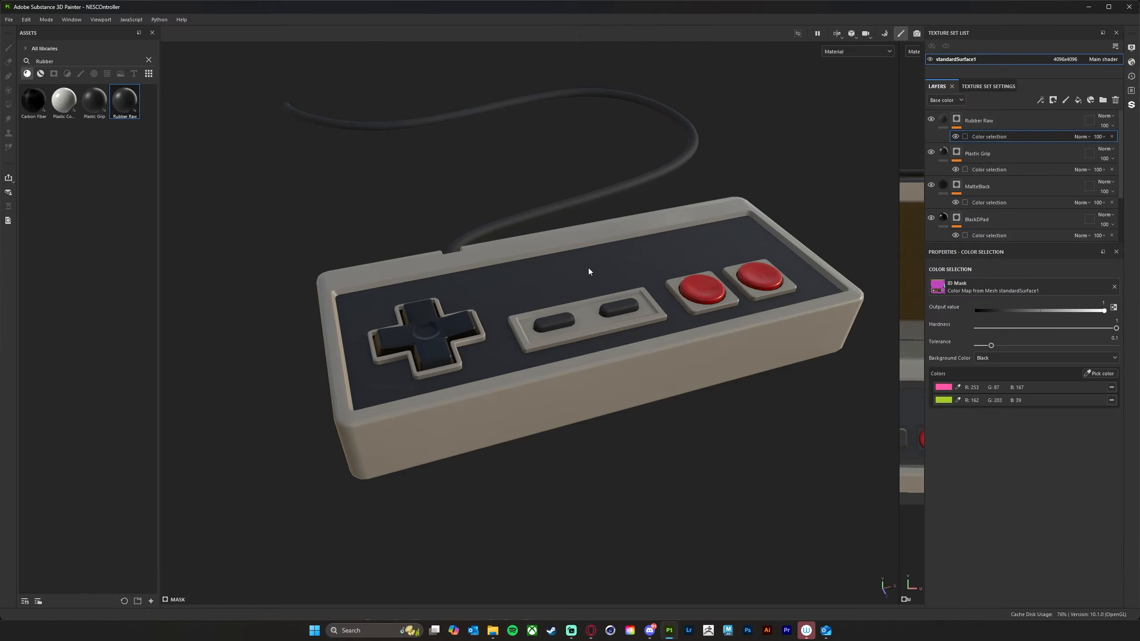
{"action": "left_click_drag", "start_coordinate": [609, 395], "coordinate": [614, 399], "text": "alt"}
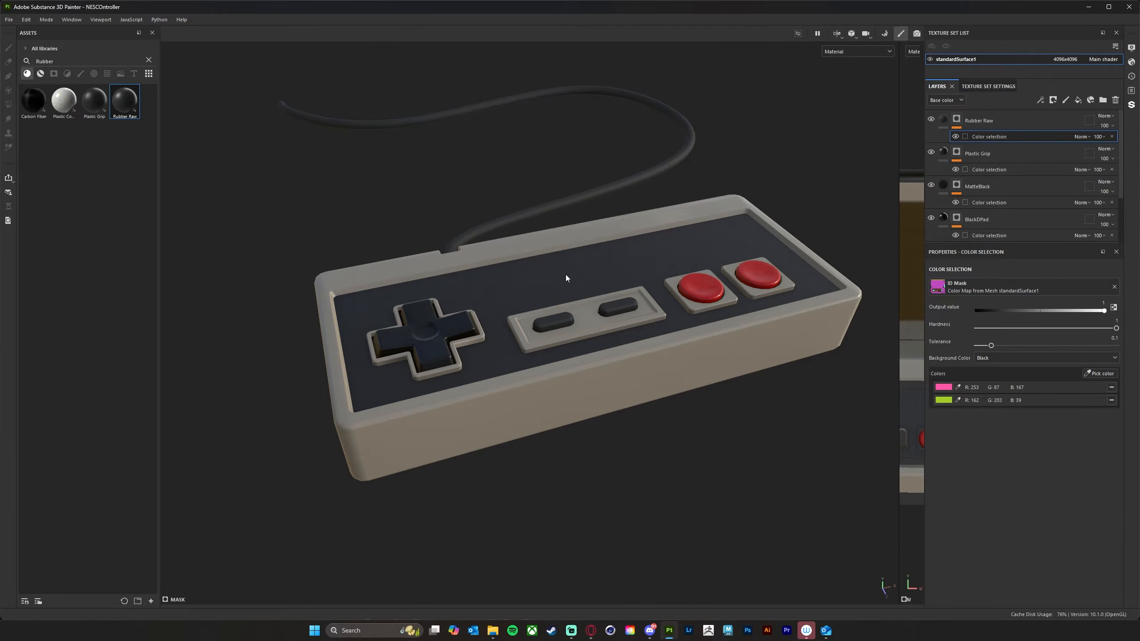
{"action": "mouse_move", "coordinate": [691, 519]}
{"action": "left_mouse_down", "text": "alt"}
{"action": "mouse_move", "coordinate": [716, 518]}
{"action": "mouse_move", "coordinate": [701, 513]}
{"action": "left_mouse_up", "text": "alt"}
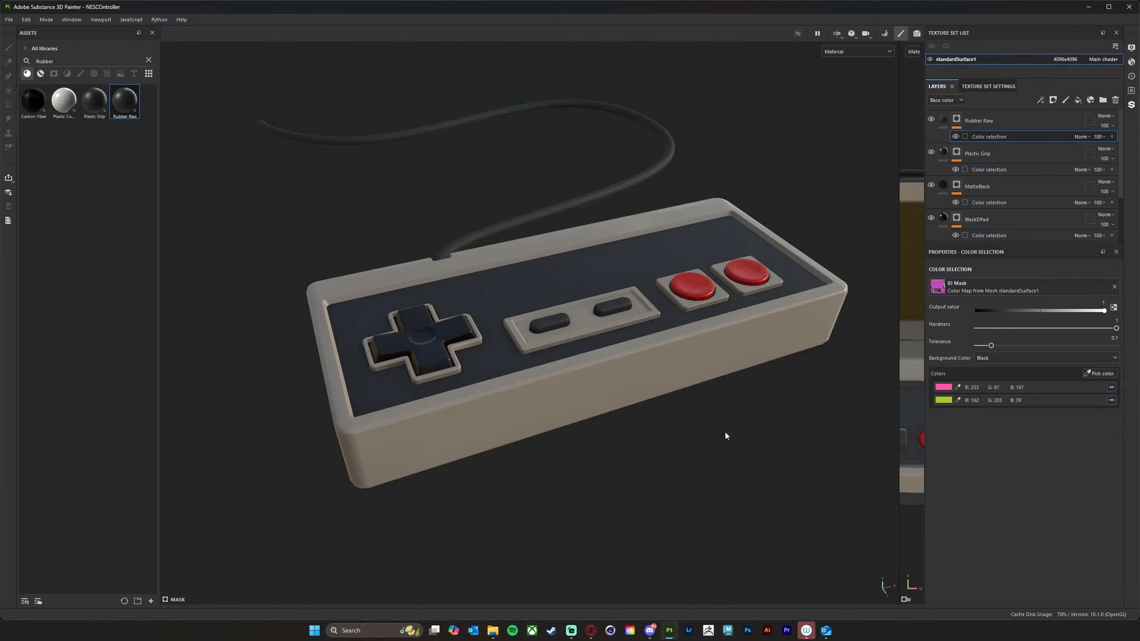
{"action": "left_click_drag", "start_coordinate": [726, 432], "coordinate": [725, 431], "text": "alt"}
- Group all layers from Rubber Raw down to BaseGreyPlastic into one folder, leaving out Layer 1
{"action": "left_click_drag", "start_coordinate": [1122, 174], "coordinate": [1129, 132]}
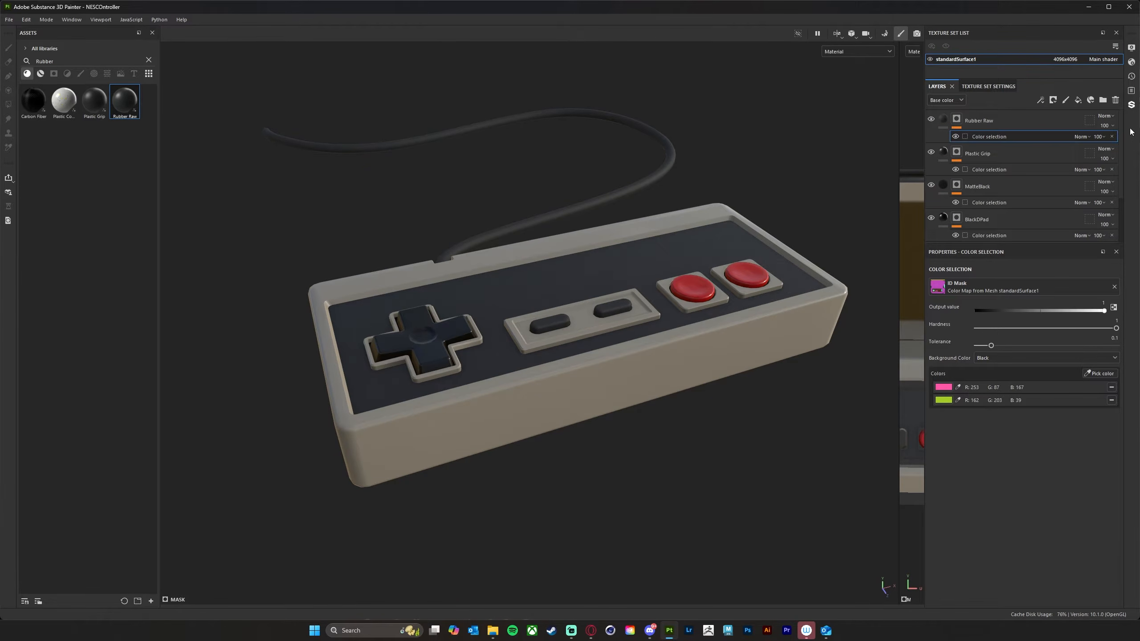
{"action": "left_click", "coordinate": [1017, 118]}
{"action": "scroll", "coordinate": [1121, 197], "scroll_direction": "down", "scroll_amount": 3}
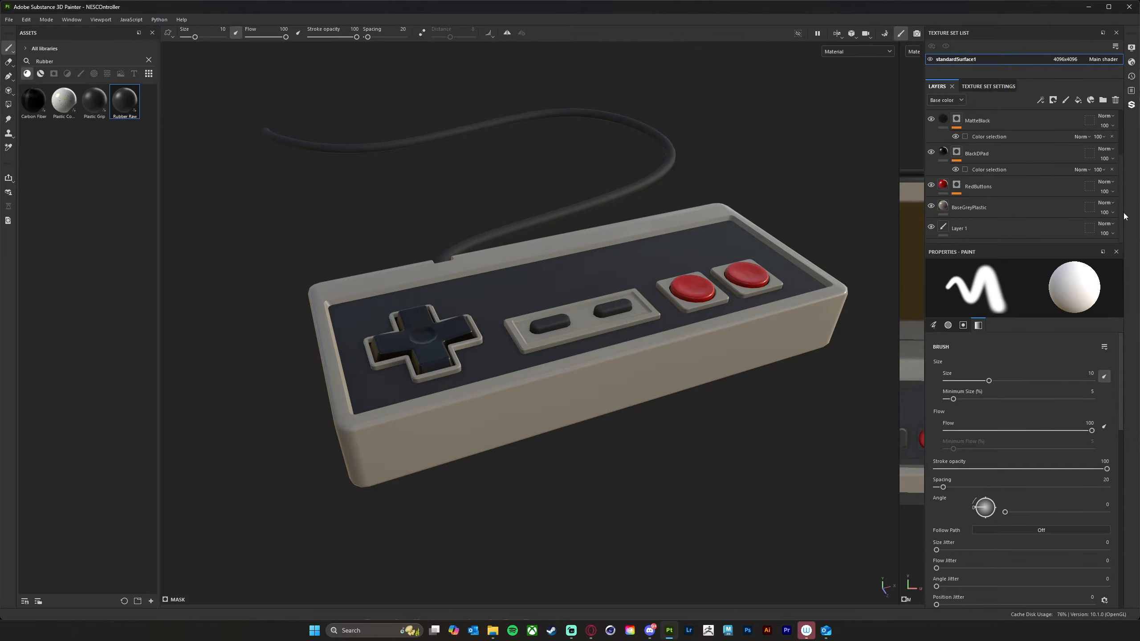
{"action": "left_click", "coordinate": [1021, 207], "text": "shift"}
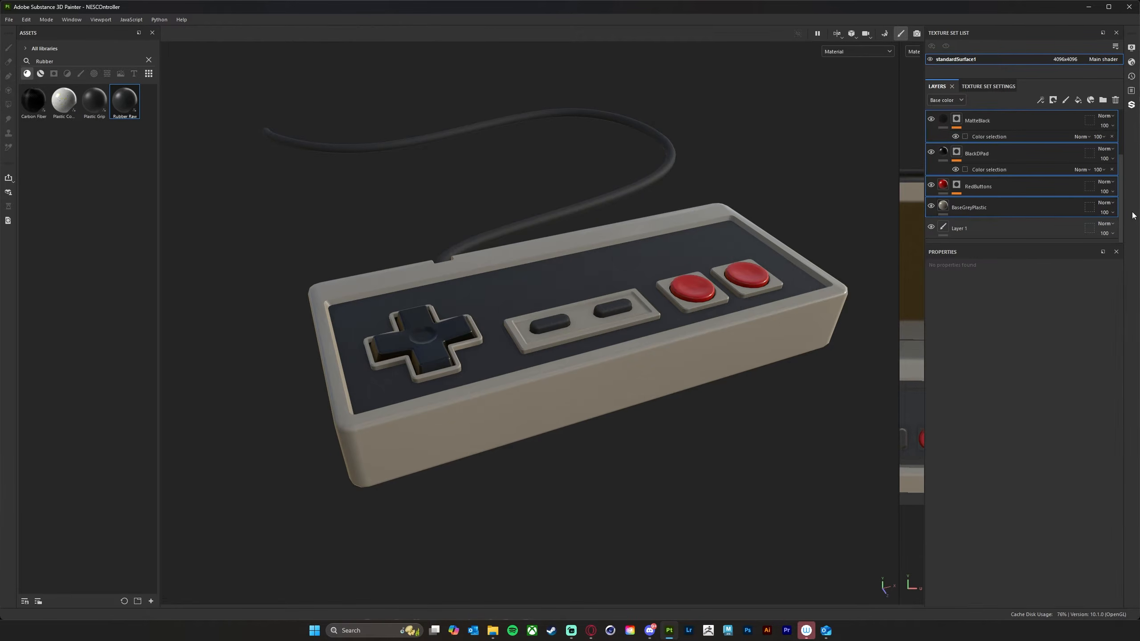
{"action": "scroll", "coordinate": [1125, 153], "scroll_direction": "up", "scroll_amount": 3}
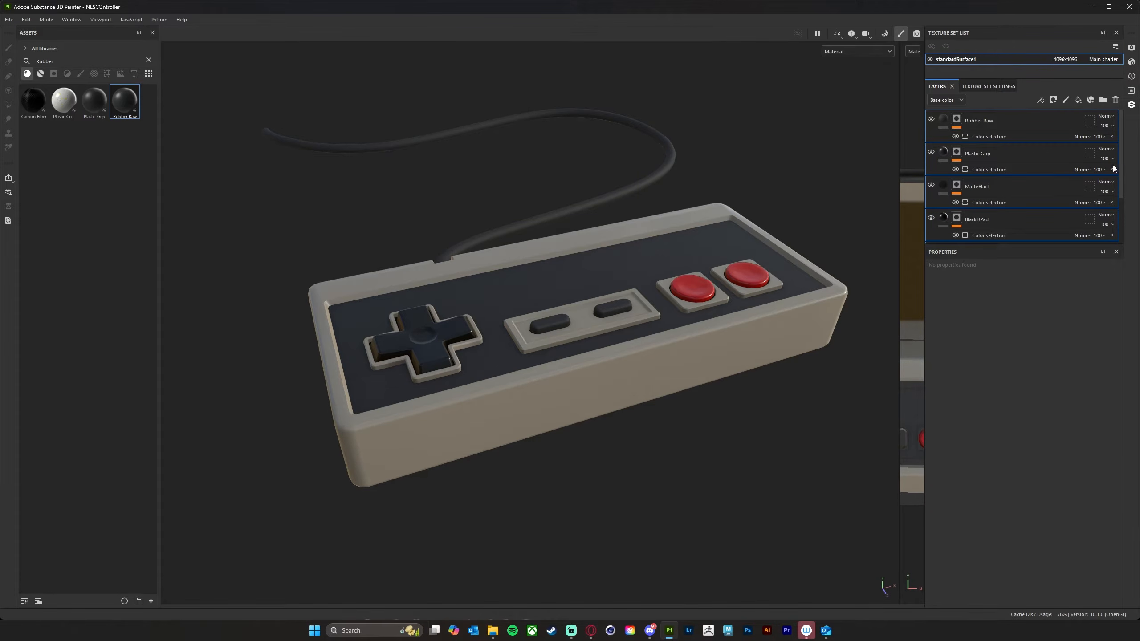
{"action": "key", "text": "ctrl+g"}
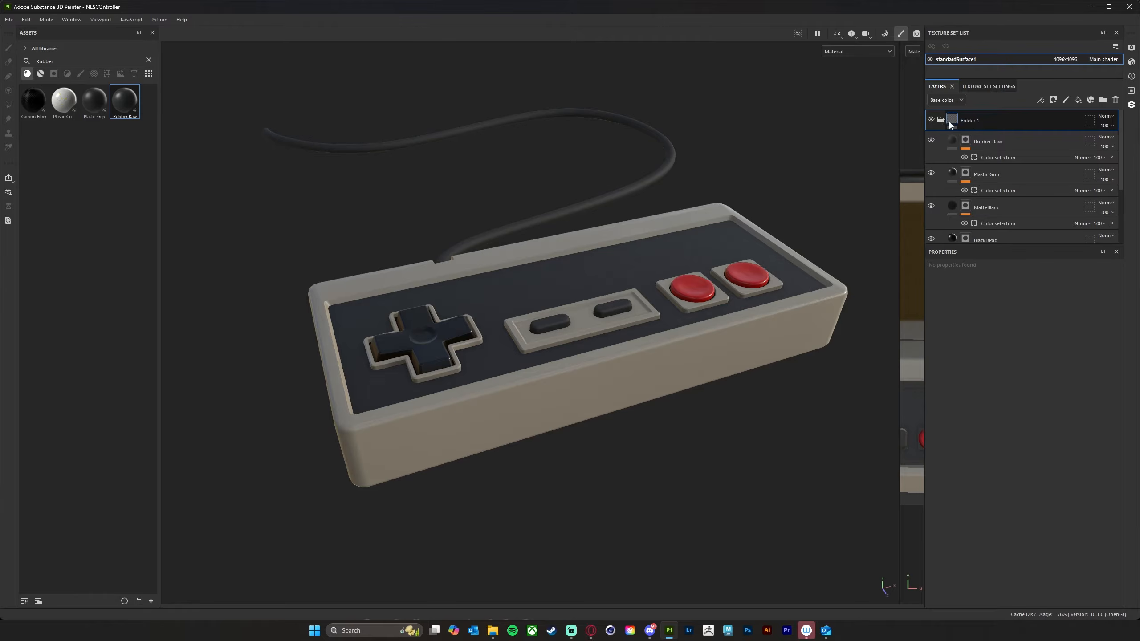
- Collapse the new layer folder and rename it BaseColors
{"action": "left_click", "coordinate": [941, 118]}
{"action": "double_click", "coordinate": [973, 120]}
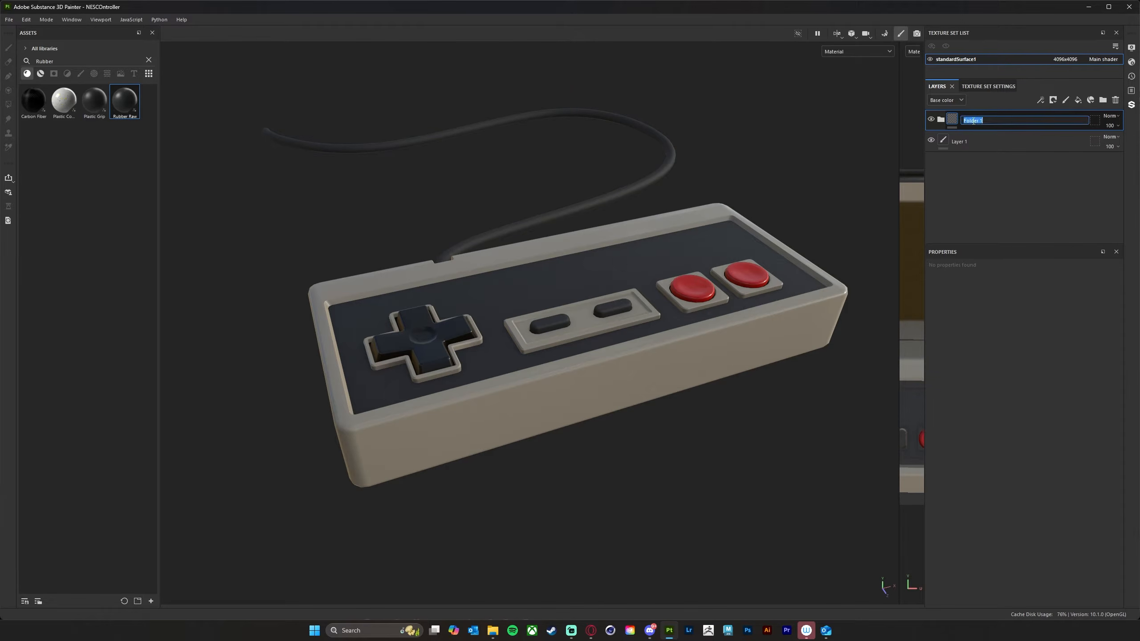
{"action": "type", "text": "BaseColors"}
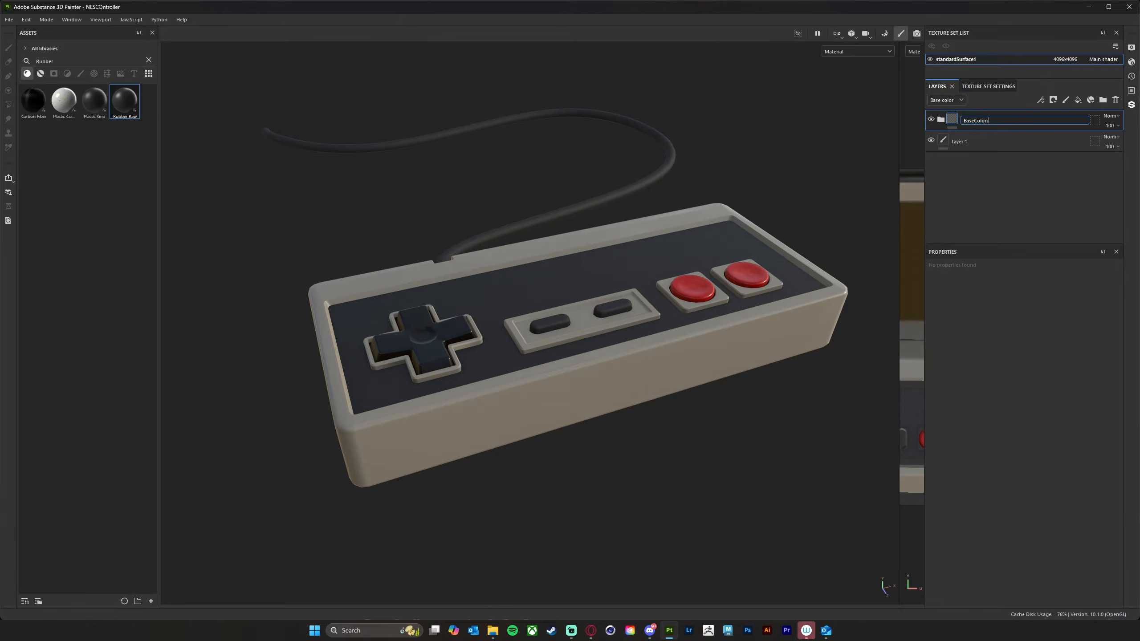
{"action": "key", "text": "Return"}
{"action": "left_click_drag", "start_coordinate": [730, 482], "coordinate": [745, 472], "text": "alt"}
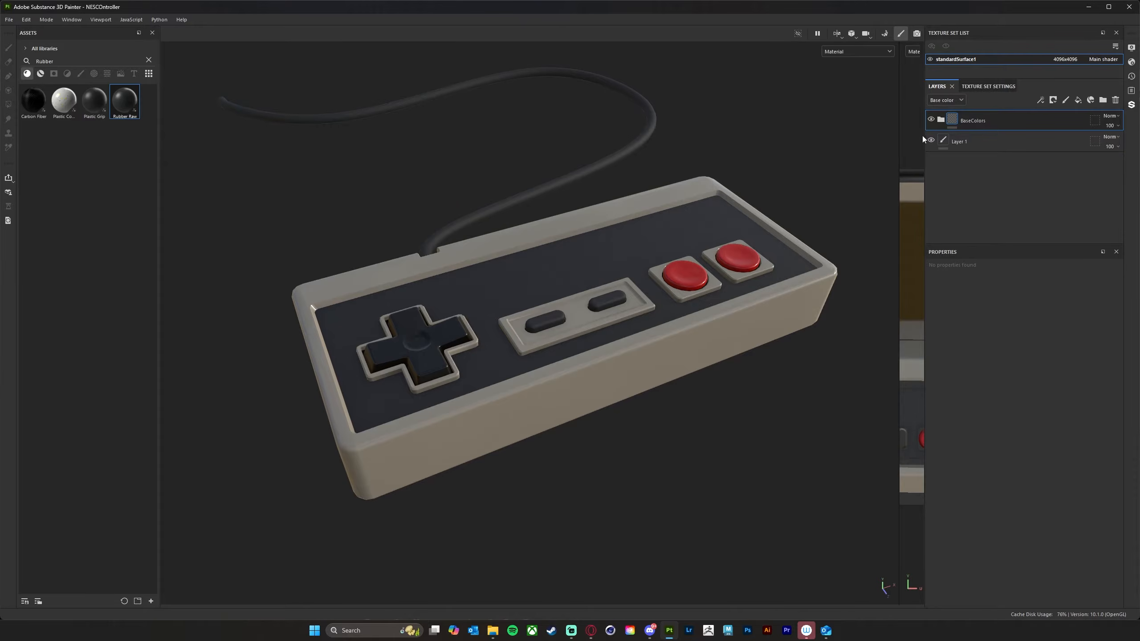
{"action": "left_click_drag", "start_coordinate": [761, 456], "coordinate": [712, 457], "text": "alt"}
{"action": "mouse_move", "coordinate": [712, 458]}
{"action": "right_mouse_down", "text": "alt"}
{"action": "mouse_move", "coordinate": [695, 471]}
{"action": "mouse_move", "coordinate": [708, 474]}
{"action": "right_mouse_up", "text": "alt"}
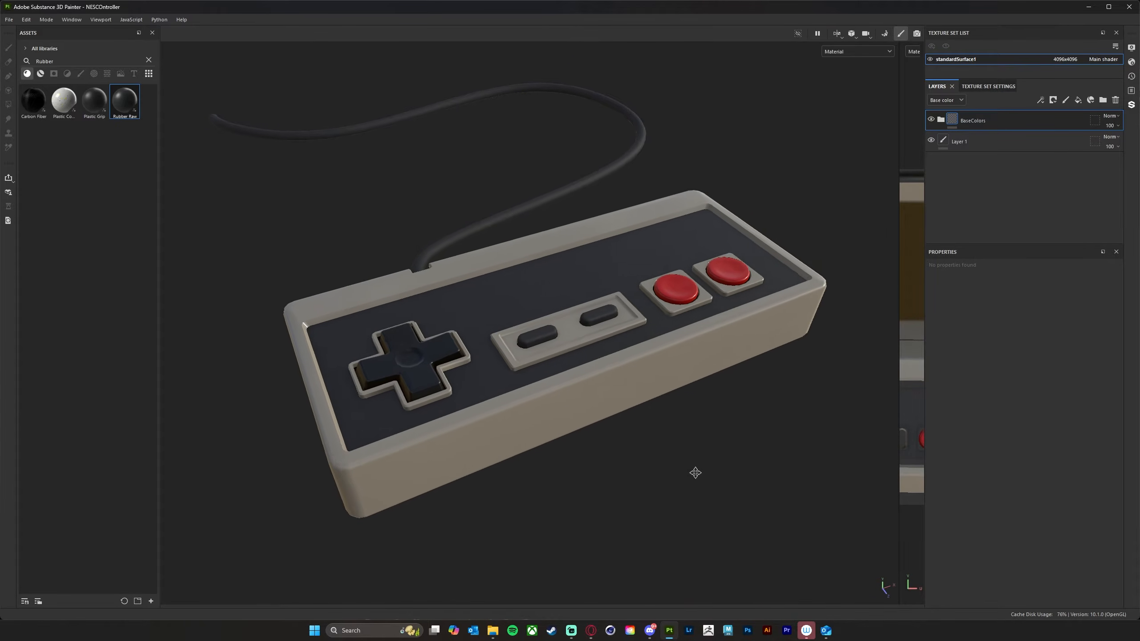
- Examine the textured controller's top face, edges, buttons and cable from several viewing angles
{"action": "mouse_move", "coordinate": [703, 472]}
{"action": "left_mouse_down", "text": "alt"}
{"action": "mouse_move", "coordinate": [682, 485]}
{"action": "mouse_move", "coordinate": [704, 466]}
{"action": "mouse_move", "coordinate": [729, 472]}
{"action": "mouse_move", "coordinate": [707, 474]}
{"action": "left_mouse_up", "text": "alt"}
{"action": "left_click_drag", "start_coordinate": [612, 485], "coordinate": [670, 472], "text": "alt"}
{"action": "middle_click_drag", "start_coordinate": [670, 469], "coordinate": [626, 479], "text": "alt"}
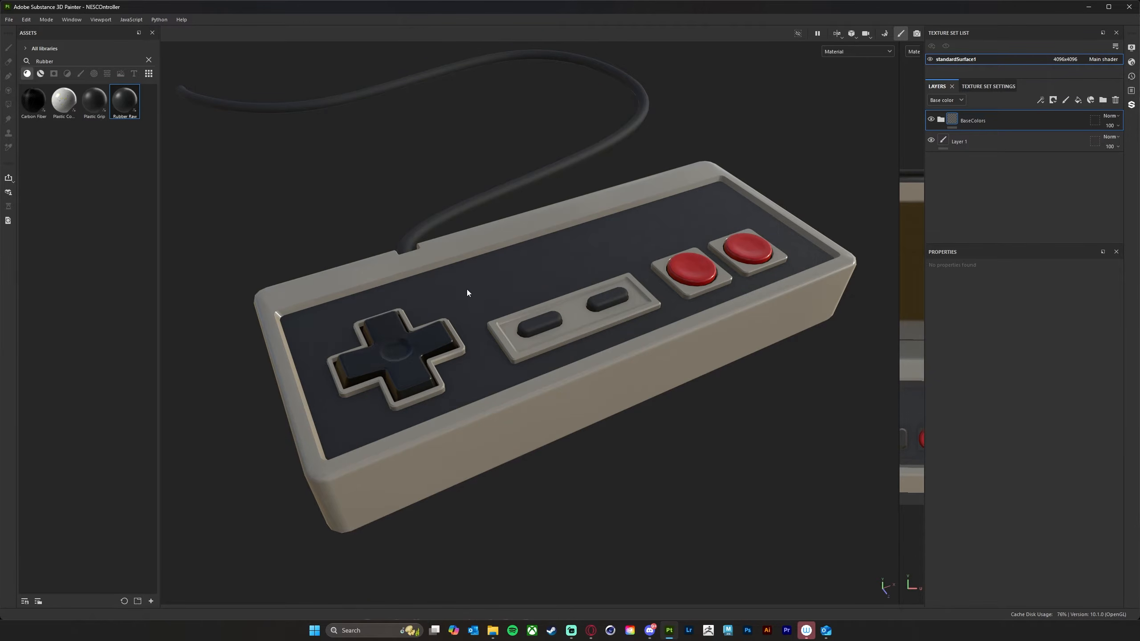
{"action": "left_click_drag", "start_coordinate": [718, 524], "coordinate": [736, 543], "text": "alt"}
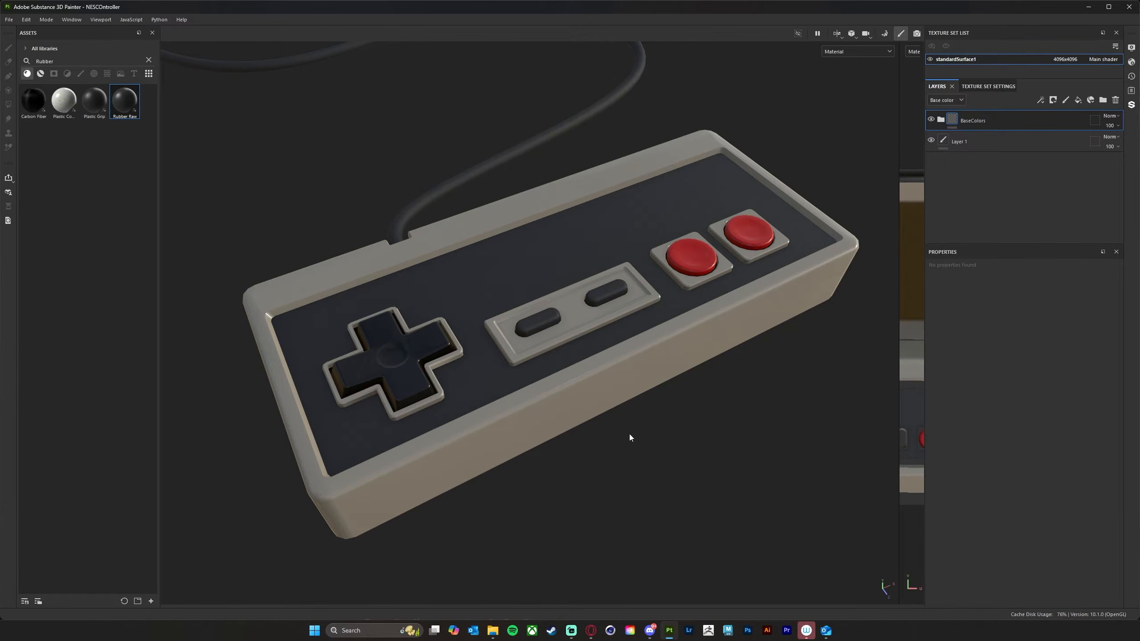
{"action": "left_click_drag", "start_coordinate": [687, 466], "coordinate": [743, 259], "text": "alt"}
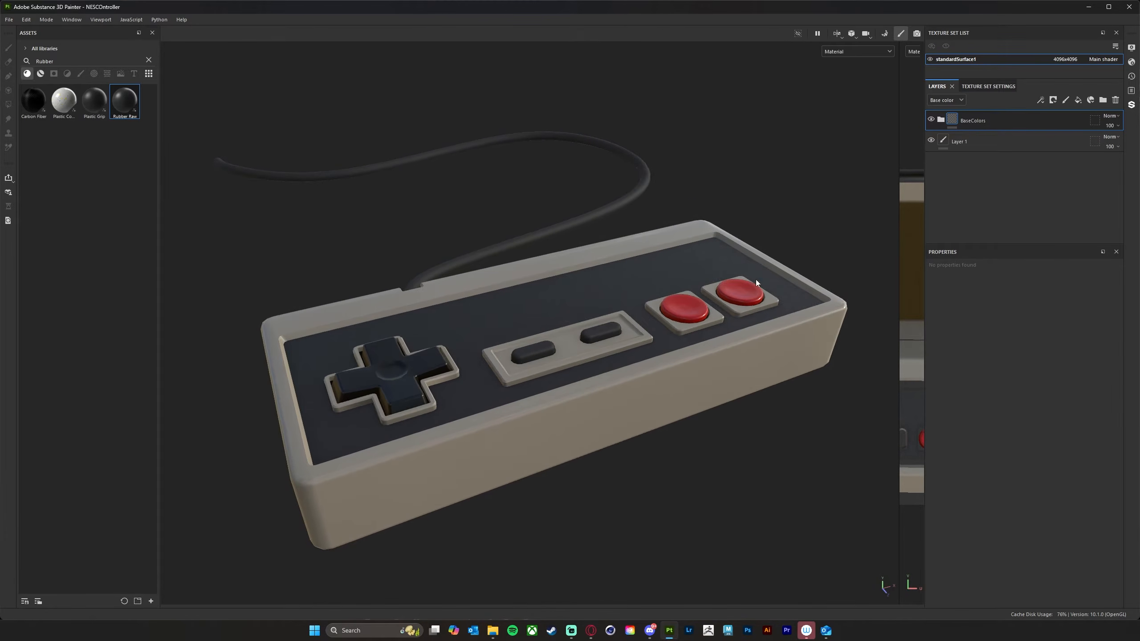
{"action": "left_click_drag", "start_coordinate": [734, 477], "coordinate": [648, 438], "text": "alt"}
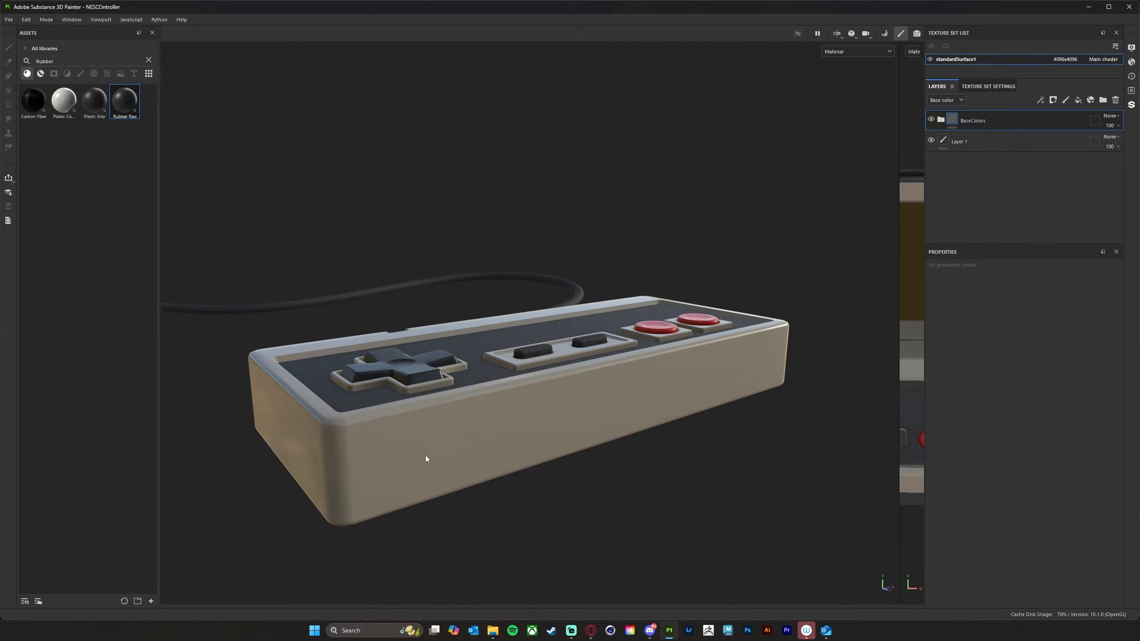
{"action": "left_click_drag", "start_coordinate": [795, 346], "coordinate": [677, 522], "text": "alt"}
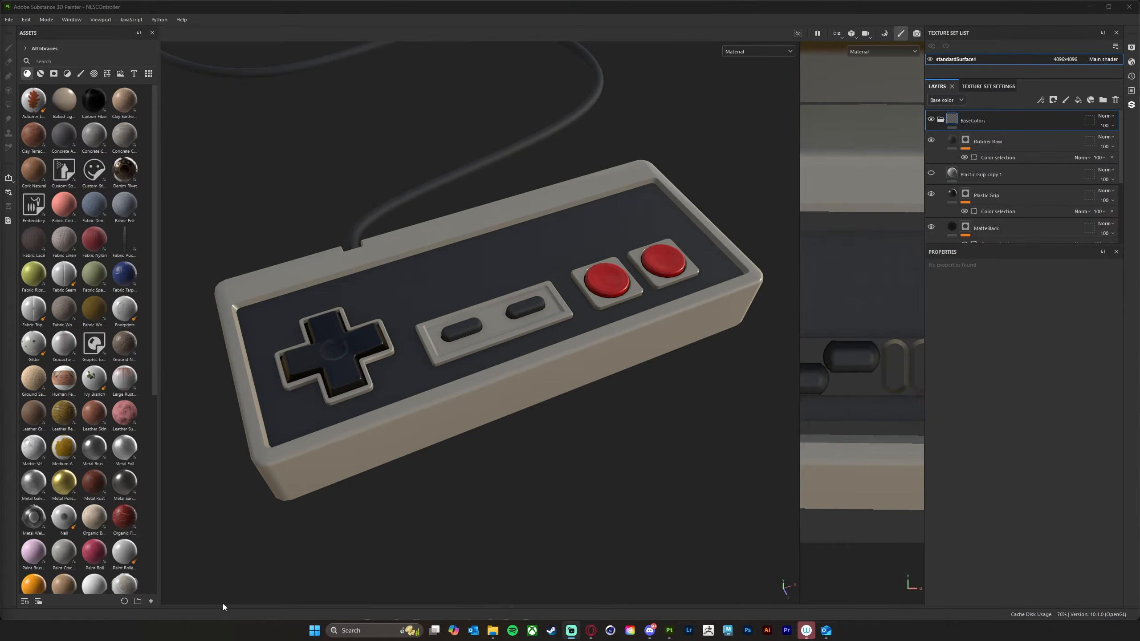
{"action": "left_click_drag", "start_coordinate": [565, 531], "coordinate": [532, 491], "text": "alt"}
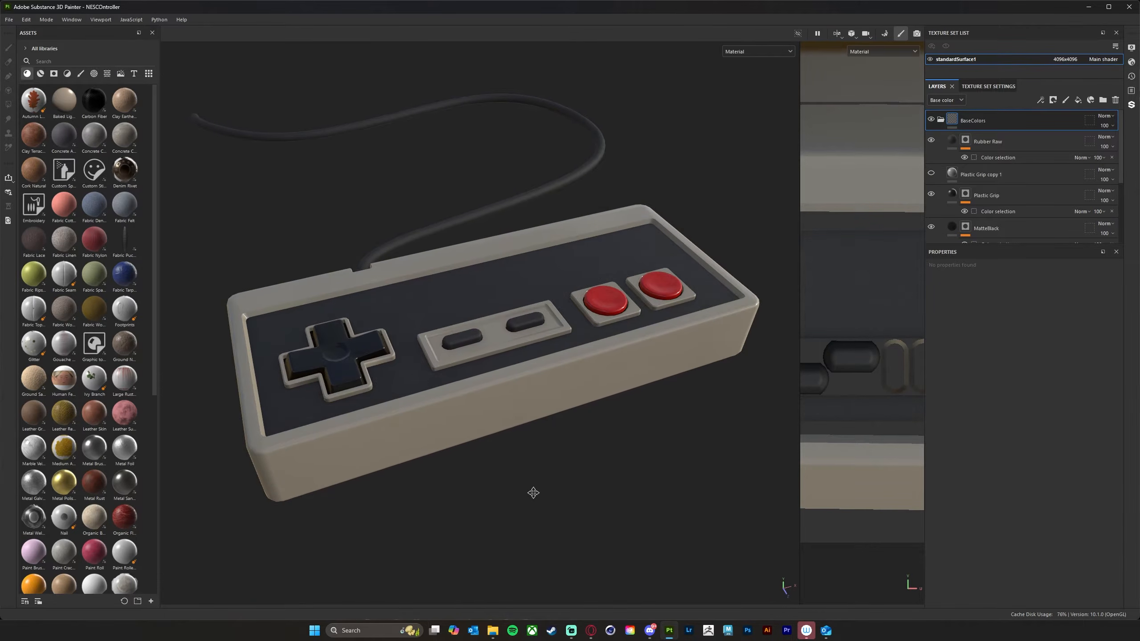
- Compare the controller model with the NES controller reference photo in the browser window
{"action": "left_click_drag", "start_coordinate": [1139, 145], "coordinate": [573, 157]}
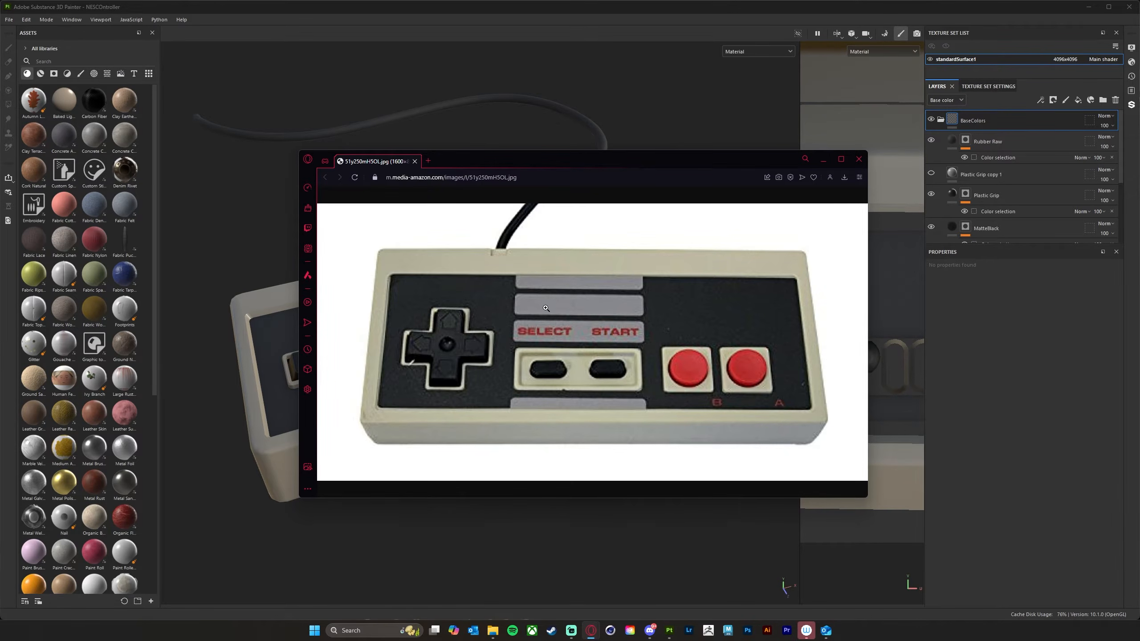
{"action": "left_click_drag", "start_coordinate": [716, 155], "coordinate": [1139, 171]}
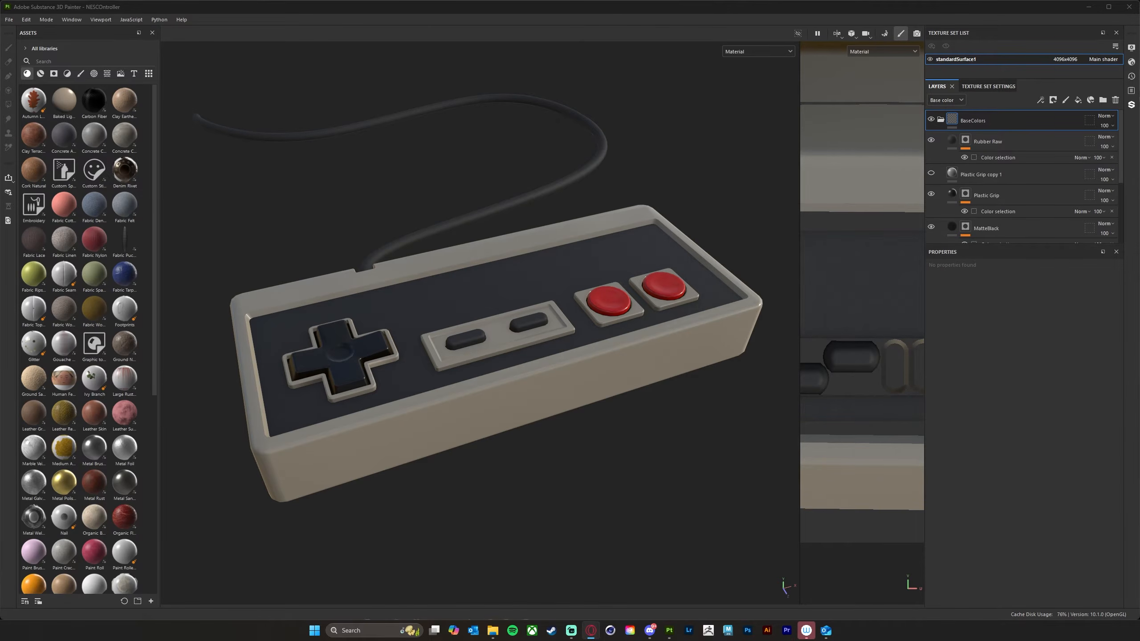
{"action": "left_click_drag", "start_coordinate": [732, 399], "coordinate": [226, 141], "text": "alt"}
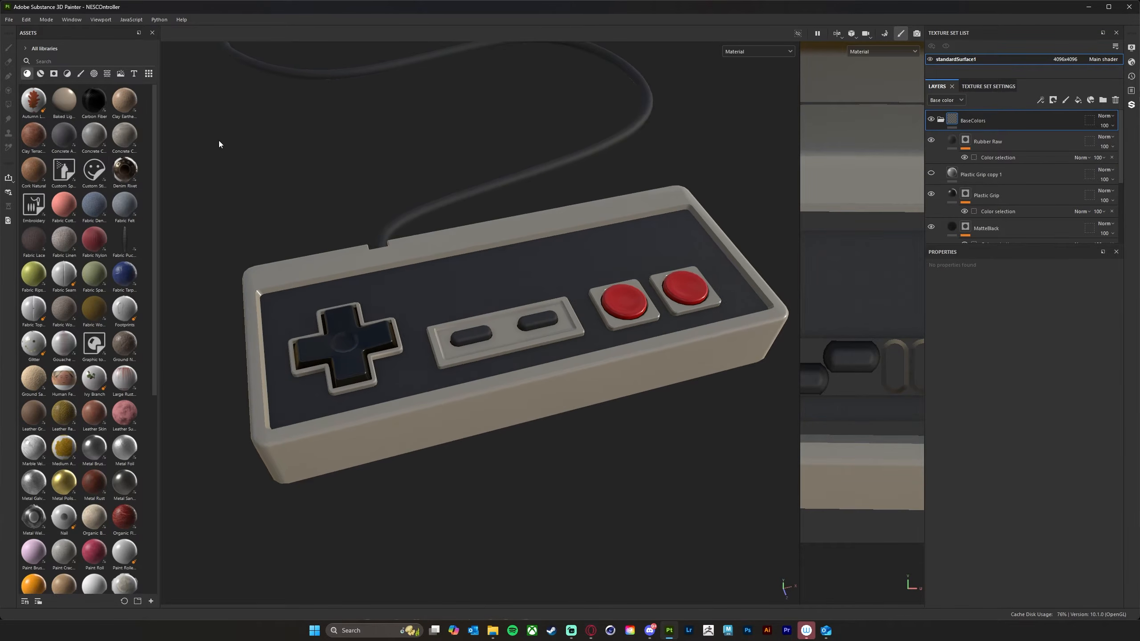
- Search the asset library for square across all asset types instead of only materials
{"action": "left_click", "coordinate": [85, 61]}
{"action": "type", "text": "square"}
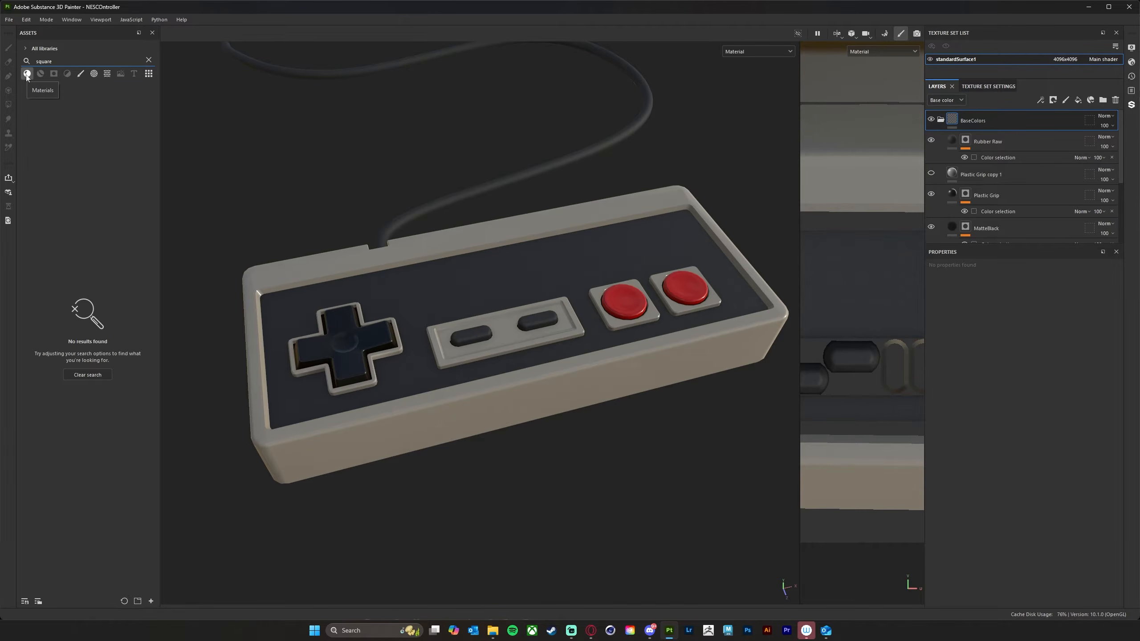
{"action": "left_click", "coordinate": [26, 74]}
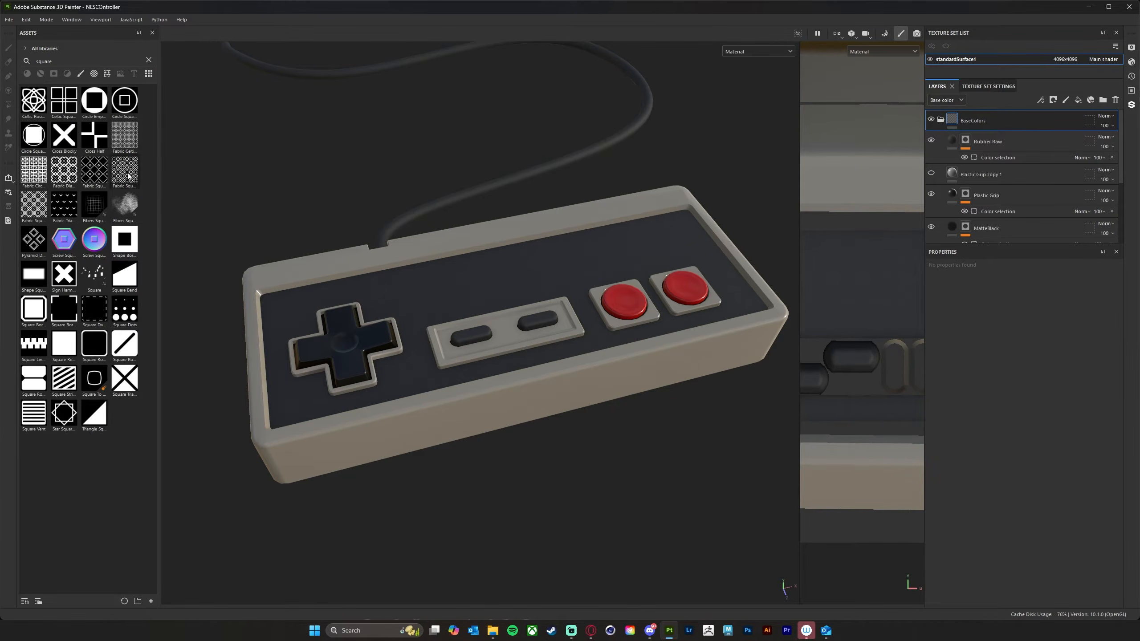
{"action": "left_click_drag", "start_coordinate": [734, 448], "coordinate": [645, 459], "text": "alt"}
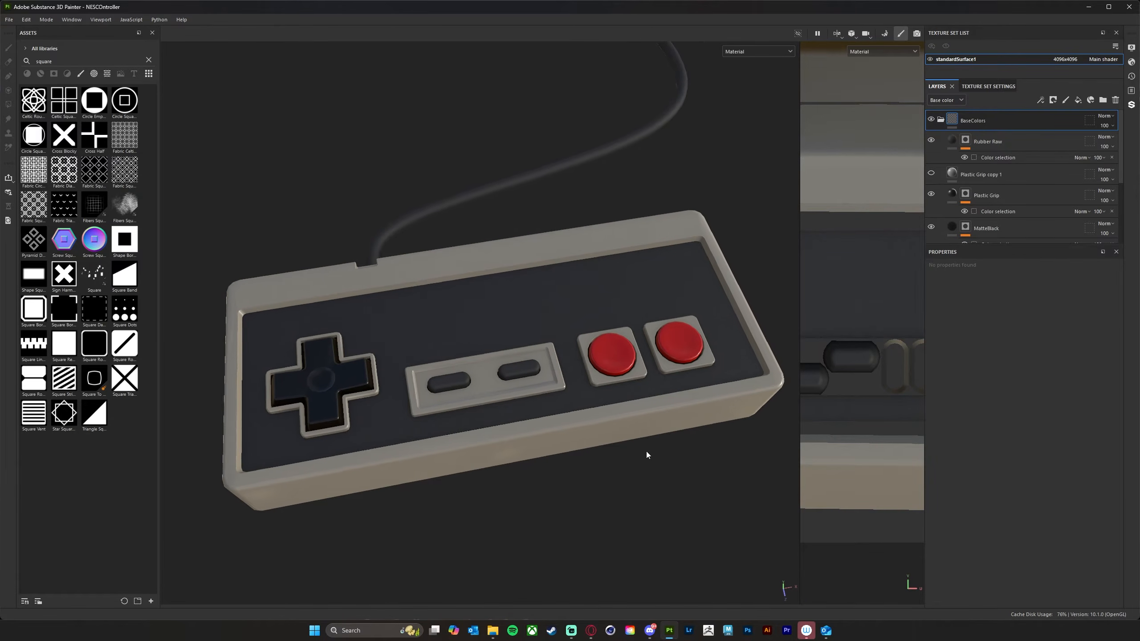
- Delete the hidden, unmasked Plastic Grip copy 1 layer from the BaseColors folder
{"action": "left_click", "coordinate": [1030, 171]}
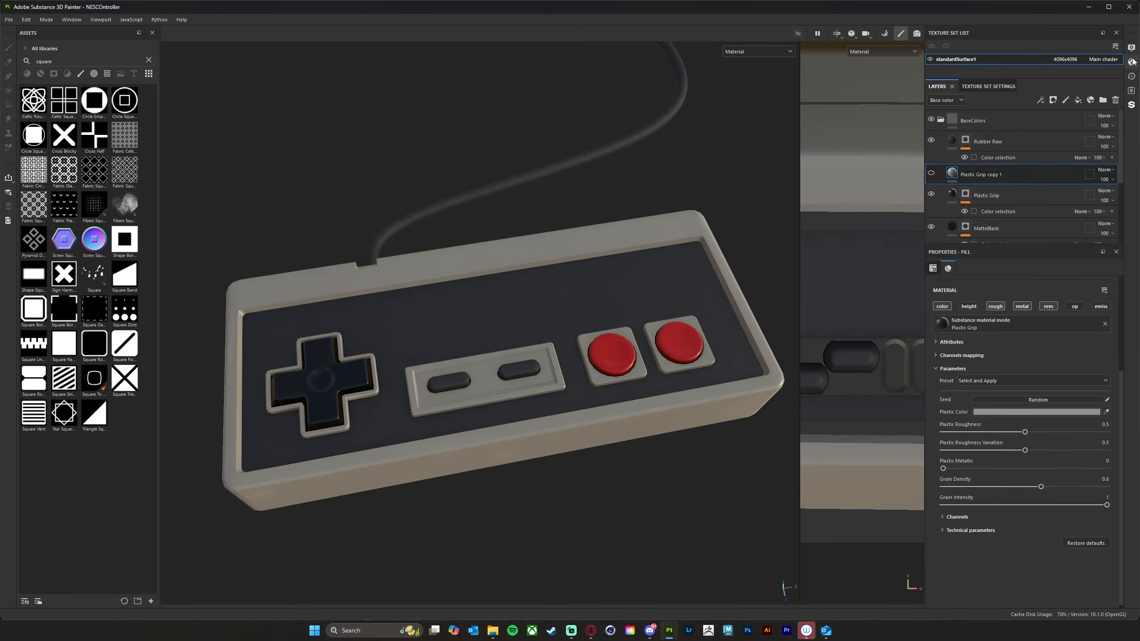
{"action": "left_click", "coordinate": [1115, 100]}
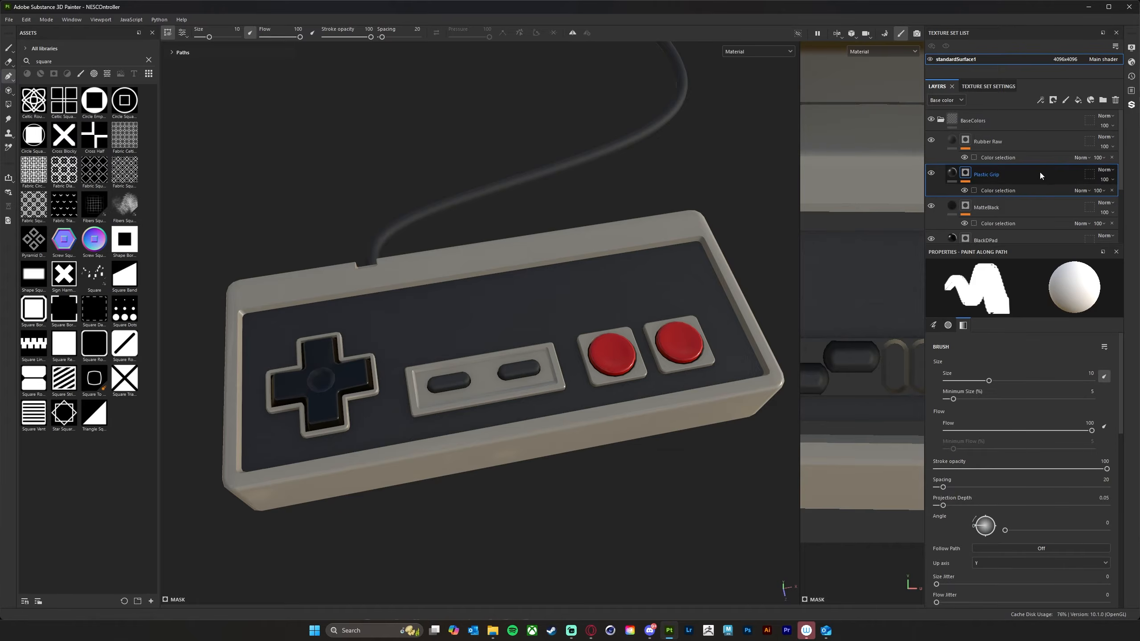
{"action": "left_click_drag", "start_coordinate": [565, 512], "coordinate": [577, 505], "text": "alt"}
{"action": "middle_click_drag", "start_coordinate": [577, 506], "coordinate": [599, 459], "text": "alt"}
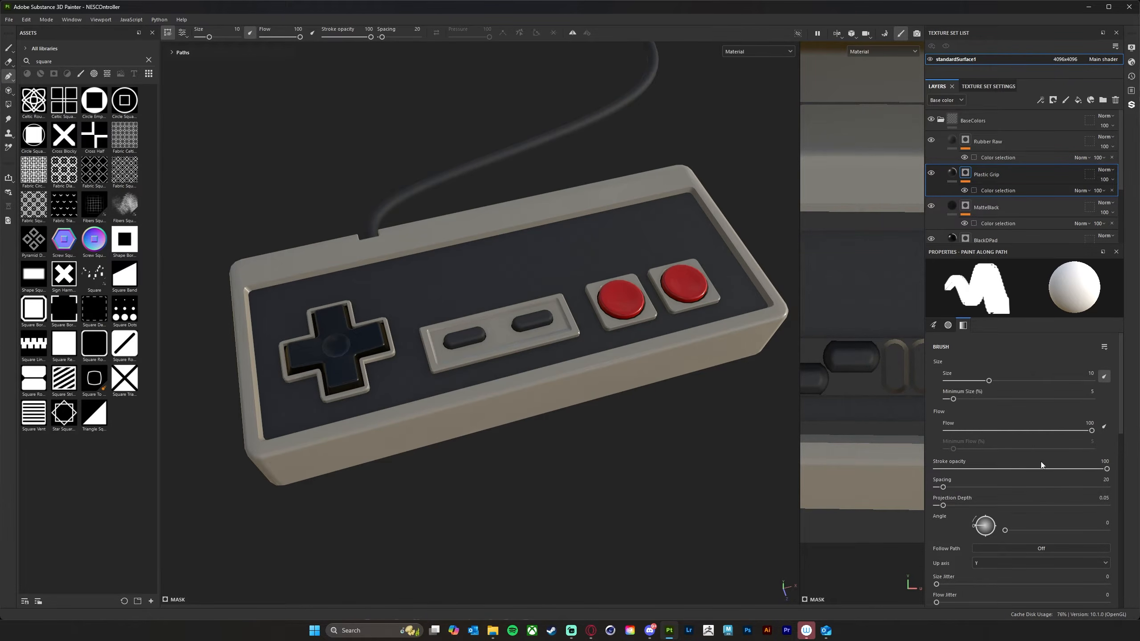
- Duplicate the Plastic Grip layer and set the copy's Plastic Color to light grey A0A0A0
{"action": "right_click", "coordinate": [1026, 178]}
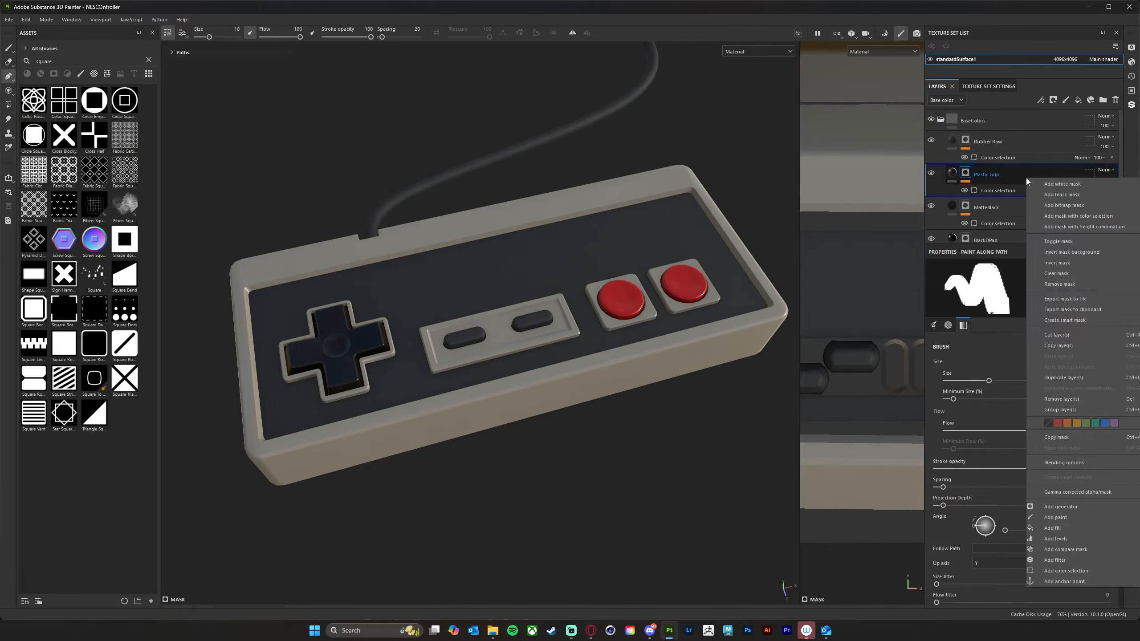
{"action": "left_click", "coordinate": [1082, 380]}
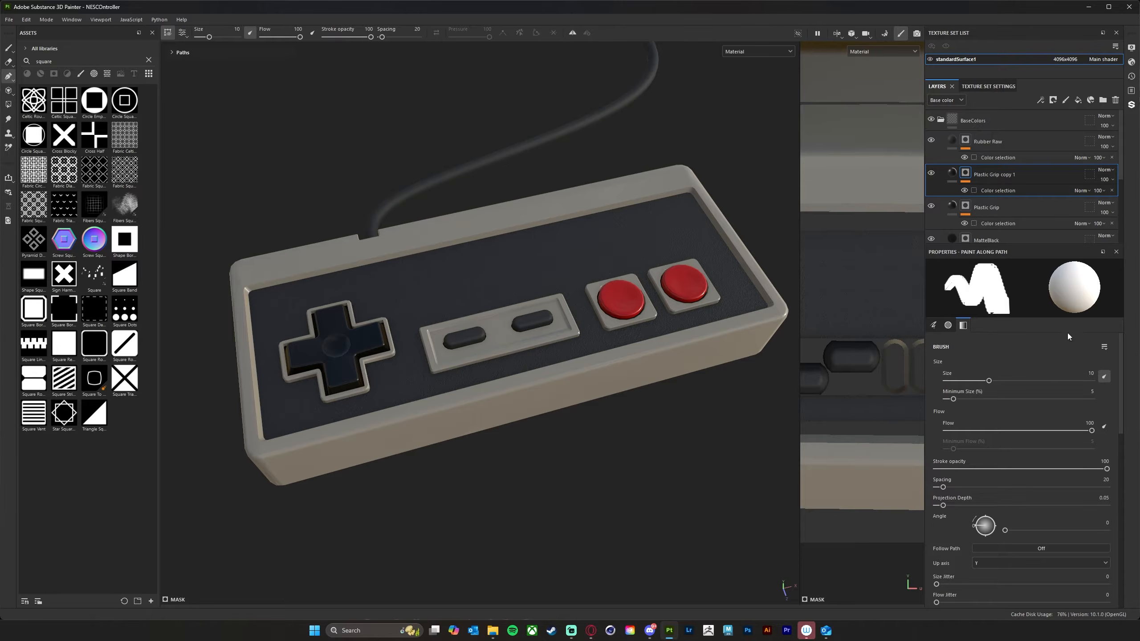
{"action": "scroll", "coordinate": [1084, 377], "scroll_direction": "down", "scroll_amount": 7}
{"action": "scroll", "coordinate": [1080, 408], "scroll_direction": "up", "scroll_amount": 5}
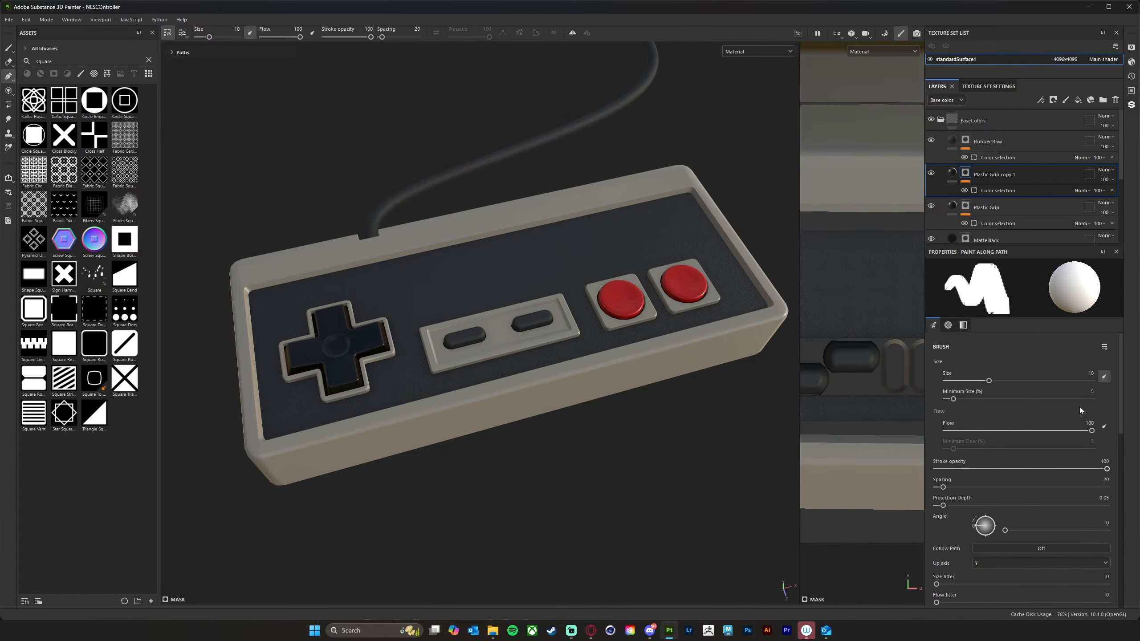
{"action": "left_click", "coordinate": [950, 174]}
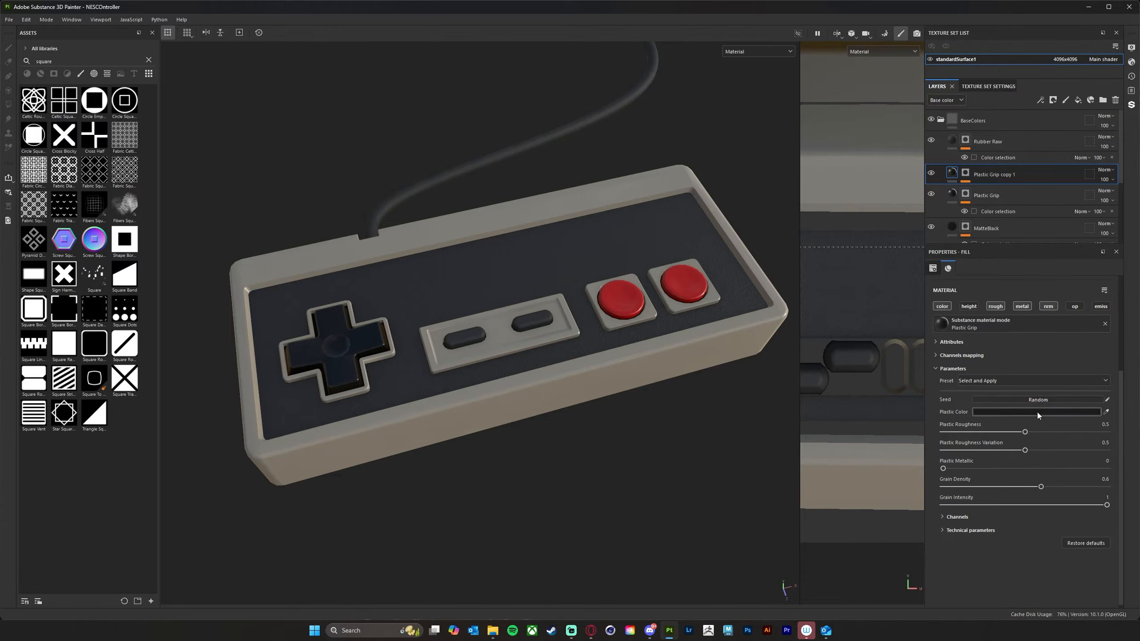
{"action": "left_click", "coordinate": [1037, 412]}
{"action": "left_click_drag", "start_coordinate": [1041, 551], "coordinate": [1021, 511]}
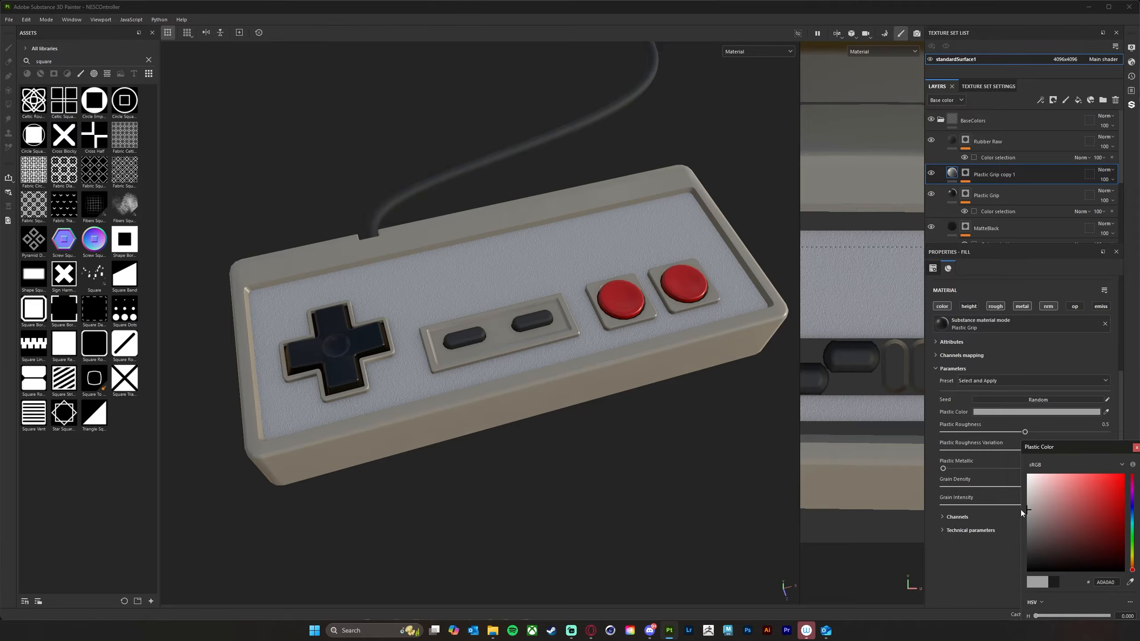
{"action": "left_click", "coordinate": [538, 414]}
- Remove the mask from the light grey Plastic Grip copy 1 layer
{"action": "left_click", "coordinate": [964, 174]}
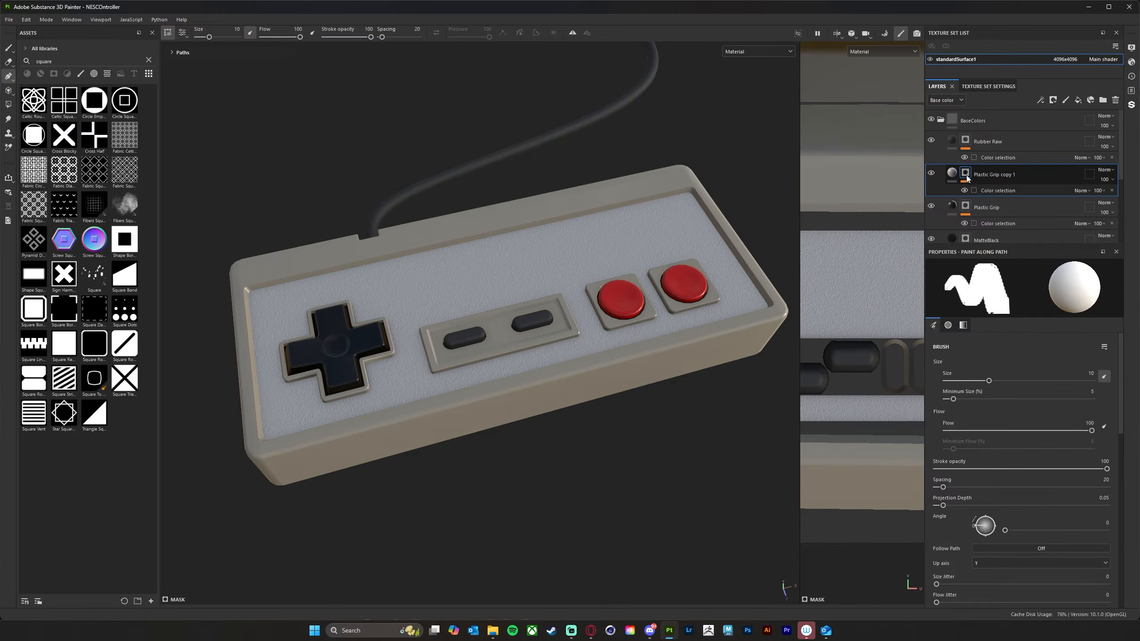
{"action": "right_click", "coordinate": [970, 175]}
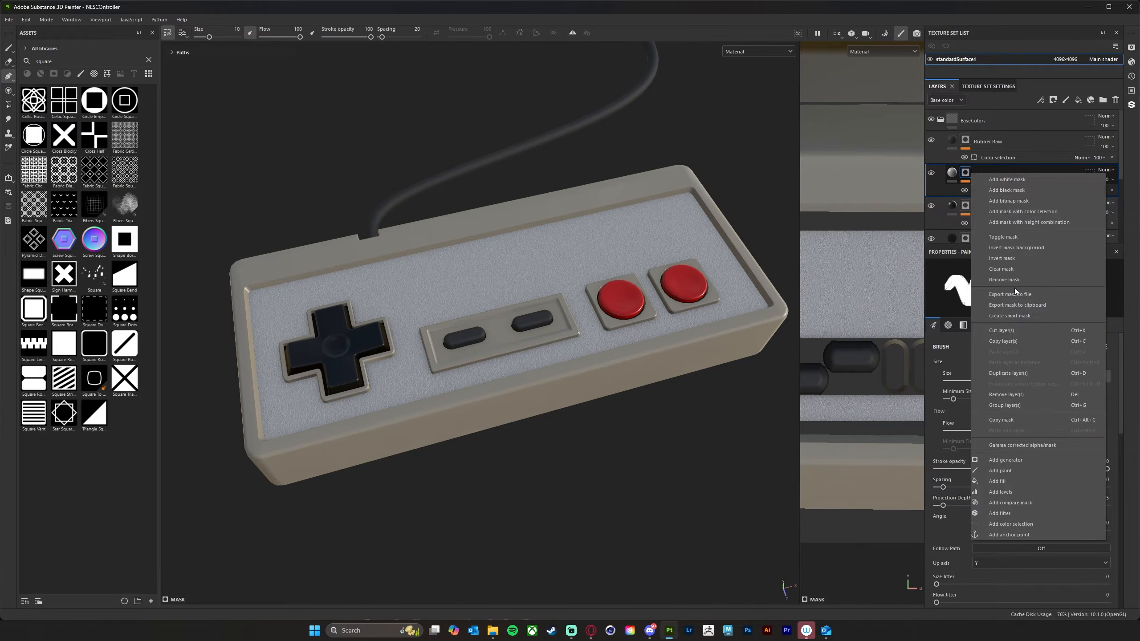
{"action": "left_click", "coordinate": [1004, 279]}
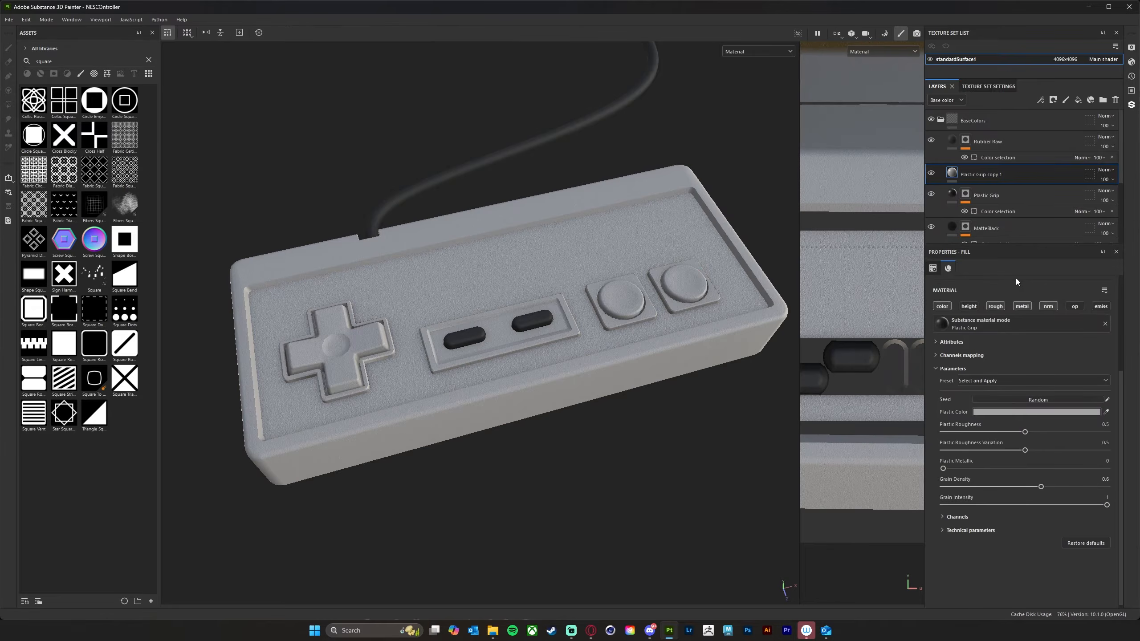
- Place the Square Rectangle alpha as a masked fill layer on the UV layout, above the Select and Start button area
{"action": "left_click_drag", "start_coordinate": [561, 494], "coordinate": [600, 473], "text": "alt"}
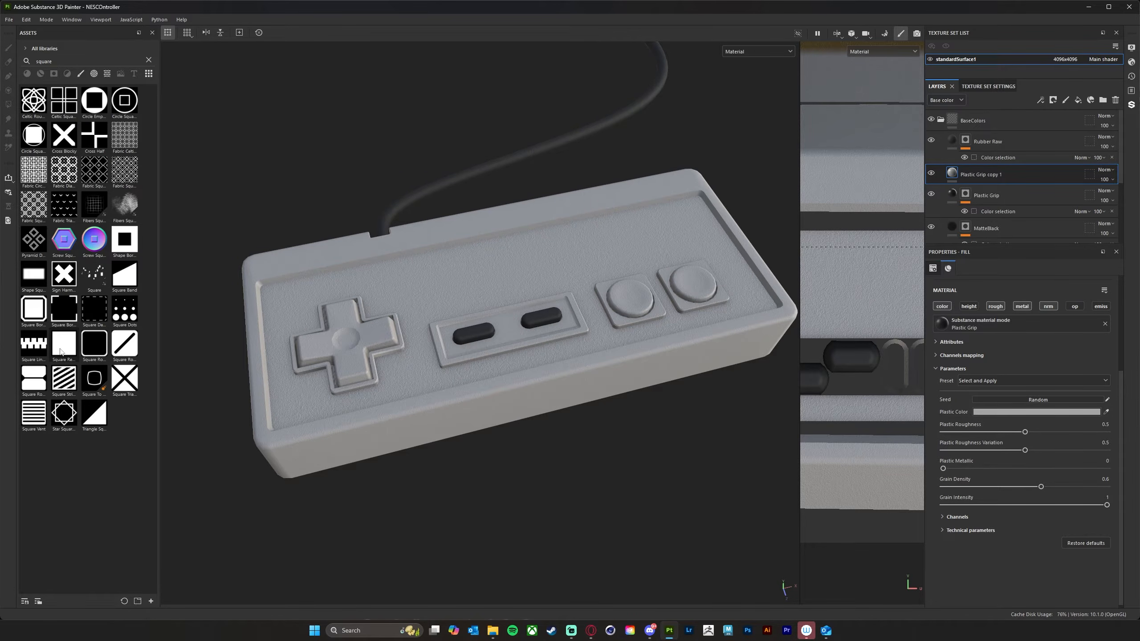
{"action": "left_click_drag", "start_coordinate": [580, 415], "coordinate": [664, 420], "text": "alt"}
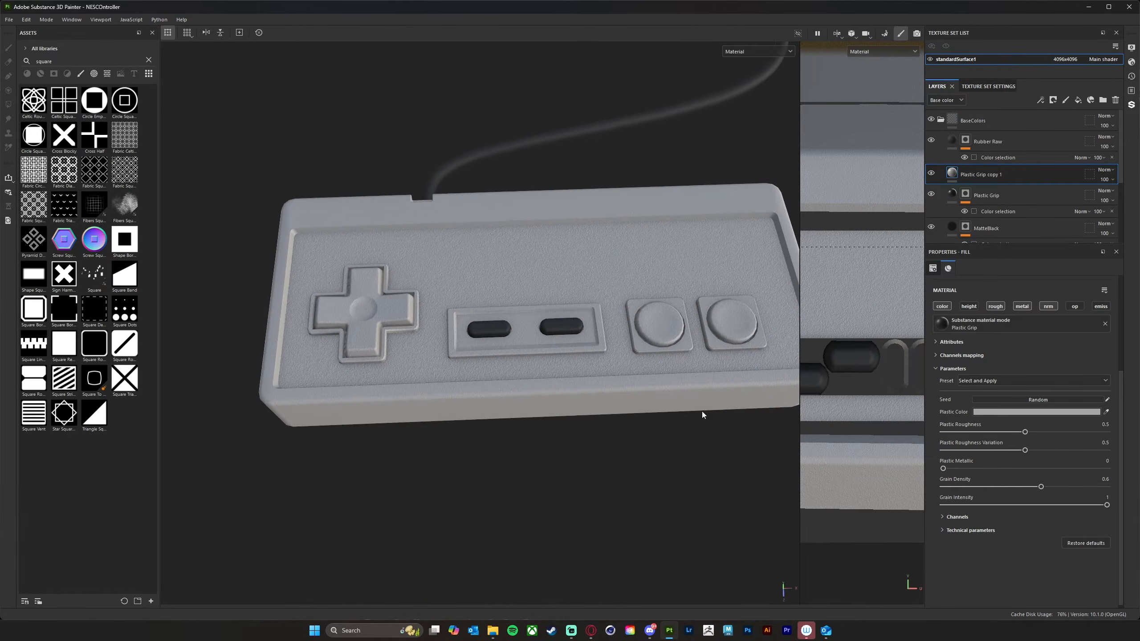
{"action": "left_click_drag", "start_coordinate": [799, 403], "coordinate": [260, 373]}
{"action": "middle_click_drag", "start_coordinate": [604, 331], "coordinate": [614, 359], "text": "alt"}
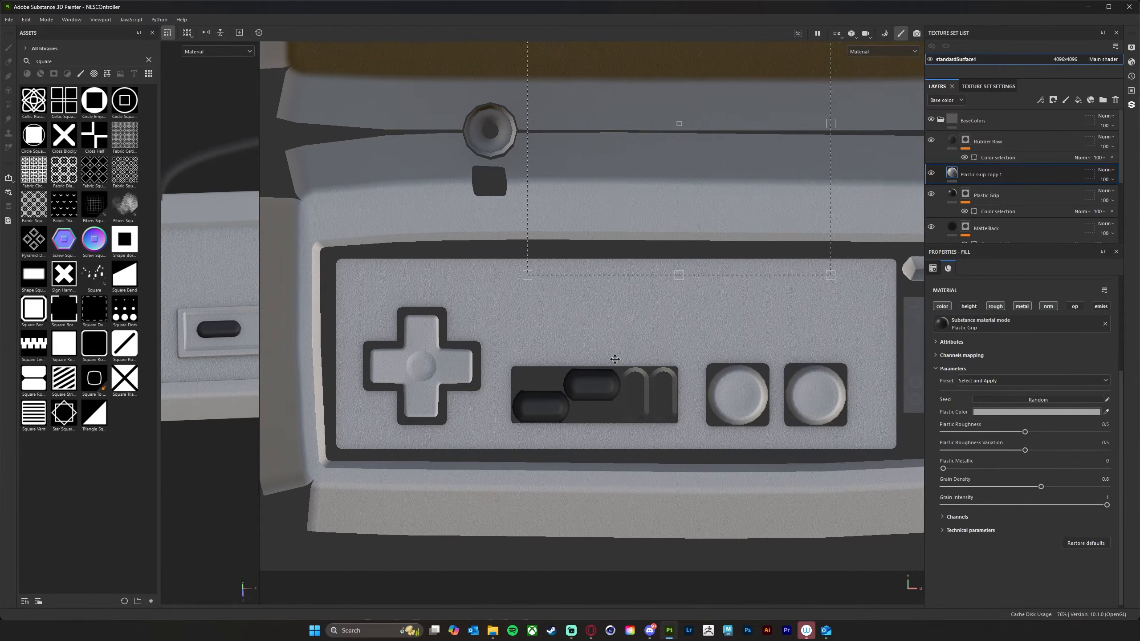
{"action": "right_click_drag", "start_coordinate": [737, 360], "coordinate": [686, 359], "text": "alt"}
{"action": "mouse_move", "coordinate": [692, 318]}
{"action": "middle_mouse_down", "text": "alt"}
{"action": "mouse_move", "coordinate": [666, 389]}
{"action": "mouse_move", "coordinate": [697, 331]}
{"action": "middle_mouse_up", "text": "alt"}
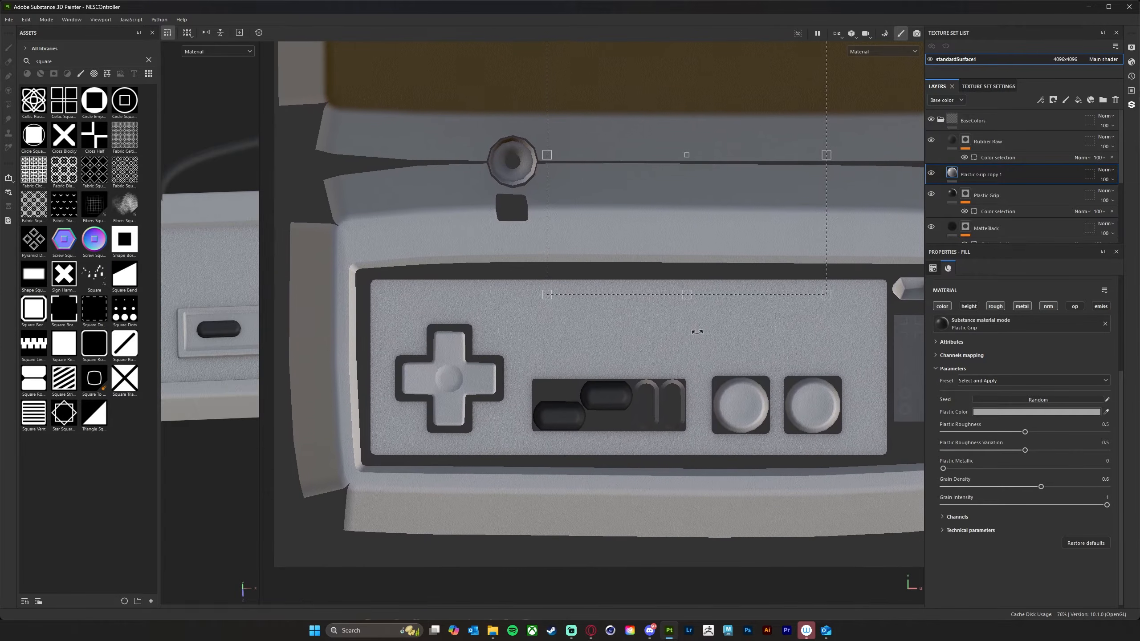
{"action": "left_click_drag", "start_coordinate": [66, 347], "coordinate": [488, 292]}
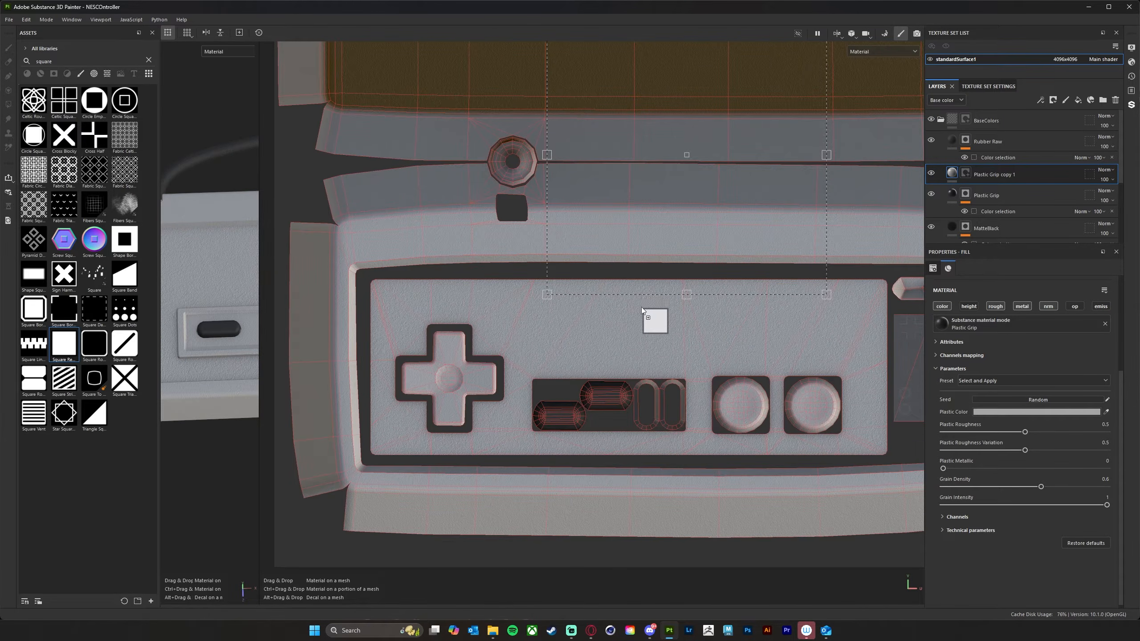
{"action": "left_click_drag", "start_coordinate": [616, 314], "coordinate": [616, 314]}
{"action": "left_click", "coordinate": [632, 320]}
{"action": "left_click_drag", "start_coordinate": [638, 337], "coordinate": [636, 283]}
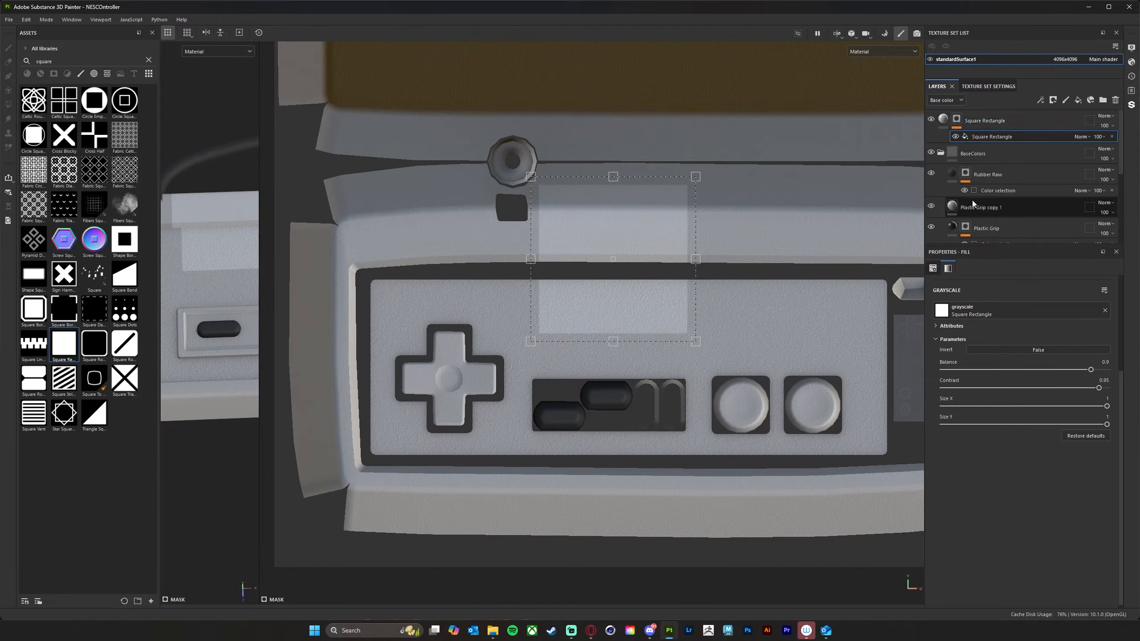
- Hide the Plastic Grip copy 1 layer and reshape the square decal into a wide, thin strip along the faceplate's upper edge
{"action": "left_click", "coordinate": [931, 206]}
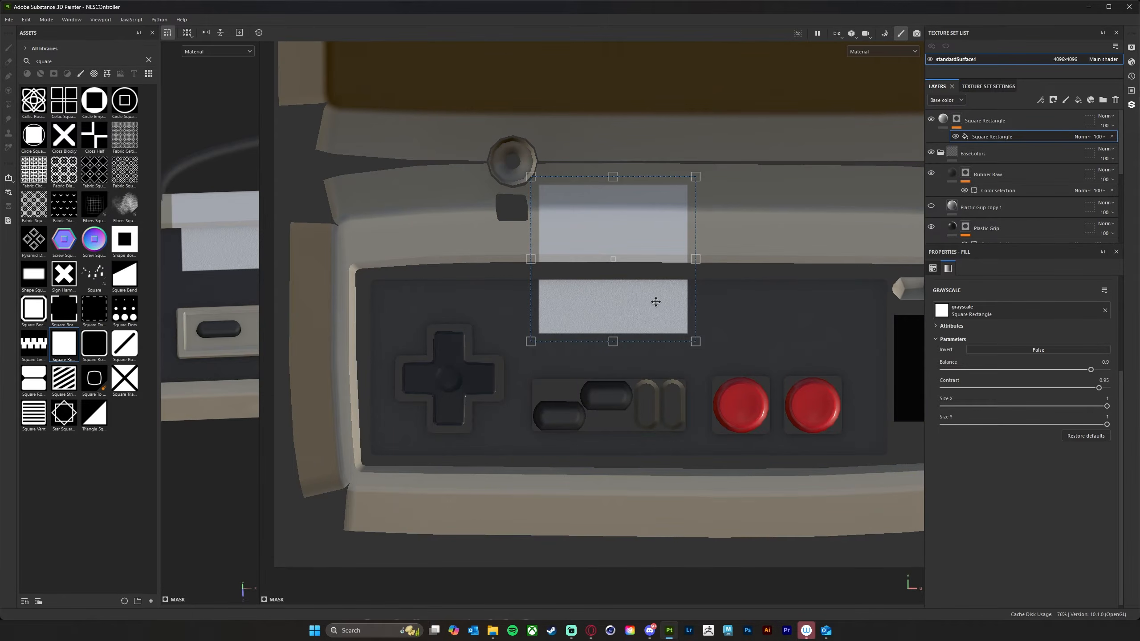
{"action": "left_click_drag", "start_coordinate": [657, 302], "coordinate": [642, 297]}
{"action": "left_click_drag", "start_coordinate": [680, 336], "coordinate": [722, 330]}
{"action": "left_click_drag", "start_coordinate": [619, 171], "coordinate": [642, 293]}
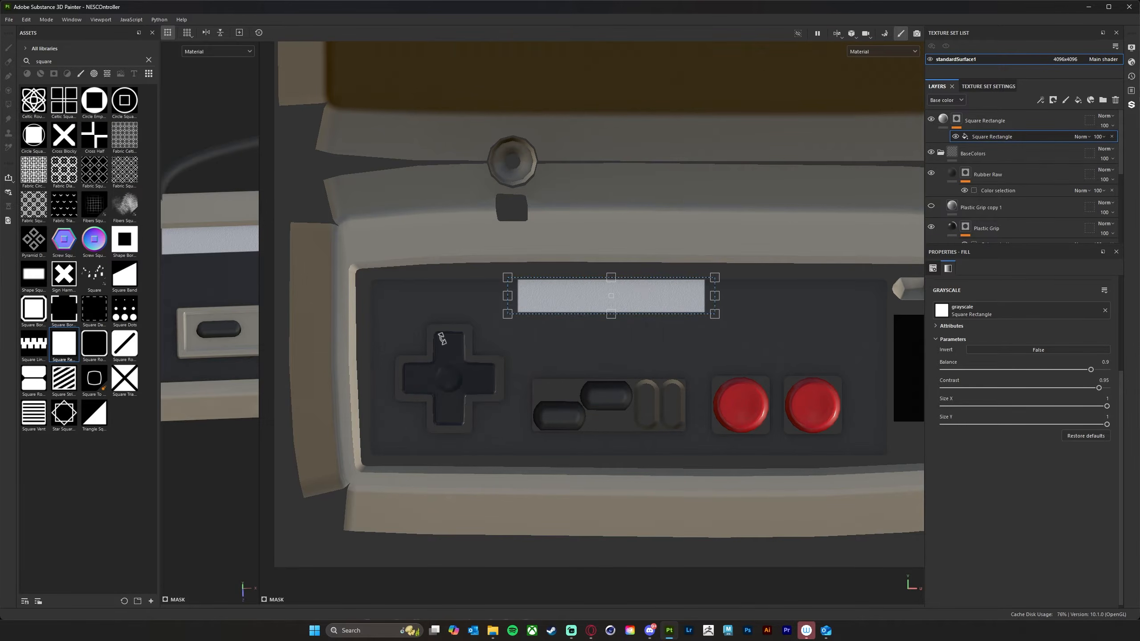
{"action": "left_click_drag", "start_coordinate": [259, 310], "coordinate": [517, 311]}
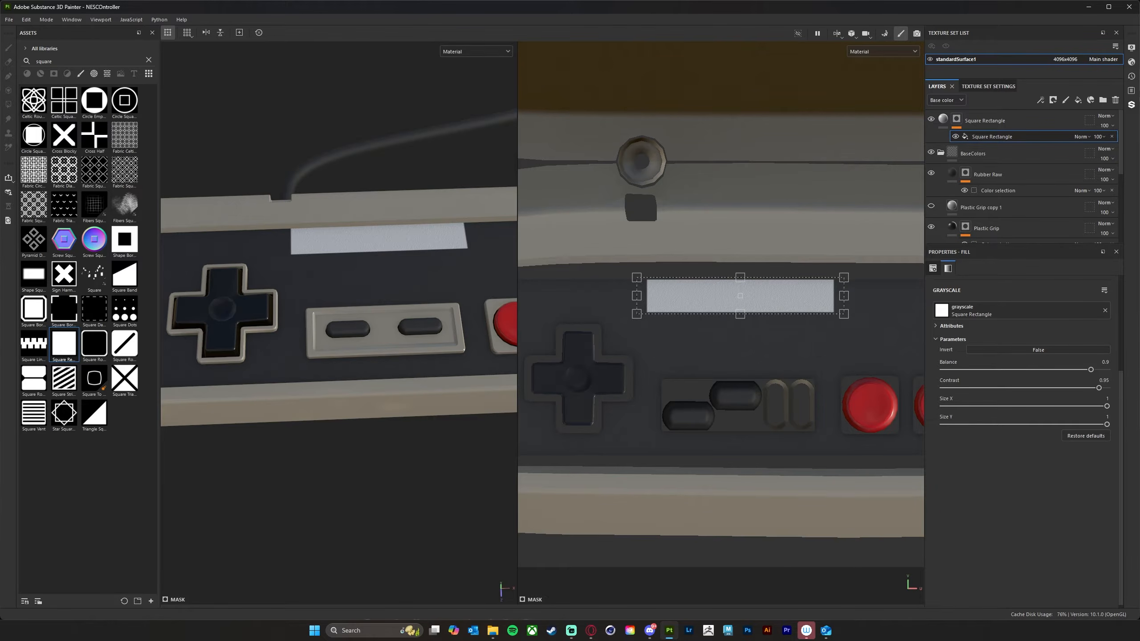
- Check the D-pad and stripes in the reference photo and search the asset library for arrow
{"action": "key", "text": "alt+Tab"}
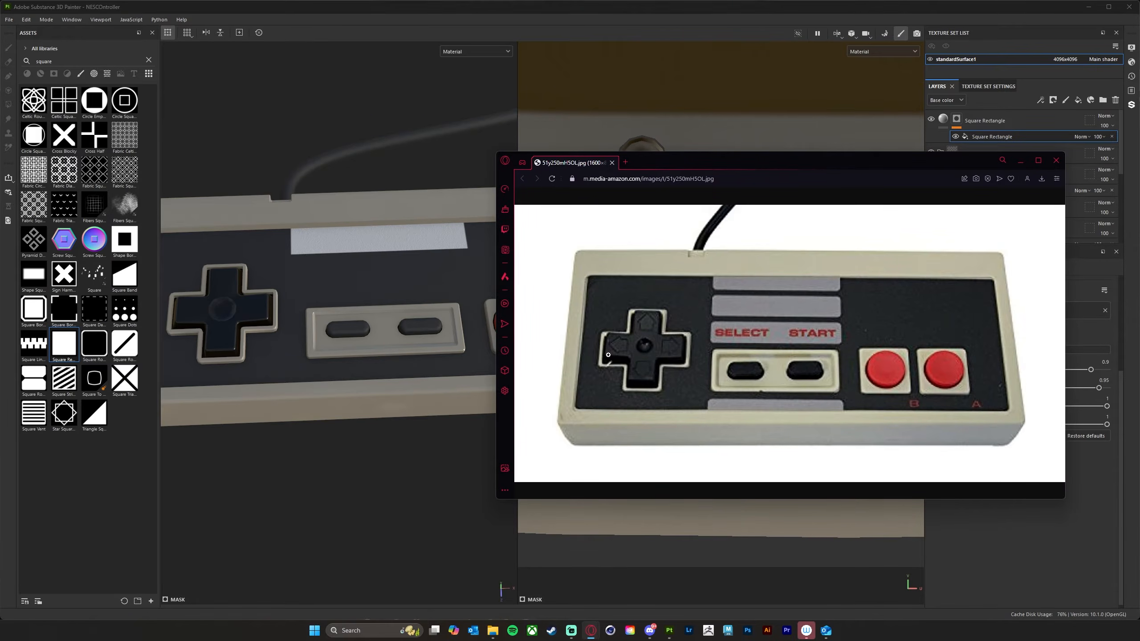
{"action": "mouse_move", "coordinate": [865, 162]}
{"action": "left_mouse_down"}
{"action": "mouse_move", "coordinate": [1139, 155]}
{"action": "mouse_move", "coordinate": [1139, 112]}
{"action": "left_mouse_up"}
{"action": "double_click", "coordinate": [92, 62]}
{"action": "type", "text": "arrows"}
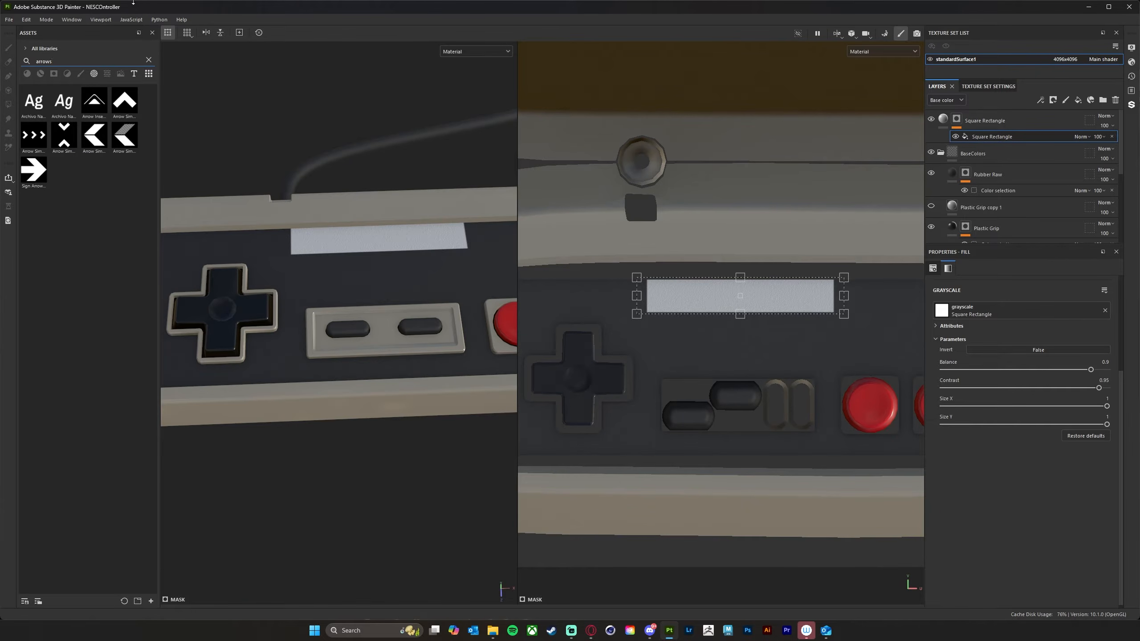
{"action": "key", "text": "BackSpace"}
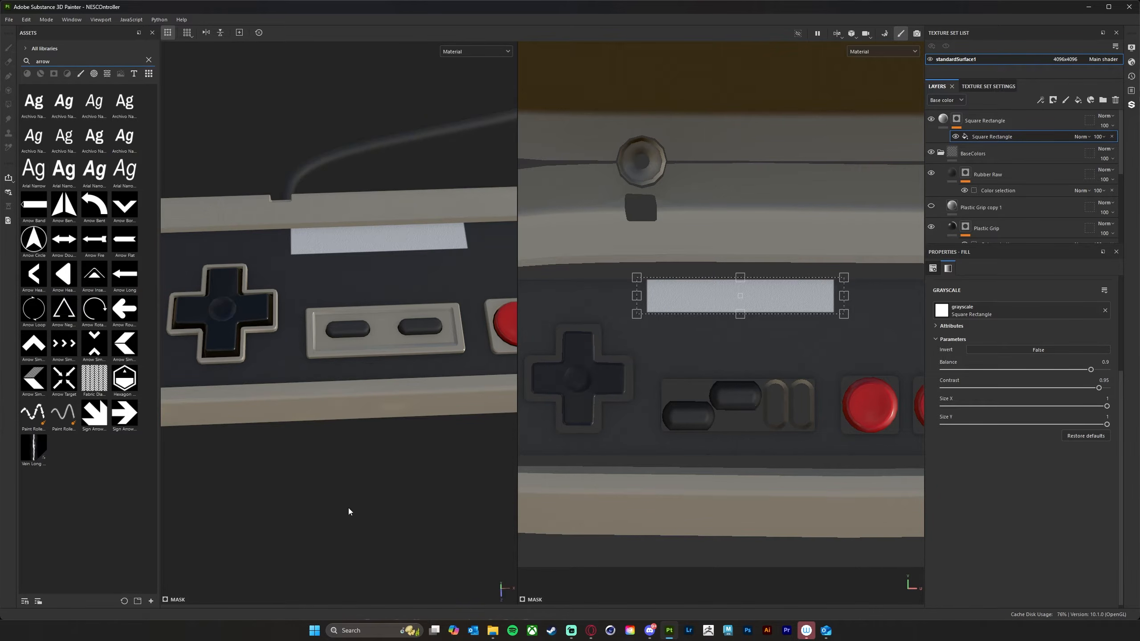
- Delete the Square Rectangle decal layer and the hidden Plastic Grip copy 1 layer
{"action": "left_click", "coordinate": [1029, 119]}
{"action": "left_click", "coordinate": [1115, 100]}
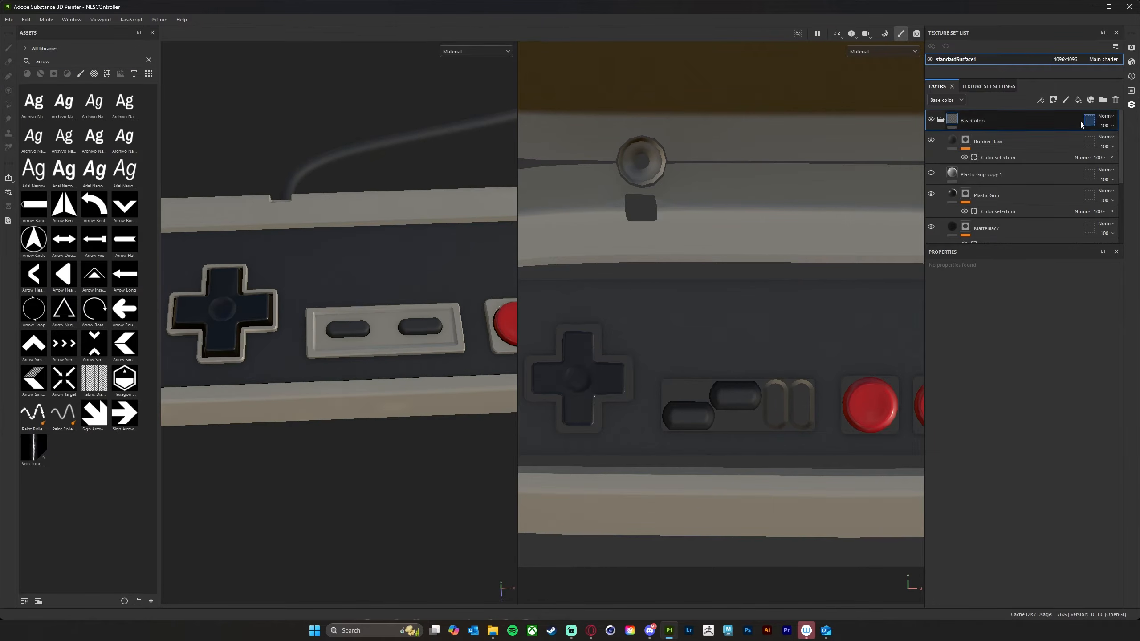
{"action": "left_click", "coordinate": [1012, 177]}
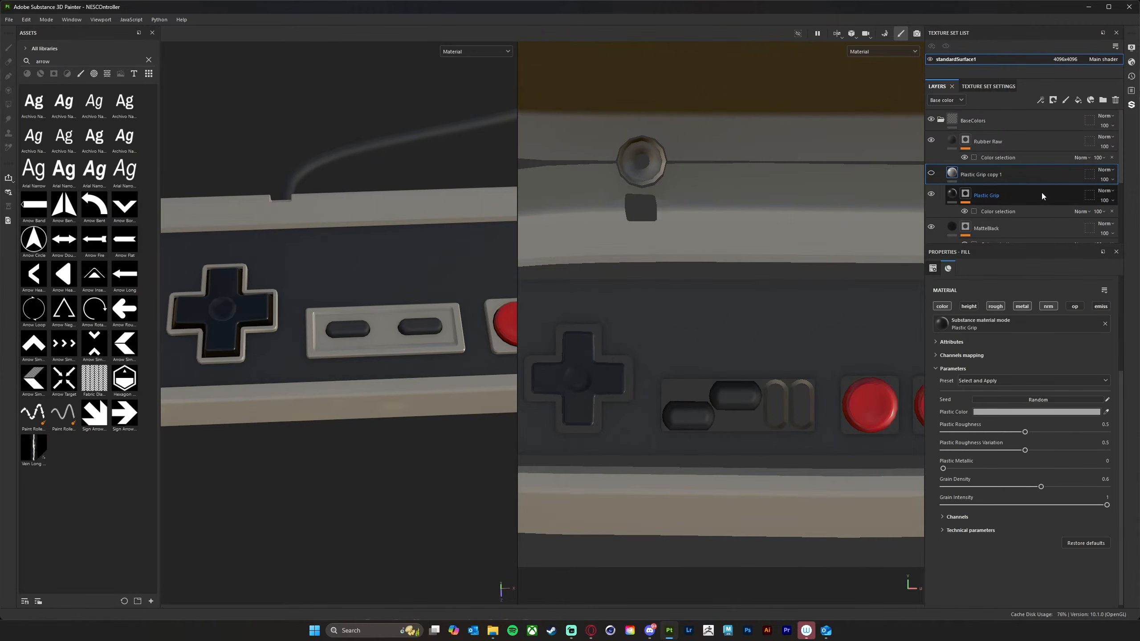
{"action": "left_click", "coordinate": [1116, 100]}
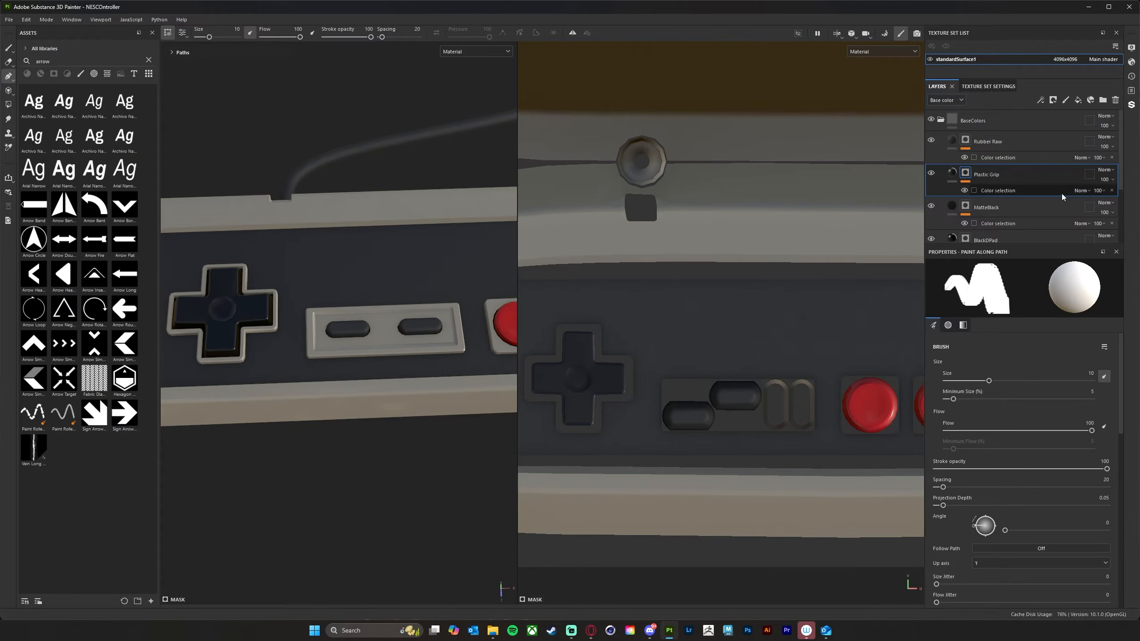
- Collapse the BaseColors folder and widen the 3D viewport to show the whole controller
{"action": "left_click", "coordinate": [940, 121]}
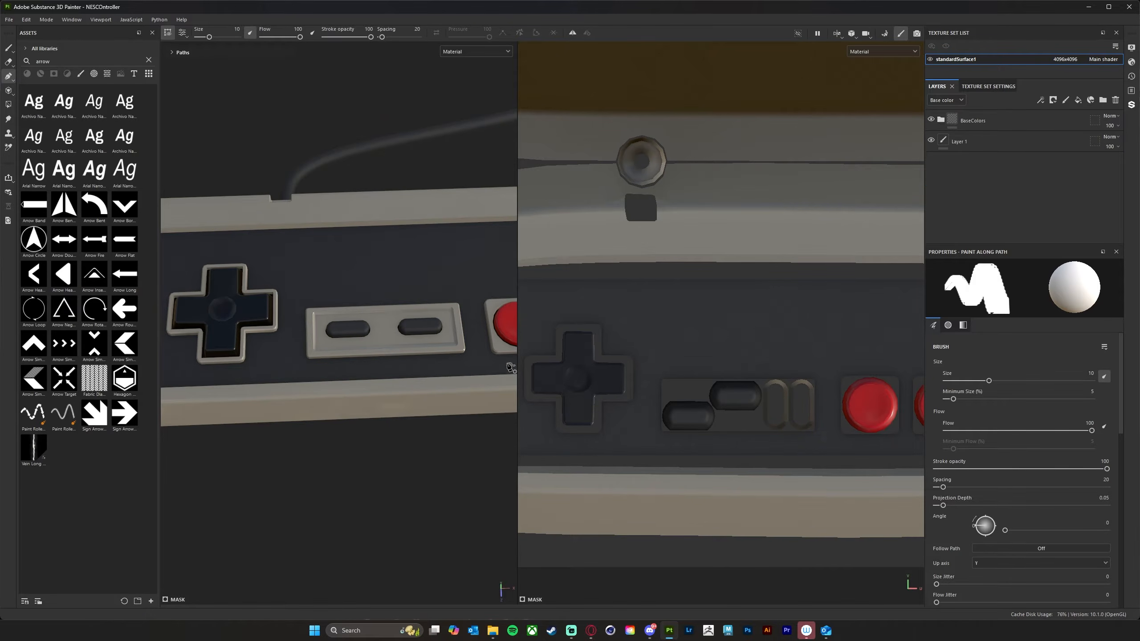
{"action": "left_click_drag", "start_coordinate": [517, 455], "coordinate": [898, 428]}
{"action": "middle_click_drag", "start_coordinate": [708, 461], "coordinate": [647, 476], "text": "alt"}
{"action": "left_click_drag", "start_coordinate": [647, 476], "coordinate": [645, 474], "text": "alt"}
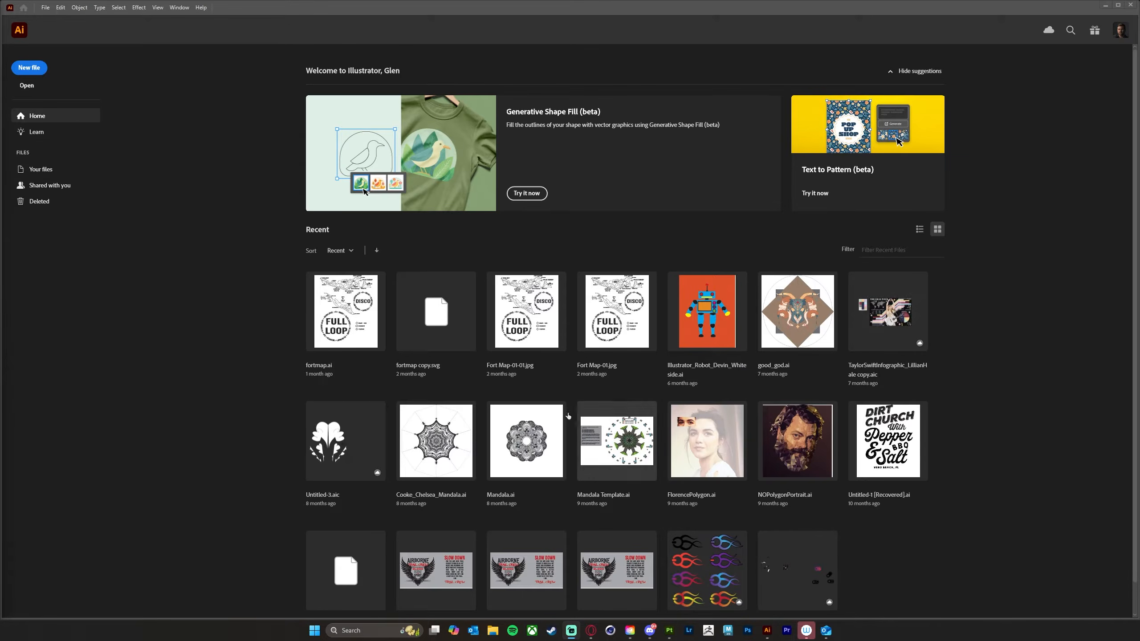
- Switch to Illustrator and create a new square document 1000 pt wide and 1000 pt high
{"action": "left_click", "coordinate": [28, 70]}
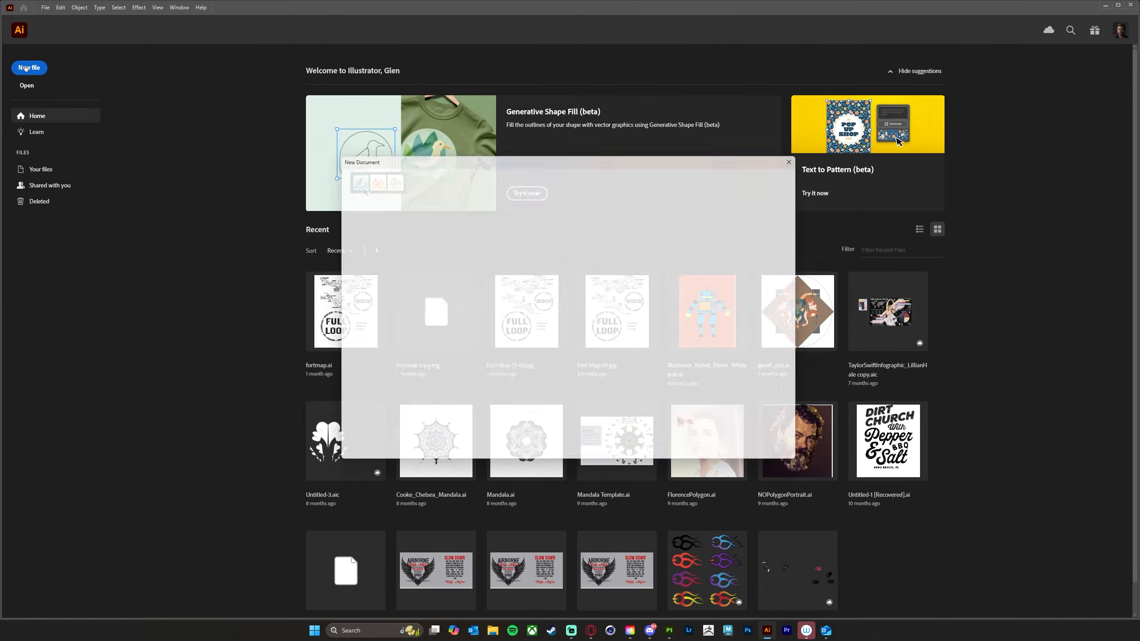
{"action": "mouse_move", "coordinate": [591, 162]}
{"action": "left_mouse_down"}
{"action": "mouse_move", "coordinate": [602, 149]}
{"action": "mouse_move", "coordinate": [590, 135]}
{"action": "mouse_move", "coordinate": [602, 157]}
{"action": "left_mouse_up"}
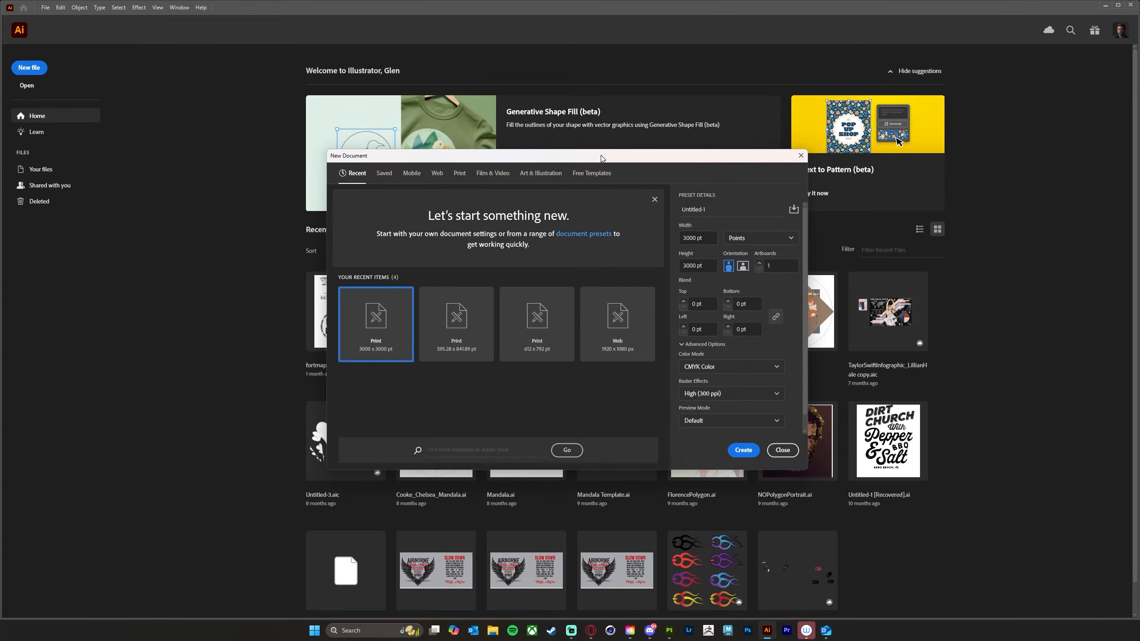
{"action": "left_click", "coordinate": [696, 237]}
{"action": "mouse_move", "coordinate": [697, 238]}
{"action": "left_mouse_down"}
{"action": "mouse_move", "coordinate": [682, 238]}
{"action": "mouse_move", "coordinate": [681, 266]}
{"action": "mouse_move", "coordinate": [682, 238]}
{"action": "left_mouse_up"}
{"action": "key", "text": "Return"}
{"action": "left_click_drag", "start_coordinate": [695, 236], "coordinate": [661, 238]}
{"action": "type", "text": "1"}
{"action": "key", "text": "Tab"}
{"action": "key", "text": "Tab"}
{"action": "type", "text": "1000"}
{"action": "key", "text": "Tab"}
- Examine the controller's full UV layout in Substance 3D Painter and return to the blank Illustrator document
{"action": "left_click", "coordinate": [670, 632]}
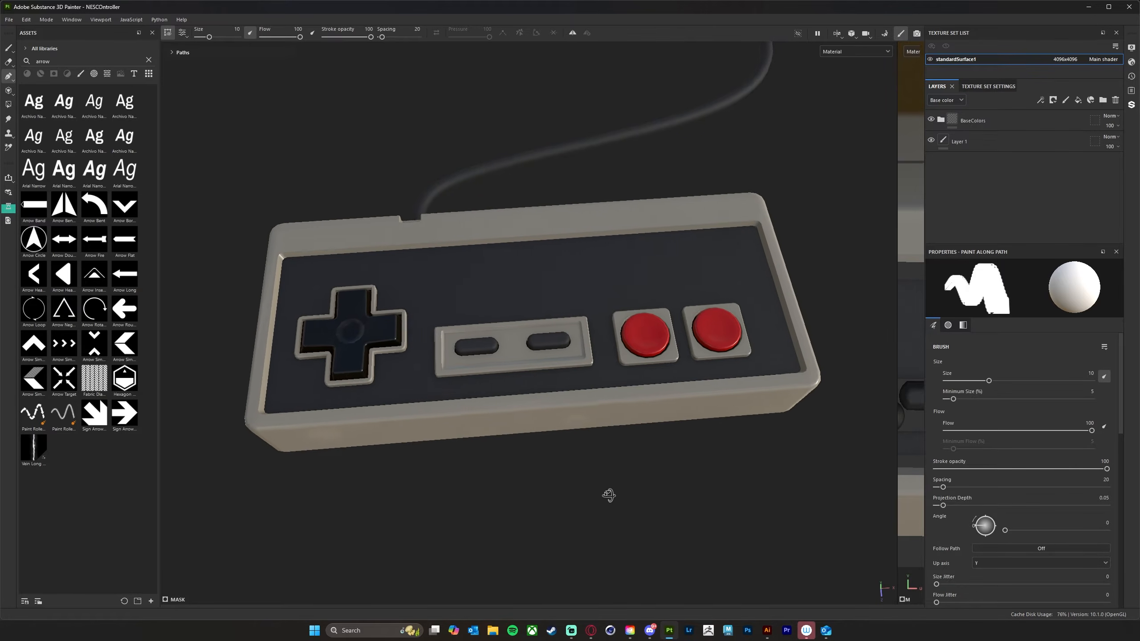
{"action": "left_click_drag", "start_coordinate": [609, 495], "coordinate": [622, 491], "text": "alt"}
{"action": "left_click_drag", "start_coordinate": [897, 405], "coordinate": [411, 404]}
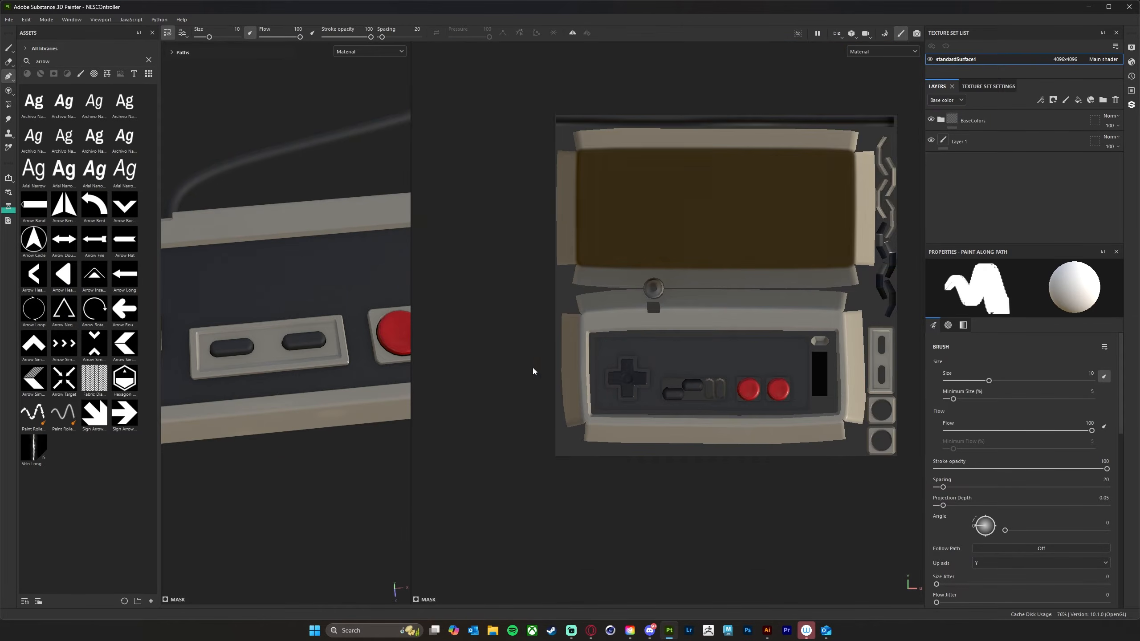
{"action": "scroll", "coordinate": [711, 341], "scroll_direction": "down", "scroll_amount": 2}
{"action": "scroll", "coordinate": [661, 360], "scroll_direction": "up", "scroll_amount": 3}
{"action": "left_click_drag", "start_coordinate": [760, 379], "coordinate": [758, 383], "text": "alt"}
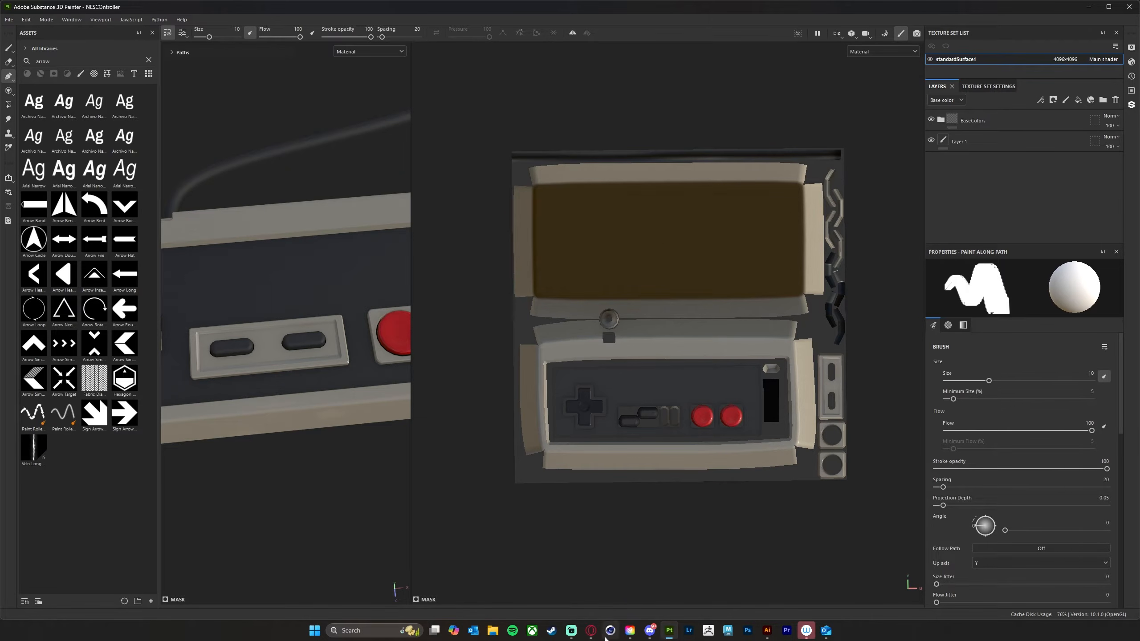
{"action": "left_click", "coordinate": [767, 630]}
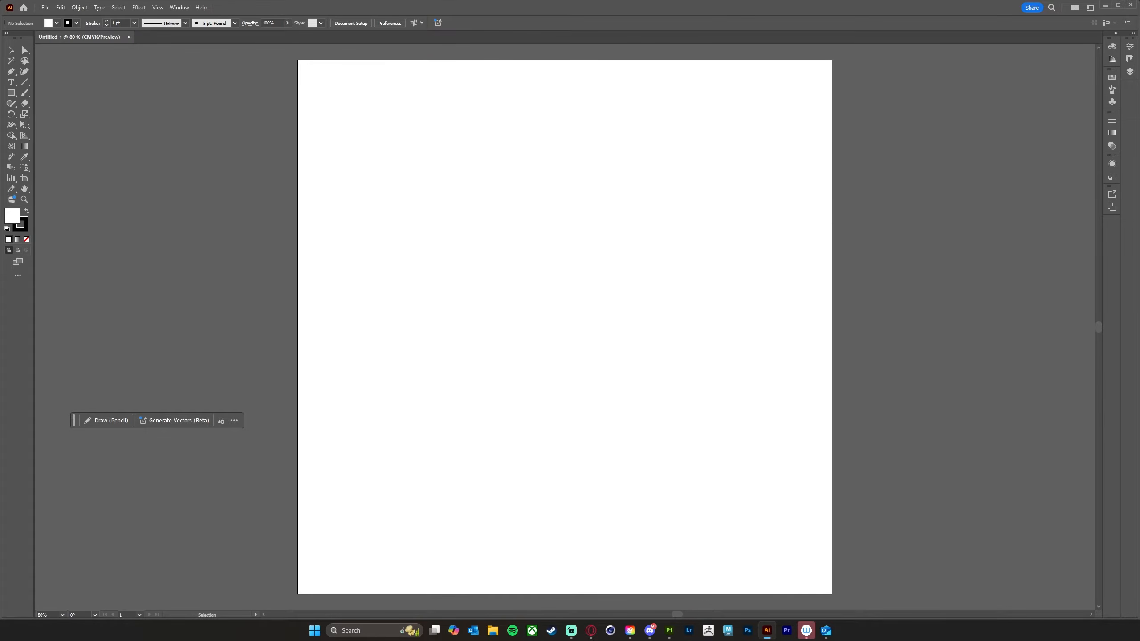
- Draw a black rectangle with no stroke, about 1031 by 1027 pt, covering the whole artboard
{"action": "left_click", "coordinate": [1130, 72]}
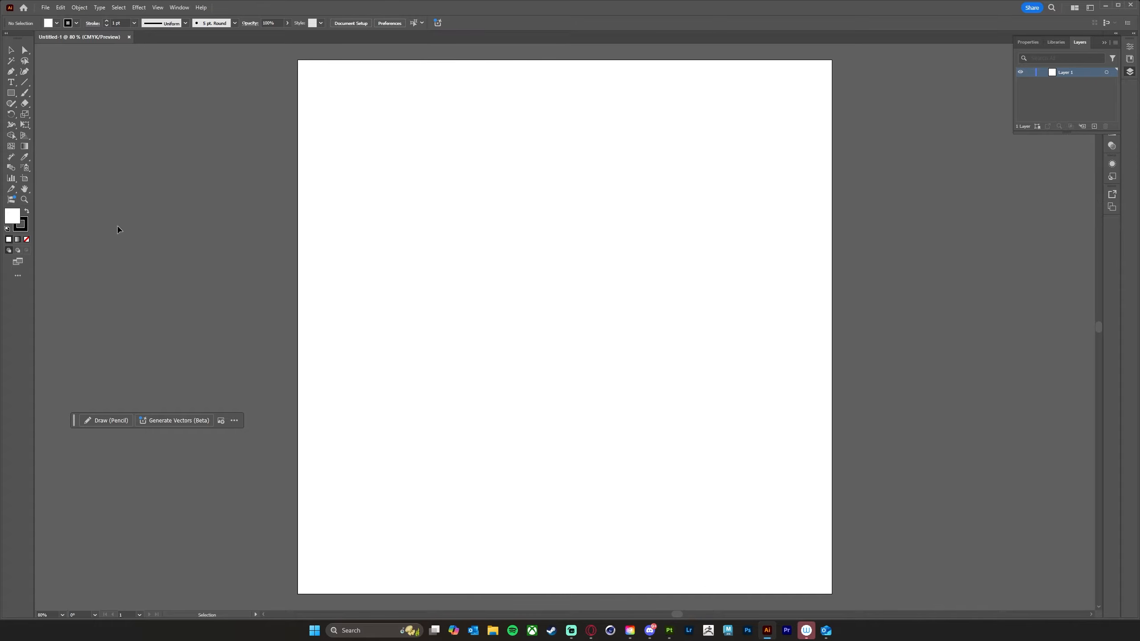
{"action": "left_click", "coordinate": [9, 94]}
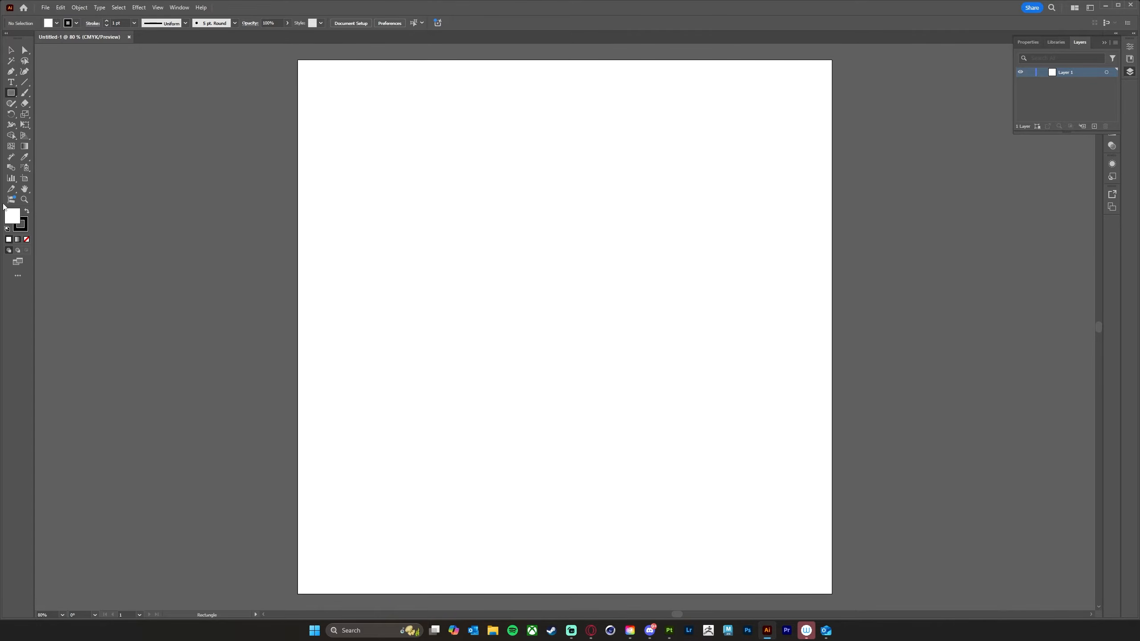
{"action": "left_click", "coordinate": [25, 213]}
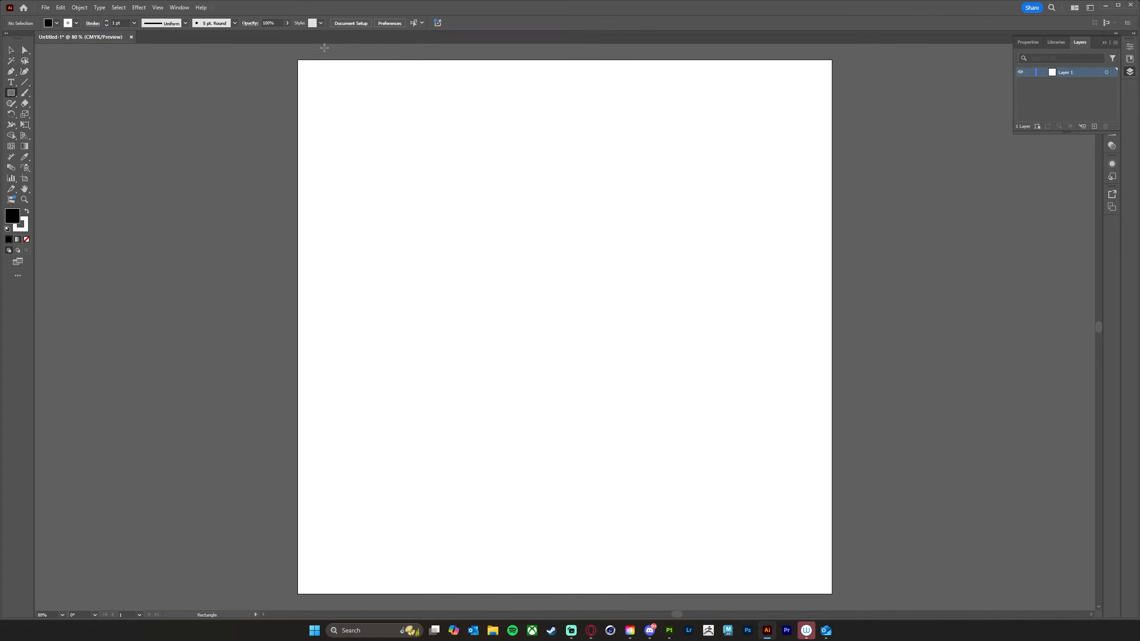
{"action": "left_click_drag", "start_coordinate": [292, 55], "coordinate": [842, 603]}
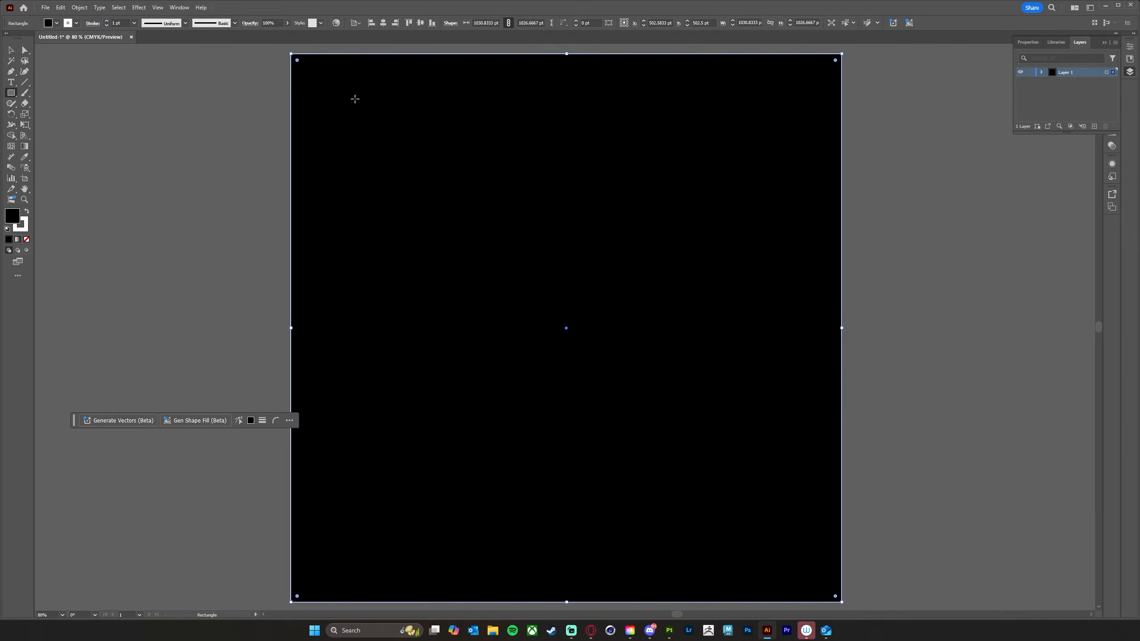
{"action": "left_click", "coordinate": [76, 23]}
{"action": "key", "text": "slash"}
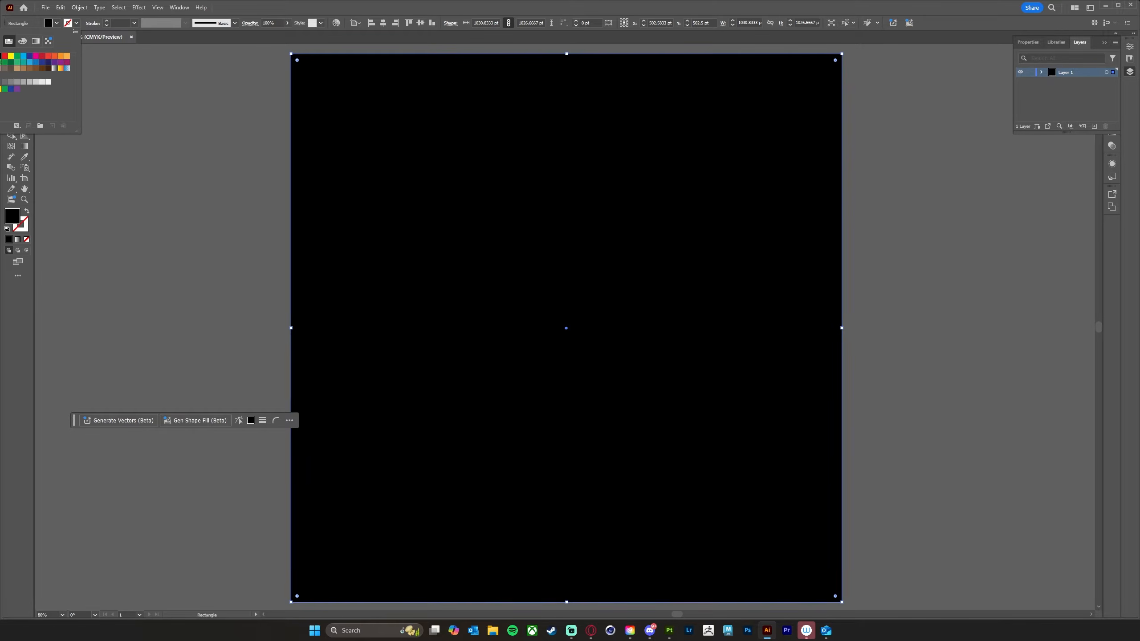
- Resize the black rectangle so its corners match the artboard corners, and lock its layer
{"action": "left_click", "coordinate": [1031, 74]}
{"action": "left_click", "coordinate": [1030, 72]}
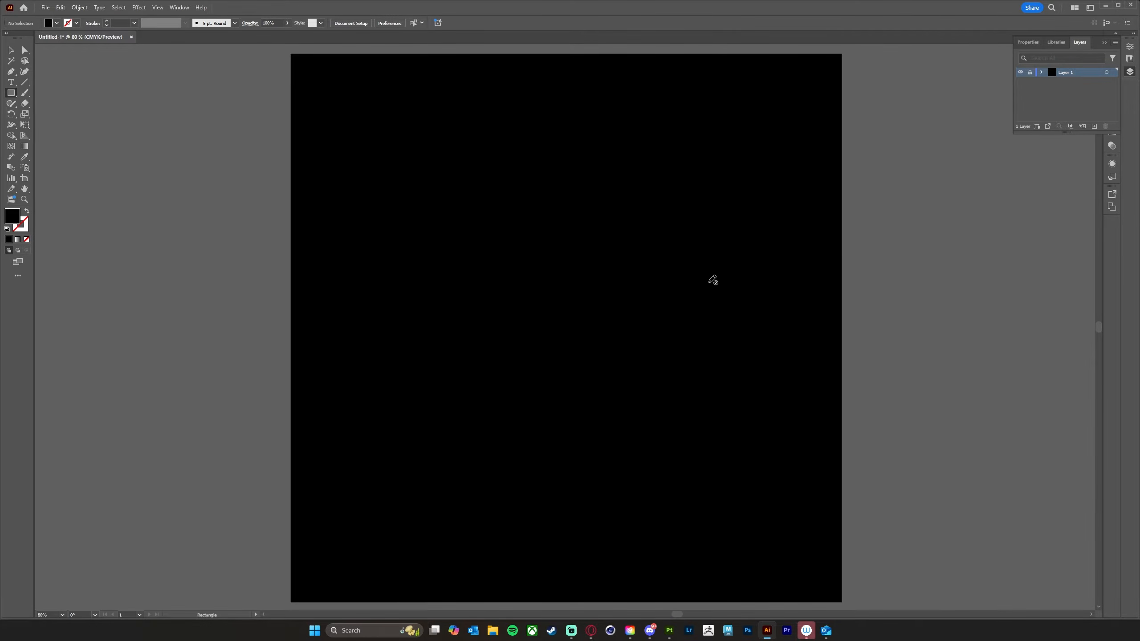
{"action": "left_click", "coordinate": [1030, 73]}
{"action": "key", "text": "v"}
{"action": "left_click", "coordinate": [446, 165]}
{"action": "mouse_move", "coordinate": [290, 54]}
{"action": "left_mouse_down"}
{"action": "mouse_move", "coordinate": [310, 67]}
{"action": "mouse_move", "coordinate": [297, 59]}
{"action": "left_mouse_up"}
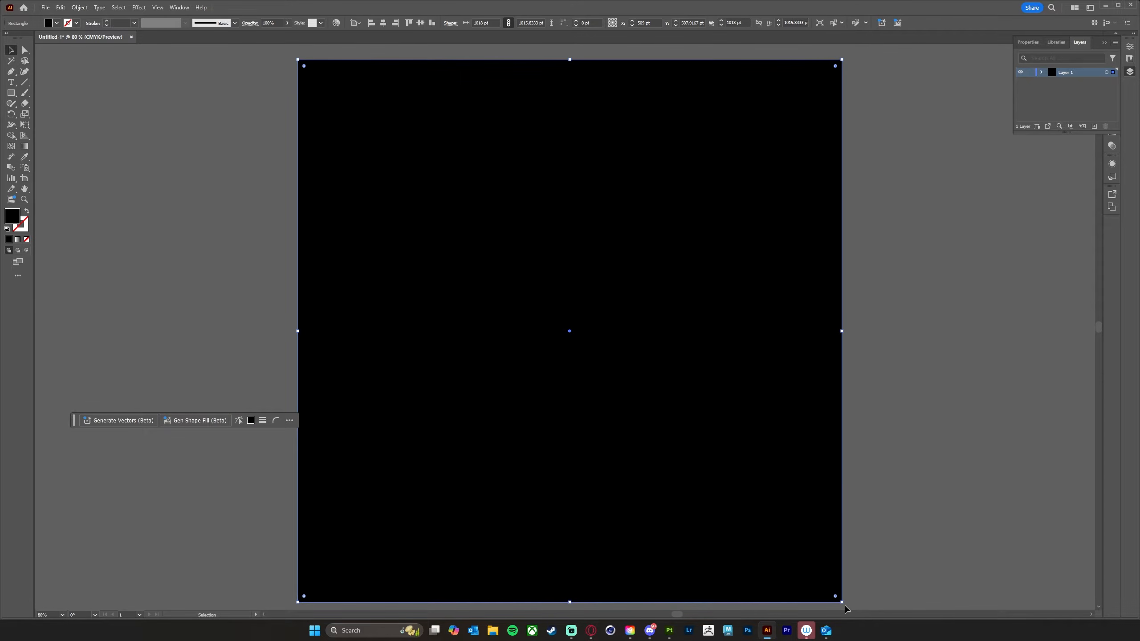
{"action": "left_click_drag", "start_coordinate": [841, 602], "coordinate": [834, 594]}
{"action": "left_click", "coordinate": [1031, 72]}
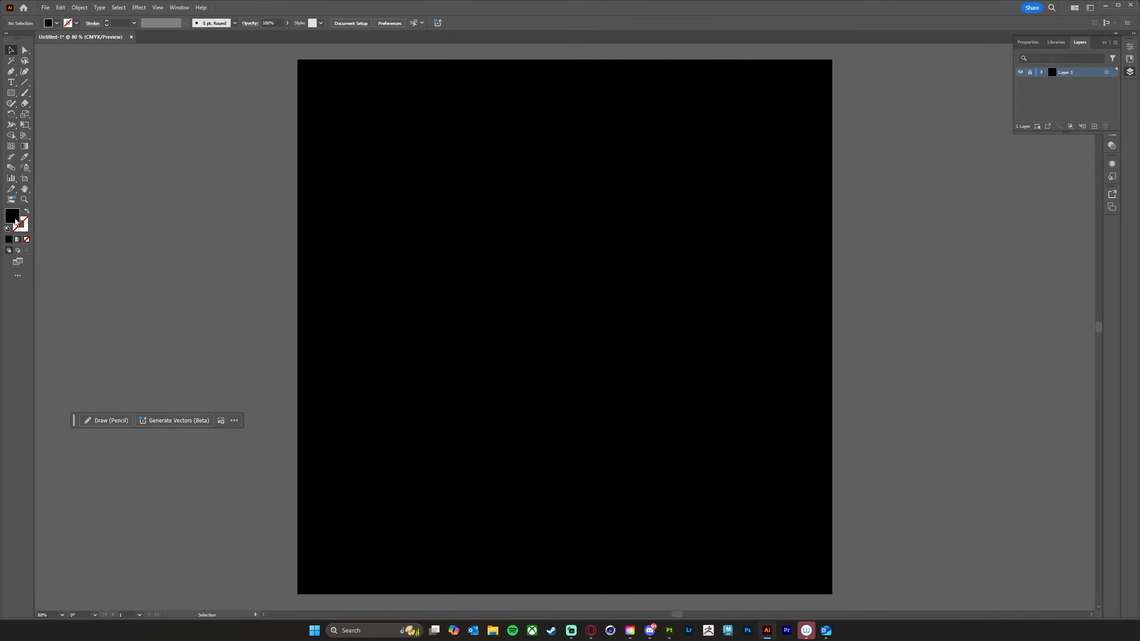
- Draw a white rectangle, about 919 by 138 pt, across the artboard on a new layer above the black background
{"action": "left_click", "coordinate": [10, 93]}
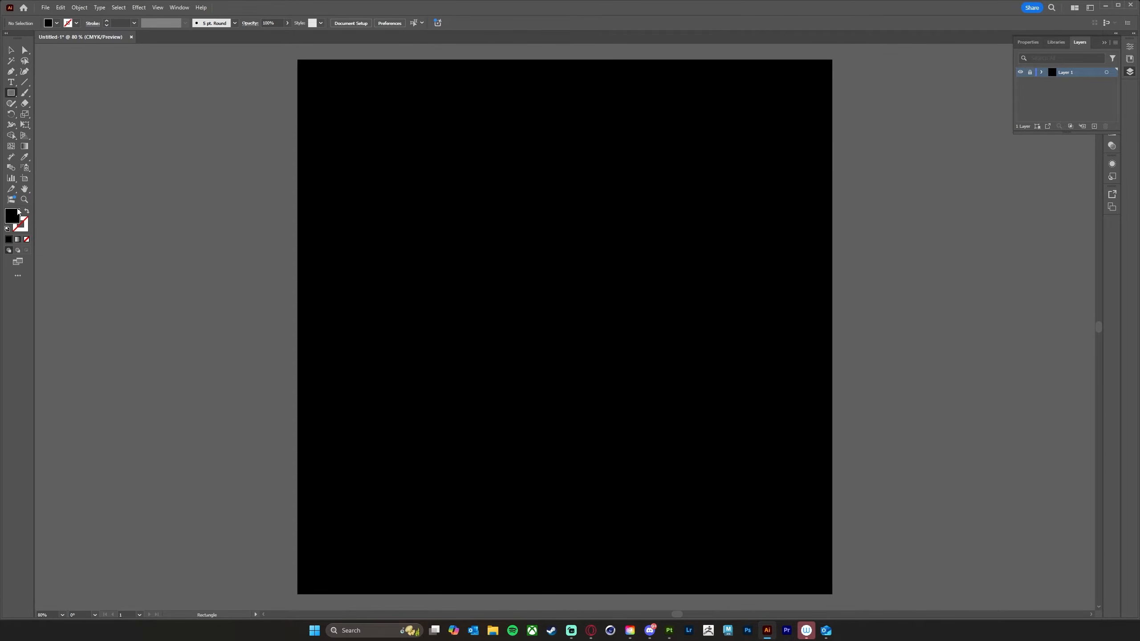
{"action": "left_click", "coordinate": [57, 23]}
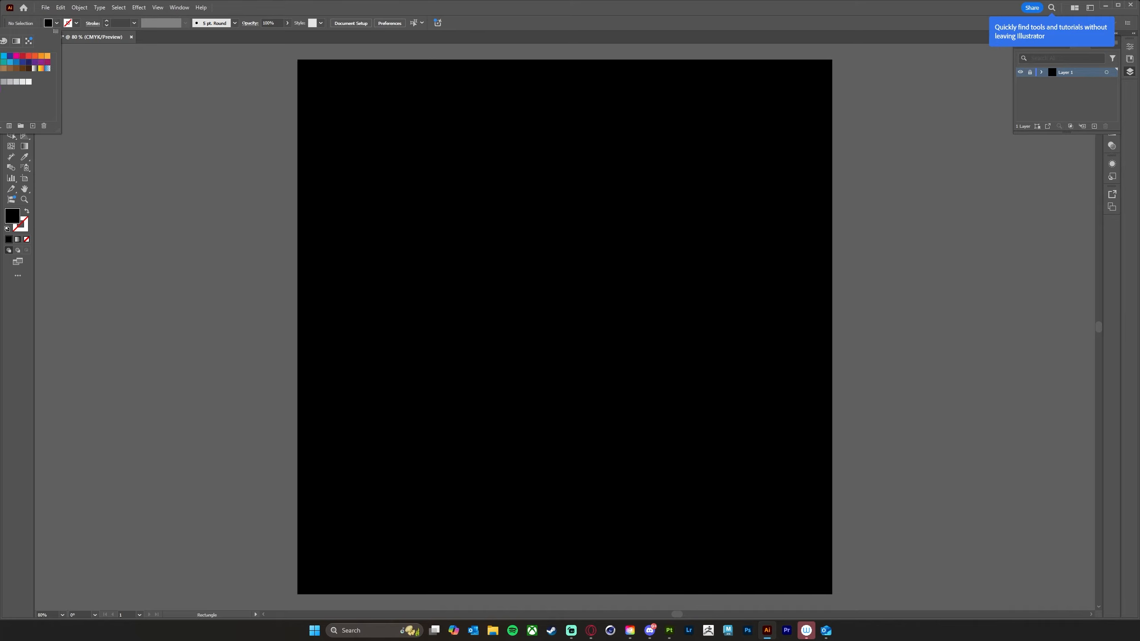
{"action": "left_click", "coordinate": [0, 56]}
{"action": "left_click", "coordinate": [441, 7]}
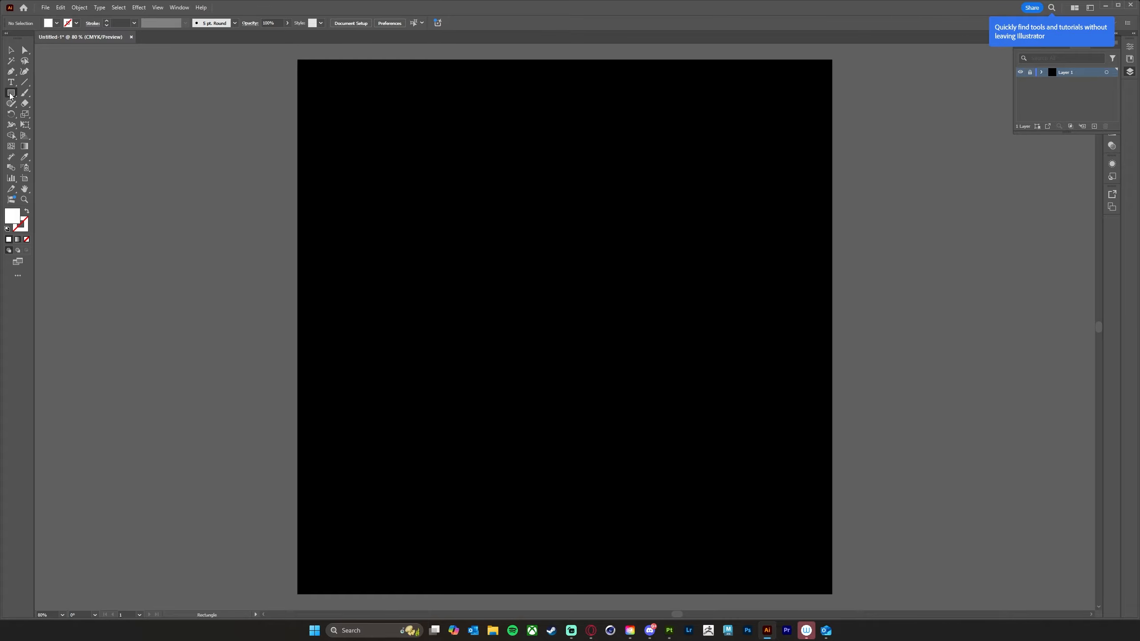
{"action": "left_click", "coordinate": [1085, 127]}
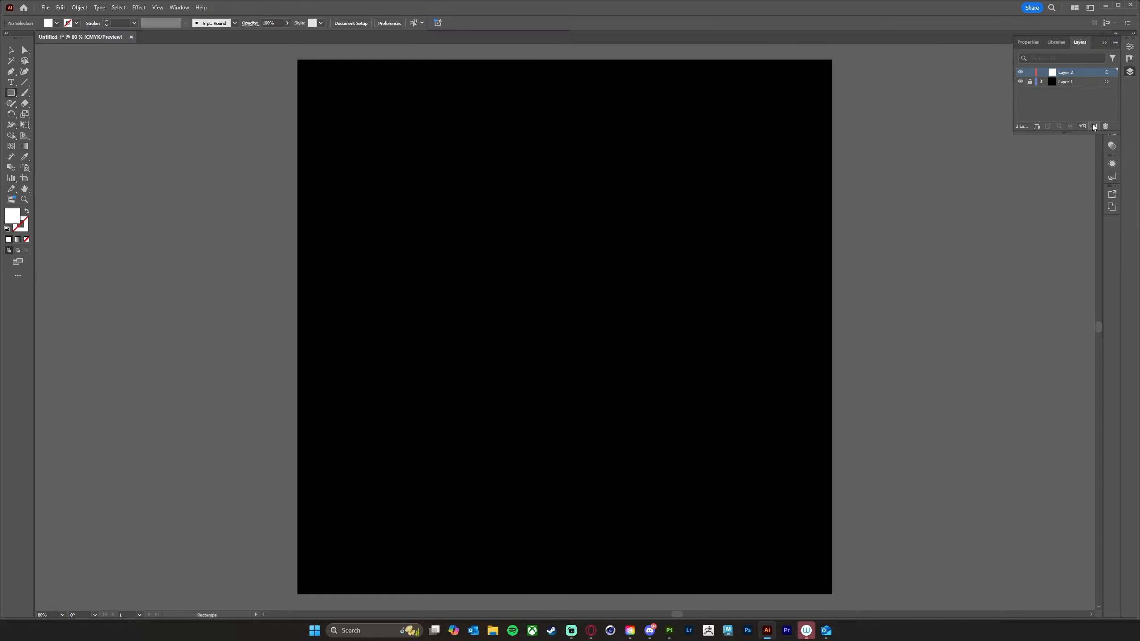
{"action": "left_click_drag", "start_coordinate": [334, 237], "coordinate": [825, 311]}
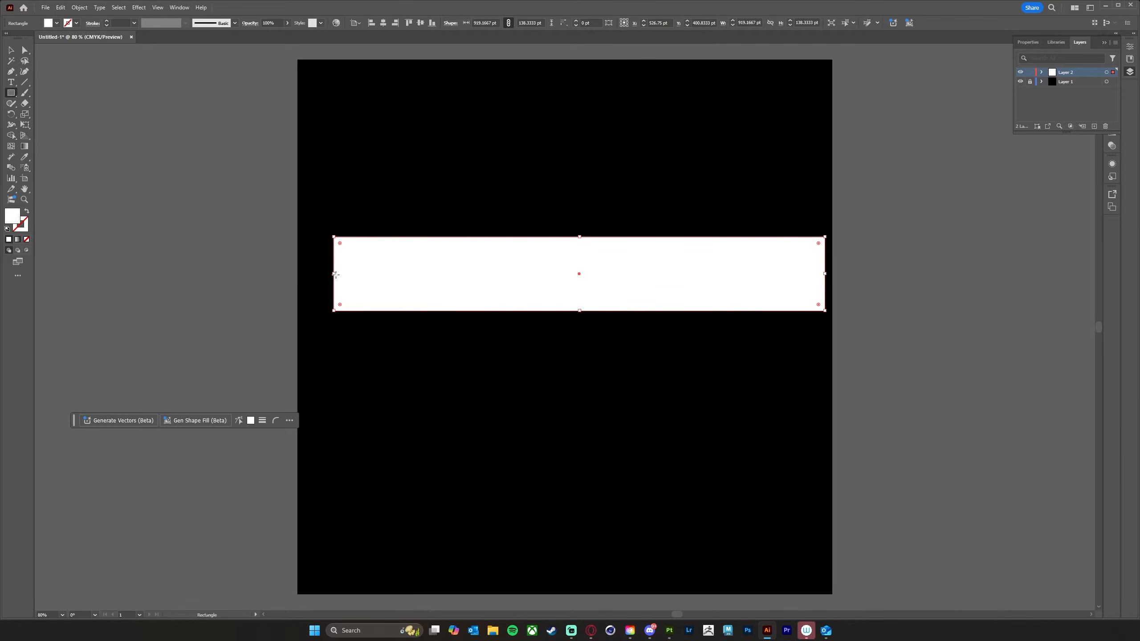
- Widen the white rectangle to about 962 pt and move it to the middle of the artboard
{"action": "left_click_drag", "start_coordinate": [335, 275], "coordinate": [311, 275]}
{"action": "left_click", "coordinate": [11, 49]}
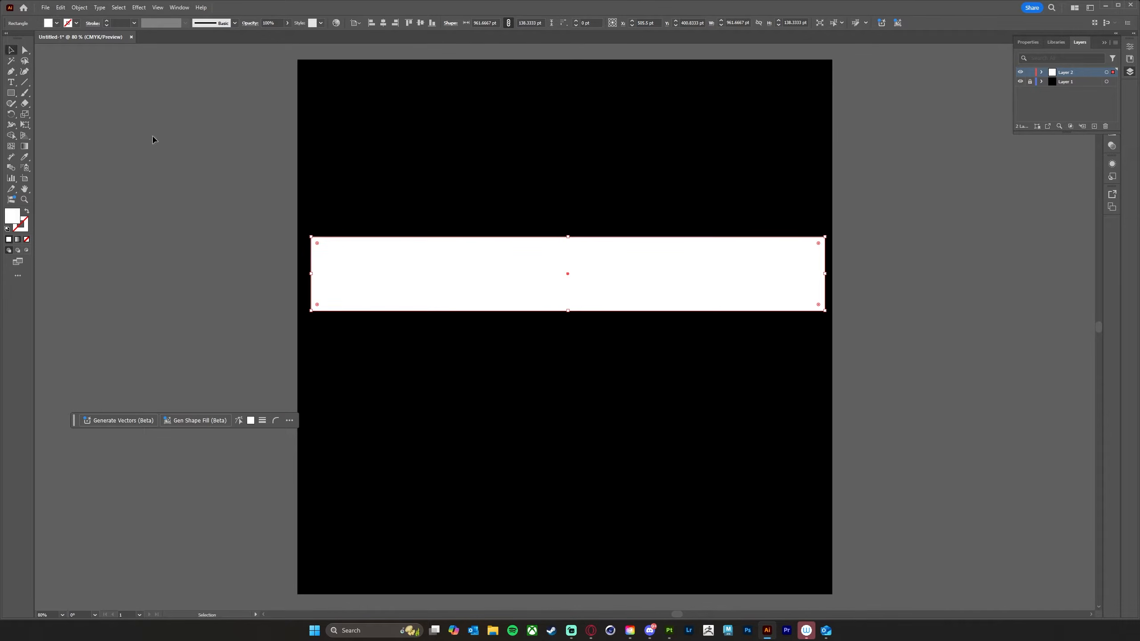
{"action": "left_click_drag", "start_coordinate": [646, 275], "coordinate": [644, 329]}
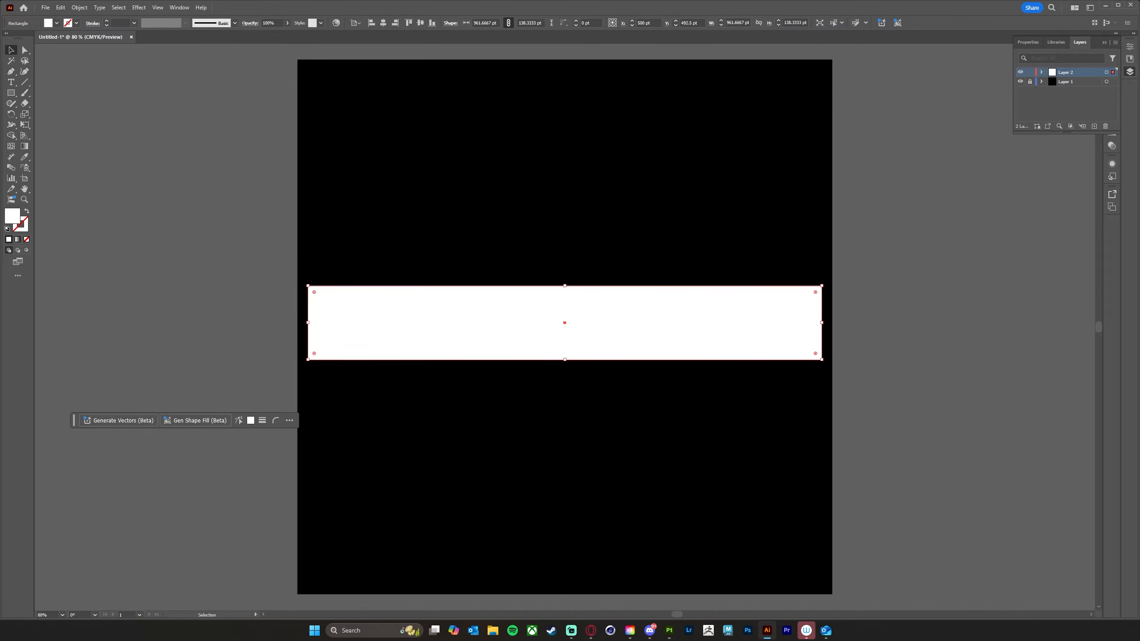
- Increase the white rectangle's height to about 154 pt and round its four corners to a radius of about 26 pt
{"action": "left_click_drag", "start_coordinate": [565, 285], "coordinate": [566, 277]}
{"action": "left_click_drag", "start_coordinate": [565, 359], "coordinate": [566, 362]}
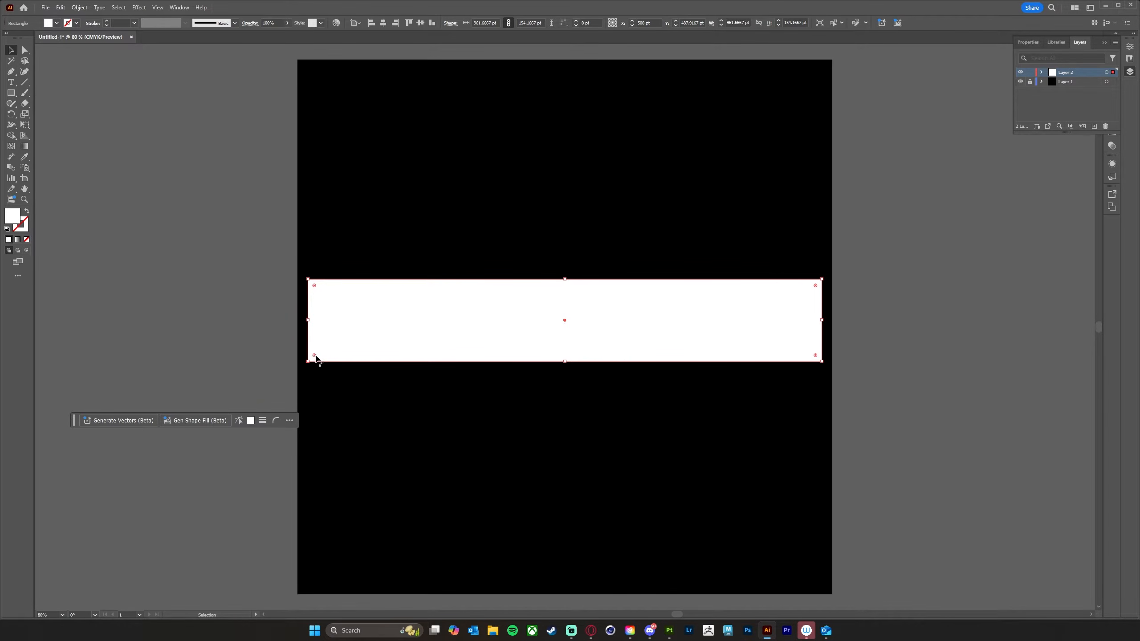
{"action": "mouse_move", "coordinate": [316, 359]}
{"action": "left_mouse_down"}
{"action": "mouse_move", "coordinate": [335, 348]}
{"action": "mouse_move", "coordinate": [323, 351]}
{"action": "left_mouse_up"}
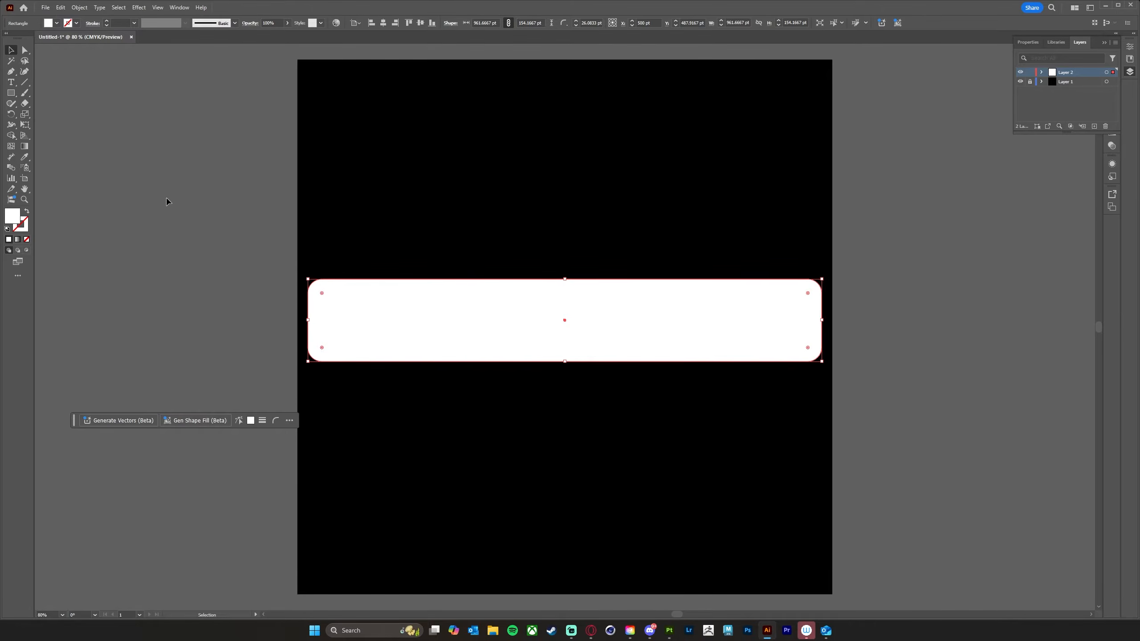
{"action": "left_click", "coordinate": [158, 180]}
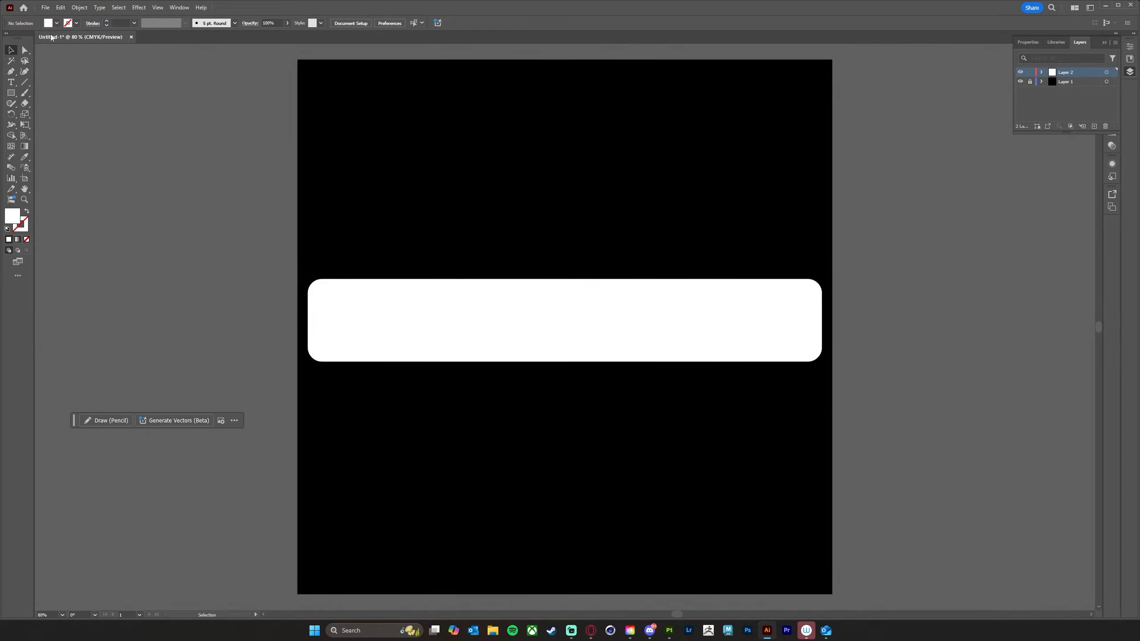
- Export the artwork as a JPEG named Round Rectangle into the Controller Project folder on the desktop, using all artboards
{"action": "left_click", "coordinate": [46, 7]}
{"action": "mouse_move", "coordinate": [102, 217]}
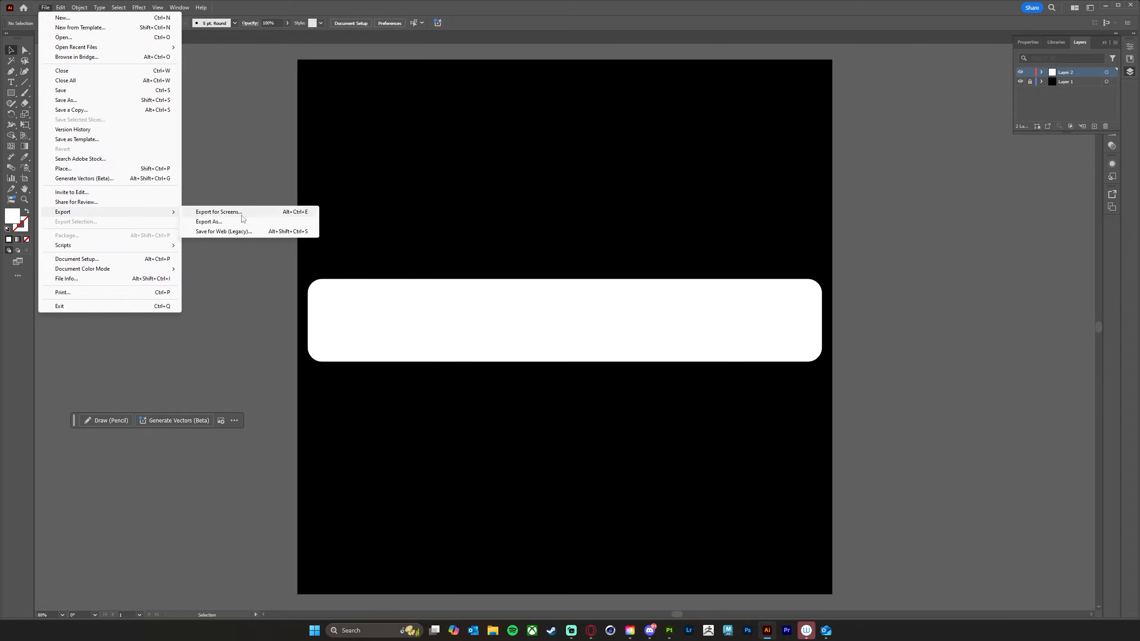
{"action": "left_click", "coordinate": [281, 224]}
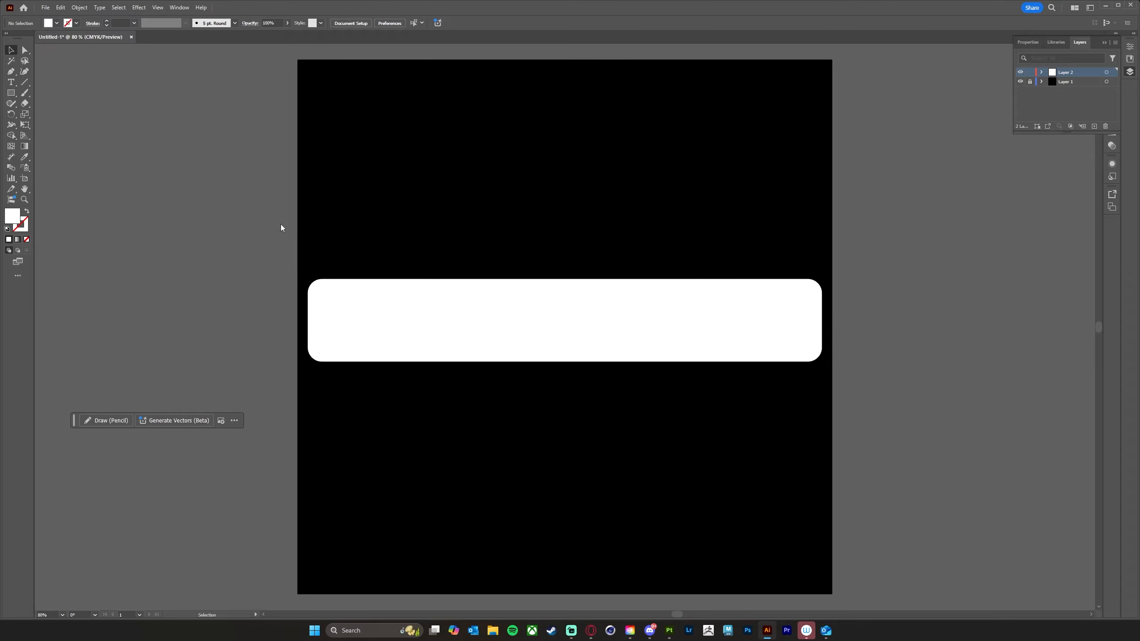
{"action": "left_click_drag", "start_coordinate": [330, 17], "coordinate": [536, 57]}
{"action": "double_click", "coordinate": [355, 117]}
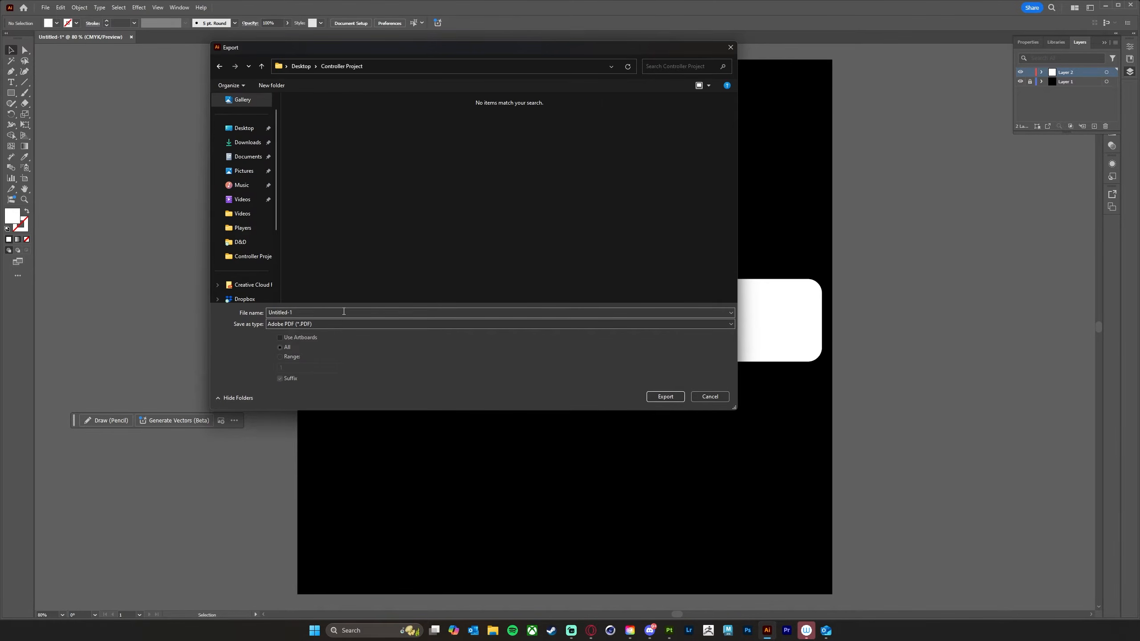
{"action": "left_click", "coordinate": [360, 324]}
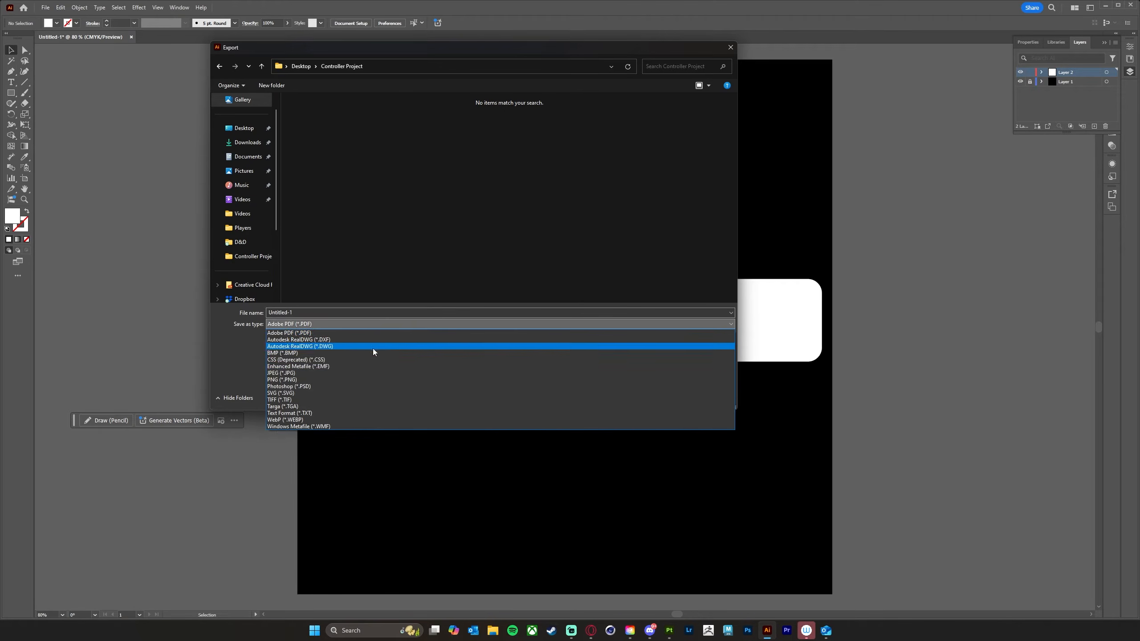
{"action": "left_click", "coordinate": [360, 373]}
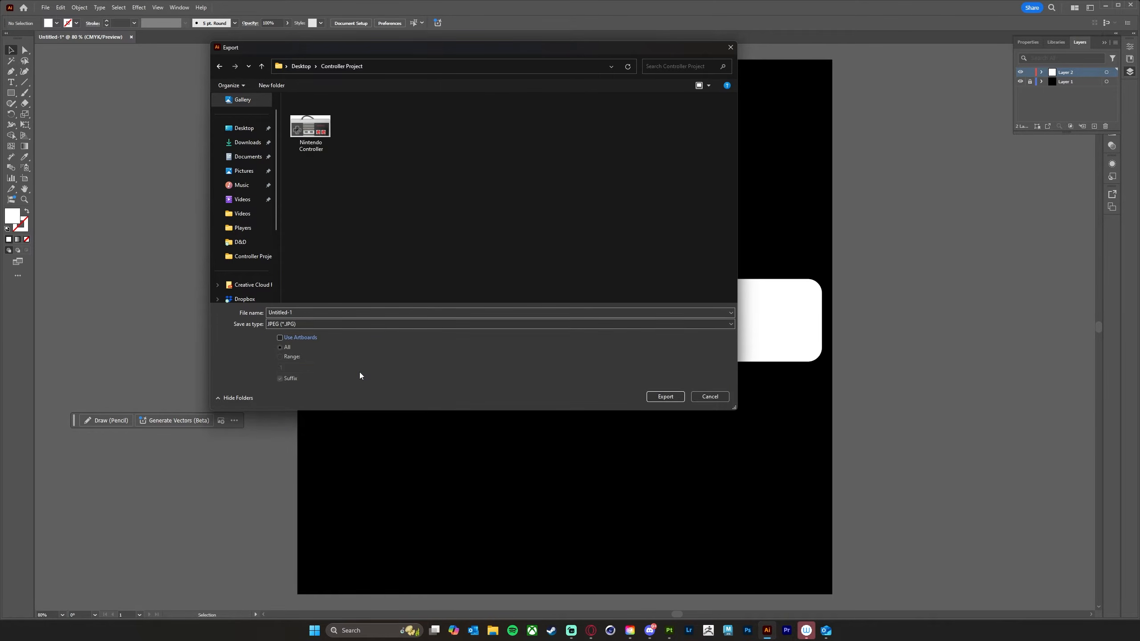
{"action": "left_click", "coordinate": [281, 338]}
{"action": "double_click", "coordinate": [280, 312]}
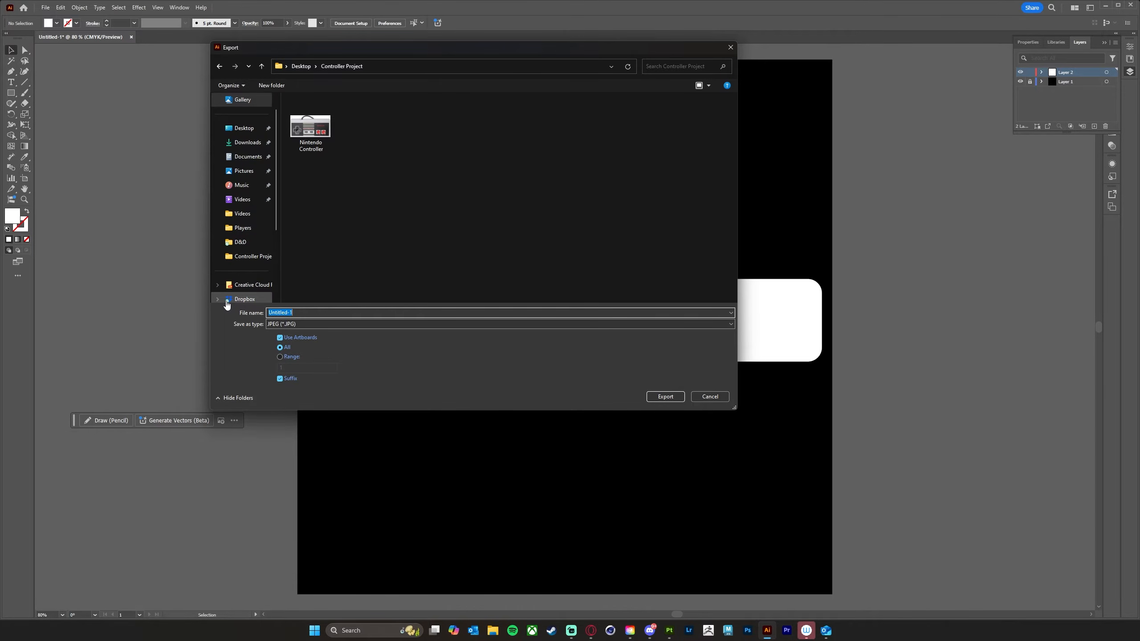
{"action": "type", "text": "Round Rectangle"}
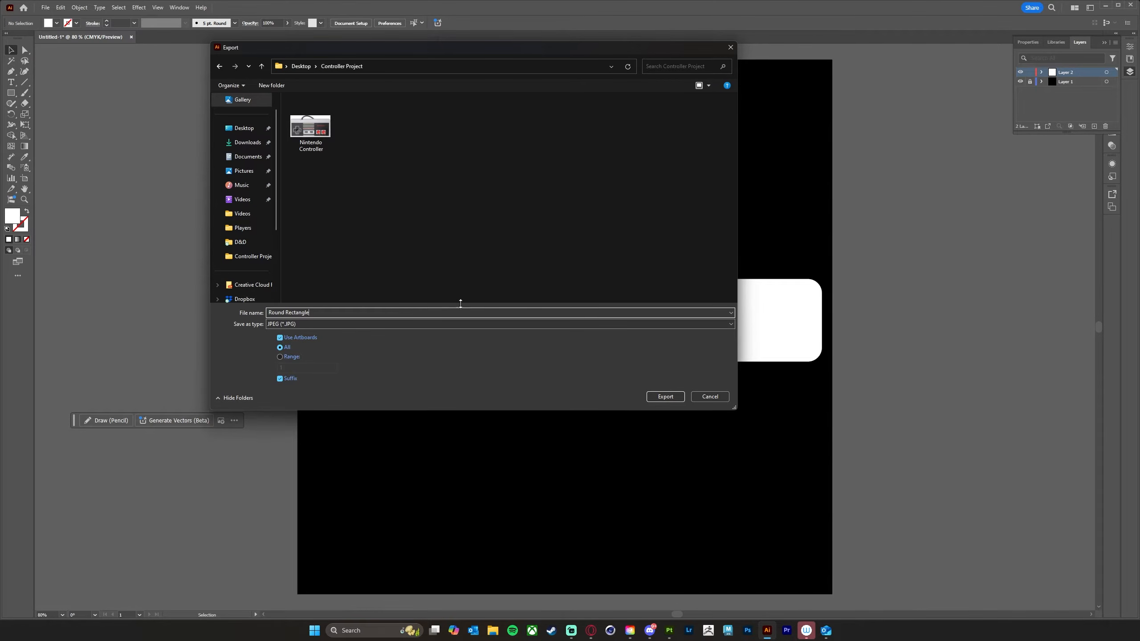
{"action": "left_click", "coordinate": [669, 397]}
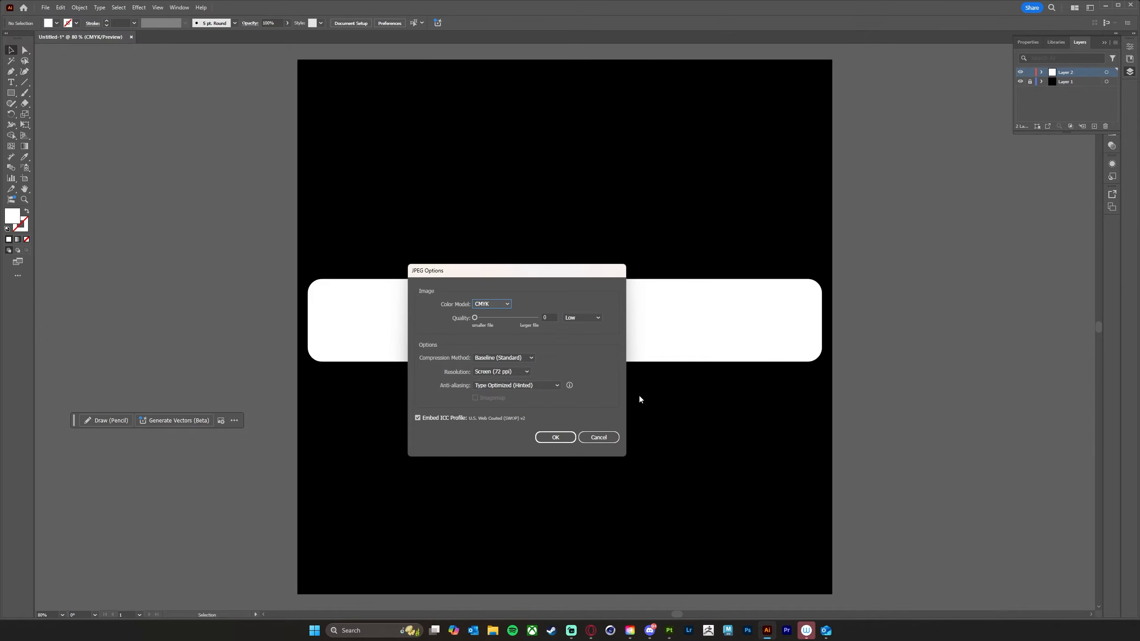
- Set the JPEG colour model to RGB and complete the export
{"action": "left_click", "coordinate": [497, 304]}
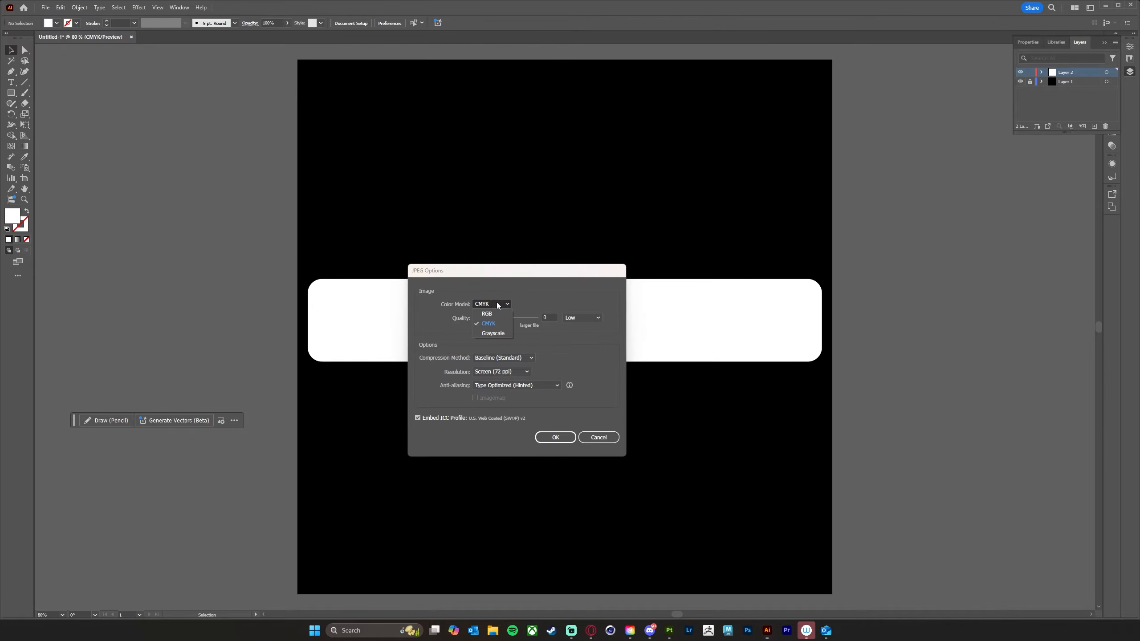
{"action": "left_click", "coordinate": [484, 314]}
{"action": "left_click_drag", "start_coordinate": [555, 274], "coordinate": [600, 245]}
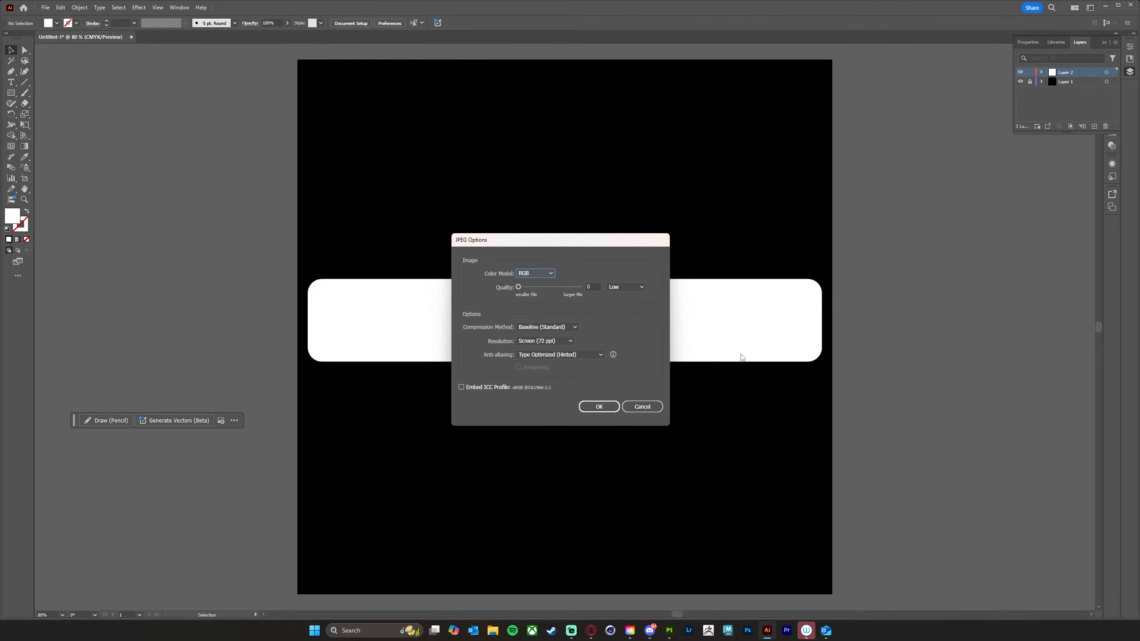
{"action": "left_click", "coordinate": [600, 407]}
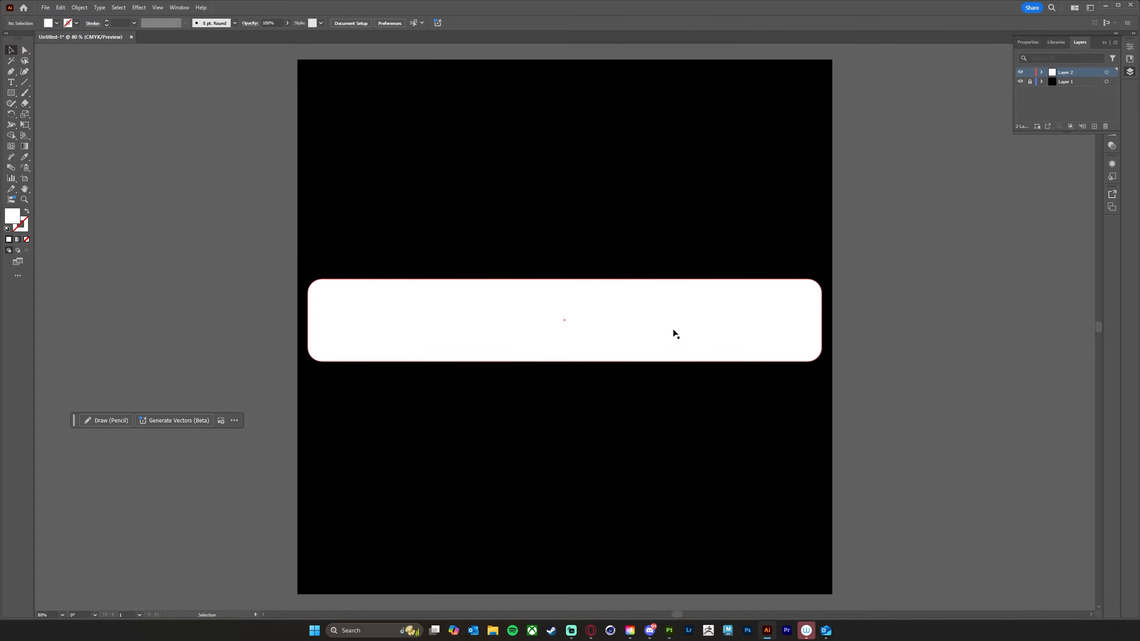
- Delete the white rounded rectangle and draw a white square of about 318 pt in the upper middle of the artboard
{"action": "left_click", "coordinate": [773, 333]}
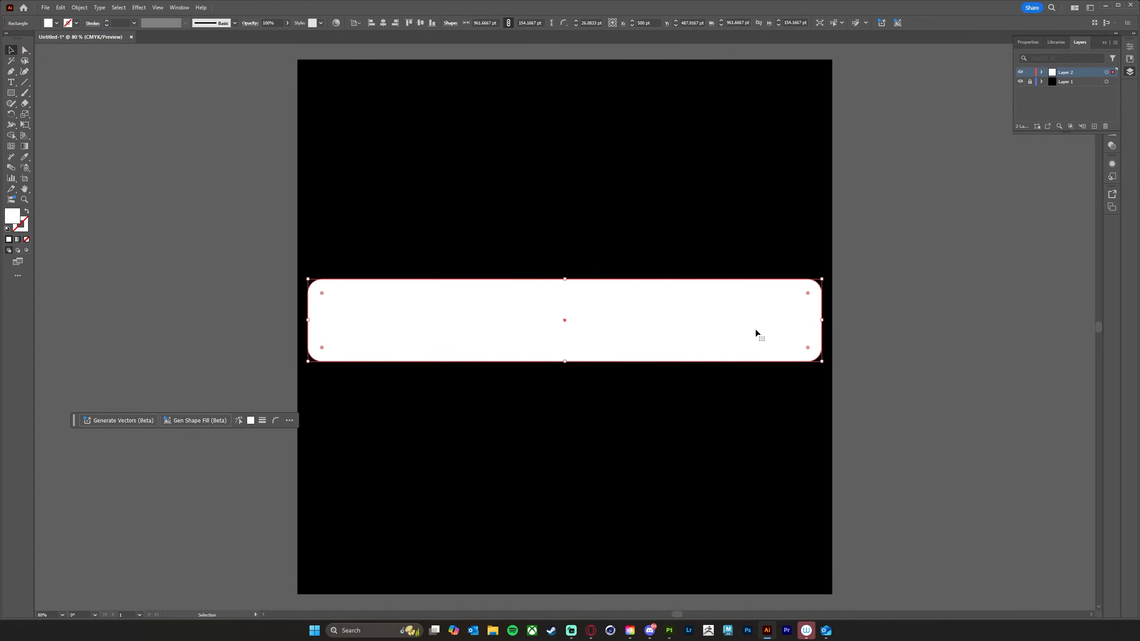
{"action": "key", "text": "Delete"}
{"action": "left_click", "coordinate": [10, 93]}
{"action": "left_click_drag", "start_coordinate": [485, 169], "coordinate": [654, 326], "text": "shift"}
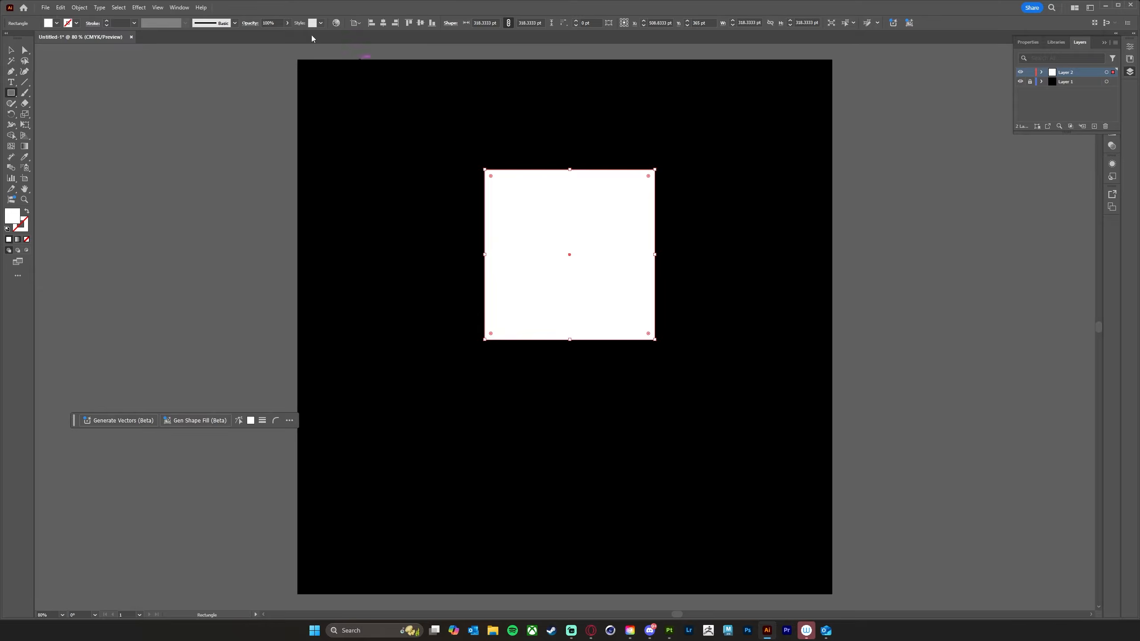
- Move the square to the artboard's upper left, and place a copy rotated 45° as a diamond in the lower middle
{"action": "left_click", "coordinate": [10, 51]}
{"action": "left_click_drag", "start_coordinate": [583, 287], "coordinate": [637, 427]}
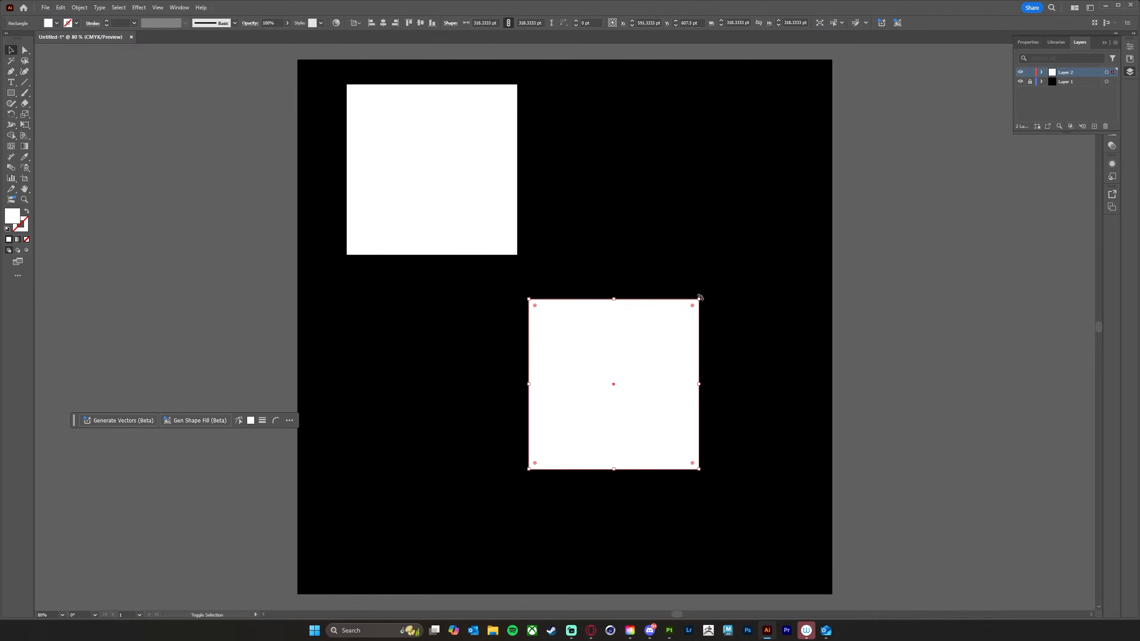
{"action": "left_click_drag", "start_coordinate": [703, 300], "coordinate": [754, 363], "text": "shift"}
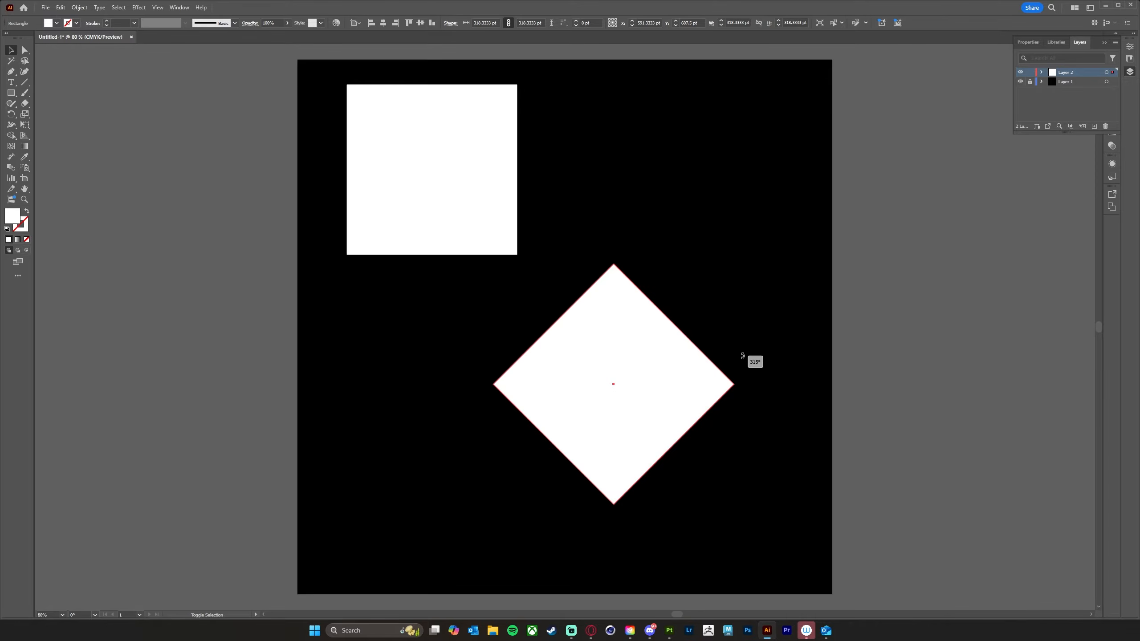
{"action": "left_click_drag", "start_coordinate": [627, 435], "coordinate": [595, 438]}
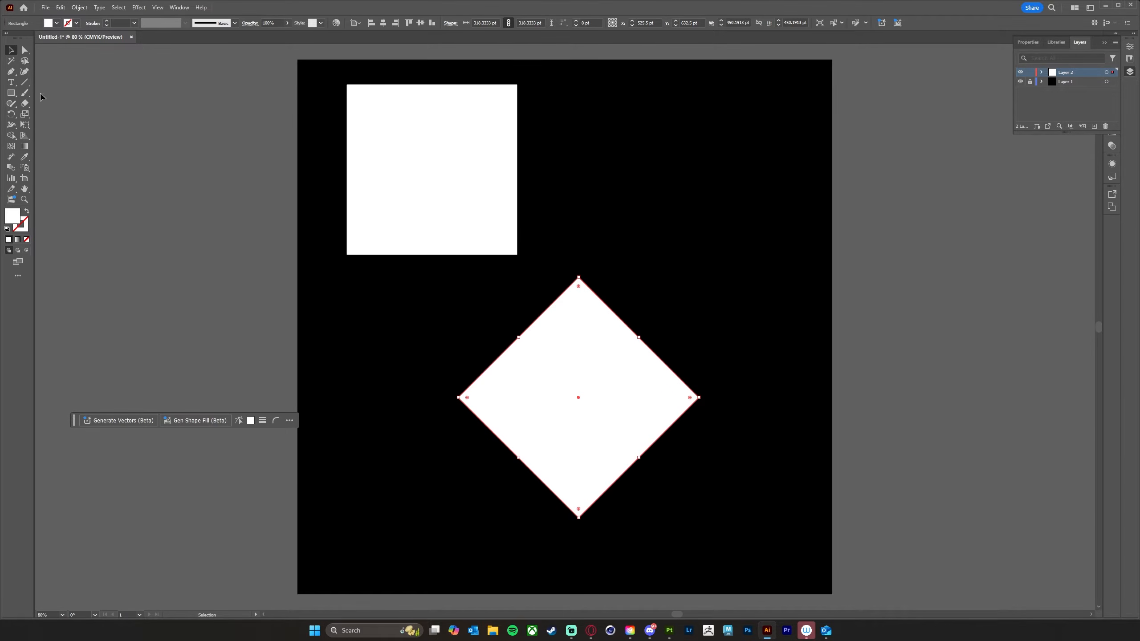
- Remove the diamond's top anchor point to leave a downward triangle, and pull its bottom tip slightly lower
{"action": "left_click", "coordinate": [15, 71]}
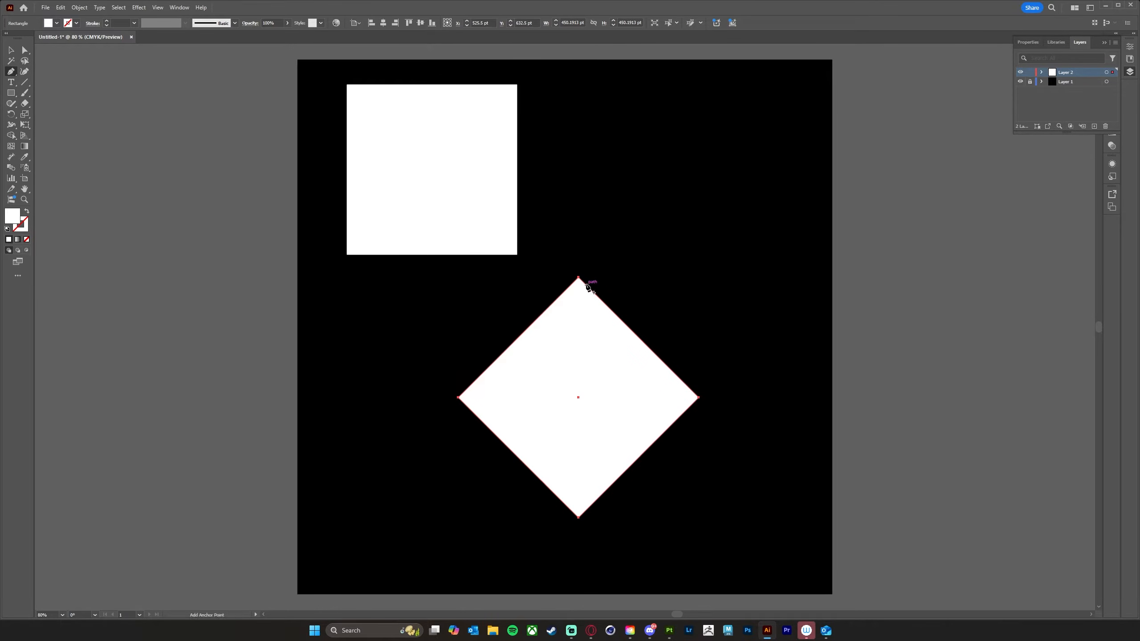
{"action": "left_click", "coordinate": [579, 278]}
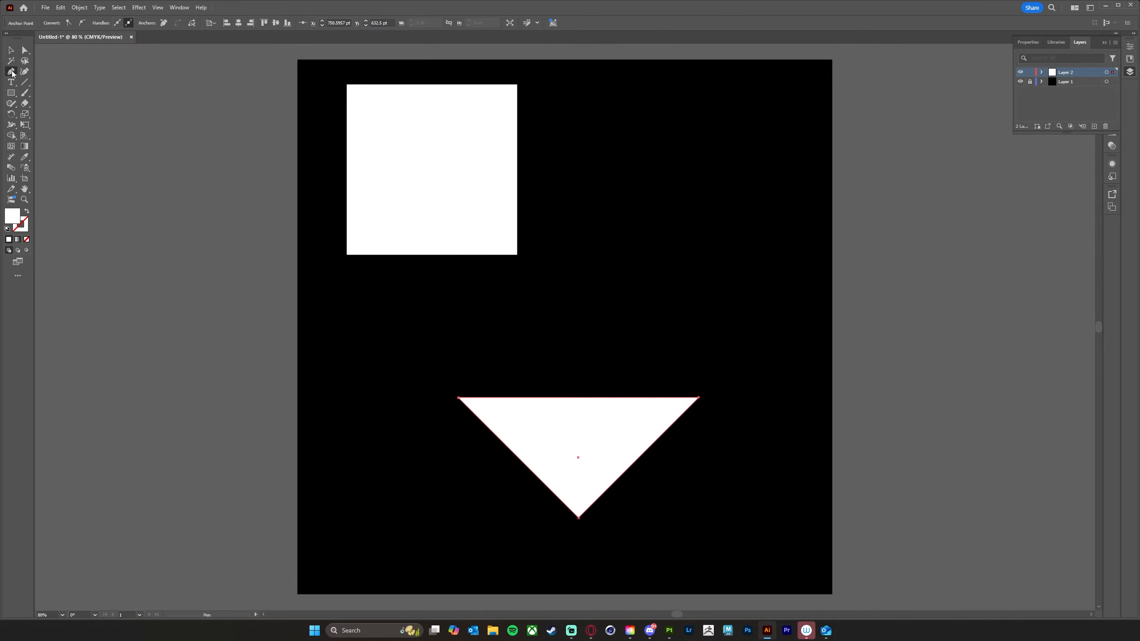
{"action": "left_click", "coordinate": [25, 50]}
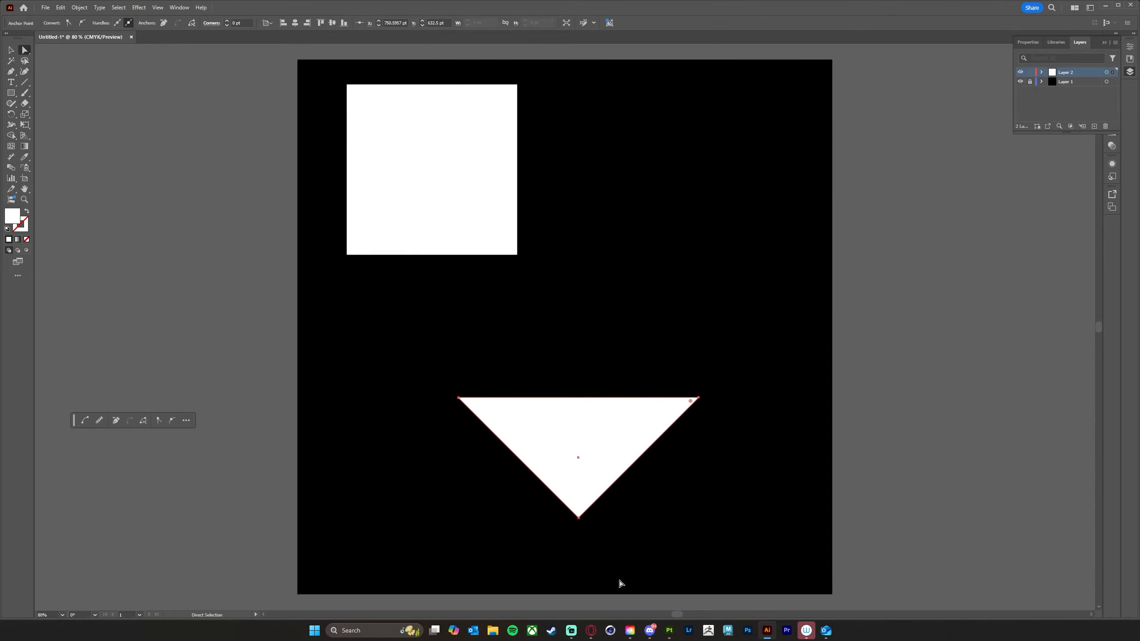
{"action": "left_click_drag", "start_coordinate": [578, 518], "coordinate": [580, 539]}
- Move the triangle up and place the square over its top edge as a down arrow, then align both on their horizontal centres
{"action": "left_click_drag", "start_coordinate": [616, 451], "coordinate": [591, 385]}
{"action": "left_click_drag", "start_coordinate": [463, 190], "coordinate": [581, 272]}
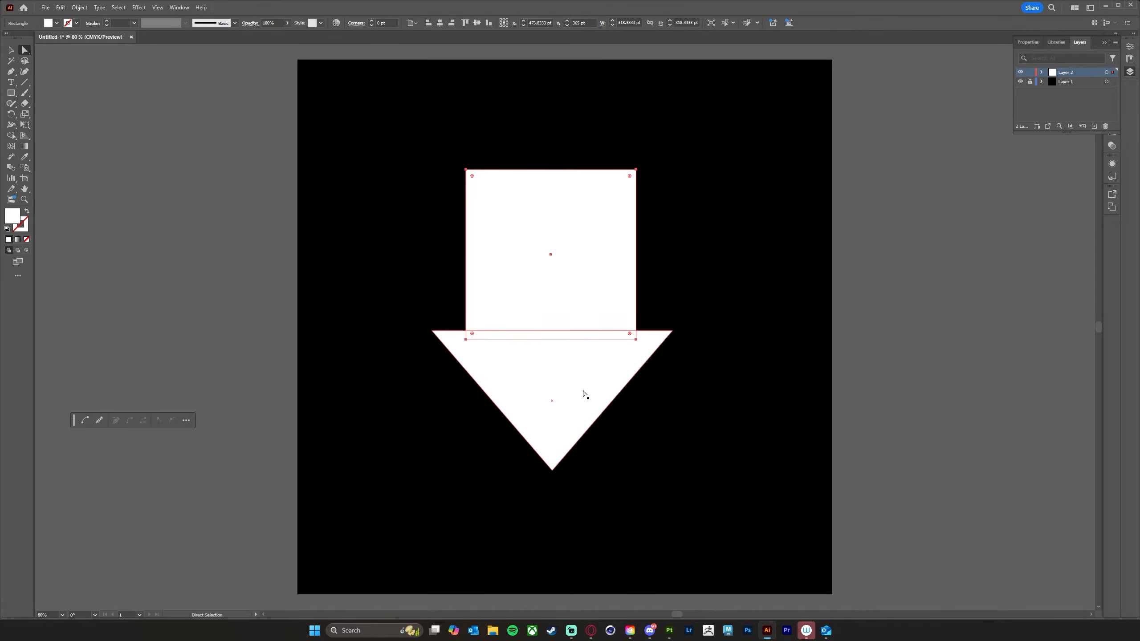
{"action": "left_click_drag", "start_coordinate": [384, 139], "coordinate": [755, 577]}
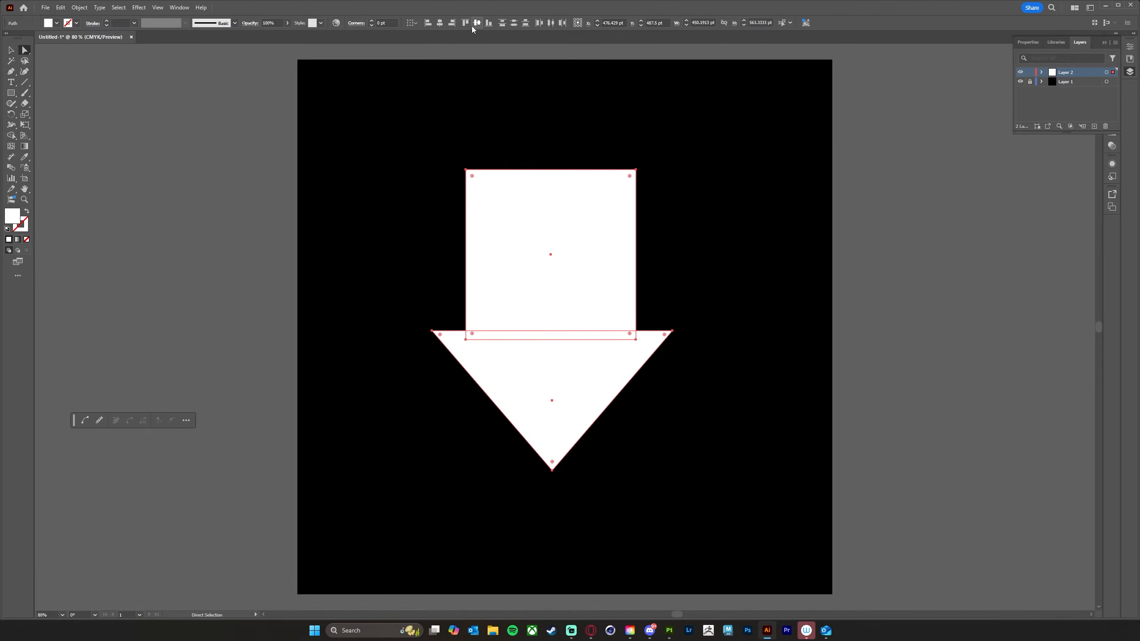
{"action": "left_click", "coordinate": [442, 23]}
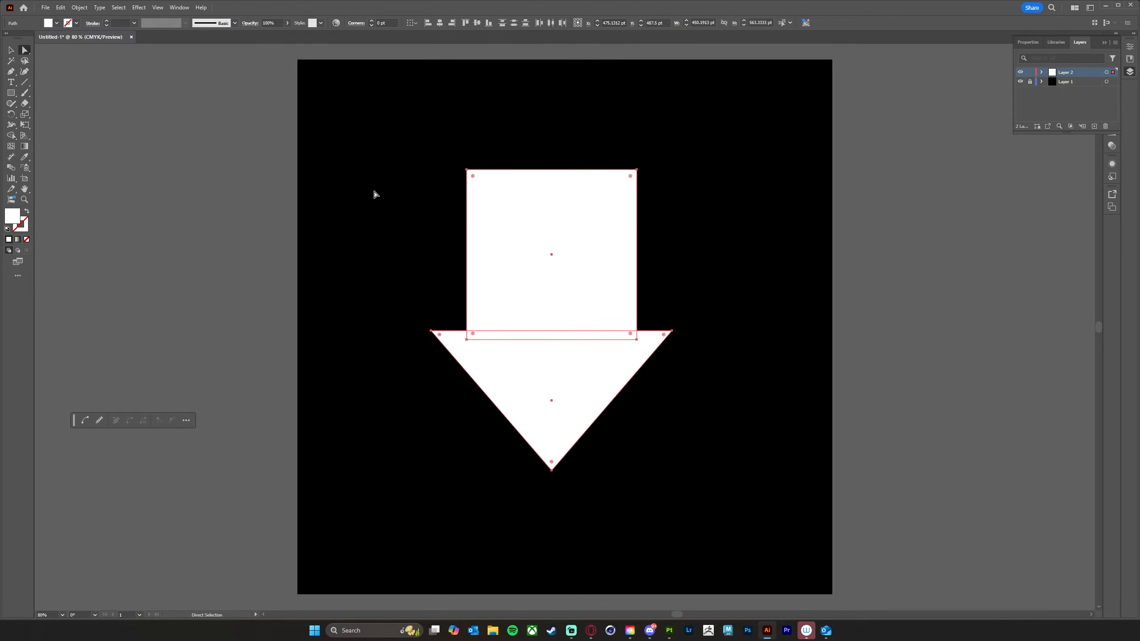
- Enlarge the square and triangle together to about 773 pt wide so the arrow nearly fills the artboard's height
{"action": "key", "text": "v"}
{"action": "left_click_drag", "start_coordinate": [672, 471], "coordinate": [801, 588]}
{"action": "left_click_drag", "start_coordinate": [432, 172], "coordinate": [324, 71]}
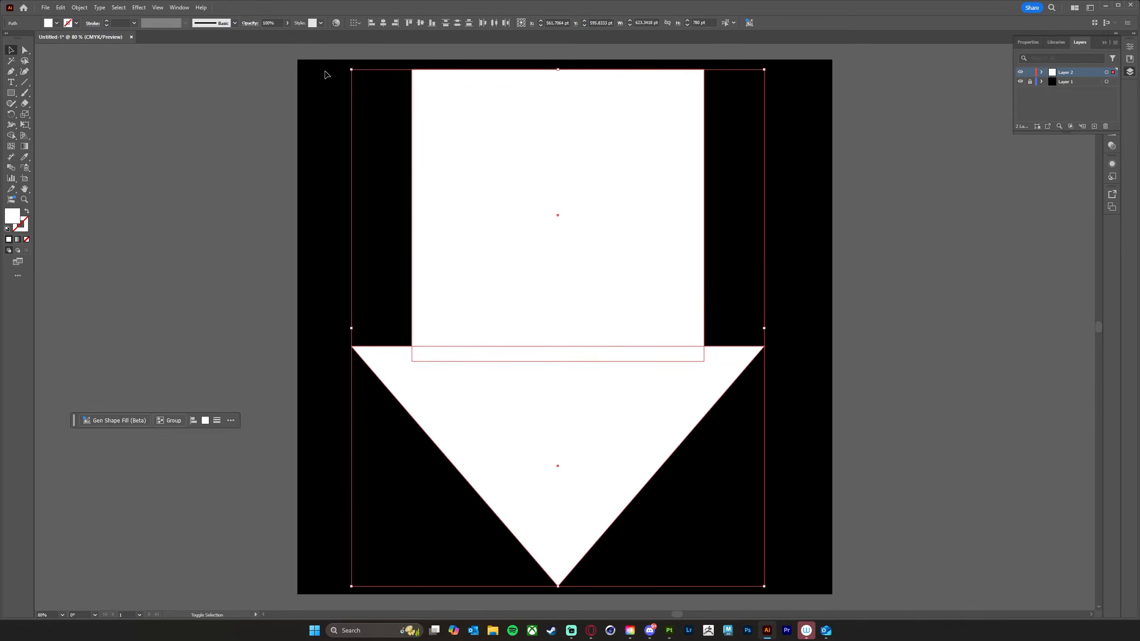
- Lower the square to overlap more of the triangle, and move both shapes up towards the artboard's vertical middle
{"action": "left_click", "coordinate": [603, 259], "text": "shift"}
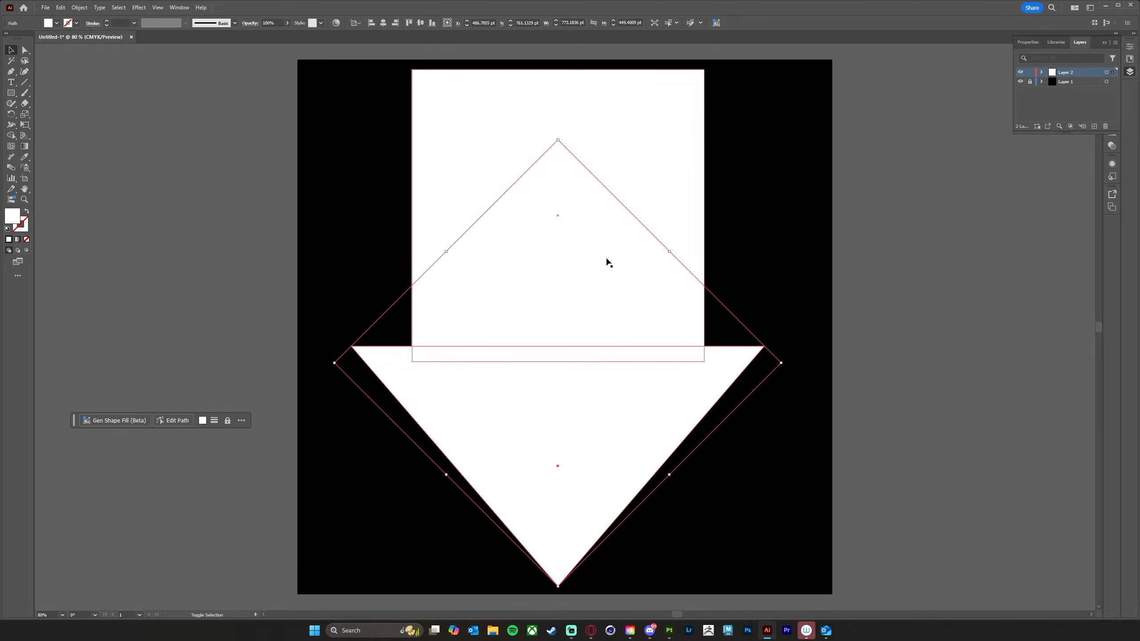
{"action": "left_click", "coordinate": [620, 137]}
{"action": "left_click_drag", "start_coordinate": [620, 136], "coordinate": [624, 168]}
{"action": "left_click_drag", "start_coordinate": [561, 105], "coordinate": [567, 171]}
{"action": "left_click", "coordinate": [604, 461]}
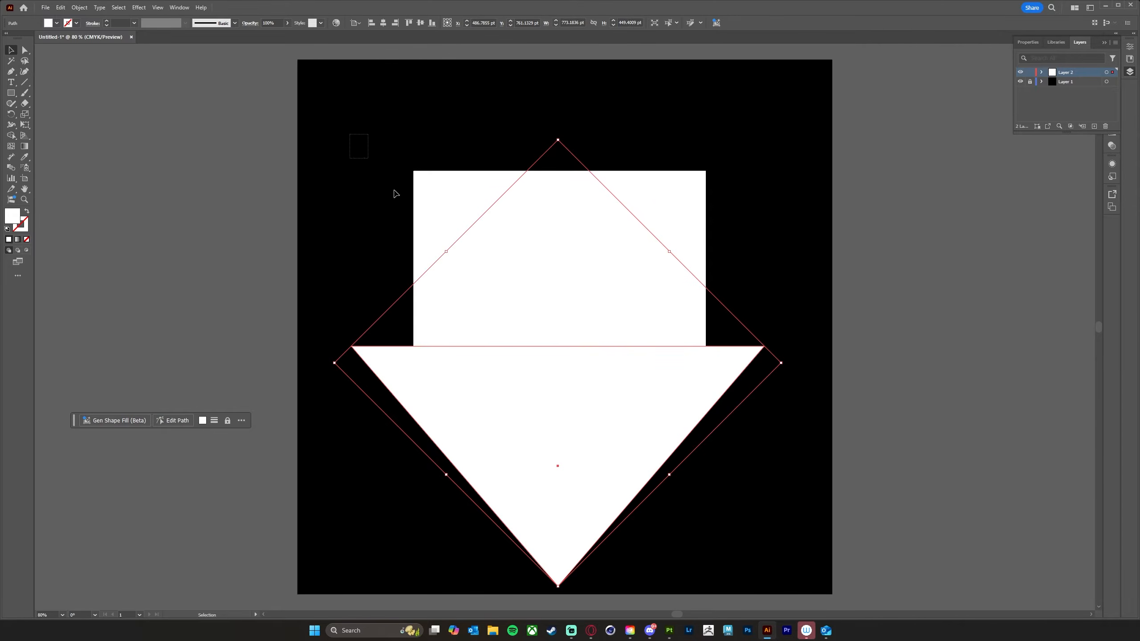
{"action": "key", "text": "ctrl+a"}
{"action": "left_click_drag", "start_coordinate": [618, 441], "coordinate": [622, 393]}
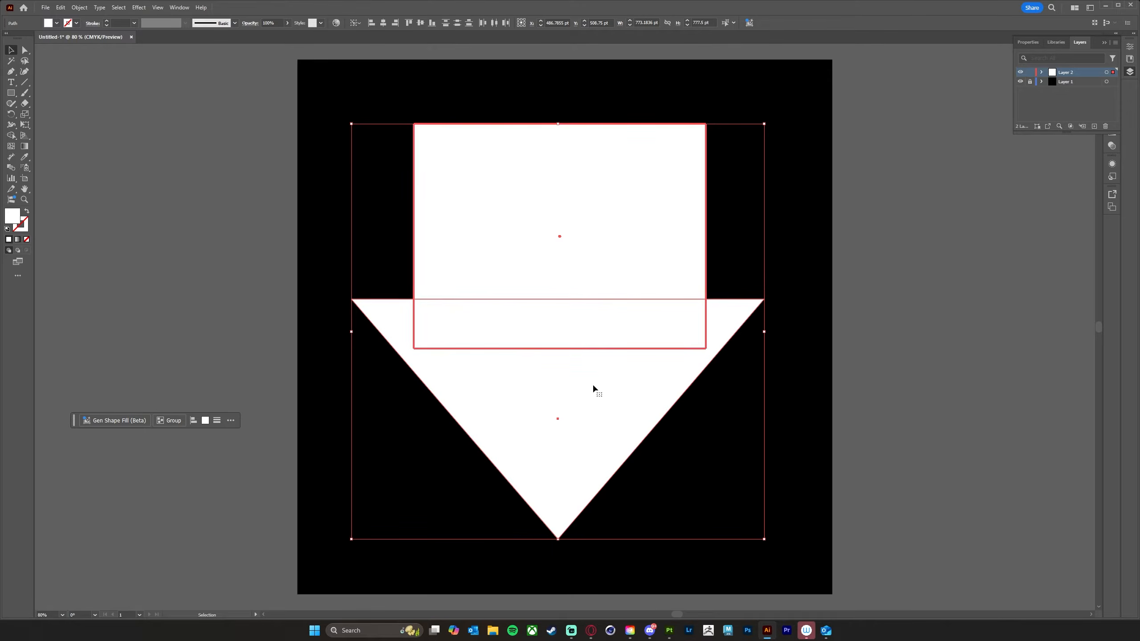
- Align the lowered square and the triangle on their horizontal centres again
{"action": "left_click", "coordinate": [882, 335]}
{"action": "left_click", "coordinate": [579, 252]}
{"action": "left_click", "coordinate": [575, 379], "text": "shift"}
{"action": "left_click", "coordinate": [383, 23]}
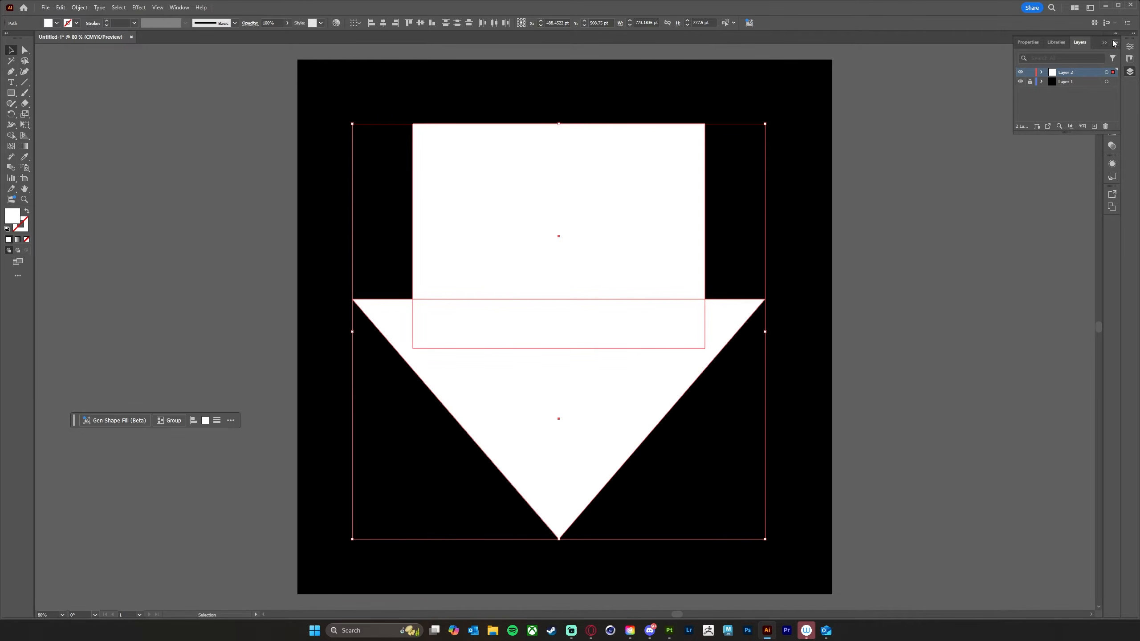
- Unite the overlapping square and triangle into a single arrow shape with Pathfinder
{"action": "left_click", "coordinate": [1029, 43]}
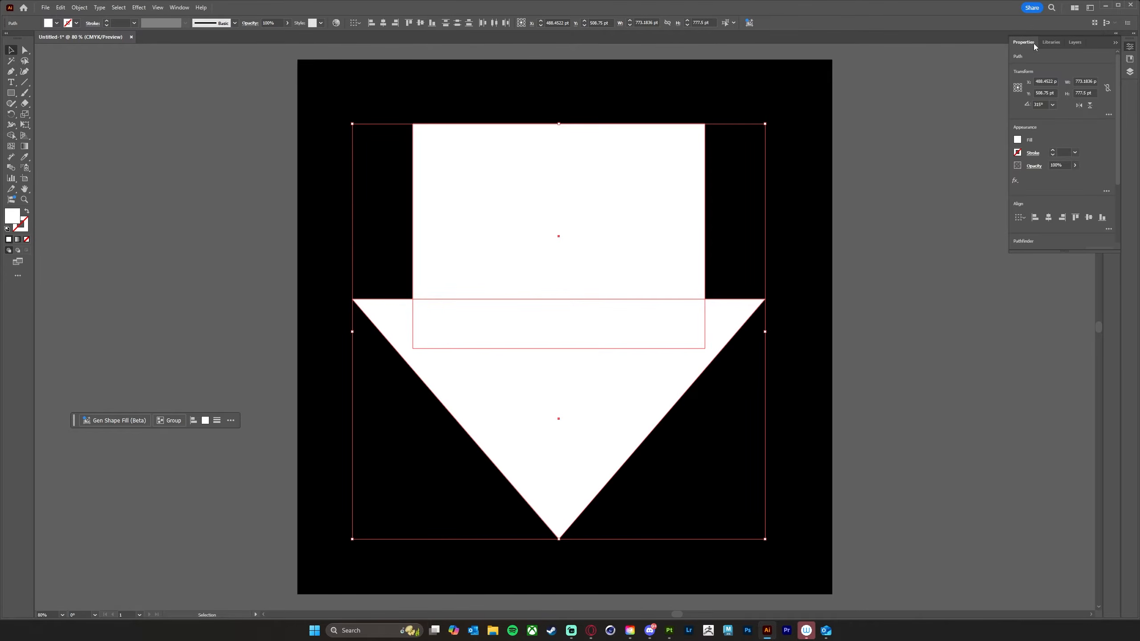
{"action": "left_click_drag", "start_coordinate": [1051, 252], "coordinate": [1051, 365]}
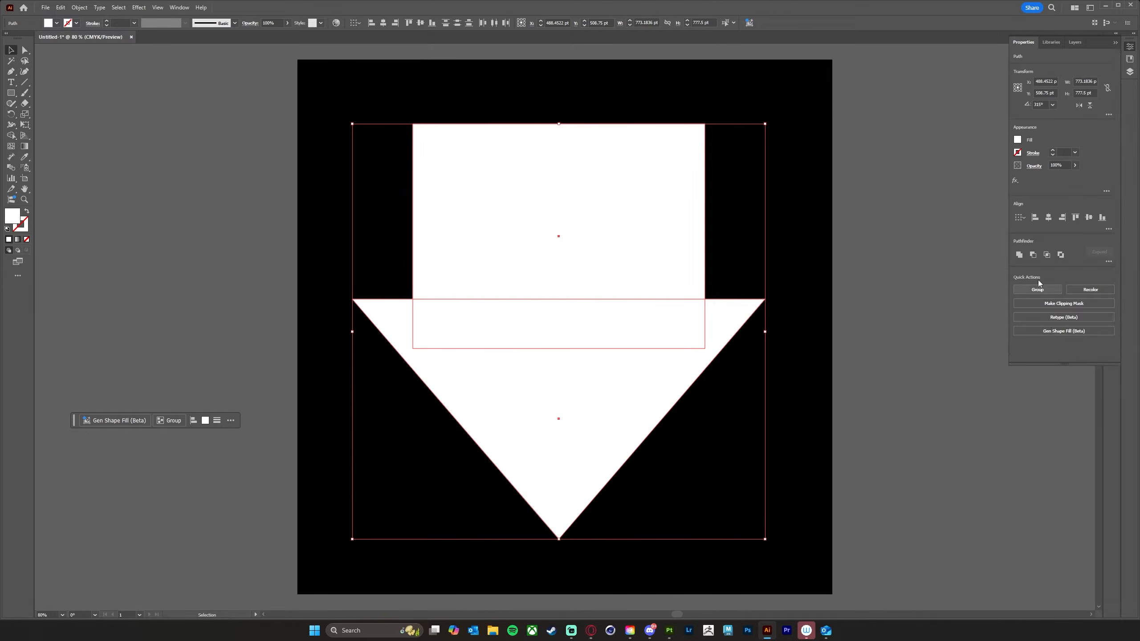
{"action": "left_click", "coordinate": [1019, 255]}
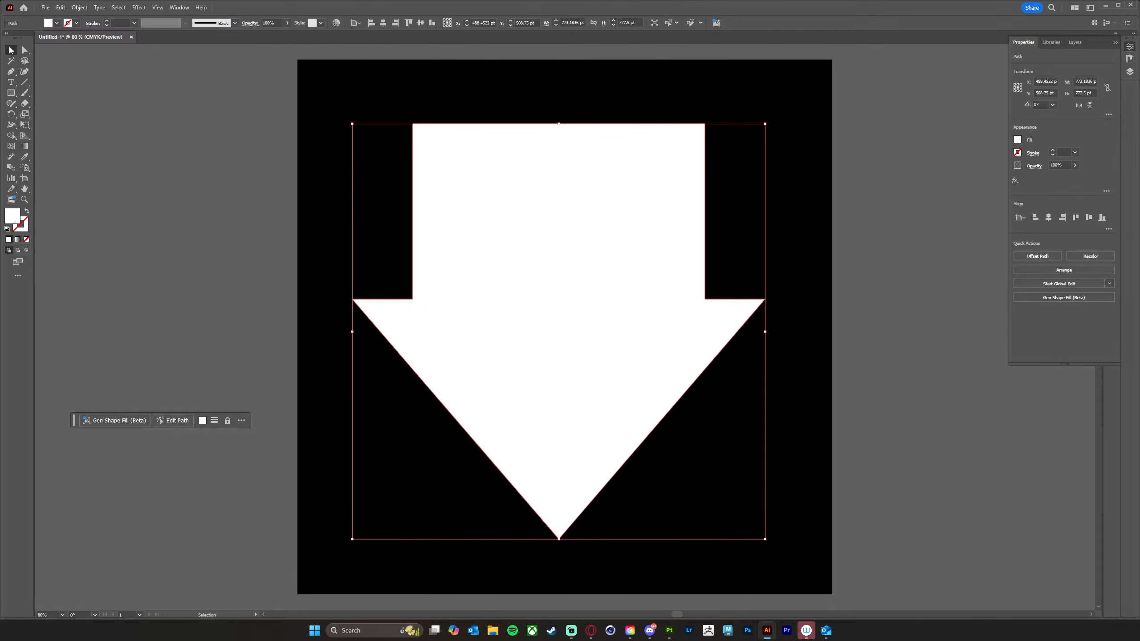
{"action": "left_click", "coordinate": [250, 273]}
- Round the arrow's two upper corners, two side points and bottom tip to a radius of about 29 pt, leaving the inner corners sharp
{"action": "left_click", "coordinate": [575, 297]}
{"action": "left_click", "coordinate": [25, 50]}
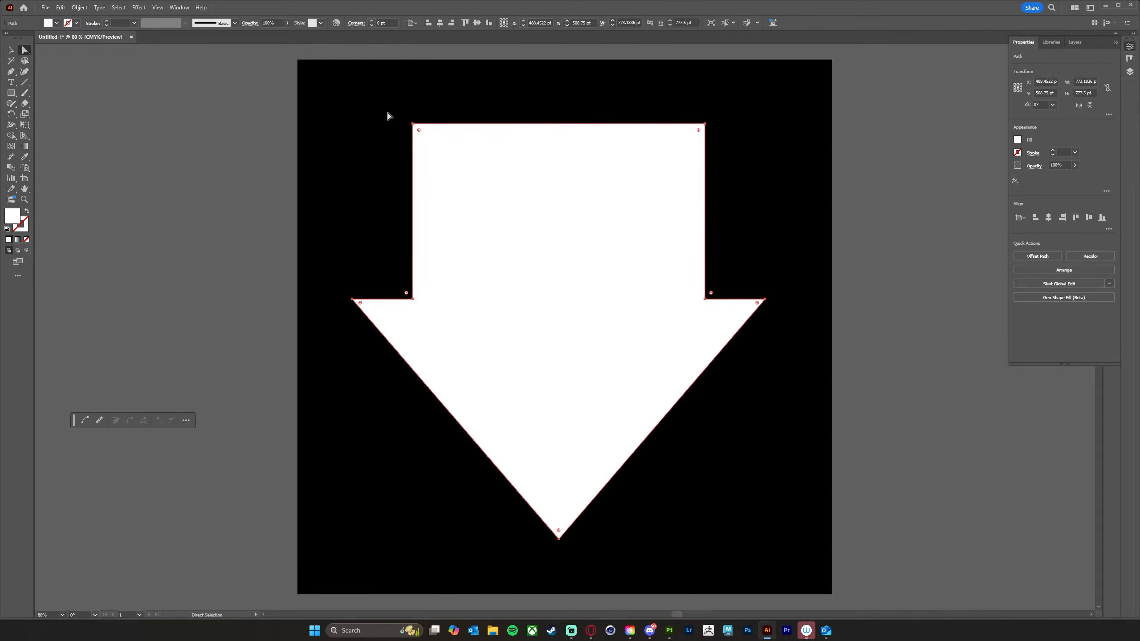
{"action": "left_click", "coordinate": [413, 123]}
{"action": "left_click_drag", "start_coordinate": [724, 109], "coordinate": [700, 127], "text": "shift"}
{"action": "left_click_drag", "start_coordinate": [795, 284], "coordinate": [765, 322], "text": "shift"}
{"action": "left_click_drag", "start_coordinate": [342, 286], "coordinate": [366, 316], "text": "shift"}
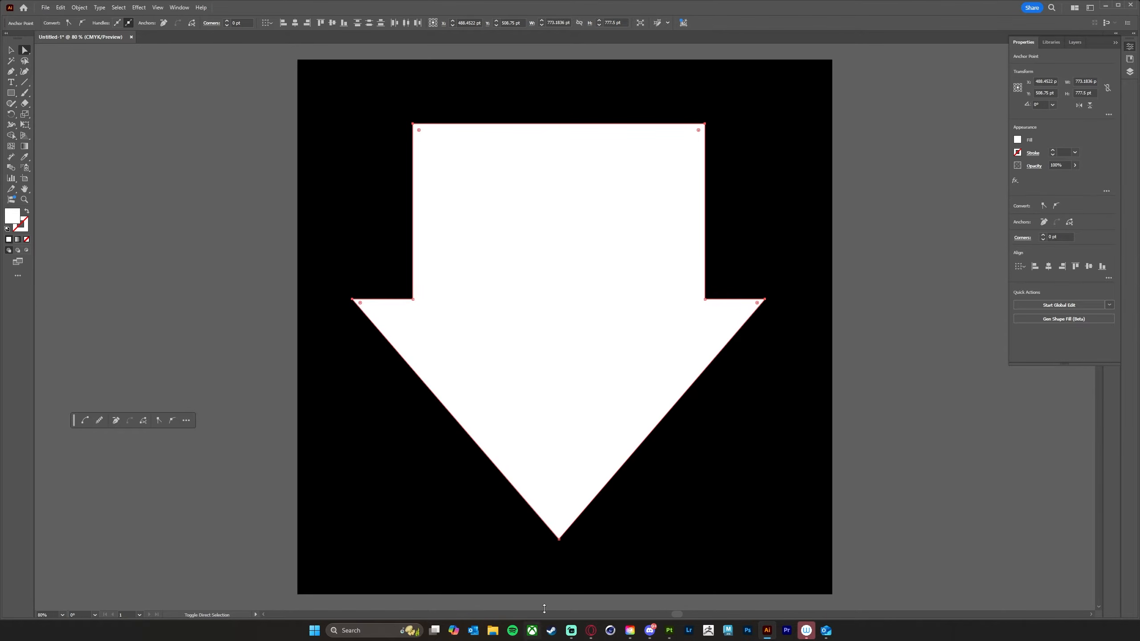
{"action": "left_click_drag", "start_coordinate": [543, 550], "coordinate": [589, 524], "text": "shift"}
{"action": "left_click_drag", "start_coordinate": [420, 132], "coordinate": [428, 142]}
{"action": "left_click", "coordinate": [11, 50]}
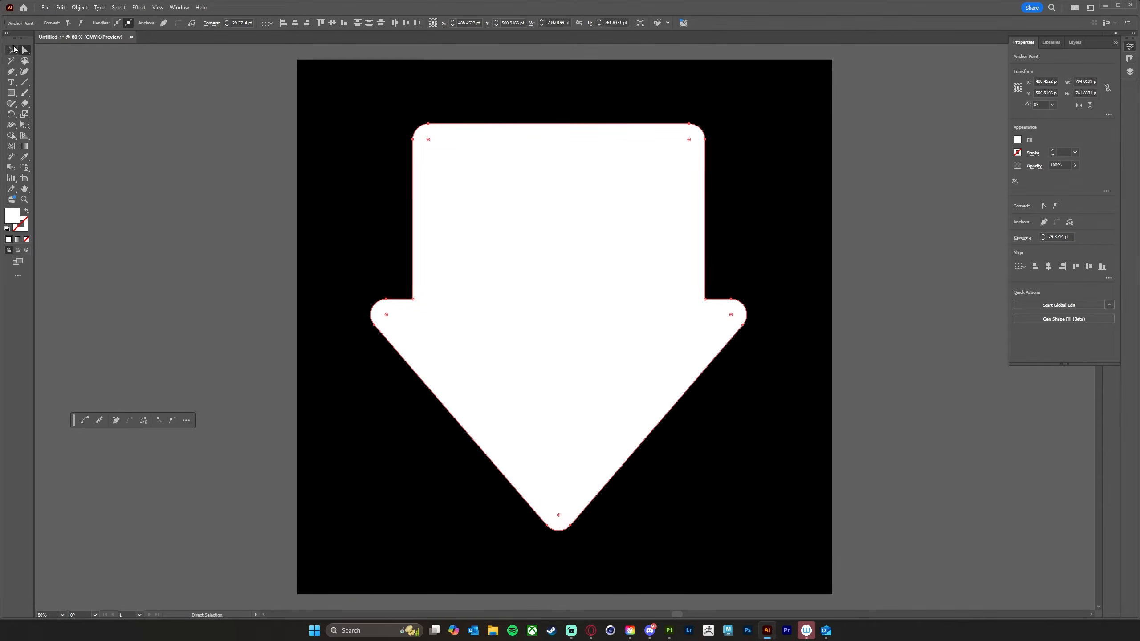
{"action": "left_click", "coordinate": [312, 388]}
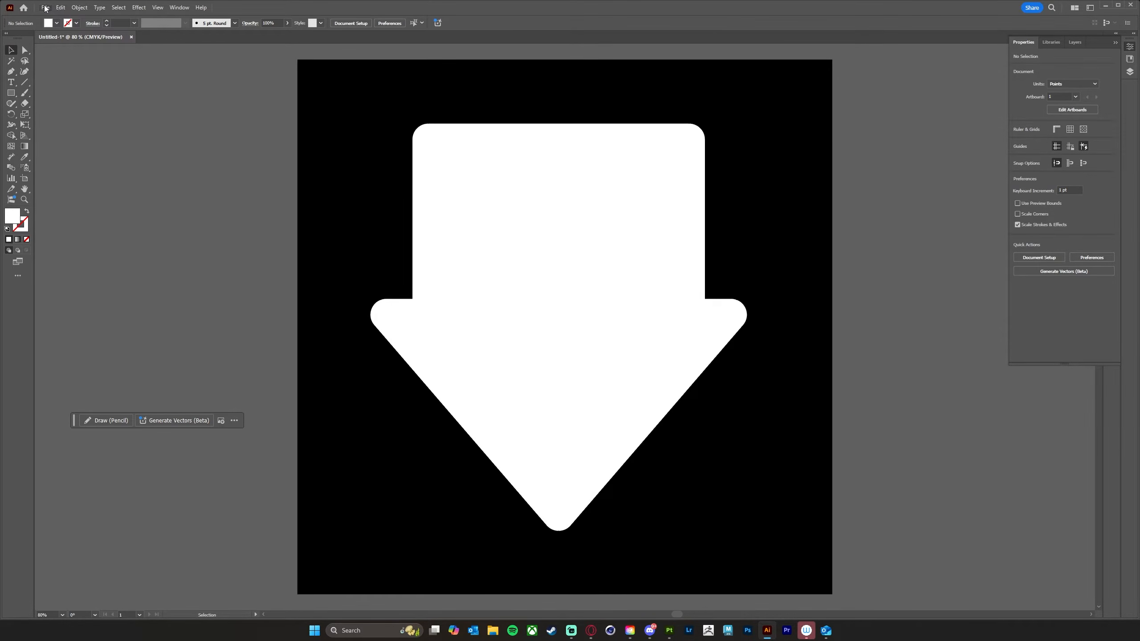
- Export the arrow artwork as a JPEG named FatArrow into the Controller Project folder, using all artboards
{"action": "left_click", "coordinate": [45, 8]}
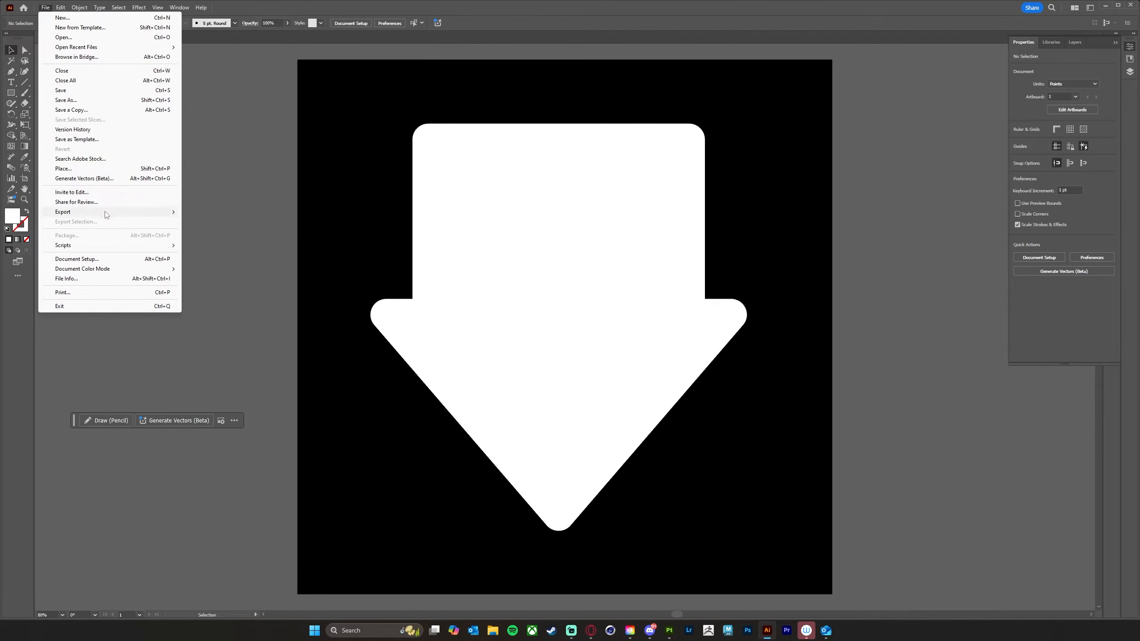
{"action": "mouse_move", "coordinate": [106, 215]}
{"action": "left_click", "coordinate": [248, 220]}
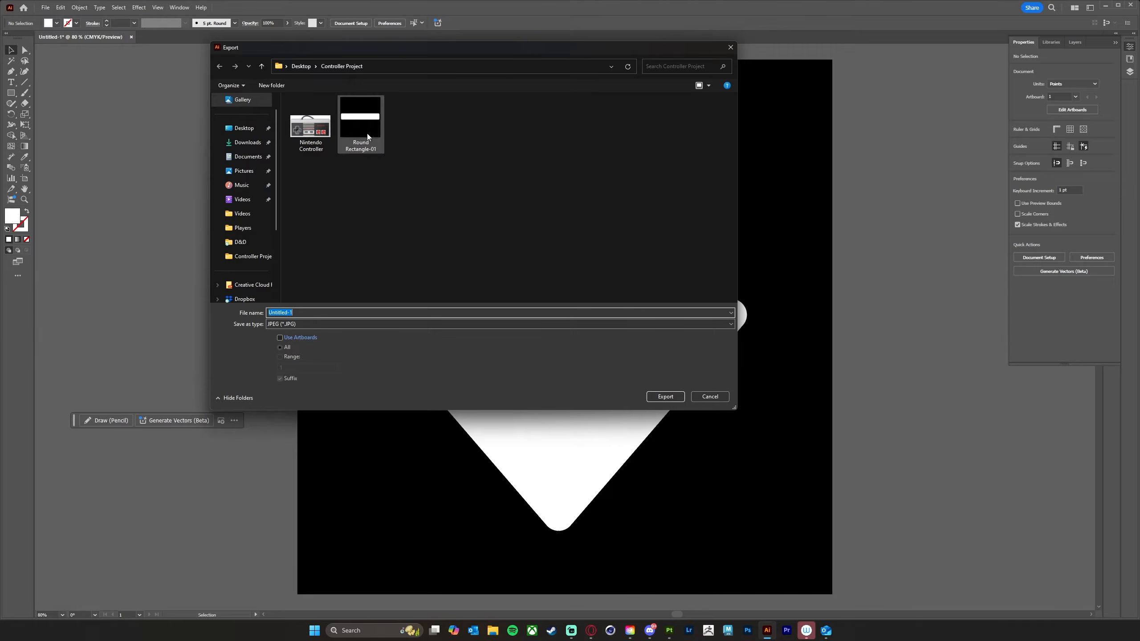
{"action": "left_click", "coordinate": [280, 338]}
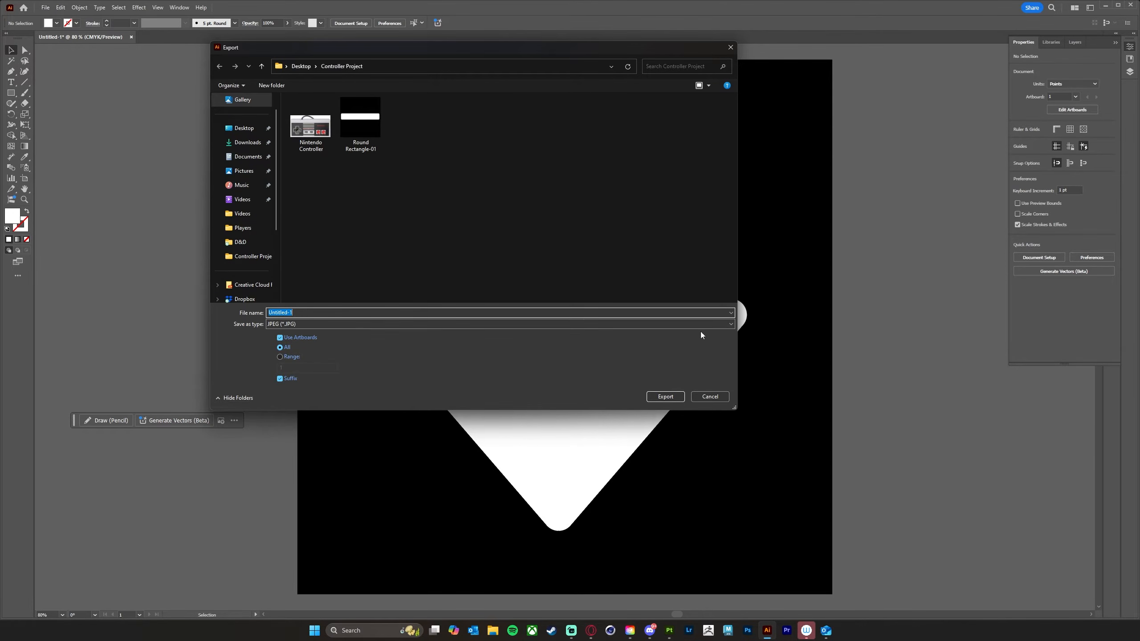
{"action": "type", "text": "F"}
{"action": "left_click", "coordinate": [666, 396]}
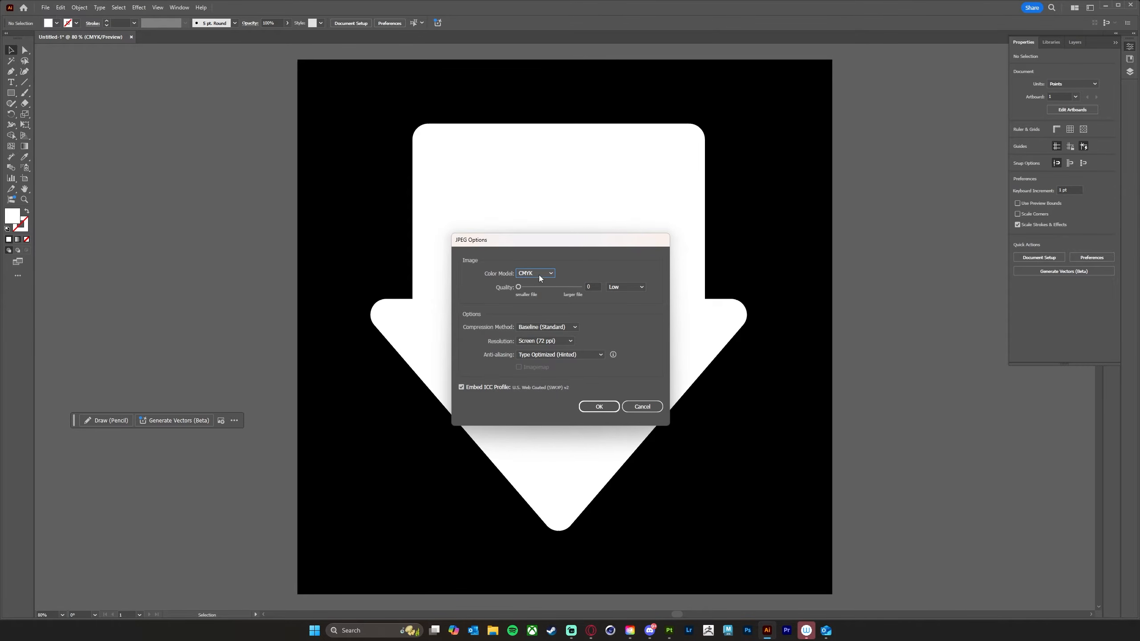
- Set the arrow JPEG's colour model to RGB and complete the export
{"action": "left_click", "coordinate": [539, 275]}
{"action": "left_click", "coordinate": [529, 282]}
{"action": "left_click", "coordinate": [592, 407]}
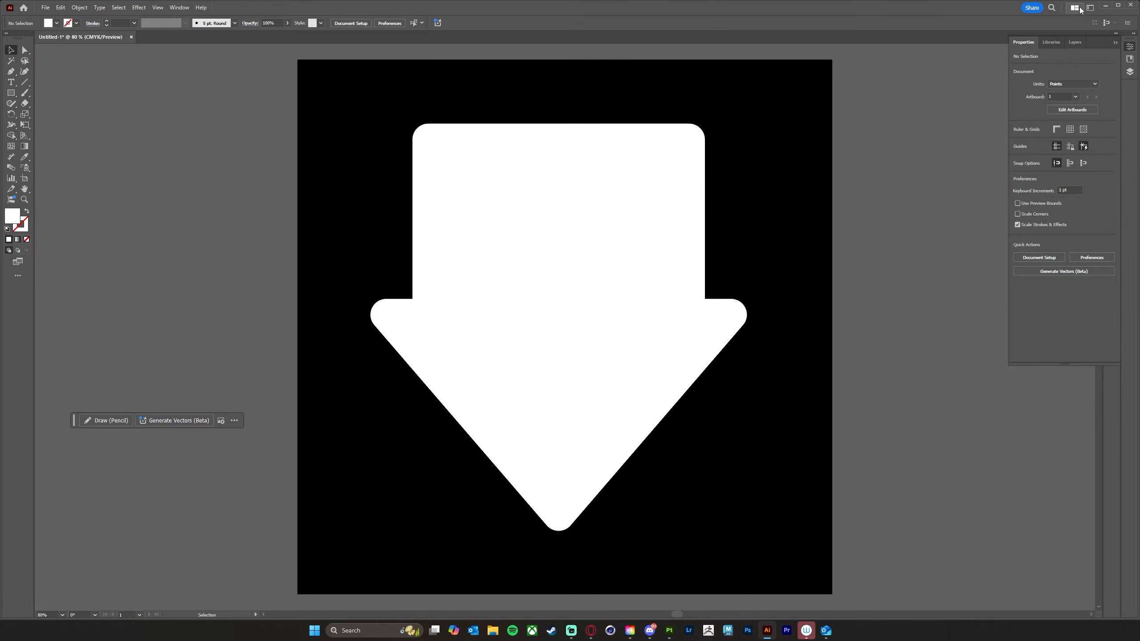
- Switch to Substance 3D Painter and add FatArrow-01 and Round Rectangle-01 from the Controller Project folder as resources for import
{"action": "left_click", "coordinate": [670, 631]}
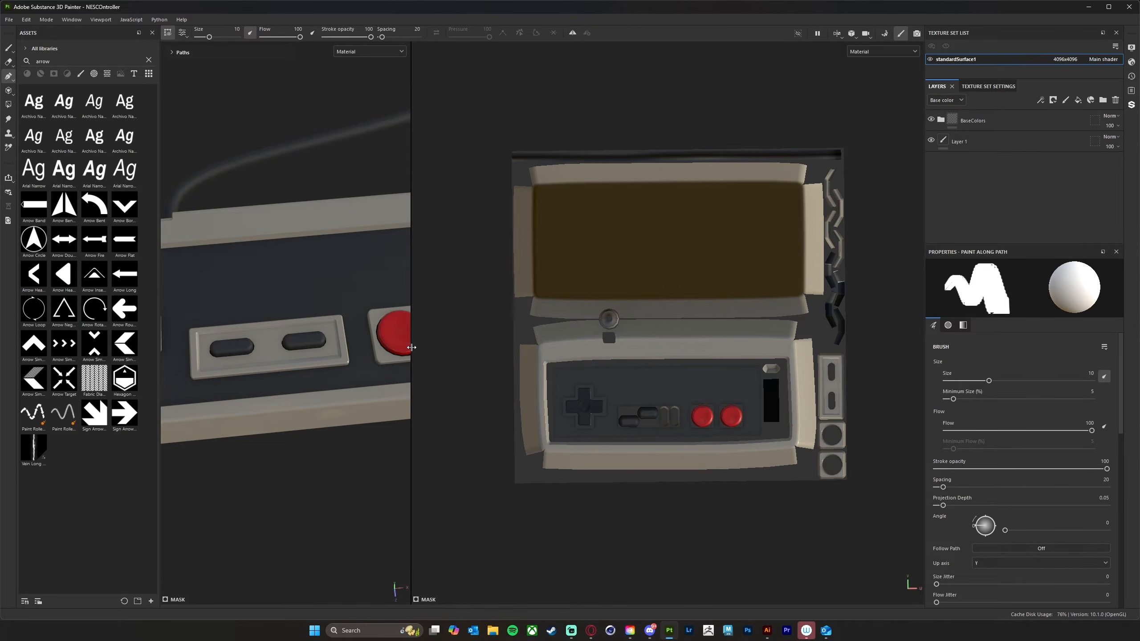
{"action": "left_click_drag", "start_coordinate": [758, 356], "coordinate": [860, 362]}
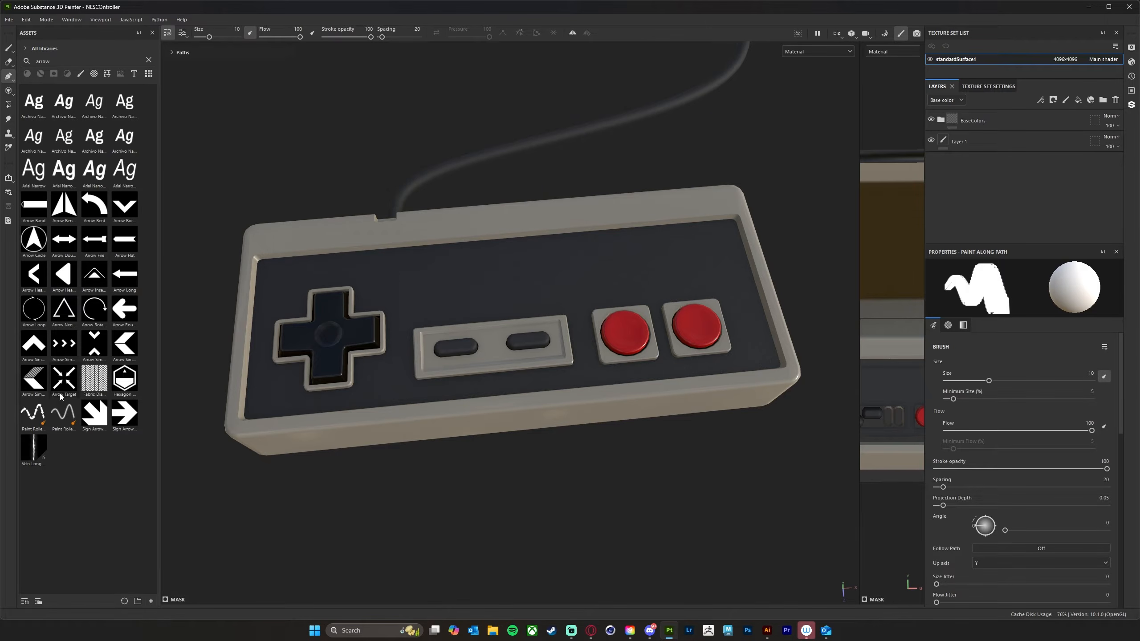
{"action": "left_click", "coordinate": [151, 601]}
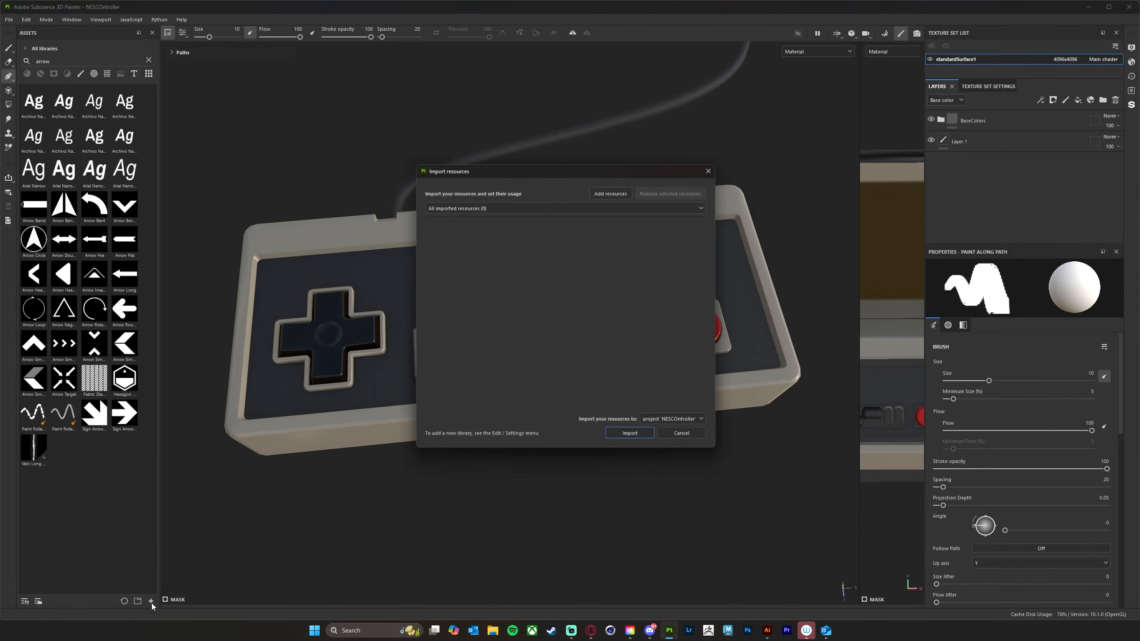
{"action": "left_click", "coordinate": [610, 194]}
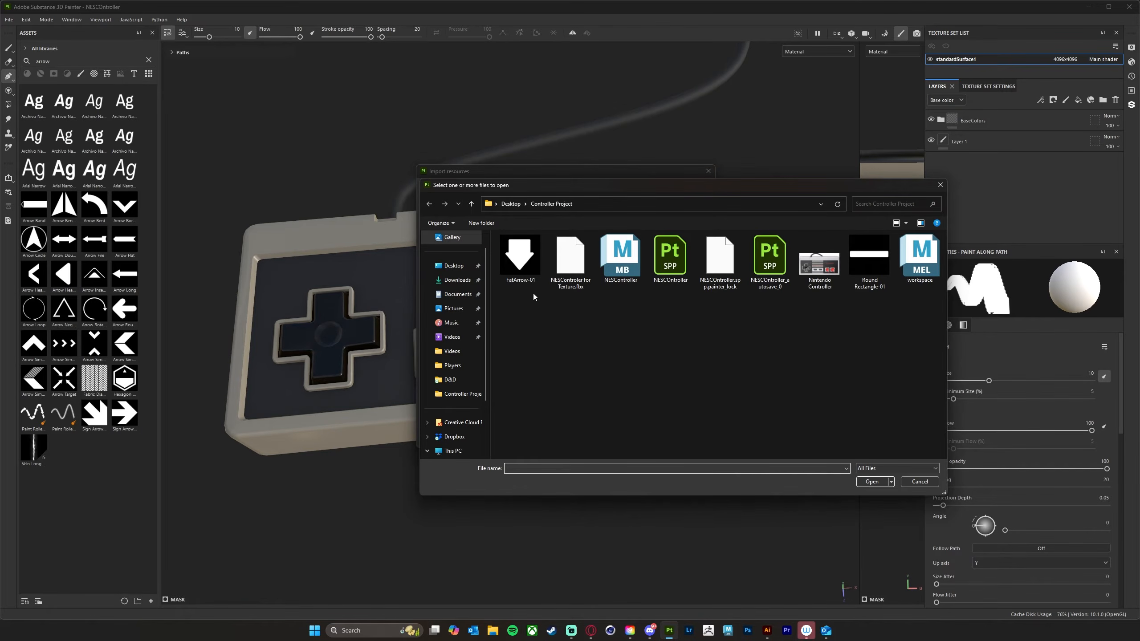
{"action": "left_click", "coordinate": [528, 269]}
{"action": "left_click", "coordinate": [870, 258], "text": "ctrl"}
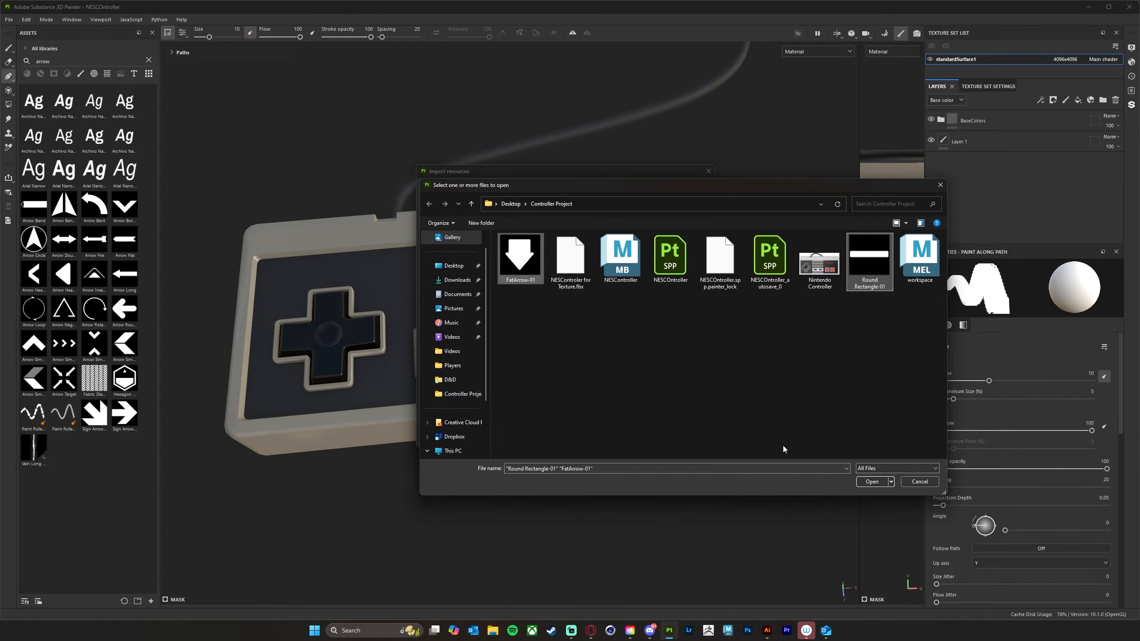
{"action": "left_click_drag", "start_coordinate": [784, 179], "coordinate": [684, 134]}
{"action": "left_click", "coordinate": [790, 432]}
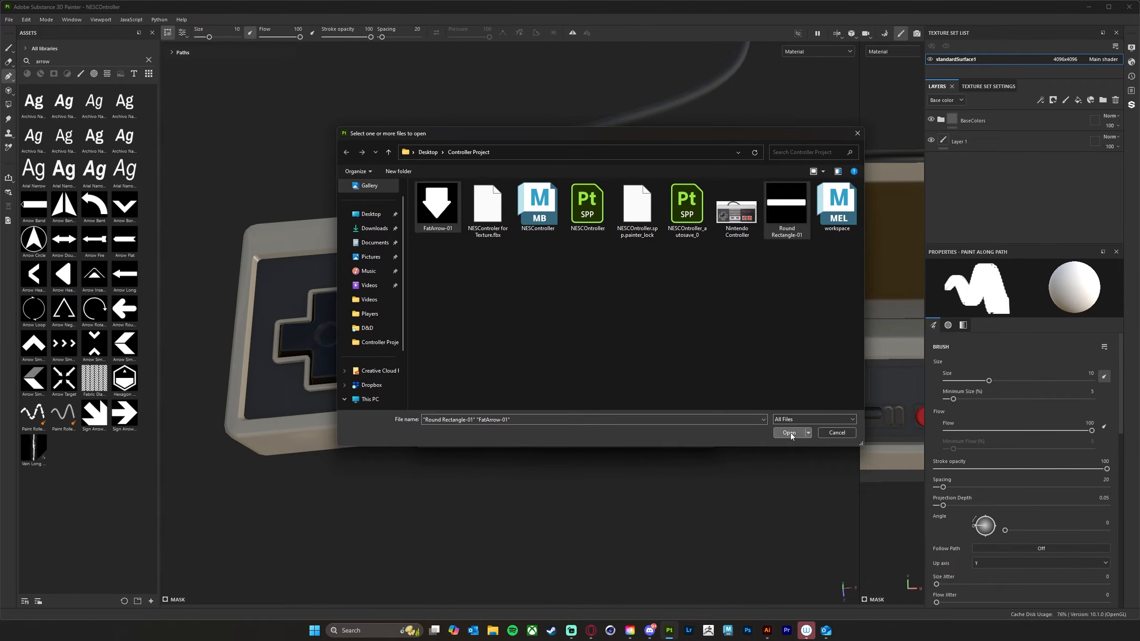
- Set the usage of FatArrow-01.jpg and Round Rectangle-01.jpg to alpha, and import both into the project NESCOntroller
{"action": "mouse_move", "coordinate": [541, 176]}
{"action": "left_mouse_down"}
{"action": "mouse_move", "coordinate": [530, 178]}
{"action": "mouse_move", "coordinate": [547, 186]}
{"action": "left_mouse_up"}
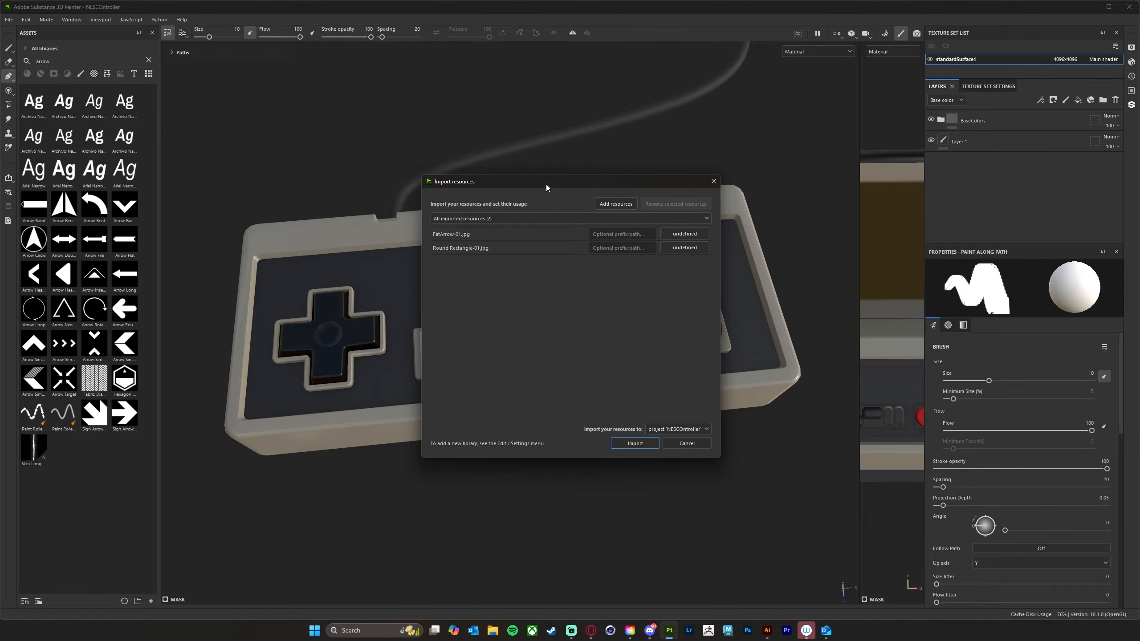
{"action": "left_click", "coordinate": [686, 236]}
{"action": "left_click", "coordinate": [687, 248]}
{"action": "left_click", "coordinate": [686, 250]}
{"action": "left_click", "coordinate": [693, 255]}
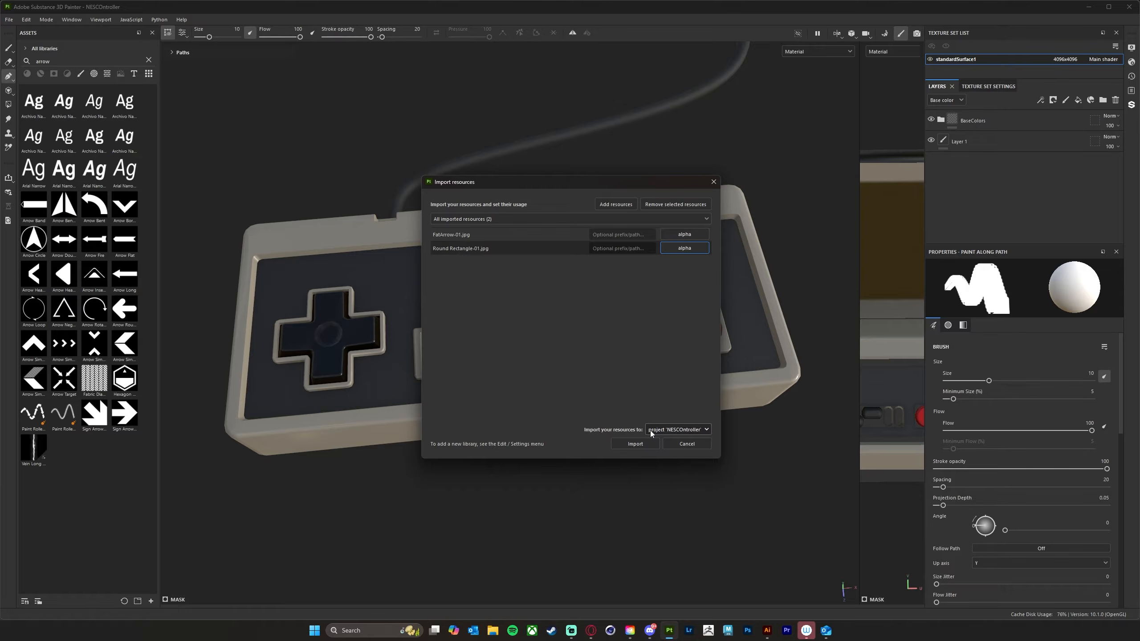
{"action": "left_click", "coordinate": [688, 429]}
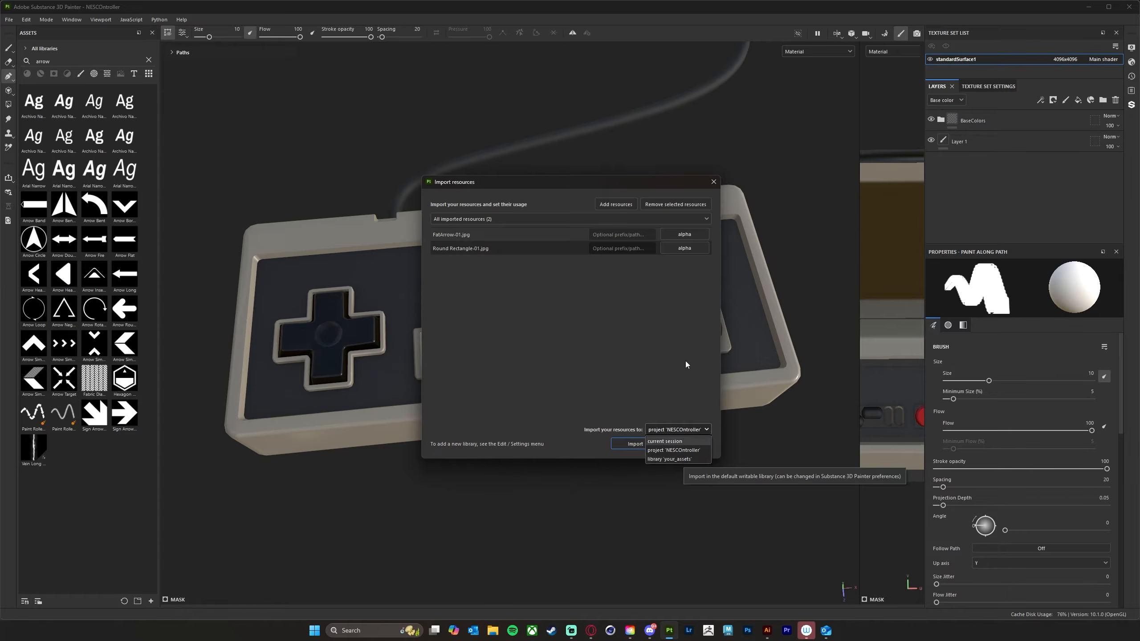
{"action": "left_click", "coordinate": [670, 450]}
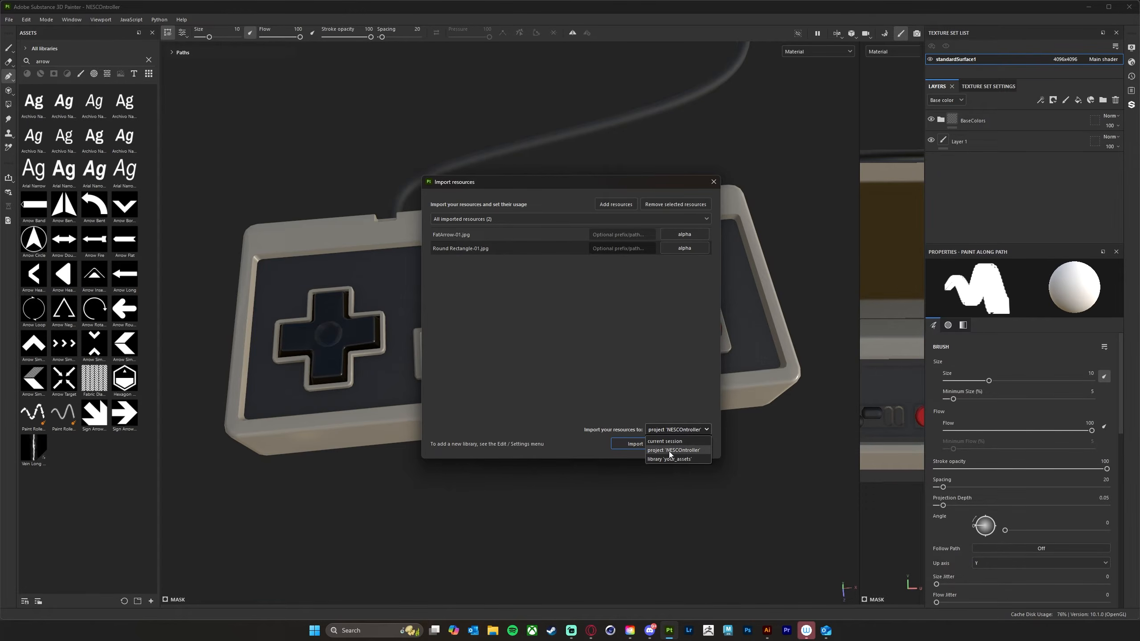
{"action": "left_click", "coordinate": [634, 444]}
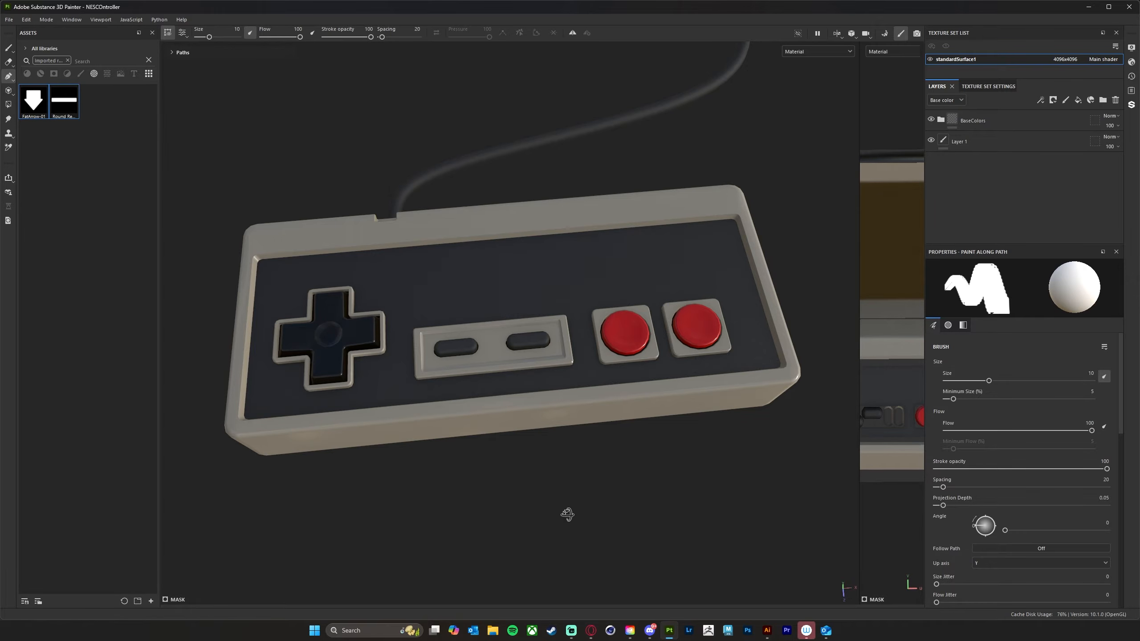
{"action": "left_click_drag", "start_coordinate": [568, 522], "coordinate": [566, 507], "text": "alt"}
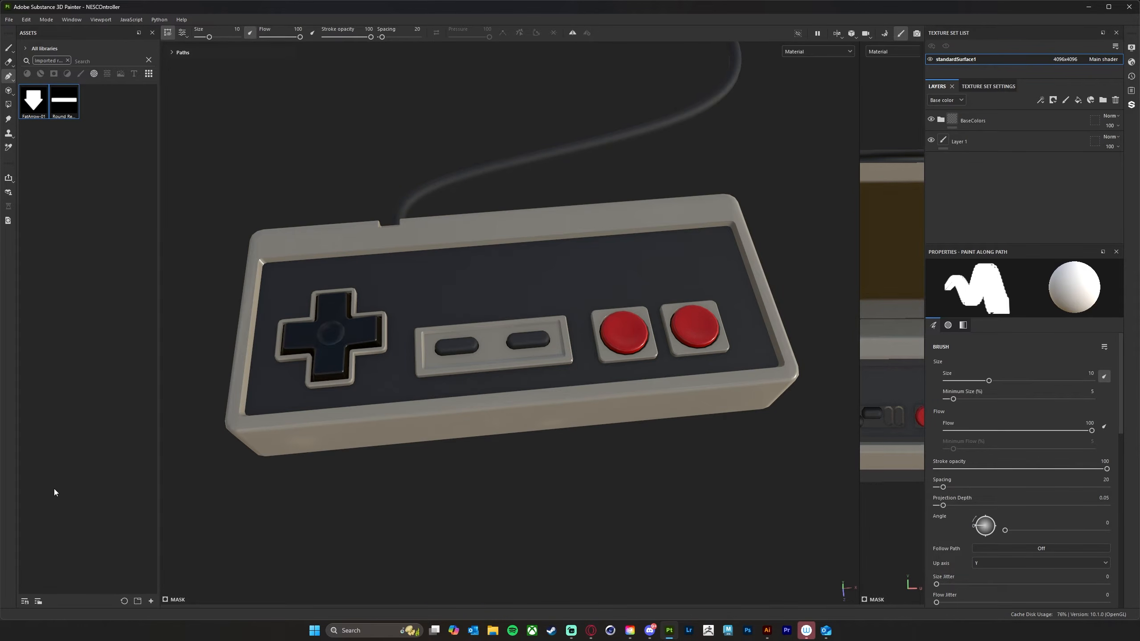
- Try to place Round Rectangle-01 as a mask on the controller's face in the 3D view, and undo it
{"action": "left_click_drag", "start_coordinate": [566, 508], "coordinate": [401, 543], "text": "alt"}
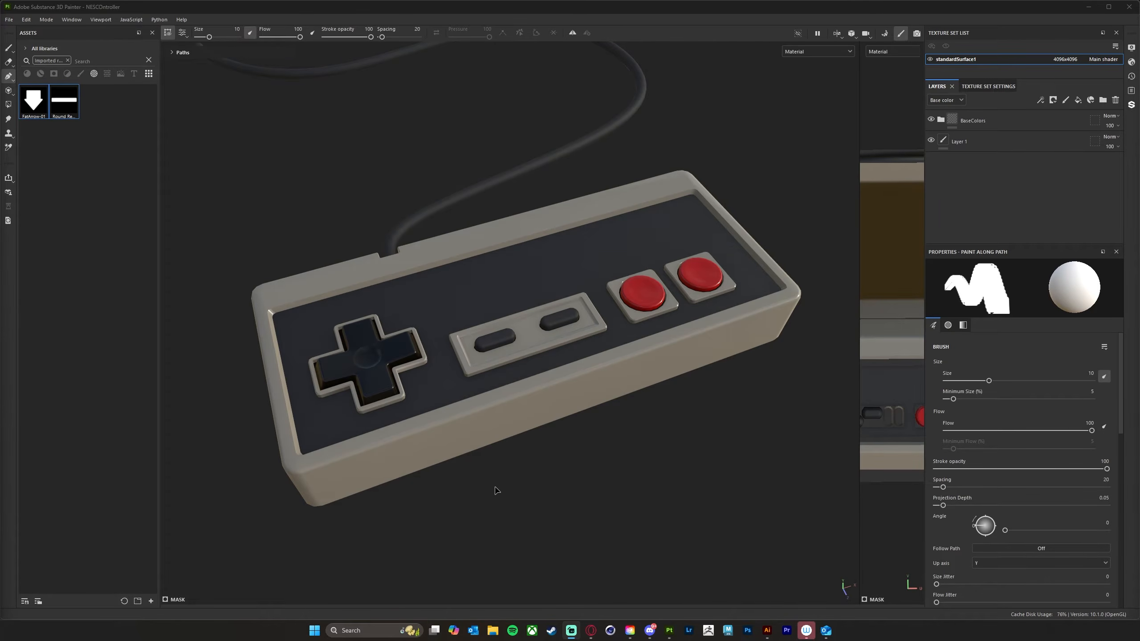
{"action": "left_click_drag", "start_coordinate": [599, 331], "coordinate": [597, 315], "text": "alt"}
{"action": "left_click_drag", "start_coordinate": [475, 346], "coordinate": [484, 310], "text": "alt"}
{"action": "middle_click_drag", "start_coordinate": [592, 313], "coordinate": [582, 307], "text": "alt"}
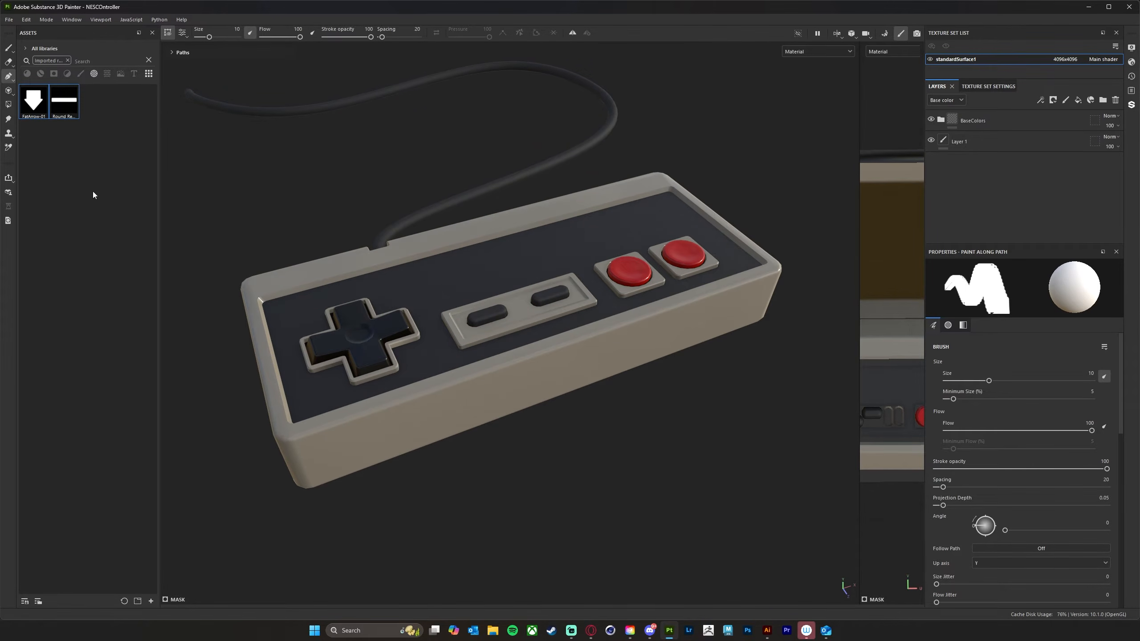
{"action": "left_click", "coordinate": [37, 104]}
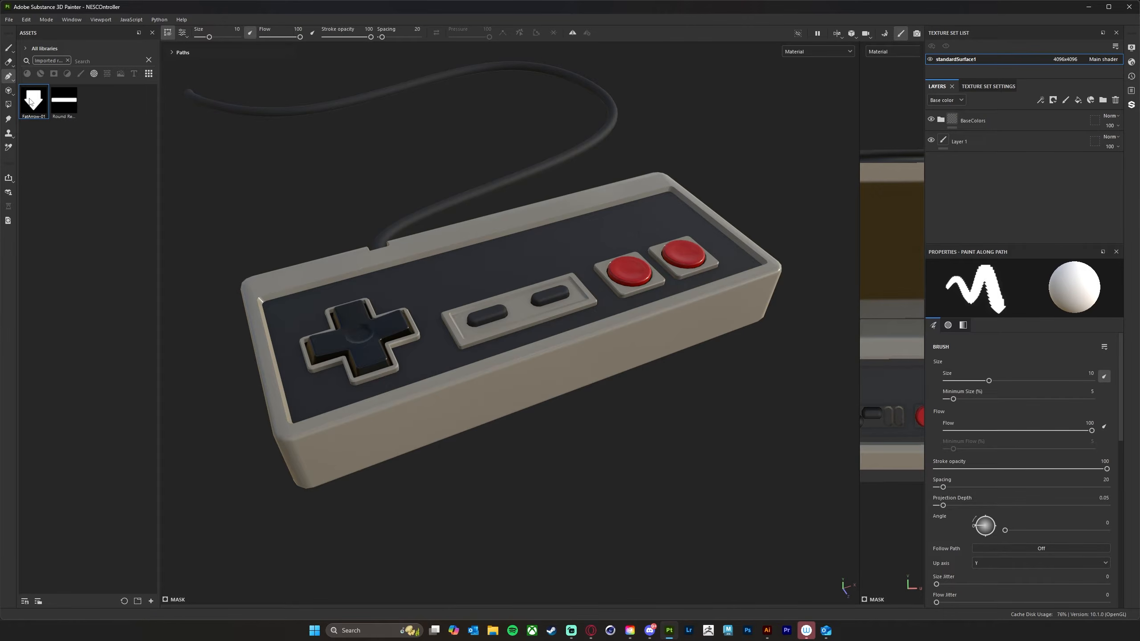
{"action": "left_click", "coordinate": [63, 101]}
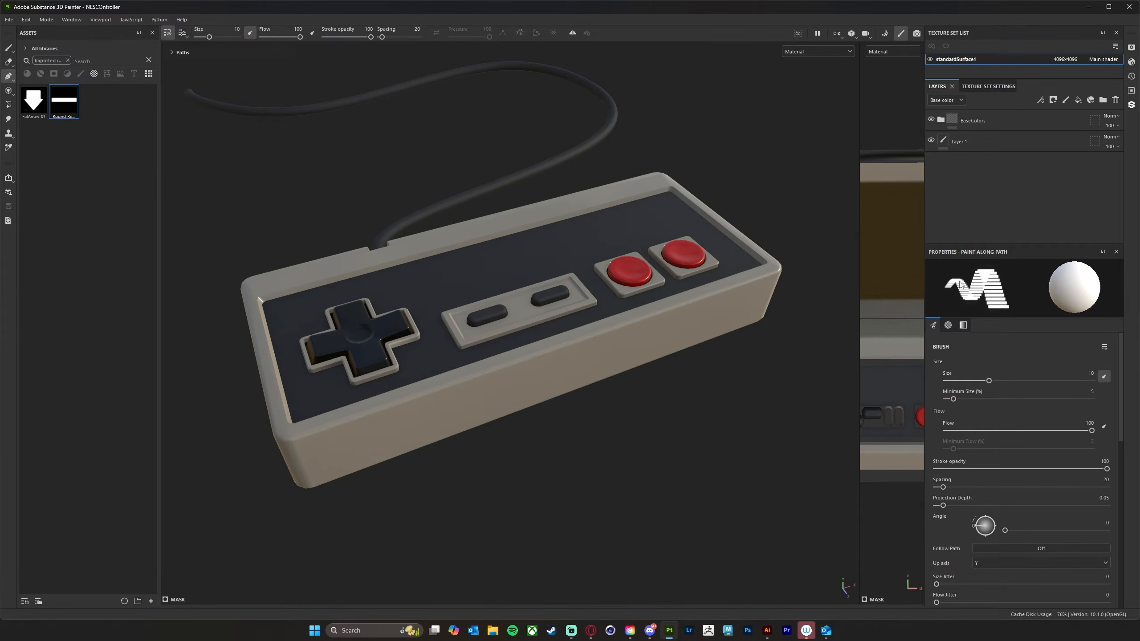
{"action": "left_click_drag", "start_coordinate": [857, 316], "coordinate": [760, 308]}
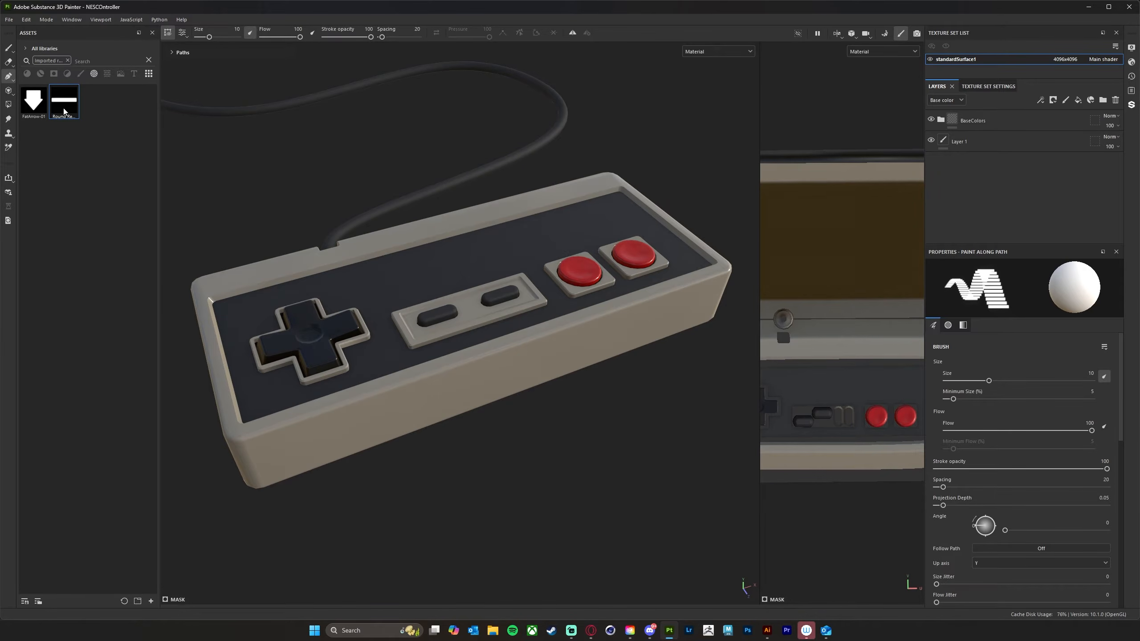
{"action": "left_click_drag", "start_coordinate": [75, 110], "coordinate": [451, 267]}
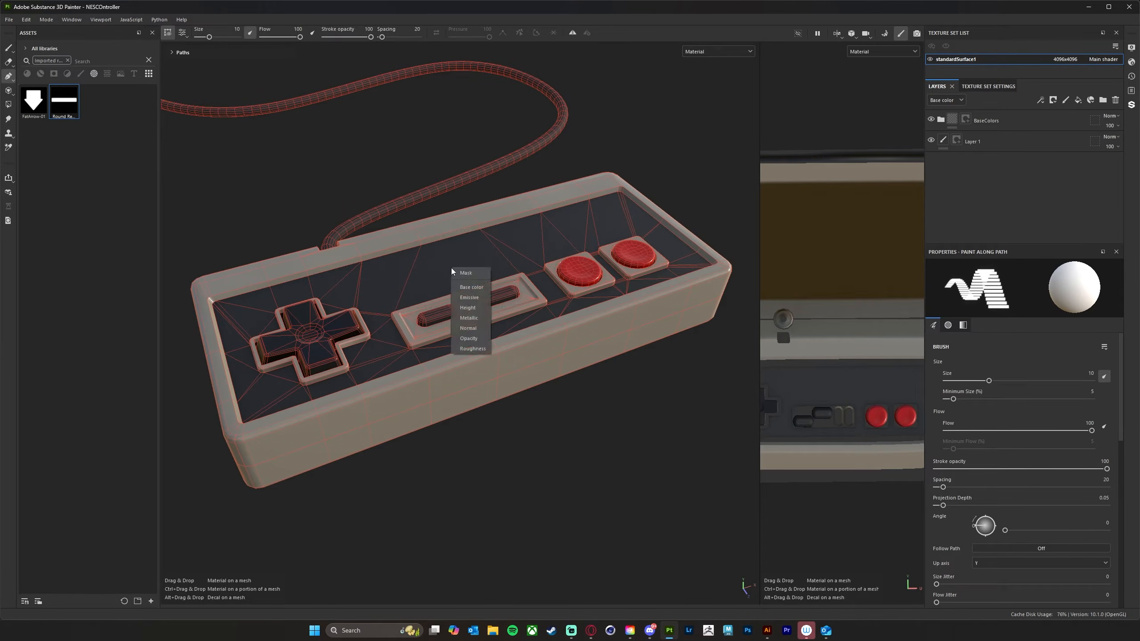
{"action": "left_click", "coordinate": [471, 275]}
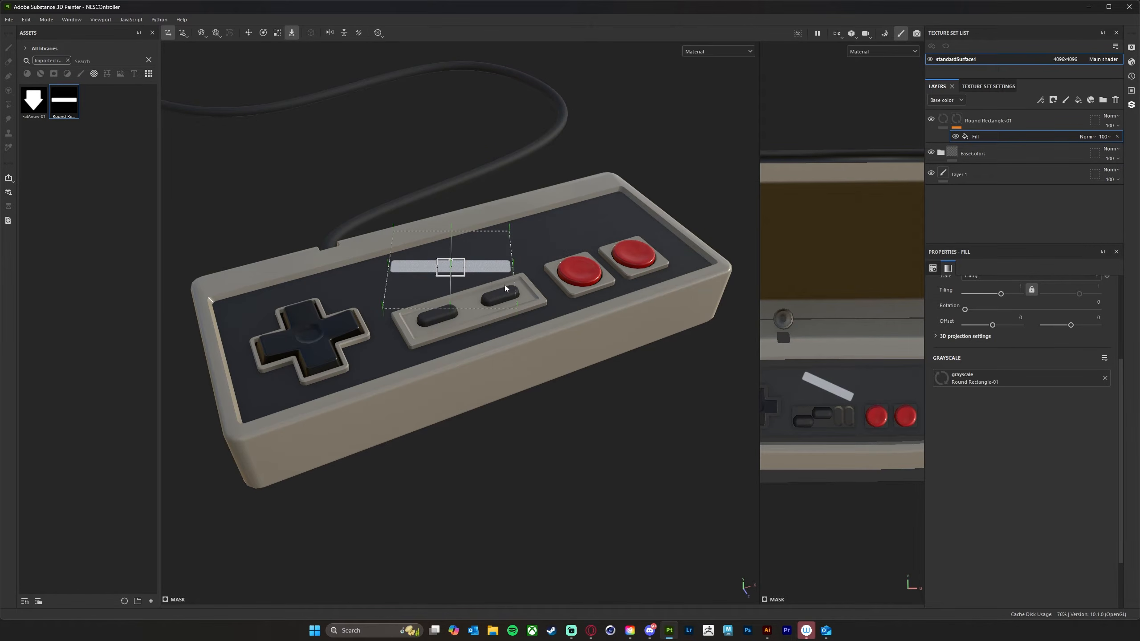
{"action": "key", "text": "ctrl+z"}
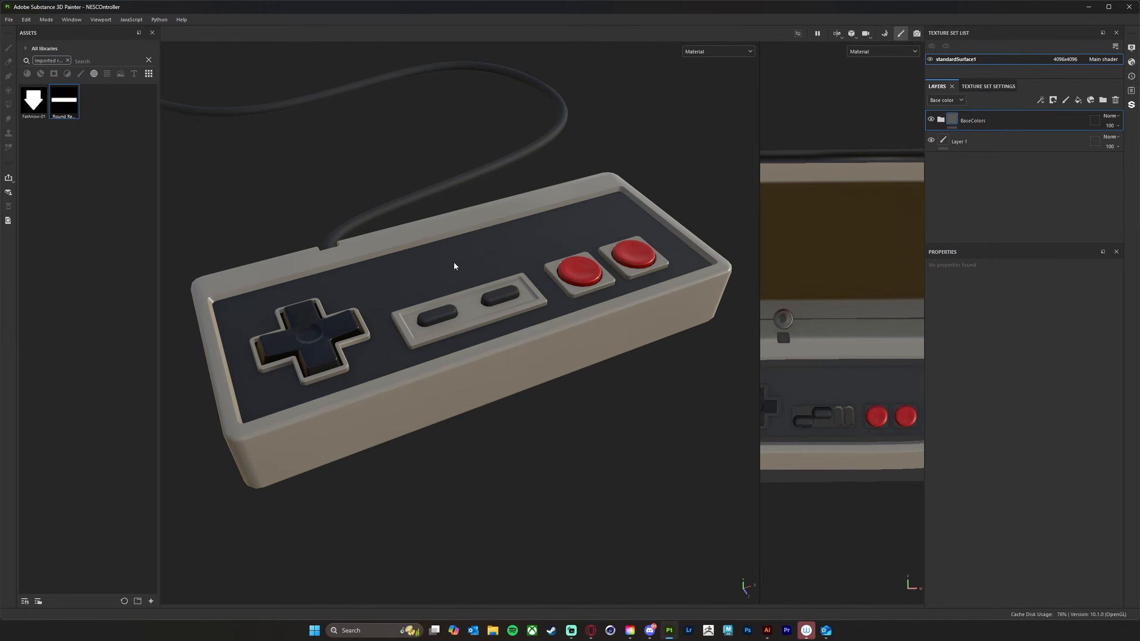
- Enlarge the 2D view and frame the controller's front face with the D-pad and buttons
{"action": "left_click_drag", "start_coordinate": [760, 357], "coordinate": [269, 305]}
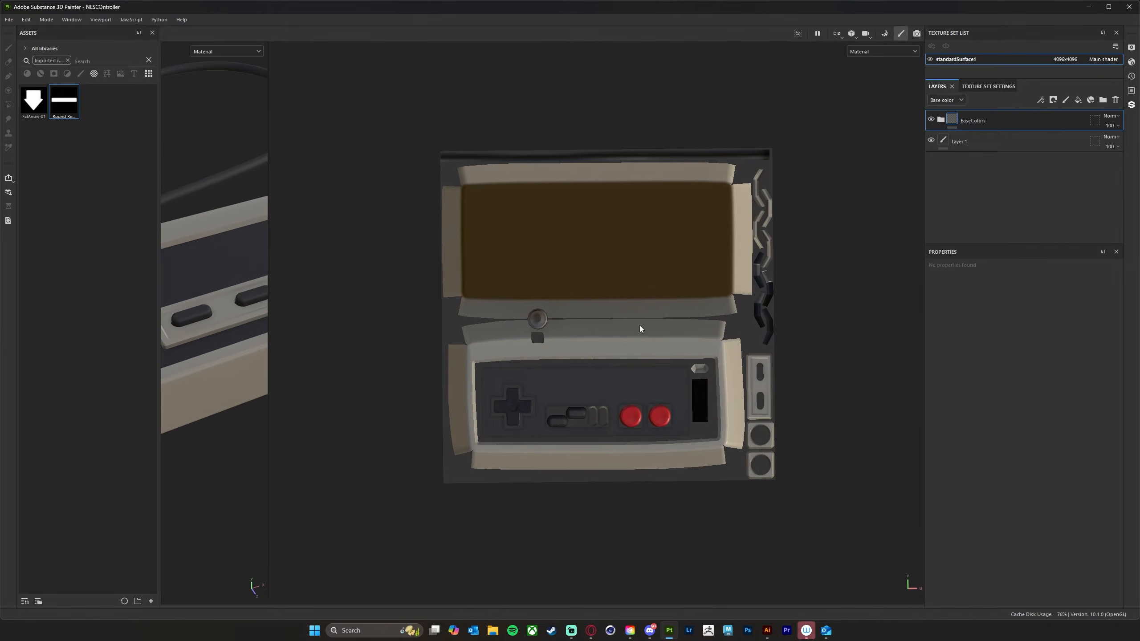
{"action": "scroll", "coordinate": [688, 323], "scroll_direction": "up", "scroll_amount": 3}
{"action": "middle_click_drag", "start_coordinate": [688, 323], "coordinate": [724, 314], "text": "alt"}
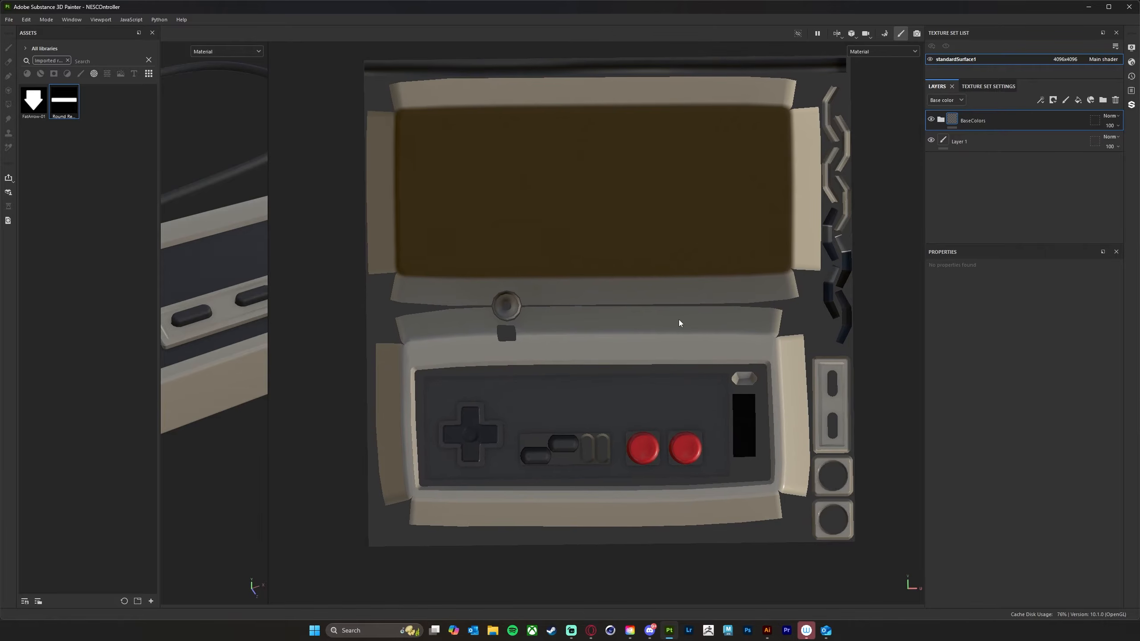
{"action": "right_click_drag", "start_coordinate": [690, 323], "coordinate": [743, 326], "text": "alt"}
{"action": "left_click_drag", "start_coordinate": [743, 326], "coordinate": [772, 339], "text": "alt"}
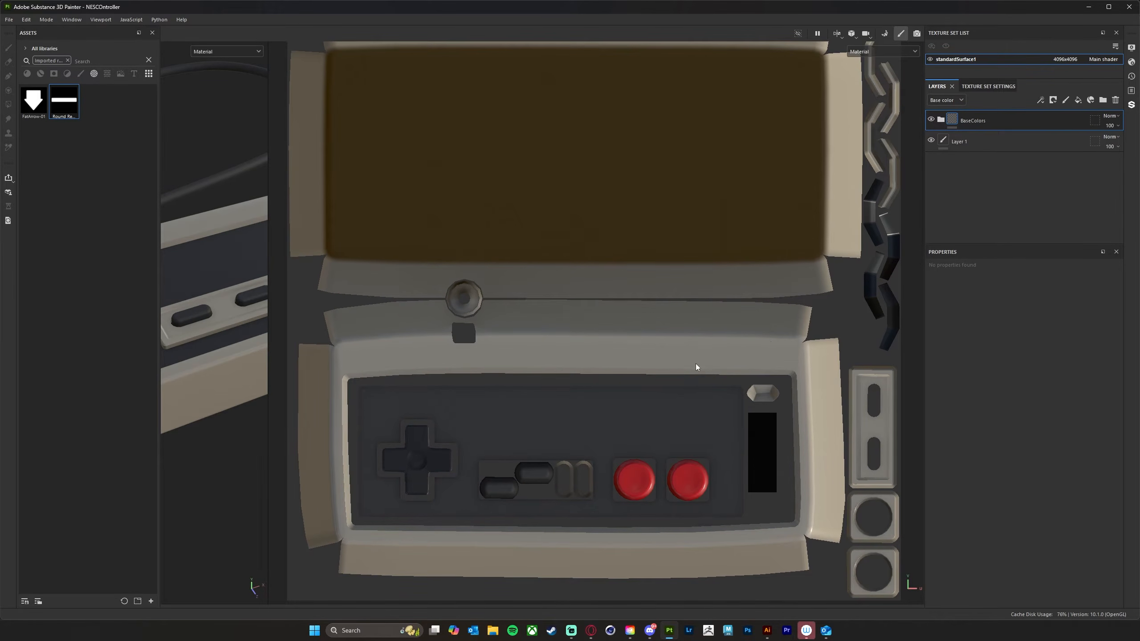
{"action": "scroll", "coordinate": [695, 343], "scroll_direction": "up", "scroll_amount": 5}
{"action": "middle_click_drag", "start_coordinate": [597, 384], "coordinate": [648, 286], "text": "alt"}
{"action": "scroll", "coordinate": [660, 310], "scroll_direction": "up", "scroll_amount": 2}
{"action": "left_click_drag", "start_coordinate": [55, 99], "coordinate": [431, 193]}
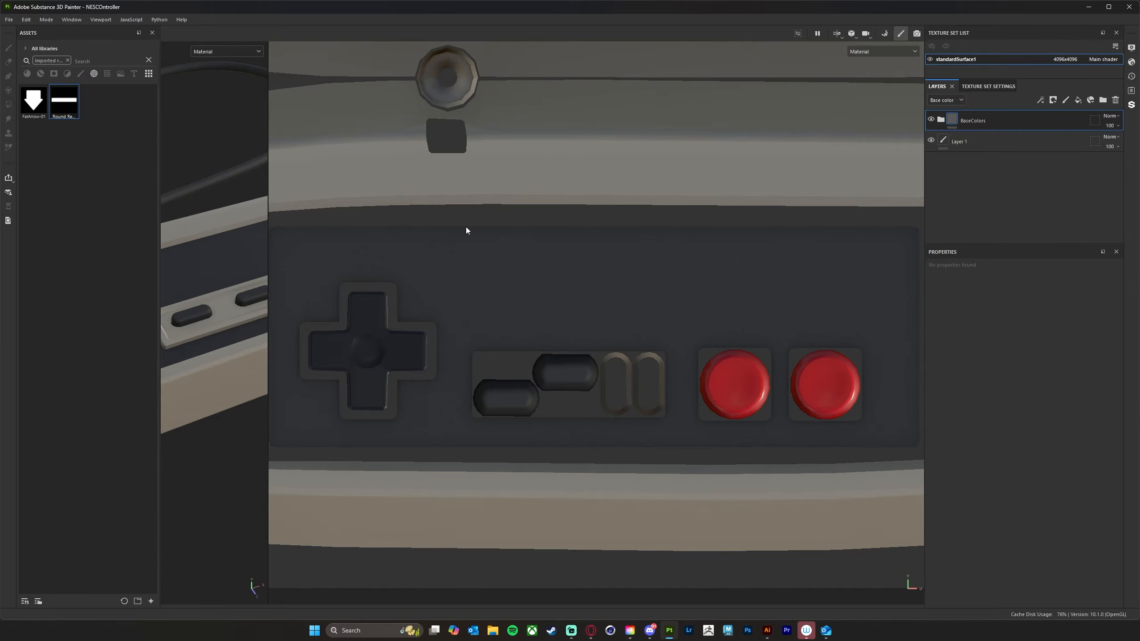
- Expand the BaseColors folder and duplicate its Plastic Grip layer
{"action": "left_click", "coordinate": [940, 119]}
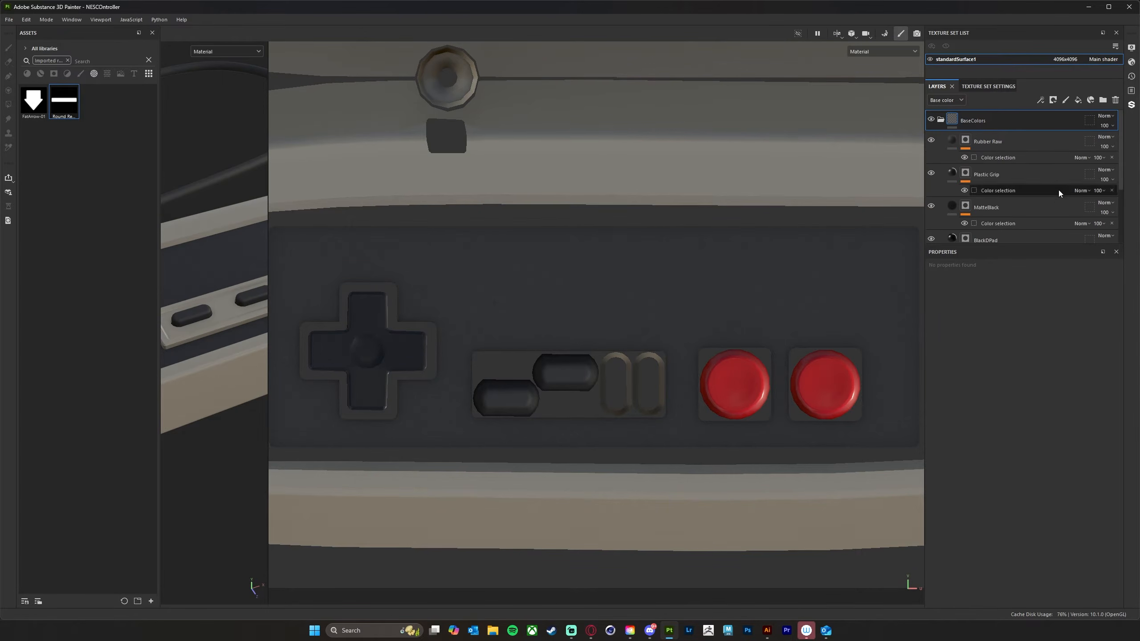
{"action": "left_click", "coordinate": [1031, 142]}
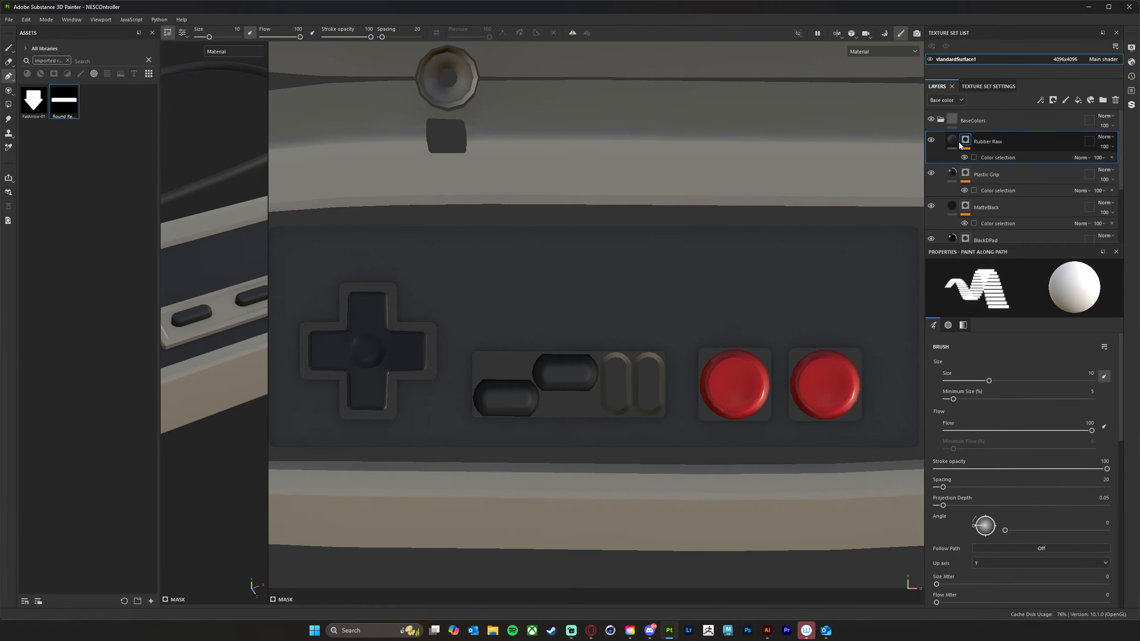
{"action": "left_click", "coordinate": [1013, 177]}
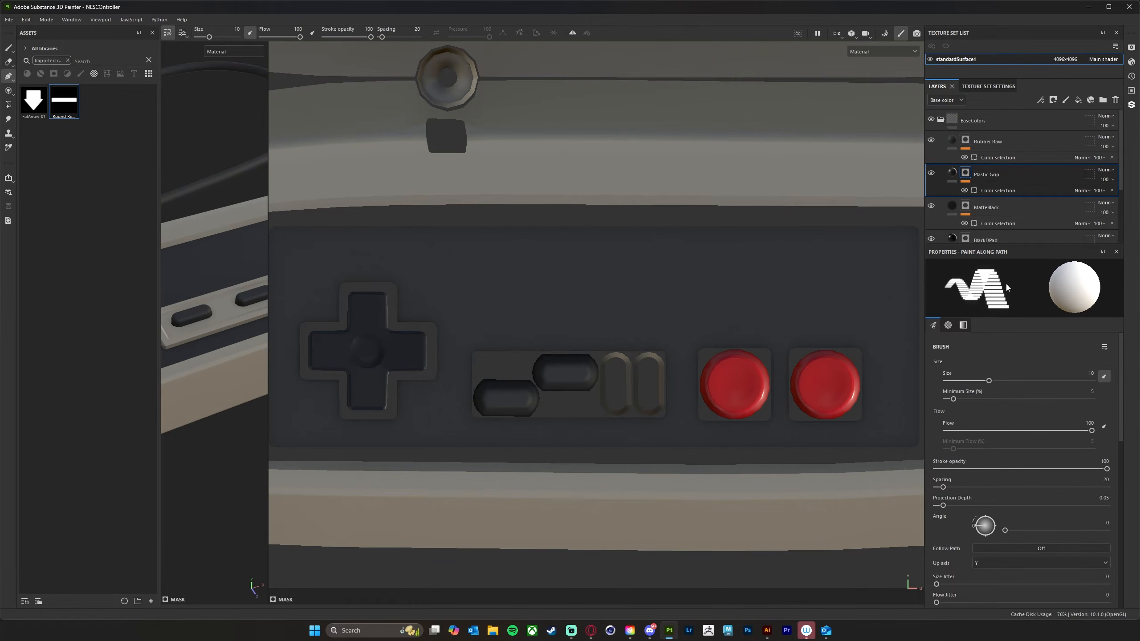
{"action": "right_click", "coordinate": [1034, 183]}
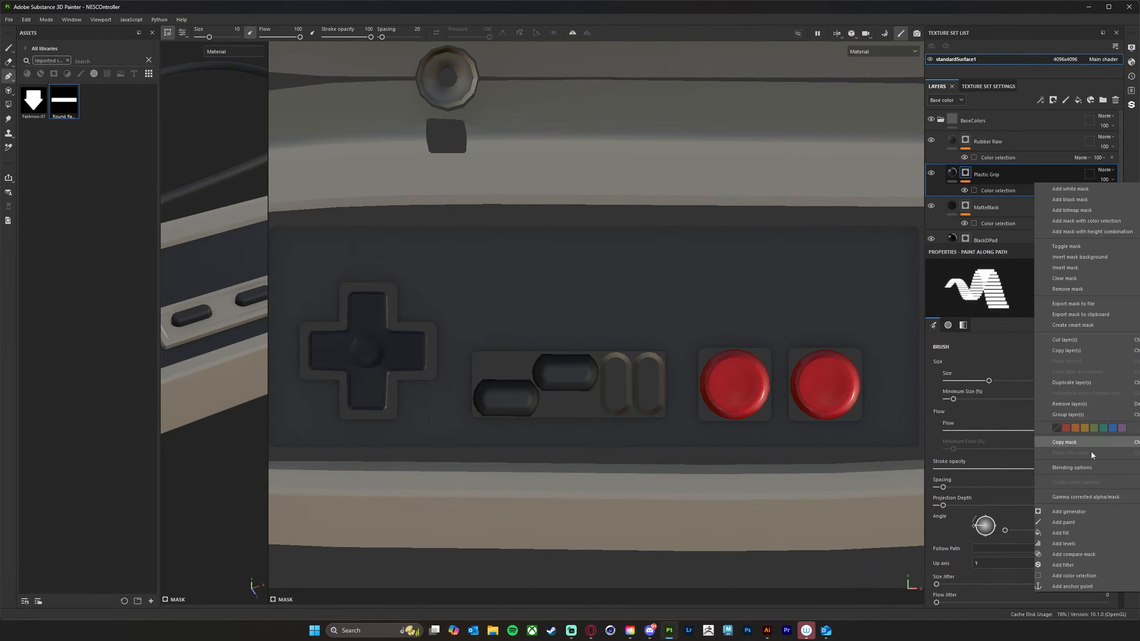
{"action": "left_click", "coordinate": [1069, 383]}
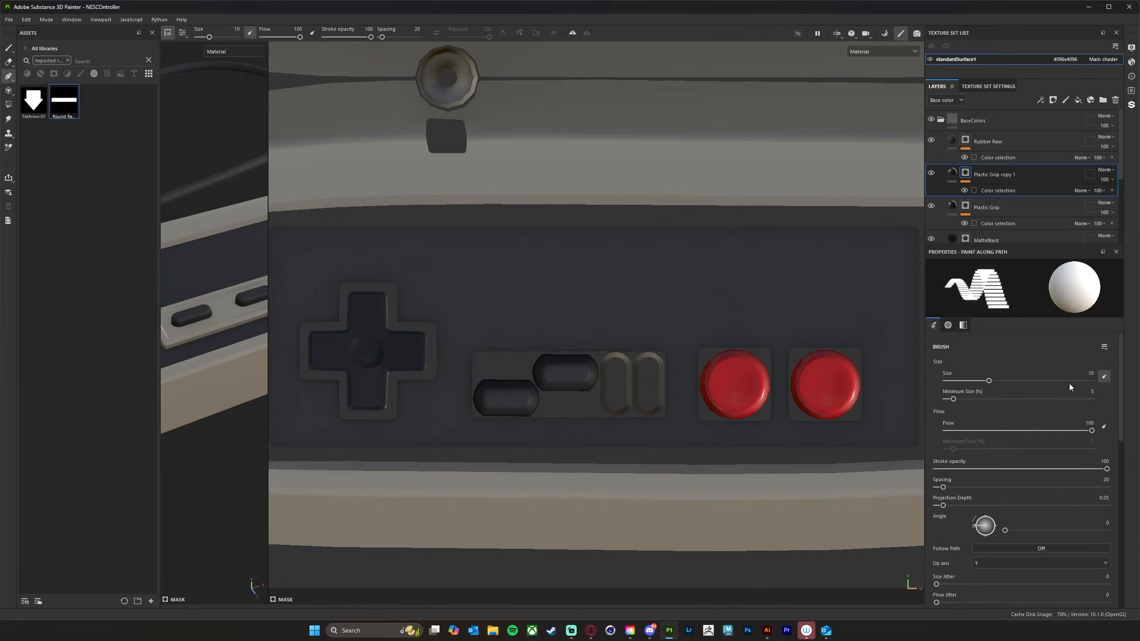
- Set the Plastic Color of the duplicated Plastic Grip layer to a light grey and remove the layer's mask
{"action": "scroll", "coordinate": [1030, 534], "scroll_direction": "down", "scroll_amount": 10}
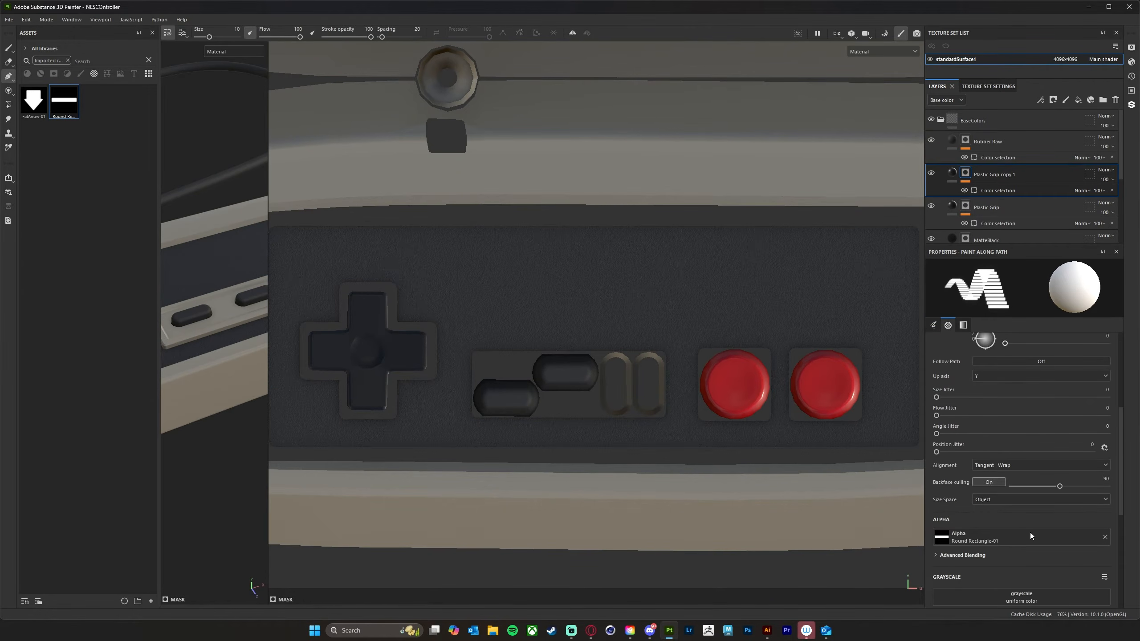
{"action": "scroll", "coordinate": [1034, 496], "scroll_direction": "up", "scroll_amount": 3}
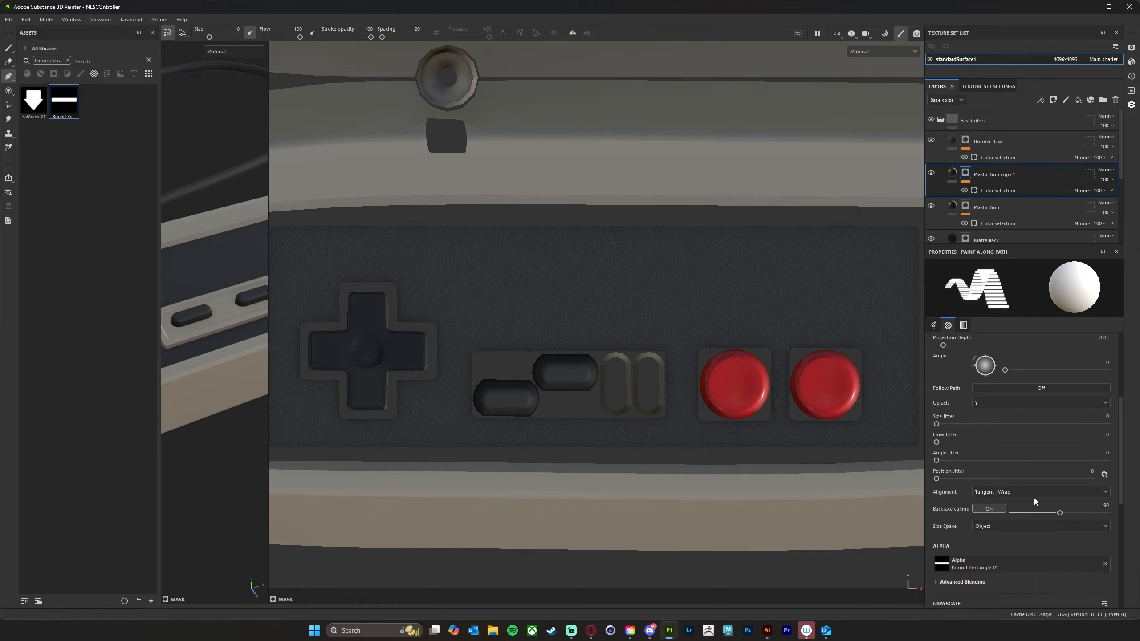
{"action": "left_click", "coordinate": [952, 173]}
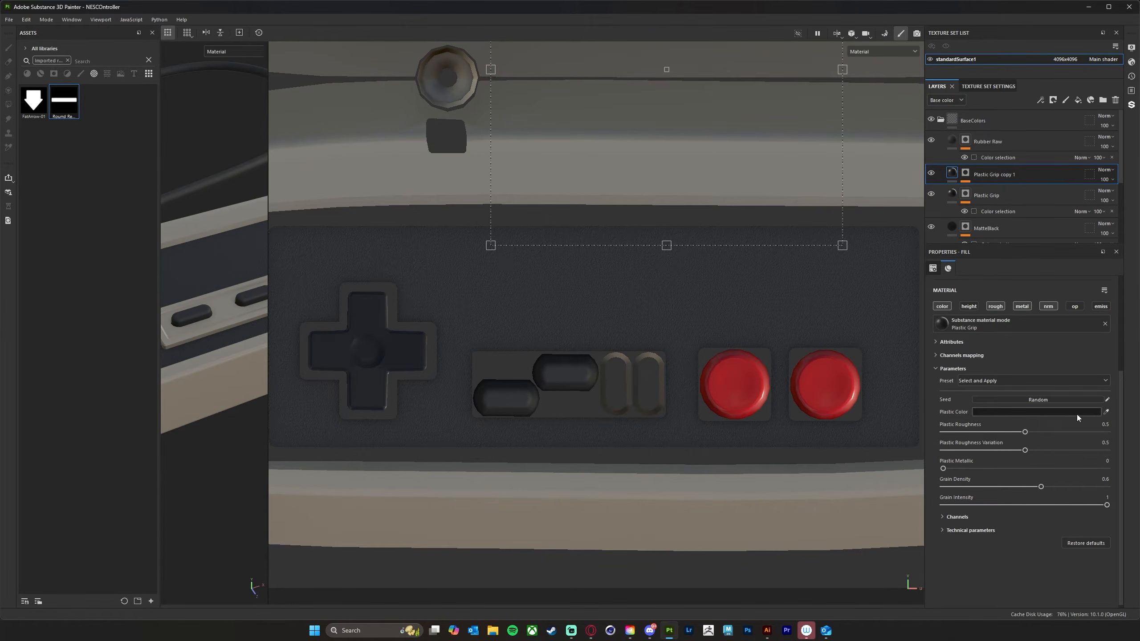
{"action": "left_click", "coordinate": [1061, 413]}
{"action": "left_click_drag", "start_coordinate": [1037, 532], "coordinate": [1019, 502]}
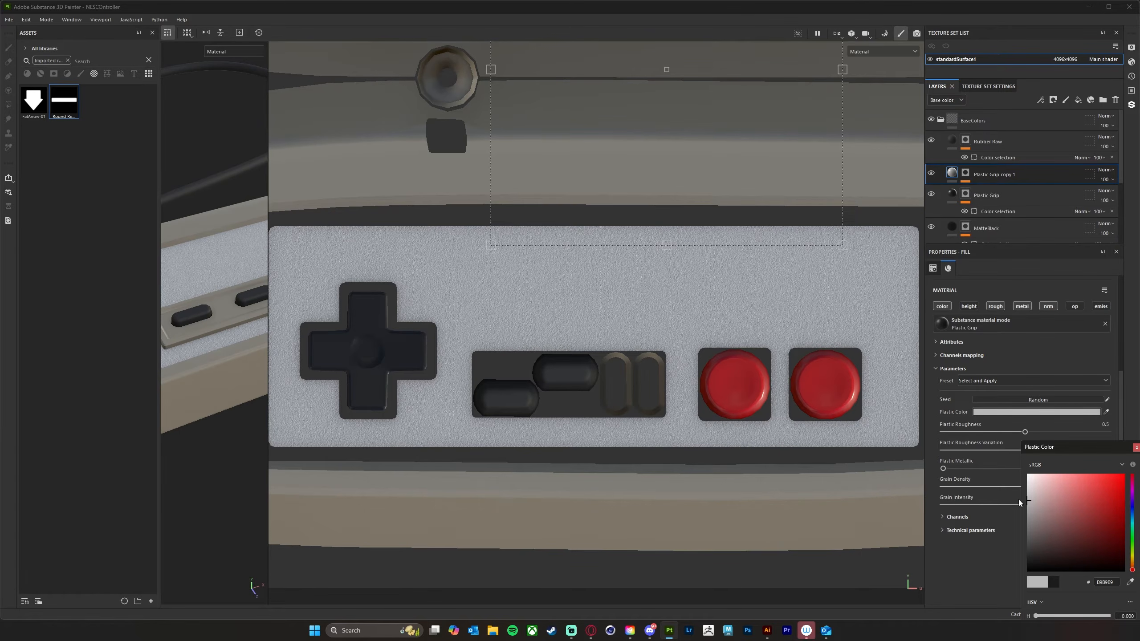
{"action": "left_click_drag", "start_coordinate": [1018, 498], "coordinate": [1018, 498]}
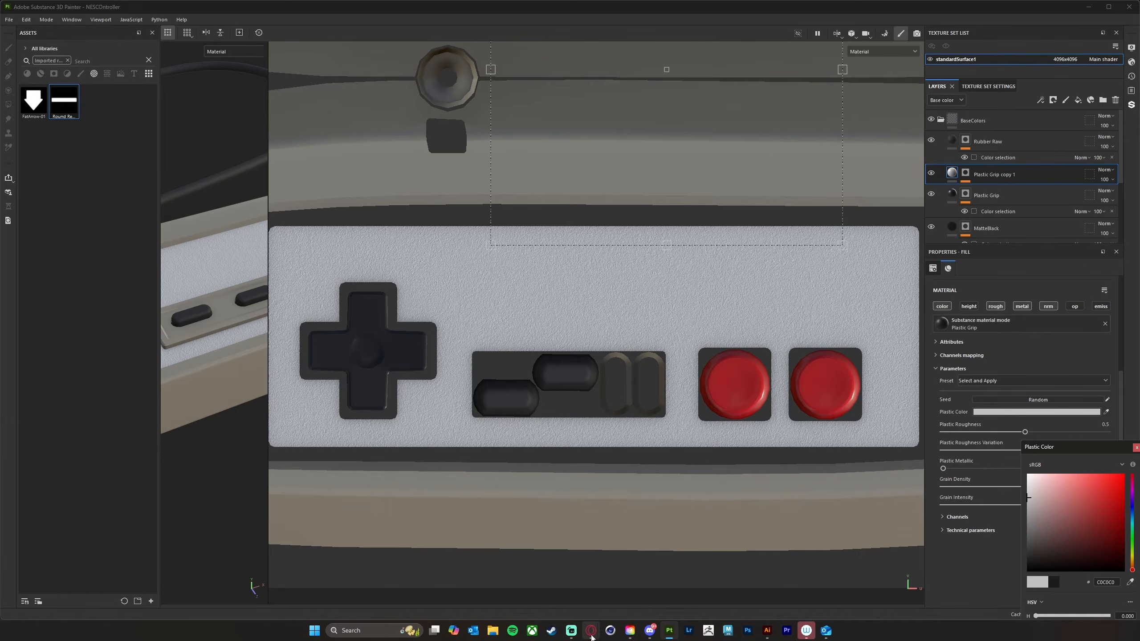
{"action": "left_click_drag", "start_coordinate": [695, 602], "coordinate": [692, 602]}
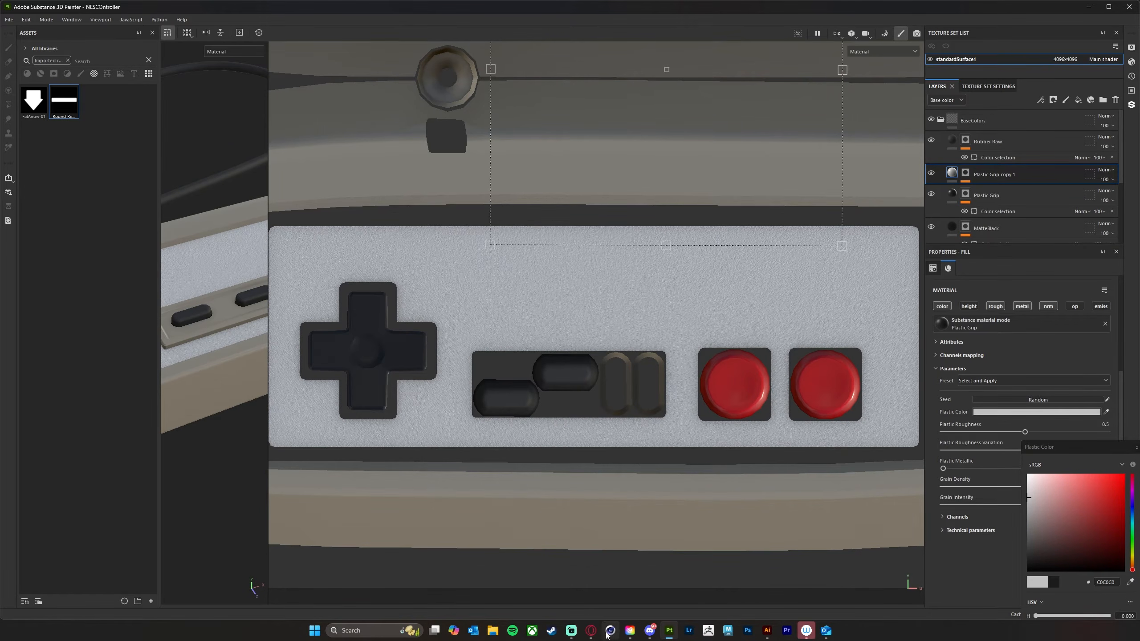
{"action": "mouse_move", "coordinate": [590, 632]}
{"action": "left_click", "coordinate": [645, 600]}
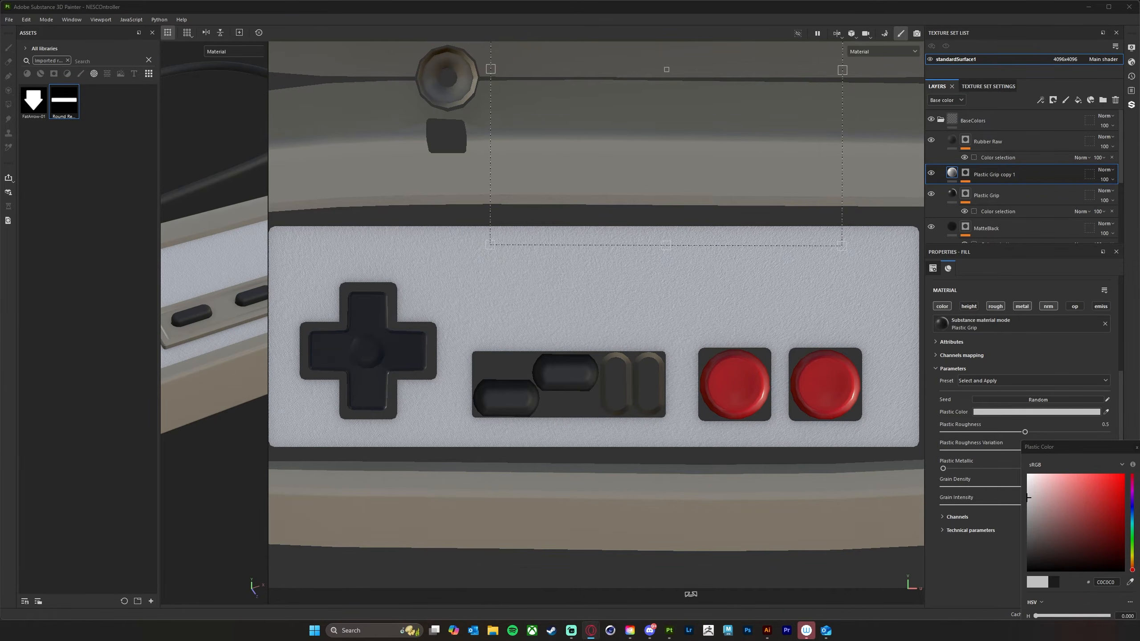
{"action": "left_click_drag", "start_coordinate": [1027, 506], "coordinate": [1020, 512]}
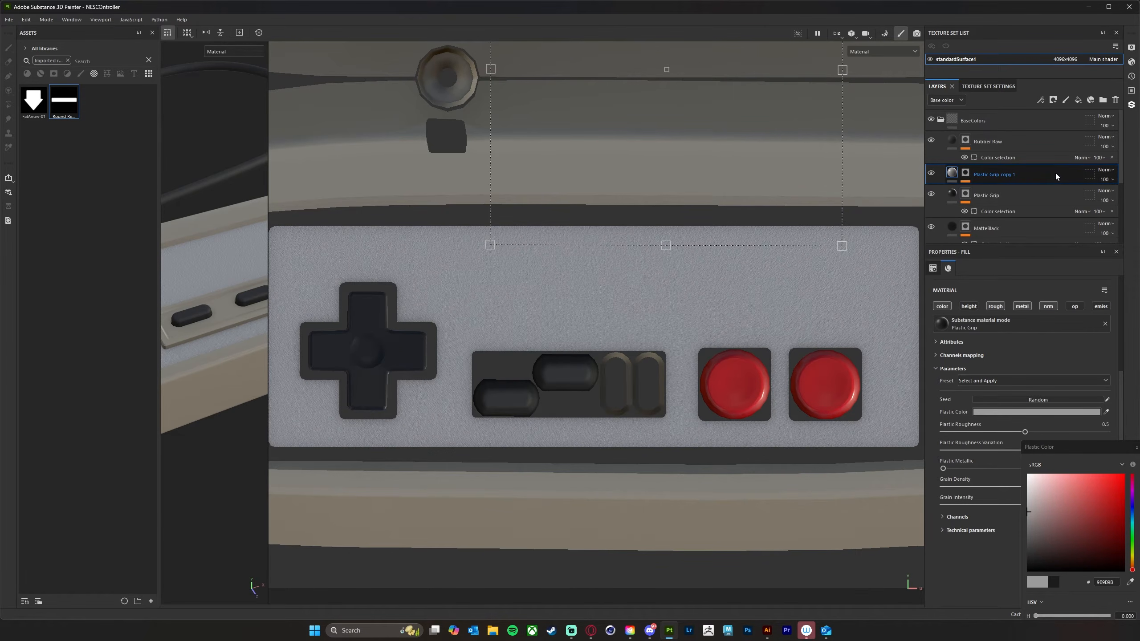
{"action": "right_click", "coordinate": [969, 177]}
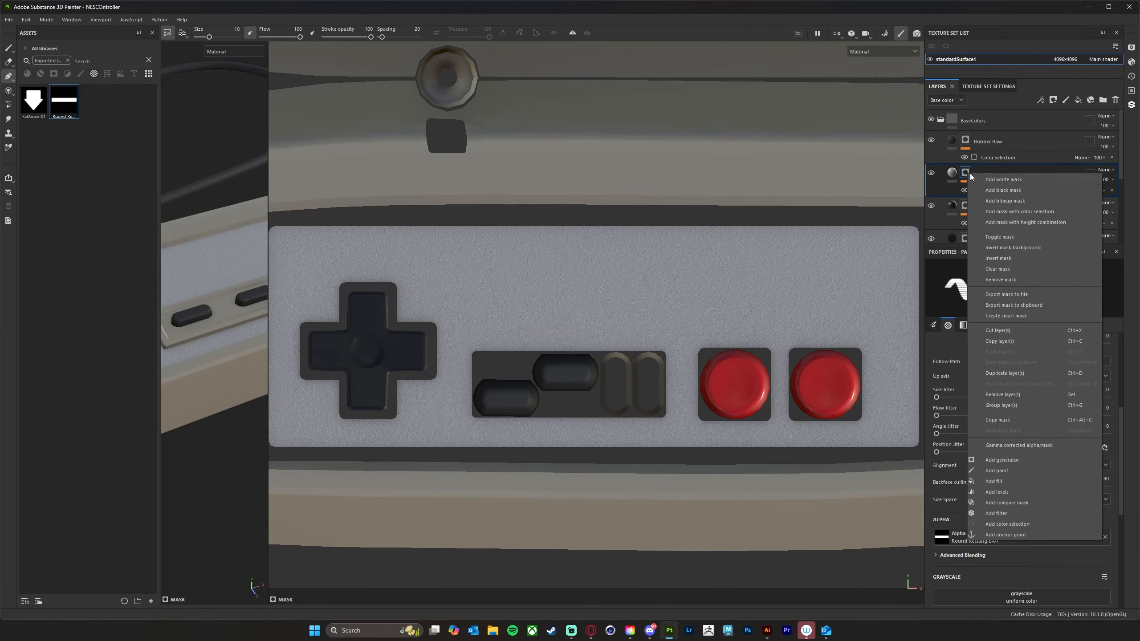
{"action": "left_click", "coordinate": [1024, 279]}
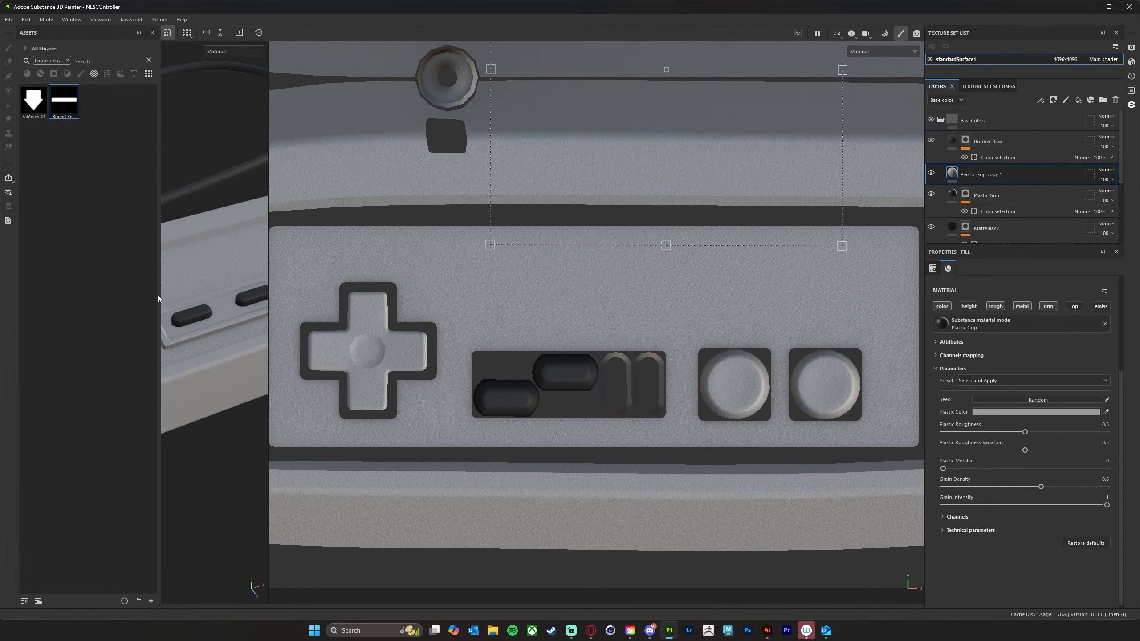
- Place Round Rectangle-01 as a mask on the face above the Select and Start buttons, and delete the unmasked Plastic Grip duplicate
{"action": "left_click_drag", "start_coordinate": [67, 104], "coordinate": [593, 273]}
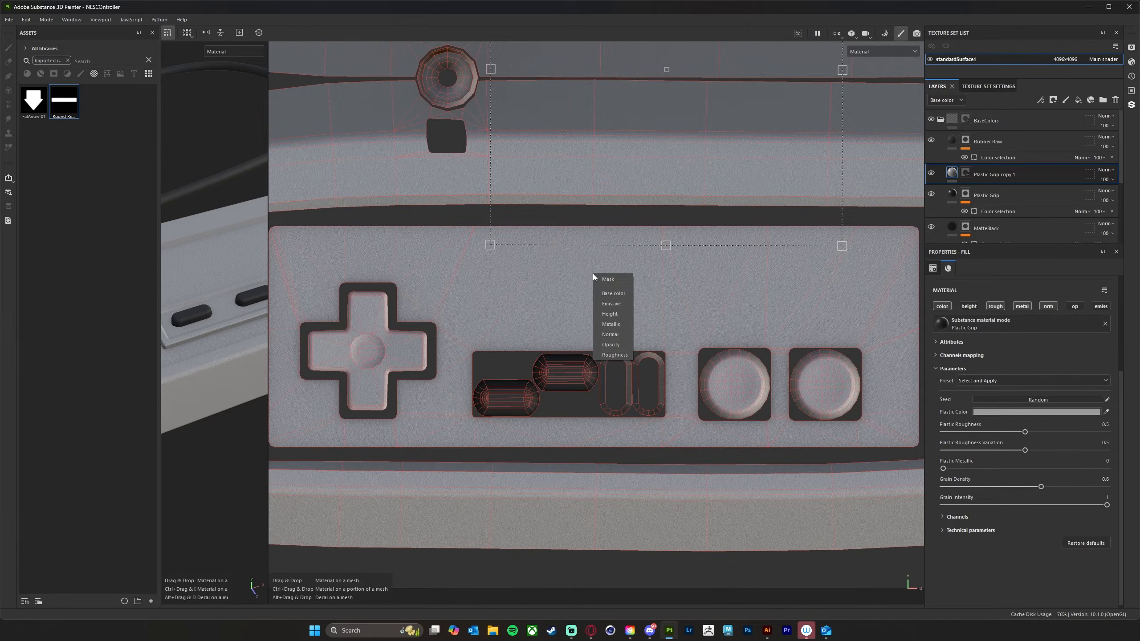
{"action": "left_click", "coordinate": [617, 280]}
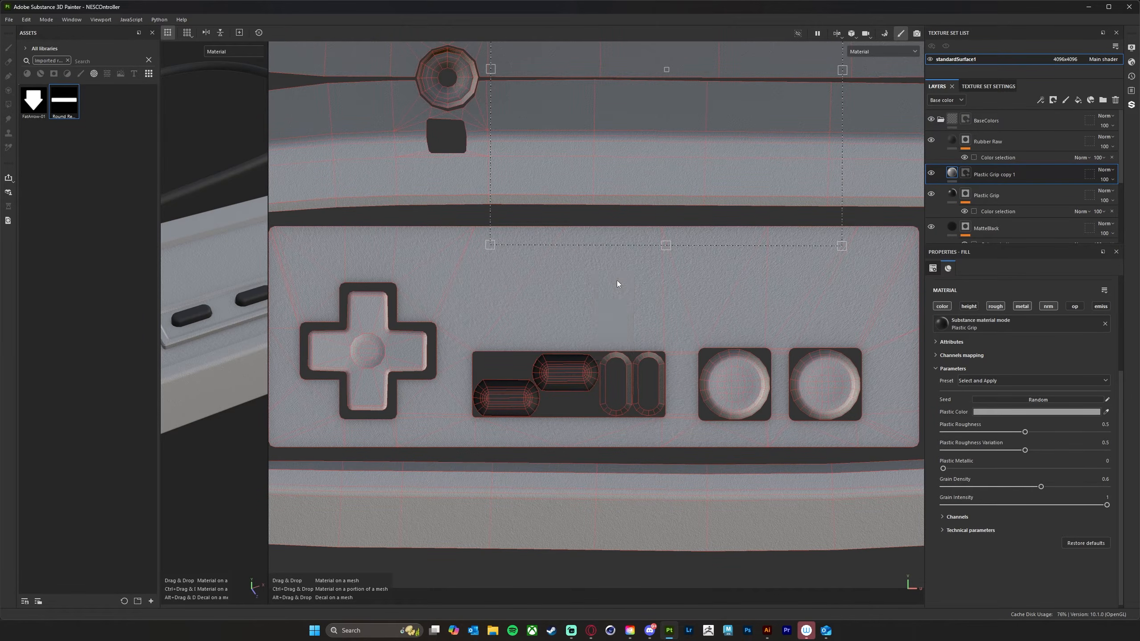
{"action": "left_click_drag", "start_coordinate": [666, 277], "coordinate": [642, 257]}
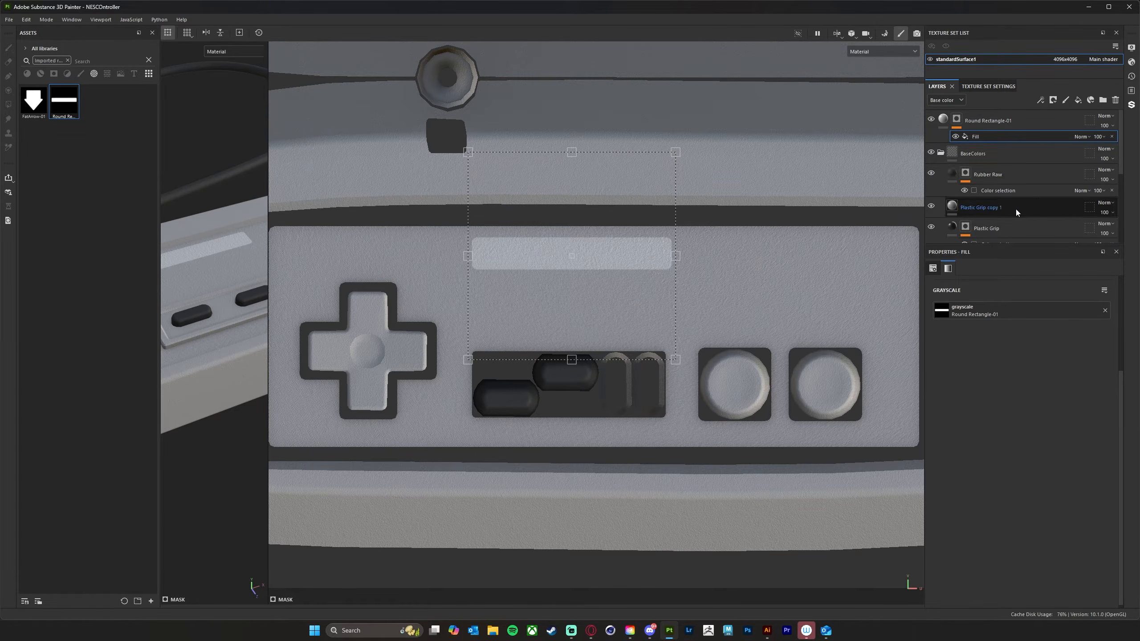
{"action": "left_click", "coordinate": [1040, 210]}
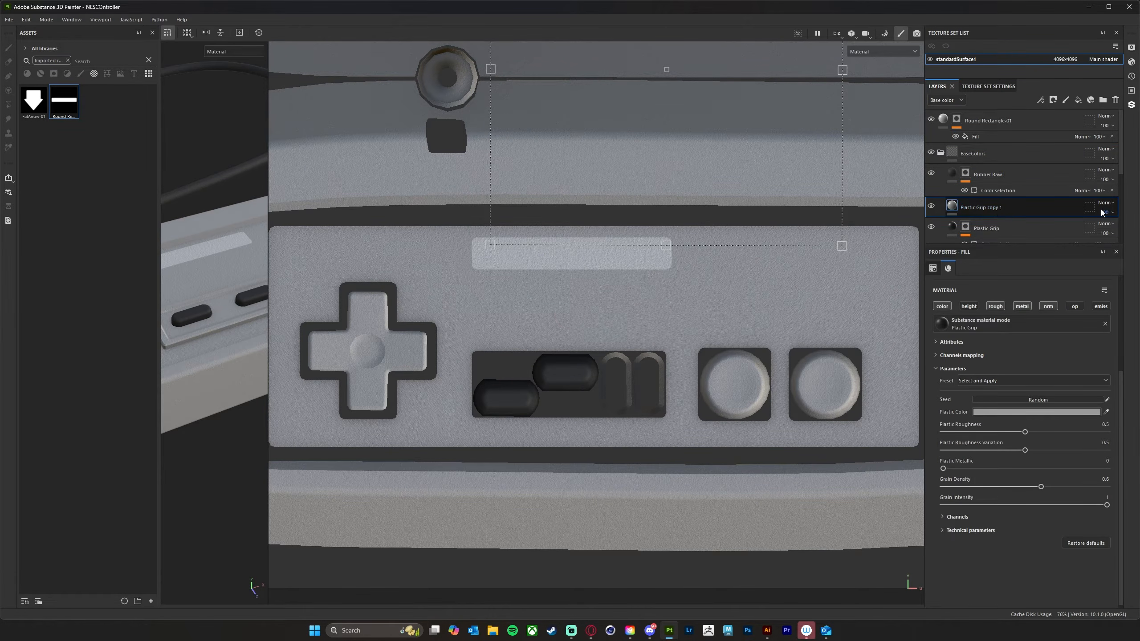
{"action": "left_click", "coordinate": [1116, 101]}
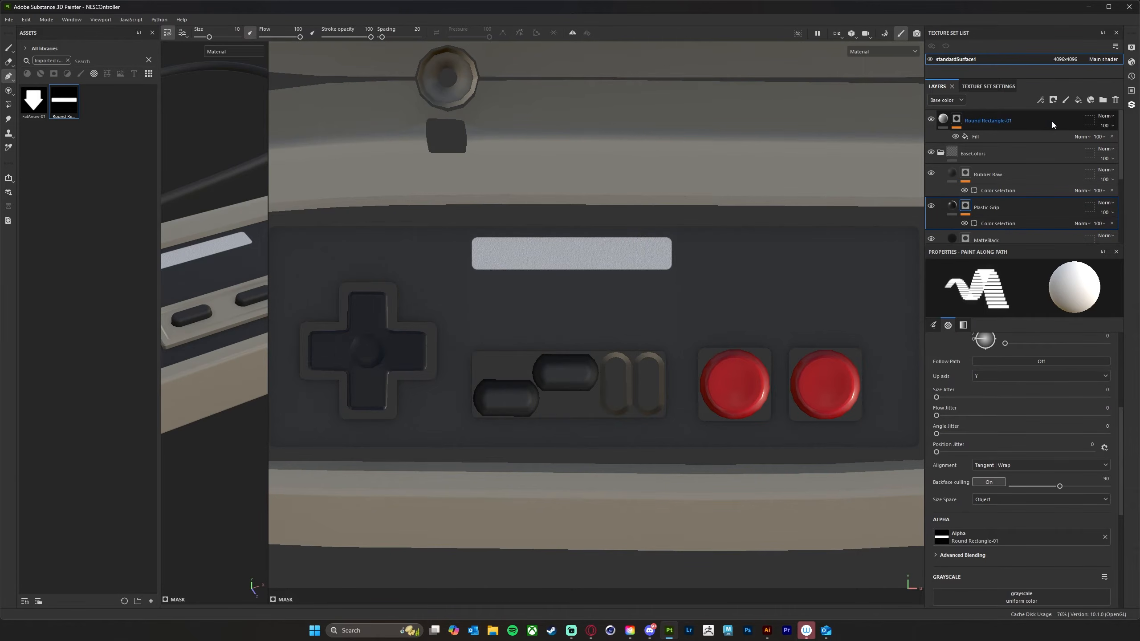
- Move the Round Rectangle-01 mask fill down to just above the Select and Start recess and scale it up slightly
{"action": "left_click", "coordinate": [1016, 138]}
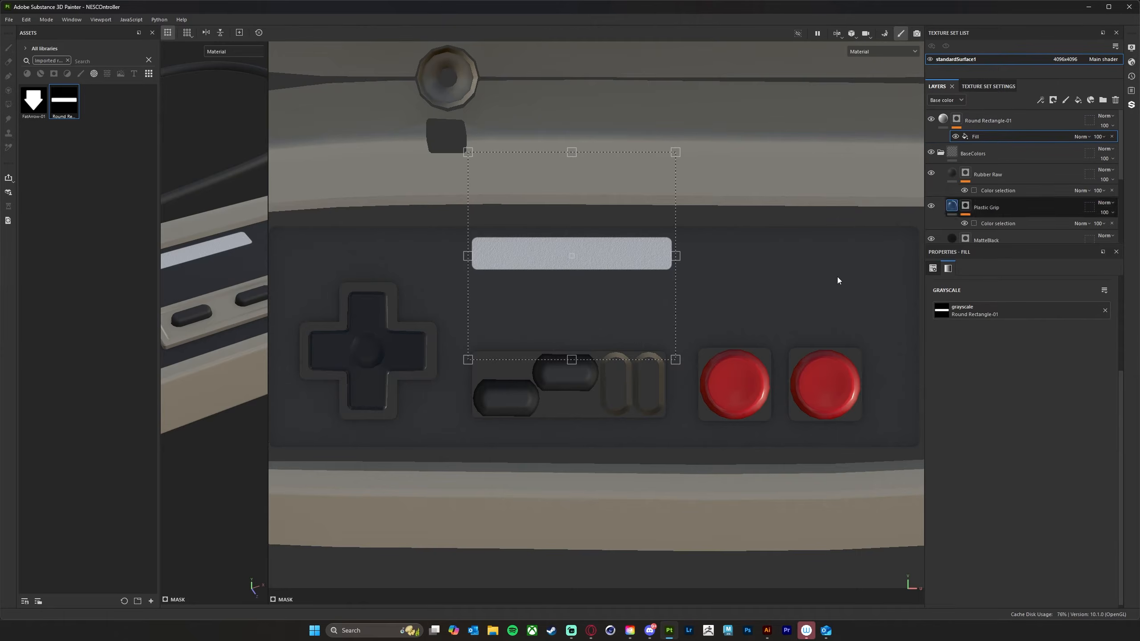
{"action": "left_click_drag", "start_coordinate": [603, 258], "coordinate": [598, 336]}
{"action": "left_click_drag", "start_coordinate": [598, 337], "coordinate": [597, 339]}
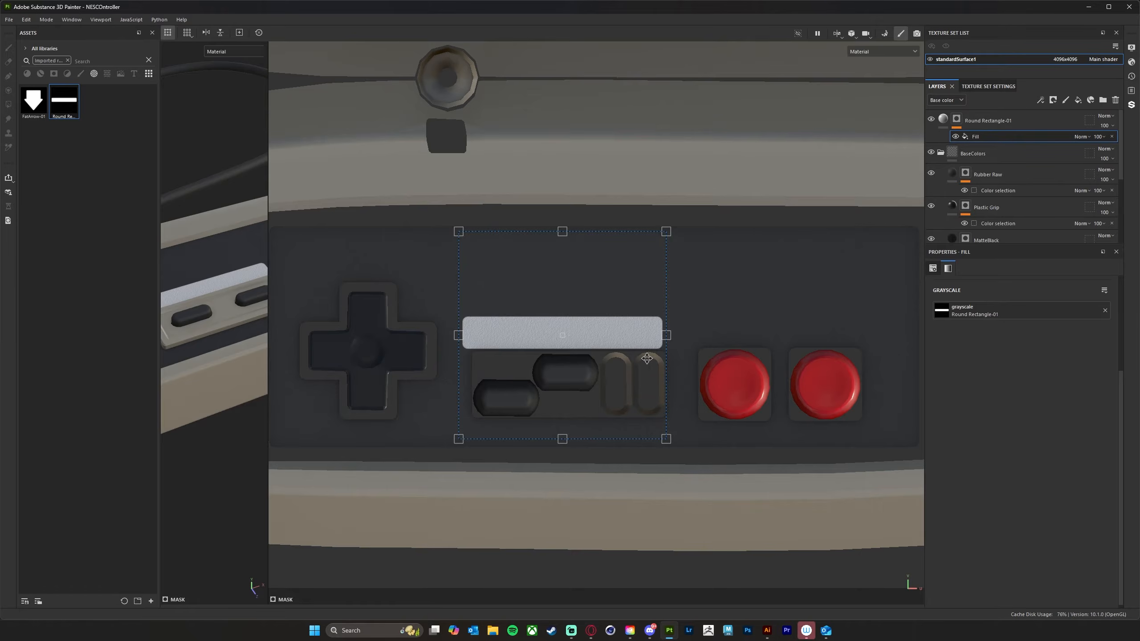
{"action": "left_click_drag", "start_coordinate": [673, 227], "coordinate": [685, 220]}
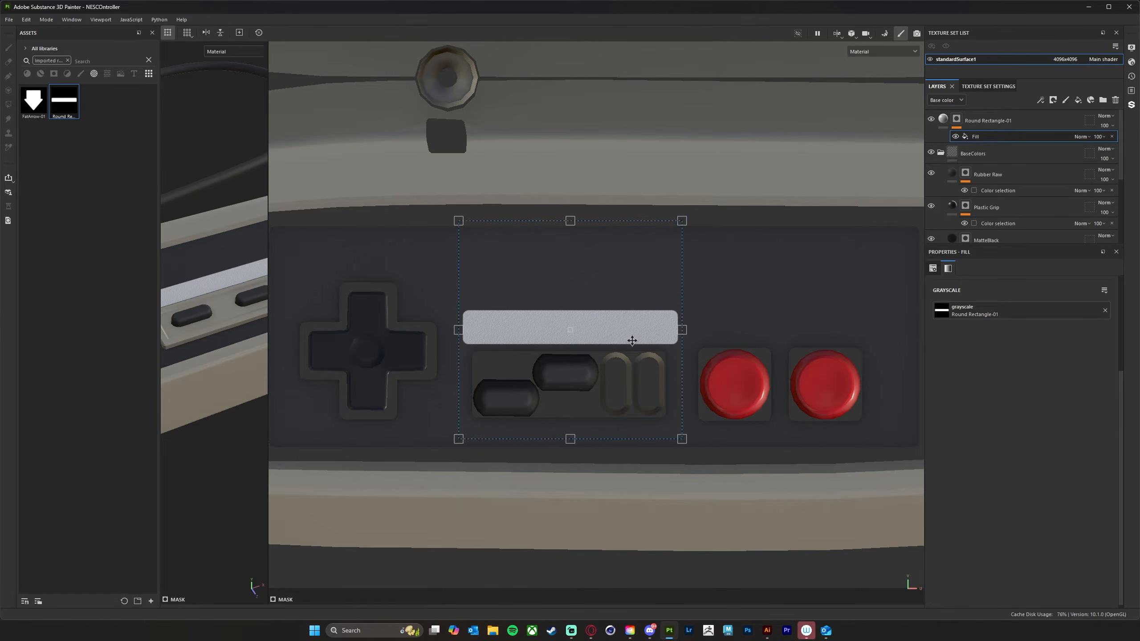
- Move the Round Rectangle-01 mask fill up to the upper edge of the controller's dark face
{"action": "left_click_drag", "start_coordinate": [612, 326], "coordinate": [611, 230]}
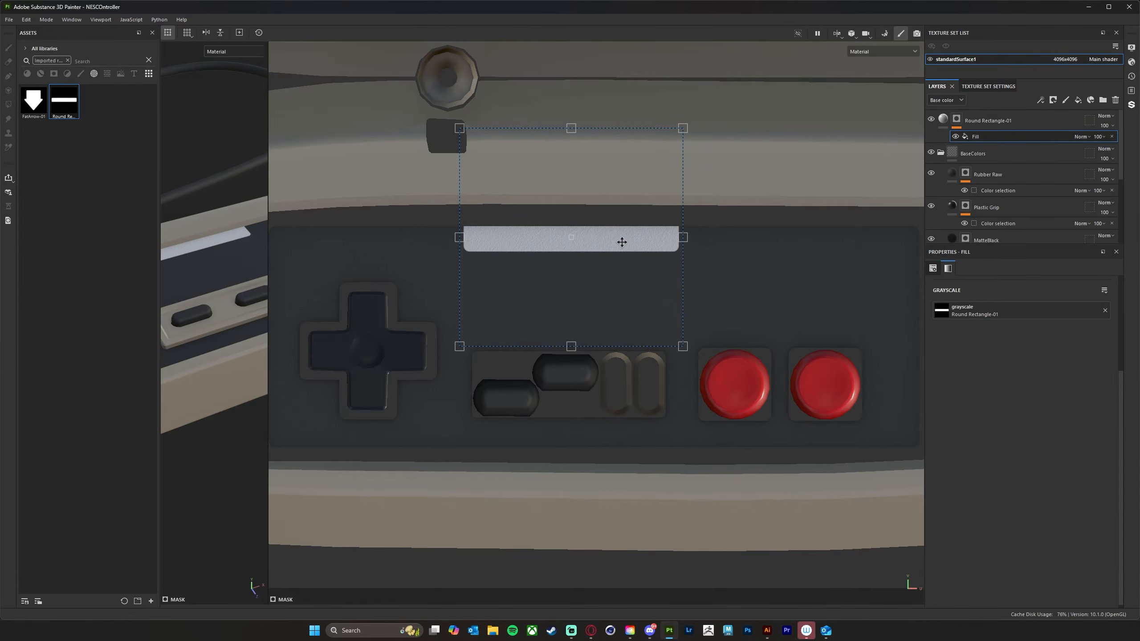
{"action": "left_click_drag", "start_coordinate": [618, 241], "coordinate": [618, 240], "text": "alt"}
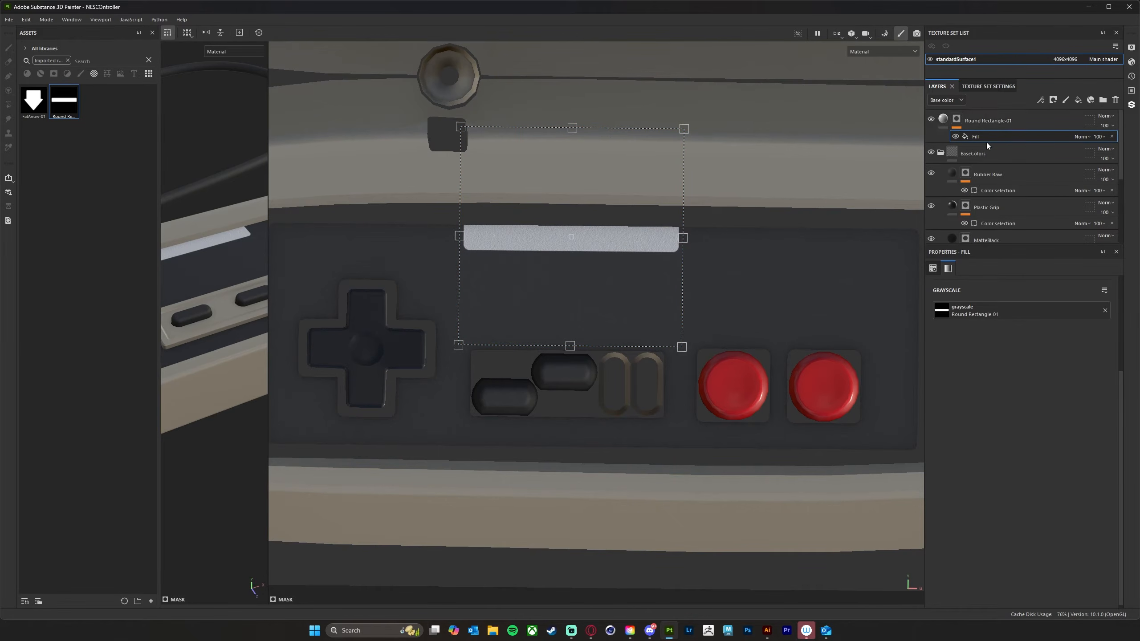
{"action": "left_click_drag", "start_coordinate": [997, 137], "coordinate": [998, 139]}
{"action": "left_click_drag", "start_coordinate": [621, 241], "coordinate": [620, 291]}
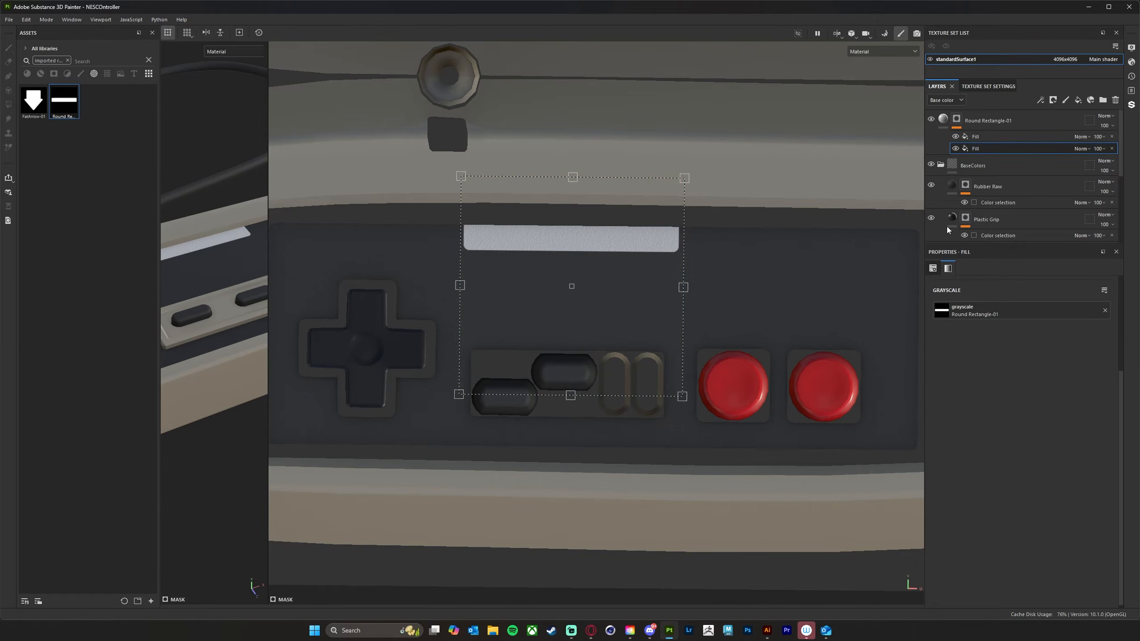
{"action": "key", "text": "ctrl+z"}
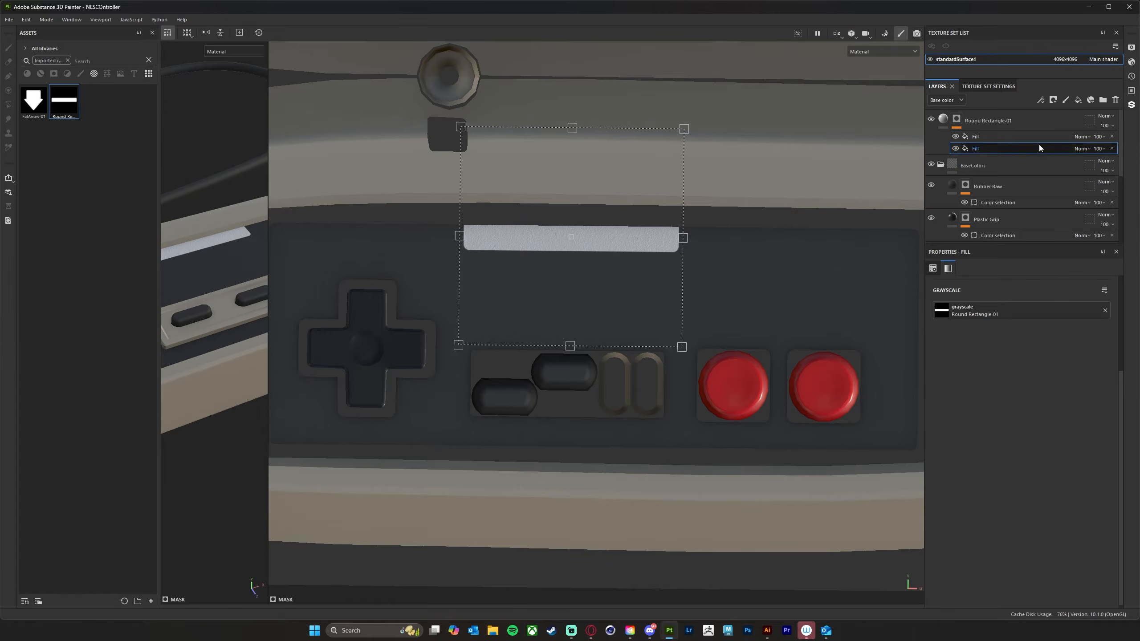
{"action": "key", "text": "ctrl+z"}
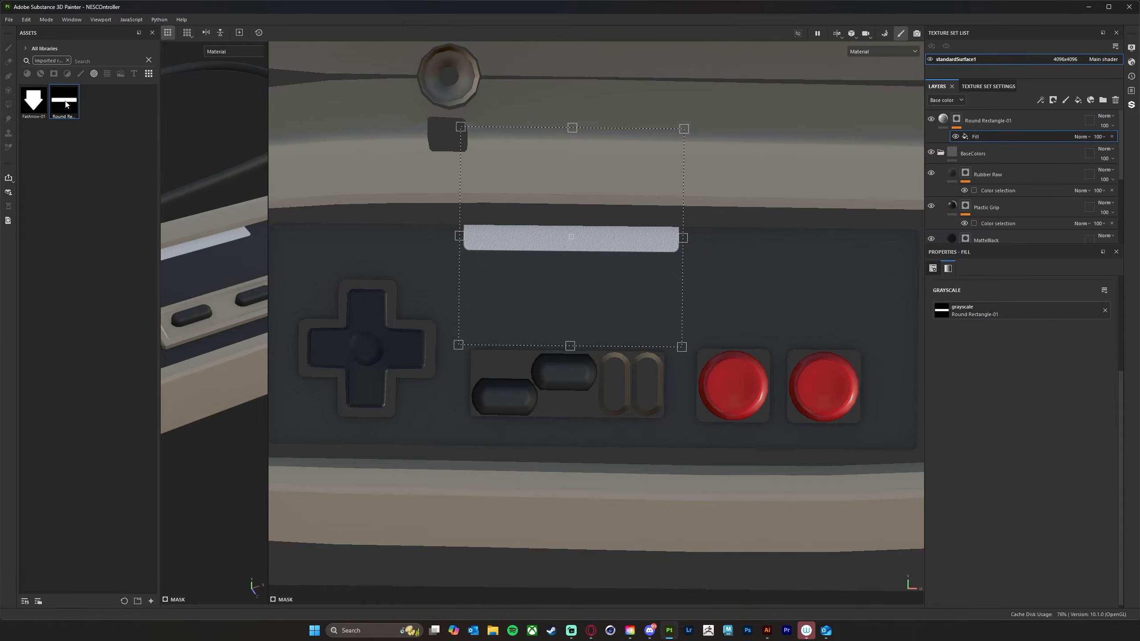
{"action": "left_click_drag", "start_coordinate": [66, 103], "coordinate": [571, 294]}
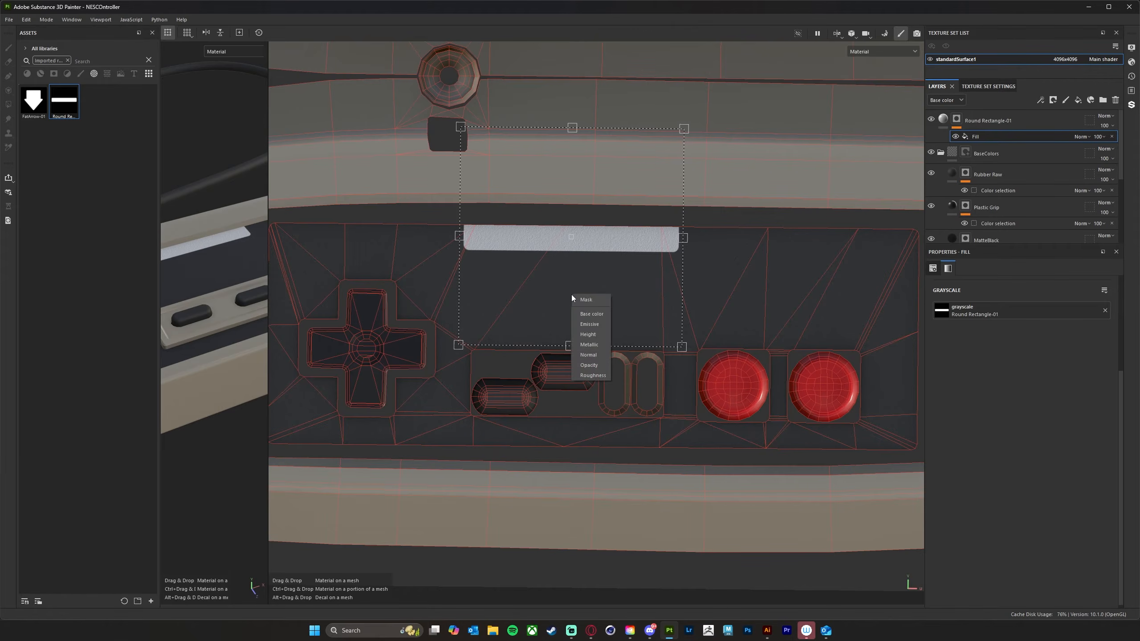
{"action": "left_click", "coordinate": [594, 304]}
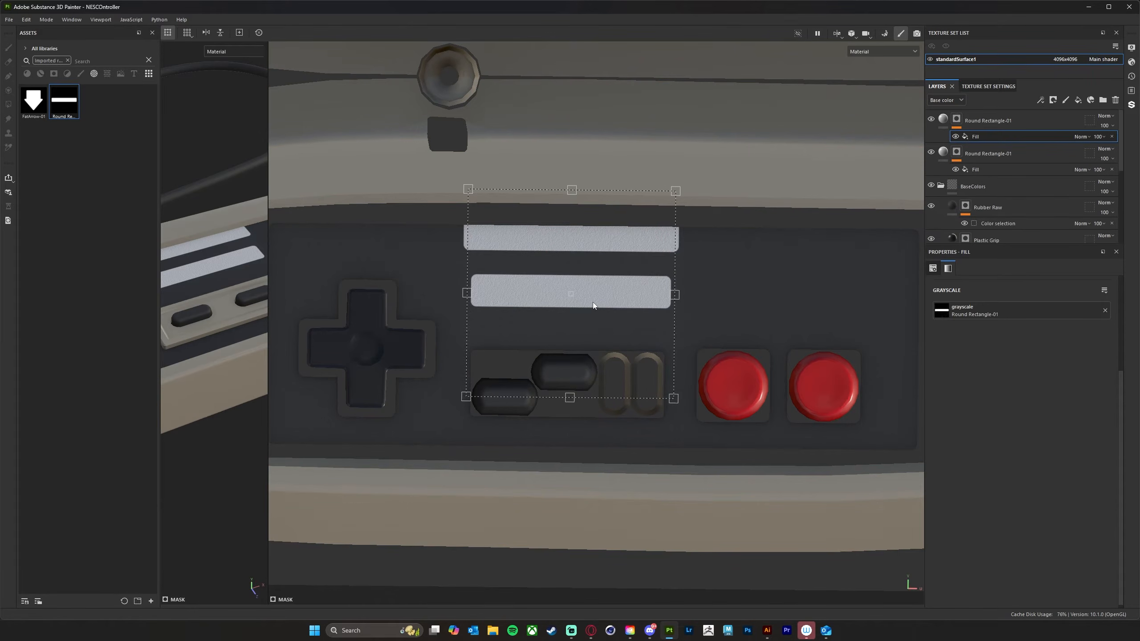
{"action": "left_click_drag", "start_coordinate": [634, 309], "coordinate": [626, 288]}
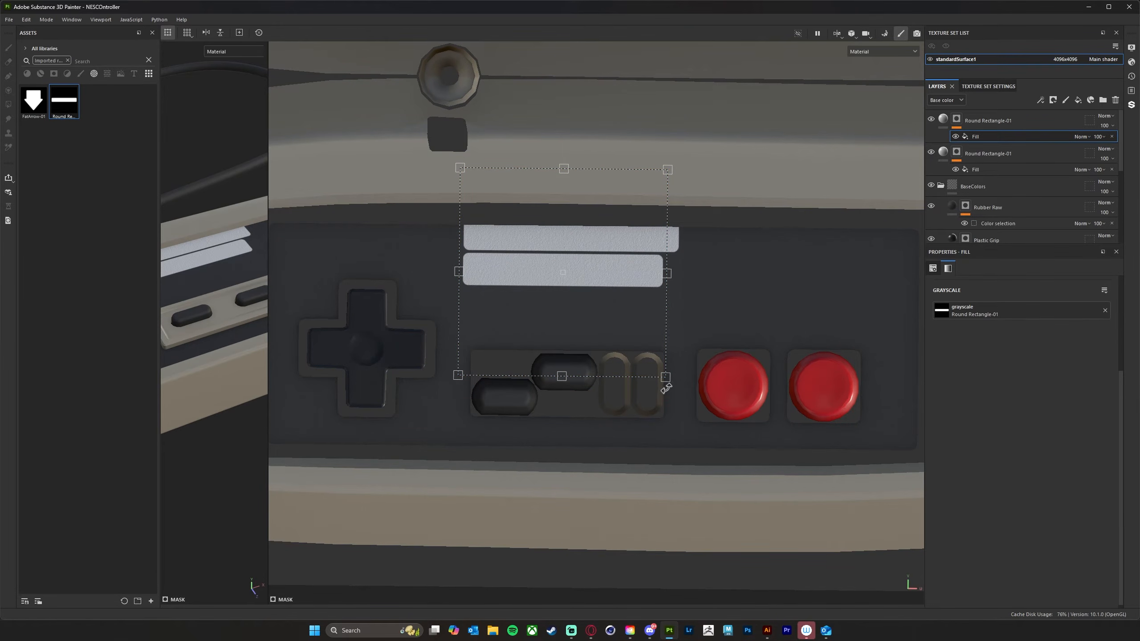
{"action": "left_click_drag", "start_coordinate": [672, 383], "coordinate": [682, 392]}
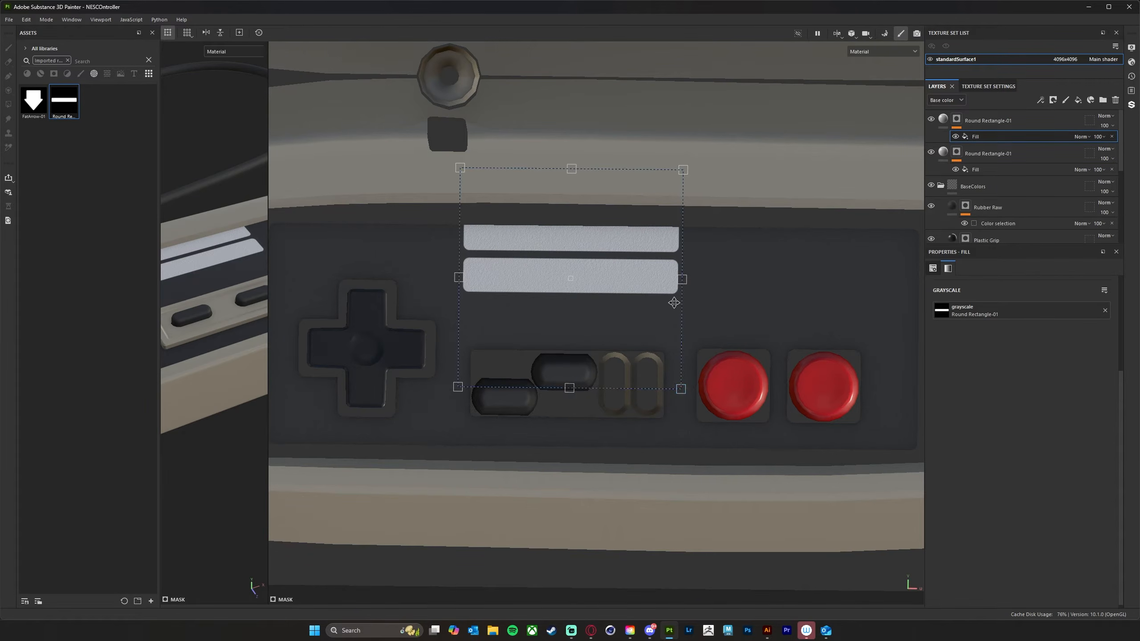
{"action": "left_click_drag", "start_coordinate": [632, 295], "coordinate": [630, 306]}
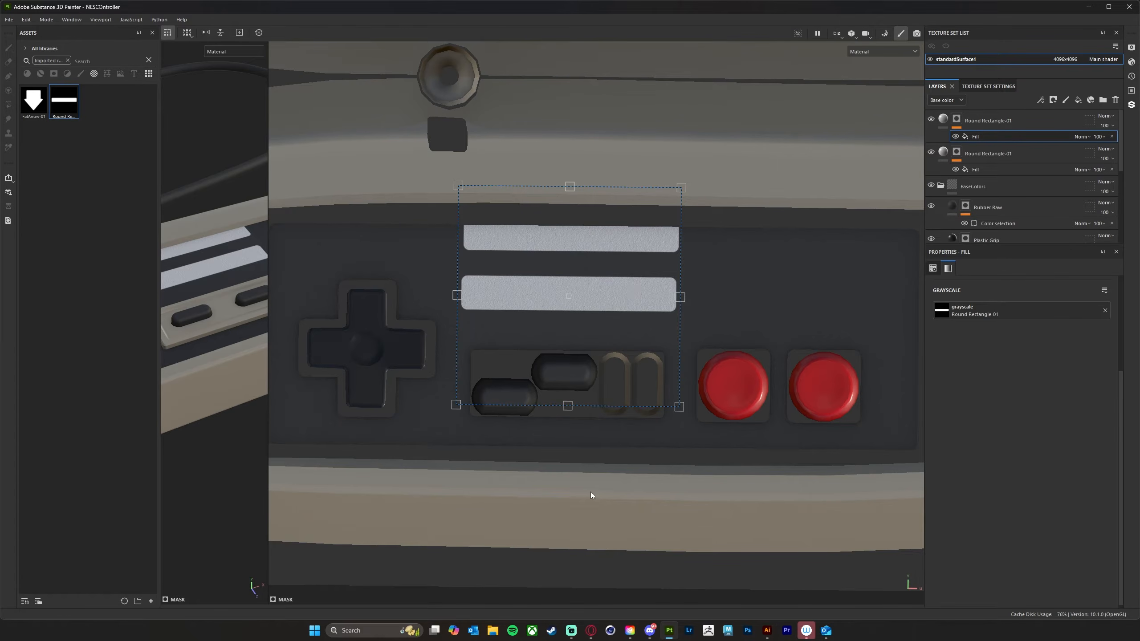
{"action": "left_click_drag", "start_coordinate": [568, 418], "coordinate": [565, 483]}
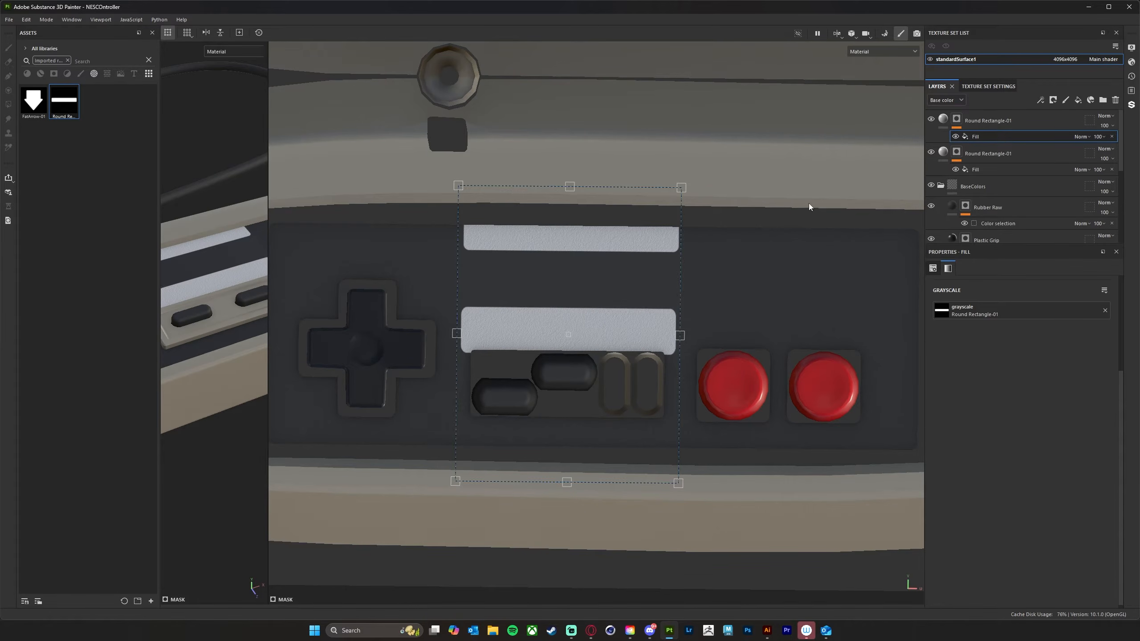
{"action": "left_click", "coordinate": [1006, 125]}
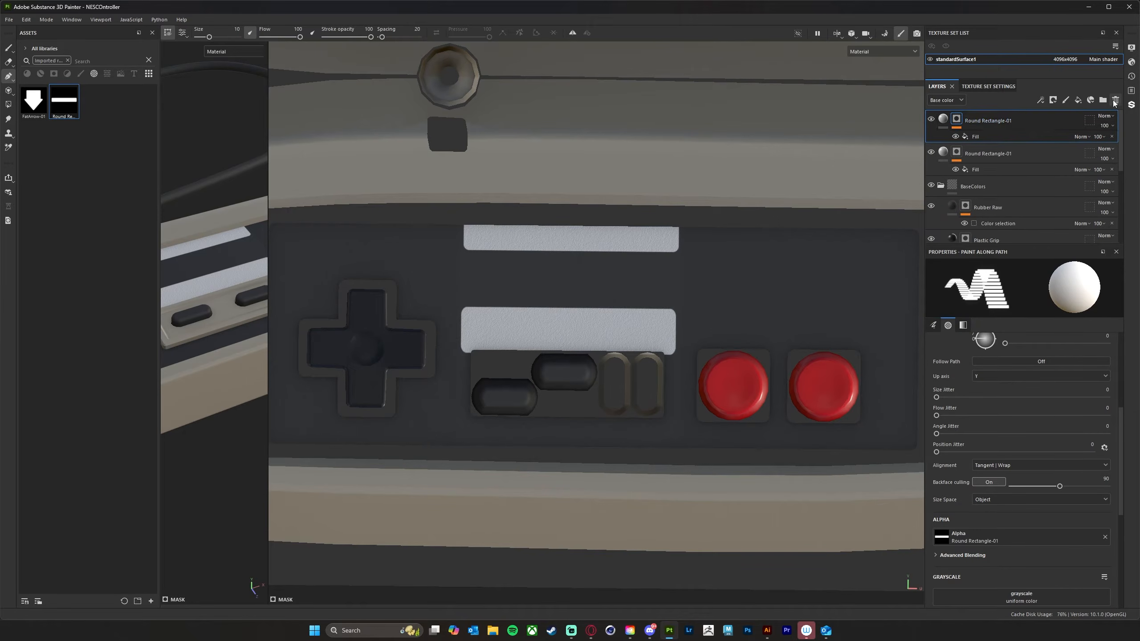
{"action": "key", "text": "Delete"}
{"action": "left_click", "coordinate": [605, 247]}
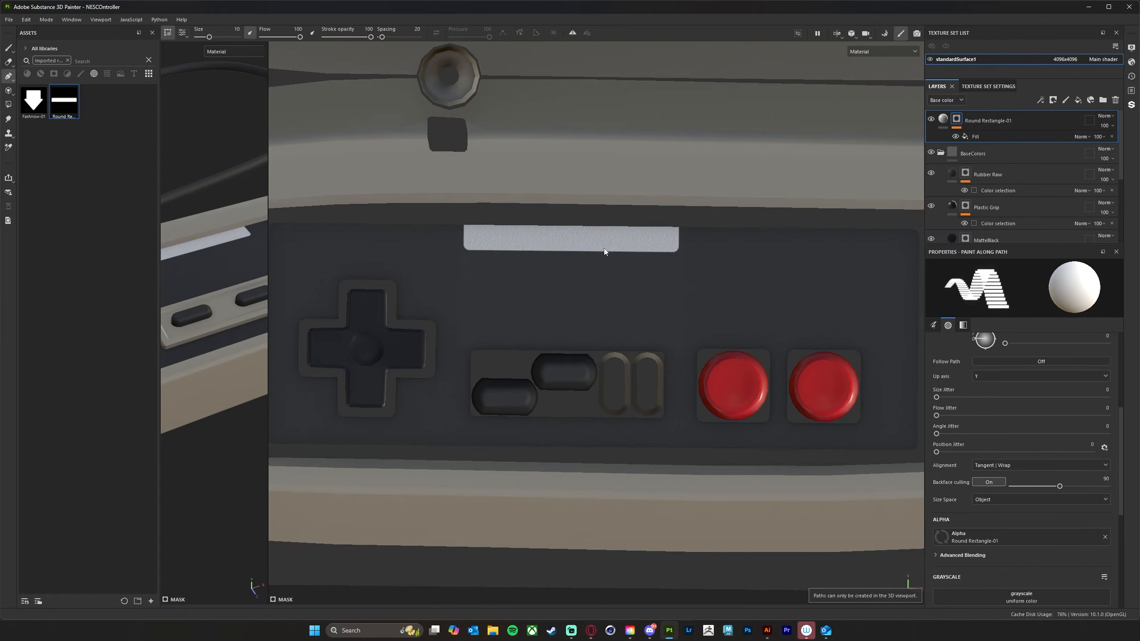
- Stretch the Round Rectangle-01 mask fill taller and move the bar back up to the face's upper edge
{"action": "left_click", "coordinate": [979, 137]}
{"action": "left_click_drag", "start_coordinate": [571, 347], "coordinate": [558, 428]}
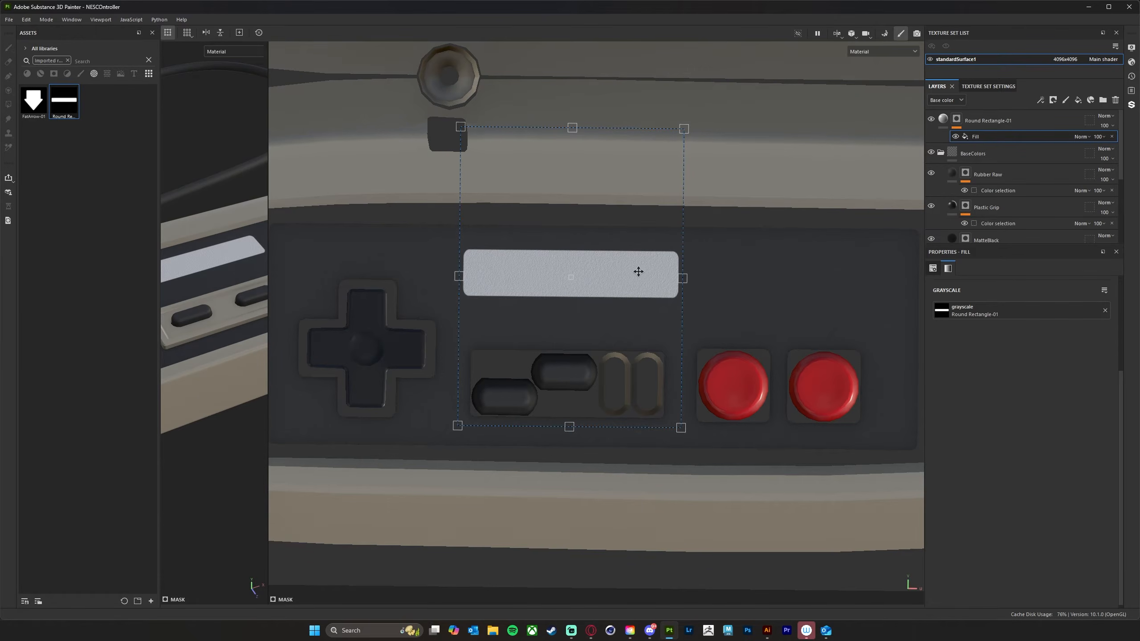
{"action": "left_click_drag", "start_coordinate": [632, 279], "coordinate": [630, 239]}
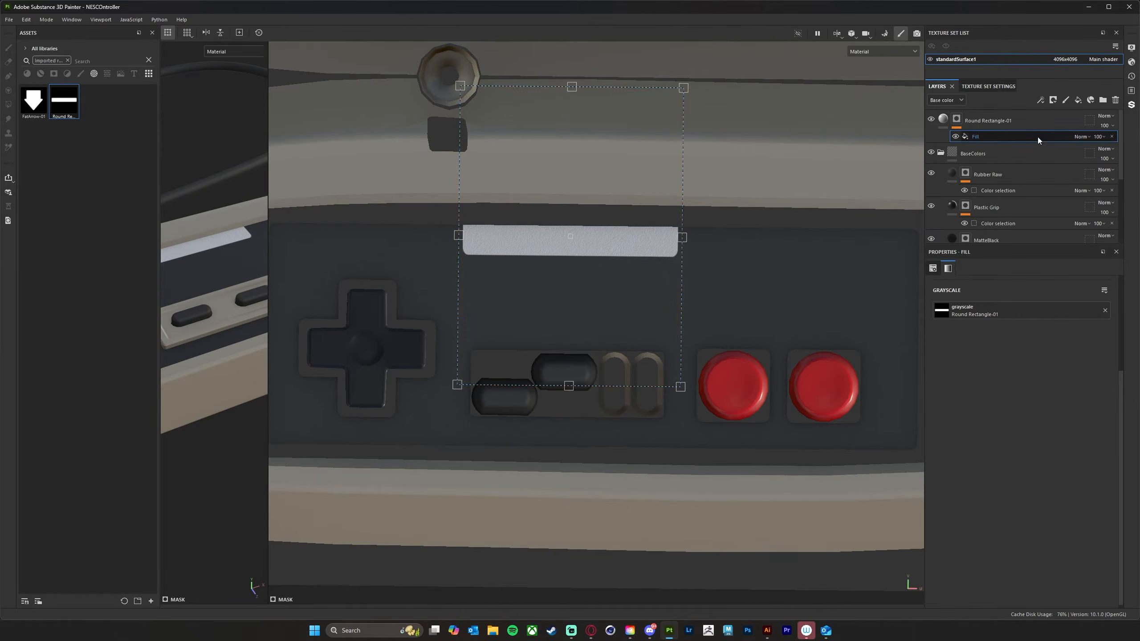
- Duplicate the Round Rectangle-01 layer and place the copy's mask fill directly below the original bar, slightly reduced in height
{"action": "left_click", "coordinate": [997, 120]}
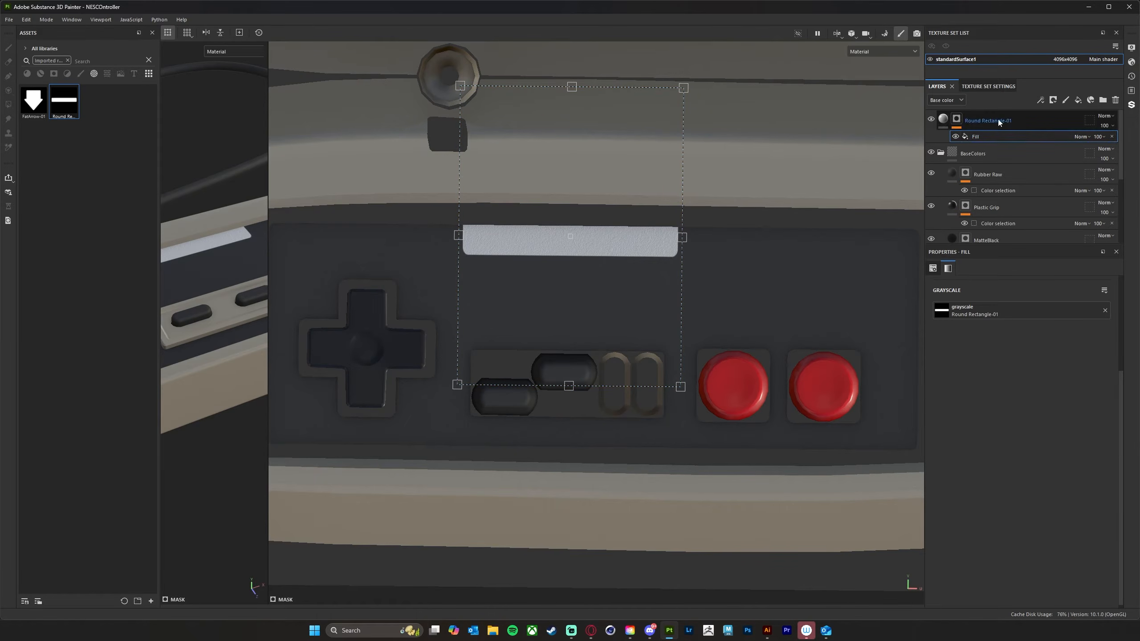
{"action": "right_click", "coordinate": [1024, 120]}
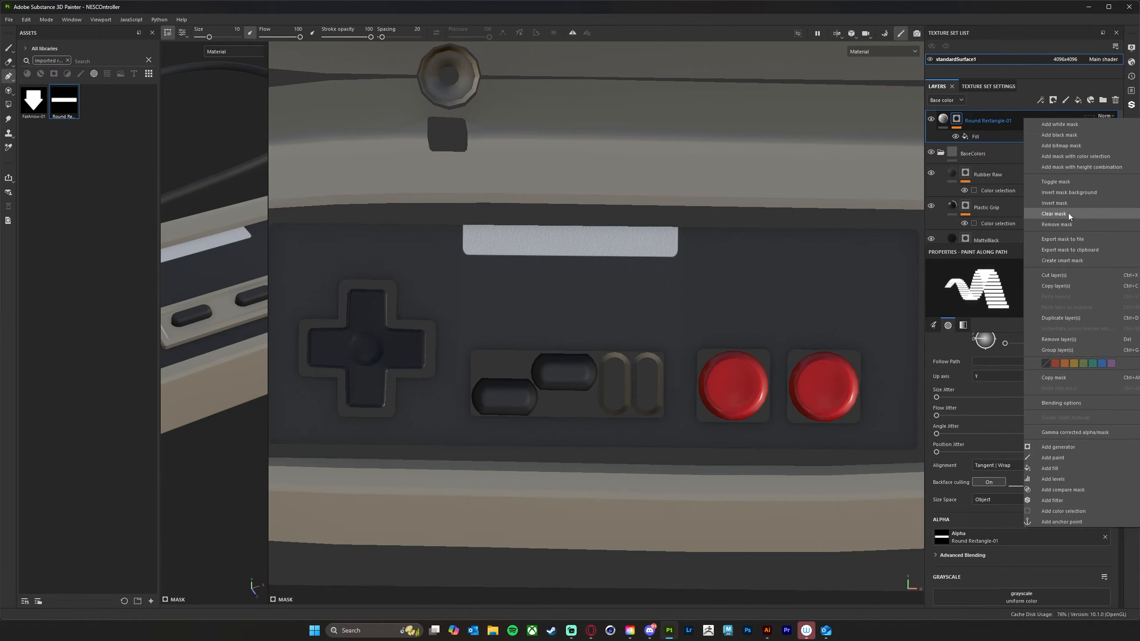
{"action": "left_click", "coordinate": [1073, 317]}
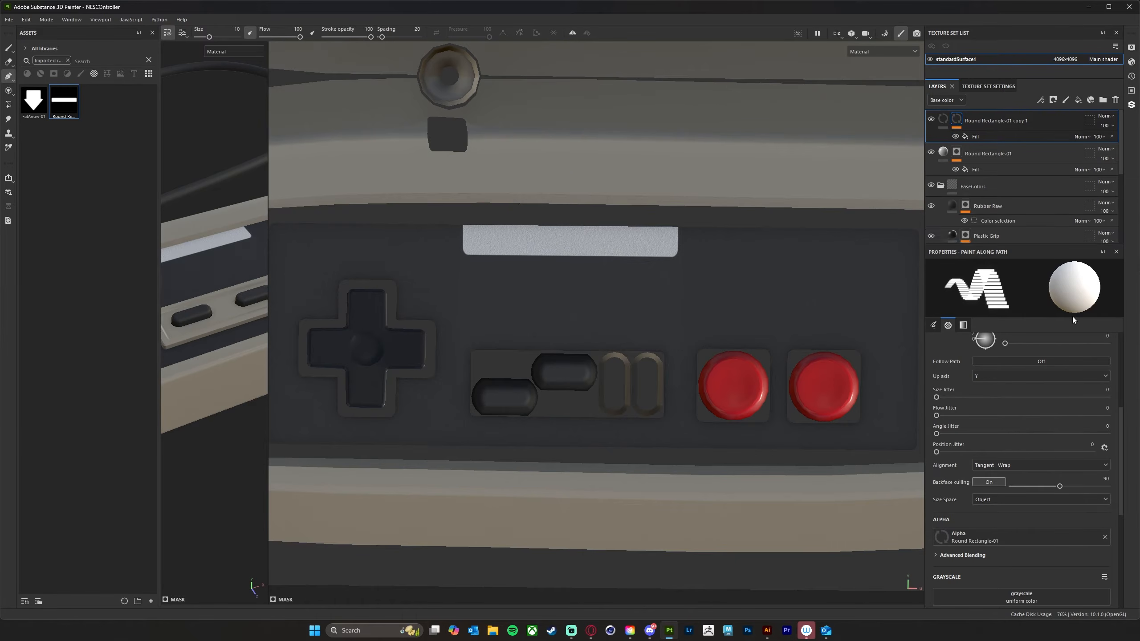
{"action": "left_click", "coordinate": [993, 137]}
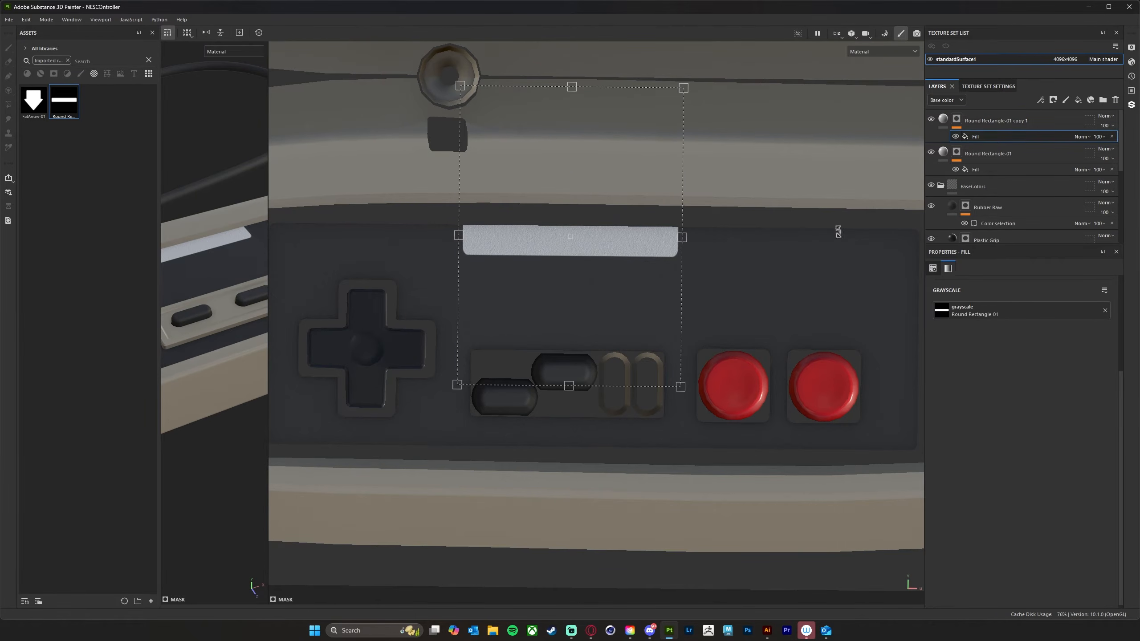
{"action": "left_click_drag", "start_coordinate": [626, 245], "coordinate": [622, 298]}
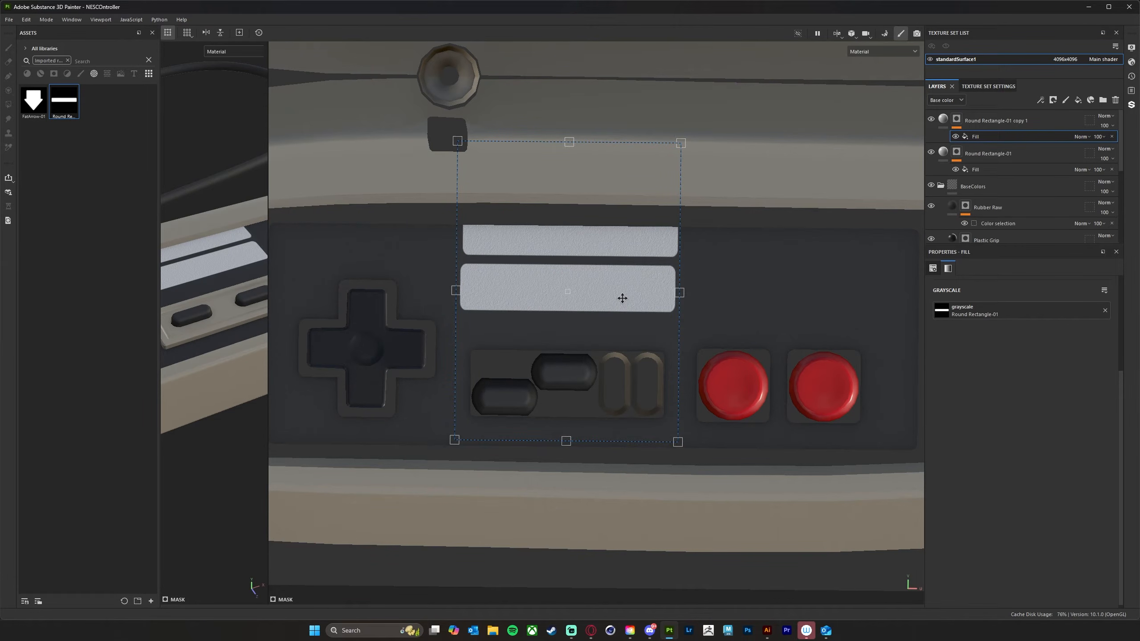
{"action": "left_click_drag", "start_coordinate": [623, 298], "coordinate": [624, 298]}
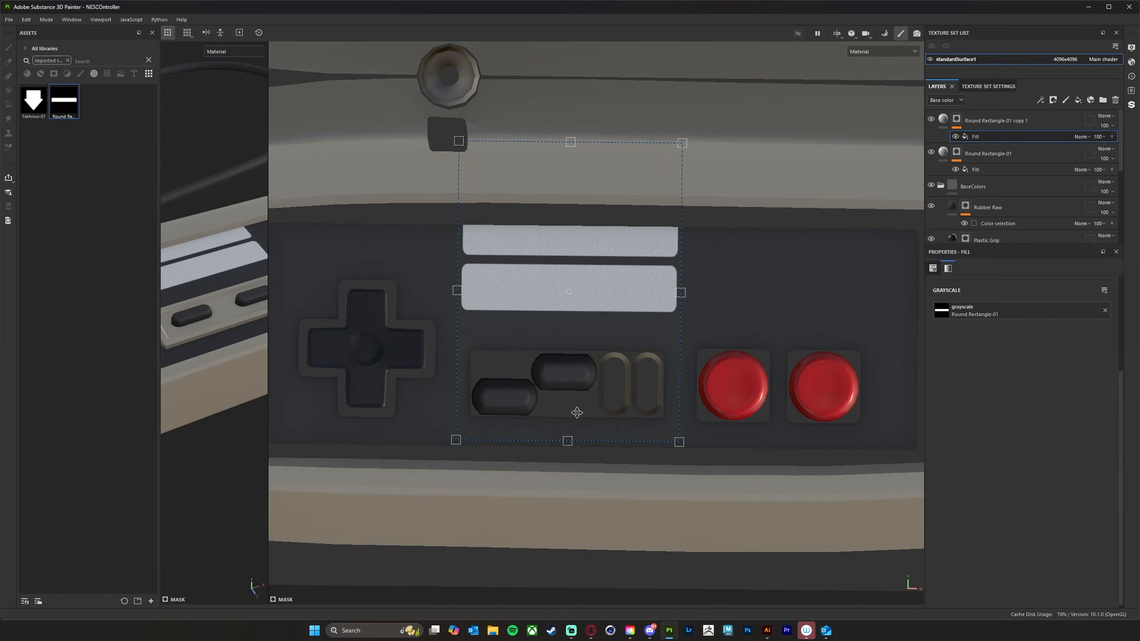
{"action": "left_click_drag", "start_coordinate": [568, 440], "coordinate": [570, 415]}
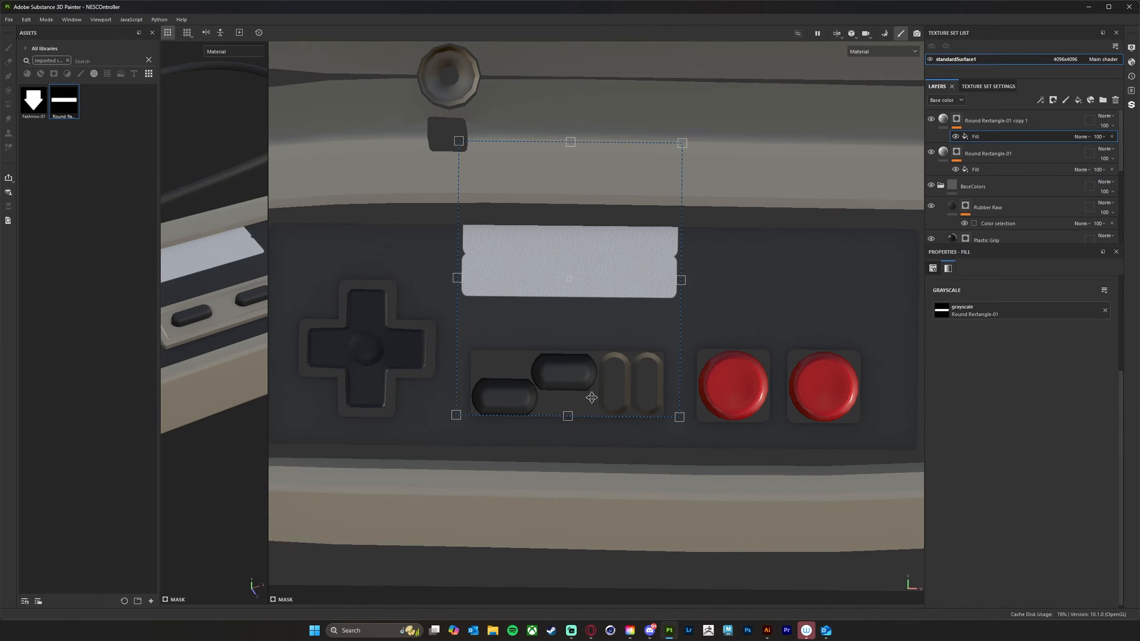
{"action": "left_click_drag", "start_coordinate": [570, 415], "coordinate": [569, 408]}
- Delete the original Round Rectangle-01 layer and move the copy's mask fill up to the face's upper edge
{"action": "left_click", "coordinate": [1032, 155]}
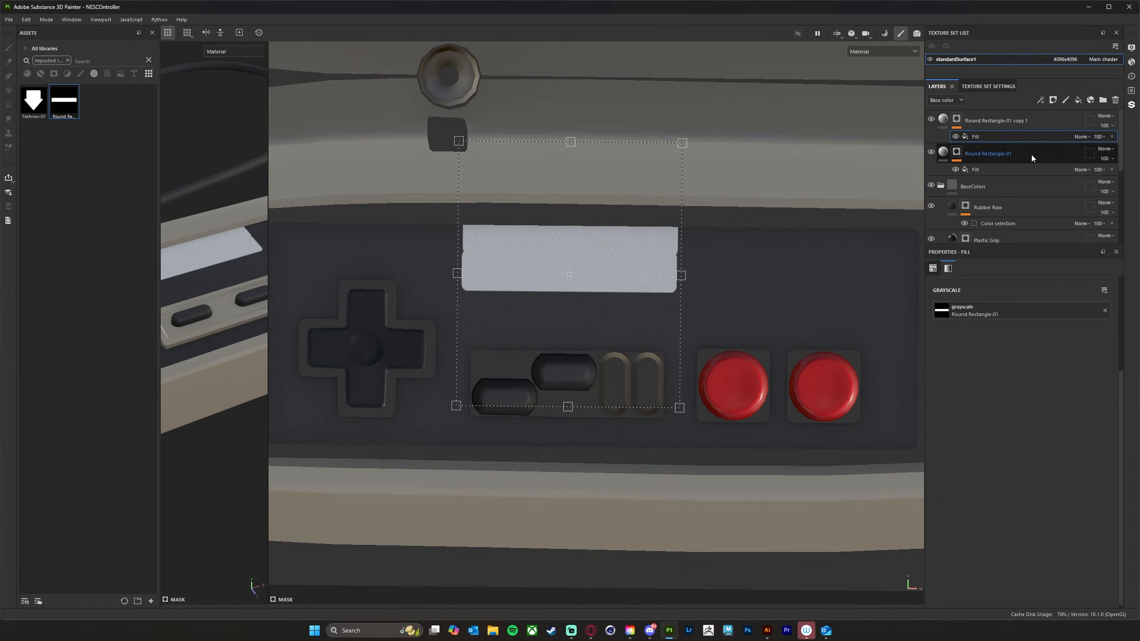
{"action": "left_click", "coordinate": [1116, 100]}
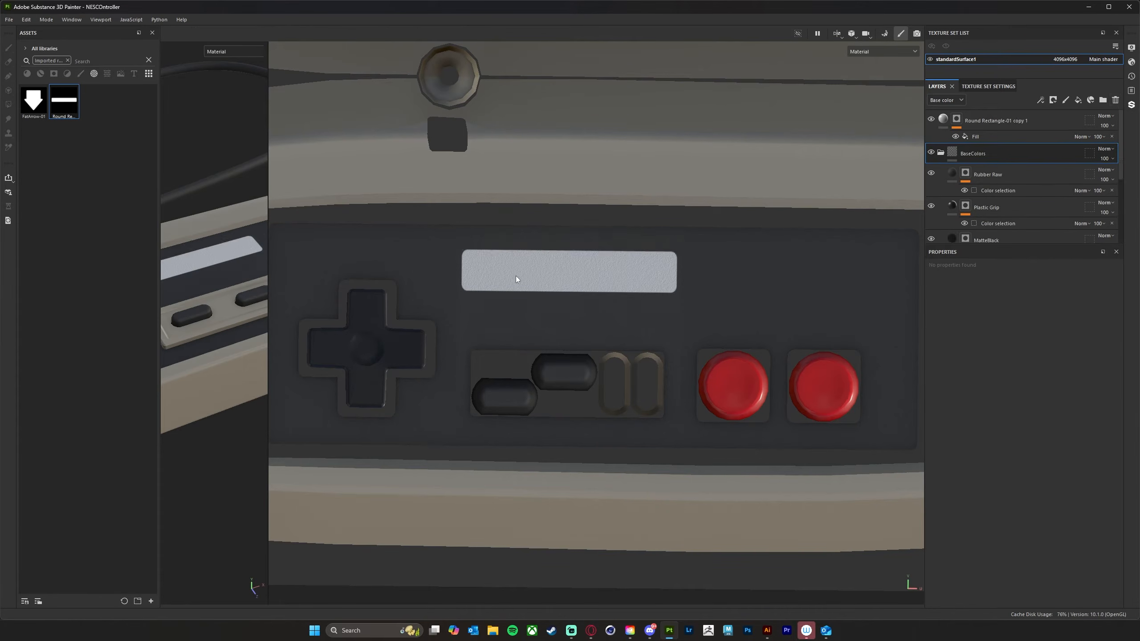
{"action": "left_click", "coordinate": [979, 134]}
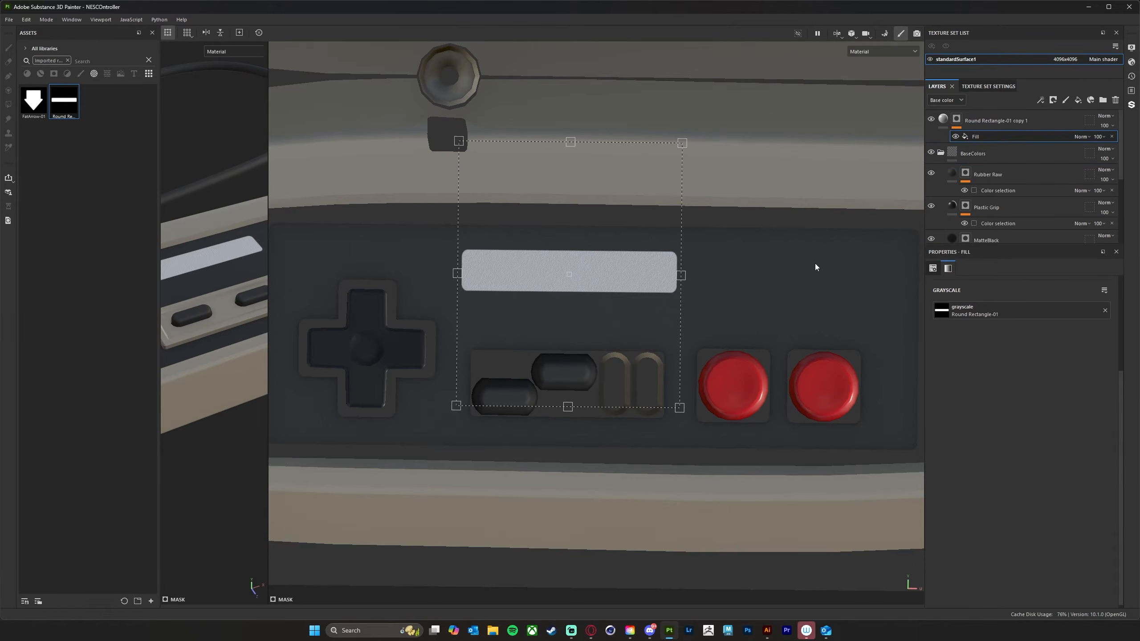
{"action": "left_click_drag", "start_coordinate": [624, 269], "coordinate": [625, 239]}
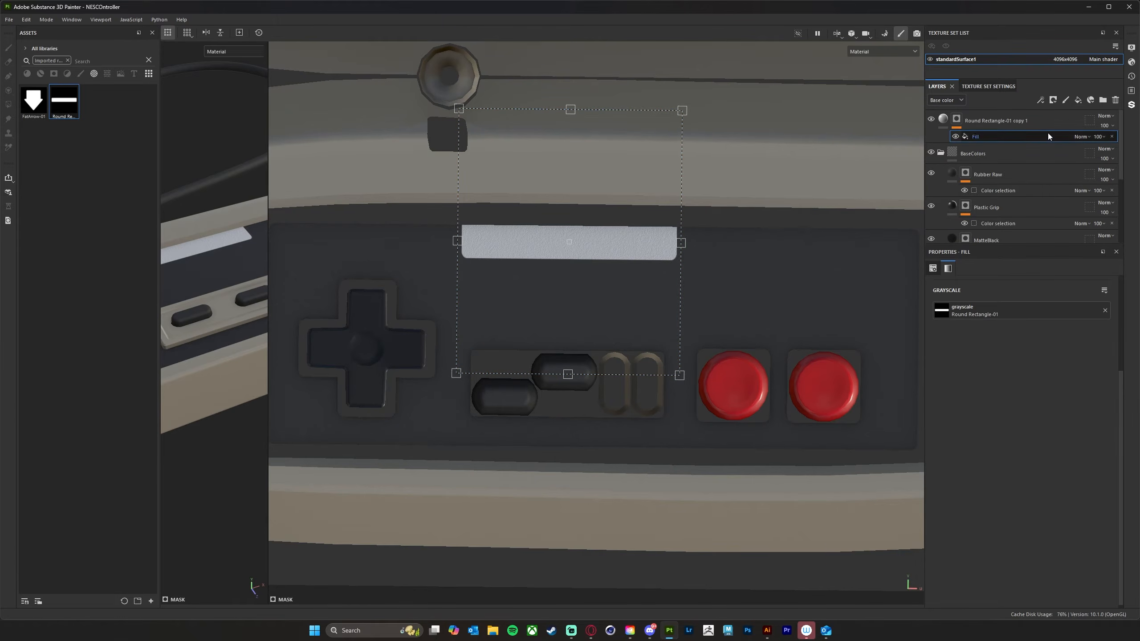
- Duplicate the Round Rectangle-01 copy 1 layer and move the duplicate's mask fill down to just below the uppermost bar
{"action": "left_click", "coordinate": [1040, 121]}
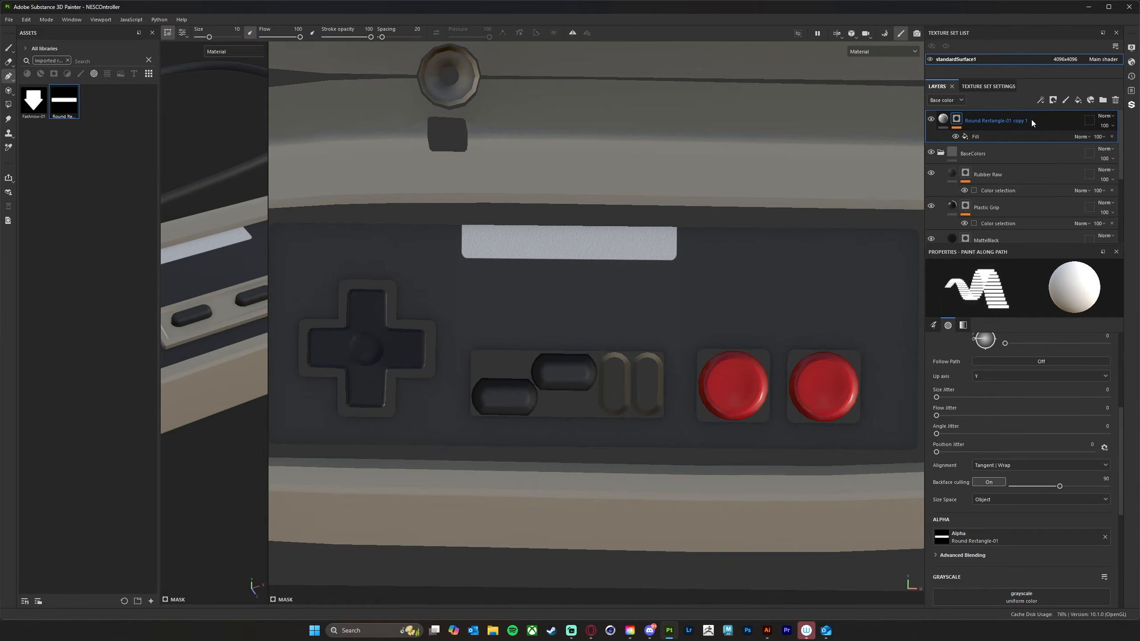
{"action": "right_click", "coordinate": [1032, 120]}
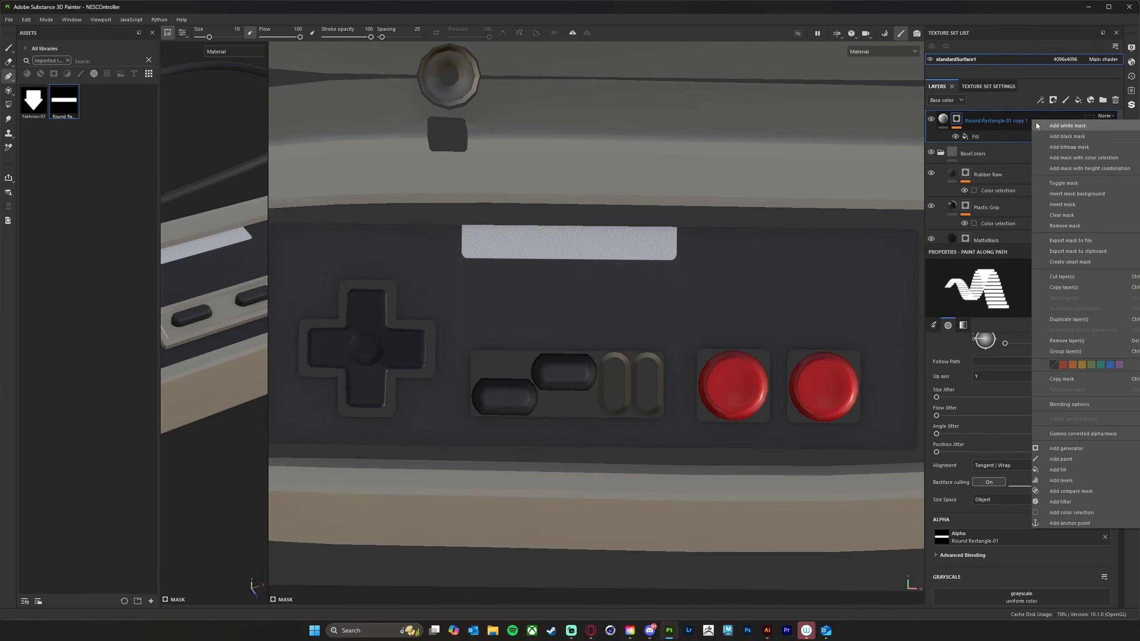
{"action": "left_click", "coordinate": [1084, 320]}
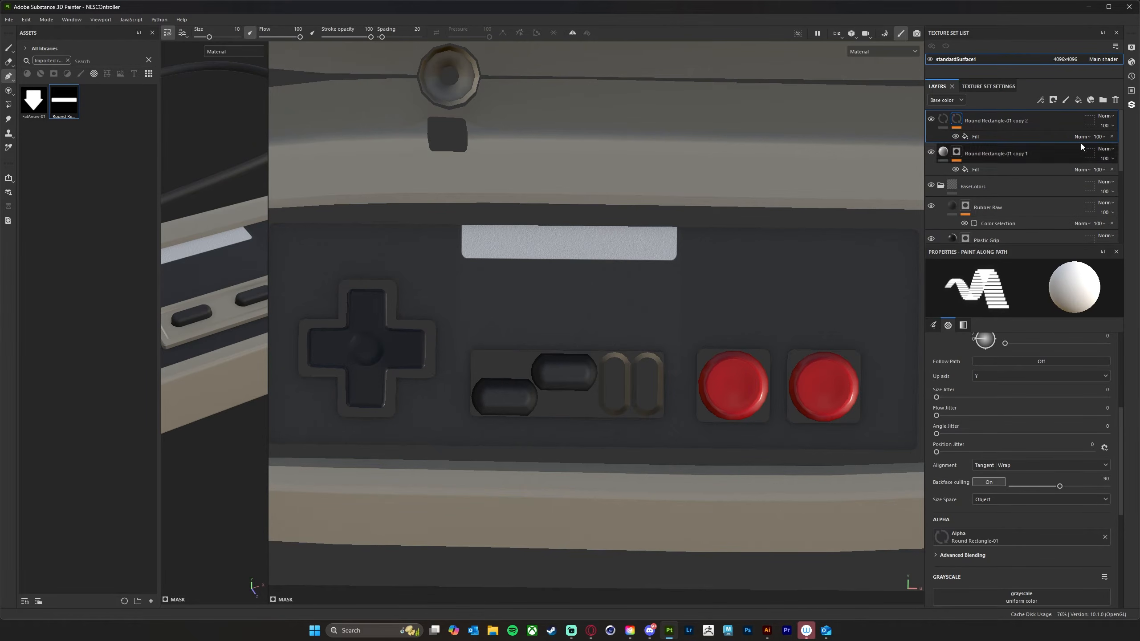
{"action": "mouse_move", "coordinate": [602, 253]}
{"action": "left_mouse_down", "text": "alt"}
{"action": "mouse_move", "coordinate": [591, 257]}
{"action": "mouse_move", "coordinate": [614, 244]}
{"action": "left_mouse_up", "text": "alt"}
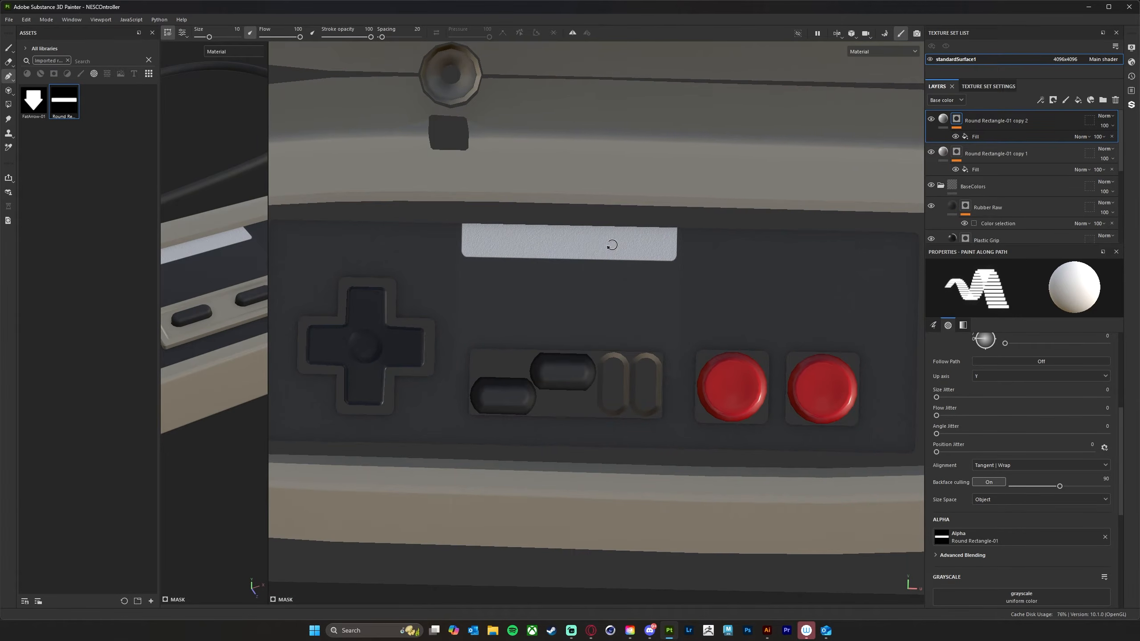
{"action": "left_click", "coordinate": [1000, 138]}
{"action": "left_click_drag", "start_coordinate": [607, 261], "coordinate": [606, 296]}
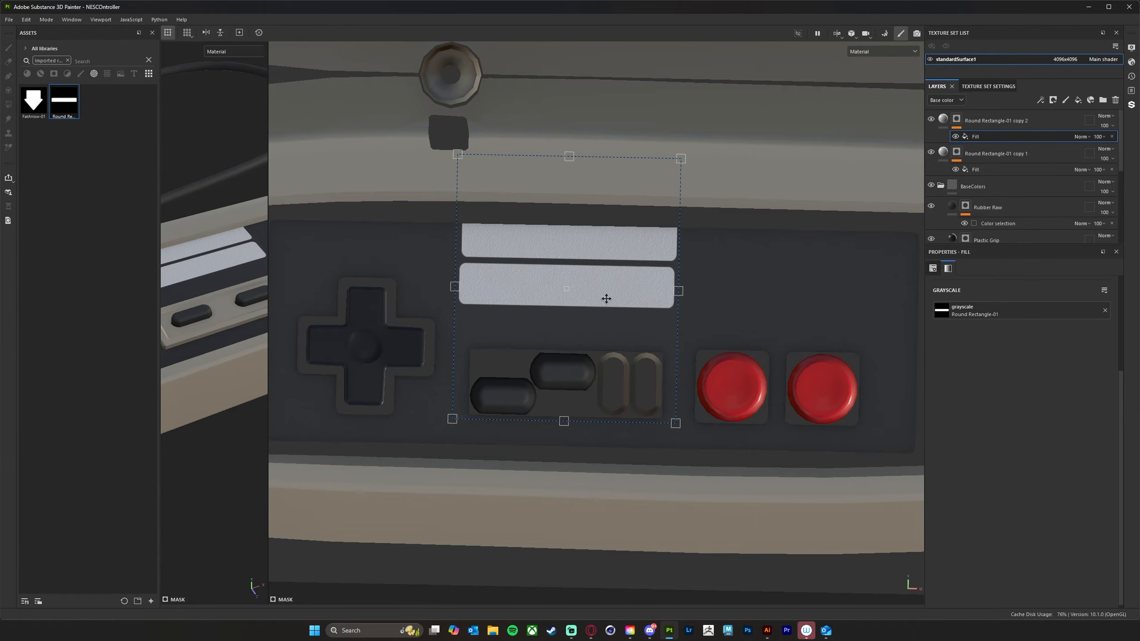
- Duplicate the Round Rectangle-01 copy 2 layer and move the duplicate's mask fill down below the second bar
{"action": "left_click", "coordinate": [1042, 121]}
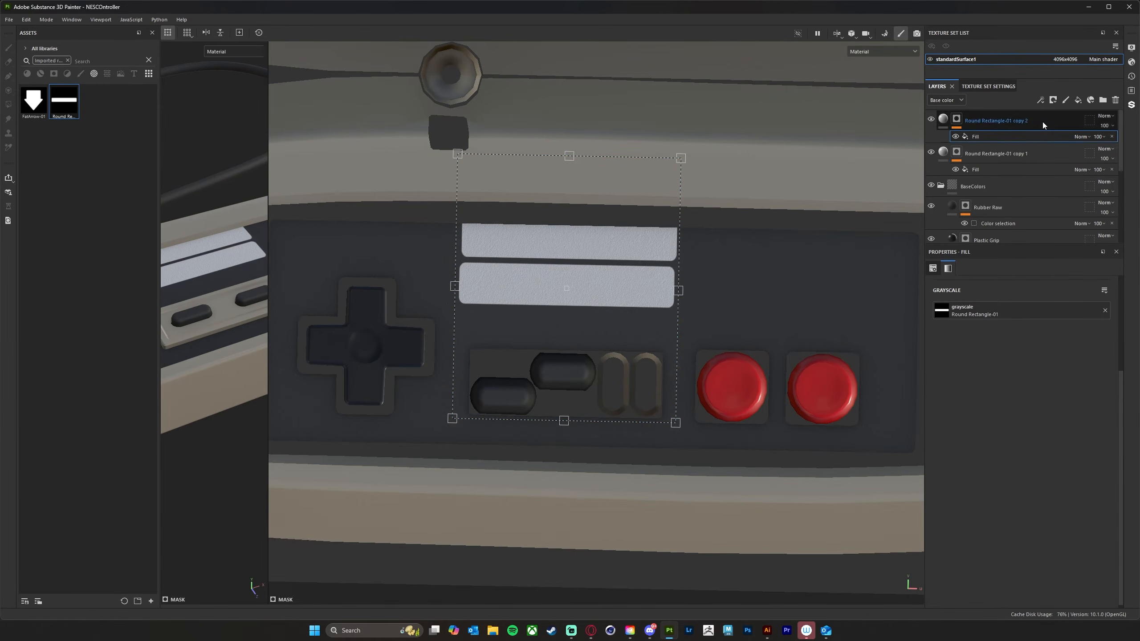
{"action": "right_click", "coordinate": [1043, 121]}
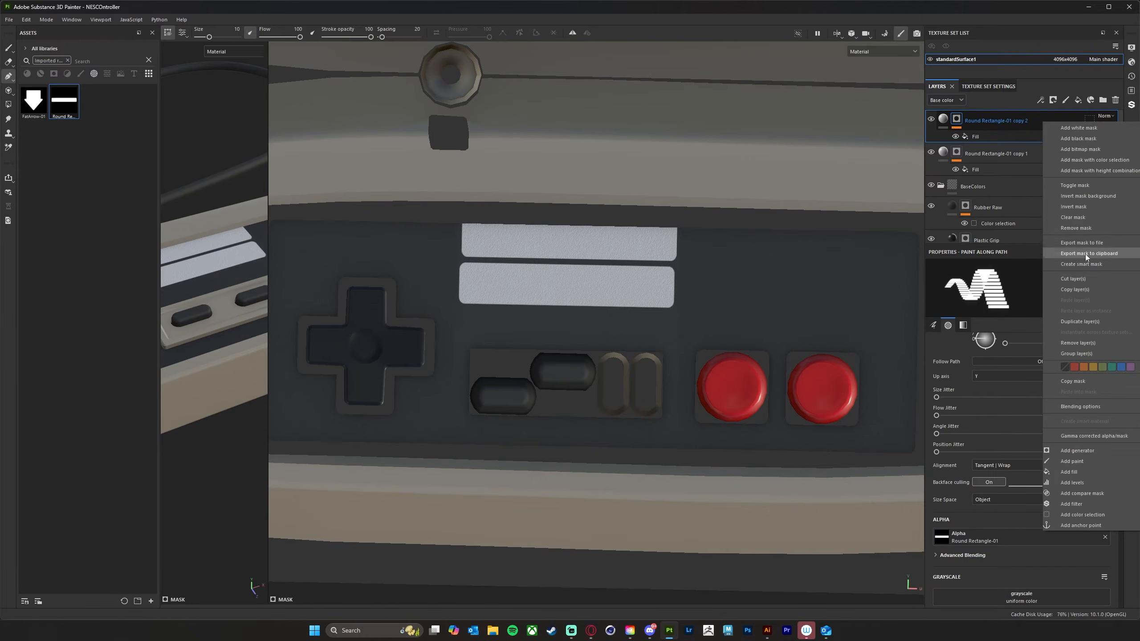
{"action": "left_click", "coordinate": [1082, 323]}
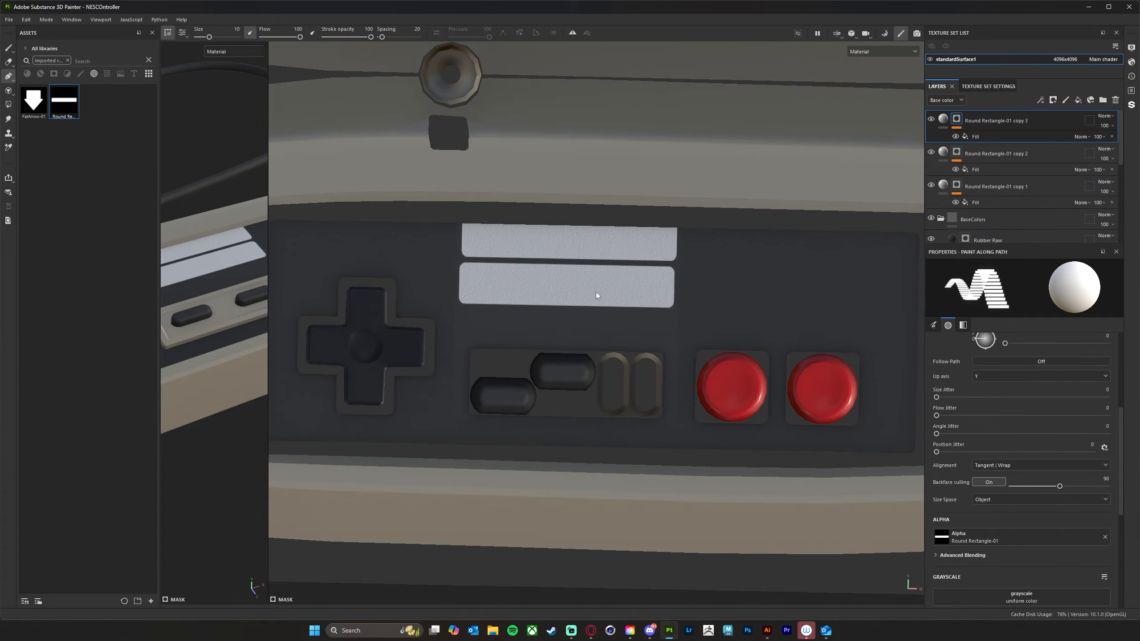
{"action": "left_click", "coordinate": [620, 292]}
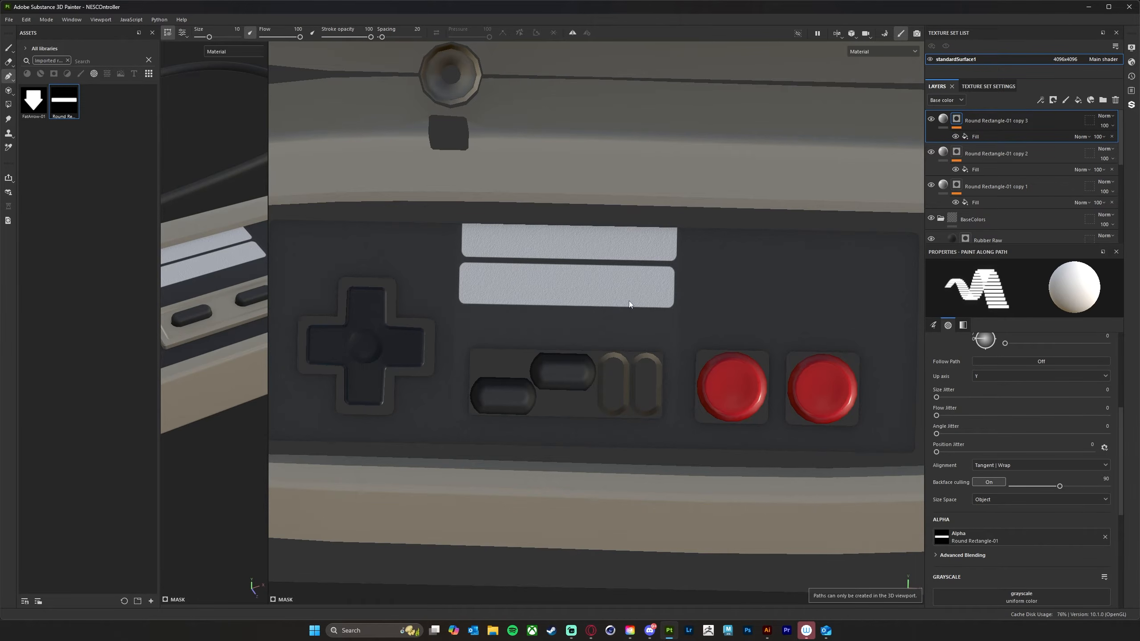
{"action": "left_click", "coordinate": [1005, 137]}
{"action": "left_click_drag", "start_coordinate": [598, 319], "coordinate": [597, 336]}
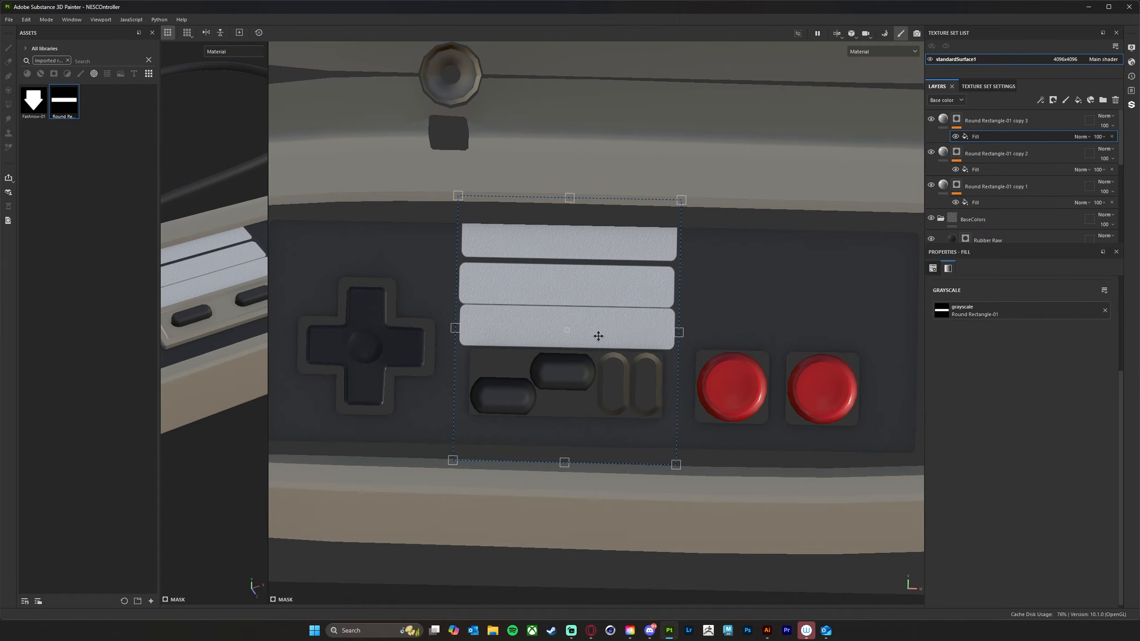
{"action": "left_click_drag", "start_coordinate": [598, 336], "coordinate": [598, 336]}
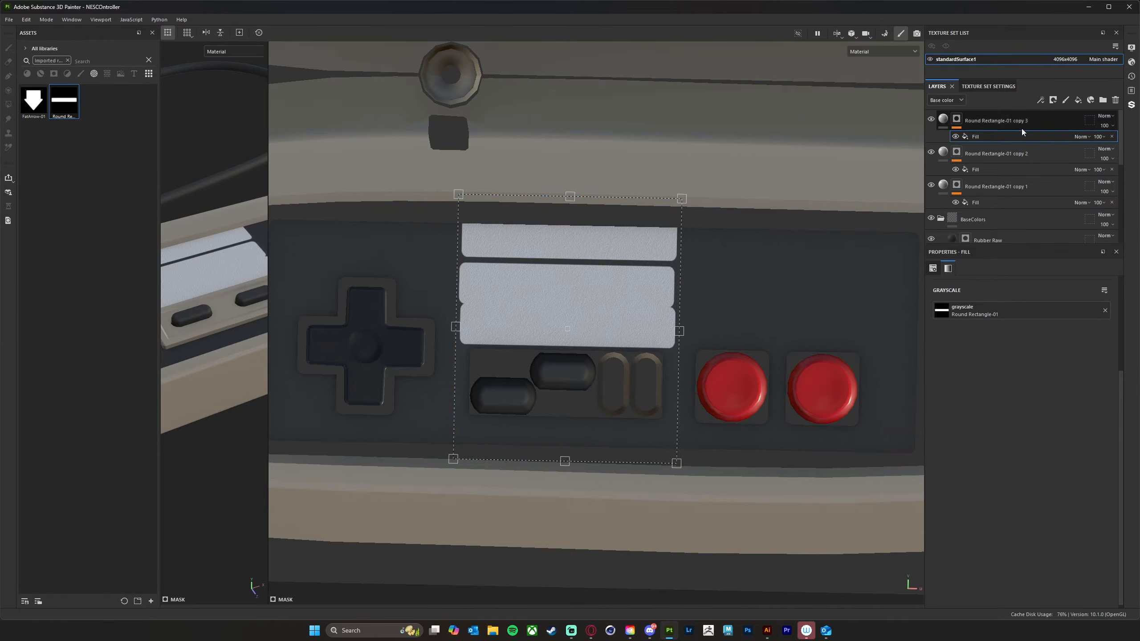
- Delete the Round Rectangle-01 copy 3 and Round Rectangle-01 copy 2 layers
{"action": "left_click", "coordinate": [1035, 124]}
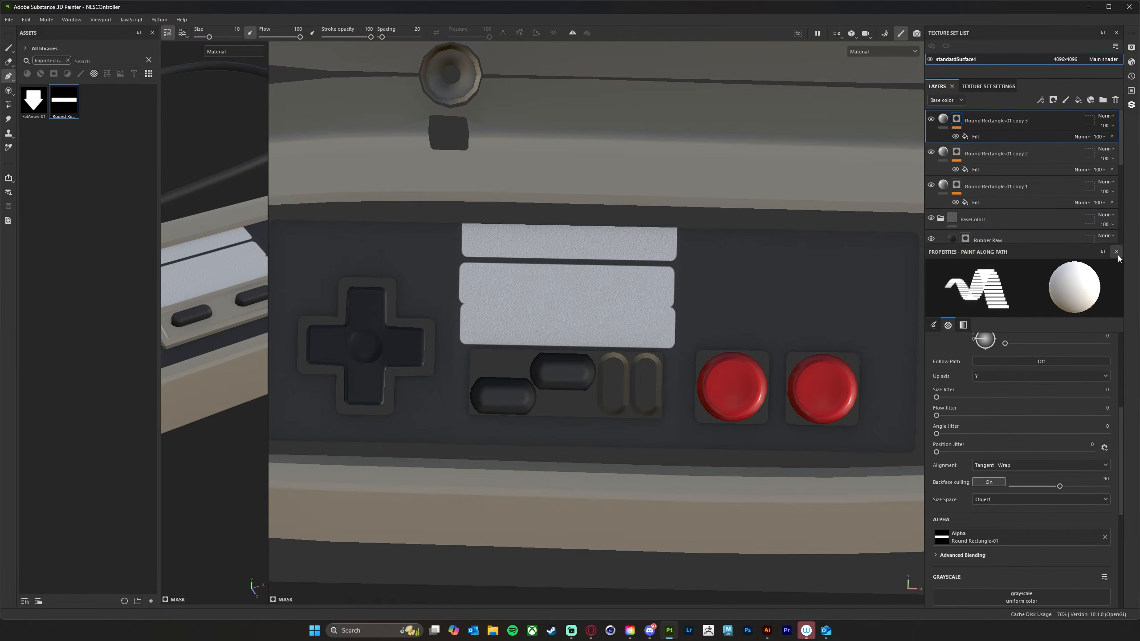
{"action": "left_click", "coordinate": [1118, 100]}
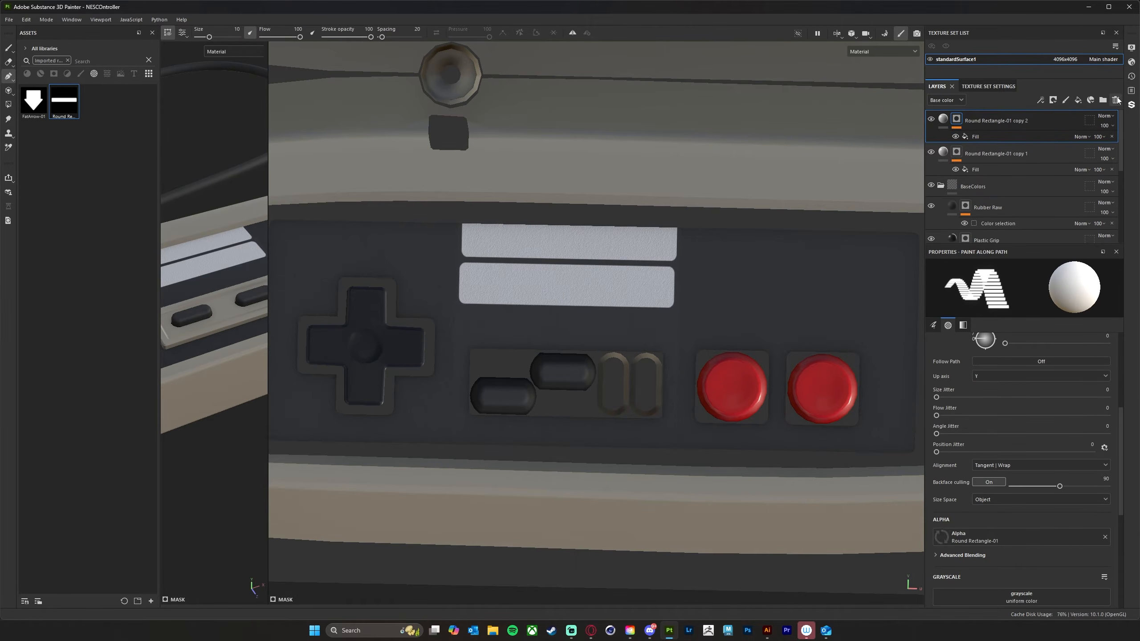
{"action": "left_click", "coordinate": [1117, 100]}
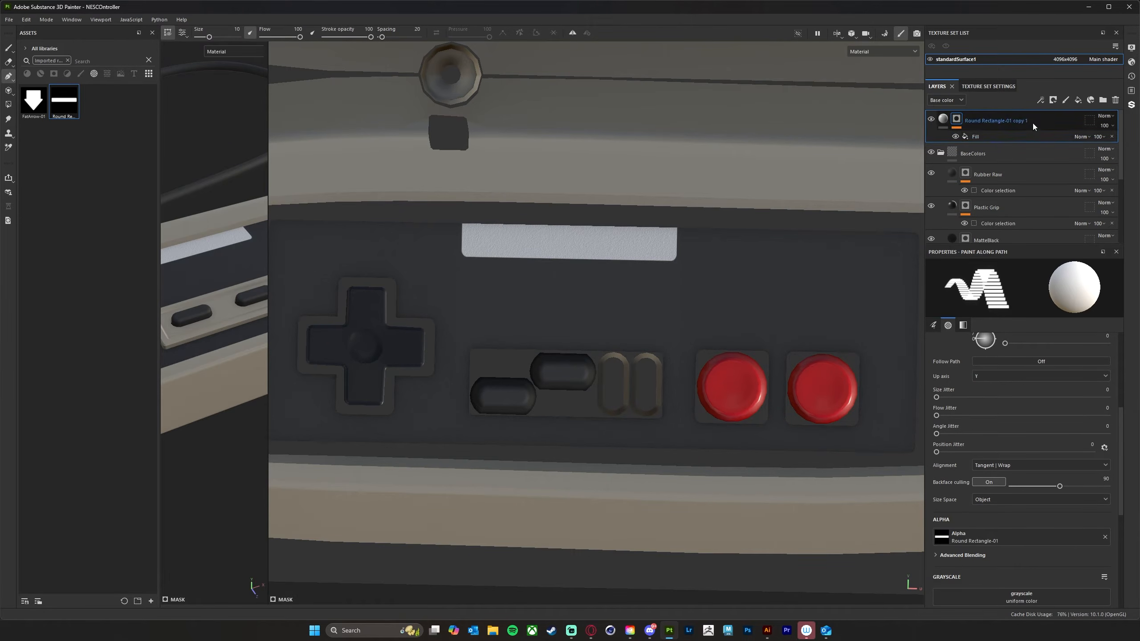
- Reduce the height of the Round Rectangle-01 copy 1 mask fill and move the bar down to just above the small centre buttons' panel
{"action": "left_click", "coordinate": [620, 245]}
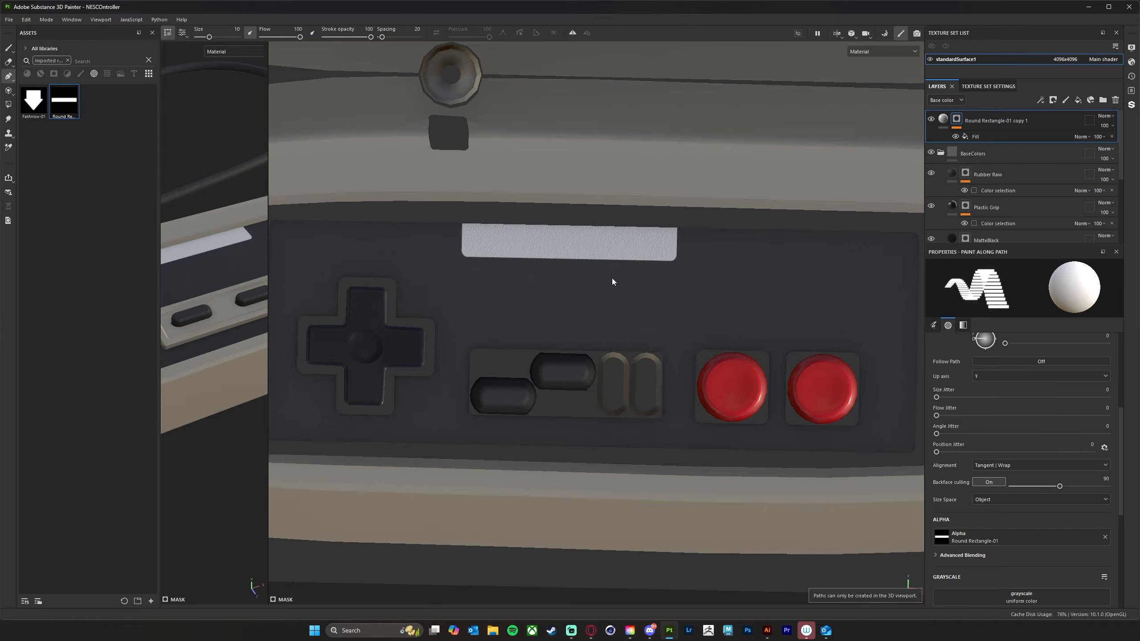
{"action": "left_click", "coordinate": [988, 136]}
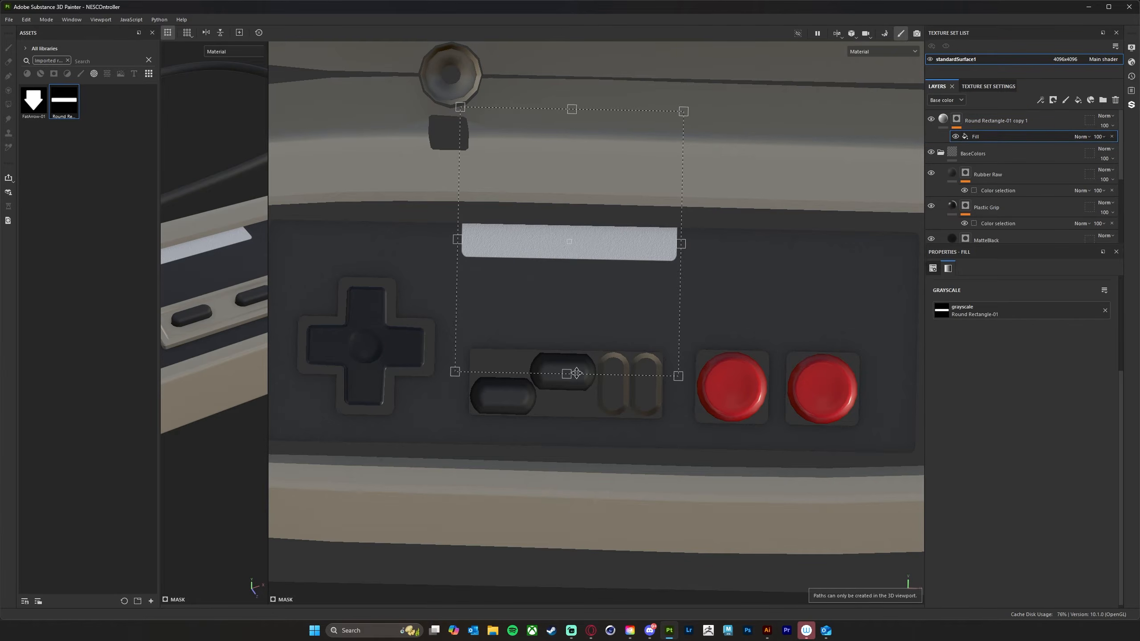
{"action": "left_click_drag", "start_coordinate": [567, 375], "coordinate": [570, 344]}
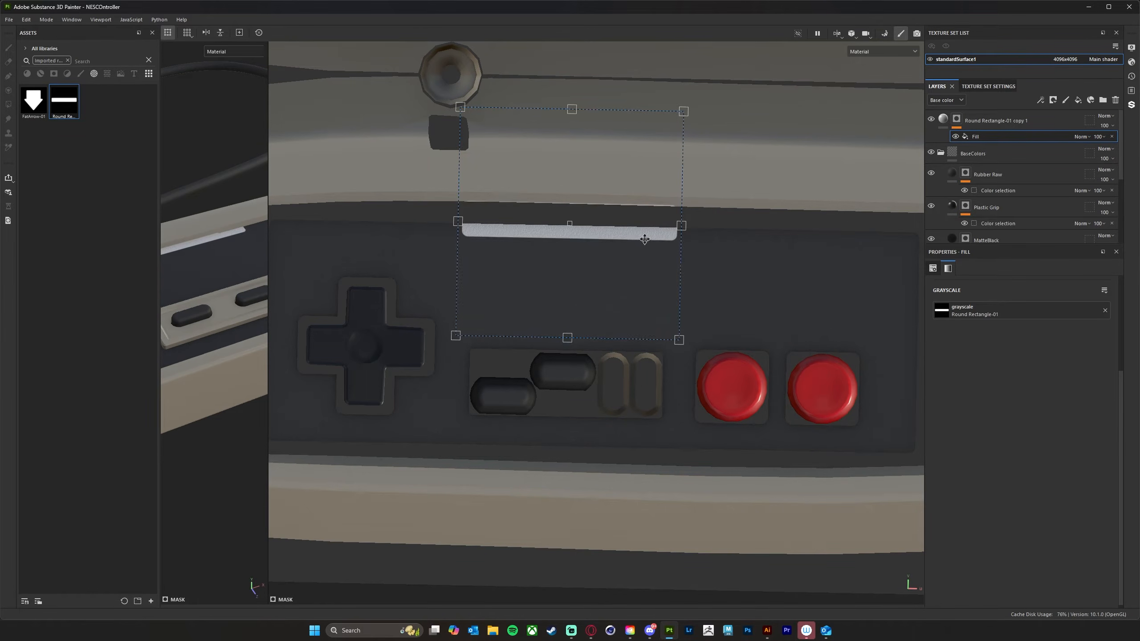
{"action": "left_click_drag", "start_coordinate": [642, 253], "coordinate": [643, 339]}
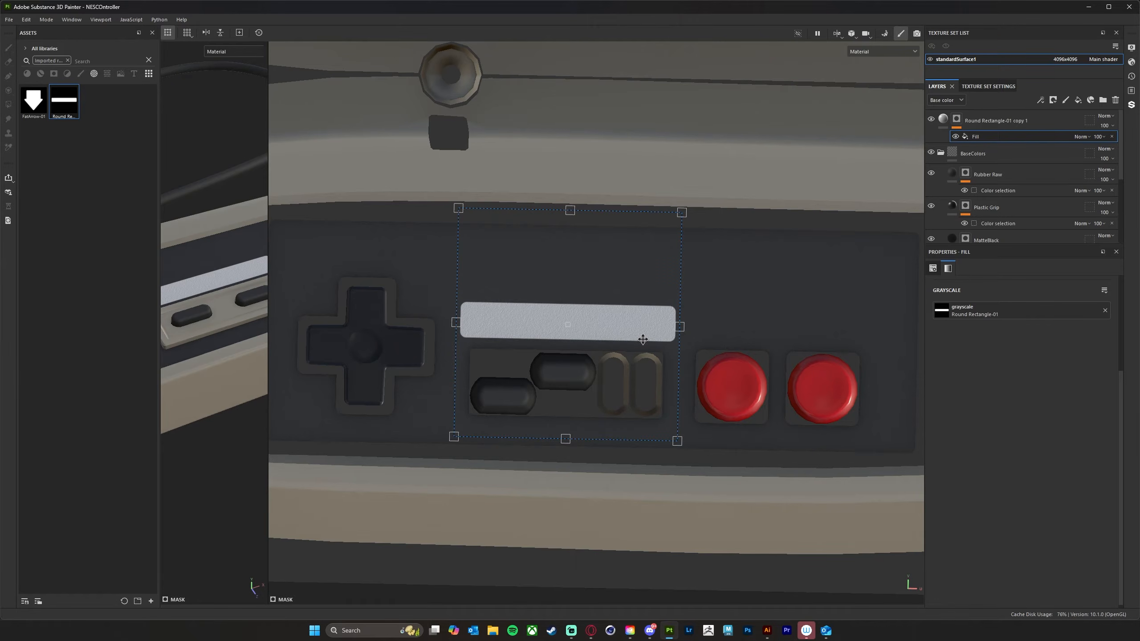
{"action": "right_click", "coordinate": [1026, 121]}
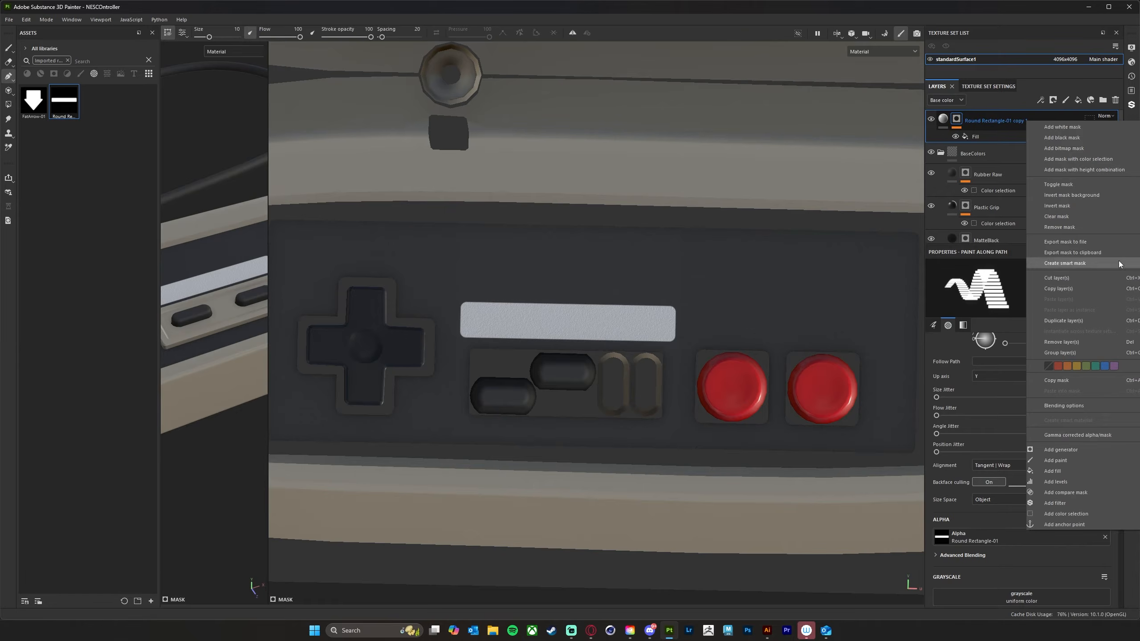
{"action": "left_click", "coordinate": [1078, 322]}
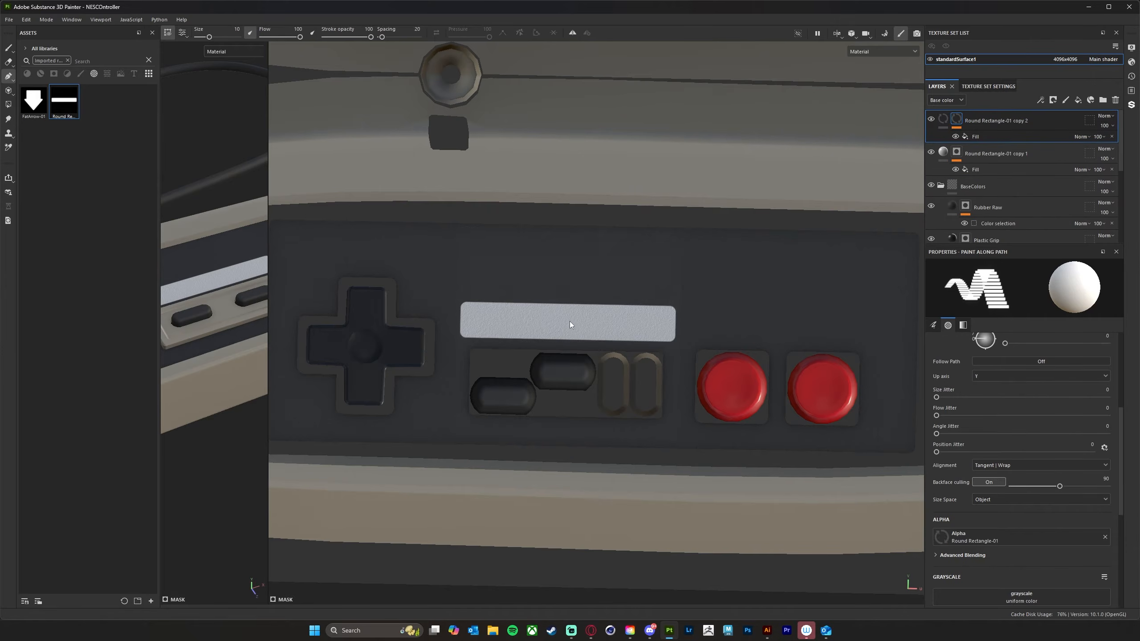
{"action": "left_click", "coordinate": [638, 312]}
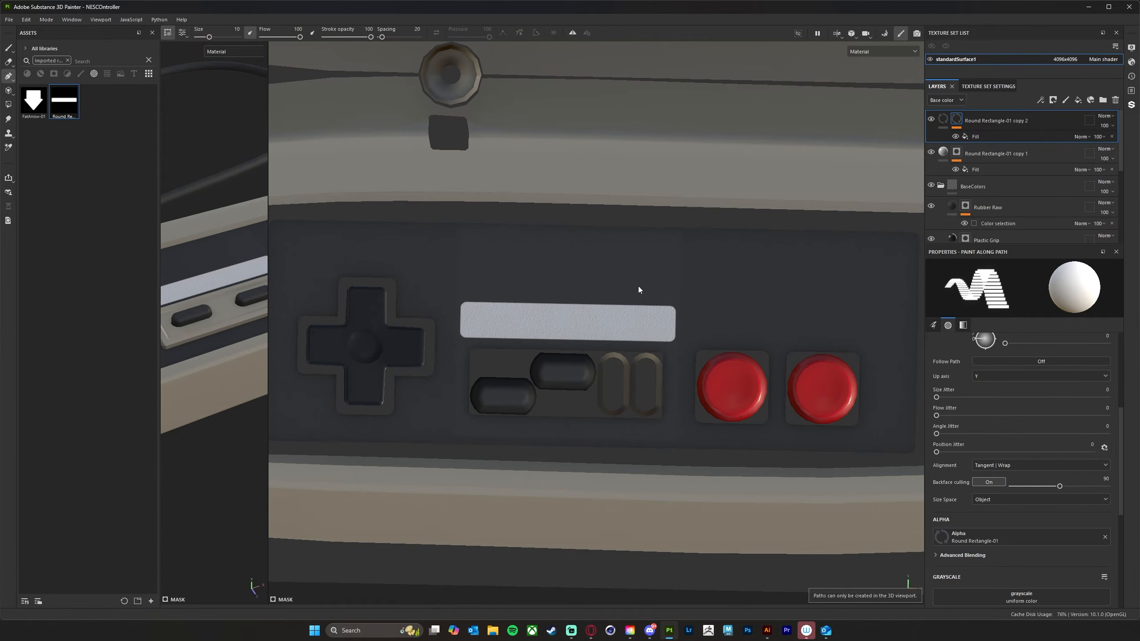
{"action": "left_click", "coordinate": [987, 136]}
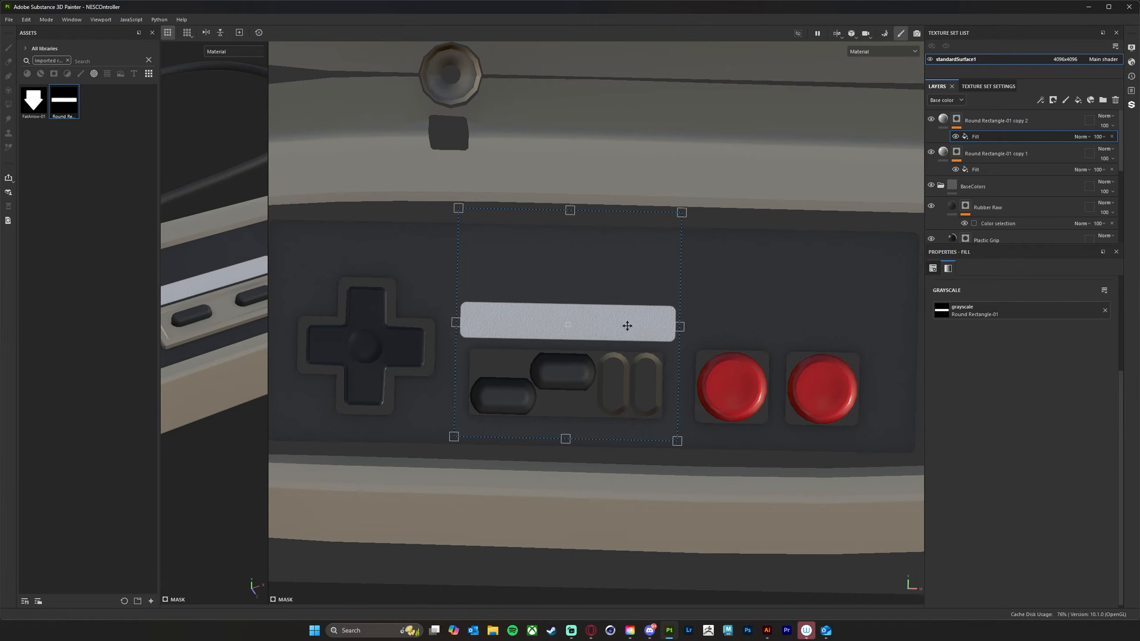
{"action": "left_click", "coordinate": [1043, 119]}
{"action": "left_click", "coordinate": [1117, 99]}
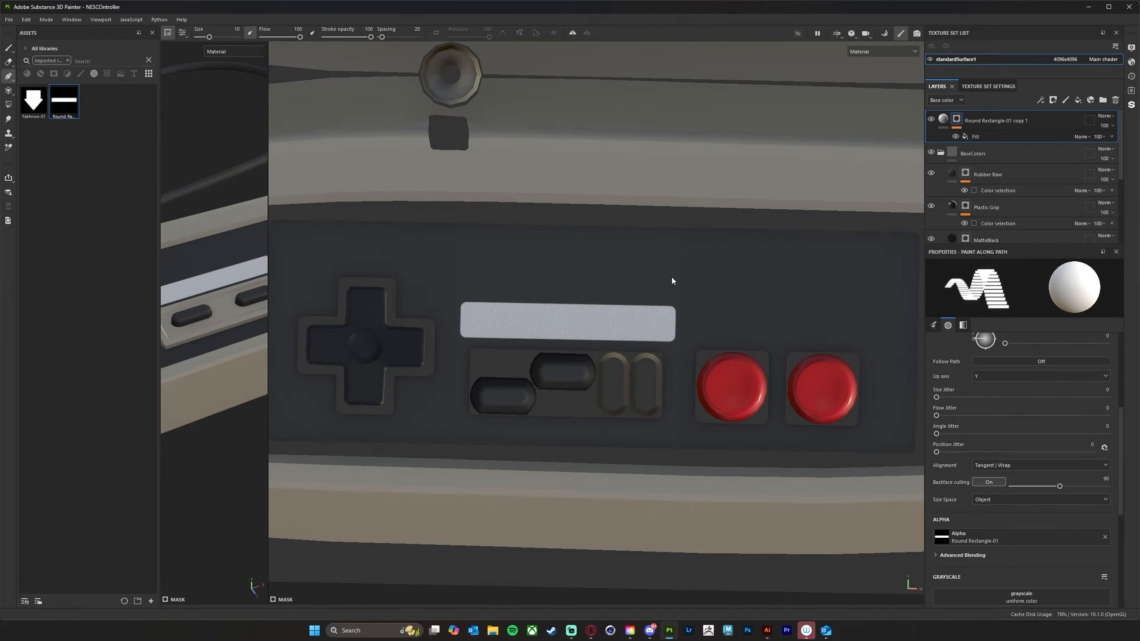
- Try the Passthrough, Multiply and Overlay blend modes on the Round Rectangle-01 copy 1 layer
{"action": "scroll", "coordinate": [673, 243], "scroll_direction": "up", "scroll_amount": 6}
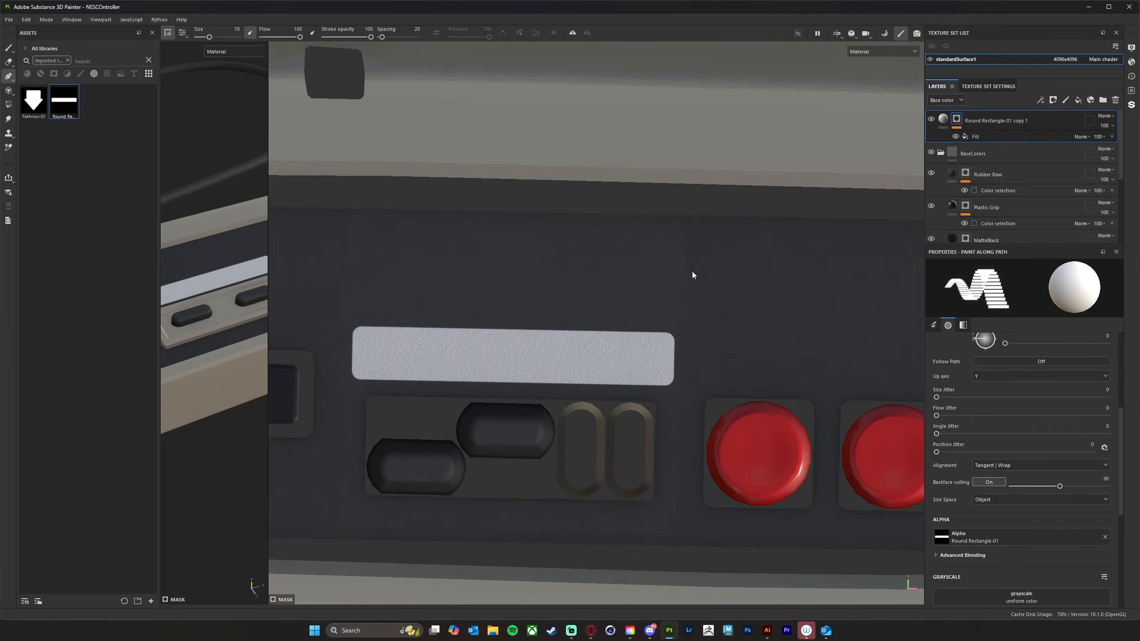
{"action": "scroll", "coordinate": [667, 289], "scroll_direction": "up", "scroll_amount": 2}
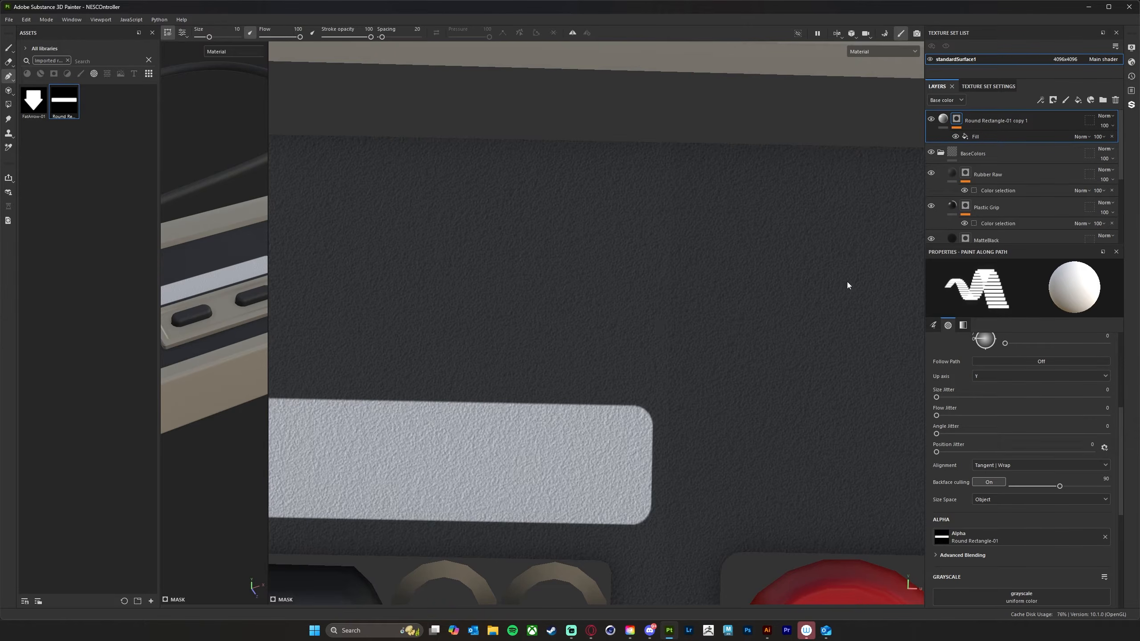
{"action": "left_click", "coordinate": [1112, 117]}
{"action": "left_click", "coordinate": [1114, 134]}
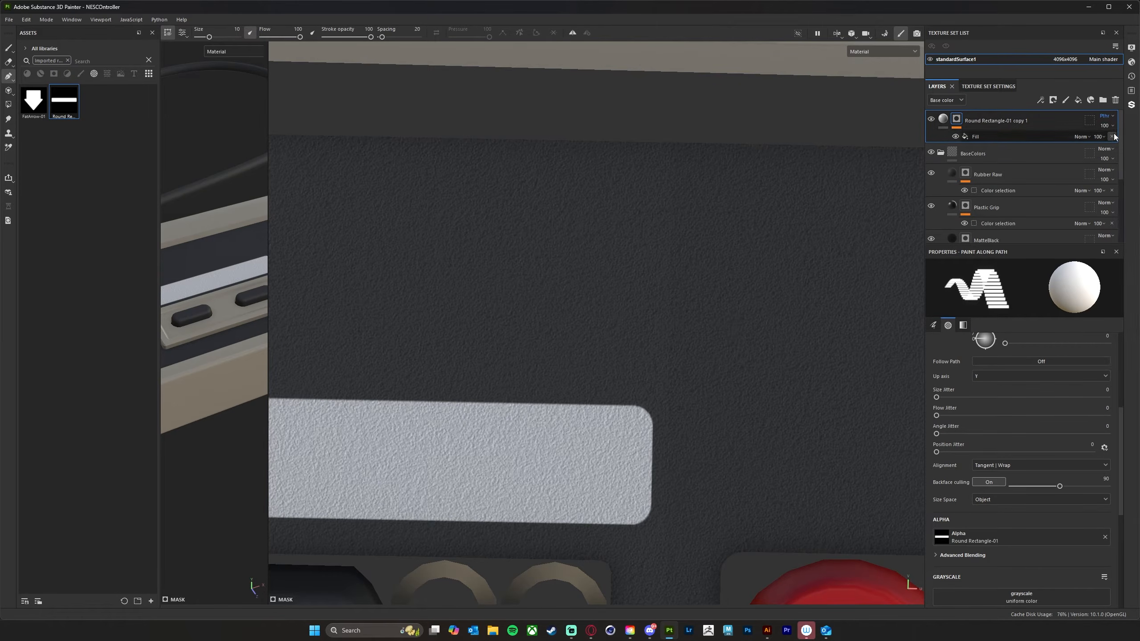
{"action": "left_click", "coordinate": [1114, 116]}
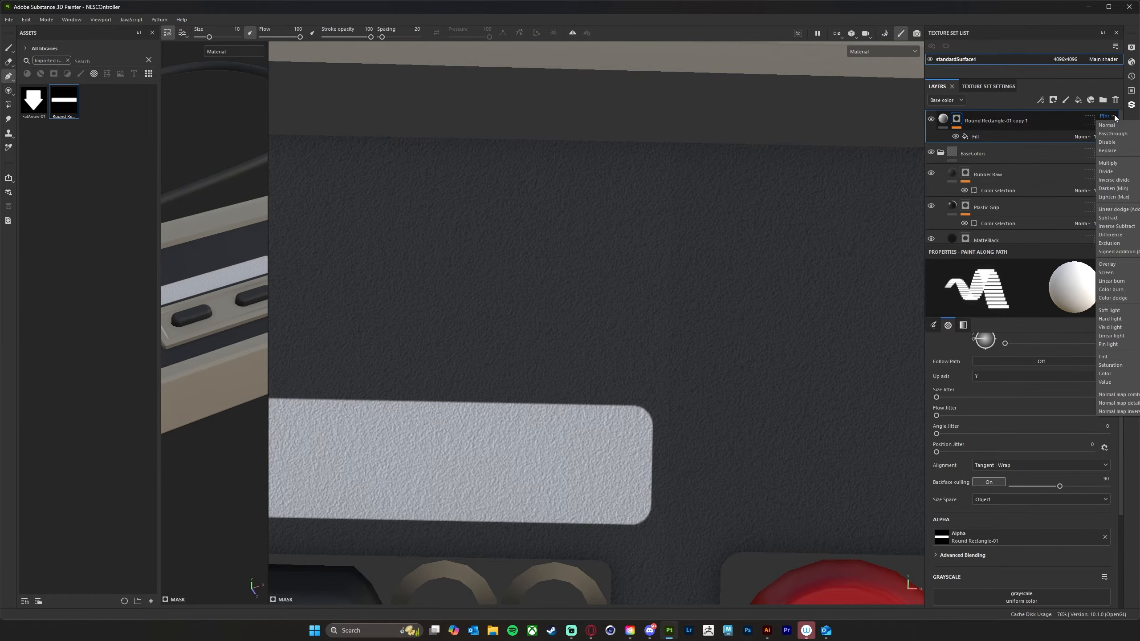
{"action": "left_click", "coordinate": [1117, 162]}
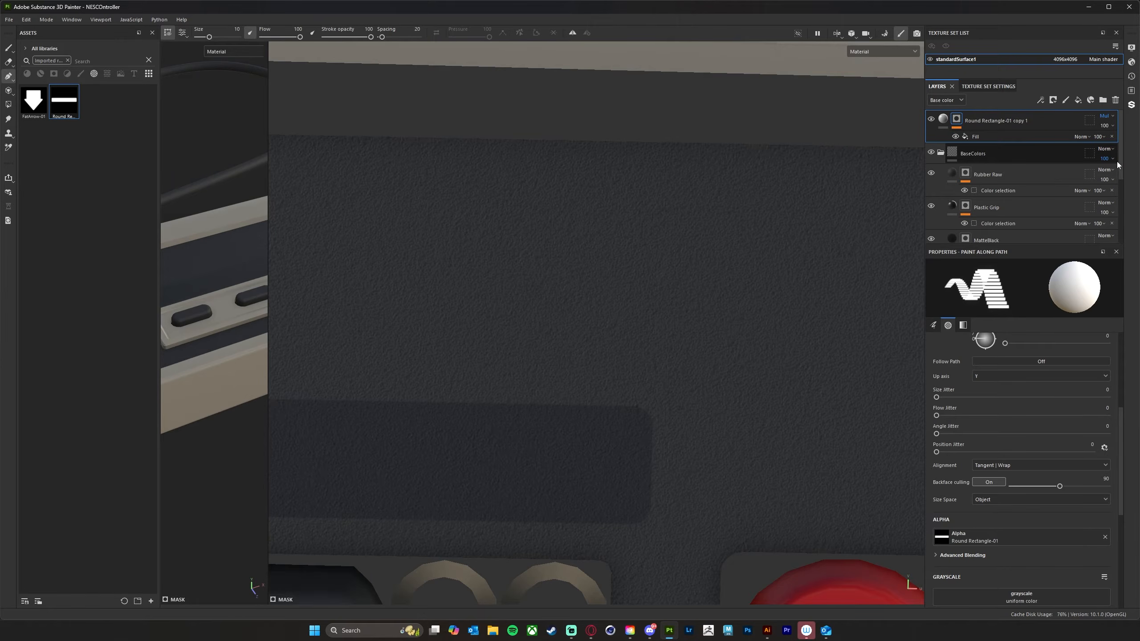
{"action": "left_click", "coordinate": [1112, 117]}
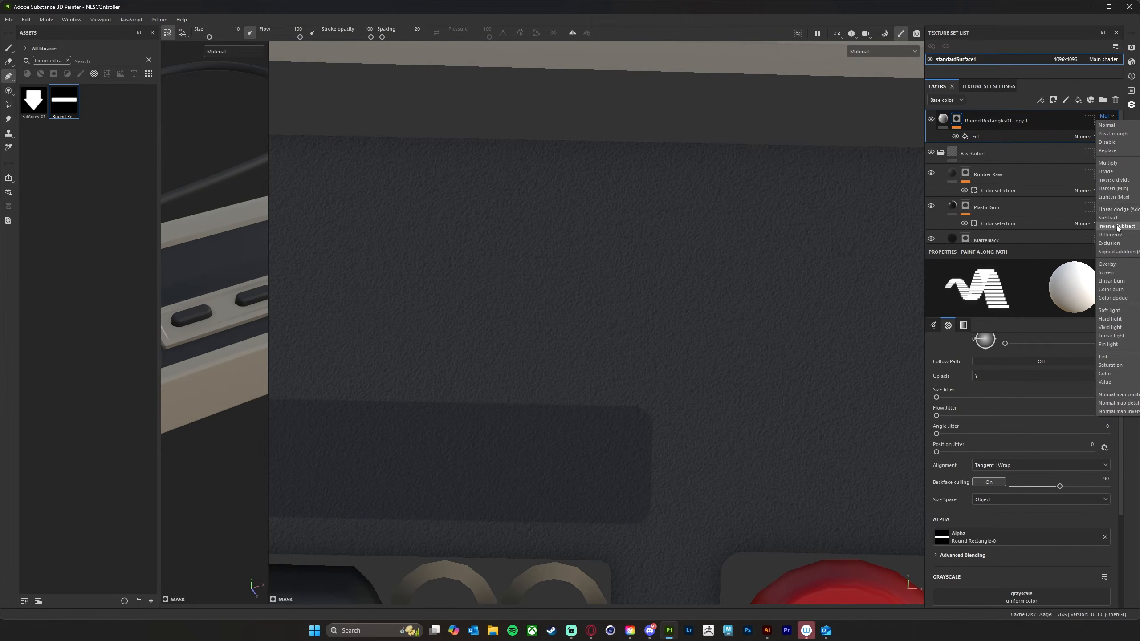
{"action": "left_click", "coordinate": [1117, 268]}
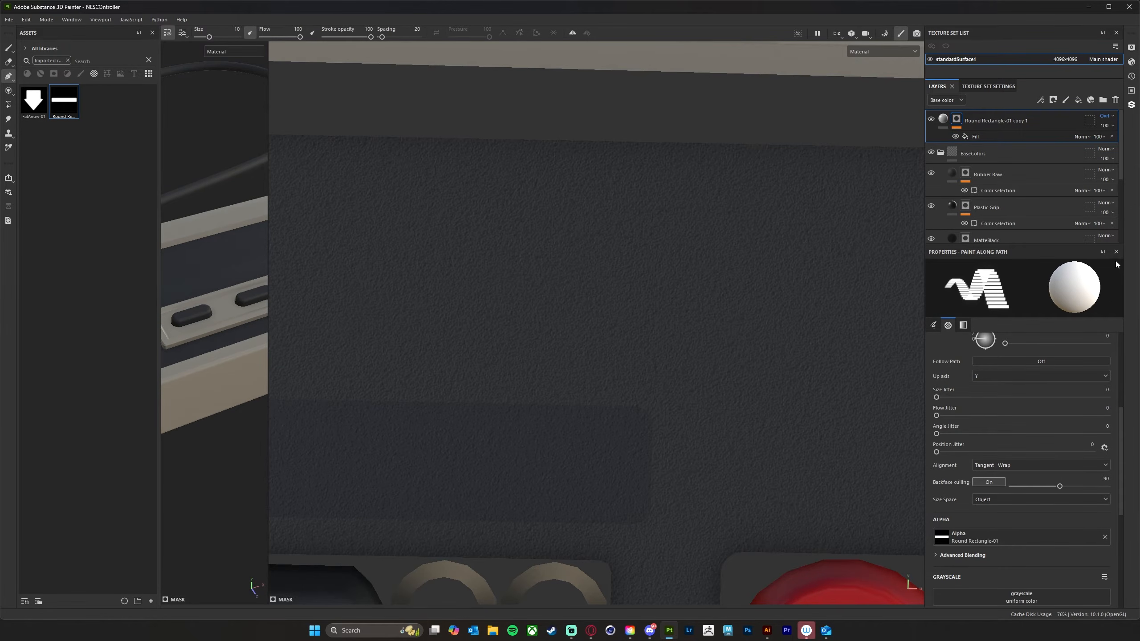
- Set the Round Rectangle-01 copy 1 layer's blend mode to Screen and its opacity to 42
{"action": "left_click", "coordinate": [1106, 116]}
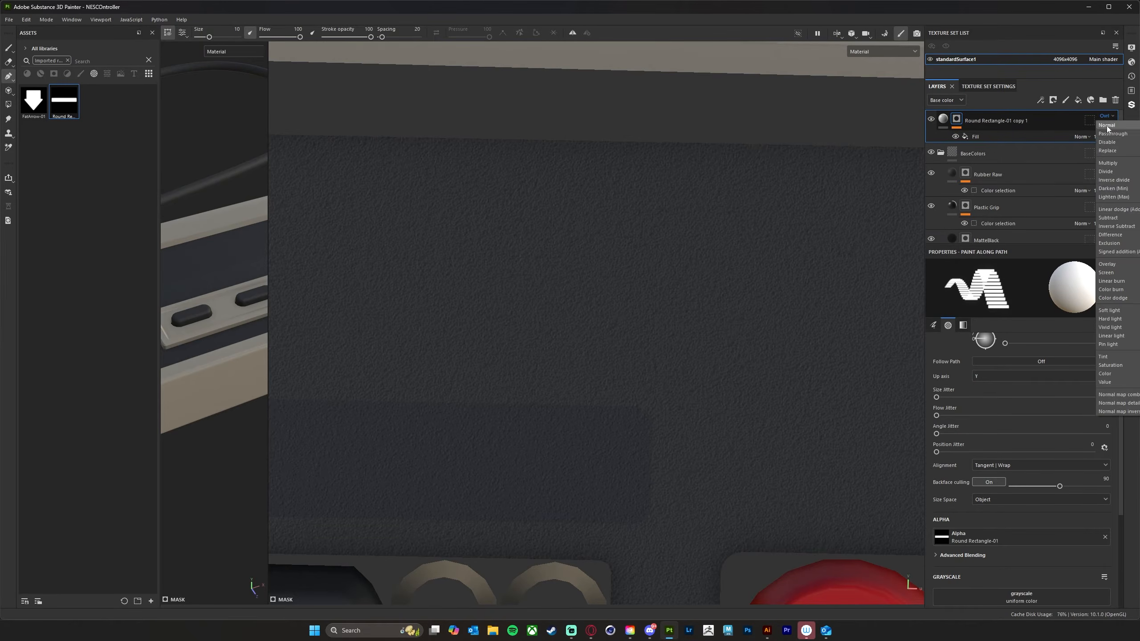
{"action": "left_click", "coordinate": [1122, 273]}
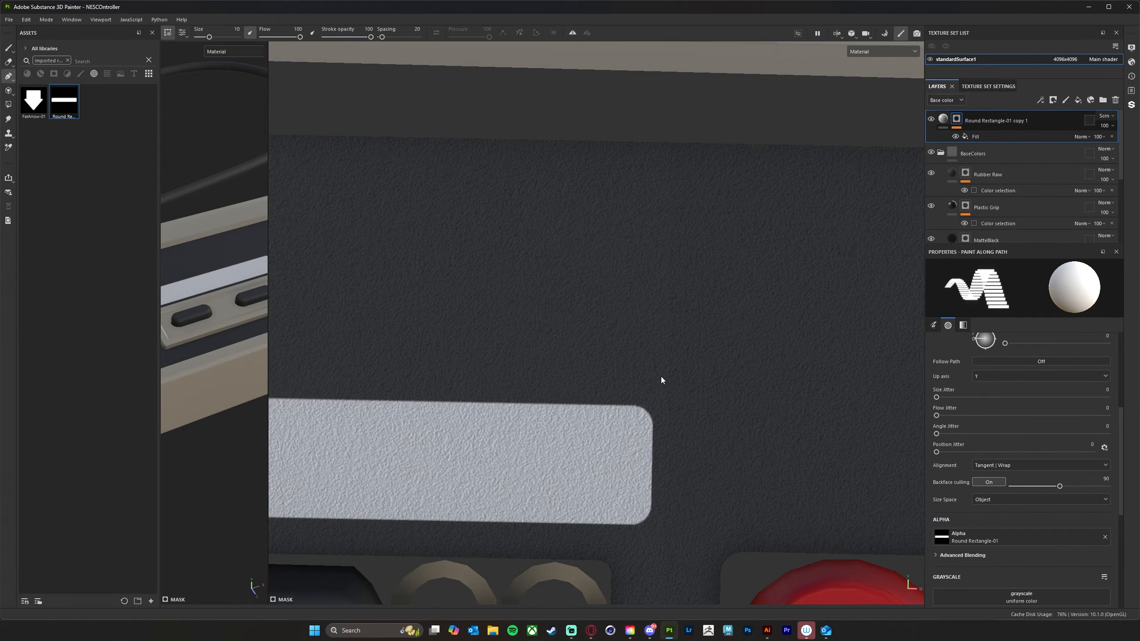
{"action": "left_click", "coordinate": [1113, 127]}
{"action": "left_click_drag", "start_coordinate": [1136, 143], "coordinate": [1124, 142]}
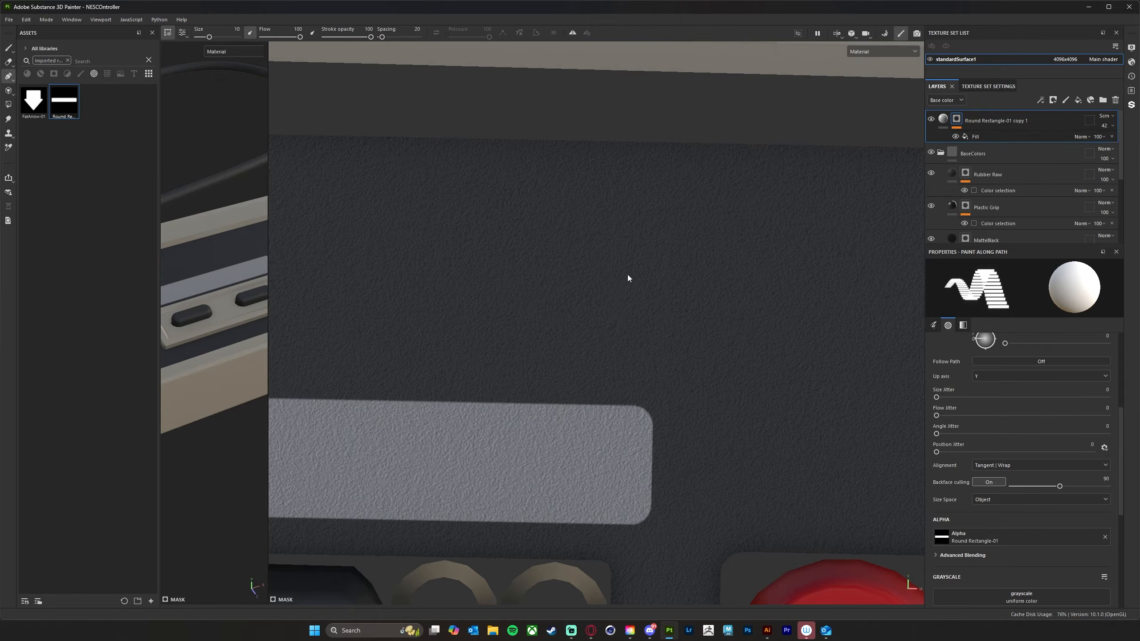
{"action": "left_click", "coordinate": [566, 305]}
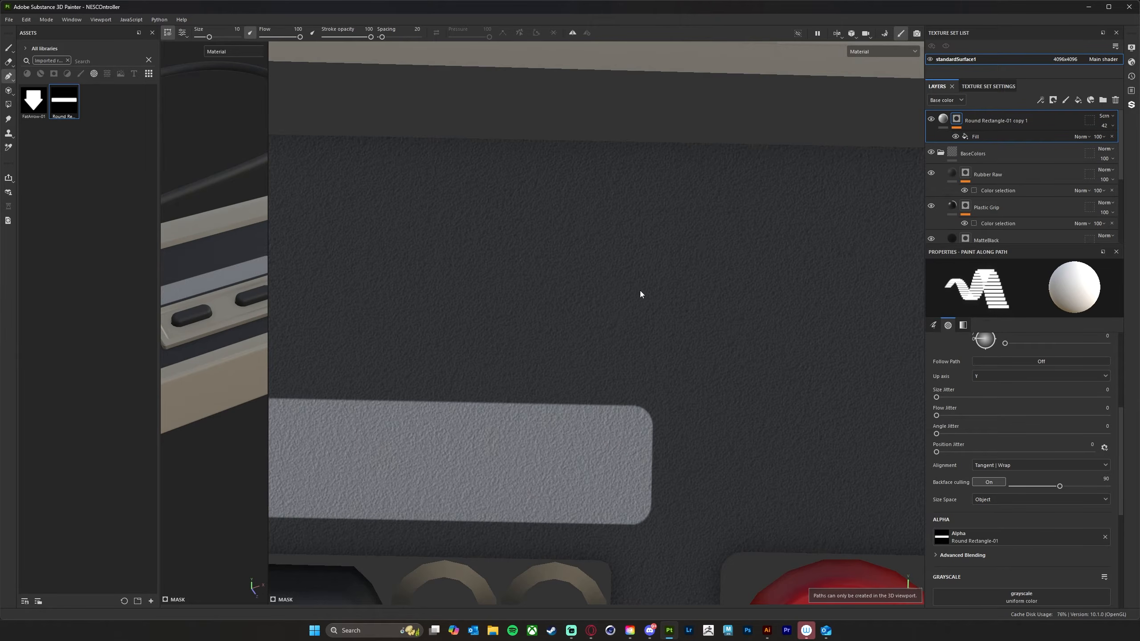
- Duplicate the Round Rectangle-01 copy 1 layer and move the duplicate's mask fill up to just above the existing bar
{"action": "right_click", "coordinate": [1036, 117]}
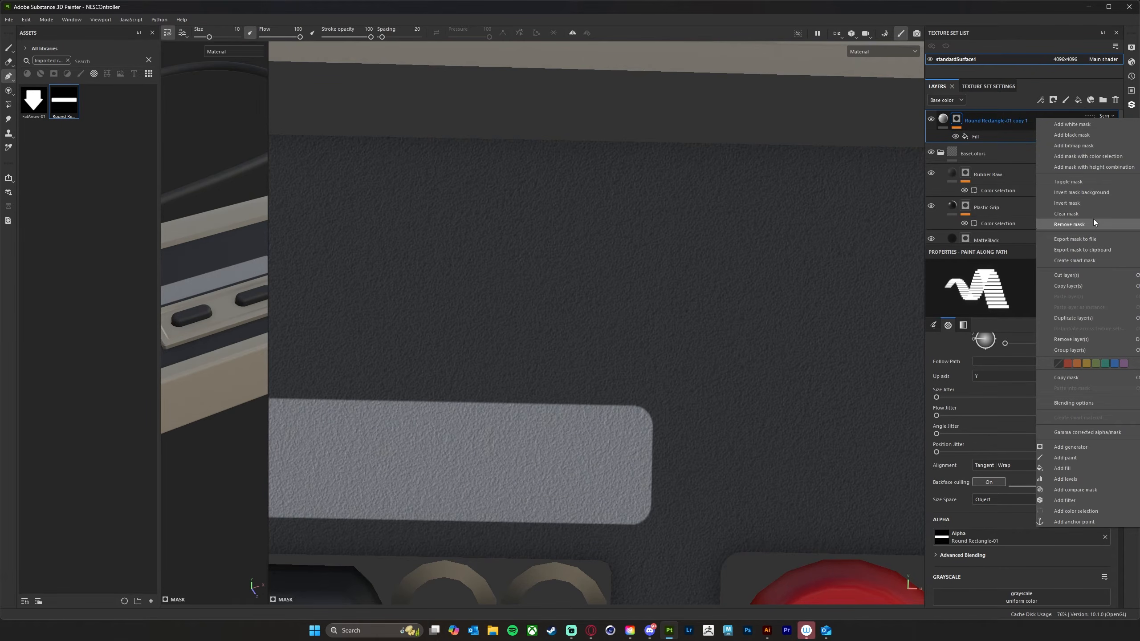
{"action": "left_click", "coordinate": [1094, 318]}
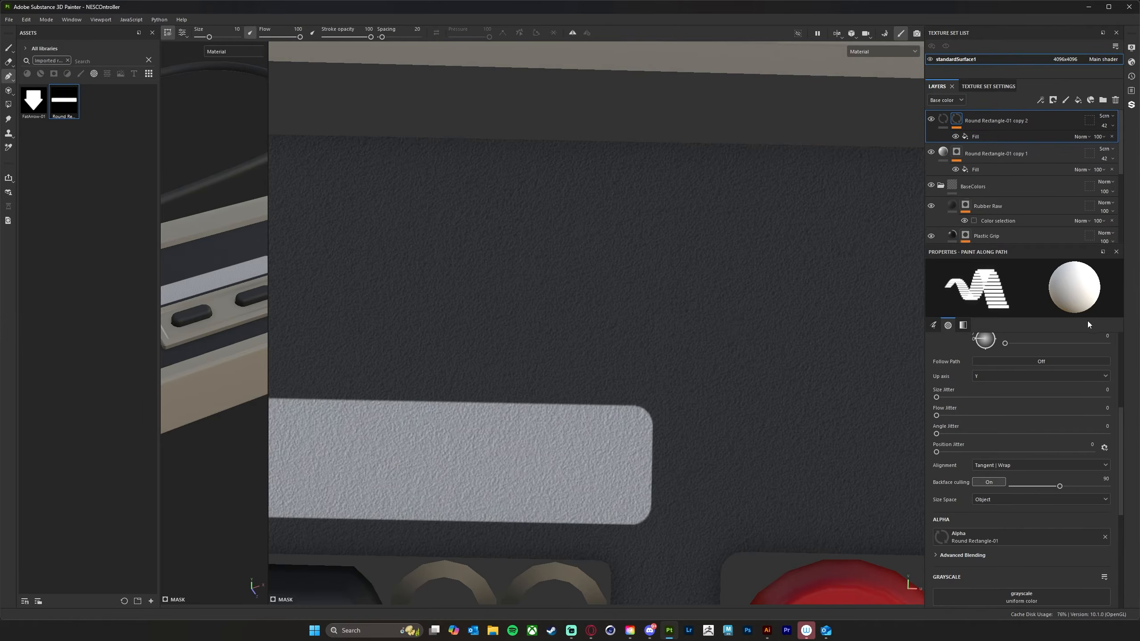
{"action": "scroll", "coordinate": [647, 301], "scroll_direction": "down", "scroll_amount": 5}
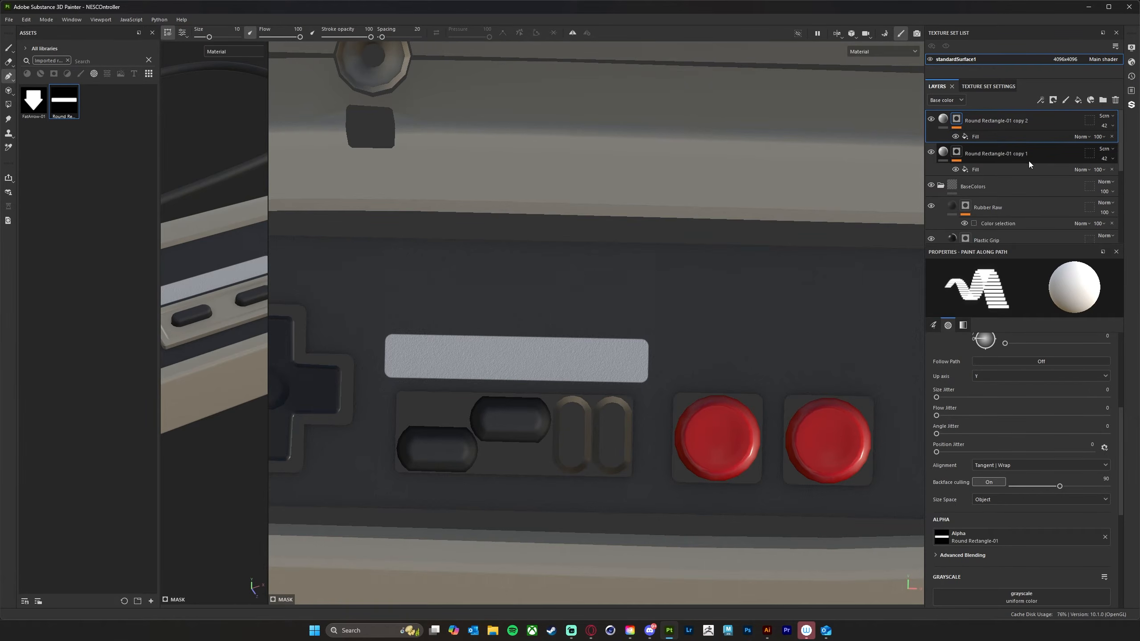
{"action": "left_click", "coordinate": [996, 136]}
{"action": "left_click_drag", "start_coordinate": [579, 353], "coordinate": [578, 300]}
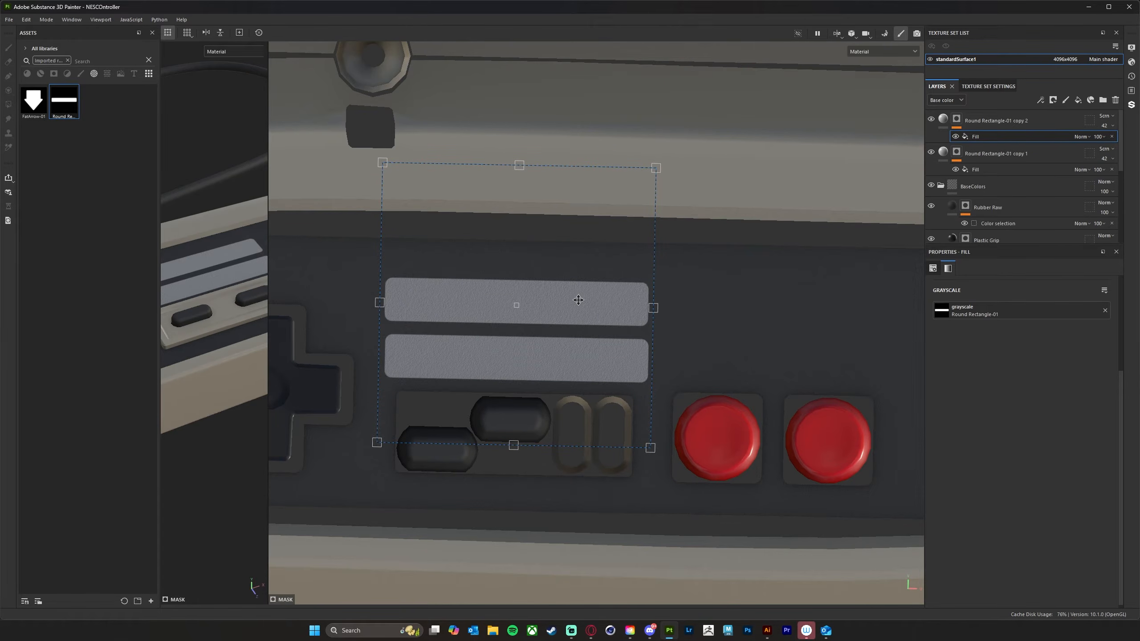
- Duplicate the Round Rectangle-01 copy 2 layer and move the duplicate's mask fill up to form a third bar at the face's upper edge
{"action": "right_click", "coordinate": [1028, 119]}
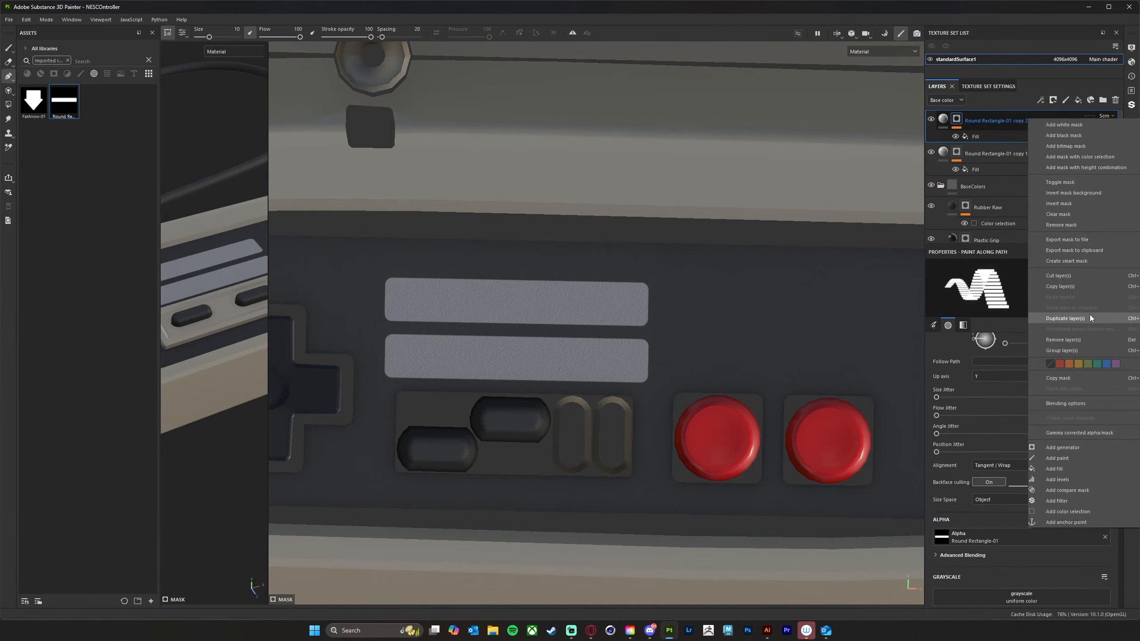
{"action": "left_click", "coordinate": [1065, 318]}
{"action": "left_click", "coordinate": [602, 303]}
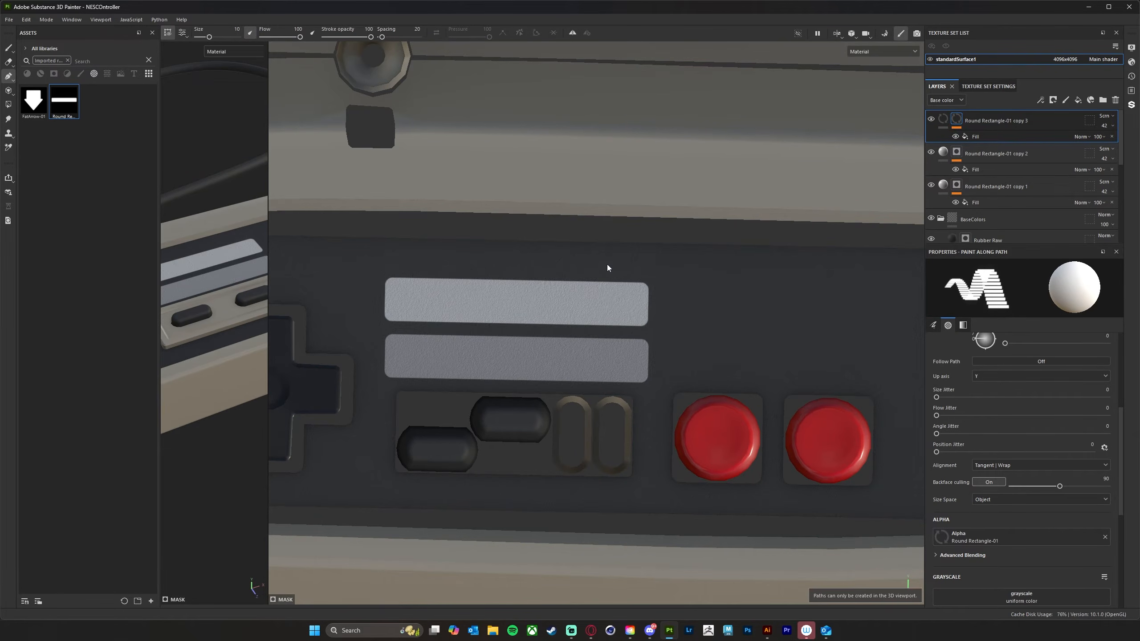
{"action": "left_click", "coordinate": [987, 137]}
{"action": "left_click_drag", "start_coordinate": [553, 301], "coordinate": [553, 257]}
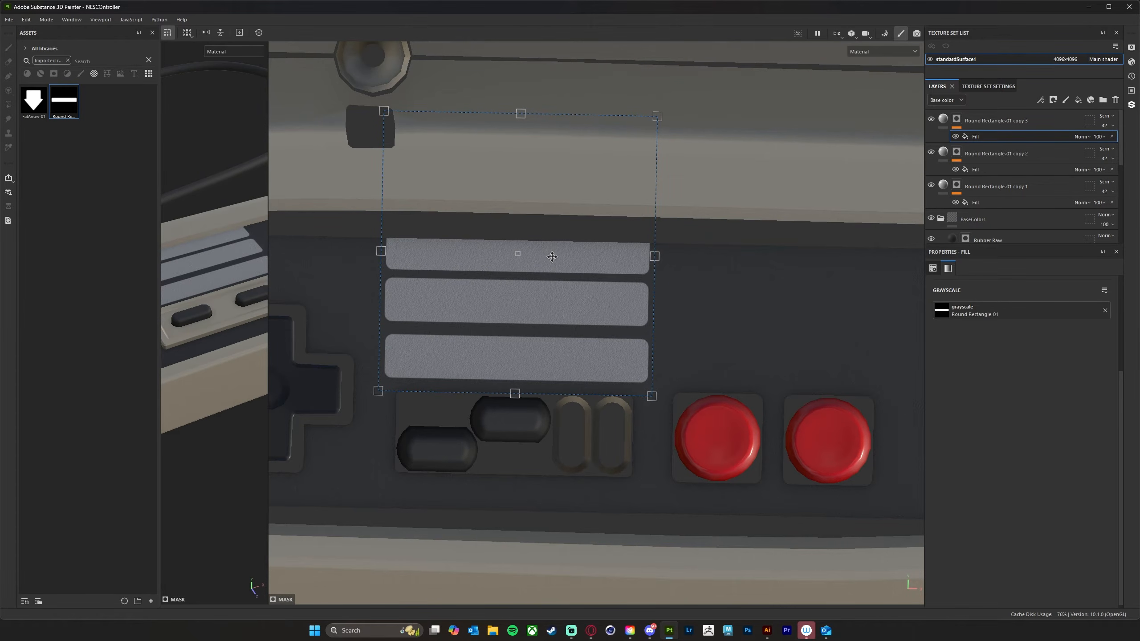
- Nudge the Round Rectangle-01 copy 2 mask fill slightly down and sideways to even out the bar's spacing and alignment
{"action": "left_click", "coordinate": [975, 169]}
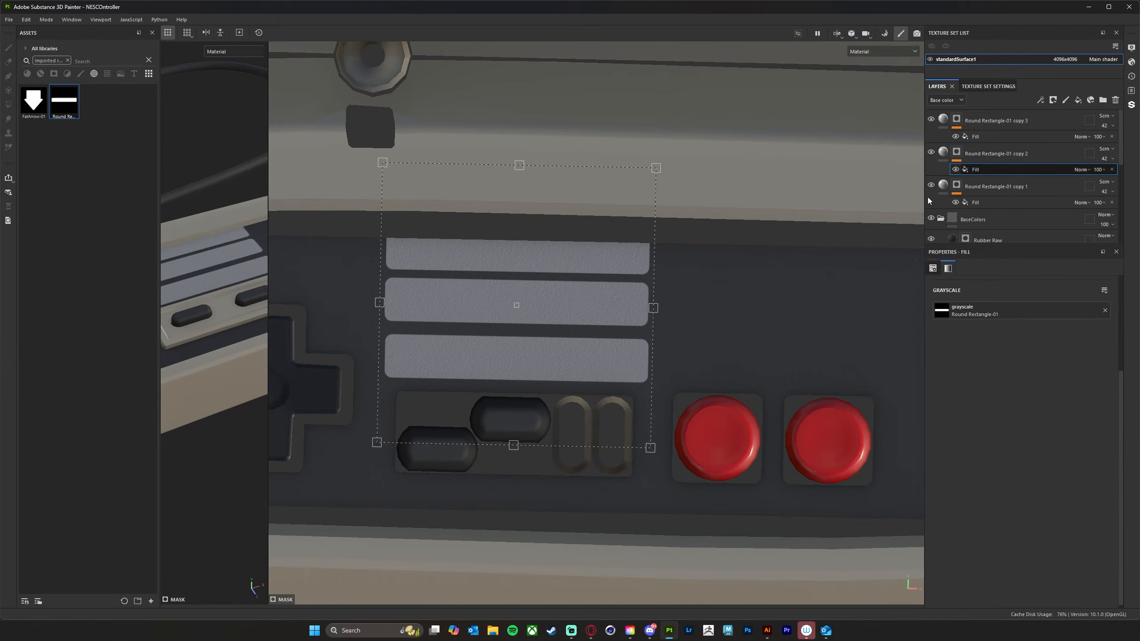
{"action": "left_click_drag", "start_coordinate": [572, 308], "coordinate": [573, 309]}
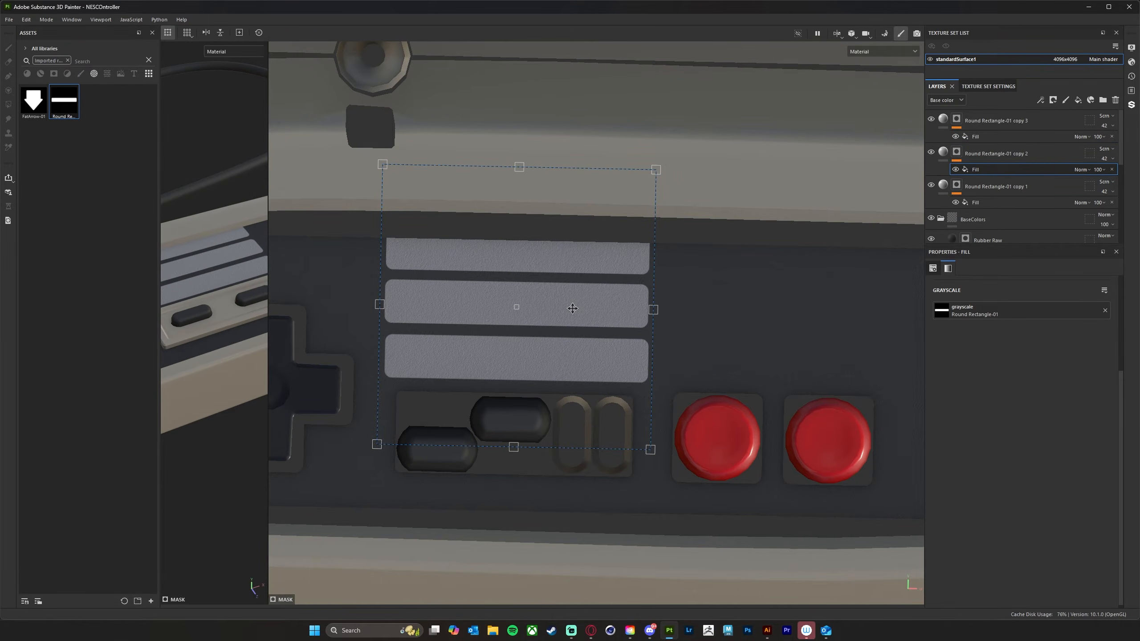
{"action": "left_click_drag", "start_coordinate": [572, 308], "coordinate": [574, 308]}
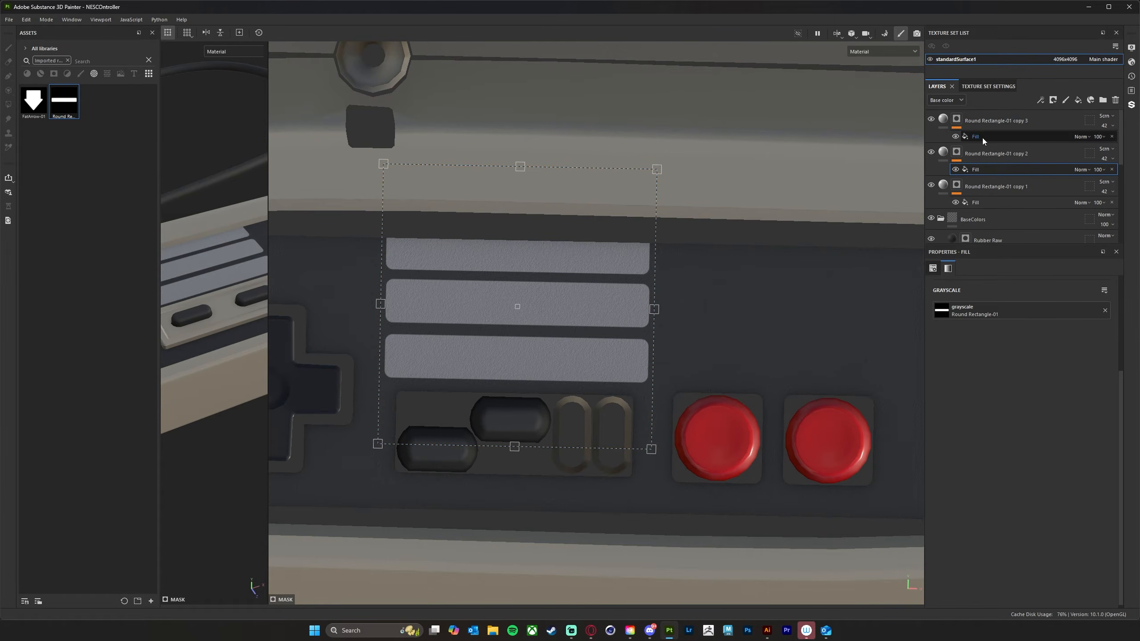
- Duplicate the Round Rectangle-01 copy 3 layer and move the duplicate's mask fill down to just below the small centre buttons' panel
{"action": "right_click", "coordinate": [1046, 119]}
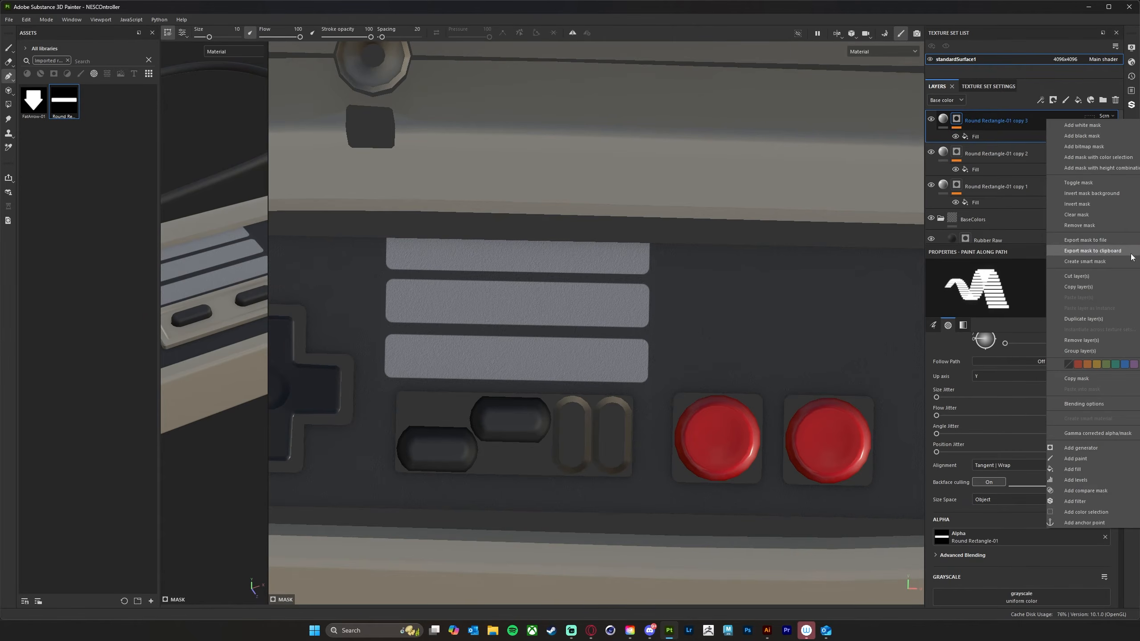
{"action": "left_click", "coordinate": [1095, 319]}
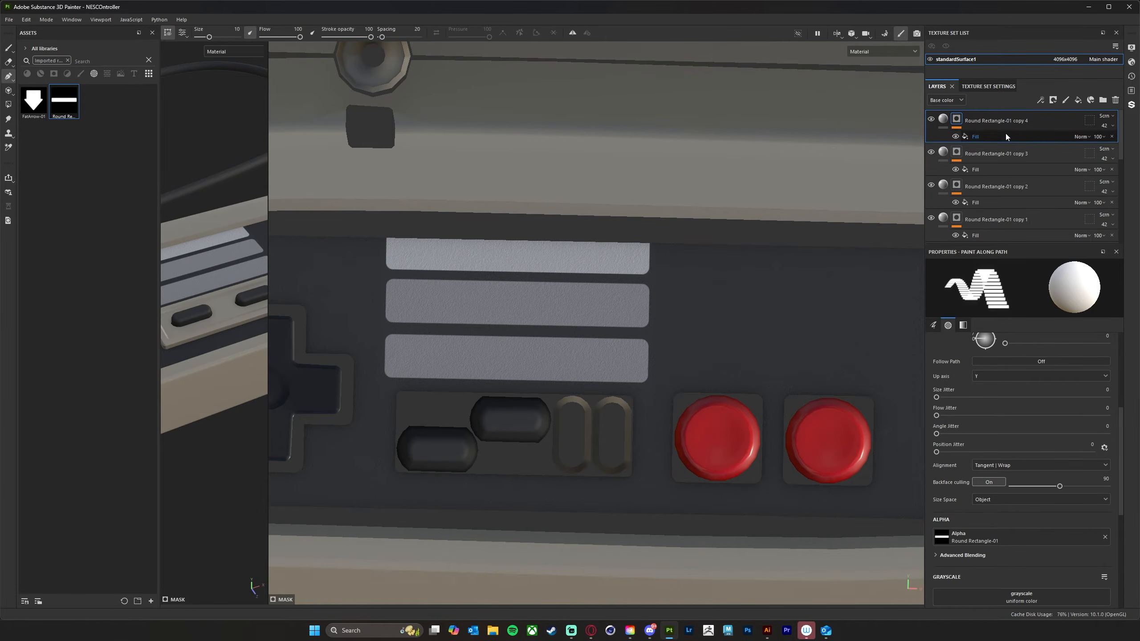
{"action": "left_click", "coordinate": [1007, 137]}
{"action": "left_click_drag", "start_coordinate": [557, 253], "coordinate": [555, 513]}
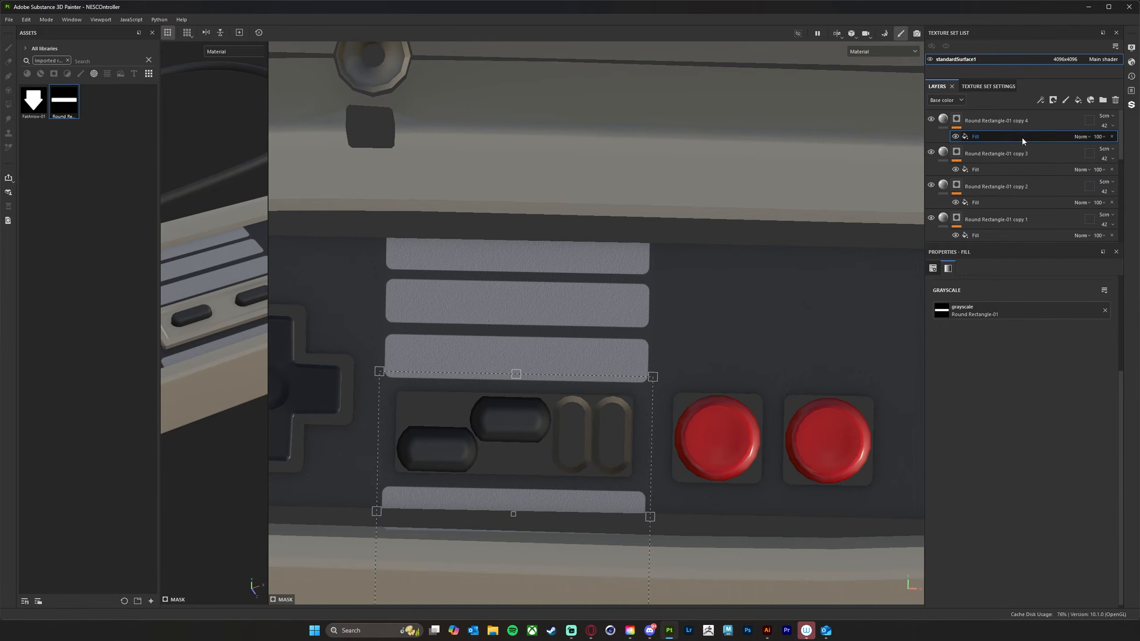
- Group the four Round Rectangle-01 copy layers into one folder
{"action": "left_click", "coordinate": [1057, 121]}
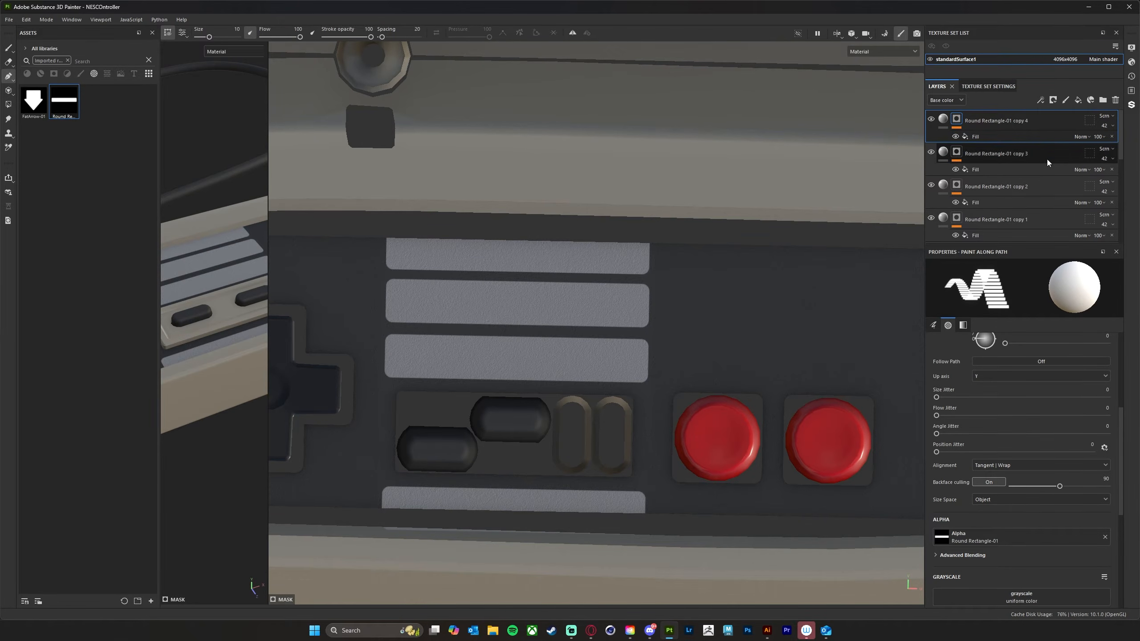
{"action": "scroll", "coordinate": [1044, 199], "scroll_direction": "down", "scroll_amount": 1}
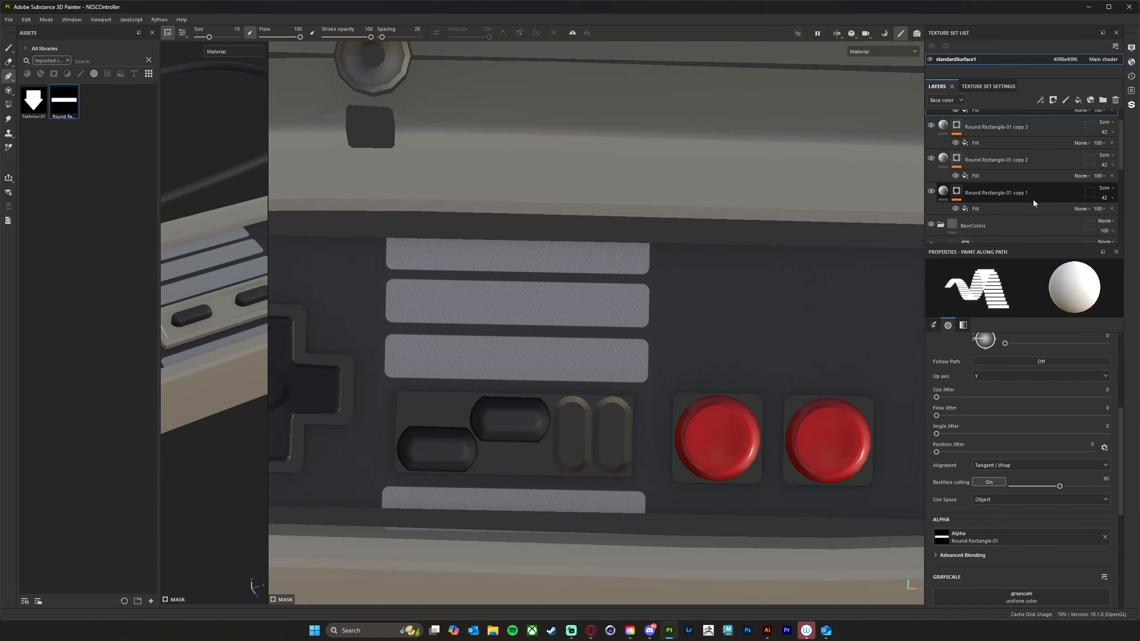
{"action": "scroll", "coordinate": [1044, 200], "scroll_direction": "up", "scroll_amount": 1}
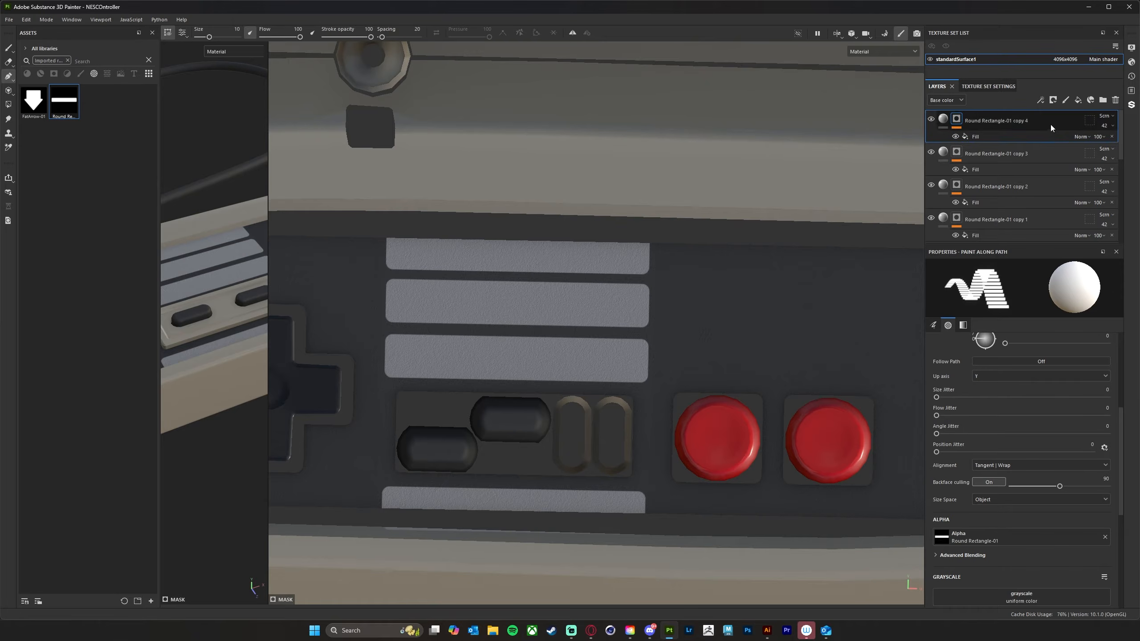
{"action": "left_click_drag", "start_coordinate": [269, 317], "coordinate": [793, 306]}
{"action": "left_click_drag", "start_coordinate": [604, 494], "coordinate": [593, 461], "text": "alt"}
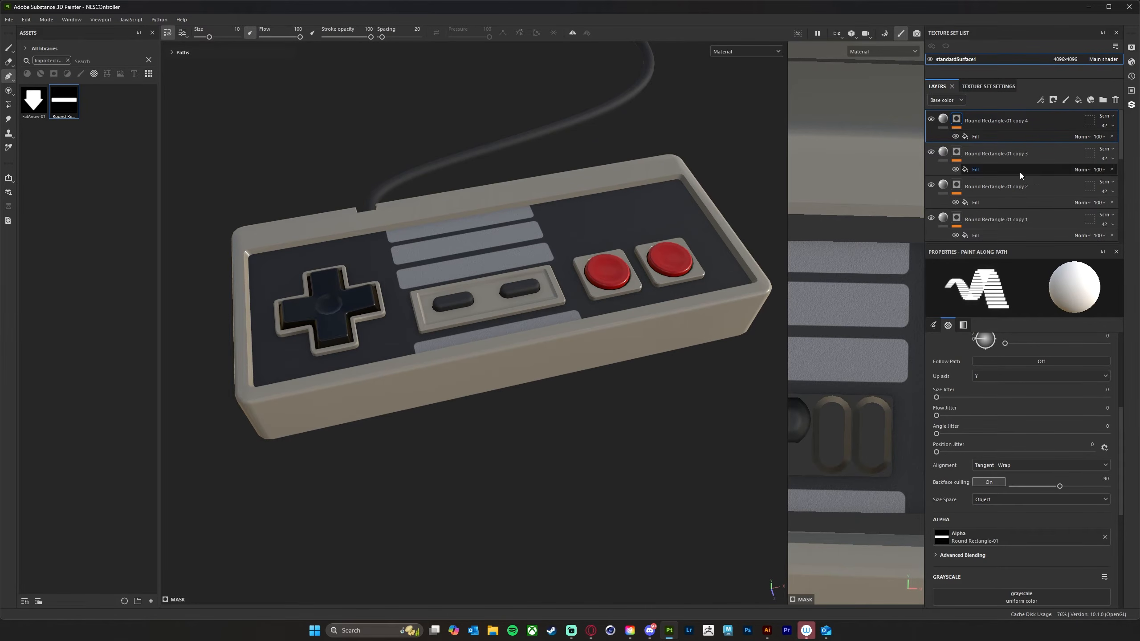
{"action": "scroll", "coordinate": [1017, 215], "scroll_direction": "down", "scroll_amount": 1}
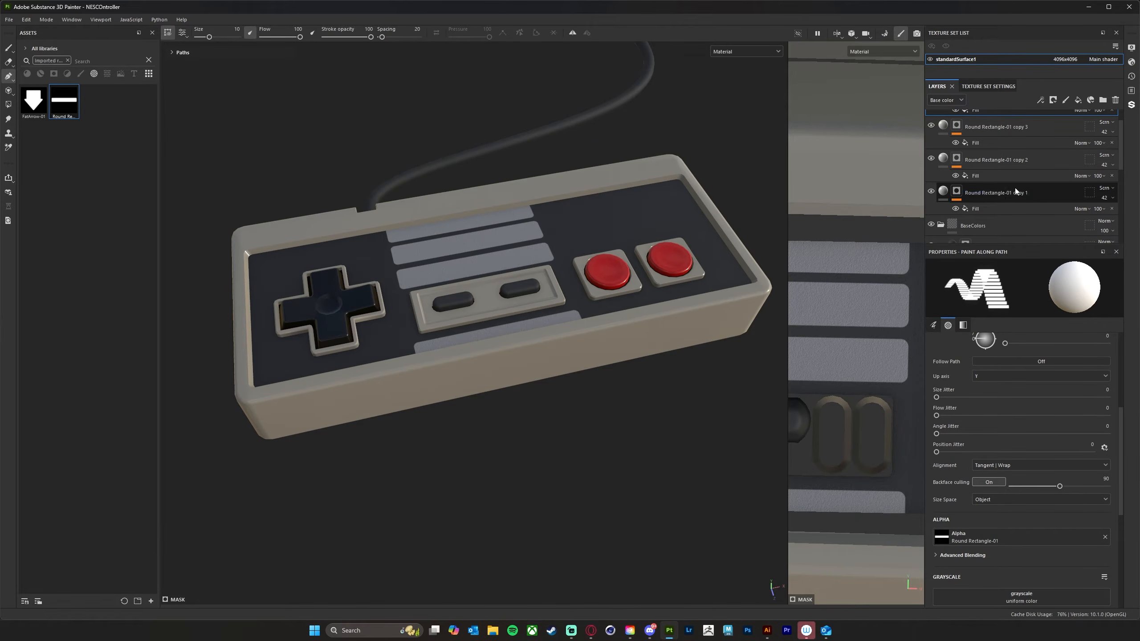
{"action": "left_click", "coordinate": [1051, 188], "text": "shift"}
{"action": "left_click", "coordinate": [1058, 205]}
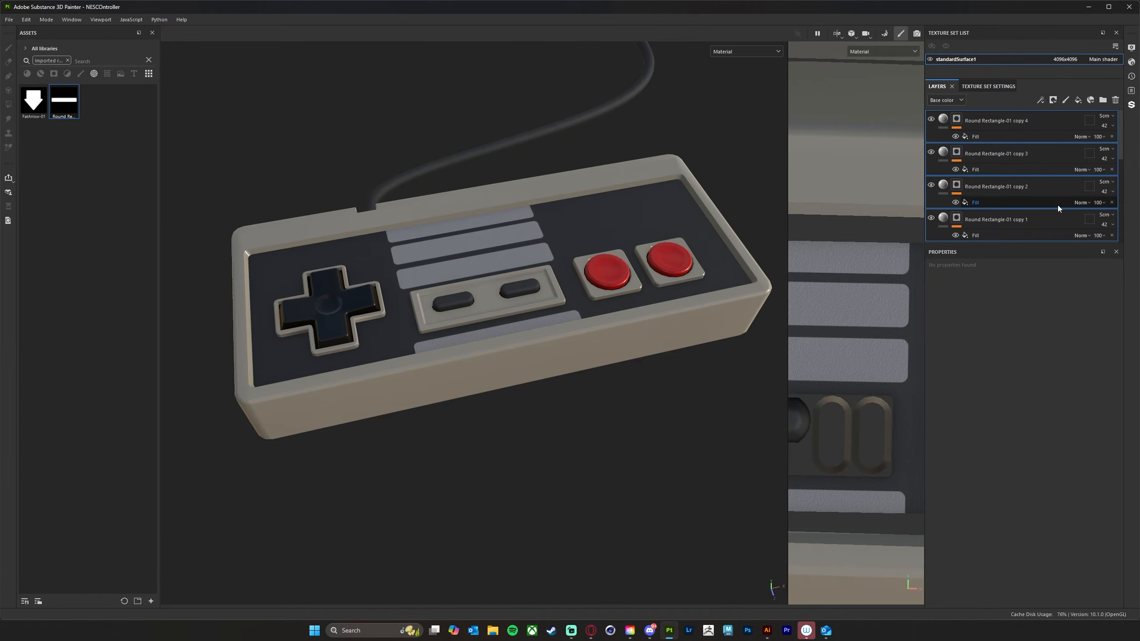
{"action": "key", "text": "ctrl+g"}
- Rename the new folder of bar layers as Grey Lines and collapse it
{"action": "double_click", "coordinate": [971, 121]}
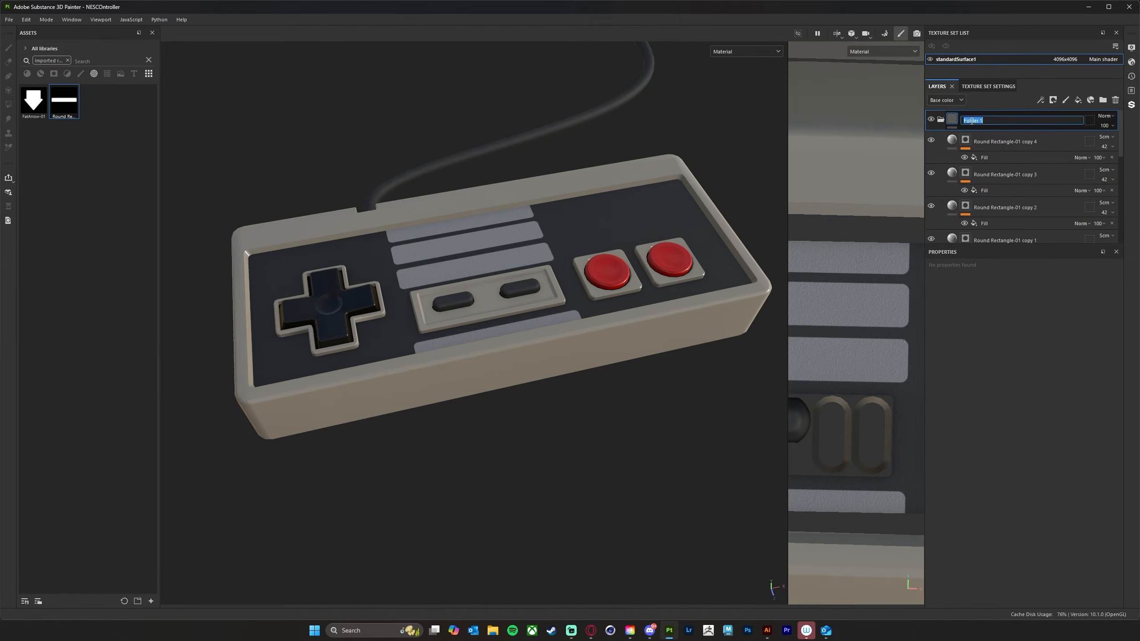
{"action": "type", "text": "G"}
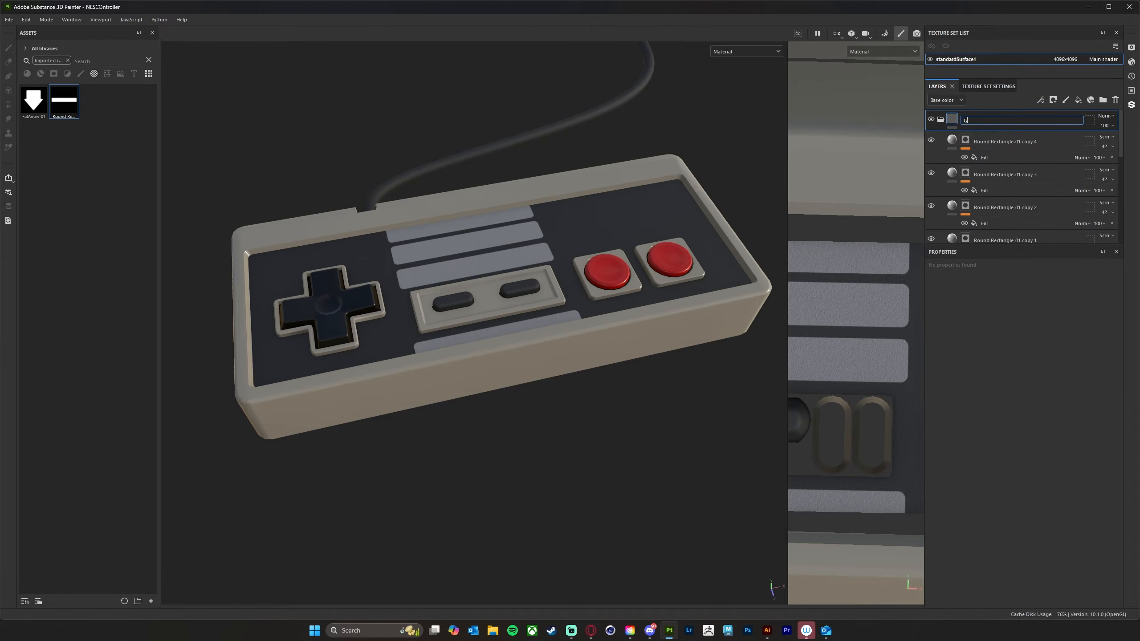
{"action": "type", "text": "rey Lines"}
{"action": "key", "text": "Return"}
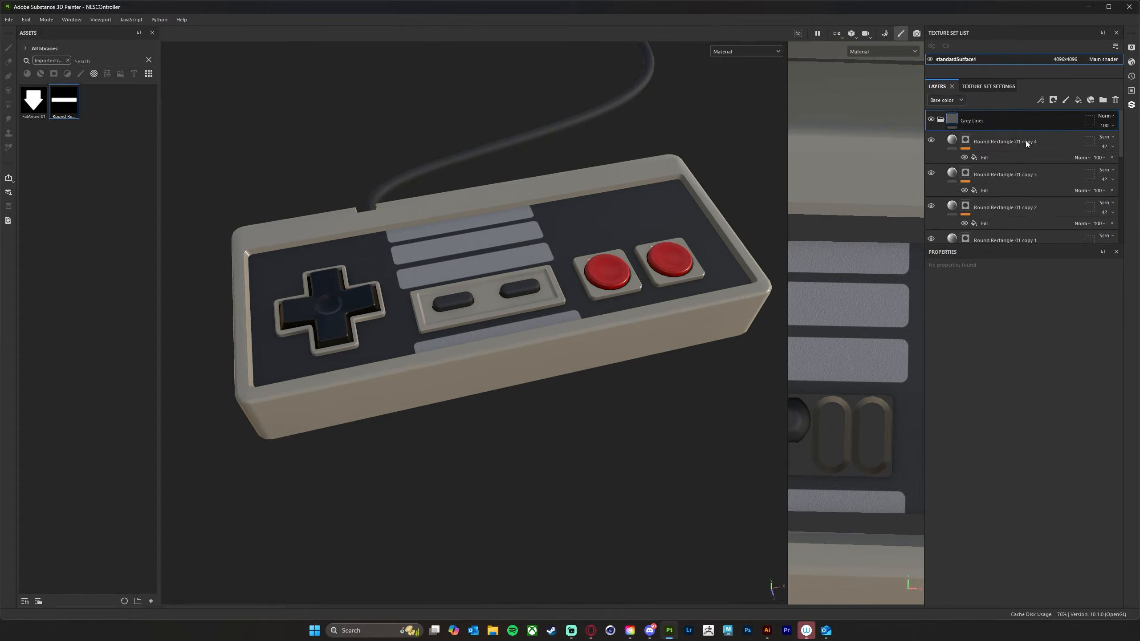
{"action": "left_click", "coordinate": [940, 119]}
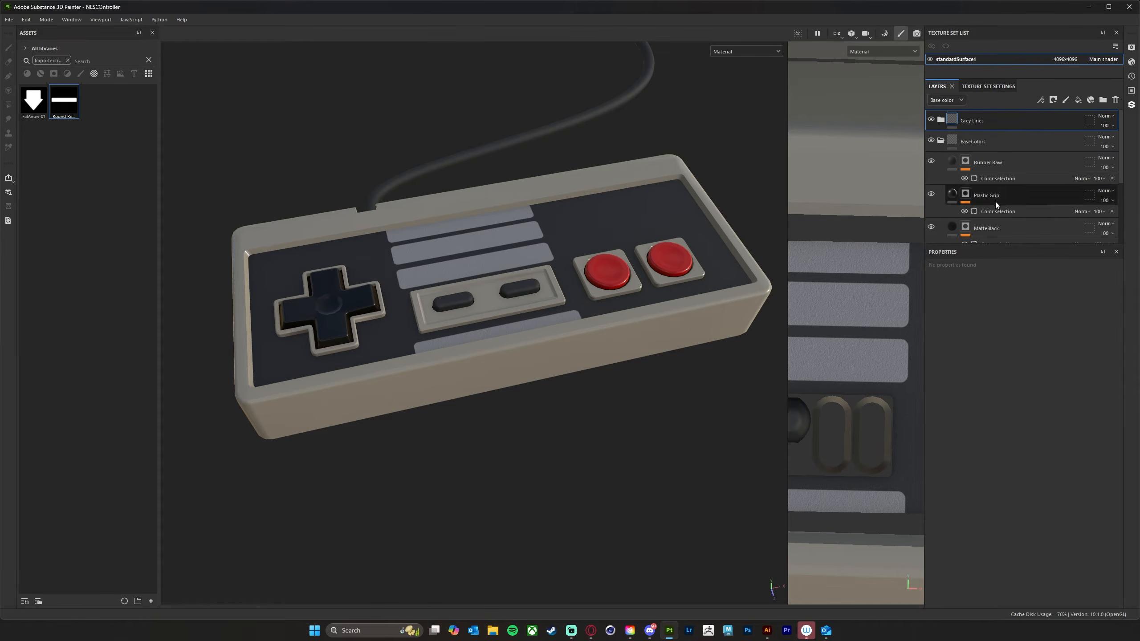
- Add a colour selection mask to the Grey Lines folder, picking the brown ID colour of the controller's face
{"action": "left_click", "coordinate": [1055, 100]}
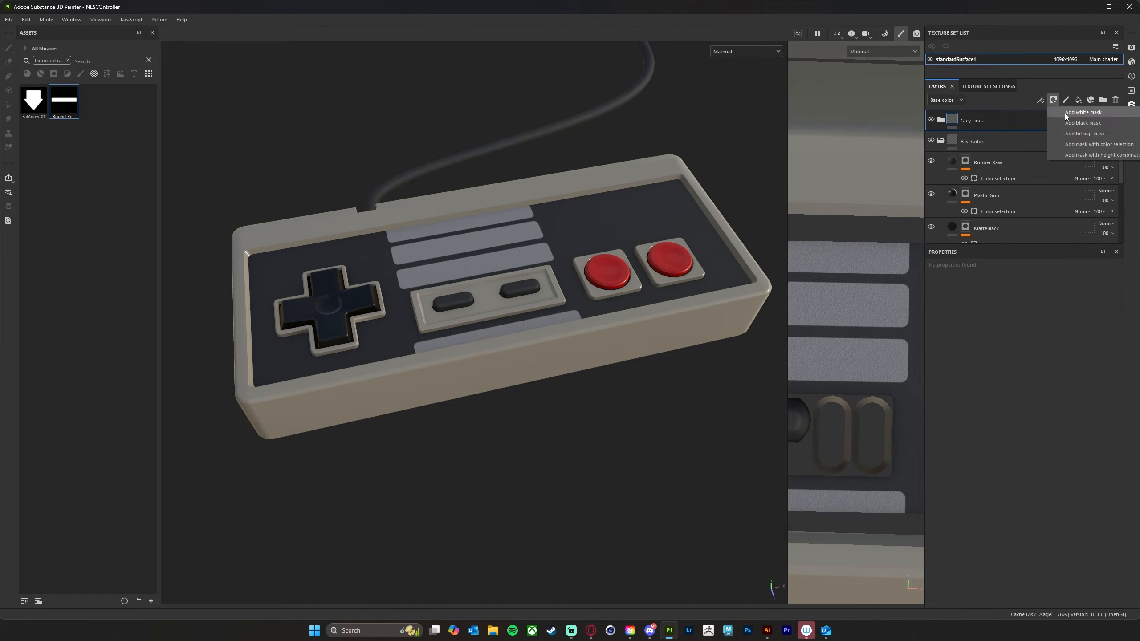
{"action": "left_click", "coordinate": [1080, 145]}
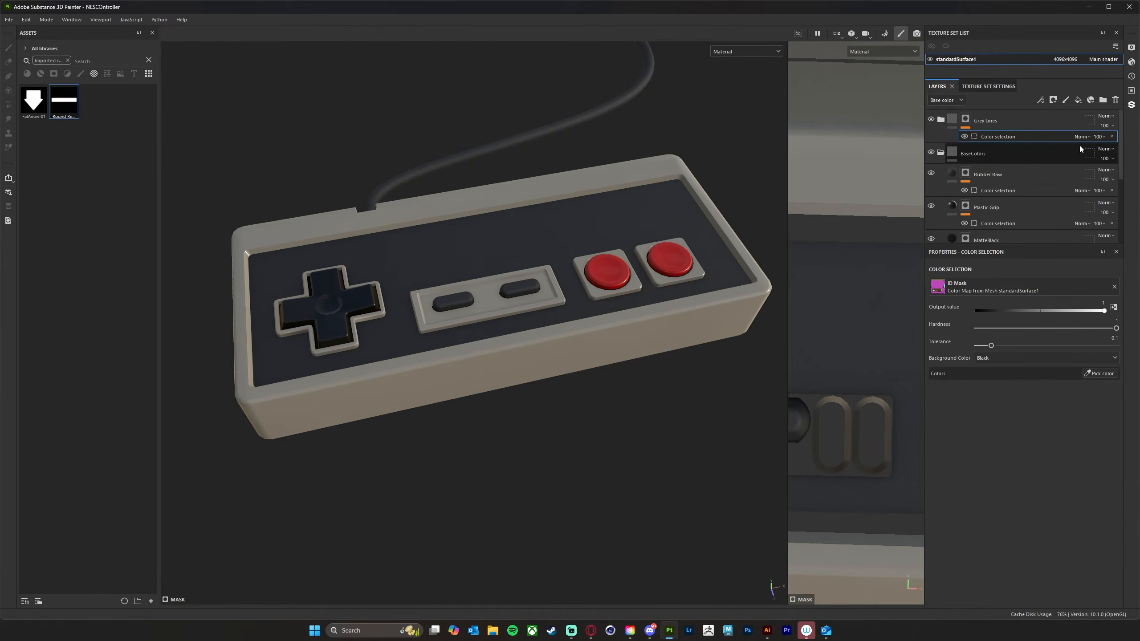
{"action": "left_click", "coordinate": [1096, 374]}
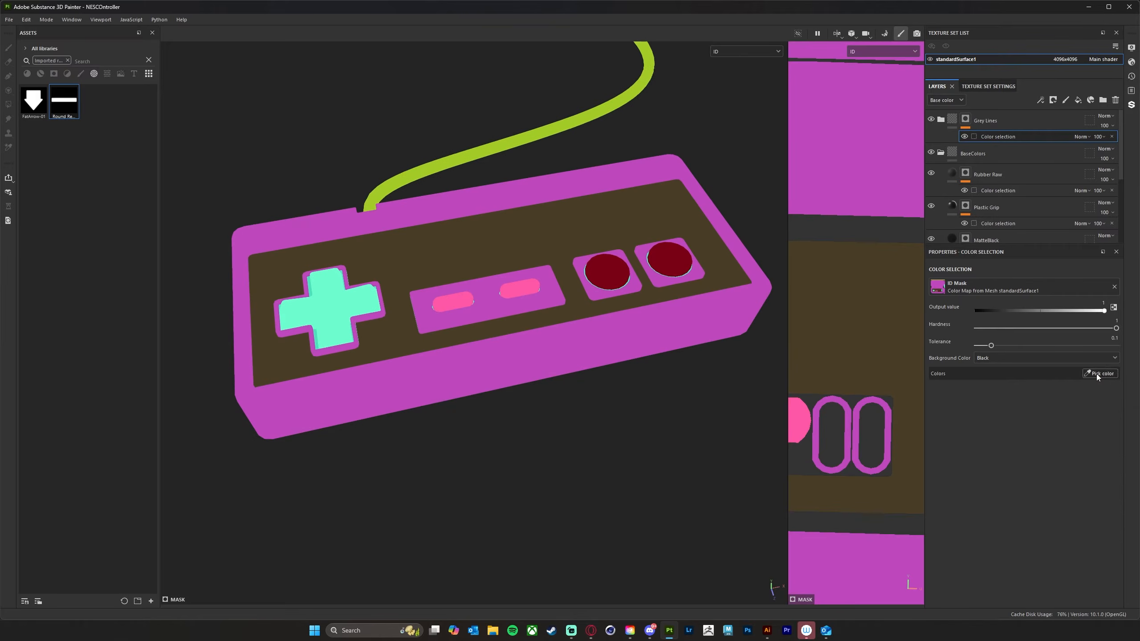
{"action": "left_click", "coordinate": [505, 239]}
- Inspect the masked bars on the controller and compare them with the NES controller reference photo in the browser window
{"action": "mouse_move", "coordinate": [564, 491]}
{"action": "left_mouse_down", "text": "alt"}
{"action": "mouse_move", "coordinate": [543, 479]}
{"action": "mouse_move", "coordinate": [728, 438]}
{"action": "mouse_move", "coordinate": [739, 391]}
{"action": "mouse_move", "coordinate": [654, 463]}
{"action": "mouse_move", "coordinate": [537, 483]}
{"action": "mouse_move", "coordinate": [524, 453]}
{"action": "mouse_move", "coordinate": [517, 473]}
{"action": "mouse_move", "coordinate": [527, 467]}
{"action": "mouse_move", "coordinate": [489, 481]}
{"action": "mouse_move", "coordinate": [496, 501]}
{"action": "mouse_move", "coordinate": [523, 454]}
{"action": "mouse_move", "coordinate": [613, 517]}
{"action": "mouse_move", "coordinate": [624, 489]}
{"action": "mouse_move", "coordinate": [588, 502]}
{"action": "mouse_move", "coordinate": [574, 490]}
{"action": "left_mouse_up", "text": "alt"}
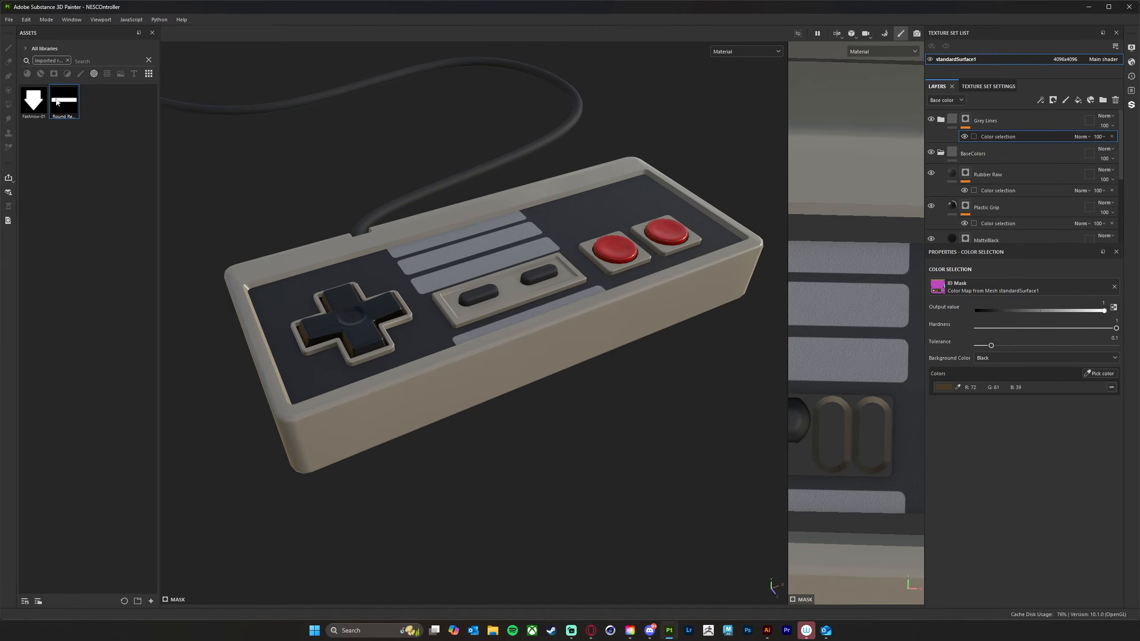
{"action": "left_click_drag", "start_coordinate": [547, 544], "coordinate": [503, 509], "text": "alt"}
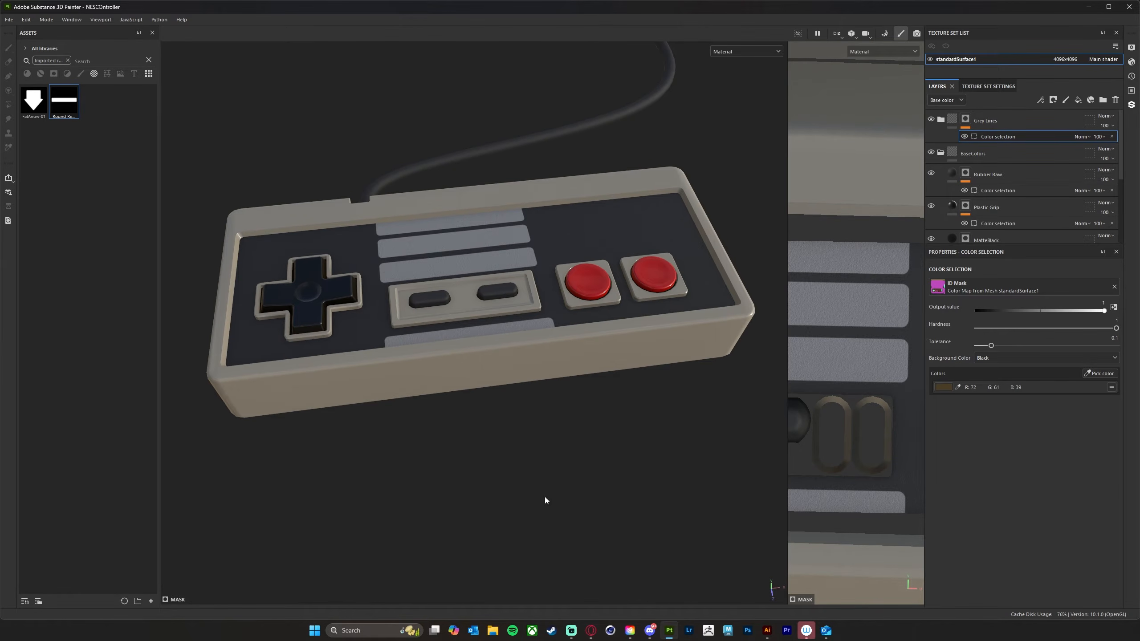
{"action": "mouse_move", "coordinate": [570, 484]}
{"action": "left_mouse_down", "text": "alt"}
{"action": "mouse_move", "coordinate": [555, 484]}
{"action": "mouse_move", "coordinate": [563, 448]}
{"action": "mouse_move", "coordinate": [585, 467]}
{"action": "left_mouse_up", "text": "alt"}
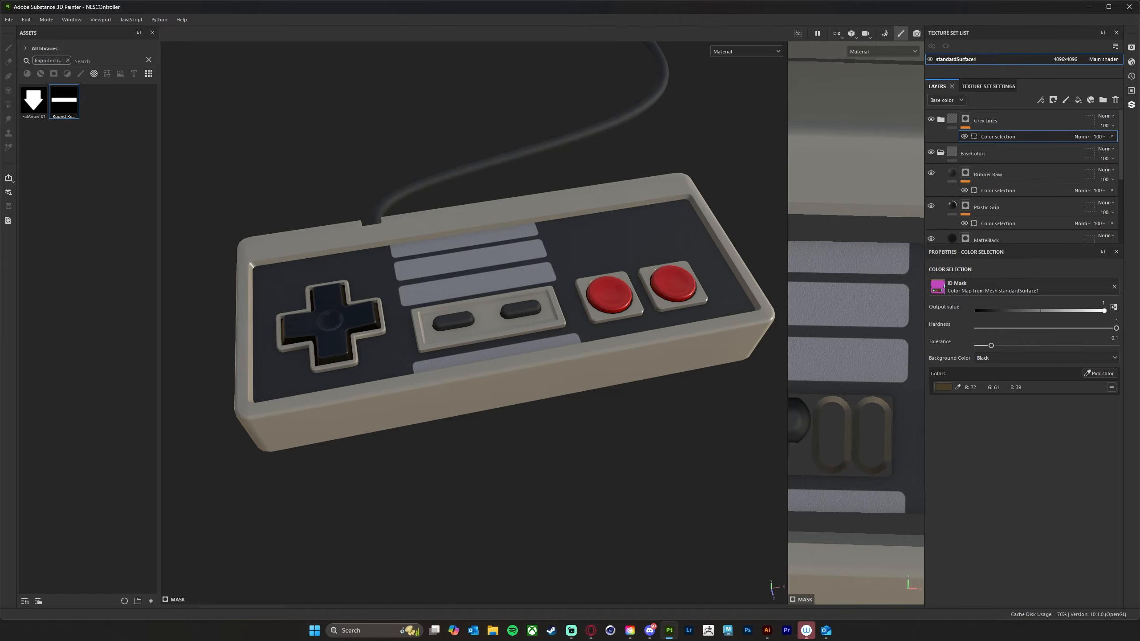
{"action": "left_click_drag", "start_coordinate": [1139, 157], "coordinate": [754, 155]}
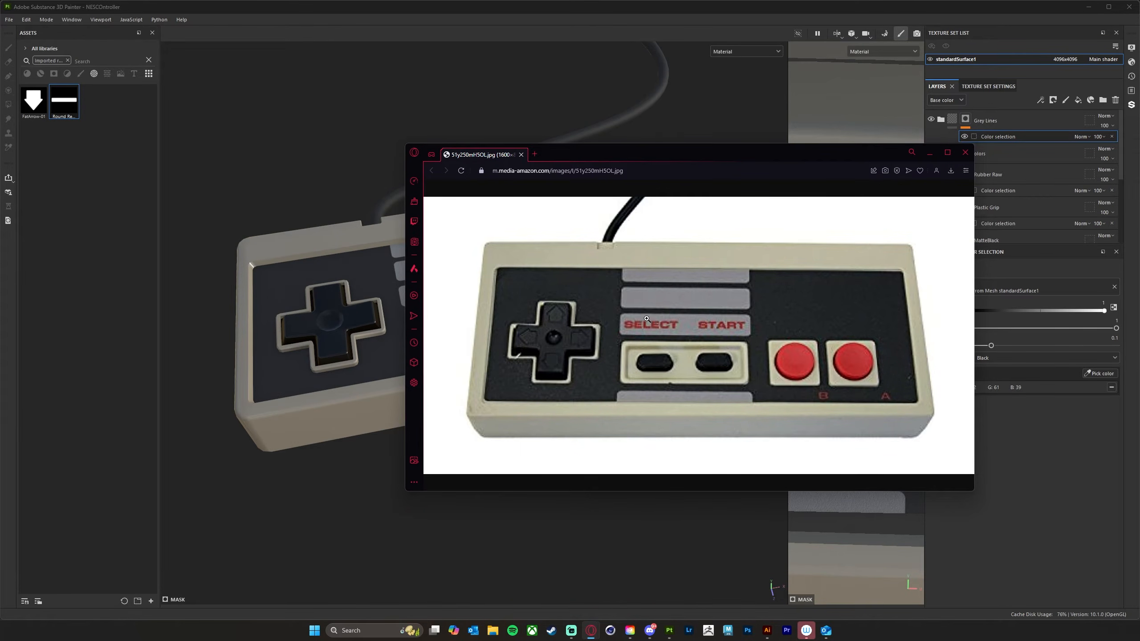
{"action": "left_click_drag", "start_coordinate": [802, 157], "coordinate": [1139, 178]}
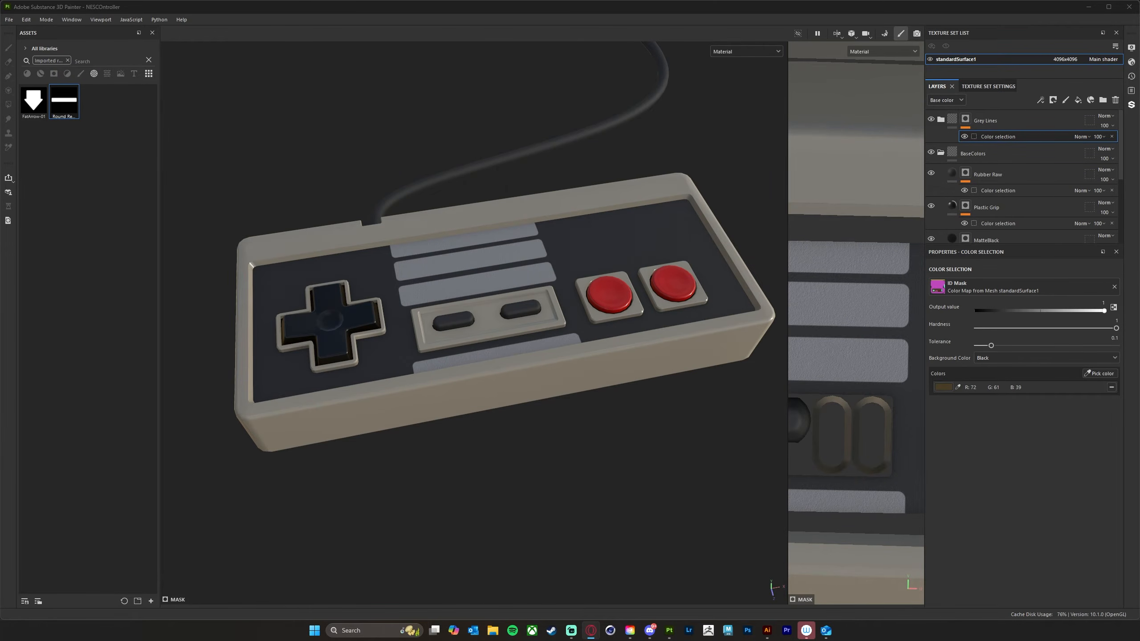
{"action": "mouse_move", "coordinate": [546, 360]}
{"action": "left_mouse_down", "text": "alt"}
{"action": "mouse_move", "coordinate": [524, 369]}
{"action": "mouse_move", "coordinate": [539, 369]}
{"action": "left_mouse_up", "text": "alt"}
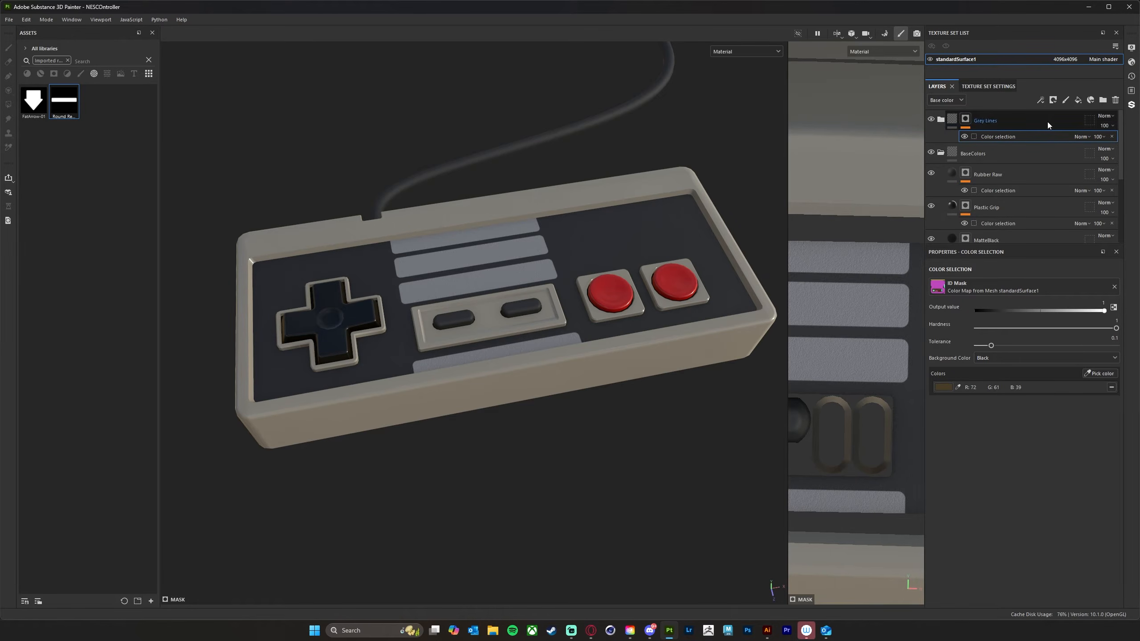
- Add a fill layer above the Grey Lines folder and disable its height, rough, metal, nrm, op and emiss channels, keeping only color
{"action": "left_click", "coordinate": [1078, 100]}
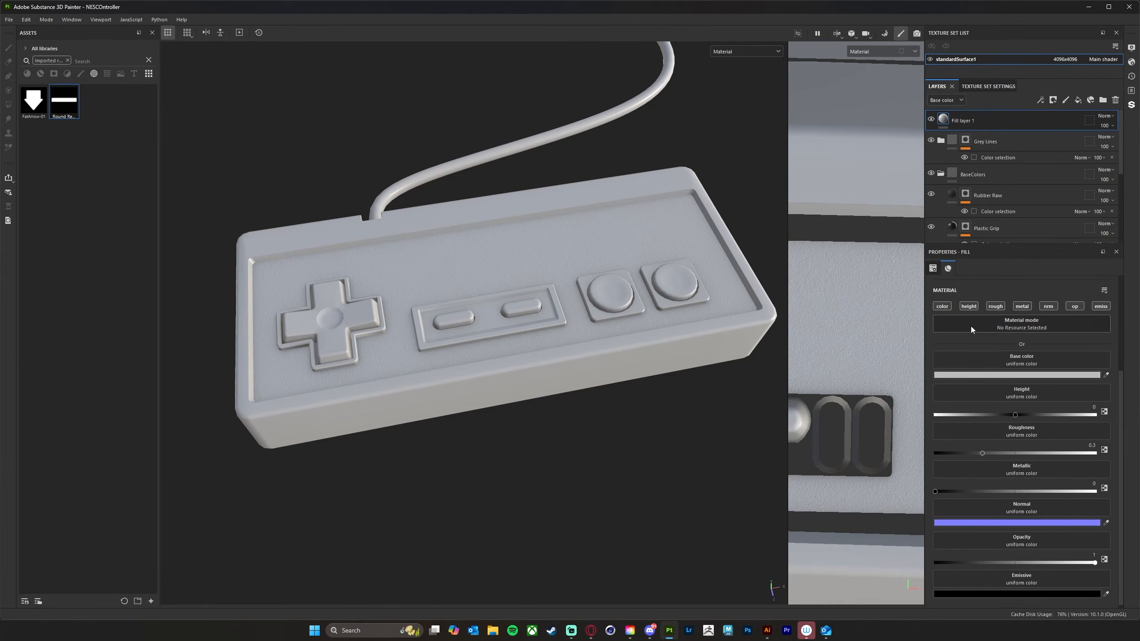
{"action": "left_click", "coordinate": [1102, 307]}
{"action": "left_click", "coordinate": [1076, 306]}
{"action": "left_click", "coordinate": [1049, 307]}
{"action": "left_click", "coordinate": [1023, 307]}
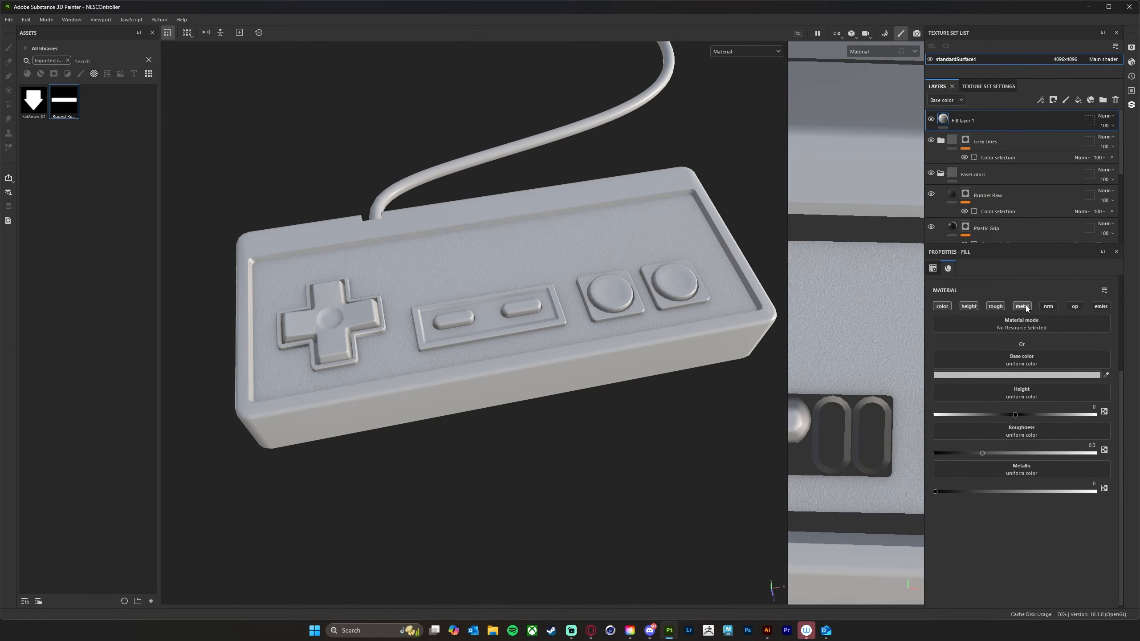
{"action": "left_click", "coordinate": [996, 306]}
{"action": "left_click", "coordinate": [975, 307]}
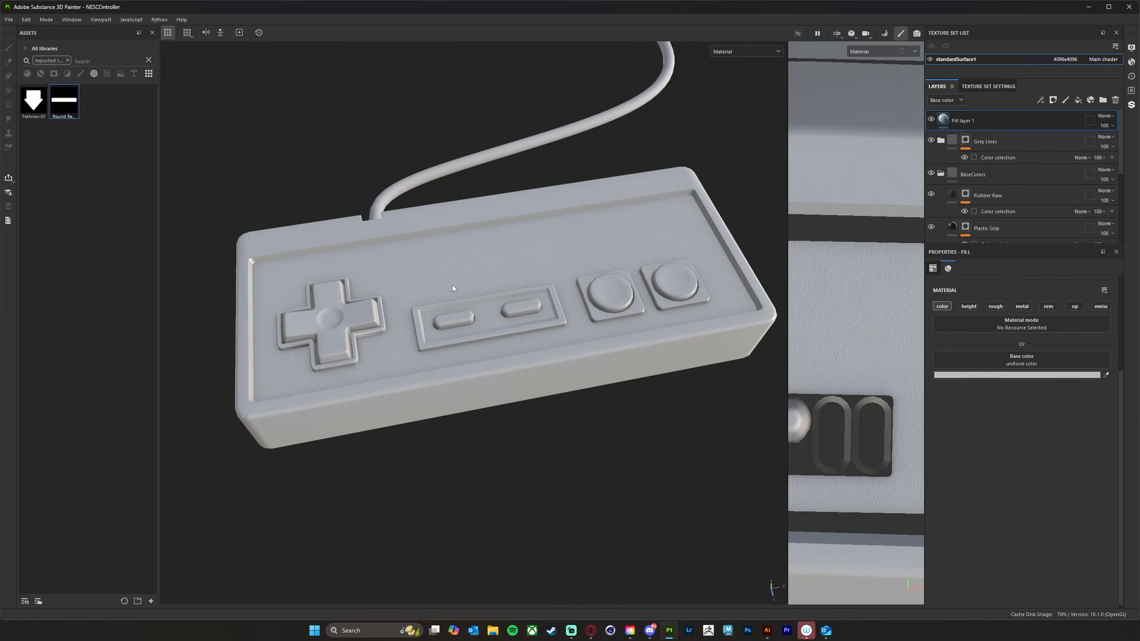
- Set the new fill layer's base color to dark red 840A0A and check it on the model
{"action": "left_click", "coordinate": [1008, 376]}
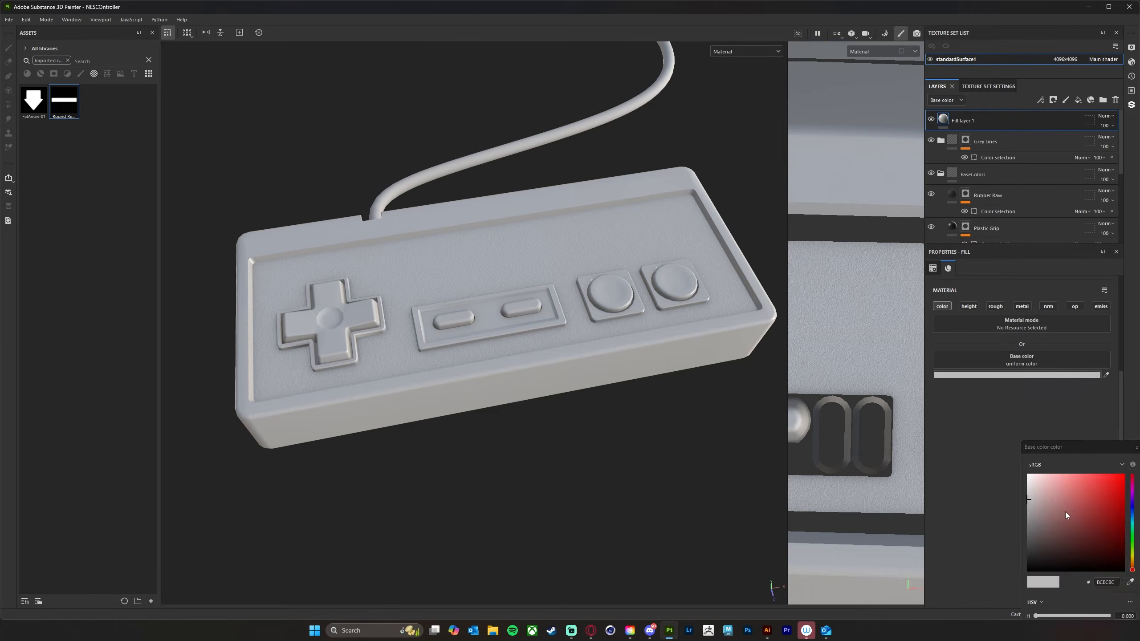
{"action": "left_click", "coordinate": [1113, 515]}
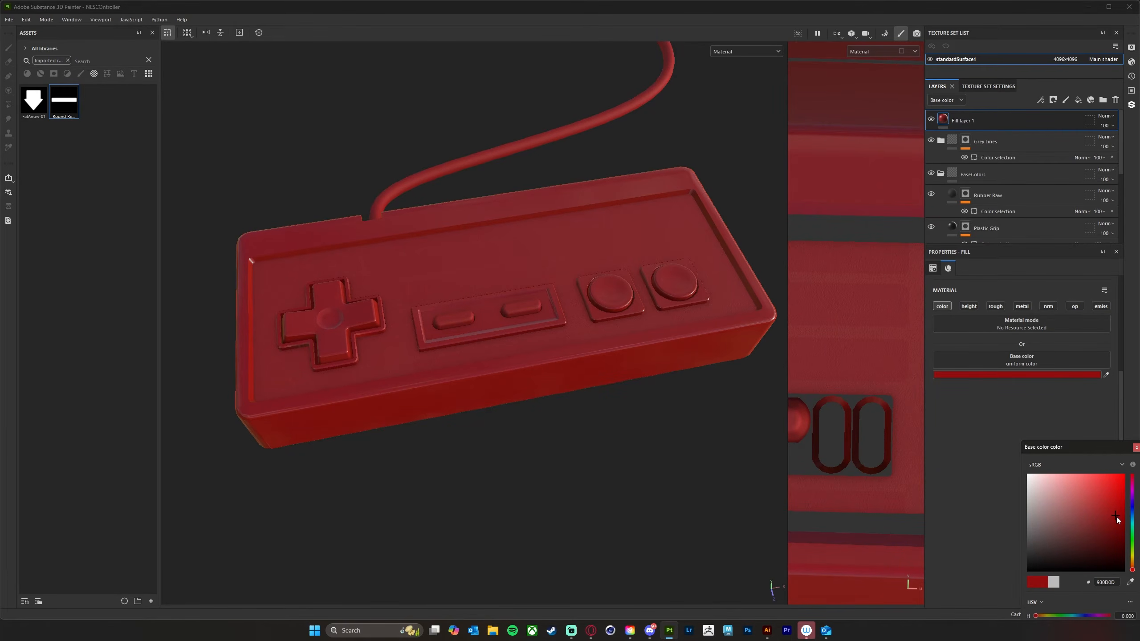
{"action": "left_click_drag", "start_coordinate": [1116, 517], "coordinate": [1119, 523]}
{"action": "left_click_drag", "start_coordinate": [622, 441], "coordinate": [814, 326], "text": "alt"}
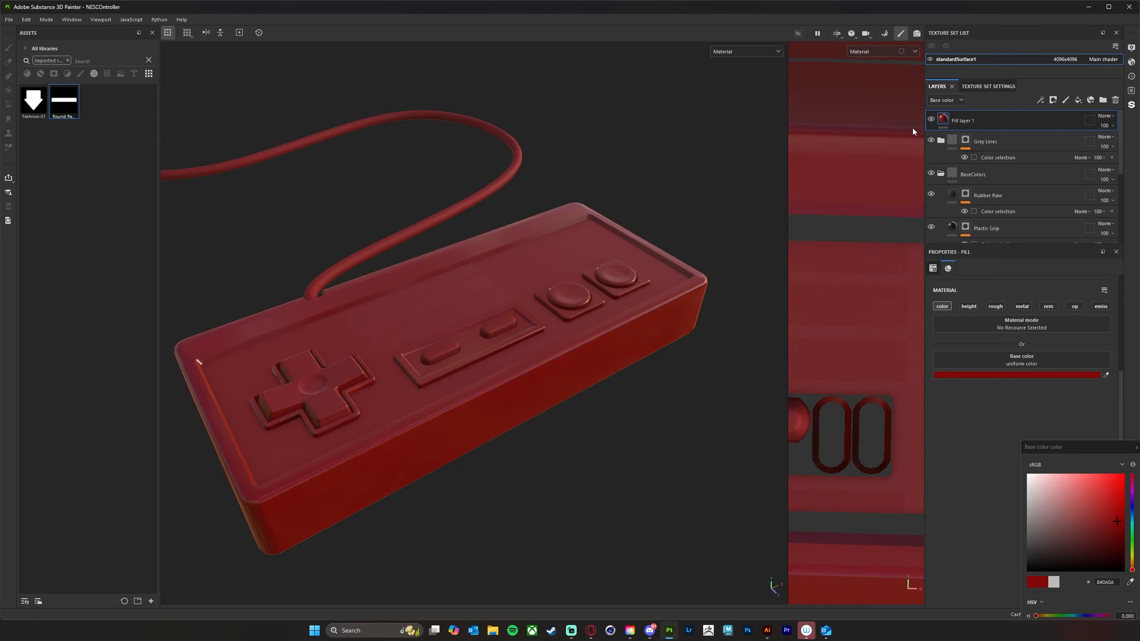
{"action": "left_click_drag", "start_coordinate": [424, 193], "coordinate": [333, 196], "text": "alt"}
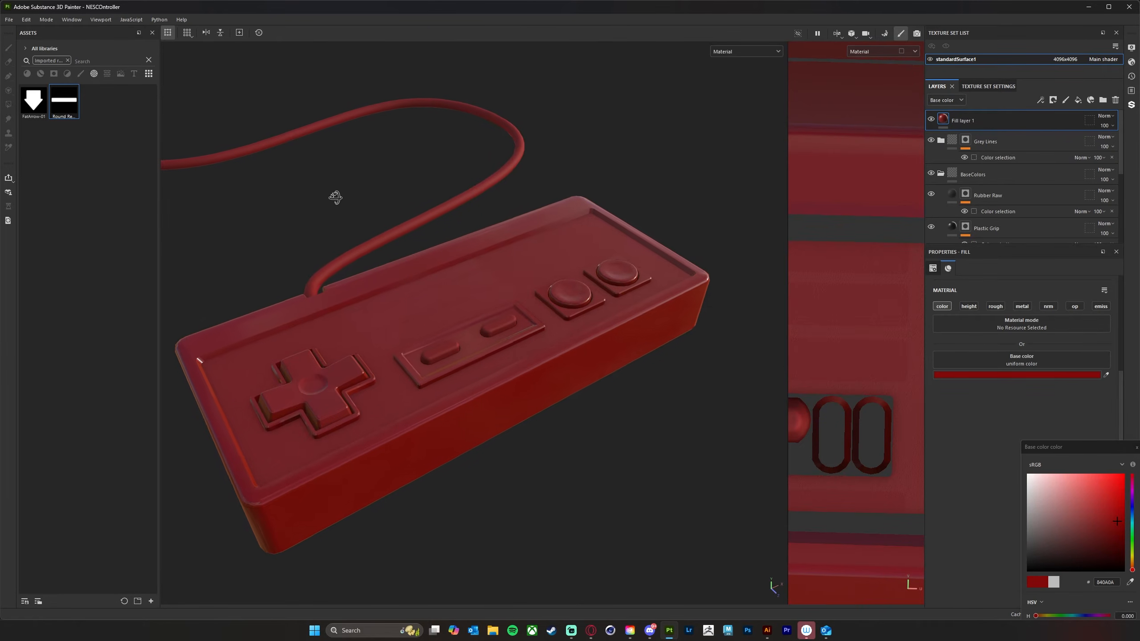
- Search all asset libraries for "type" and widen the second viewport showing the controller's face
{"action": "left_click", "coordinate": [68, 60]}
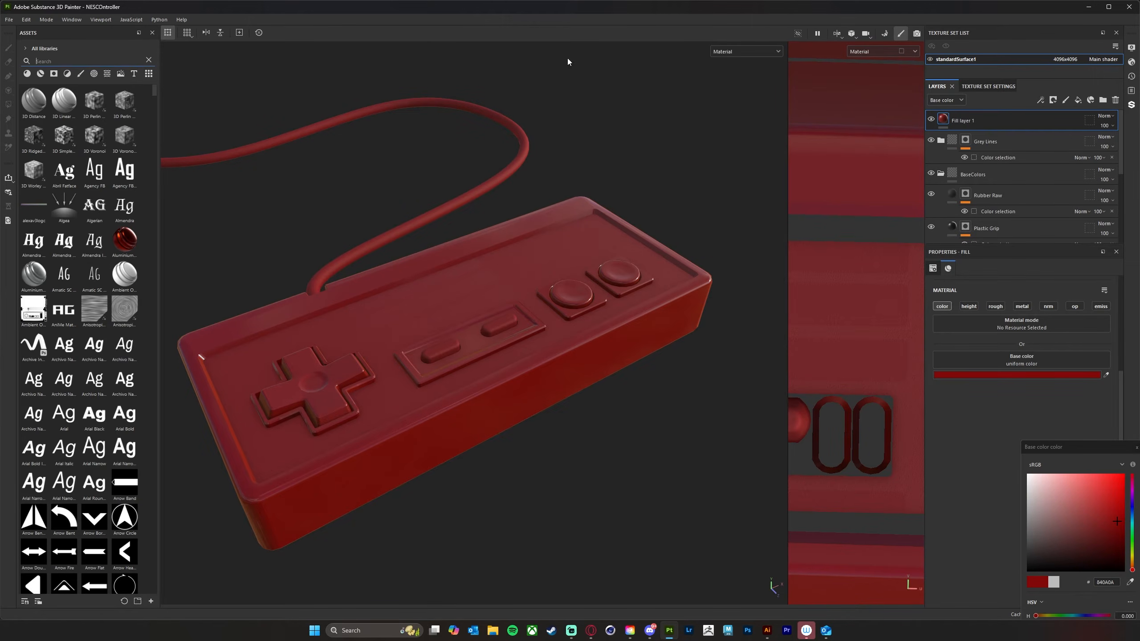
{"action": "type", "text": "type"}
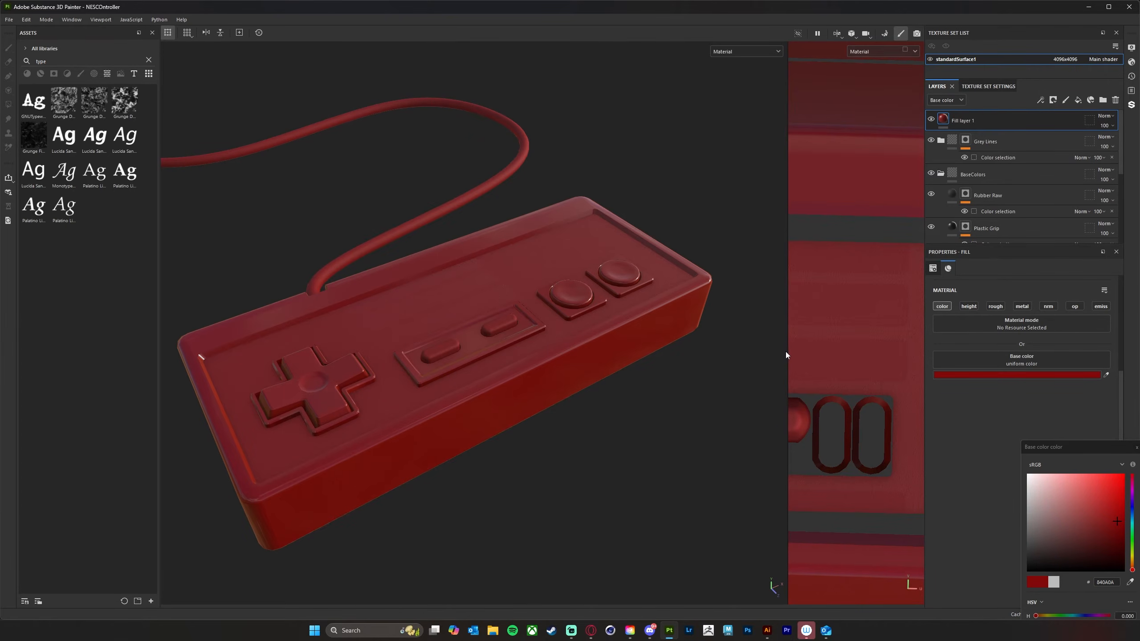
{"action": "left_click_drag", "start_coordinate": [794, 345], "coordinate": [247, 334]}
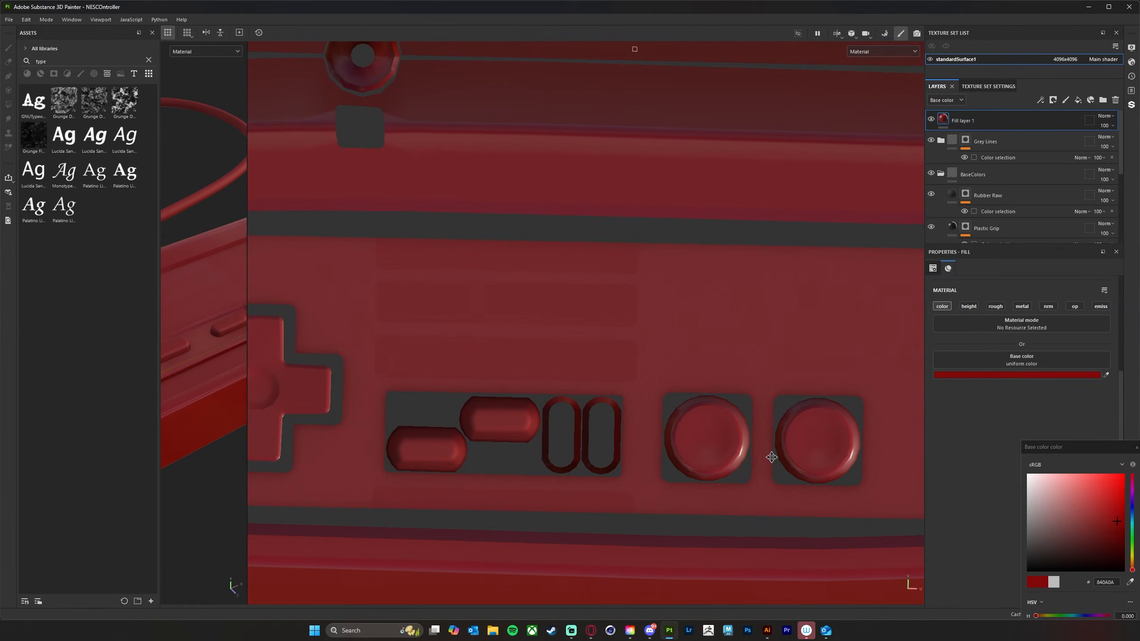
- Place the Lucida Sans Typewriter Bold font as a mask on the grey bar just above the Select and Start buttons
{"action": "middle_click_drag", "start_coordinate": [758, 461], "coordinate": [783, 438], "text": "alt"}
{"action": "scroll", "coordinate": [754, 438], "scroll_direction": "down", "scroll_amount": 2}
{"action": "left_click_drag", "start_coordinate": [719, 442], "coordinate": [686, 445], "text": "alt"}
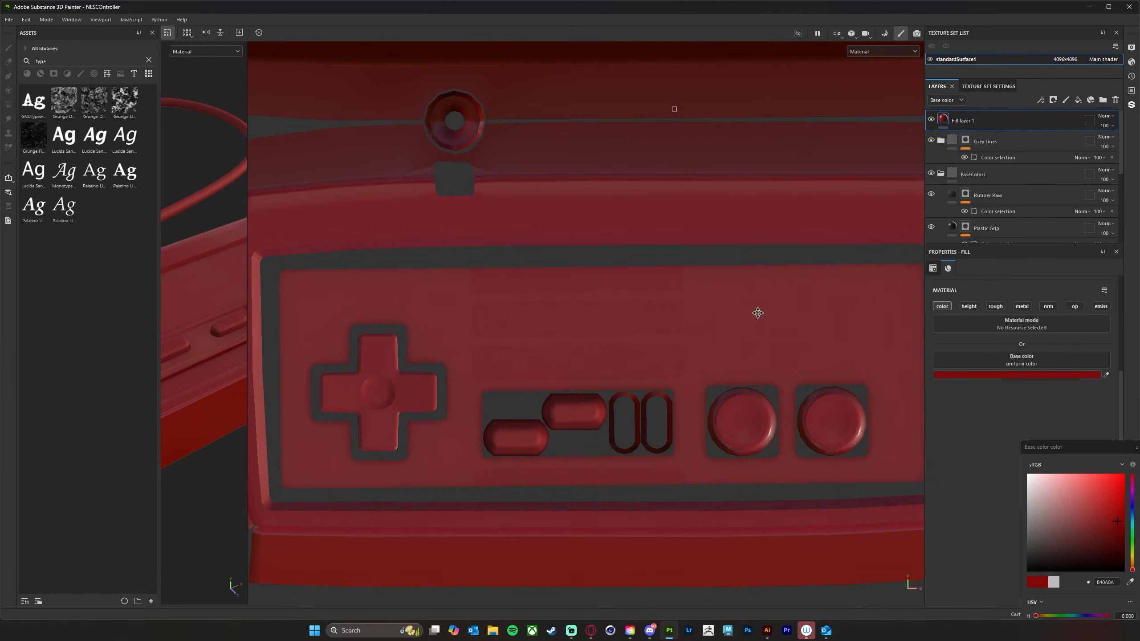
{"action": "left_click_drag", "start_coordinate": [667, 331], "coordinate": [675, 326], "text": "alt"}
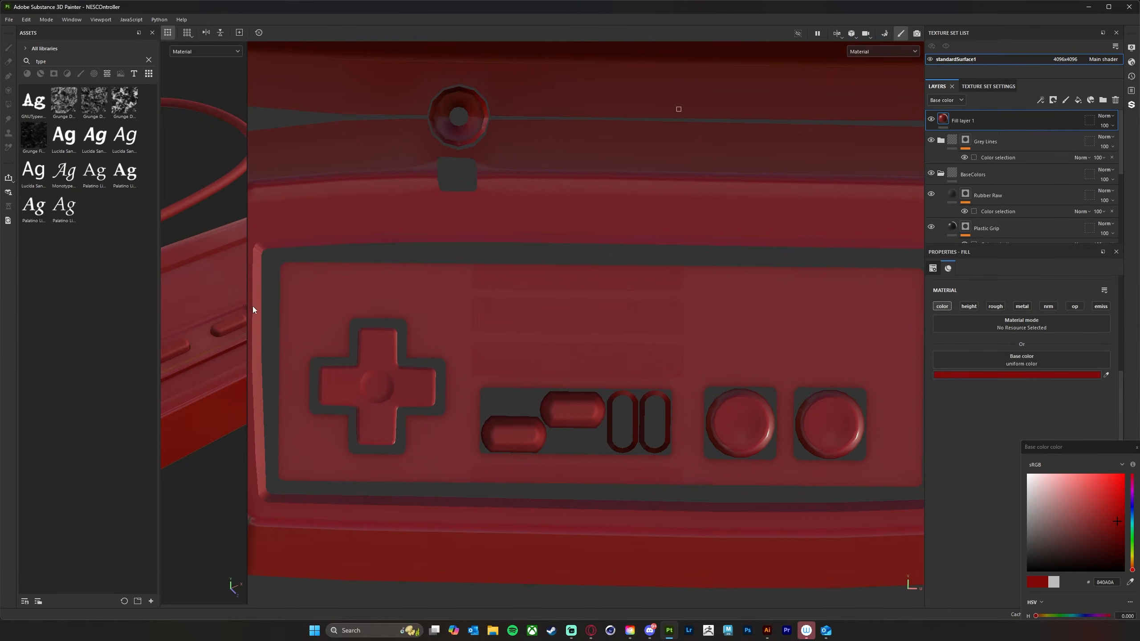
{"action": "left_click_drag", "start_coordinate": [64, 135], "coordinate": [577, 355]}
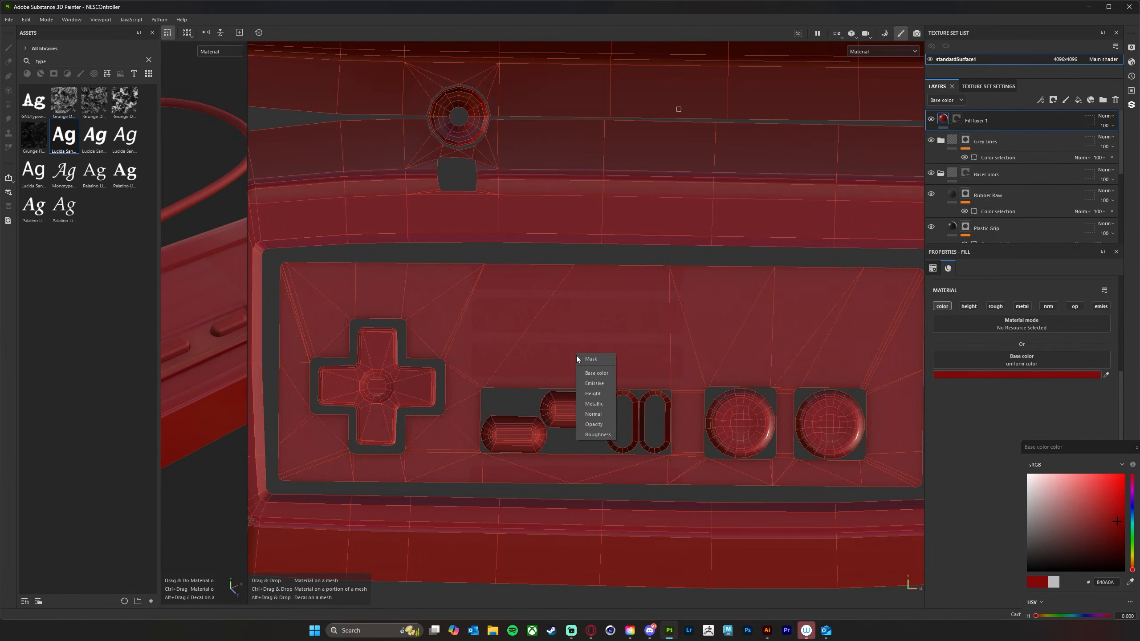
{"action": "left_click", "coordinate": [600, 359]}
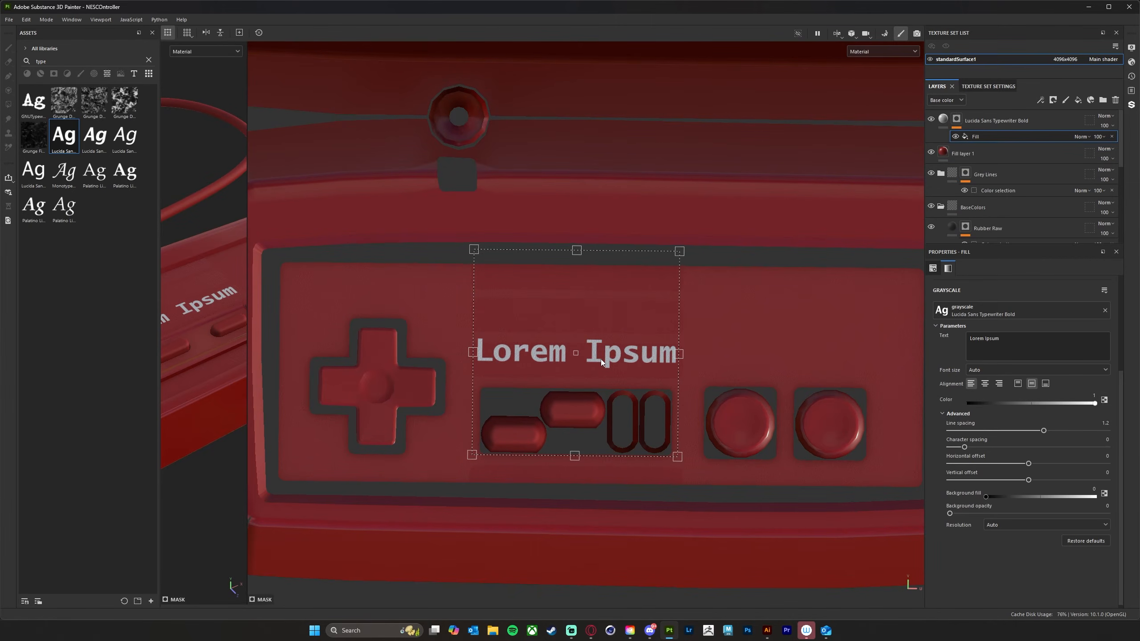
- Delete the dark red Fill layer 1 and select the Lucida Sans Typewriter Bold layer's material
{"action": "left_click", "coordinate": [1014, 154]}
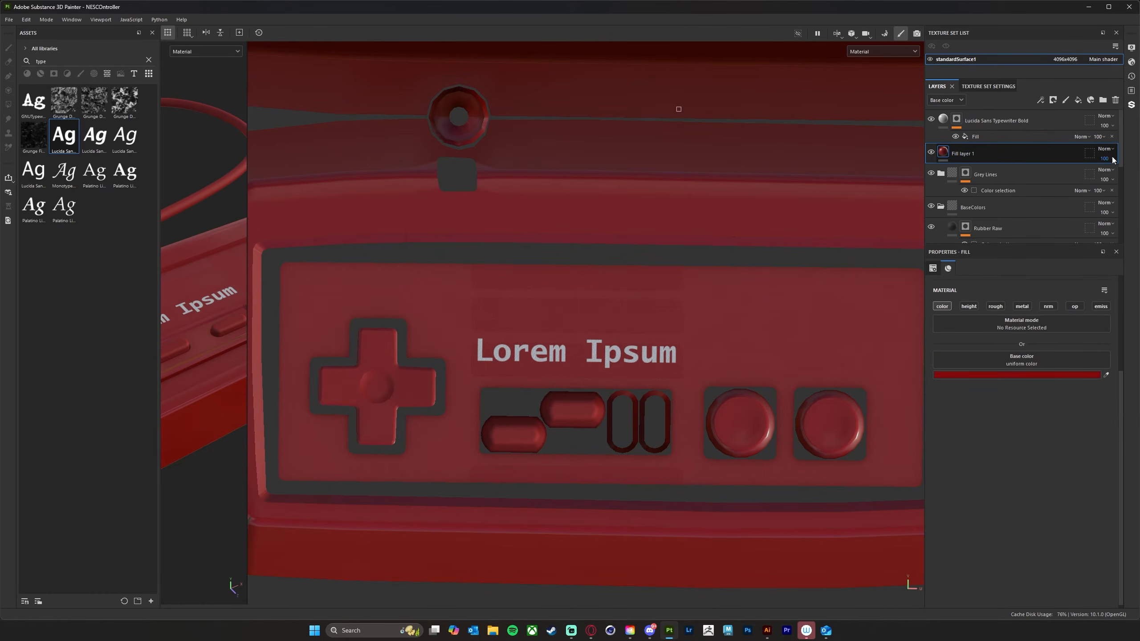
{"action": "left_click", "coordinate": [1116, 100]}
{"action": "left_click", "coordinate": [943, 119]}
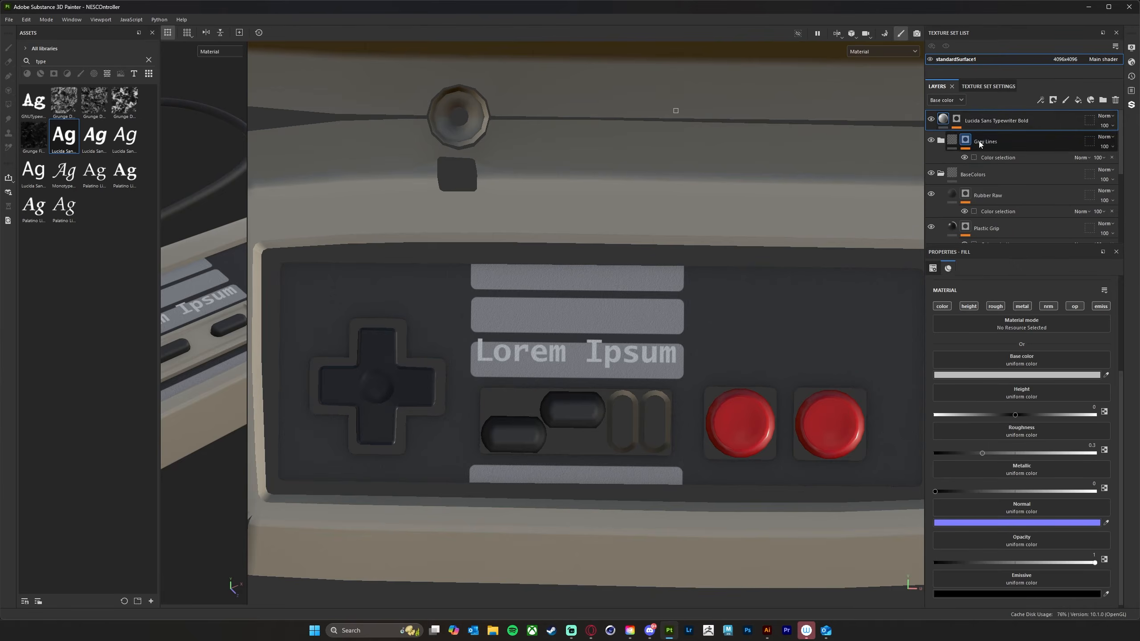
- Keep only the color channel on the text layer and set its base color to dark red 9E0A0A
{"action": "left_click", "coordinate": [1101, 306]}
{"action": "left_click", "coordinate": [1075, 307]}
{"action": "left_click", "coordinate": [1051, 306]}
{"action": "left_click", "coordinate": [1023, 306]}
{"action": "left_click", "coordinate": [996, 307]}
{"action": "left_click", "coordinate": [969, 307]}
{"action": "left_click", "coordinate": [1016, 375]}
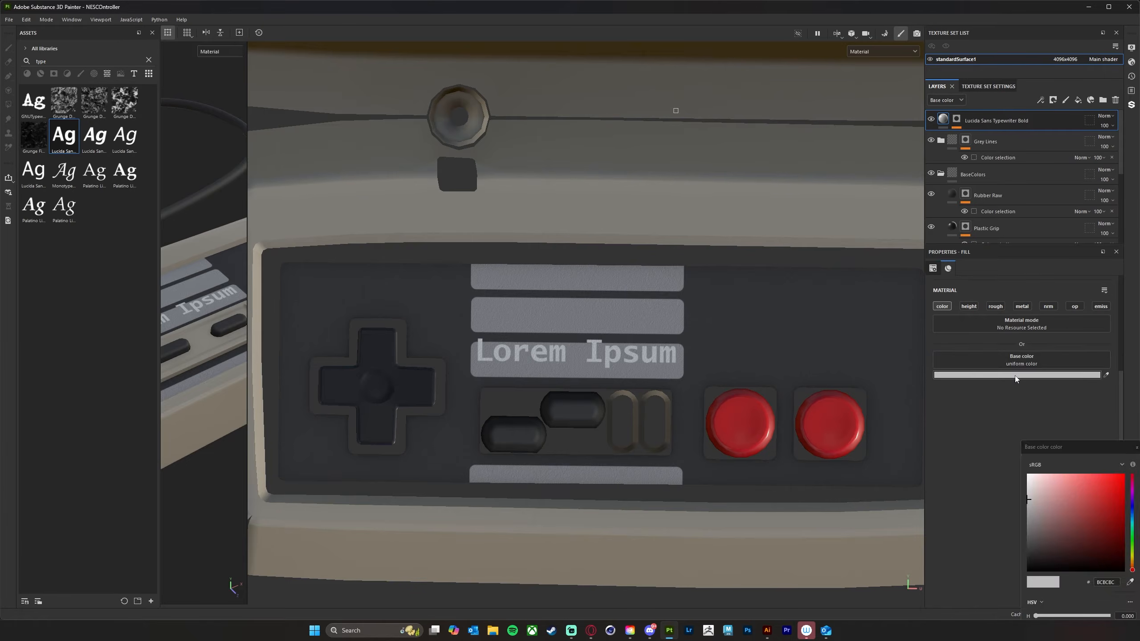
{"action": "mouse_move", "coordinate": [1111, 514]}
{"action": "left_mouse_down"}
{"action": "mouse_move", "coordinate": [1117, 498]}
{"action": "mouse_move", "coordinate": [1119, 515]}
{"action": "left_mouse_up"}
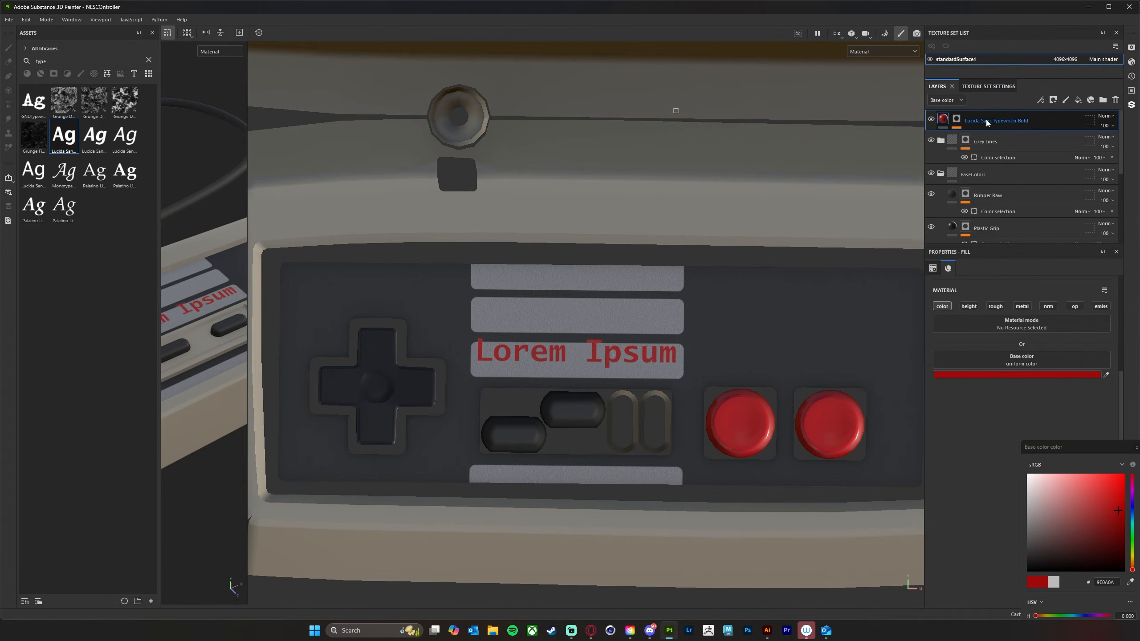
- Replace the mask text with SELECT and START separated by spaces, and shift it slightly down to centre it on the grey bar
{"action": "left_click", "coordinate": [958, 119]}
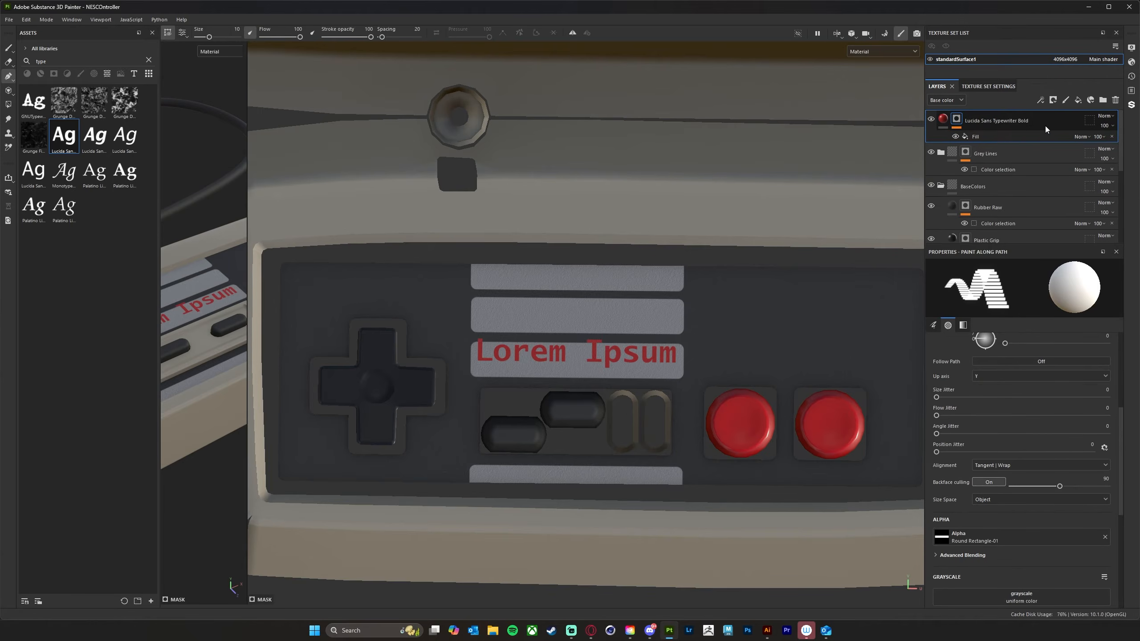
{"action": "left_click", "coordinate": [988, 137]}
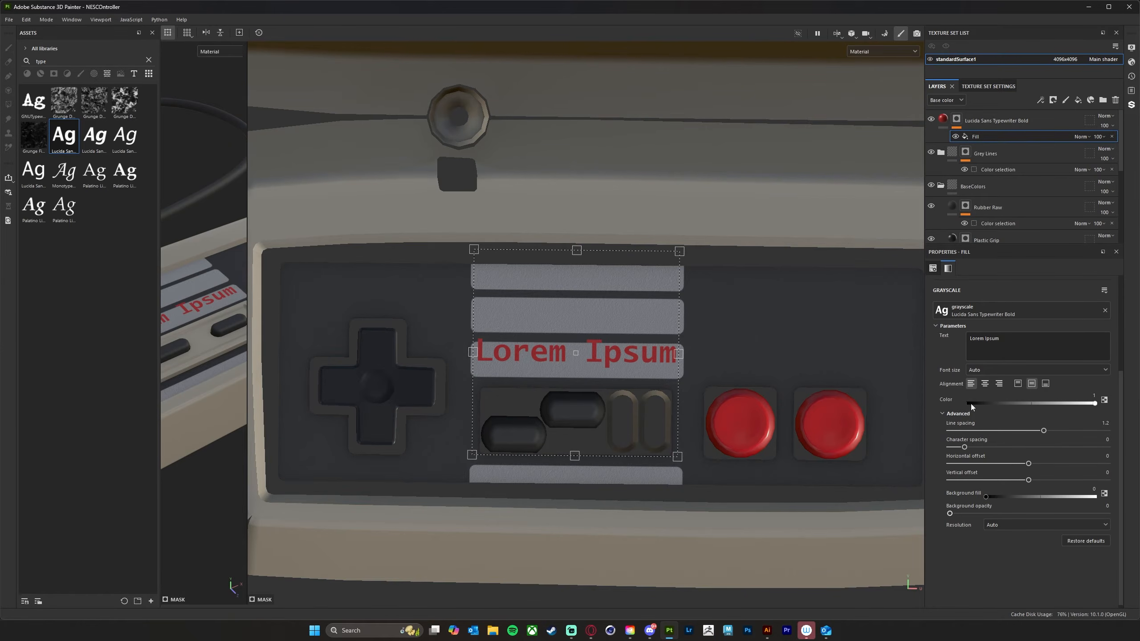
{"action": "left_click_drag", "start_coordinate": [1009, 339], "coordinate": [915, 335]}
{"action": "key", "text": "shift"}
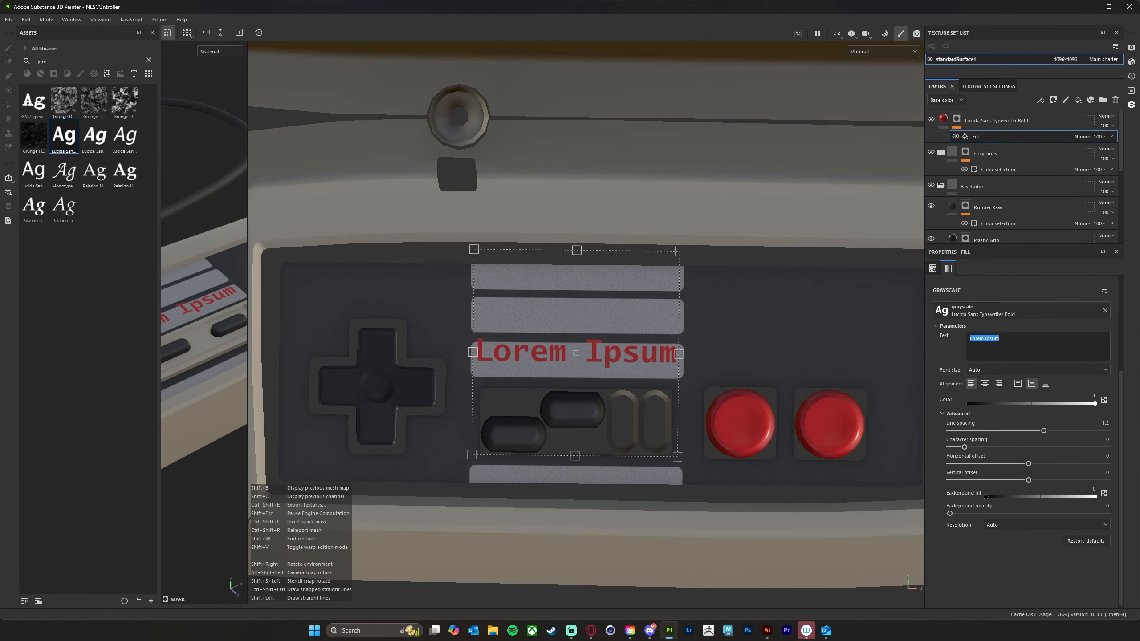
{"action": "type", "text": "SE"}
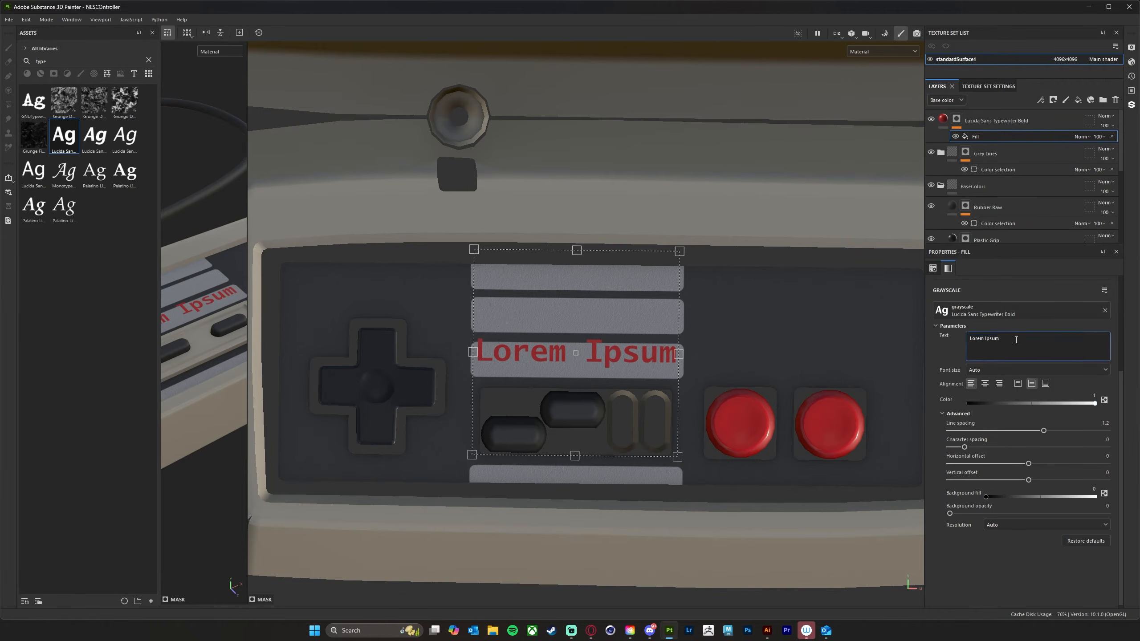
{"action": "type", "text": "LE"}
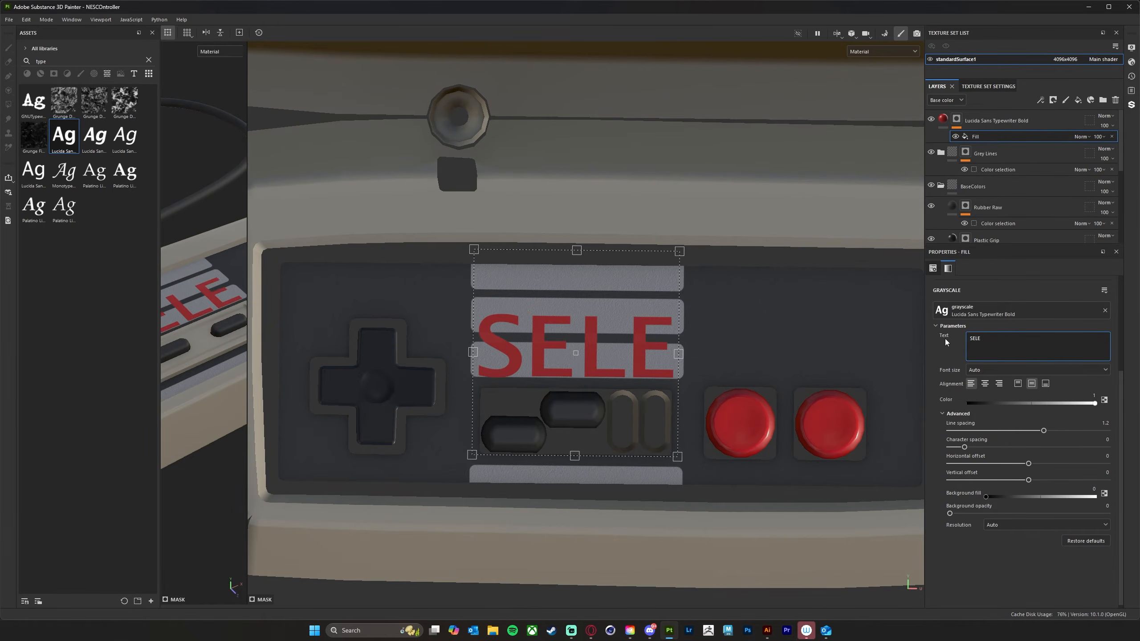
{"action": "type", "text": "CT"}
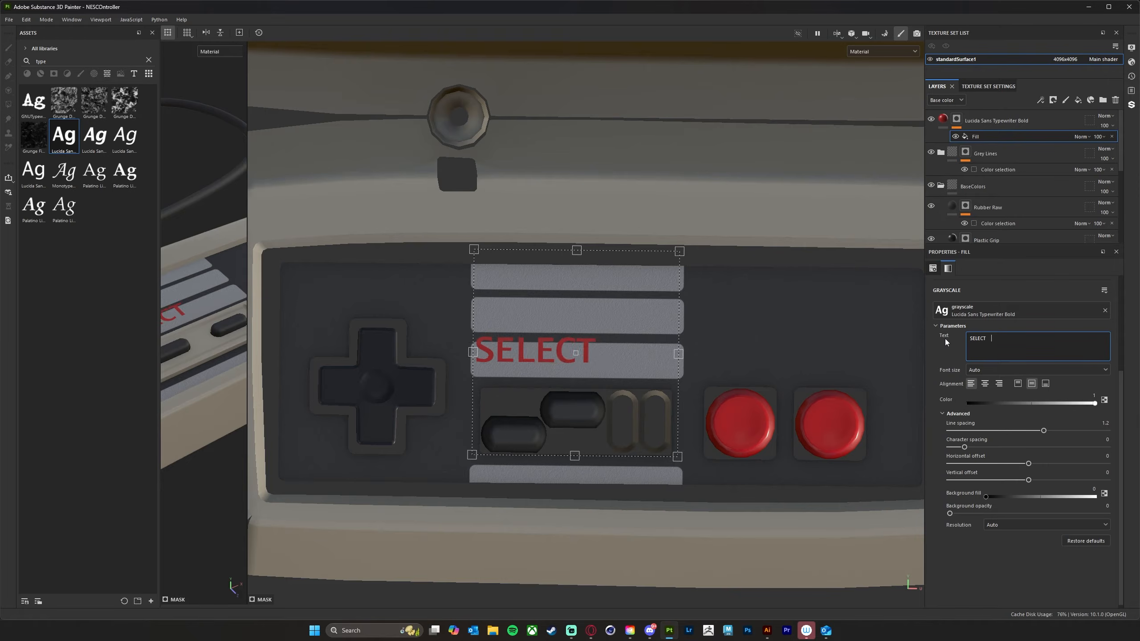
{"action": "type", "text": "    START"}
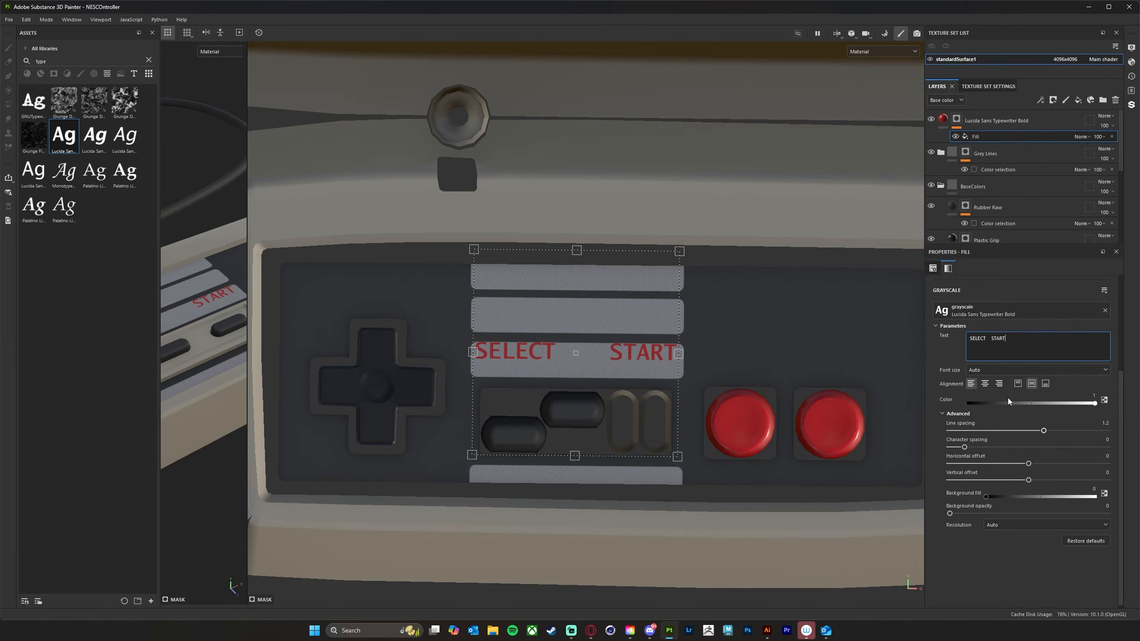
{"action": "left_click_drag", "start_coordinate": [652, 355], "coordinate": [651, 364]}
{"action": "left_click_drag", "start_coordinate": [652, 364], "coordinate": [651, 364]}
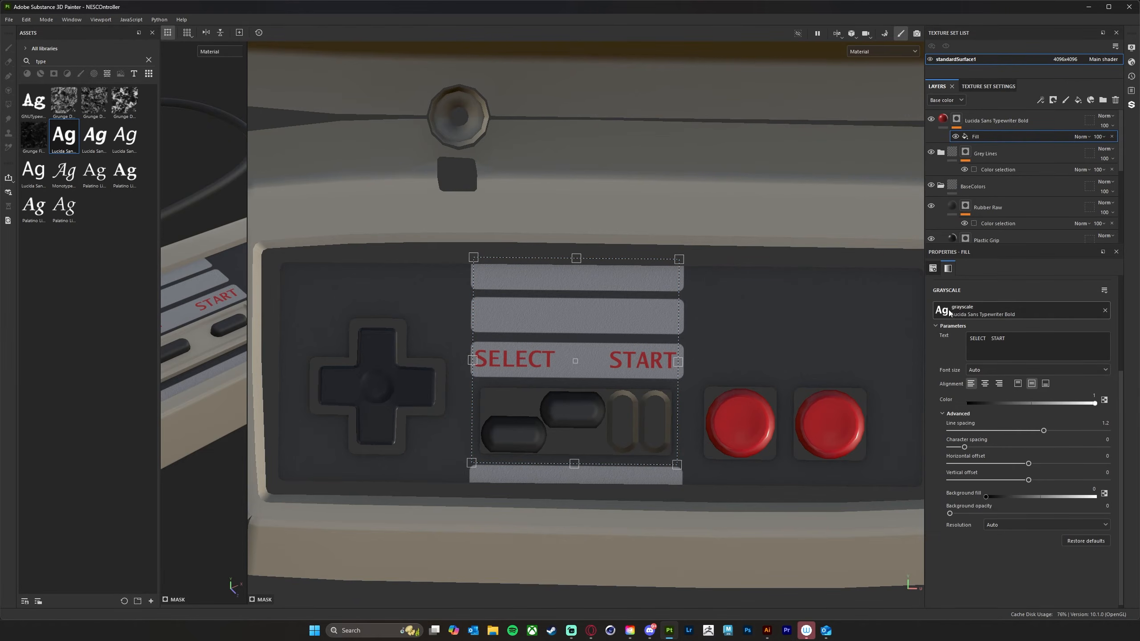
- Try the AniMe Matrix - MB_EN font on the SELECT START text
{"action": "left_click", "coordinate": [1041, 315]}
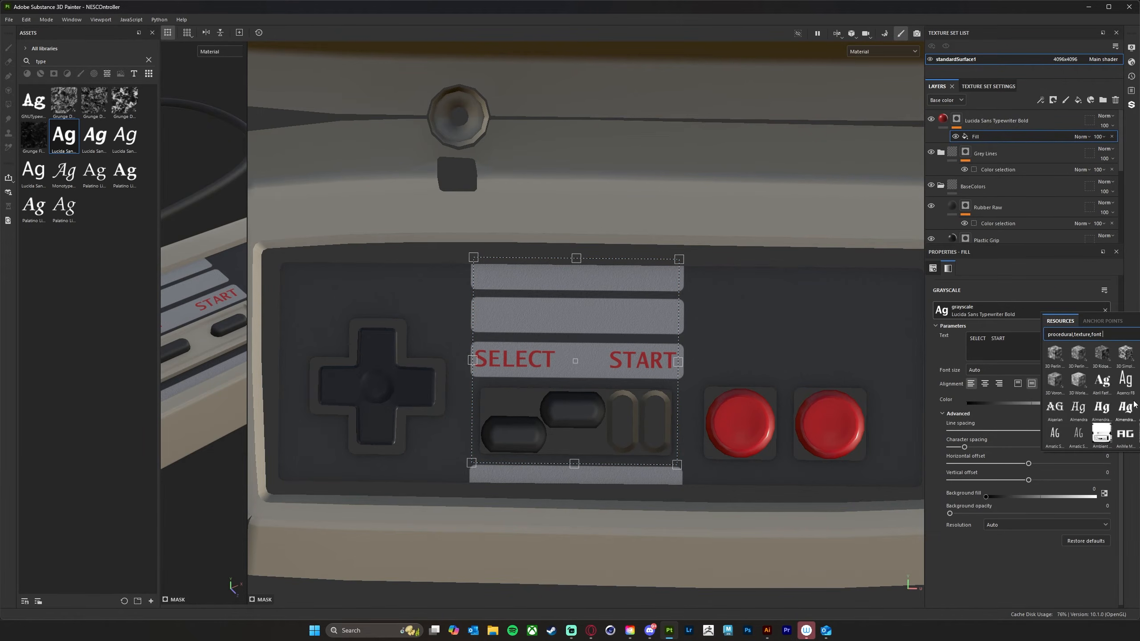
{"action": "left_click", "coordinate": [1125, 435]}
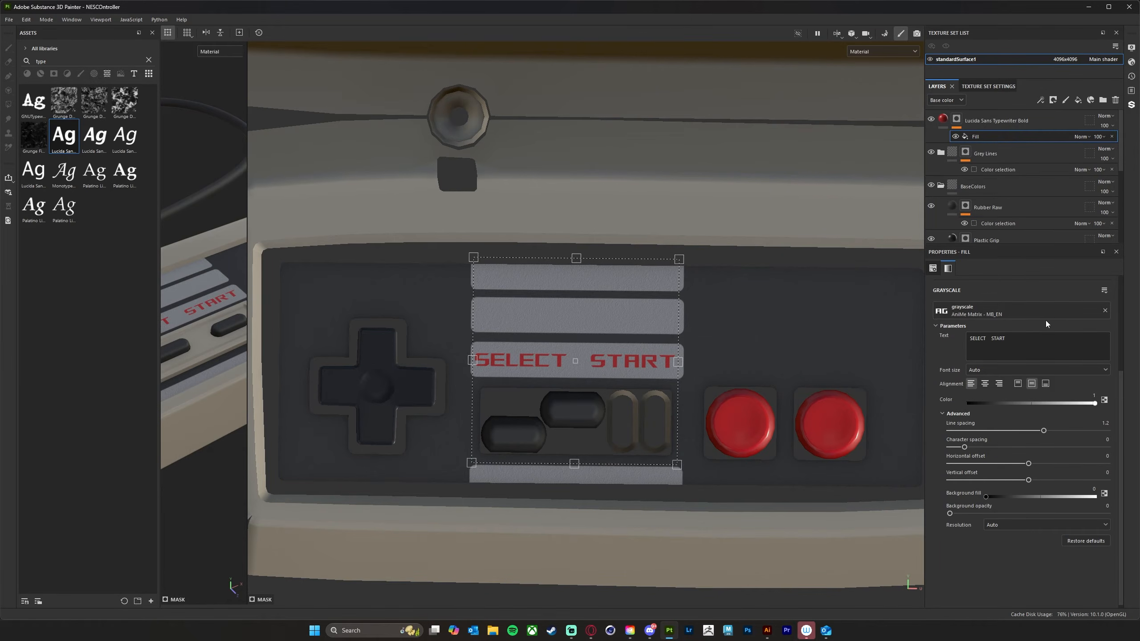
- Browse the font resources and change the SELECT START text's font to Ebrima Bold
{"action": "left_click", "coordinate": [1072, 314]}
{"action": "scroll", "coordinate": [1119, 398], "scroll_direction": "down", "scroll_amount": 5}
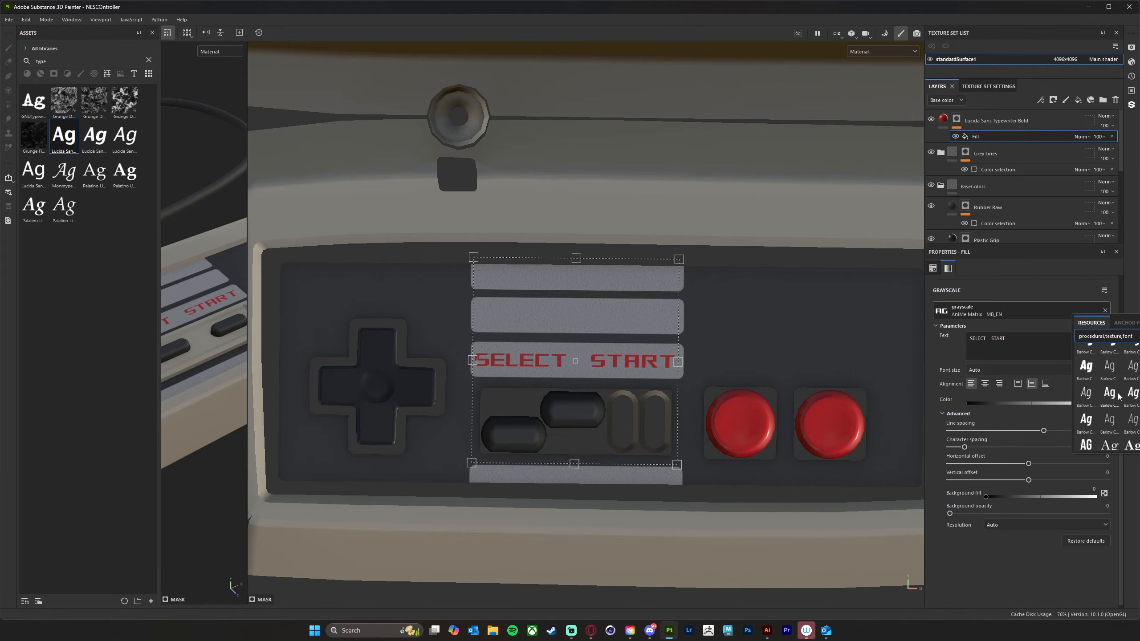
{"action": "scroll", "coordinate": [1119, 395], "scroll_direction": "down", "scroll_amount": 5}
{"action": "mouse_move", "coordinate": [1118, 398]}
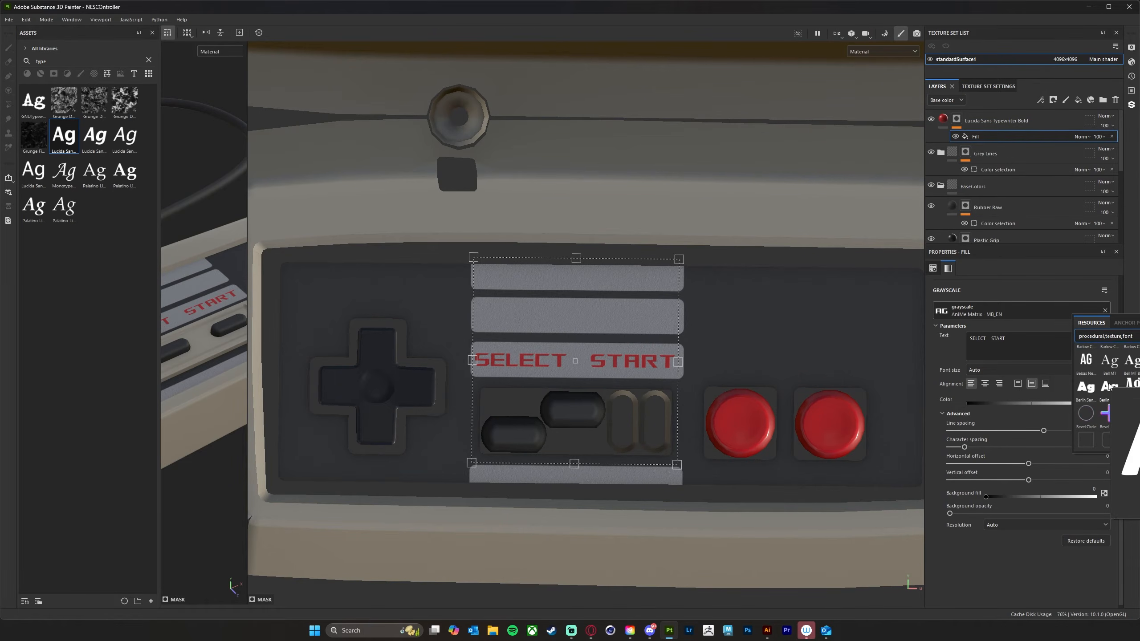
{"action": "scroll", "coordinate": [1119, 398], "scroll_direction": "down", "scroll_amount": 3}
{"action": "scroll", "coordinate": [1107, 395], "scroll_direction": "down", "scroll_amount": 3}
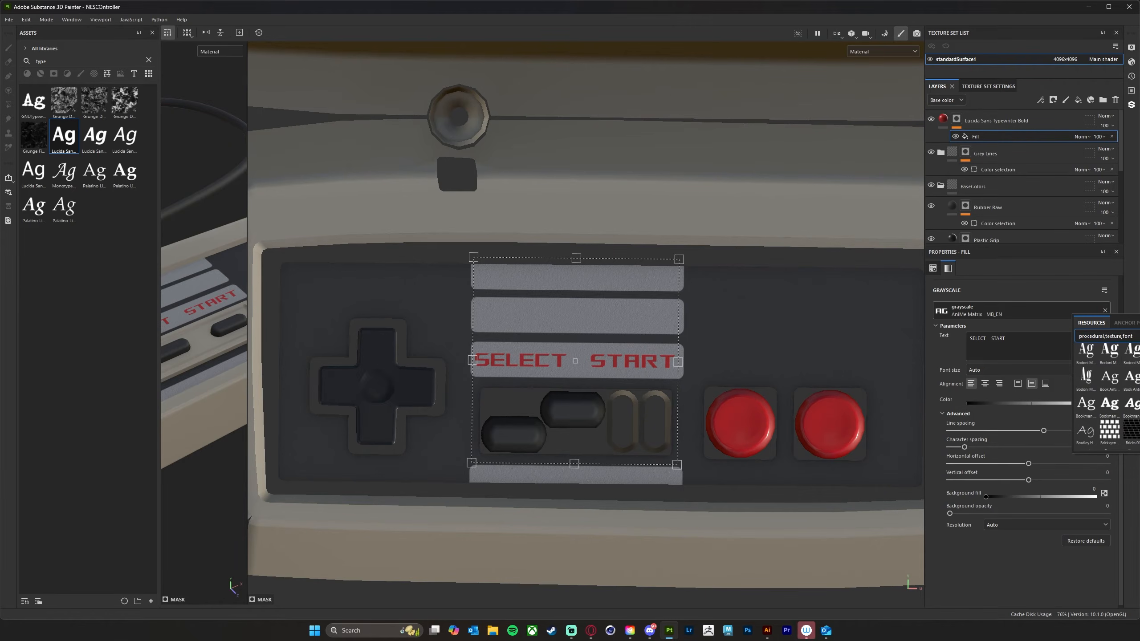
{"action": "scroll", "coordinate": [1107, 395], "scroll_direction": "down", "scroll_amount": 3}
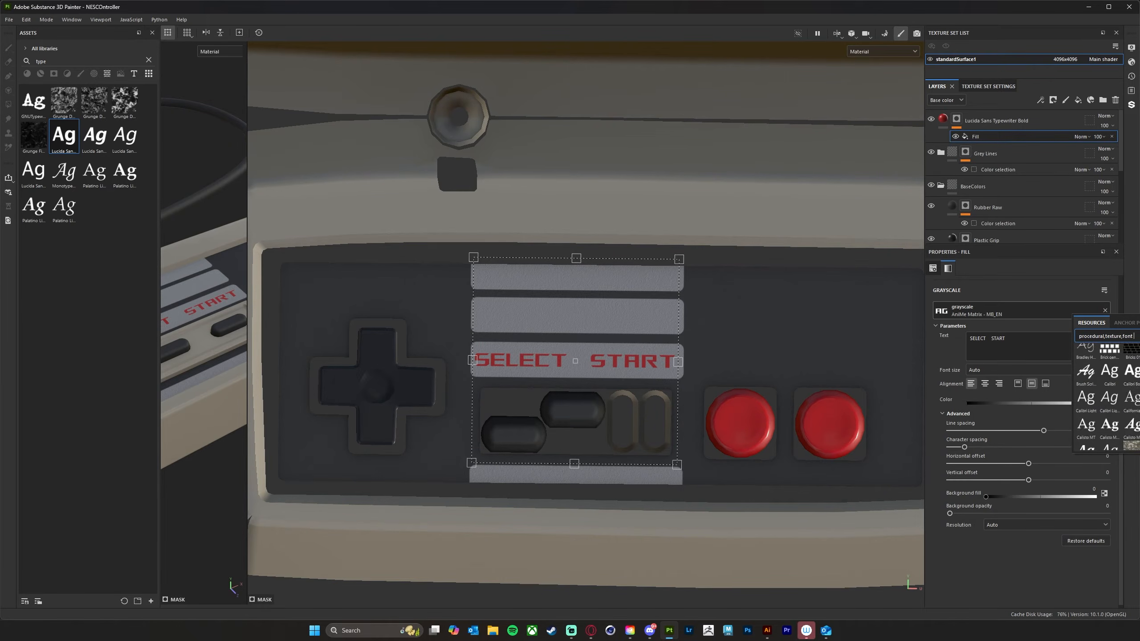
{"action": "scroll", "coordinate": [1107, 396], "scroll_direction": "down", "scroll_amount": 5}
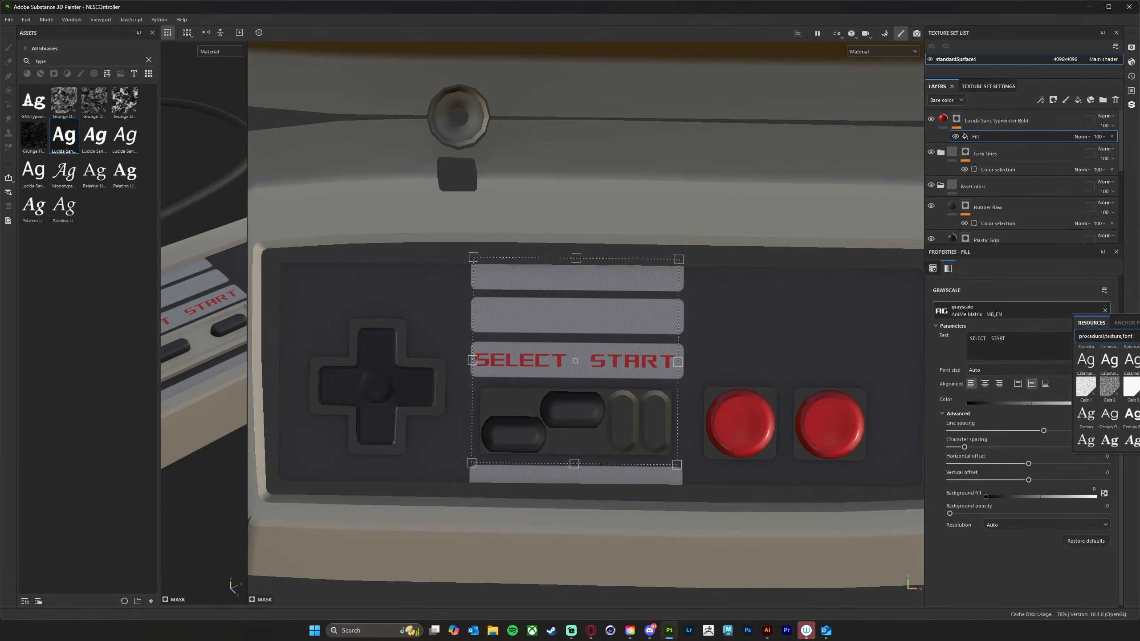
{"action": "scroll", "coordinate": [1107, 395], "scroll_direction": "down", "scroll_amount": 3}
{"action": "scroll", "coordinate": [1107, 396], "scroll_direction": "down", "scroll_amount": 3}
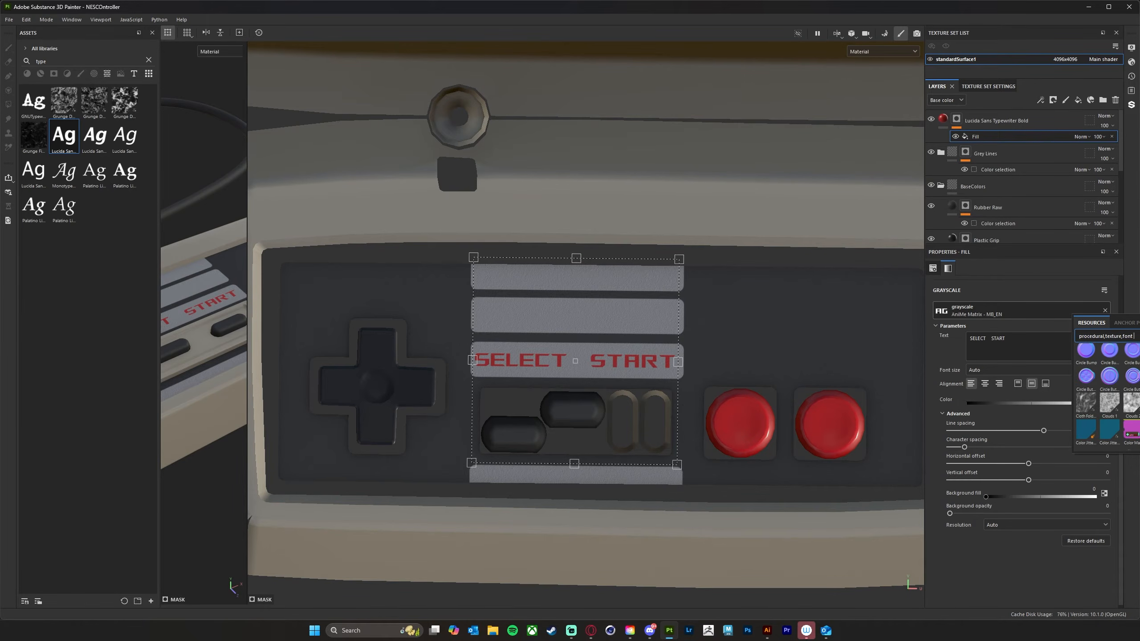
{"action": "scroll", "coordinate": [1107, 395], "scroll_direction": "down", "scroll_amount": 3}
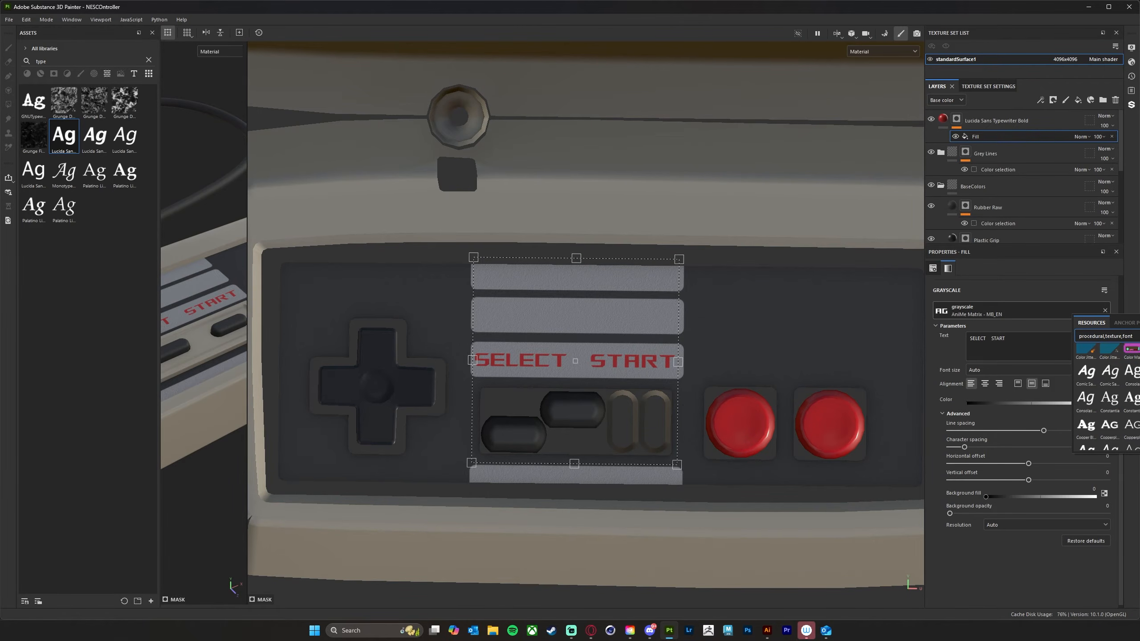
{"action": "scroll", "coordinate": [1107, 395], "scroll_direction": "down", "scroll_amount": 3}
{"action": "scroll", "coordinate": [1107, 395], "scroll_direction": "up", "scroll_amount": 3}
{"action": "scroll", "coordinate": [1127, 403], "scroll_direction": "down", "scroll_amount": 2}
{"action": "scroll", "coordinate": [1133, 403], "scroll_direction": "down", "scroll_amount": 4}
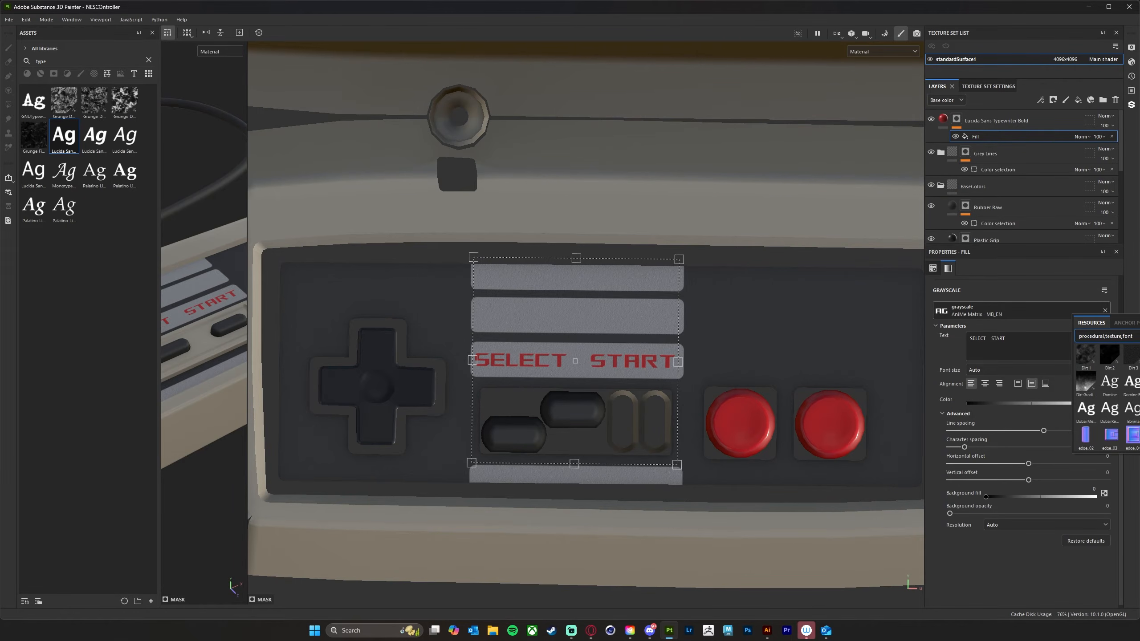
{"action": "left_click", "coordinate": [1133, 407]}
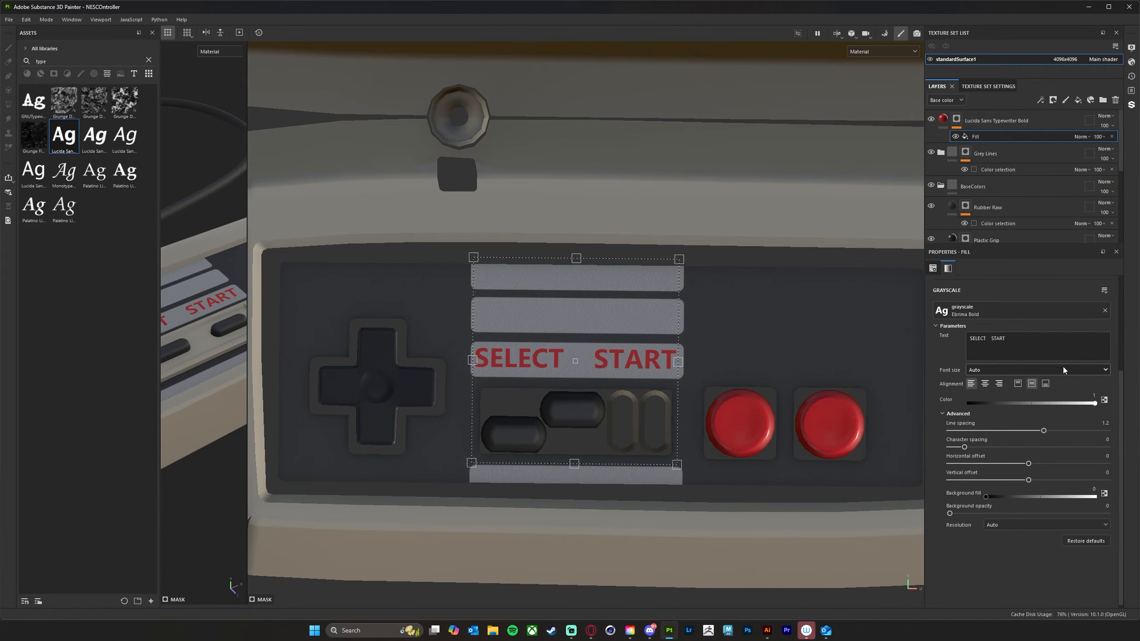
- Browse the font resources and try Malgun Gothic Semilight on the SELECT START text
{"action": "left_click", "coordinate": [1043, 315]}
{"action": "scroll", "coordinate": [1105, 382], "scroll_direction": "down", "scroll_amount": 10}
{"action": "scroll", "coordinate": [1103, 381], "scroll_direction": "down", "scroll_amount": 8}
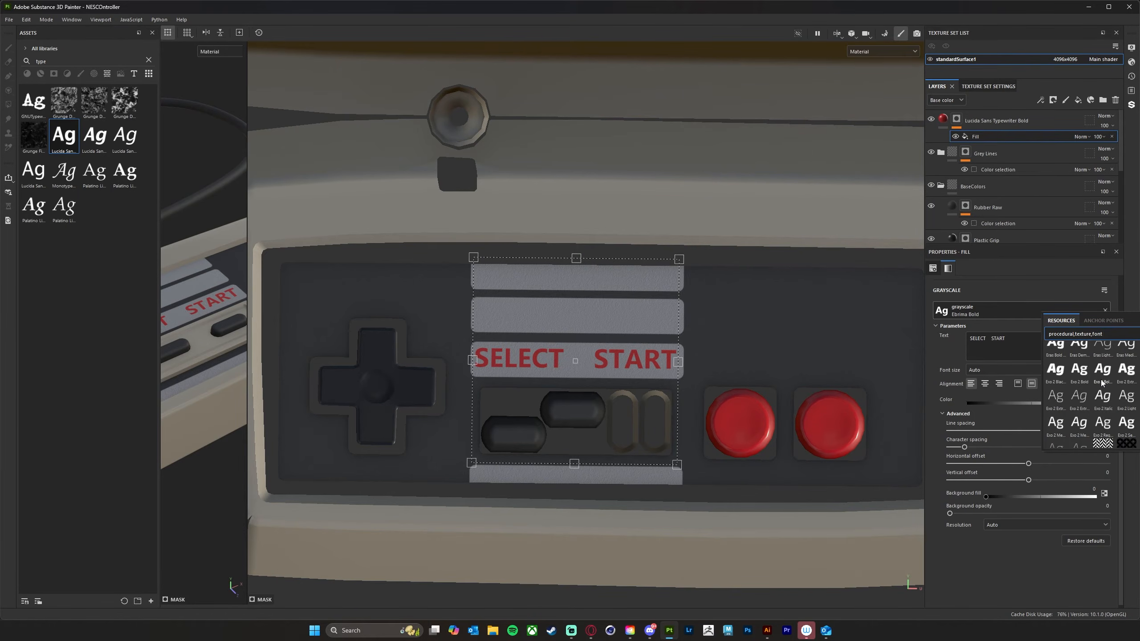
{"action": "scroll", "coordinate": [1102, 382], "scroll_direction": "down", "scroll_amount": 8}
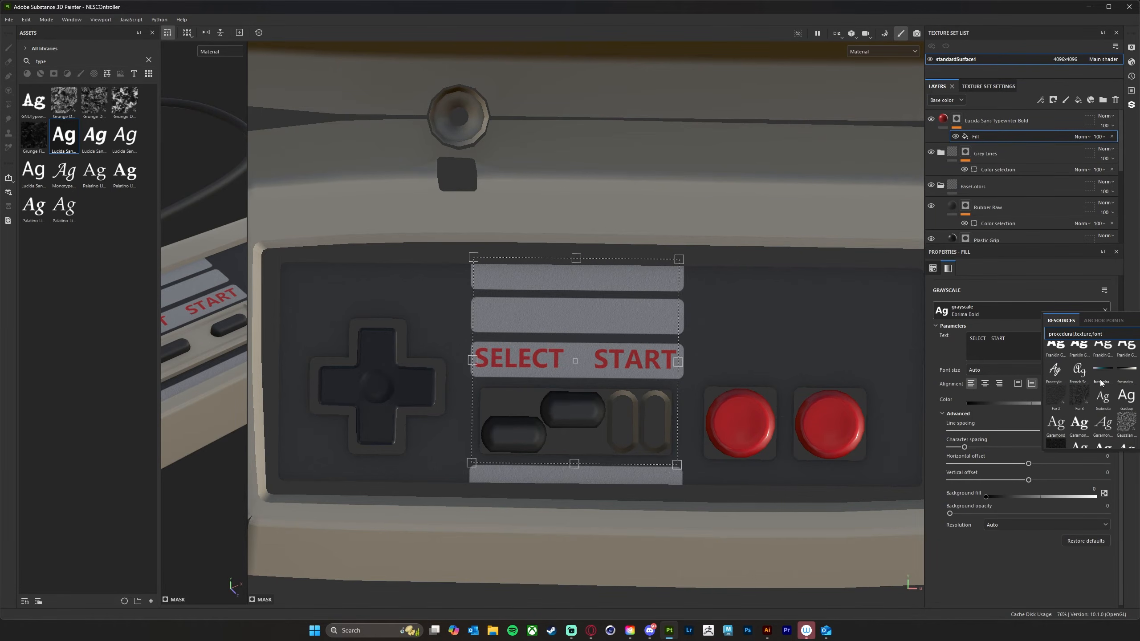
{"action": "scroll", "coordinate": [1101, 381], "scroll_direction": "down", "scroll_amount": 5}
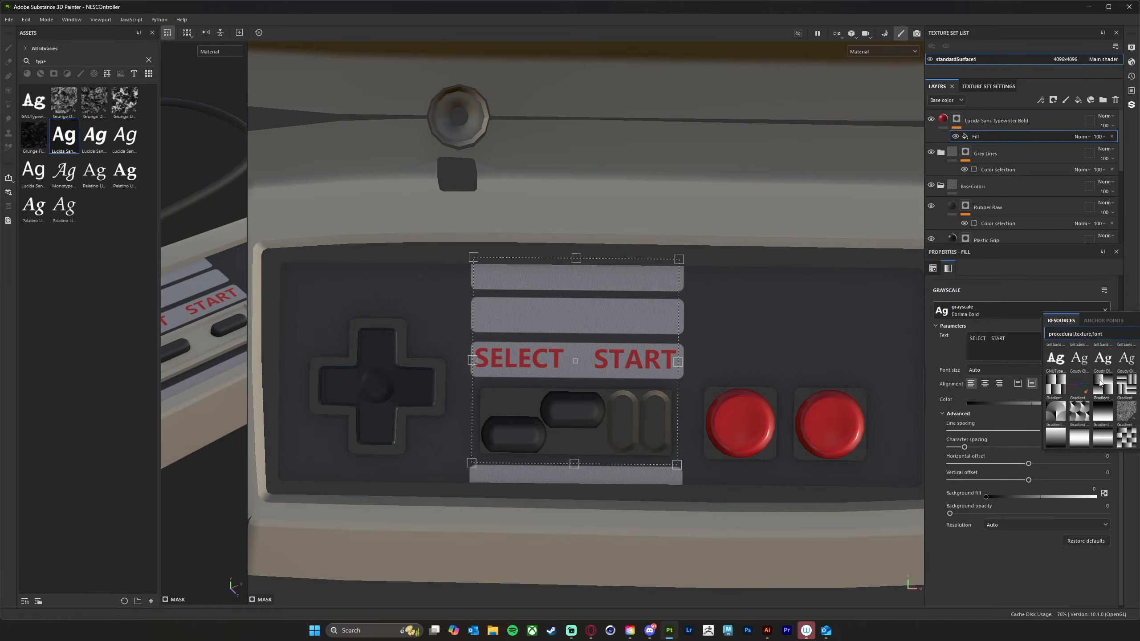
{"action": "scroll", "coordinate": [1101, 381], "scroll_direction": "down", "scroll_amount": 8}
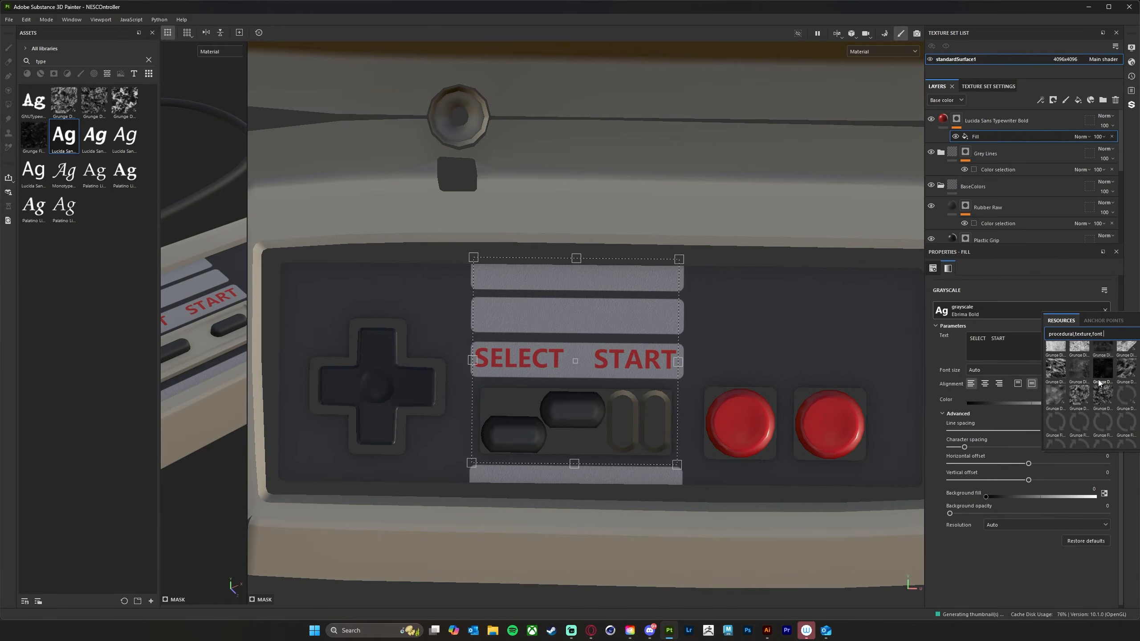
{"action": "scroll", "coordinate": [1098, 382], "scroll_direction": "down", "scroll_amount": 10}
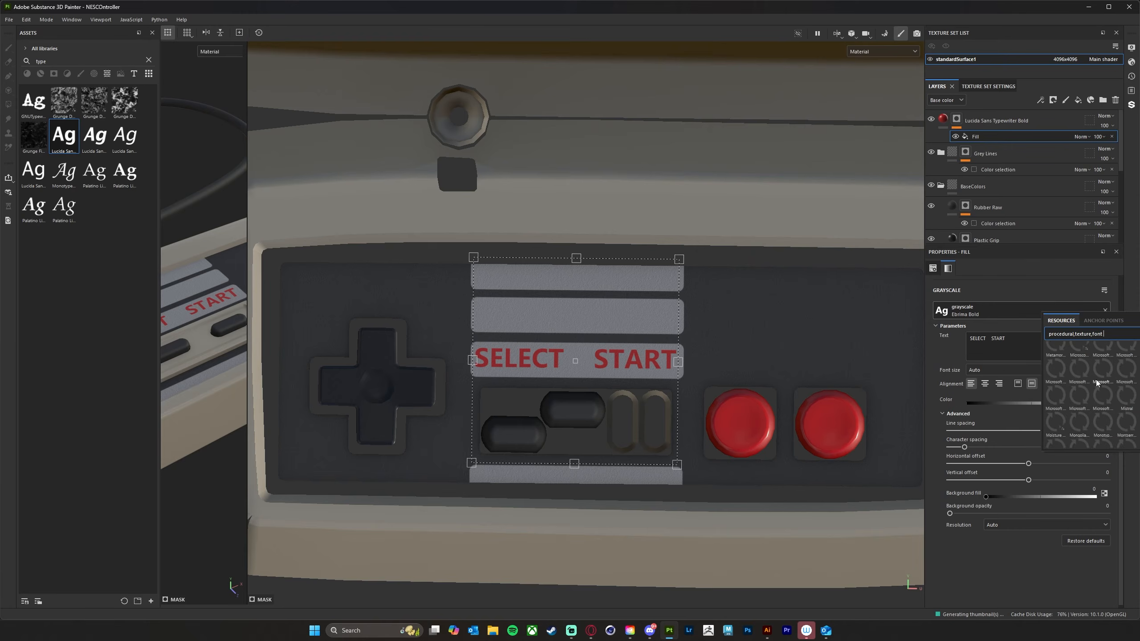
{"action": "scroll", "coordinate": [1094, 381], "scroll_direction": "up", "scroll_amount": 3}
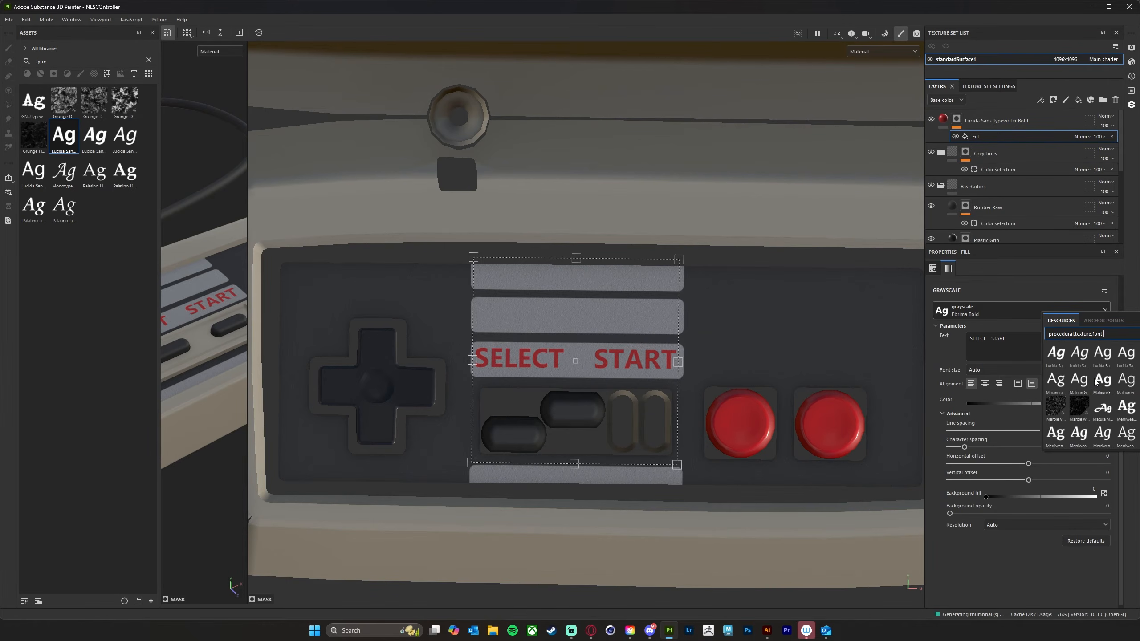
{"action": "scroll", "coordinate": [1094, 381], "scroll_direction": "up", "scroll_amount": 3}
{"action": "left_click", "coordinate": [1120, 380]}
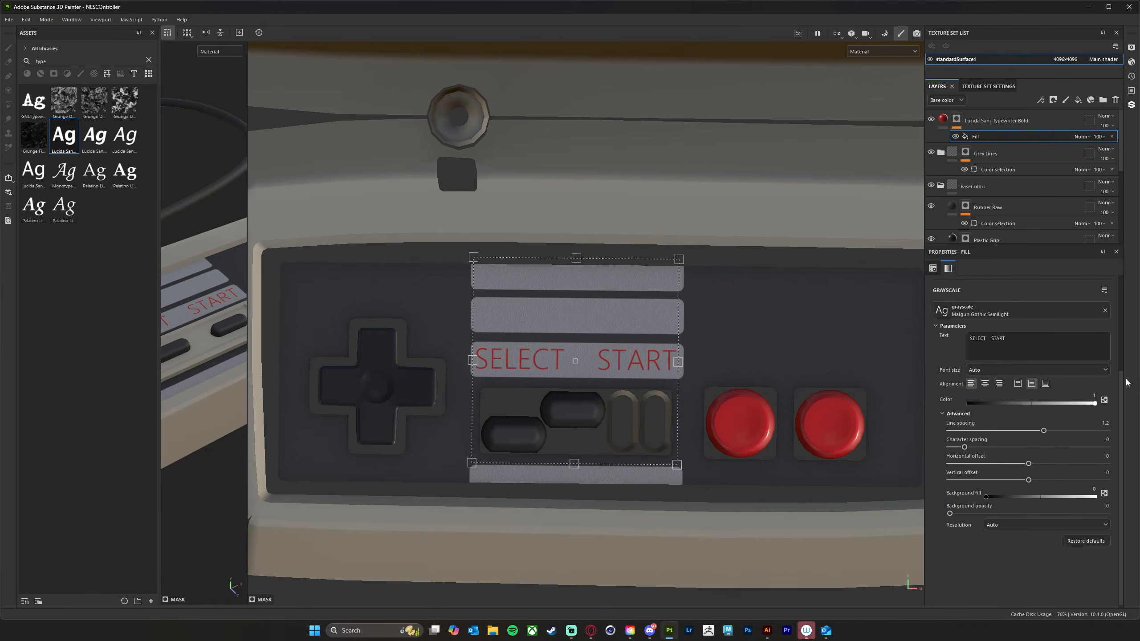
- Change the SELECT START text's font to AniMe Matrix - MB_EN
{"action": "left_click", "coordinate": [1105, 372]}
{"action": "left_click", "coordinate": [1098, 355]}
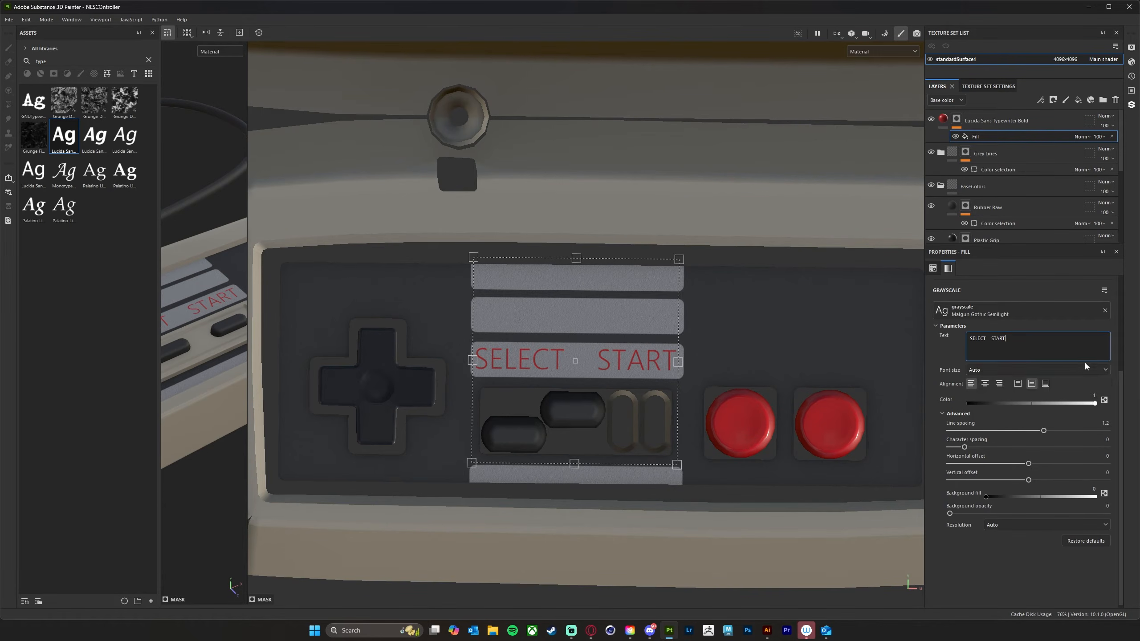
{"action": "left_click", "coordinate": [1088, 312]}
{"action": "left_click", "coordinate": [1138, 416]}
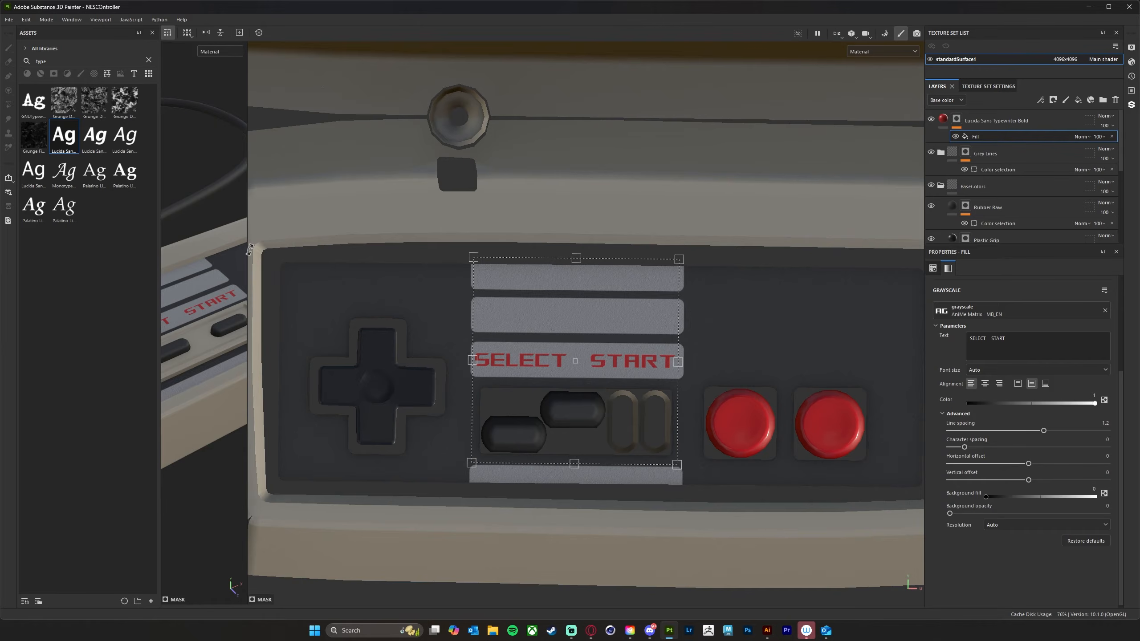
- Scale down the SELECT START text, widen the gap between the words, and centre it on the grey bar above the two black buttons
{"action": "left_click_drag", "start_coordinate": [249, 251], "coordinate": [767, 261]}
{"action": "left_click_drag", "start_coordinate": [516, 422], "coordinate": [428, 443], "text": "alt"}
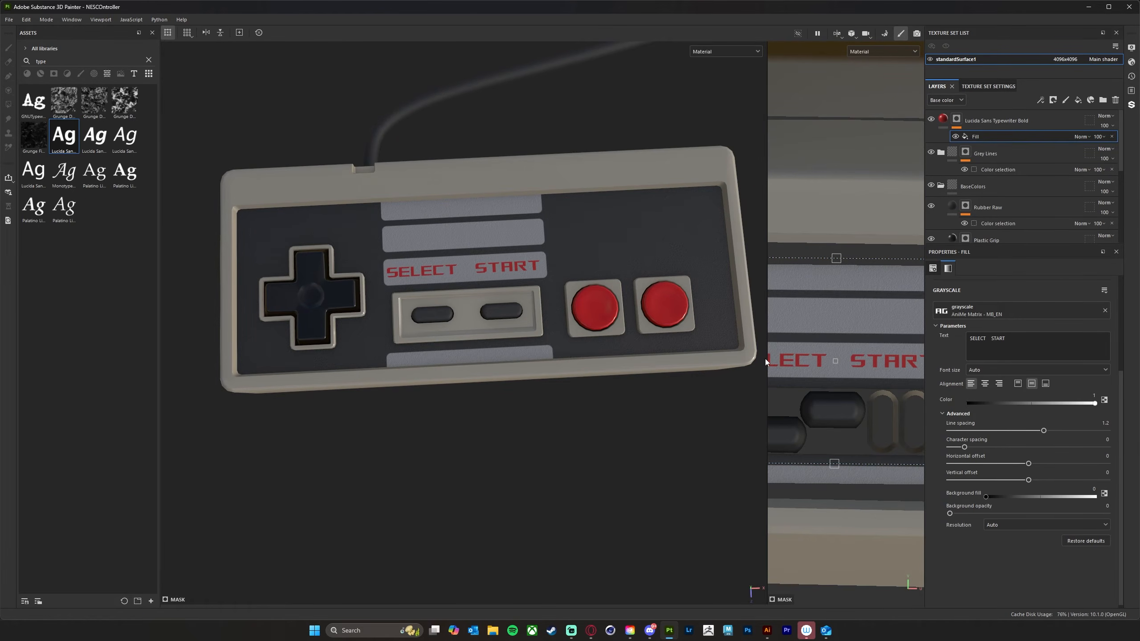
{"action": "left_click_drag", "start_coordinate": [766, 359], "coordinate": [735, 358]}
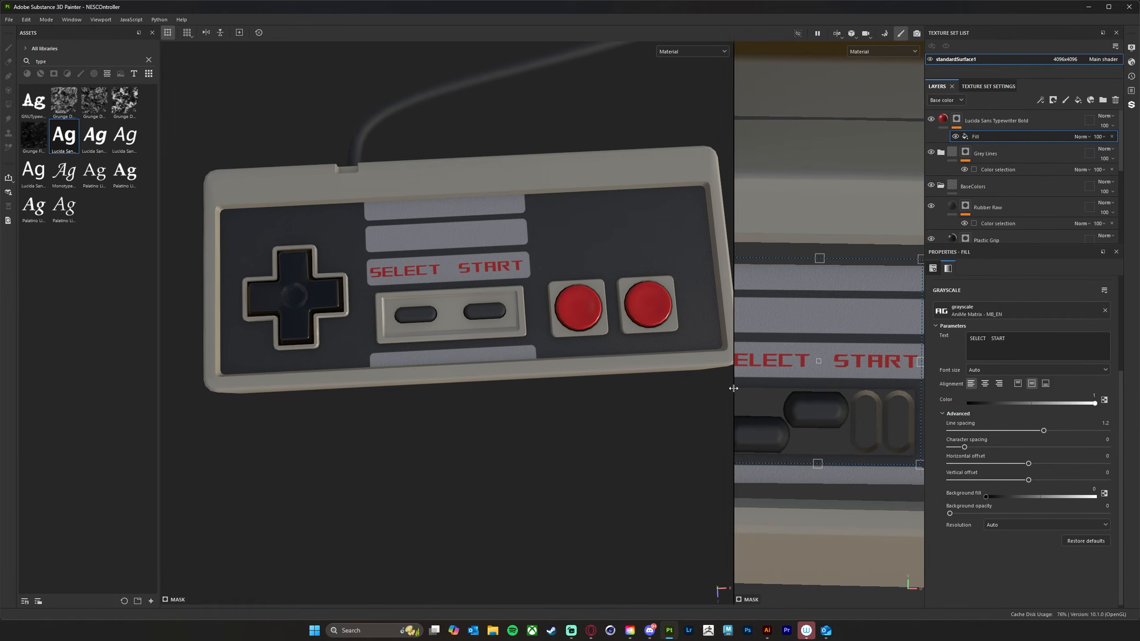
{"action": "left_click_drag", "start_coordinate": [733, 388], "coordinate": [424, 388]}
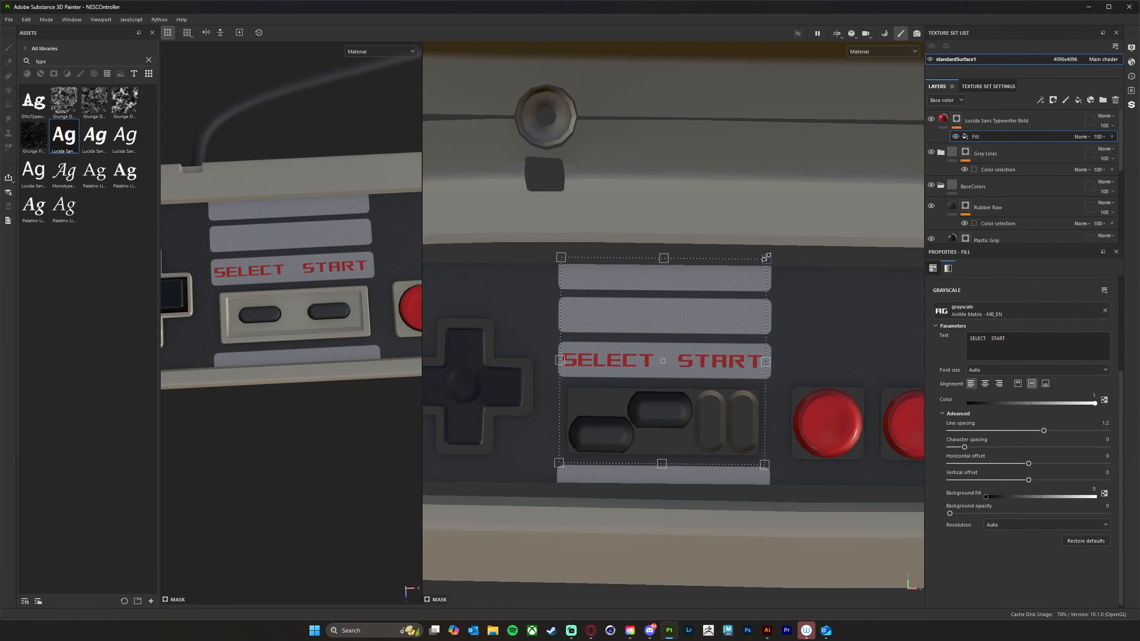
{"action": "left_click_drag", "start_coordinate": [764, 260], "coordinate": [739, 286]}
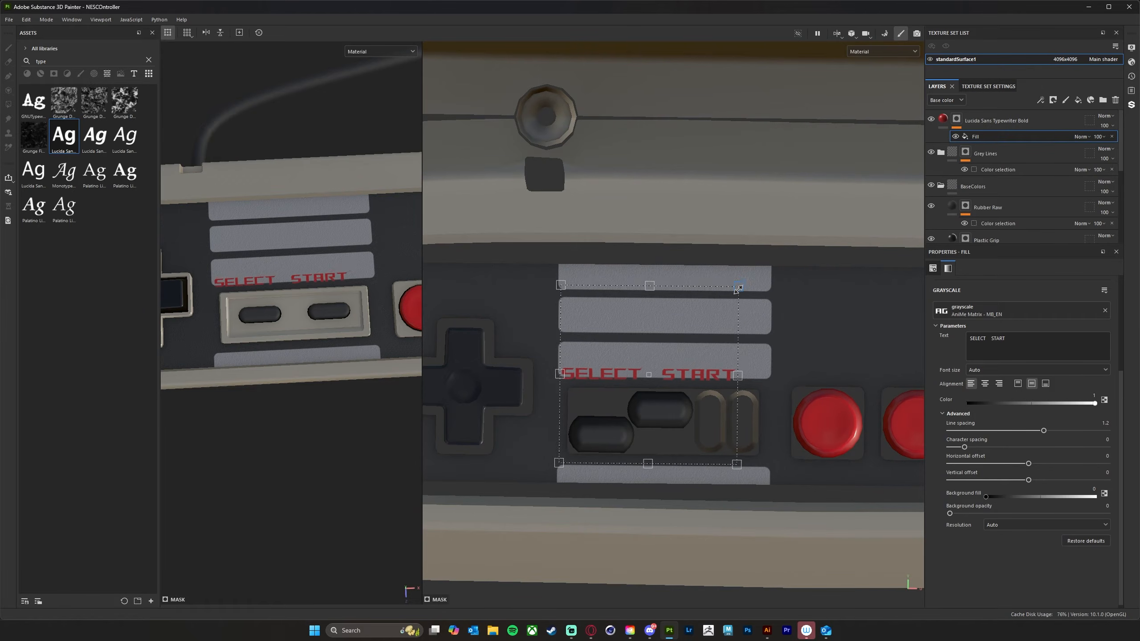
{"action": "left_click_drag", "start_coordinate": [696, 379], "coordinate": [742, 361]}
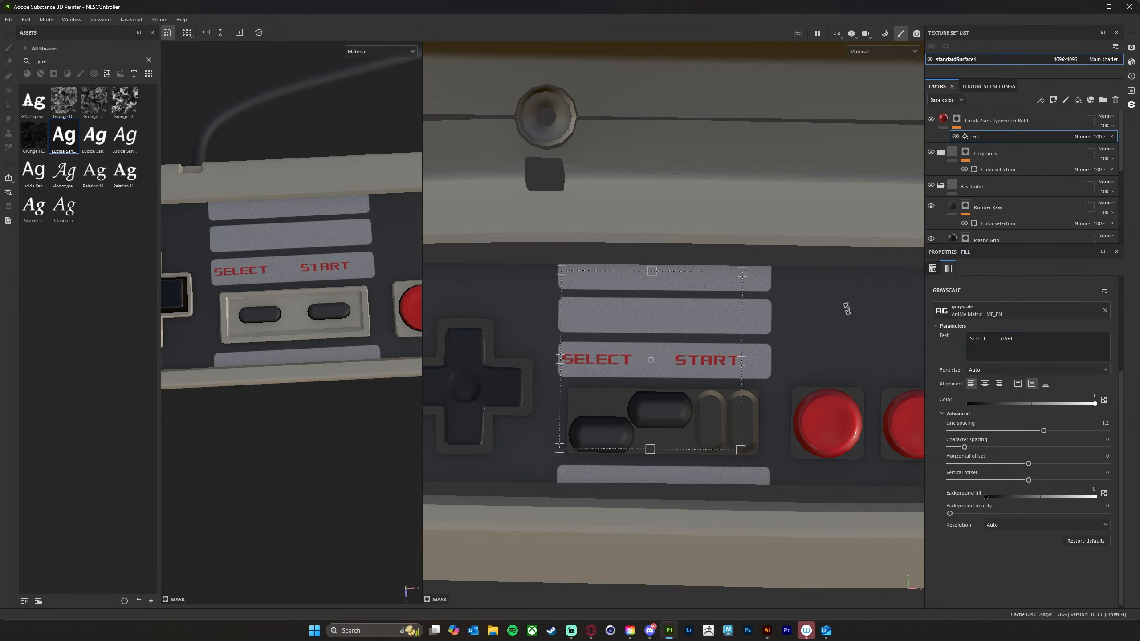
{"action": "left_click_drag", "start_coordinate": [743, 272], "coordinate": [760, 268]}
{"action": "left_click_drag", "start_coordinate": [729, 360], "coordinate": [732, 363]}
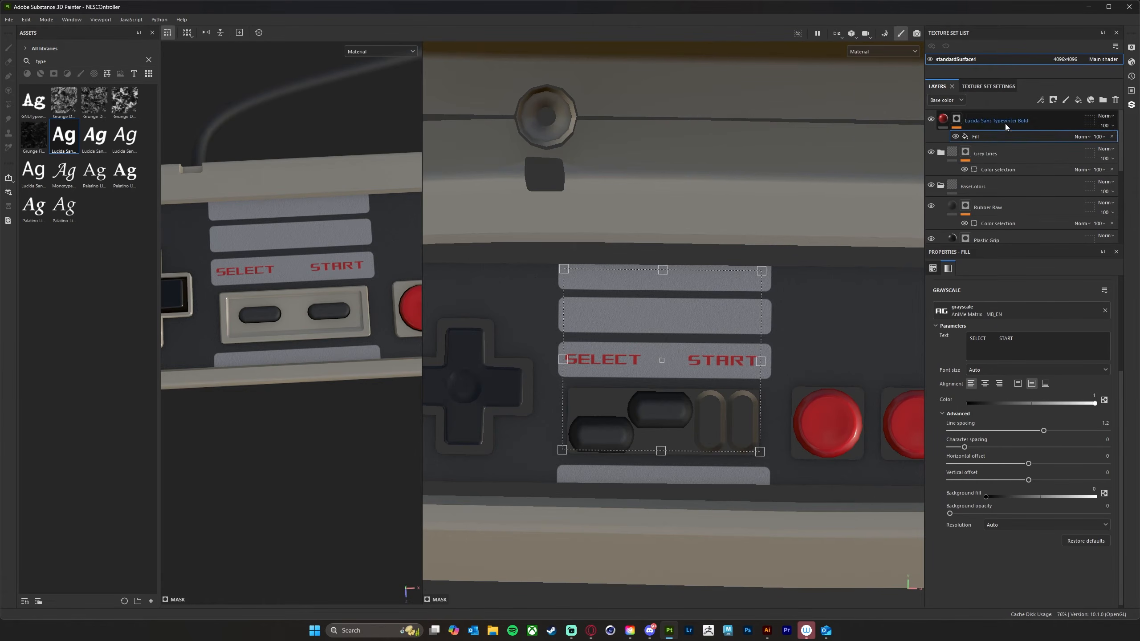
- Duplicate the Lucida Sans Typewriter Bold text layer and move the copy's text just below the two red buttons
{"action": "left_click", "coordinate": [1022, 119]}
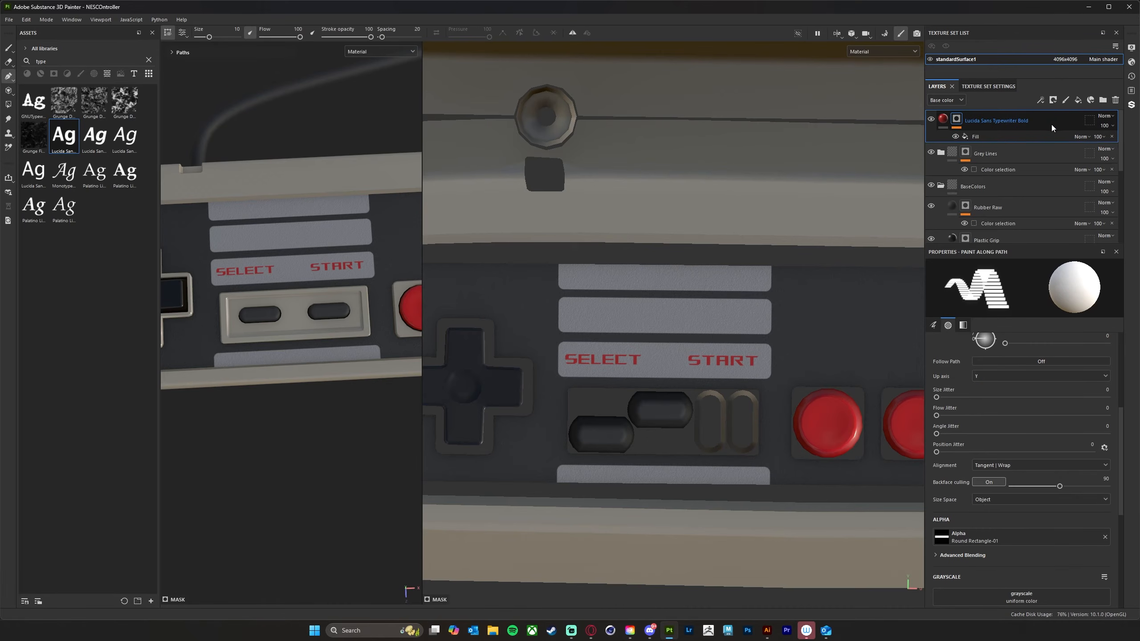
{"action": "right_click", "coordinate": [1039, 121]}
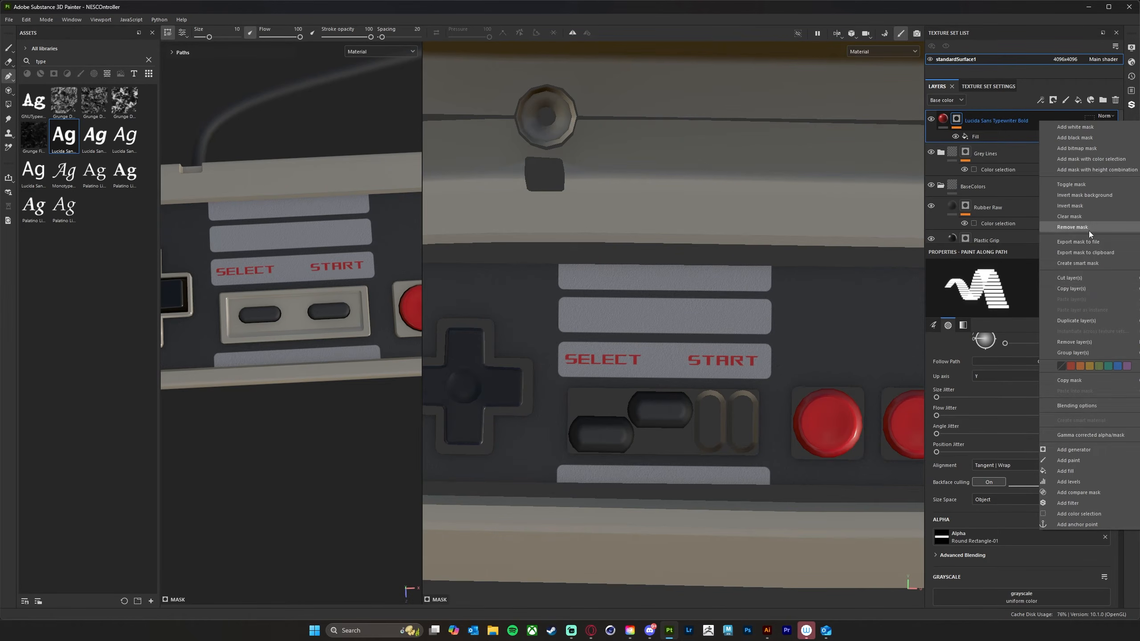
{"action": "left_click", "coordinate": [1092, 318]}
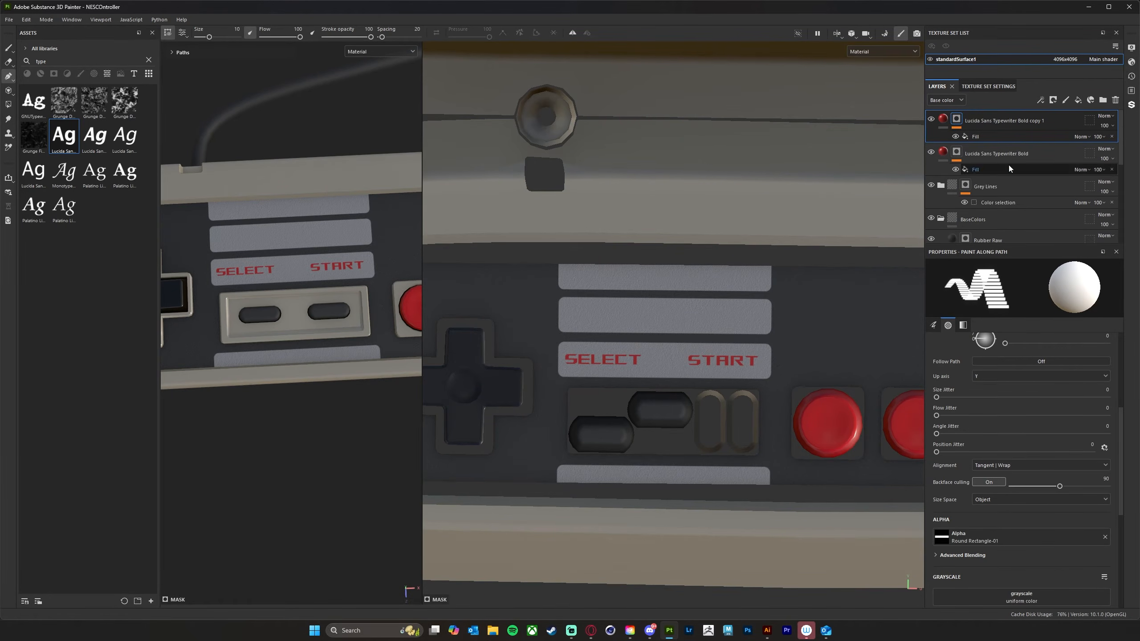
{"action": "left_click", "coordinate": [991, 137]}
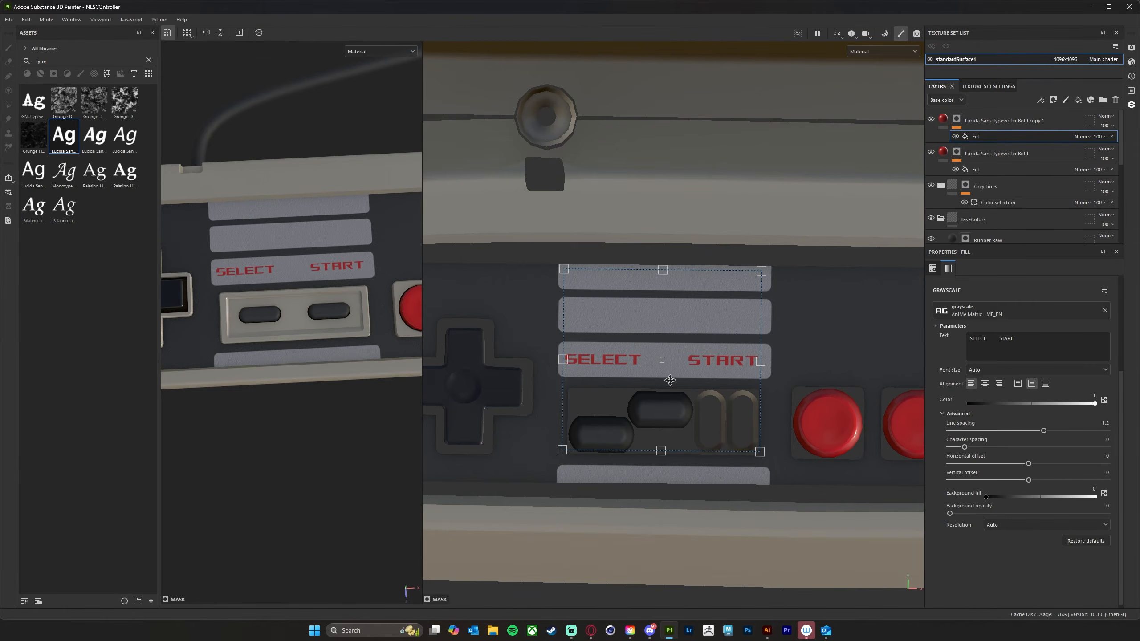
{"action": "left_click_drag", "start_coordinate": [717, 364], "coordinate": [939, 477]}
{"action": "middle_click_drag", "start_coordinate": [710, 414], "coordinate": [523, 351], "text": "alt"}
{"action": "left_click_drag", "start_coordinate": [768, 417], "coordinate": [776, 417]}
- Replace the copied layer's text with B and A, separated by a wide run of spaces
{"action": "double_click", "coordinate": [976, 340]}
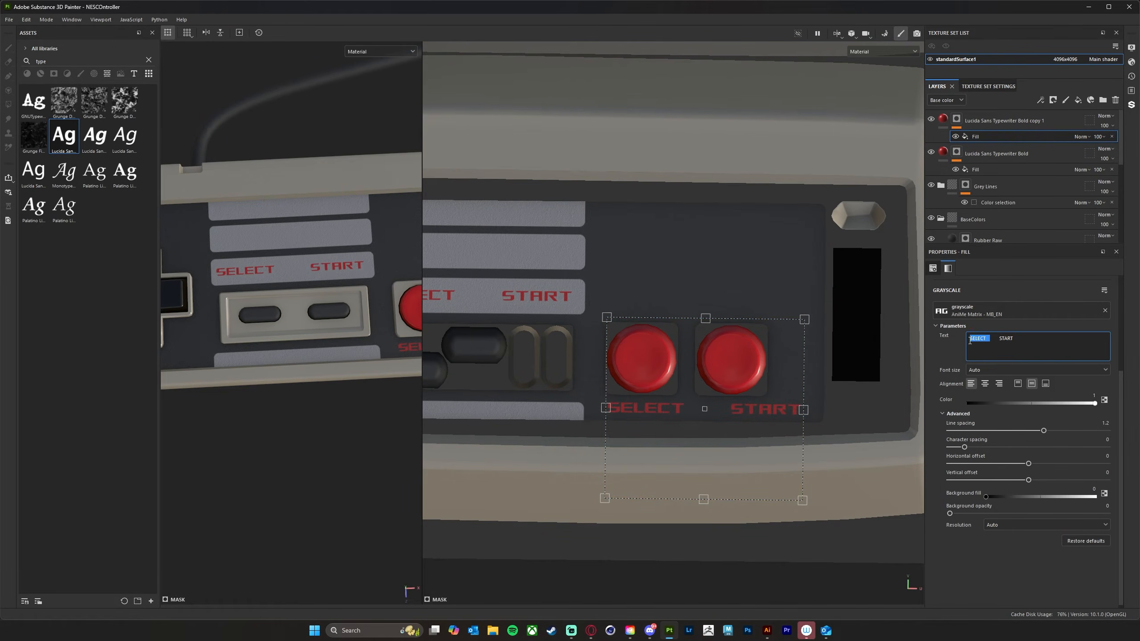
{"action": "type", "text": "B"}
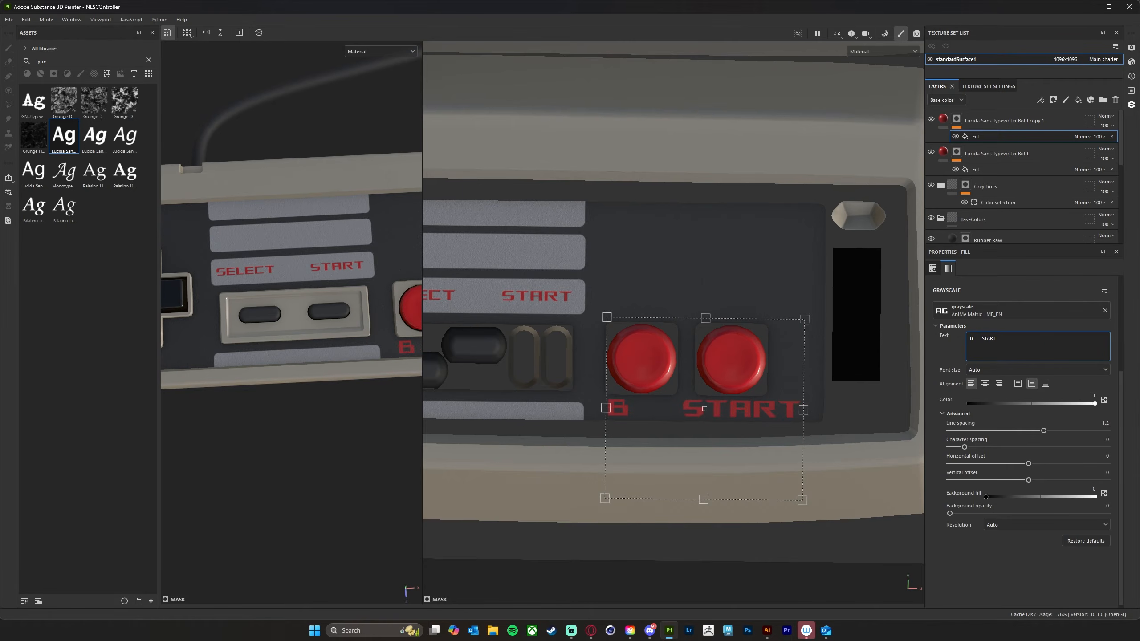
{"action": "double_click", "coordinate": [983, 338]}
{"action": "type", "text": "A"}
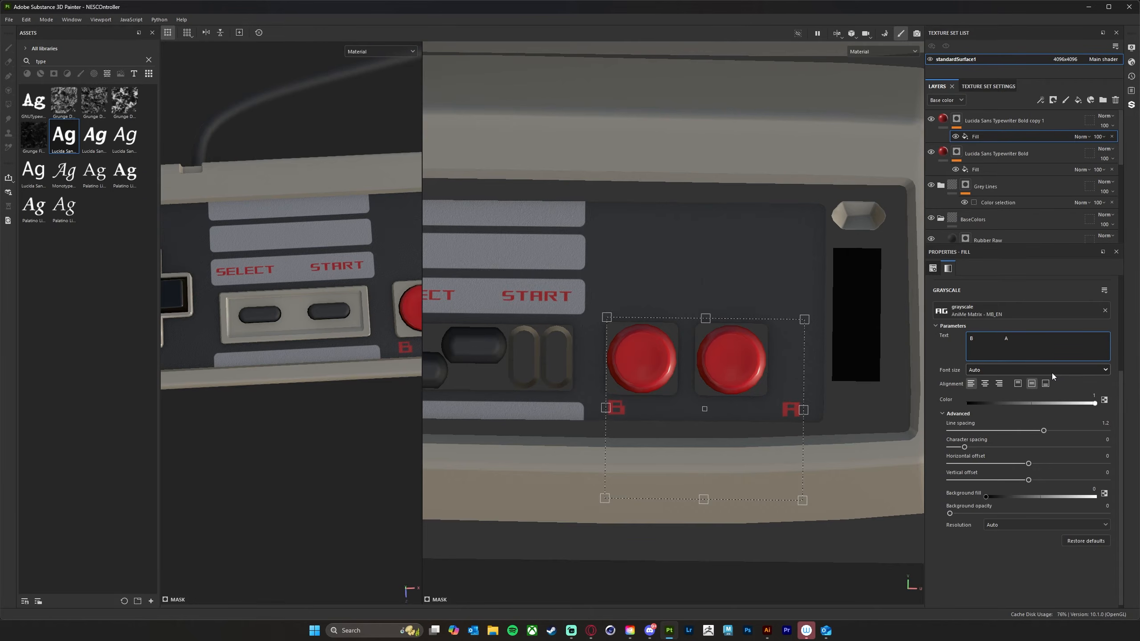
{"action": "left_click", "coordinate": [900, 416]}
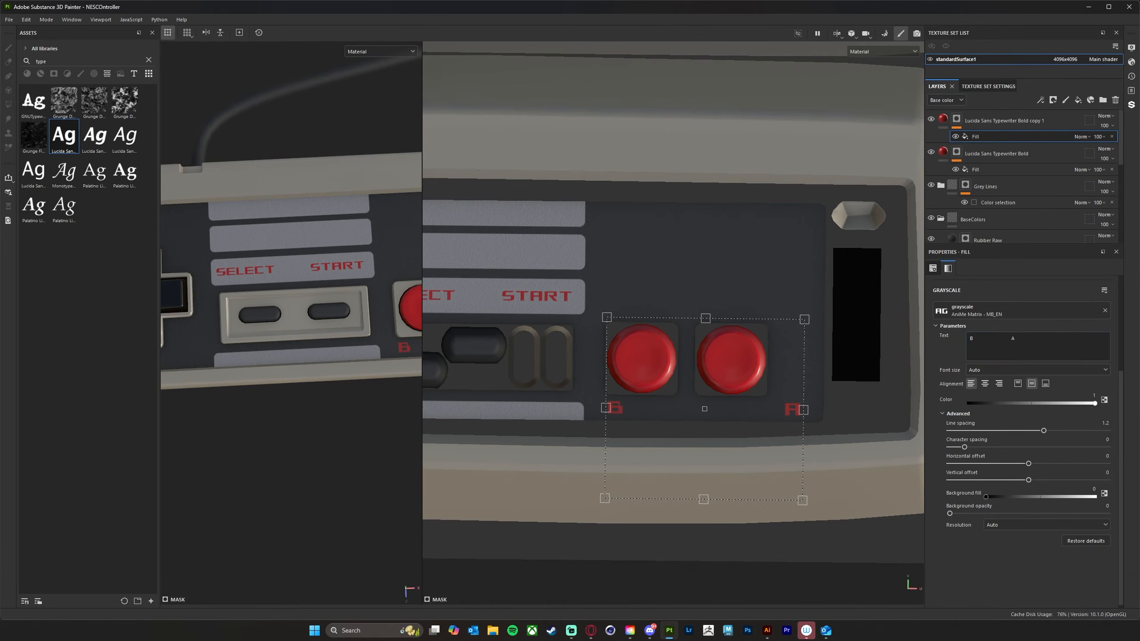
- Try Agency FB on the B and A text, settle on Arial Bold, and reduce the spaces between the letters
{"action": "left_click", "coordinate": [1086, 313]}
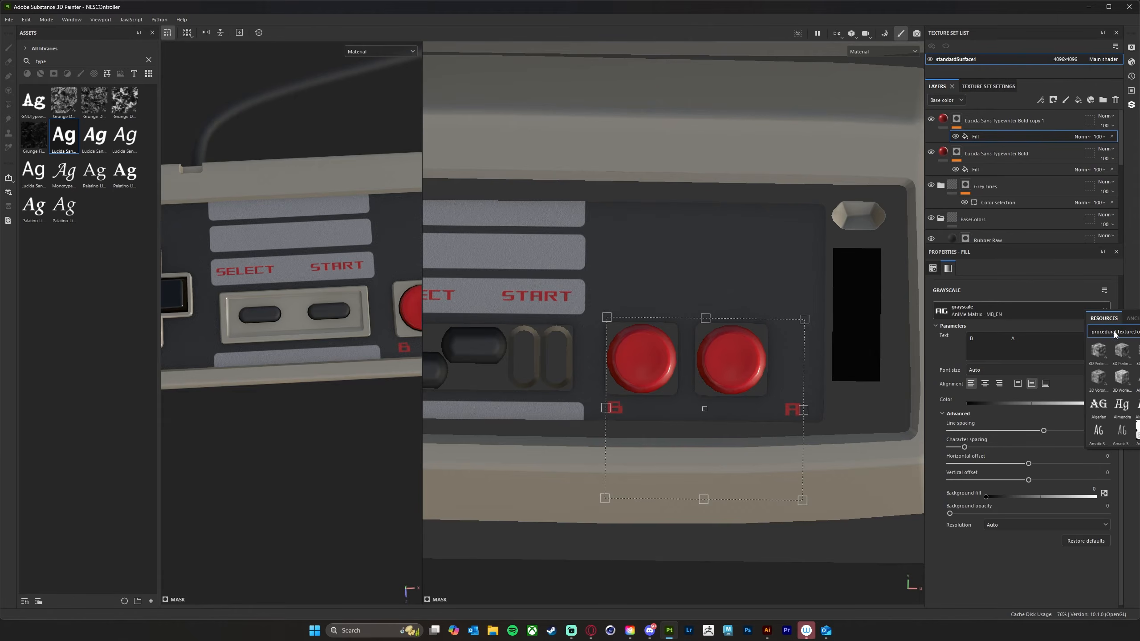
{"action": "left_click", "coordinate": [1139, 377]}
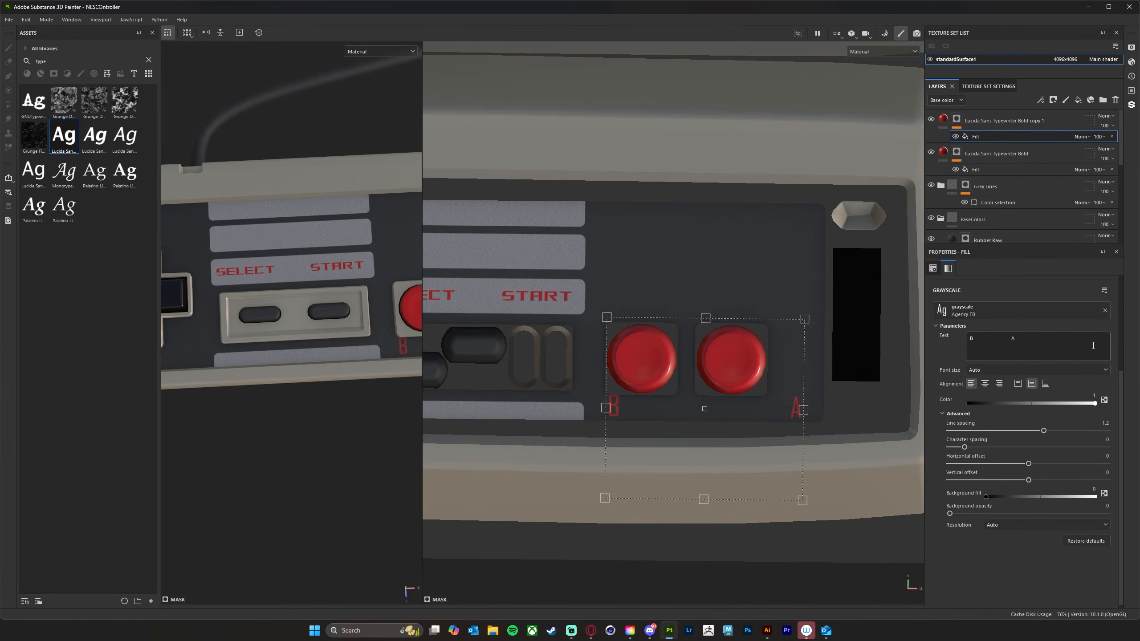
{"action": "left_click", "coordinate": [1088, 312]}
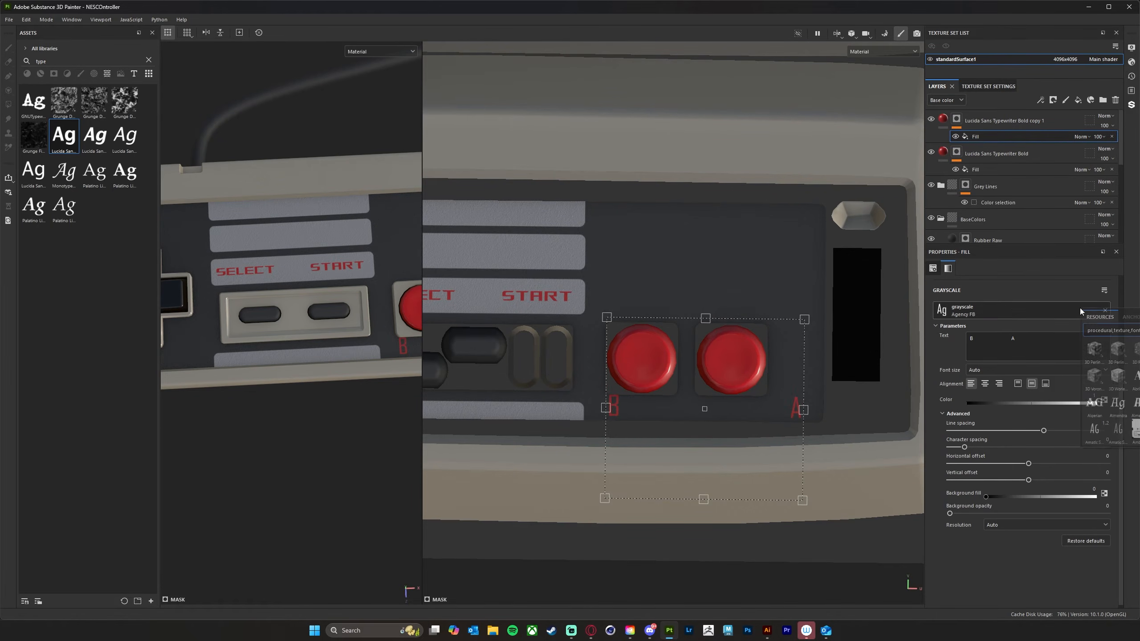
{"action": "scroll", "coordinate": [1111, 391], "scroll_direction": "down", "scroll_amount": 3}
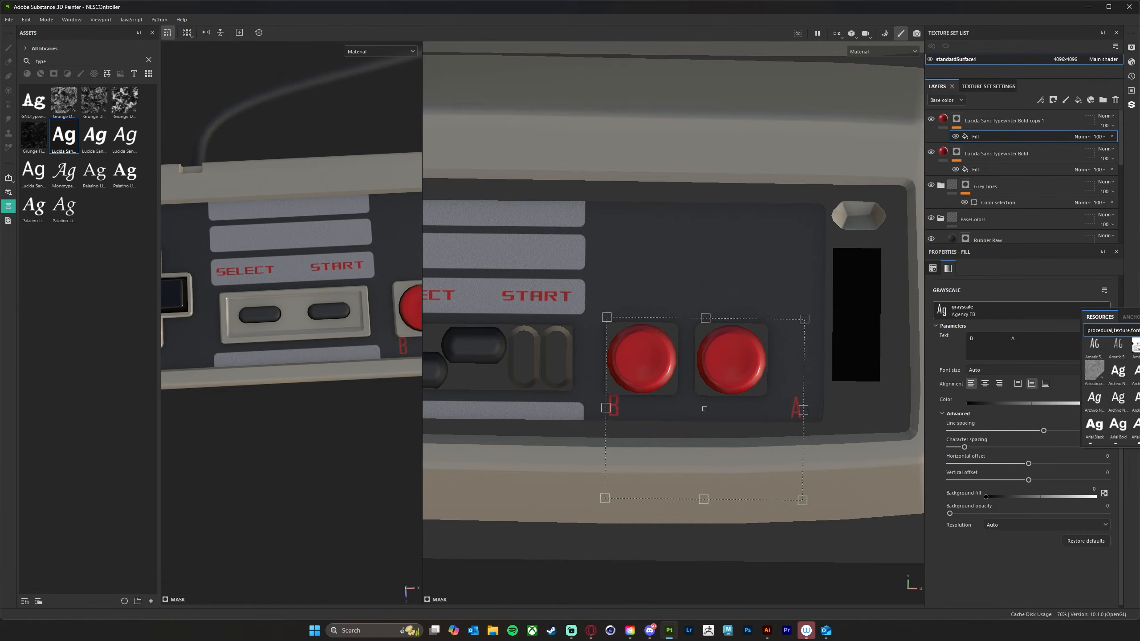
{"action": "left_click", "coordinate": [1119, 426]}
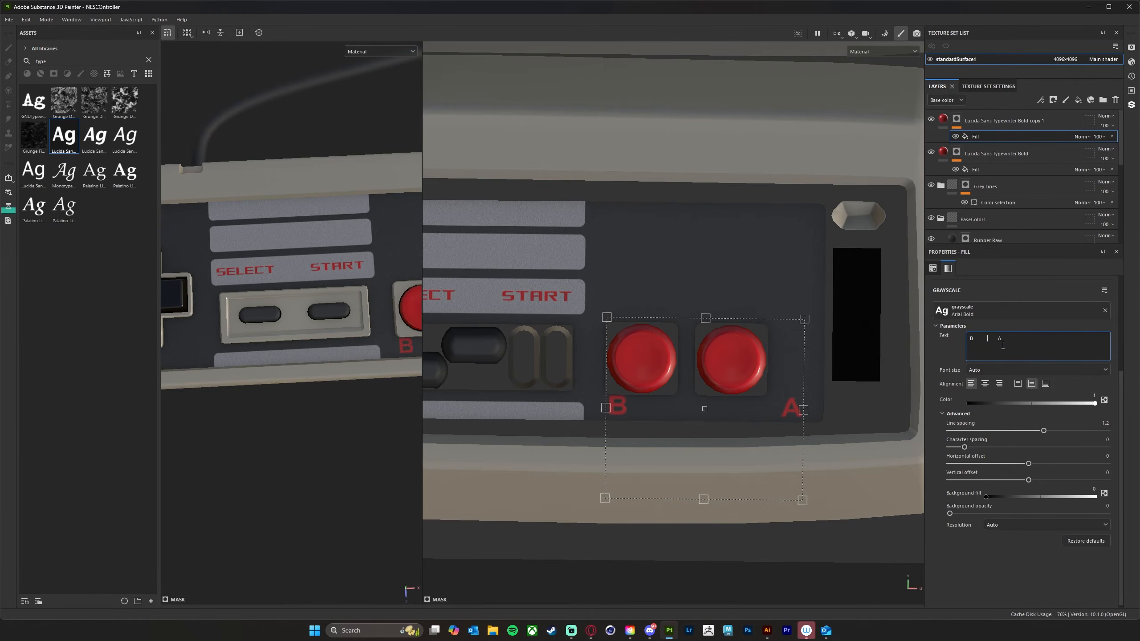
- Scale down the B and A lettering, tighten its spacing, and position each letter below the lower-right corner of its red button
{"action": "left_click_drag", "start_coordinate": [742, 407], "coordinate": [791, 409]}
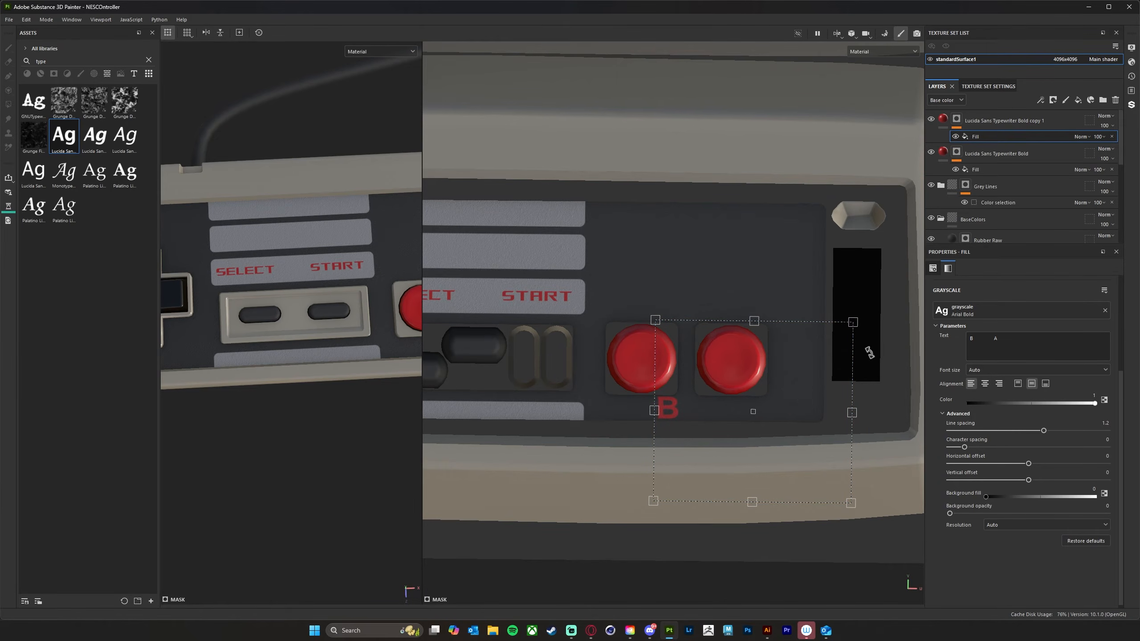
{"action": "left_click_drag", "start_coordinate": [855, 321], "coordinate": [785, 338]}
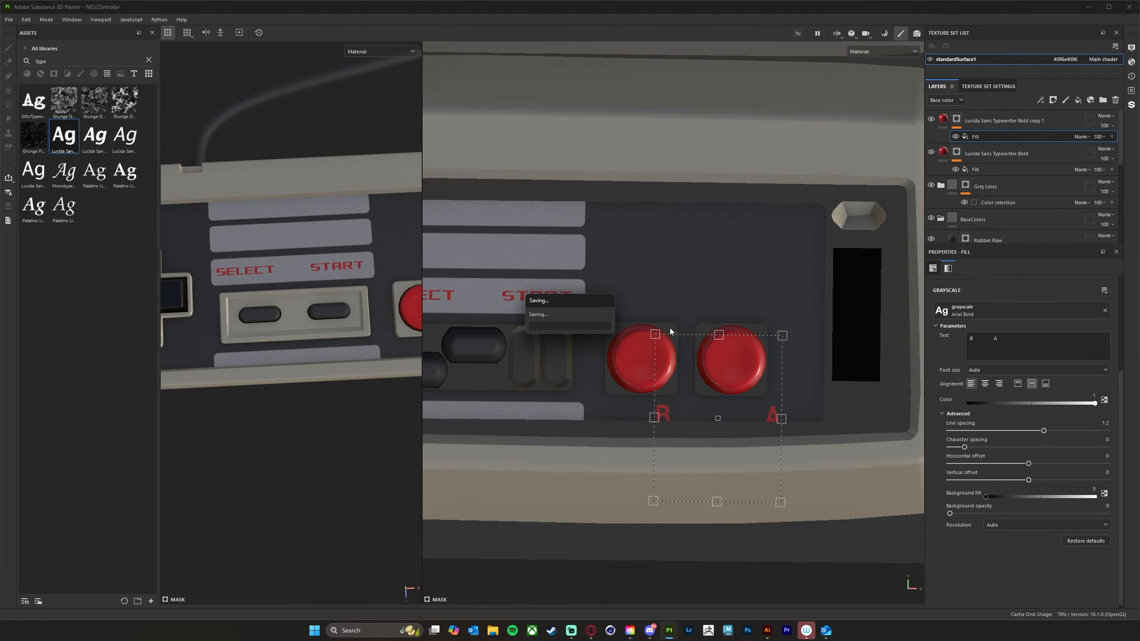
{"action": "key", "text": "ctrl+z"}
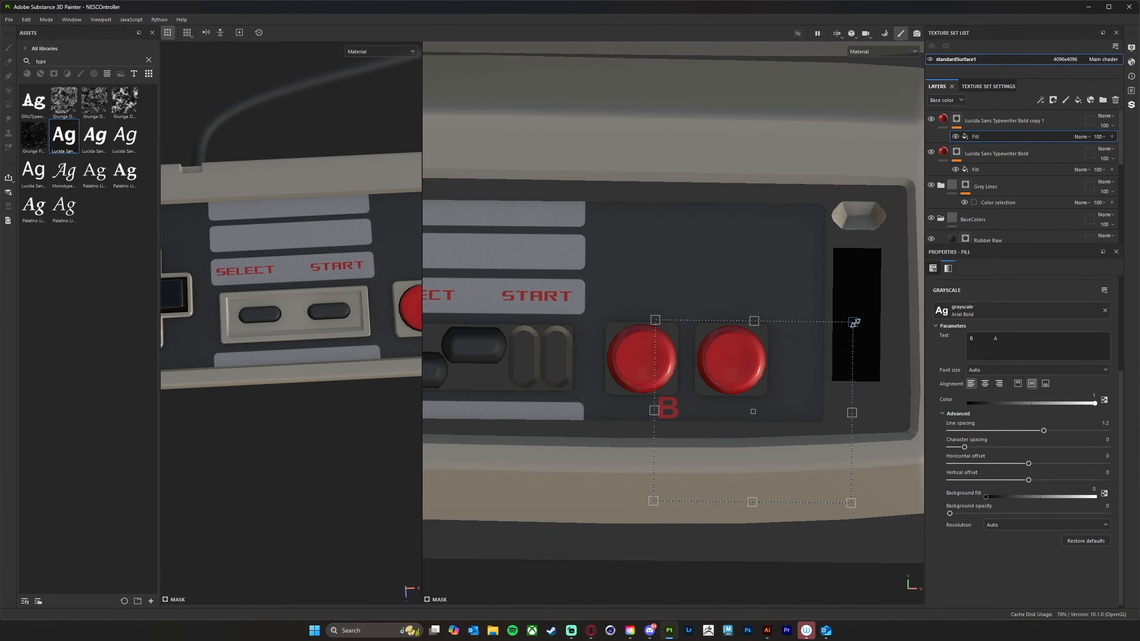
{"action": "left_click_drag", "start_coordinate": [853, 323], "coordinate": [782, 366]}
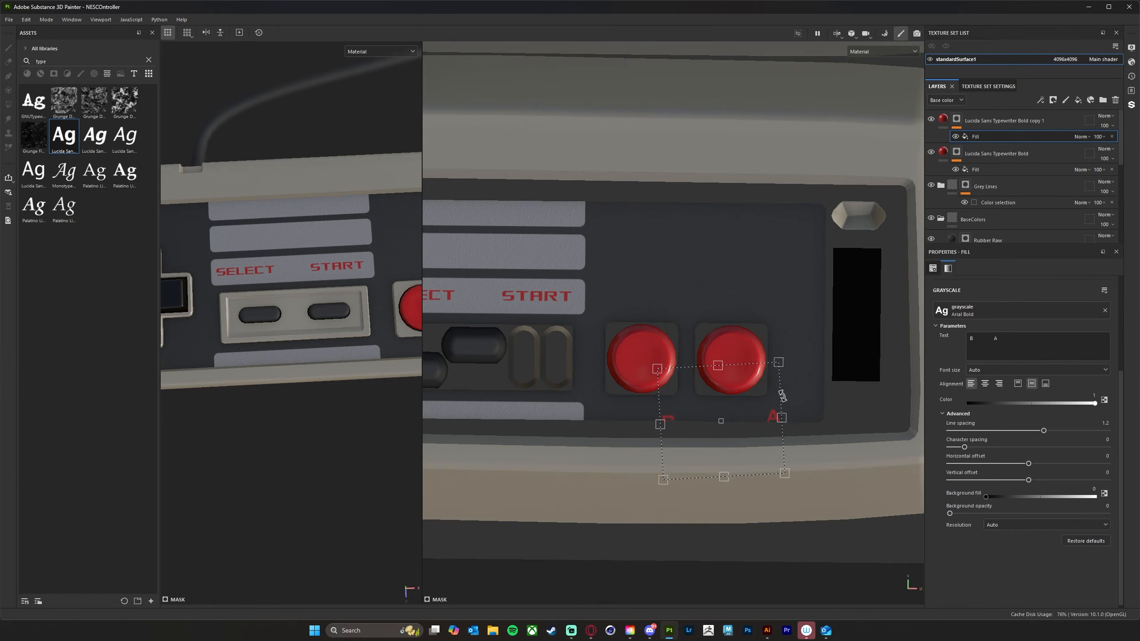
{"action": "mouse_move", "coordinate": [764, 399]}
{"action": "left_mouse_down"}
{"action": "mouse_move", "coordinate": [766, 387]}
{"action": "mouse_move", "coordinate": [782, 388]}
{"action": "left_mouse_up"}
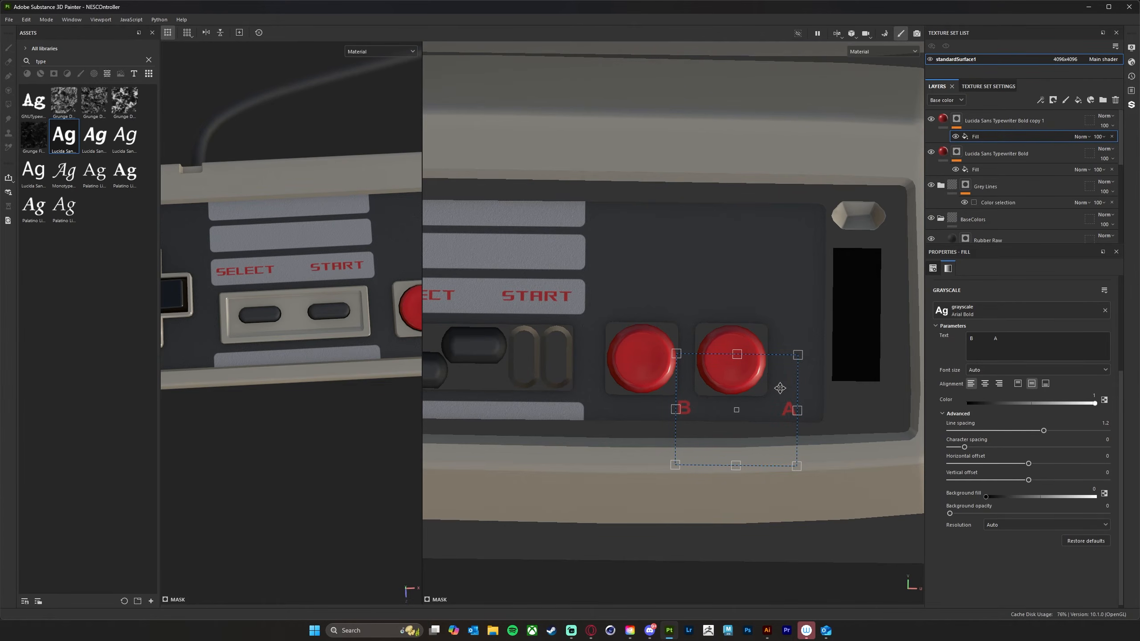
{"action": "left_click_drag", "start_coordinate": [781, 388], "coordinate": [779, 387]}
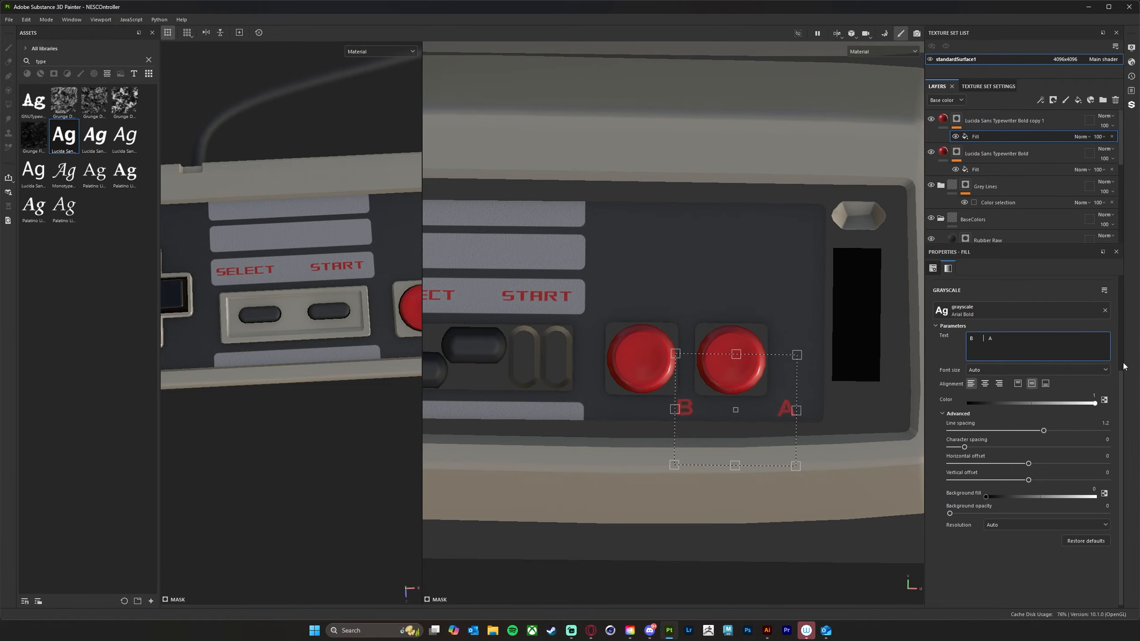
{"action": "left_click_drag", "start_coordinate": [796, 355], "coordinate": [785, 365]}
{"action": "mouse_move", "coordinate": [775, 407]}
{"action": "left_mouse_down"}
{"action": "mouse_move", "coordinate": [777, 370]}
{"action": "mouse_move", "coordinate": [766, 404]}
{"action": "left_mouse_up"}
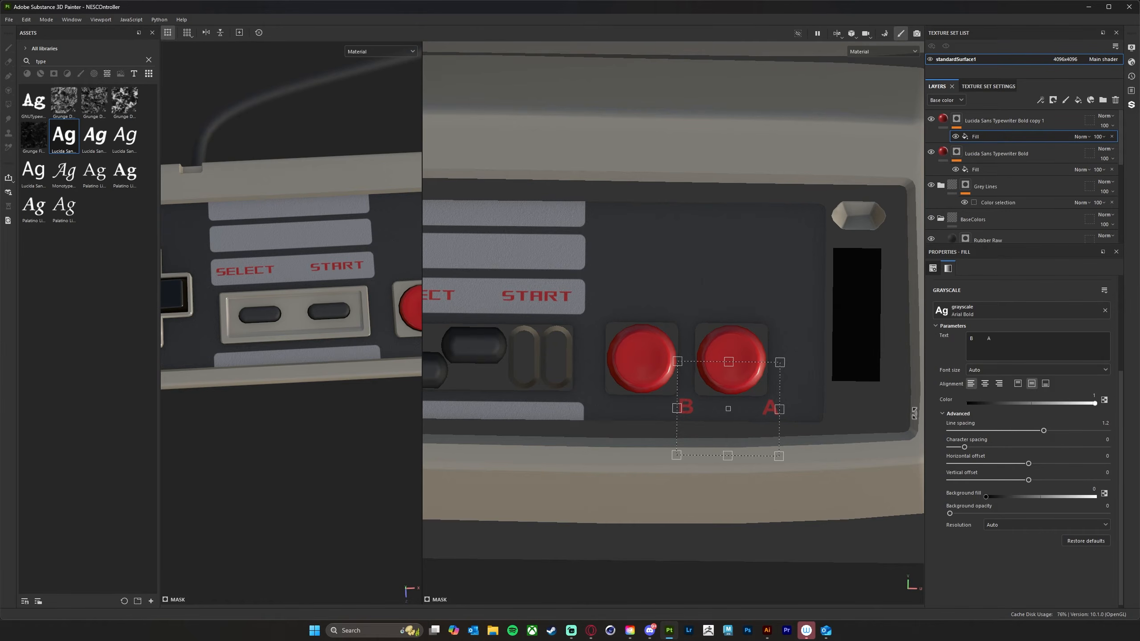
- Nudge the B and A lettering slightly to the left and group the two text layers into a folder named Text
{"action": "left_click_drag", "start_coordinate": [764, 385], "coordinate": [761, 386]}
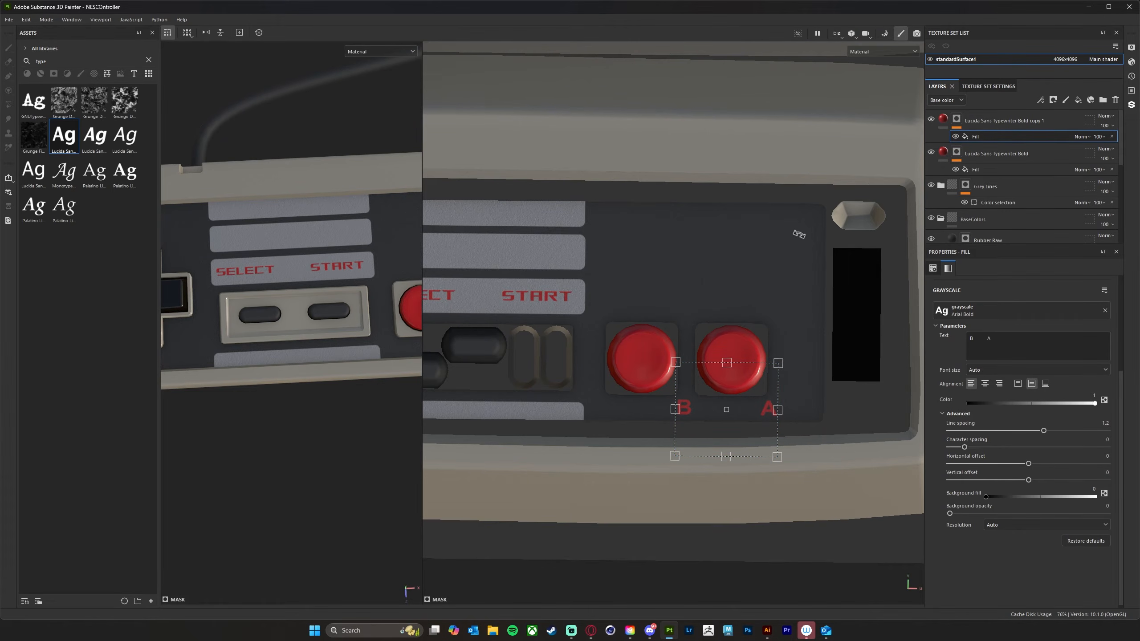
{"action": "left_click", "coordinate": [1059, 118]}
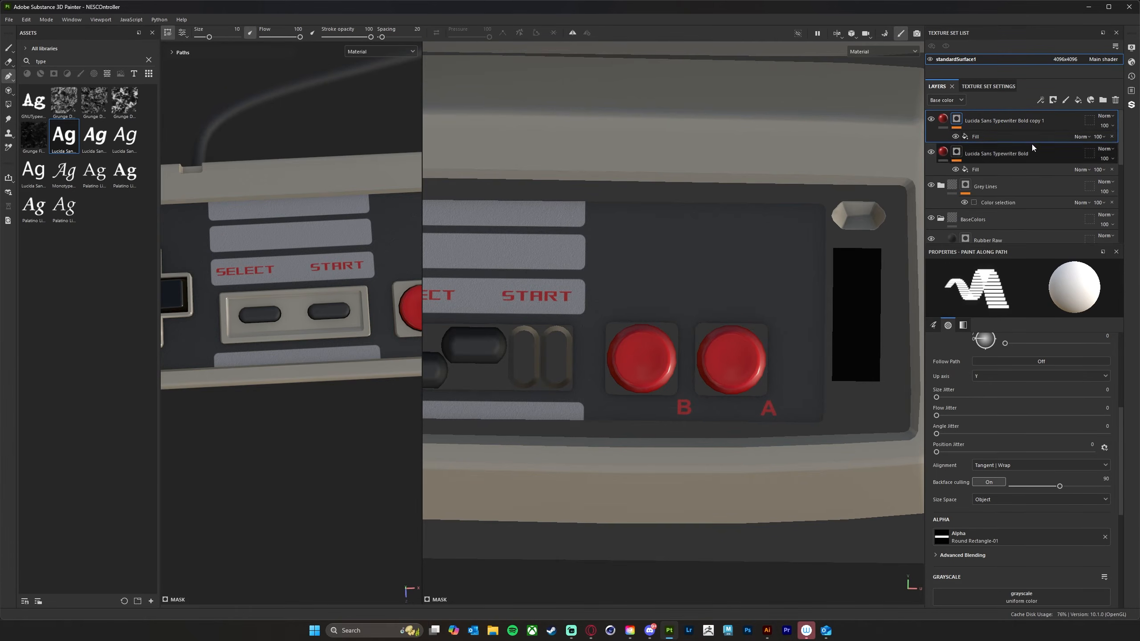
{"action": "left_click", "coordinate": [1049, 155], "text": "ctrl"}
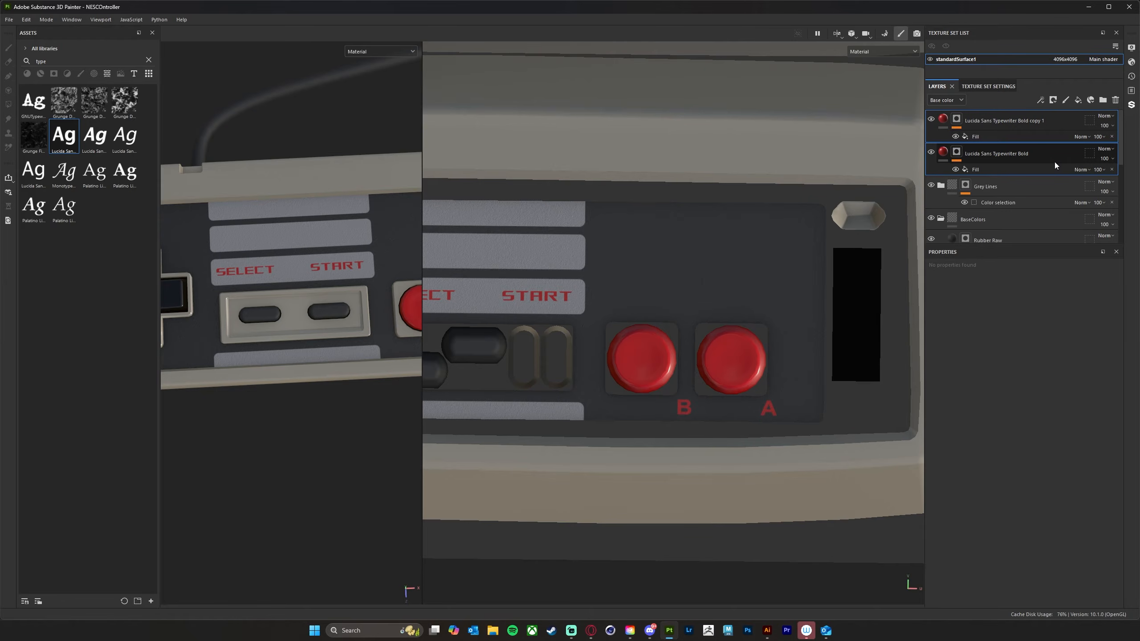
{"action": "key", "text": "ctrl+g"}
{"action": "double_click", "coordinate": [983, 120]}
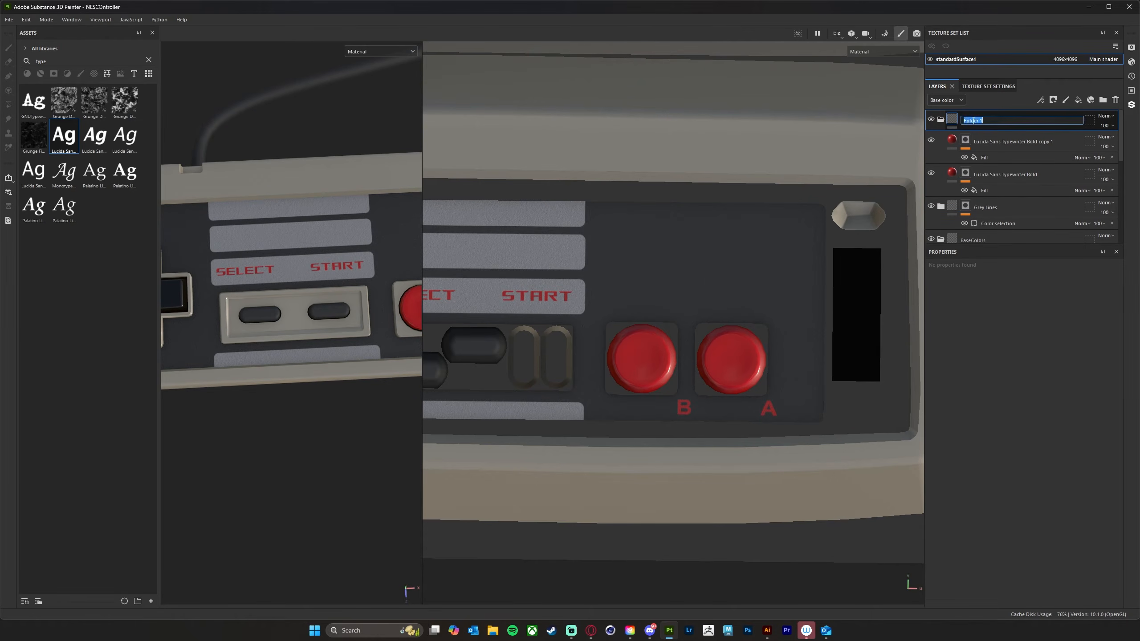
{"action": "type", "text": "Text"}
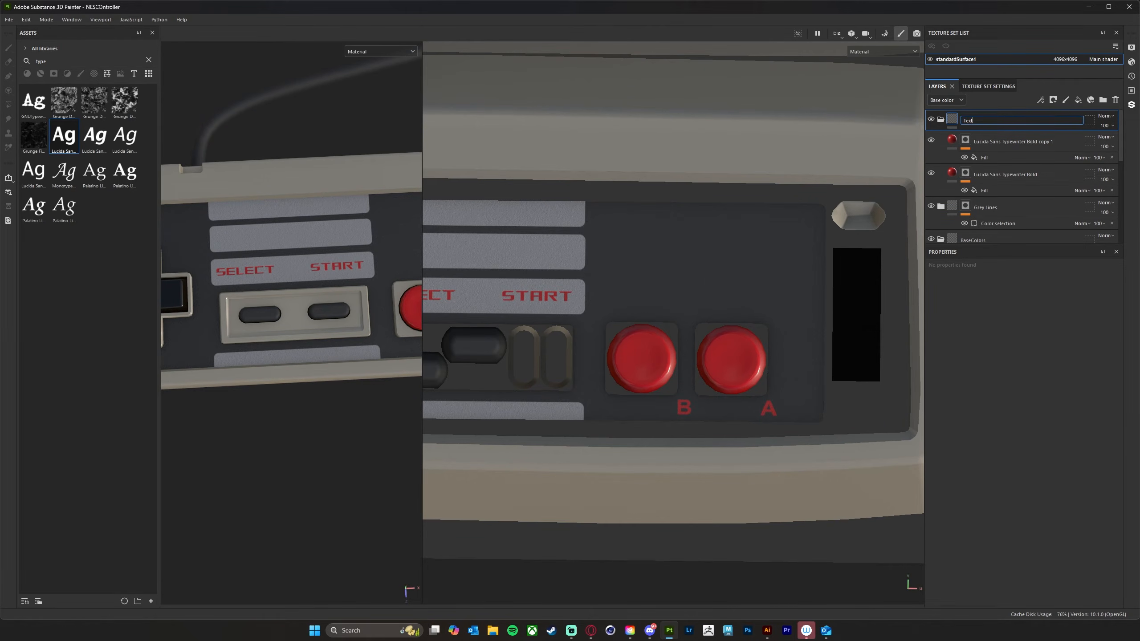
{"action": "key", "text": "Return"}
- Collapse the Text and BaseColors folders and enlarge the 3D view to inspect the whole controller
{"action": "left_click", "coordinate": [941, 120]}
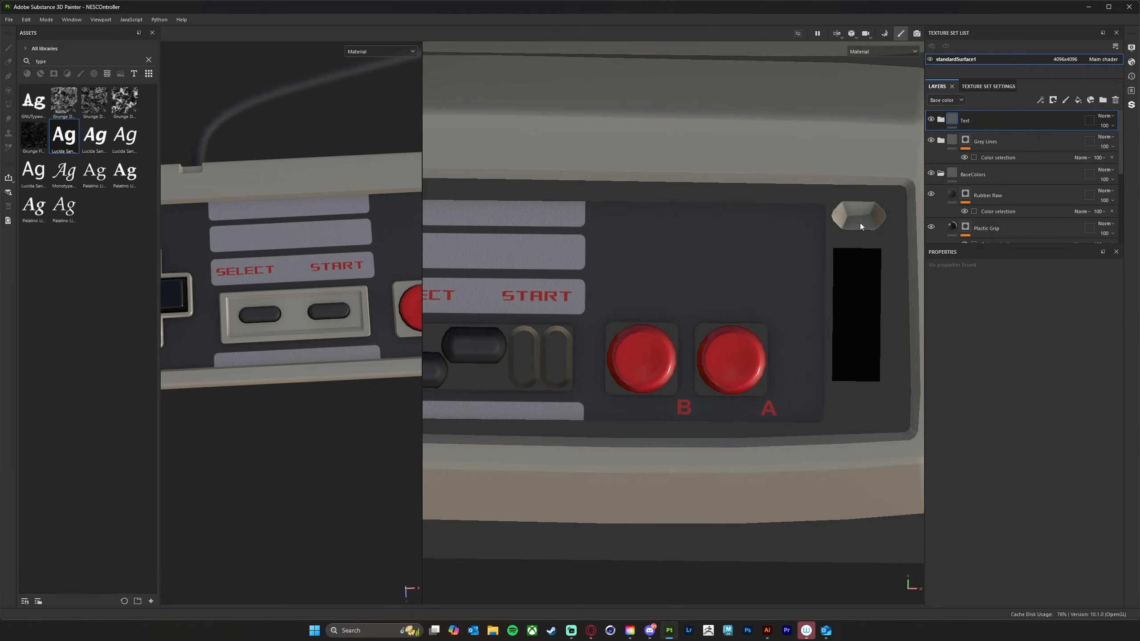
{"action": "left_click", "coordinate": [942, 174]}
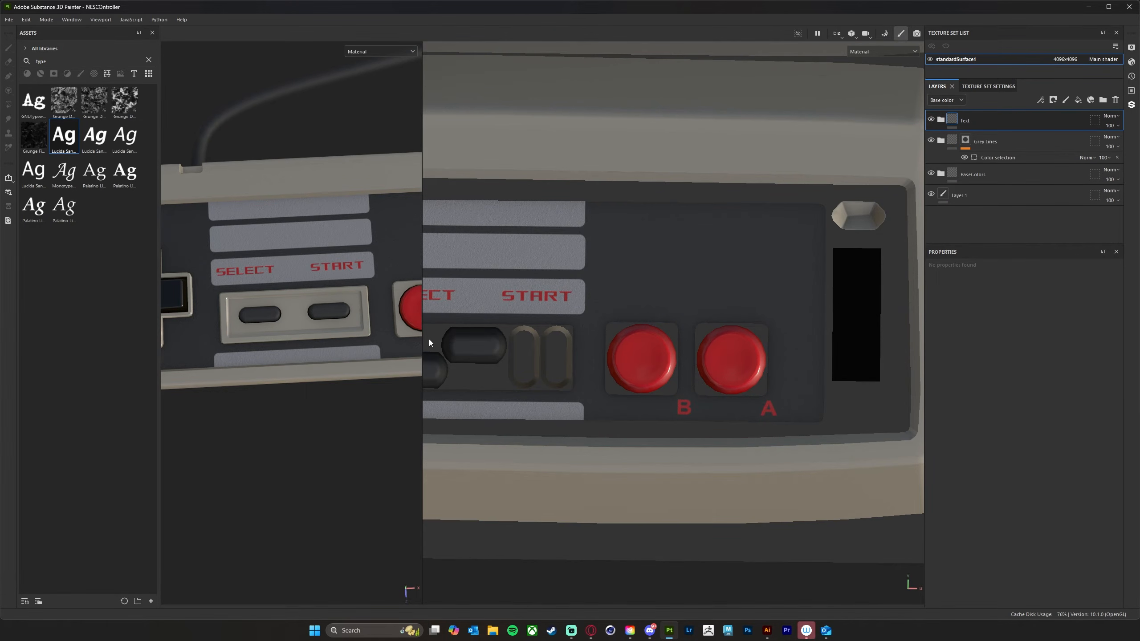
{"action": "left_click_drag", "start_coordinate": [422, 341], "coordinate": [862, 331]}
{"action": "left_click_drag", "start_coordinate": [574, 472], "coordinate": [538, 449], "text": "alt"}
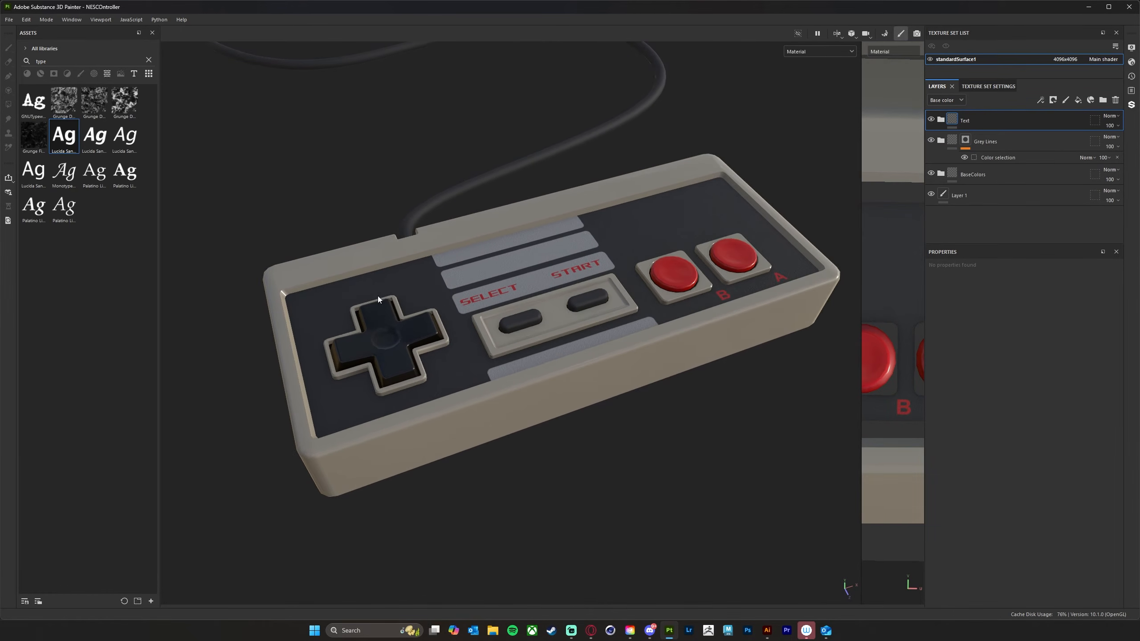
{"action": "left_click_drag", "start_coordinate": [620, 504], "coordinate": [609, 505], "text": "alt"}
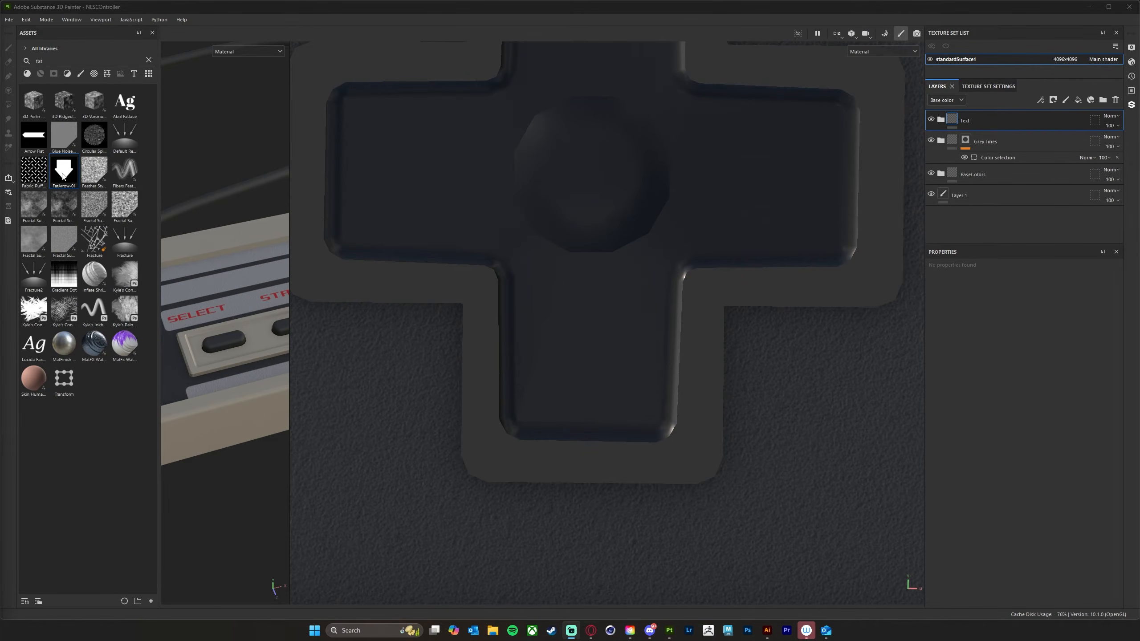
- Place the FatArrow-01 alpha on the D-pad's lower arm as the mask of a new fill layer
{"action": "left_click_drag", "start_coordinate": [70, 181], "coordinate": [591, 317]}
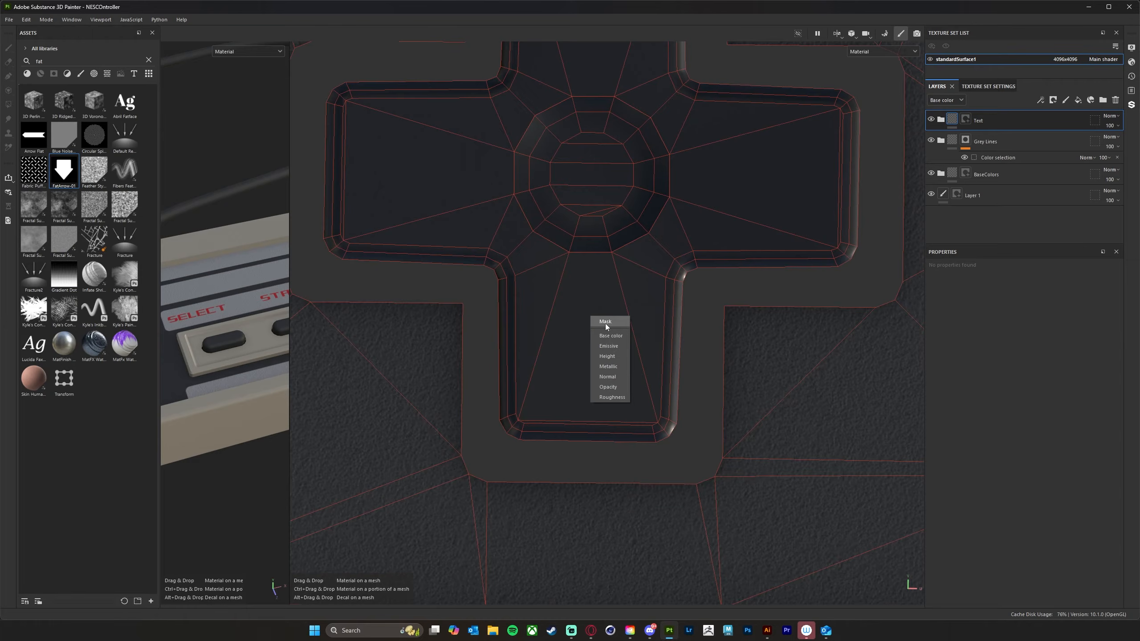
{"action": "left_click", "coordinate": [606, 322]}
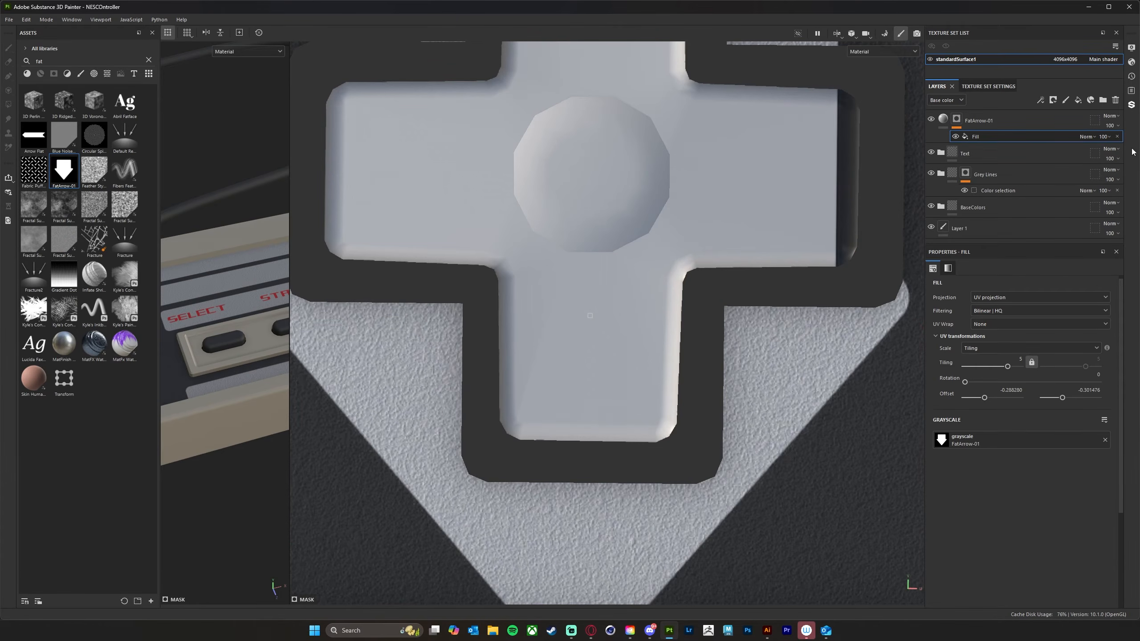
{"action": "scroll", "coordinate": [600, 311], "scroll_direction": "down", "scroll_amount": 5}
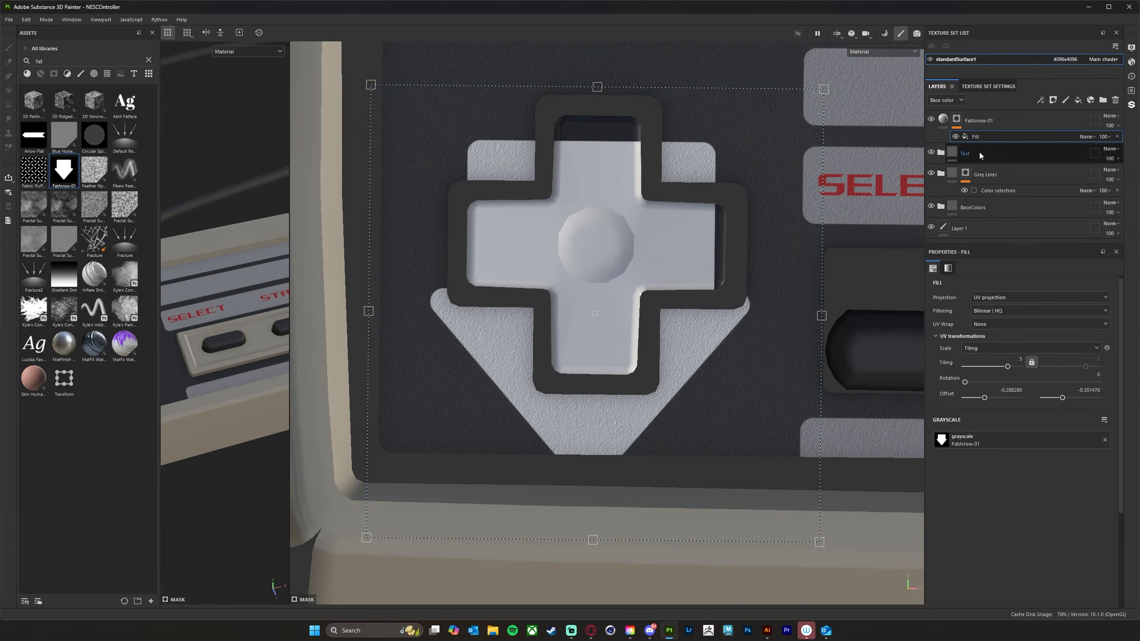
- Scale the arrow down to a tiling of about 25.6 and centre it on the D-pad's lower arm
{"action": "left_click_drag", "start_coordinate": [825, 89], "coordinate": [583, 325]}
{"action": "left_click_drag", "start_coordinate": [476, 403], "coordinate": [613, 249]}
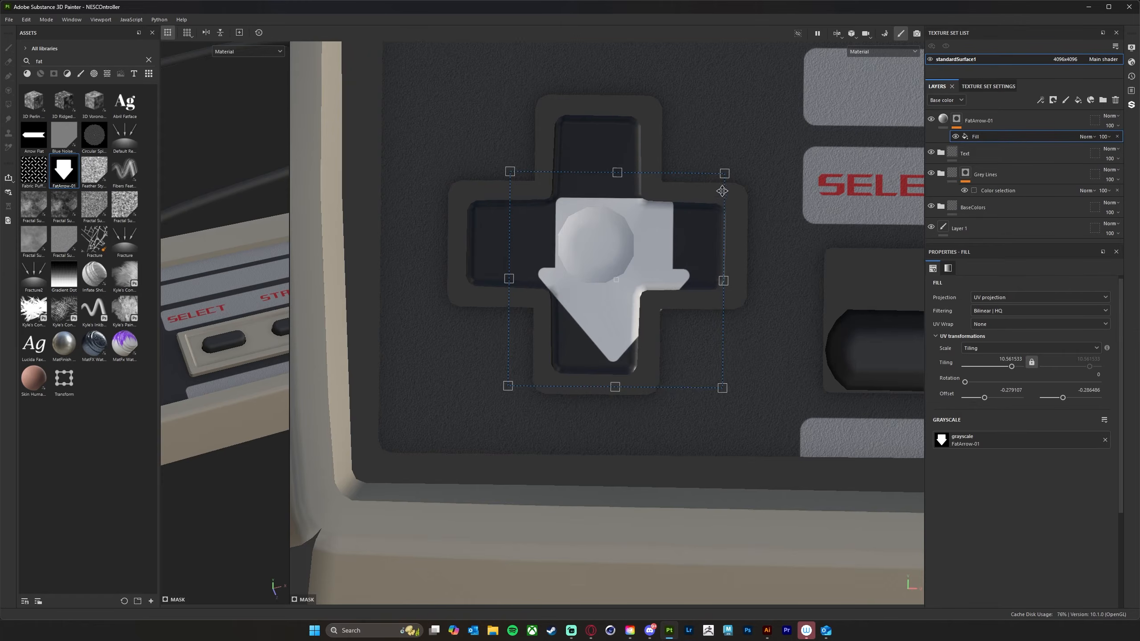
{"action": "left_click_drag", "start_coordinate": [720, 181], "coordinate": [619, 312]}
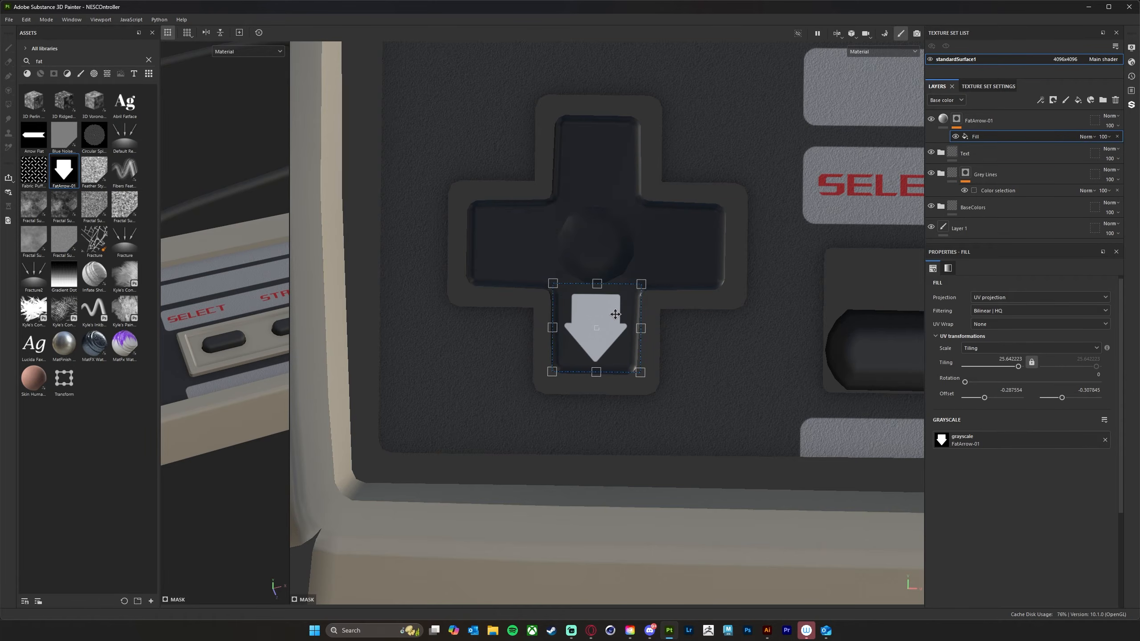
{"action": "left_click_drag", "start_coordinate": [612, 318], "coordinate": [612, 320]}
{"action": "scroll", "coordinate": [661, 353], "scroll_direction": "up", "scroll_amount": 3}
{"action": "scroll", "coordinate": [659, 357], "scroll_direction": "up", "scroll_amount": 1}
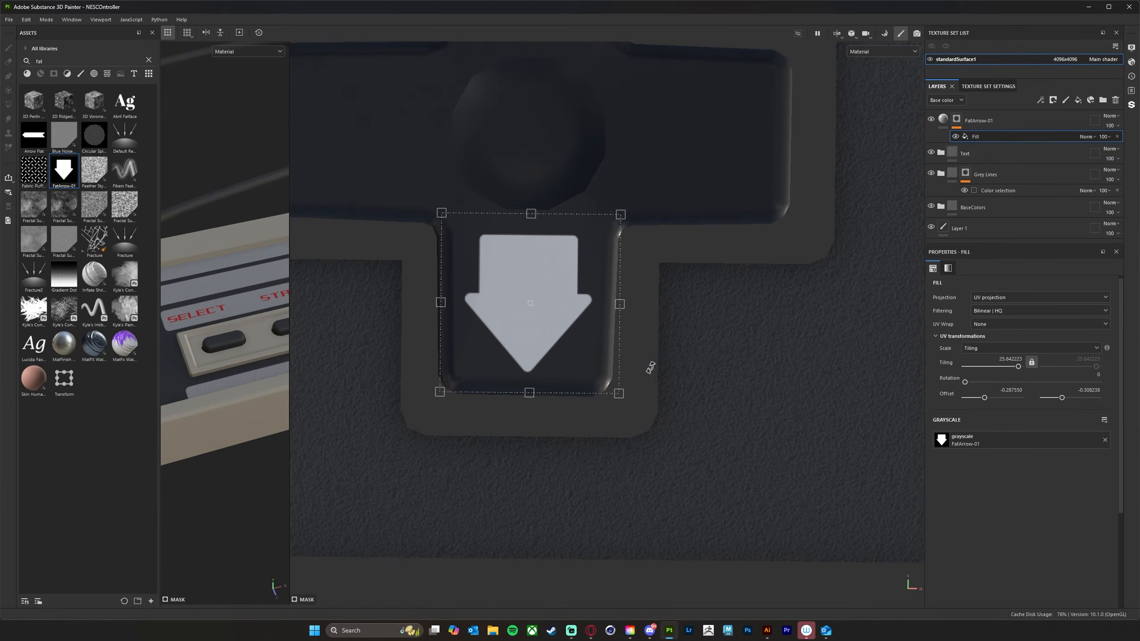
{"action": "left_click_drag", "start_coordinate": [419, 438], "coordinate": [496, 441]}
{"action": "key", "text": "ctrl+z"}
{"action": "left_click_drag", "start_coordinate": [750, 347], "coordinate": [810, 376]}
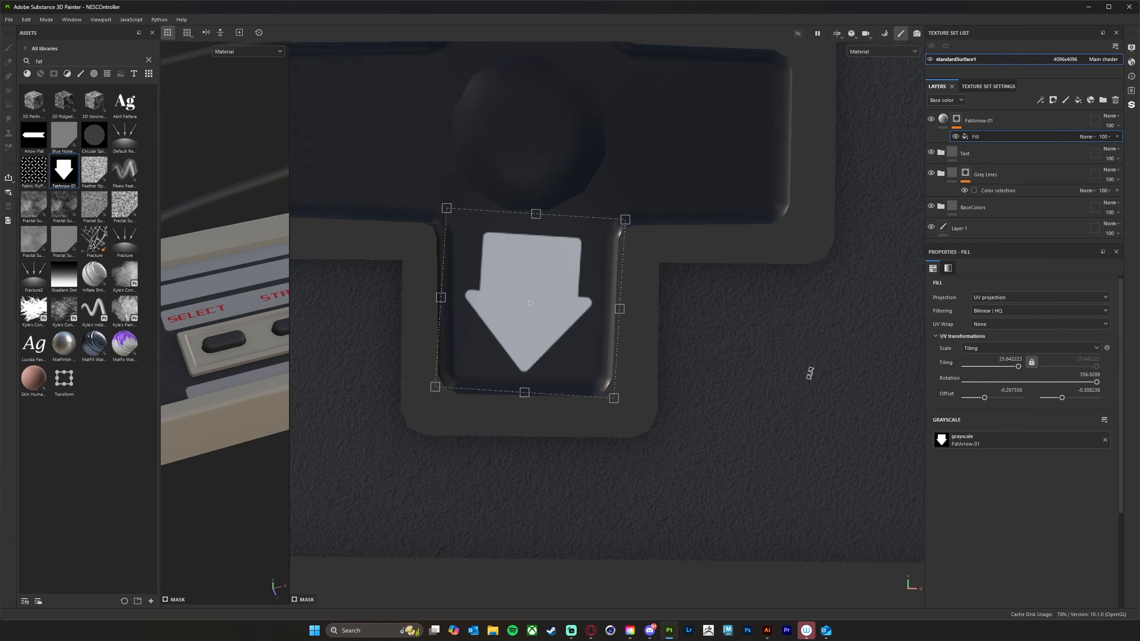
{"action": "scroll", "coordinate": [812, 372], "scroll_direction": "down", "scroll_amount": 1}
{"action": "key", "text": "ctrl+z"}
{"action": "middle_click_drag", "start_coordinate": [756, 338], "coordinate": [807, 363]}
{"action": "scroll", "coordinate": [738, 354], "scroll_direction": "up", "scroll_amount": 1}
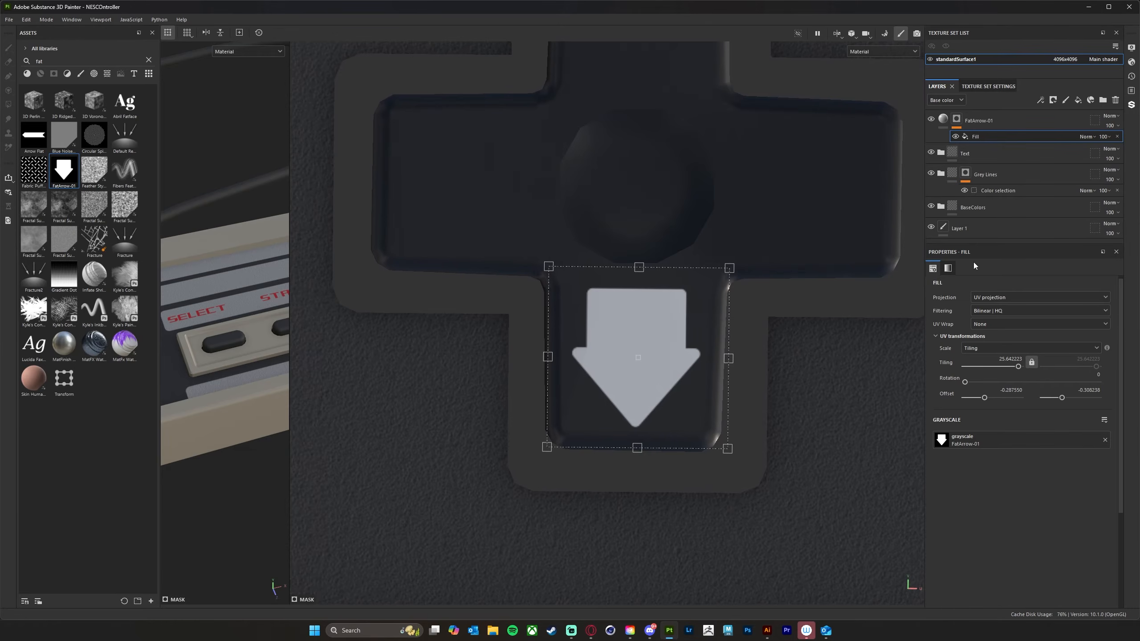
- Restrict the FatArrow-01 fill layer to the height channel and lower its height to about -0.37 to engrave the arrow
{"action": "left_click", "coordinate": [944, 118]}
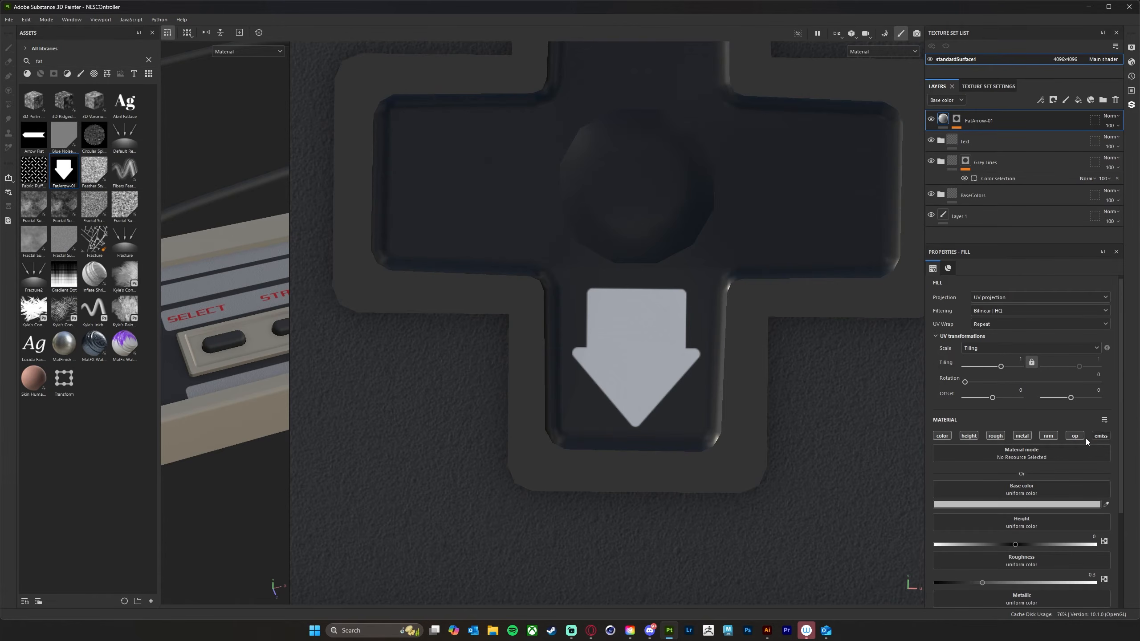
{"action": "left_click", "coordinate": [1022, 435]}
{"action": "left_click", "coordinate": [995, 435]}
{"action": "left_click", "coordinate": [942, 436]}
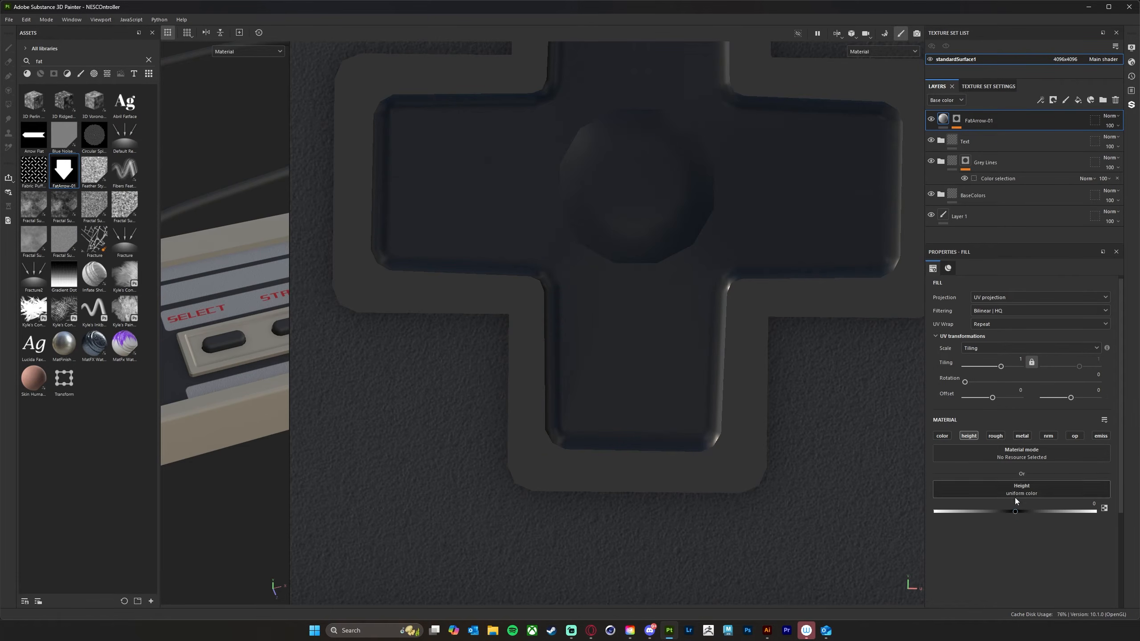
{"action": "left_click_drag", "start_coordinate": [1019, 513], "coordinate": [1009, 515]}
{"action": "left_click_drag", "start_coordinate": [993, 512], "coordinate": [985, 512]}
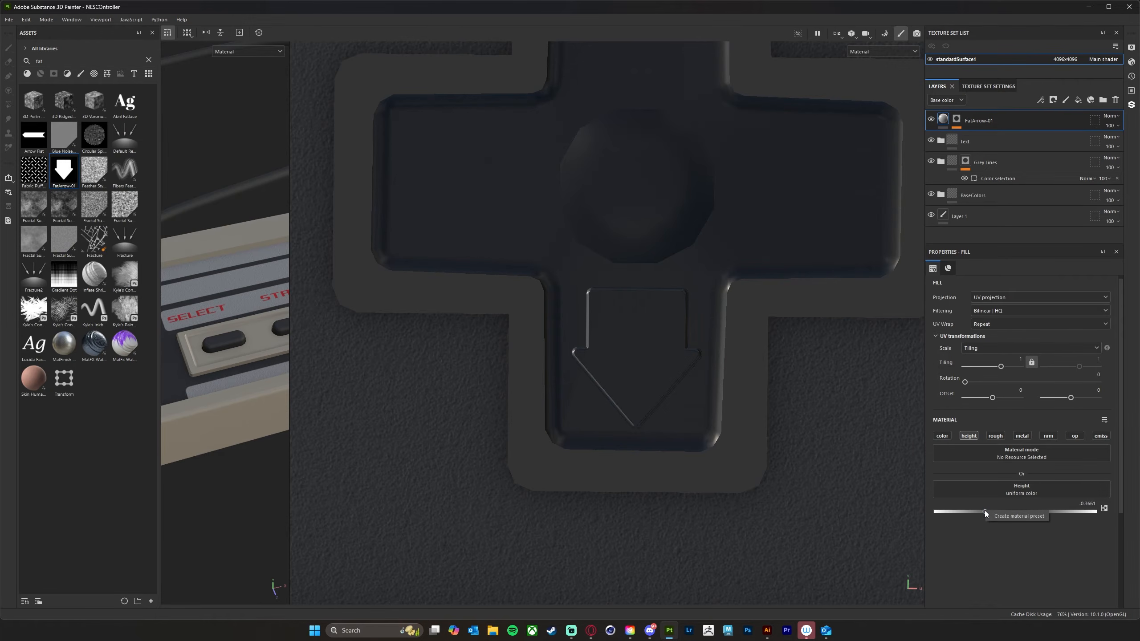
- Shrink the FatArrow-01 mask fill to a tiling of about 27.28 and centre it on the D-pad's lower arm
{"action": "left_click", "coordinate": [955, 121]}
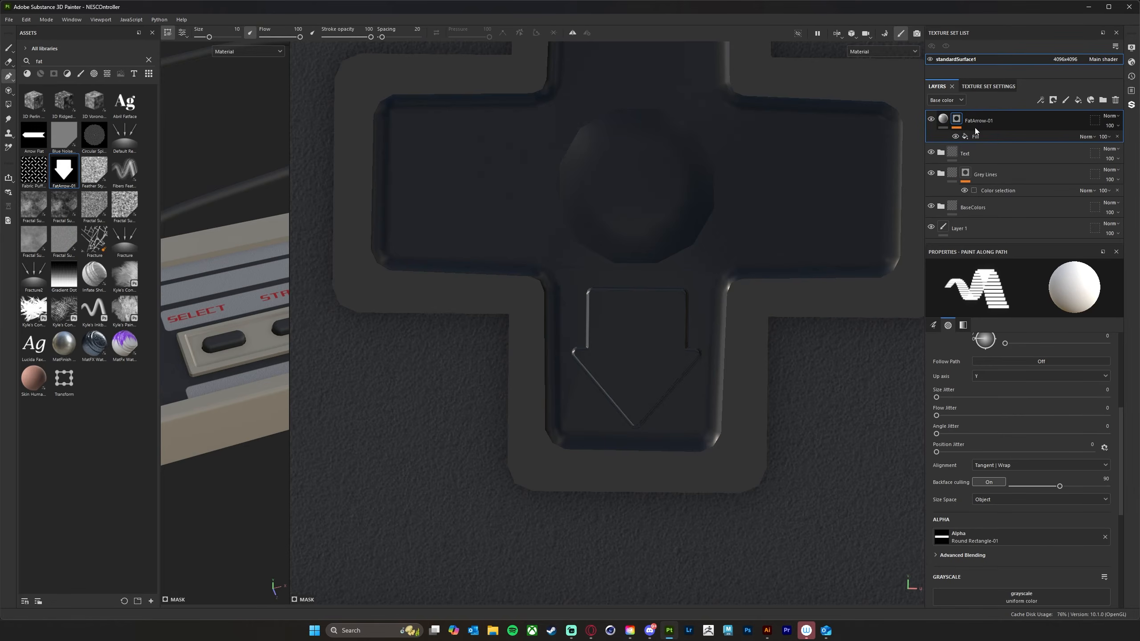
{"action": "left_click", "coordinate": [988, 139]}
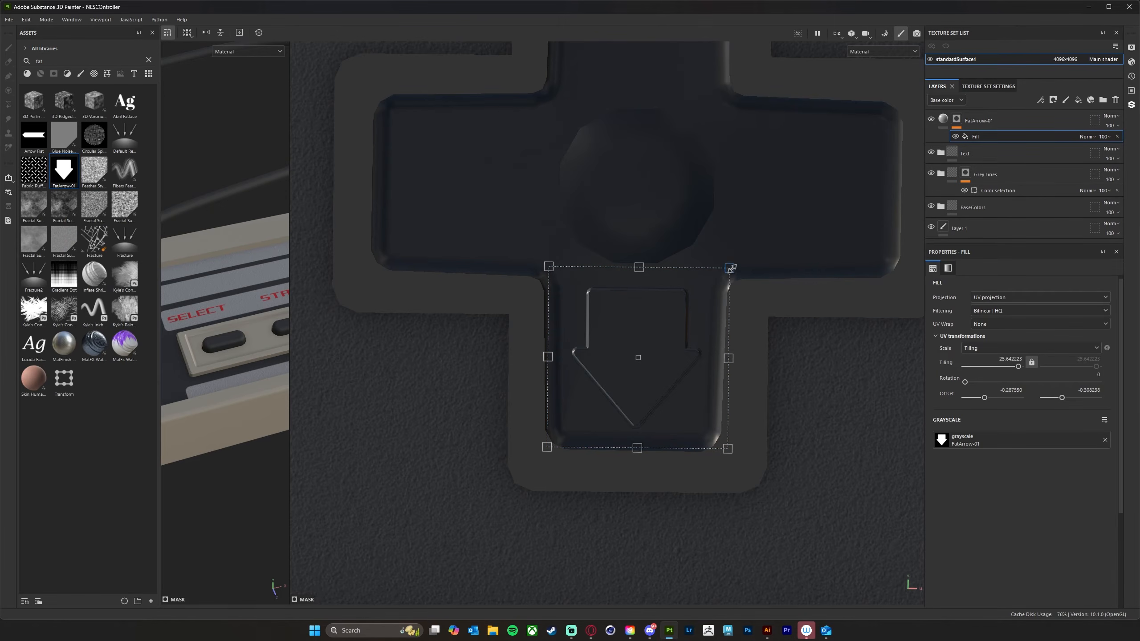
{"action": "left_click_drag", "start_coordinate": [732, 268], "coordinate": [721, 276]}
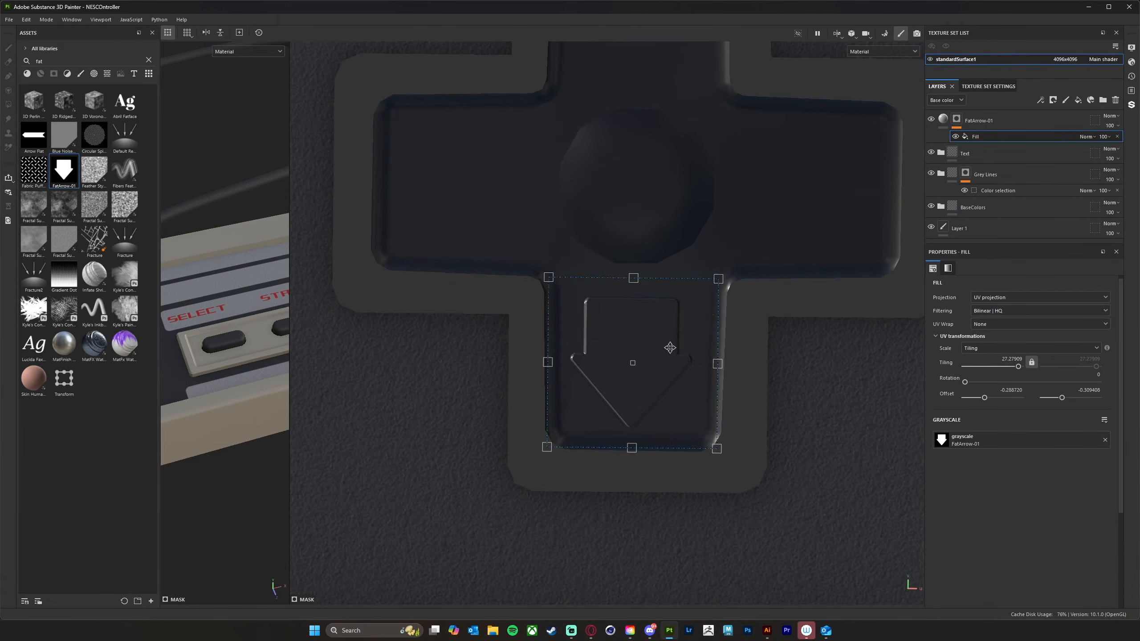
{"action": "left_click_drag", "start_coordinate": [673, 343], "coordinate": [672, 340]}
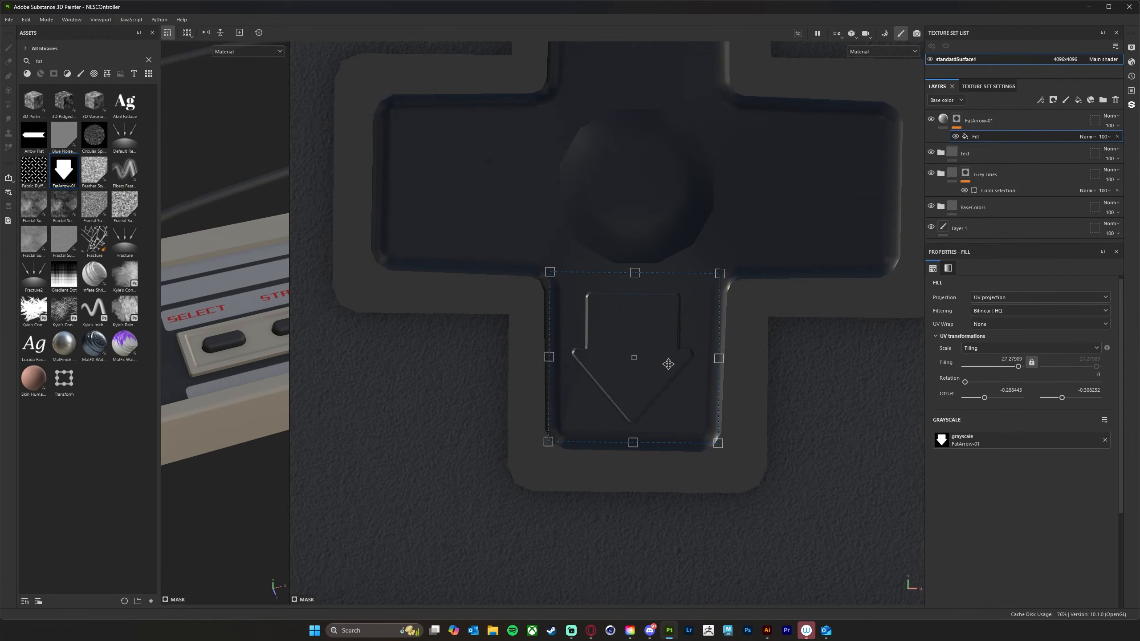
{"action": "scroll", "coordinate": [666, 367], "scroll_direction": "up", "scroll_amount": 4}
{"action": "scroll", "coordinate": [665, 368], "scroll_direction": "down", "scroll_amount": 4}
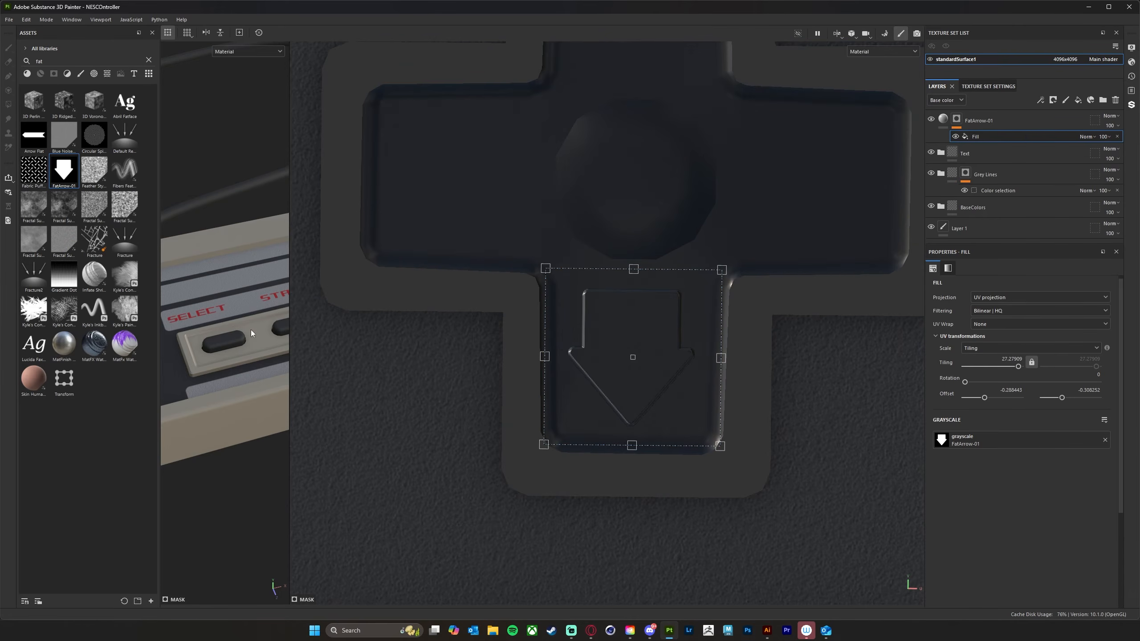
- Set the FatArrow-01 layer's height to about -0.1475 so the arrow is engraved less deeply in the D-pad
{"action": "left_click_drag", "start_coordinate": [288, 313], "coordinate": [613, 315]}
{"action": "left_click_drag", "start_coordinate": [369, 394], "coordinate": [435, 415], "text": "alt"}
{"action": "middle_click_drag", "start_coordinate": [435, 415], "coordinate": [507, 358], "text": "alt"}
{"action": "right_click_drag", "start_coordinate": [508, 357], "coordinate": [673, 390], "text": "alt"}
{"action": "middle_click_drag", "start_coordinate": [480, 351], "coordinate": [442, 430], "text": "alt"}
{"action": "left_click_drag", "start_coordinate": [443, 431], "coordinate": [562, 381], "text": "alt"}
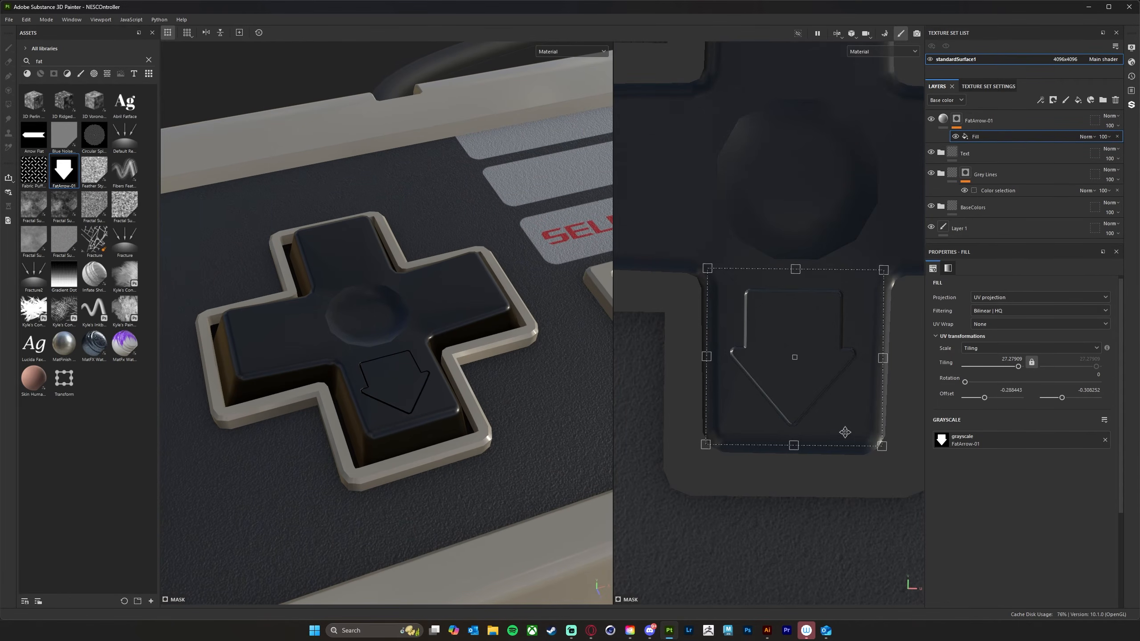
{"action": "left_click", "coordinate": [944, 119]}
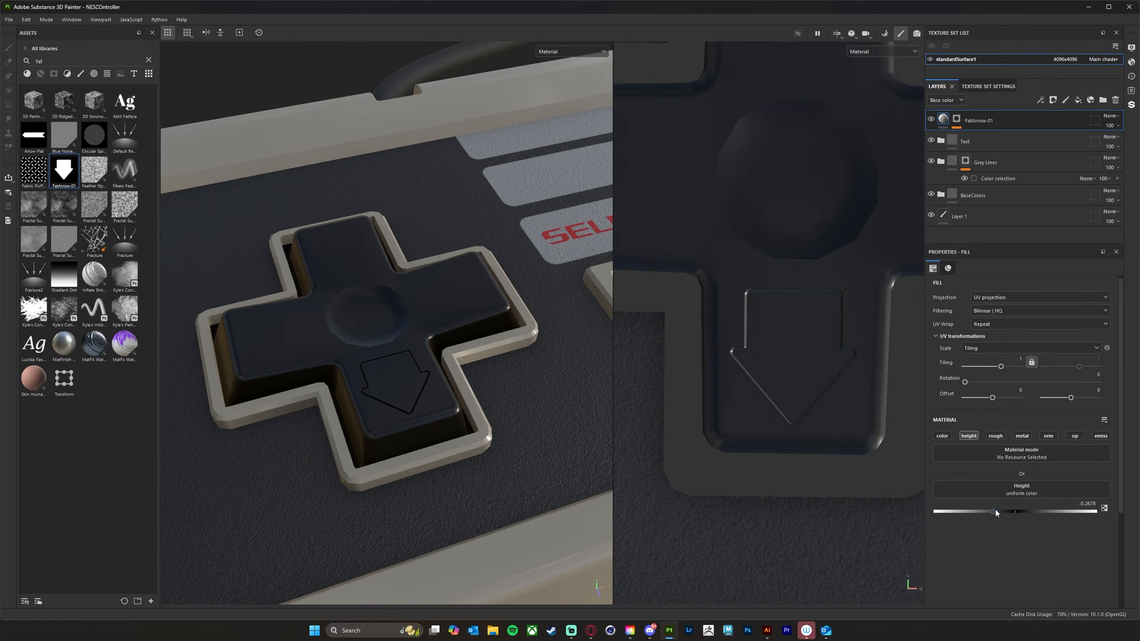
{"action": "left_click_drag", "start_coordinate": [1007, 512], "coordinate": [1006, 511]}
{"action": "left_click_drag", "start_coordinate": [377, 409], "coordinate": [454, 406], "text": "alt"}
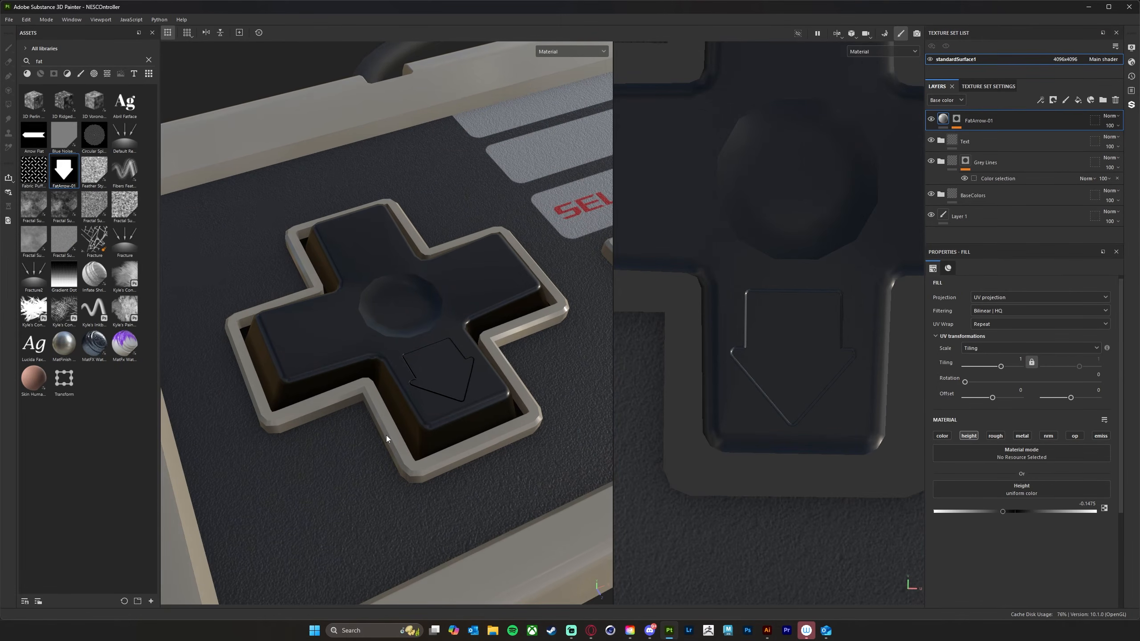
{"action": "middle_click_drag", "start_coordinate": [428, 332], "coordinate": [438, 298], "text": "alt"}
{"action": "right_click_drag", "start_coordinate": [438, 298], "coordinate": [522, 329], "text": "alt"}
{"action": "middle_click_drag", "start_coordinate": [521, 328], "coordinate": [516, 305], "text": "alt"}
{"action": "left_click", "coordinate": [1118, 126]}
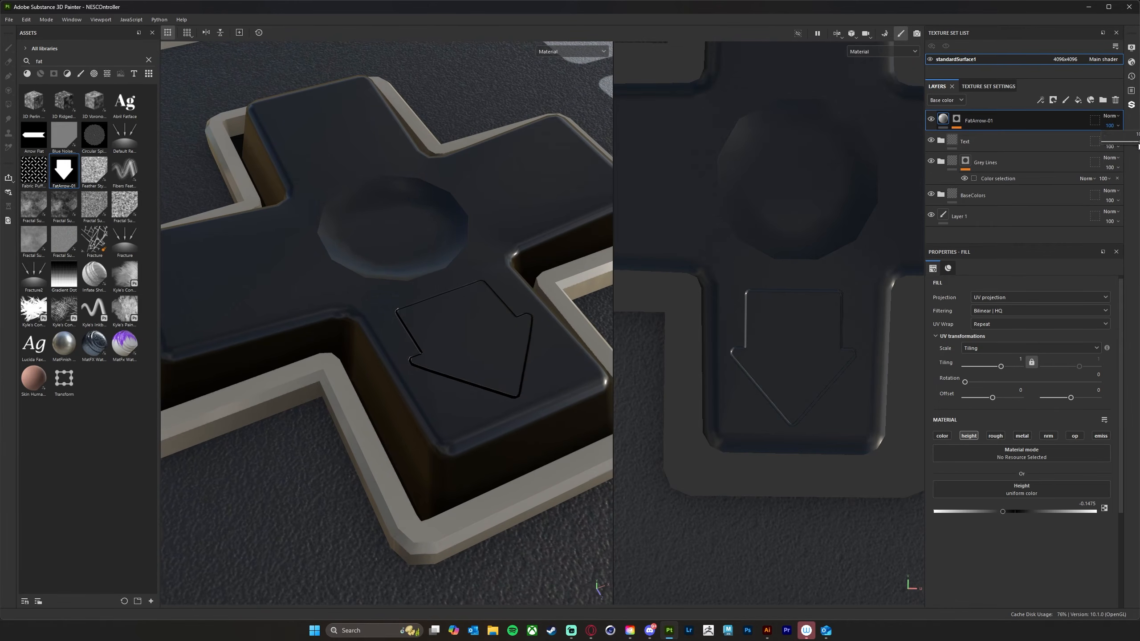
{"action": "mouse_move", "coordinate": [1139, 142]}
{"action": "left_mouse_down"}
{"action": "mouse_move", "coordinate": [1105, 143]}
{"action": "mouse_move", "coordinate": [1139, 143]}
{"action": "left_mouse_up"}
{"action": "left_click", "coordinate": [1117, 128]}
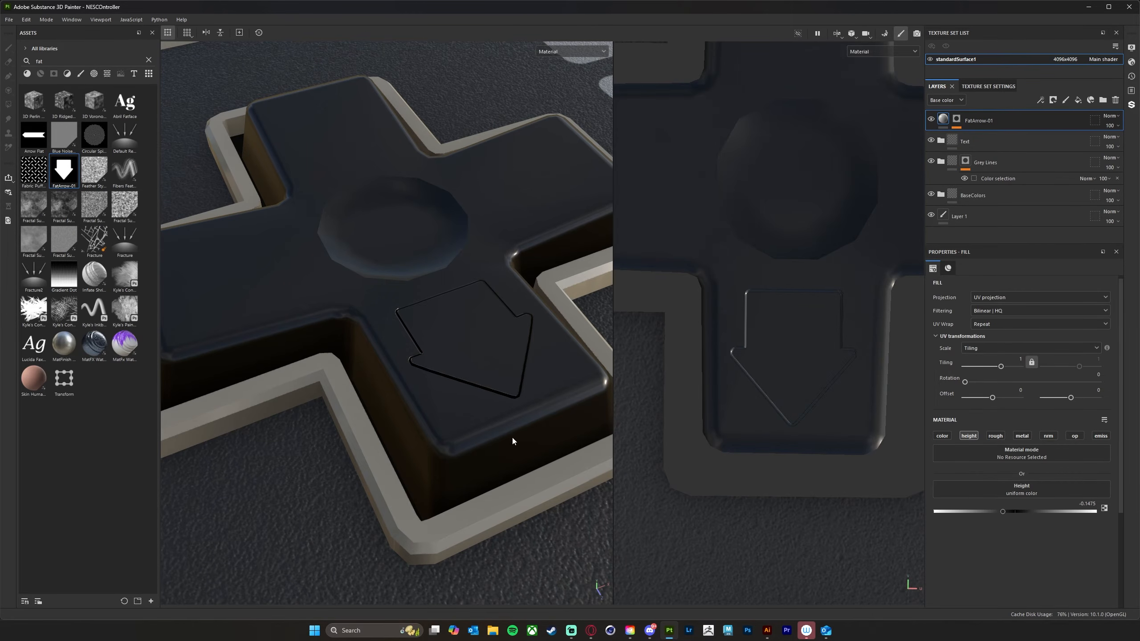
{"action": "middle_click_drag", "start_coordinate": [515, 441], "coordinate": [473, 399]}
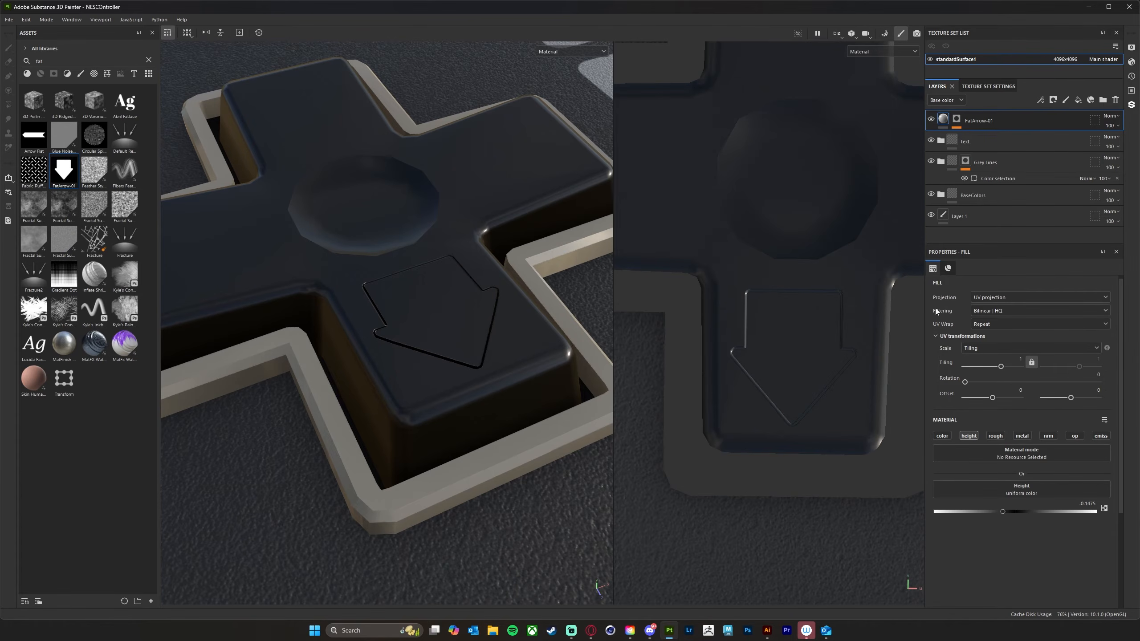
{"action": "left_click_drag", "start_coordinate": [434, 472], "coordinate": [555, 489], "text": "alt"}
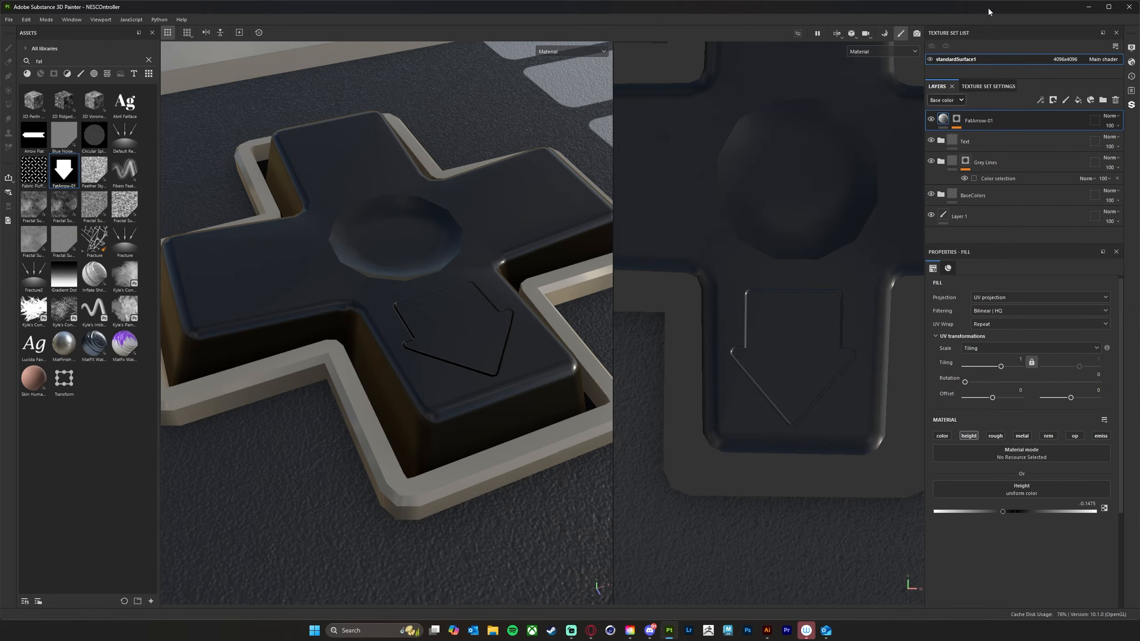
- Try a Blur filter on the FatArrow-01 layer's material content and raise its blur intensity
{"action": "right_click", "coordinate": [1026, 122]}
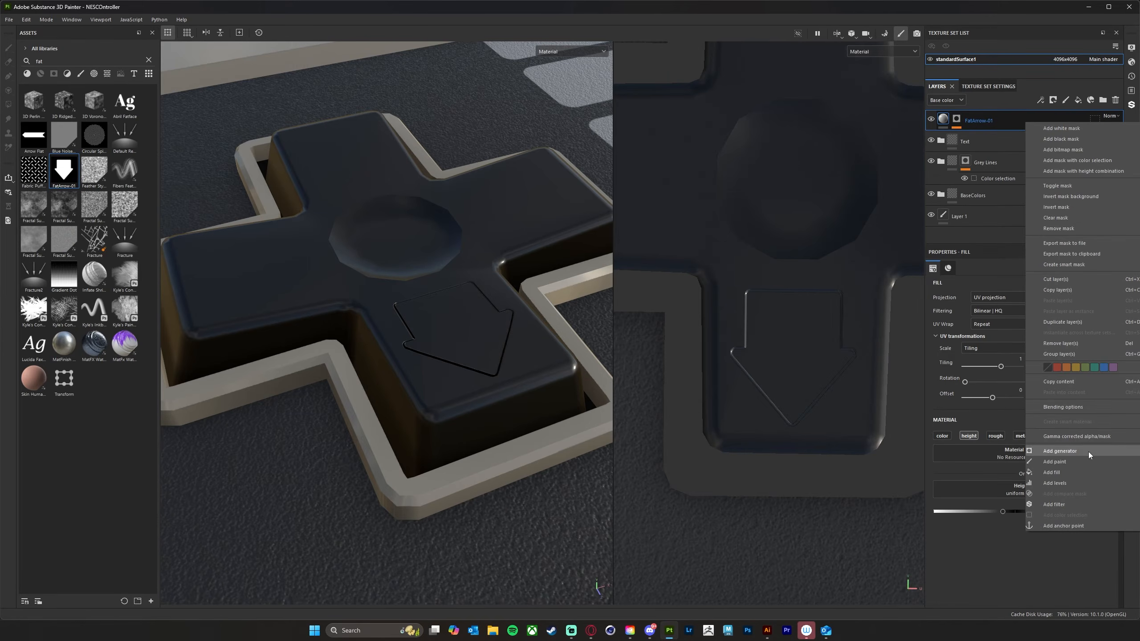
{"action": "left_click", "coordinate": [1078, 504]}
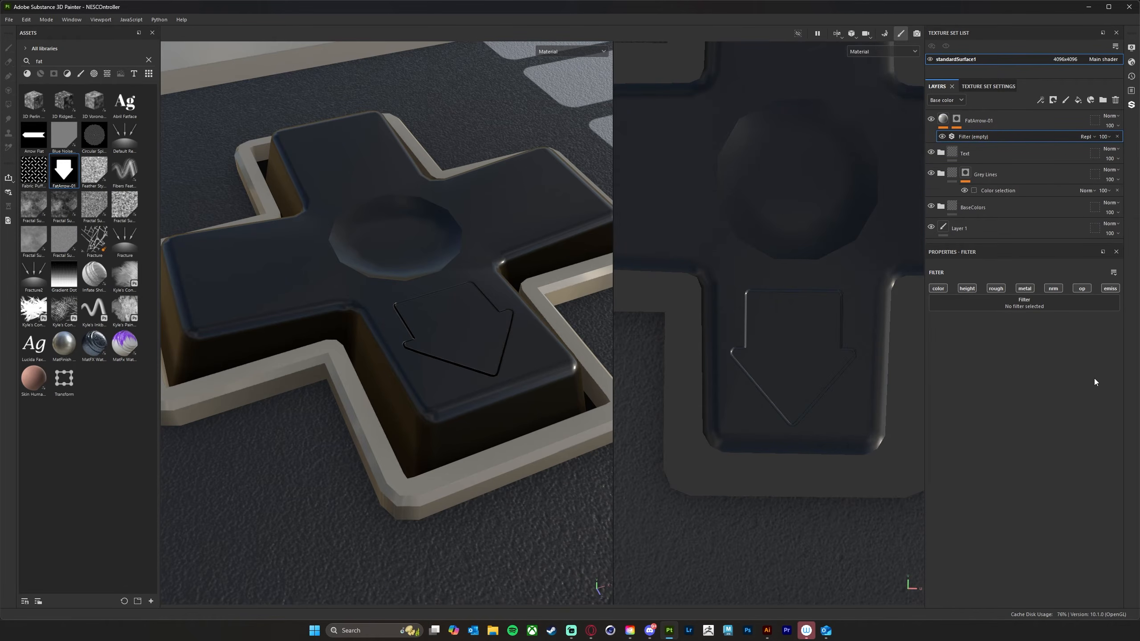
{"action": "left_click", "coordinate": [1010, 303]}
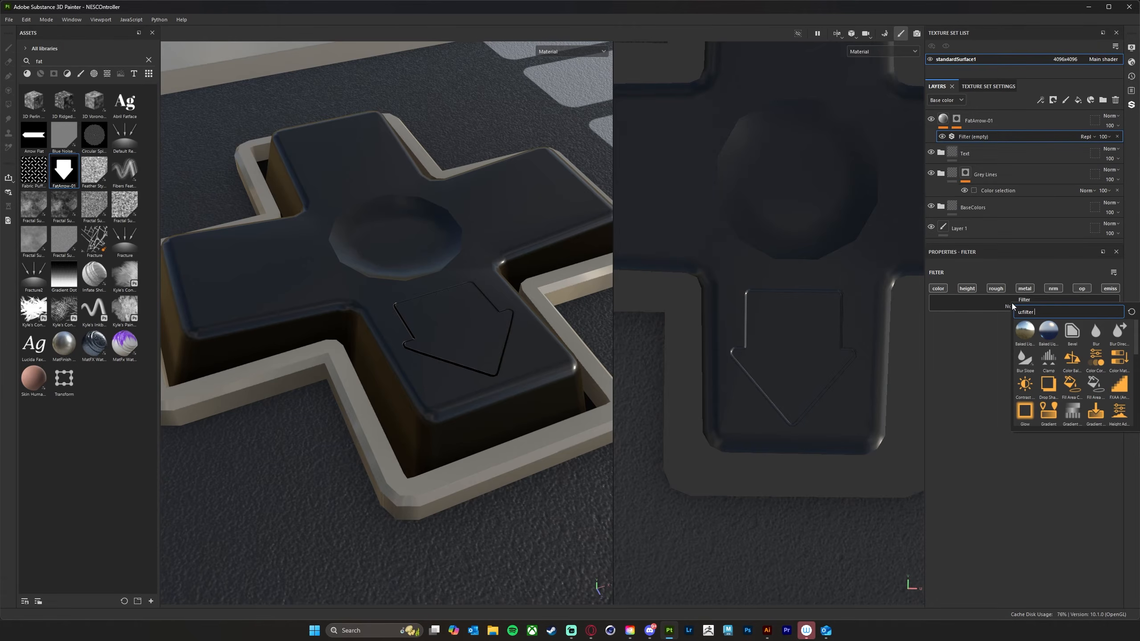
{"action": "left_click", "coordinate": [1098, 334]}
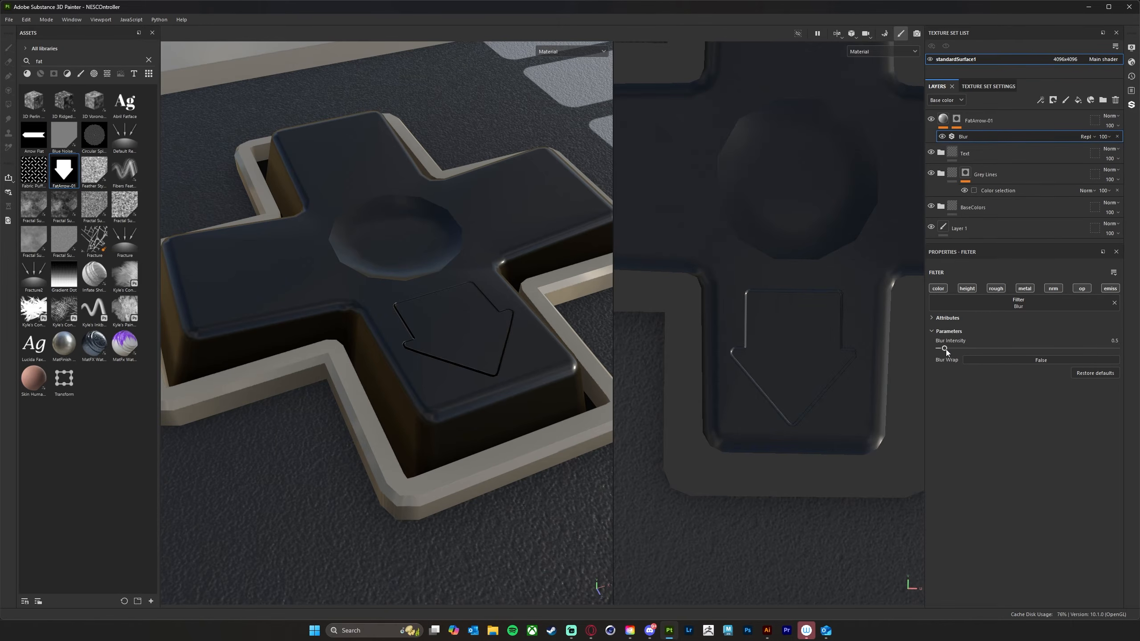
{"action": "left_click_drag", "start_coordinate": [946, 349], "coordinate": [955, 348]}
{"action": "mouse_move", "coordinate": [989, 350]}
{"action": "left_mouse_down"}
{"action": "mouse_move", "coordinate": [1006, 350]}
{"action": "mouse_move", "coordinate": [962, 347]}
{"action": "mouse_move", "coordinate": [991, 349]}
{"action": "left_mouse_up"}
- Undo the Blur filter on the FatArrow-01 layer's content and make its mask active
{"action": "left_click", "coordinate": [944, 119]}
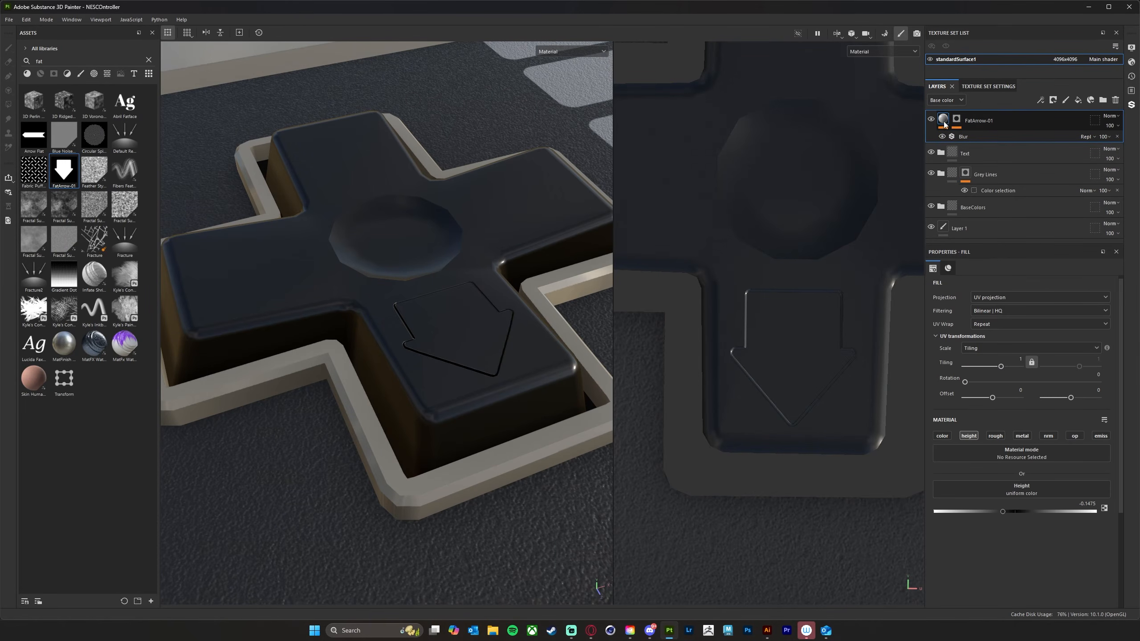
{"action": "left_click", "coordinate": [959, 119]}
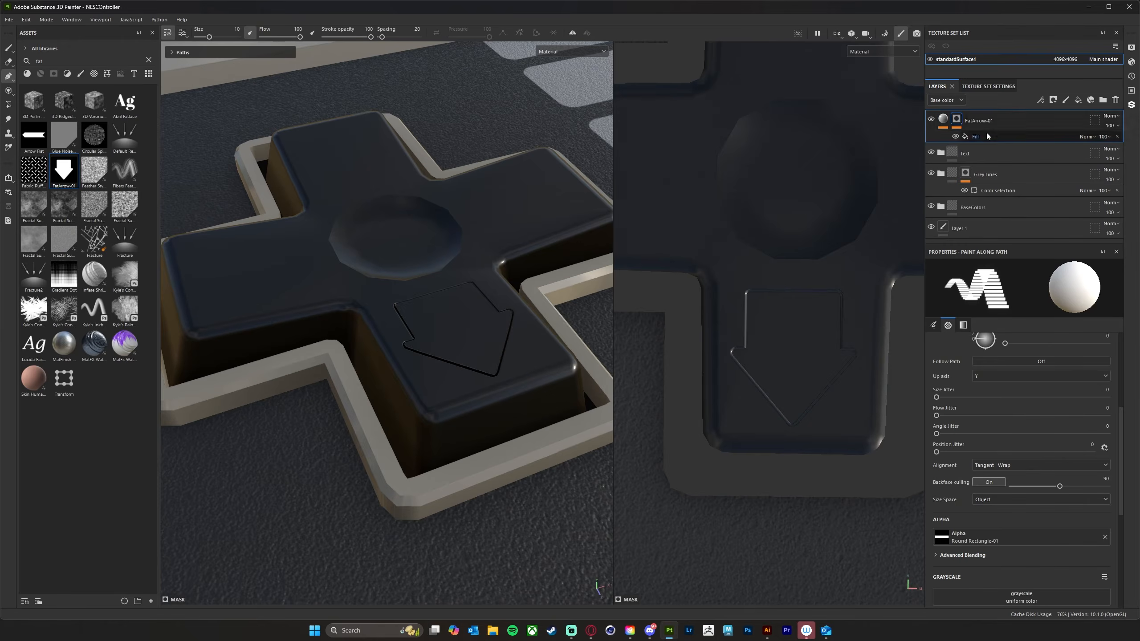
{"action": "left_click", "coordinate": [943, 119]}
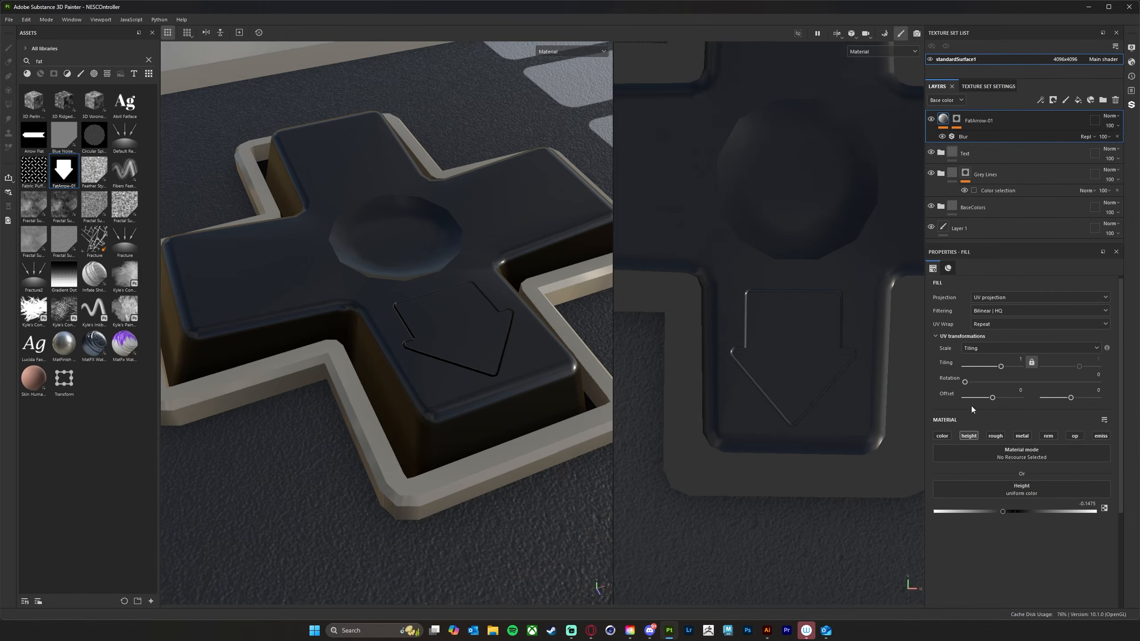
{"action": "key", "text": "ctrl+z"}
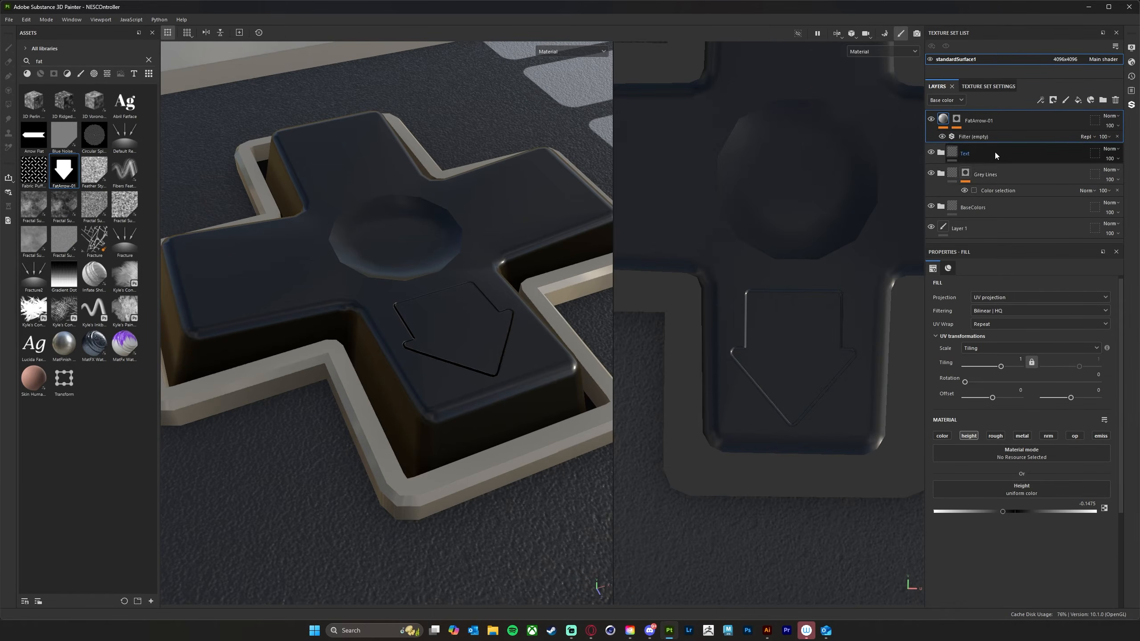
{"action": "key", "text": "ctrl+z"}
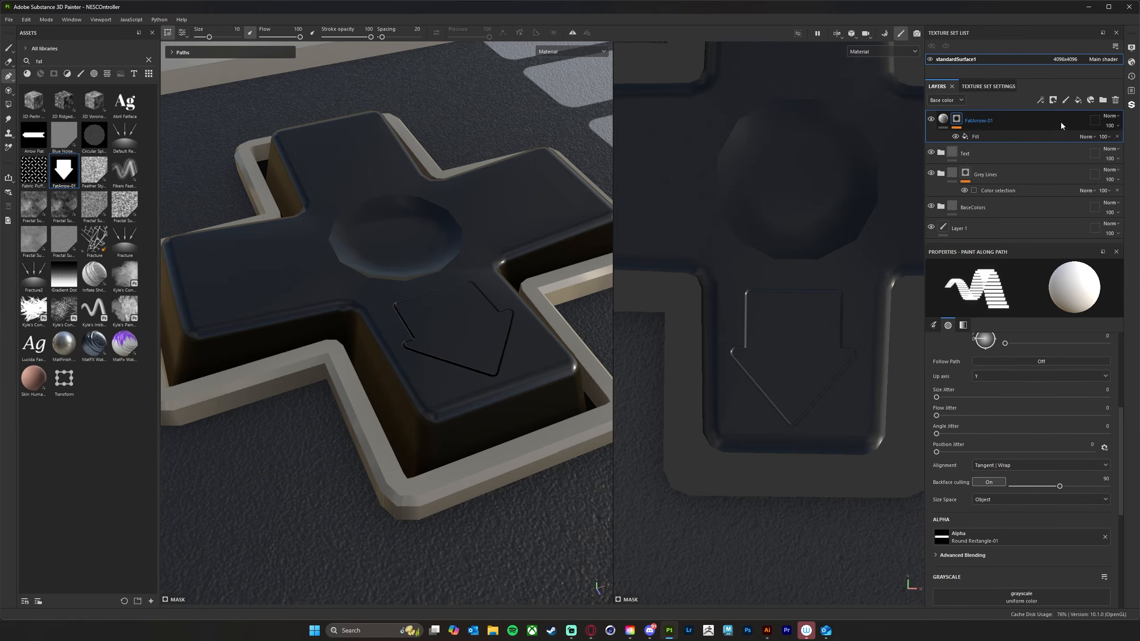
- Add a Blur filter to the FatArrow-01 layer's mask and set its blur intensity to 0.16
{"action": "right_click", "coordinate": [1026, 130]}
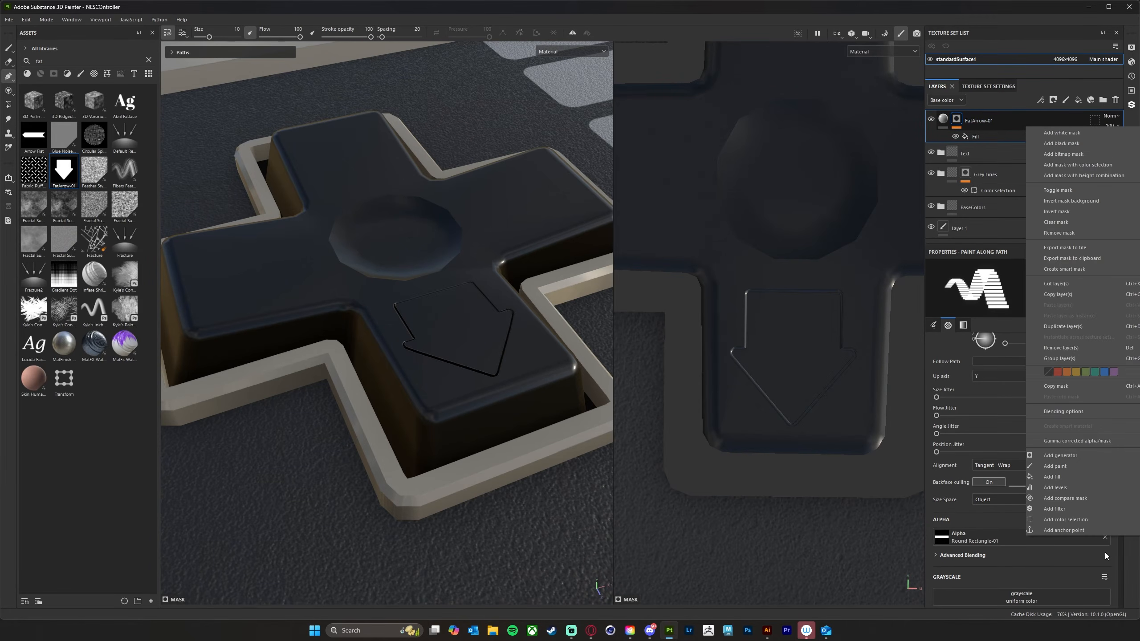
{"action": "left_click", "coordinate": [1067, 509]}
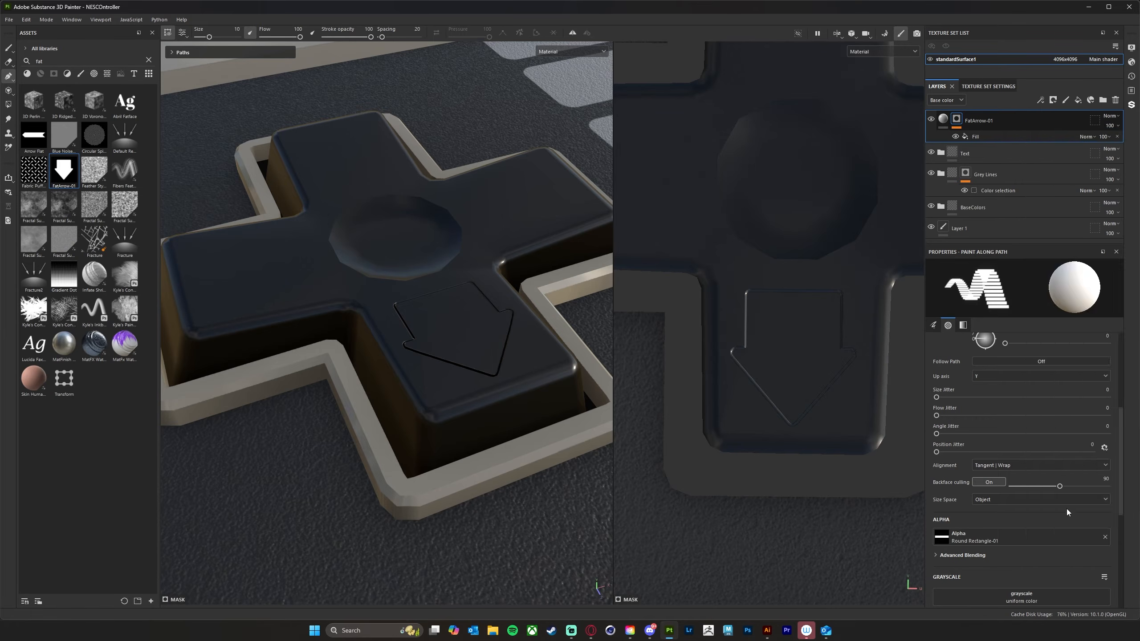
{"action": "left_click", "coordinate": [1039, 295]}
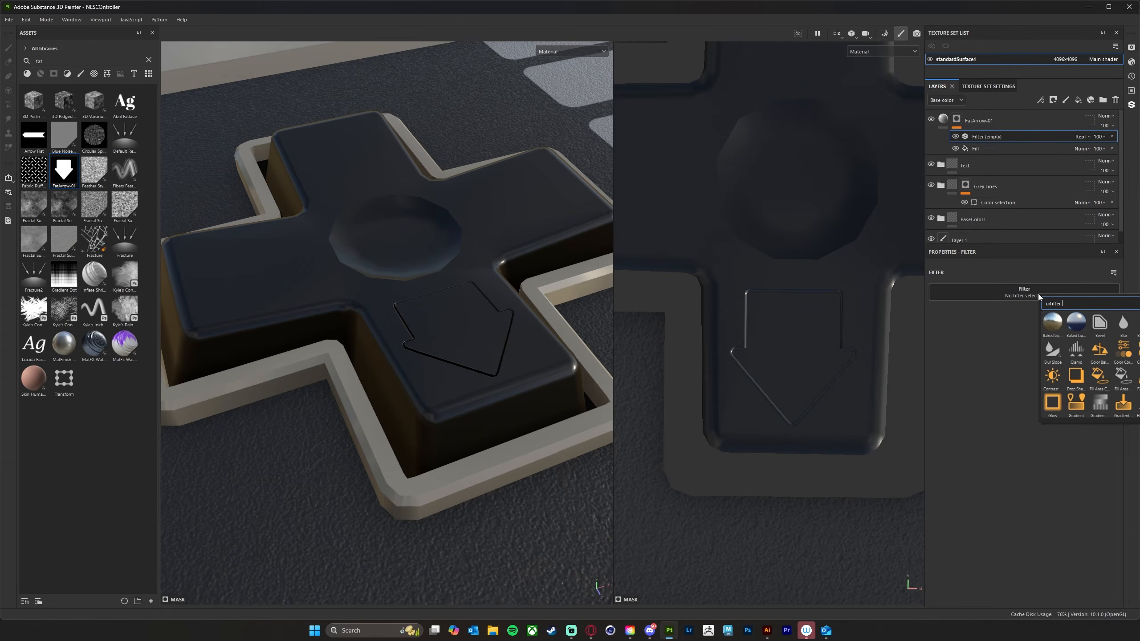
{"action": "left_click", "coordinate": [1126, 331]}
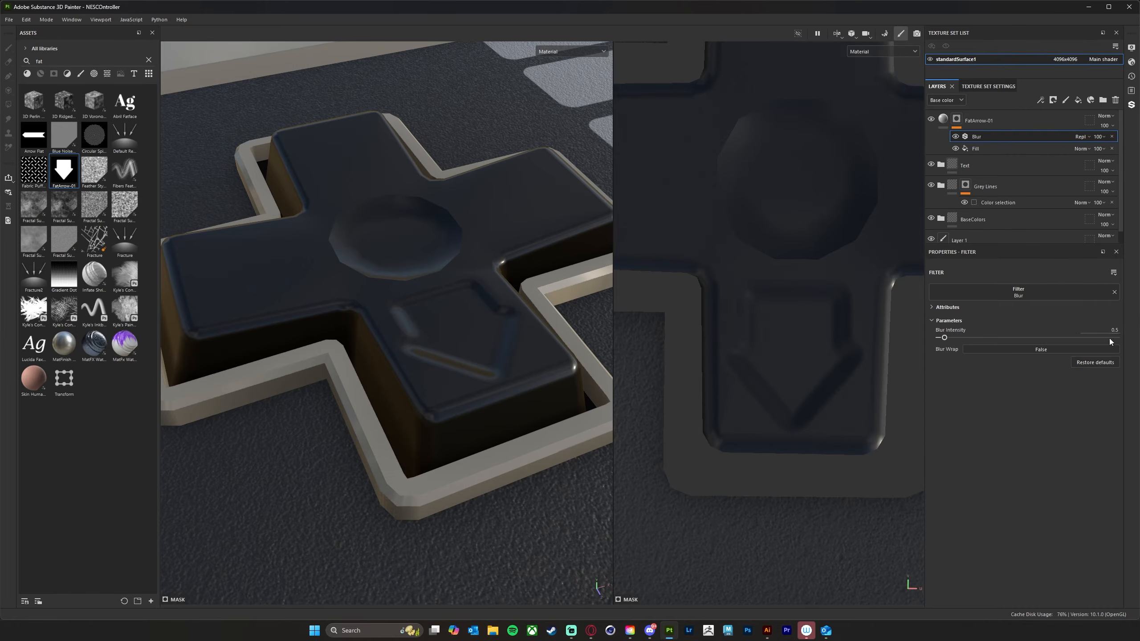
{"action": "left_click_drag", "start_coordinate": [945, 339], "coordinate": [941, 338]}
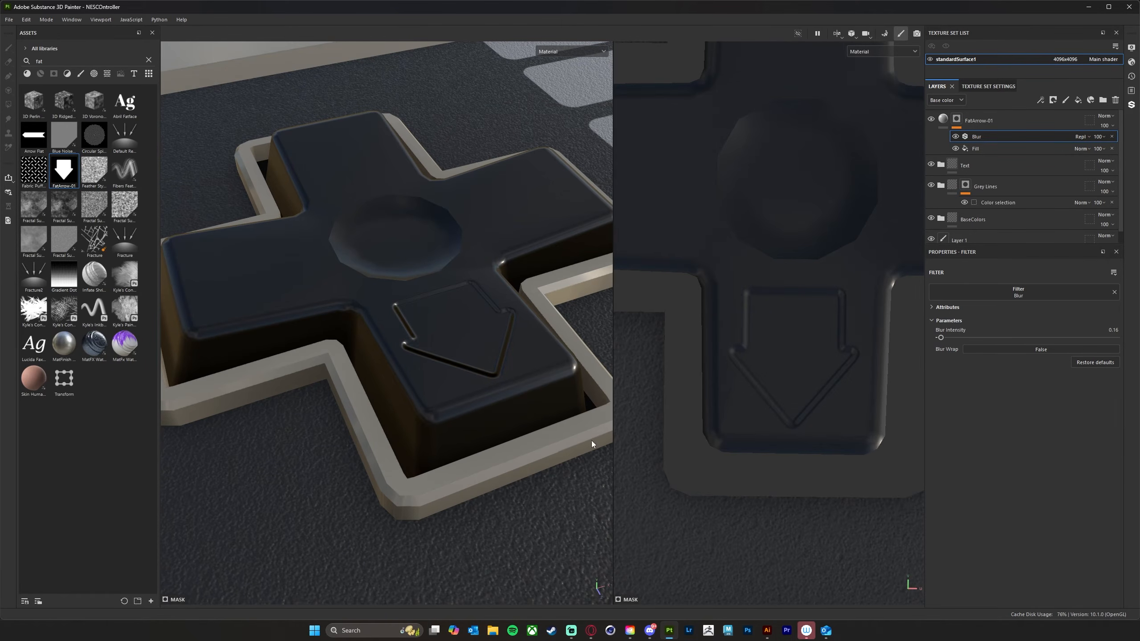
- Examine the softened arrow engraving on the D-pad from several angles and distances in the 3D view
{"action": "left_click_drag", "start_coordinate": [483, 464], "coordinate": [417, 419], "text": "alt"}
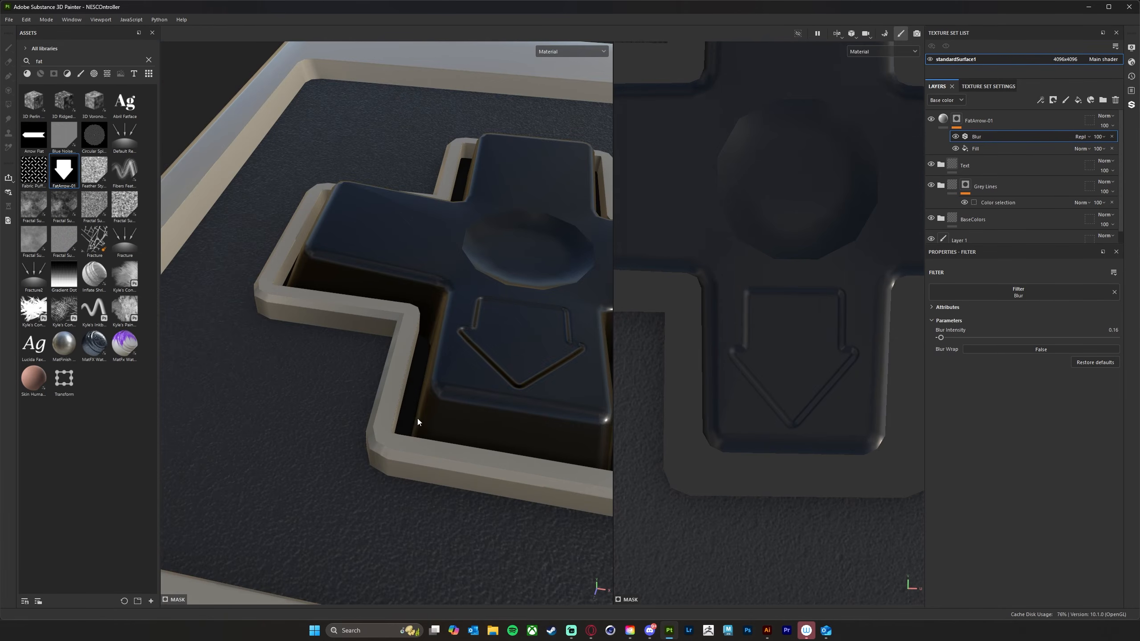
{"action": "right_click_drag", "start_coordinate": [417, 419], "coordinate": [469, 381], "text": "alt"}
{"action": "left_click_drag", "start_coordinate": [469, 381], "coordinate": [502, 374], "text": "alt"}
{"action": "middle_click_drag", "start_coordinate": [503, 374], "coordinate": [436, 393], "text": "alt"}
{"action": "right_click_drag", "start_coordinate": [437, 394], "coordinate": [508, 408], "text": "alt"}
{"action": "left_click_drag", "start_coordinate": [509, 408], "coordinate": [469, 442], "text": "alt"}
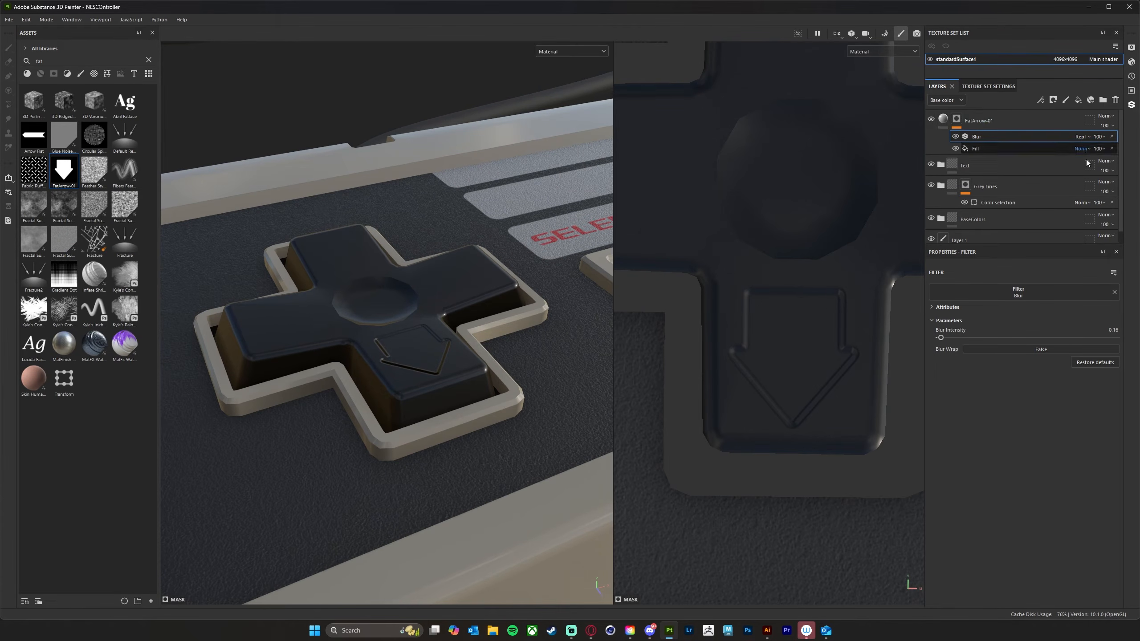
{"action": "middle_click_drag", "start_coordinate": [382, 373], "coordinate": [413, 315]}
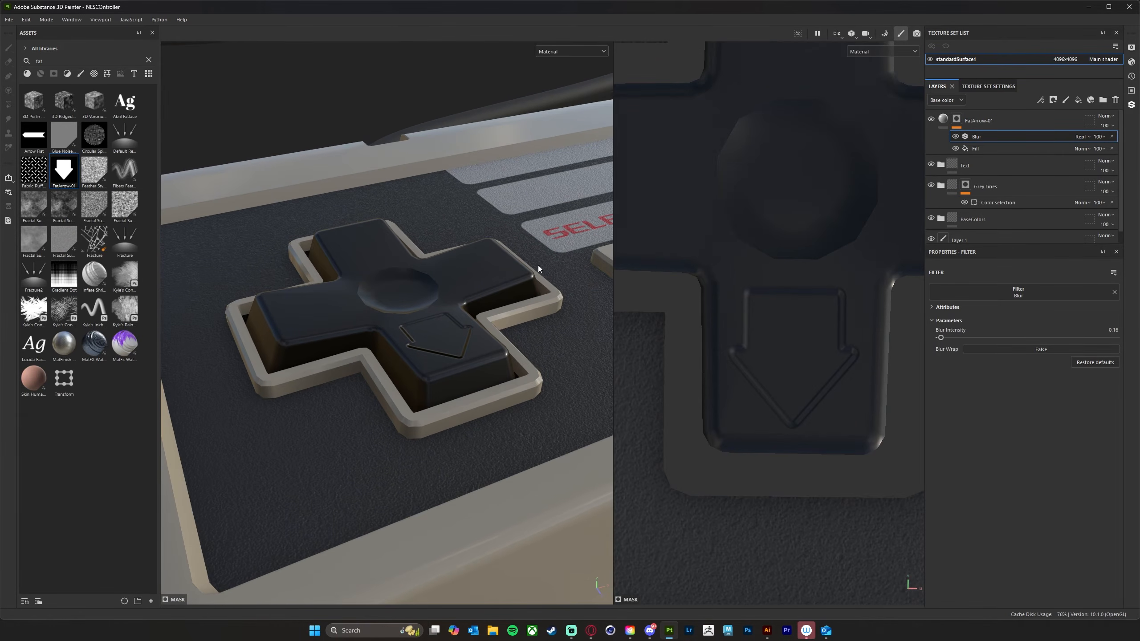
- Duplicate the FatArrow-01 layer together with its blurred mask, with the whole D-pad in view in the UV layout
{"action": "middle_click_drag", "start_coordinate": [790, 278], "coordinate": [783, 358]}
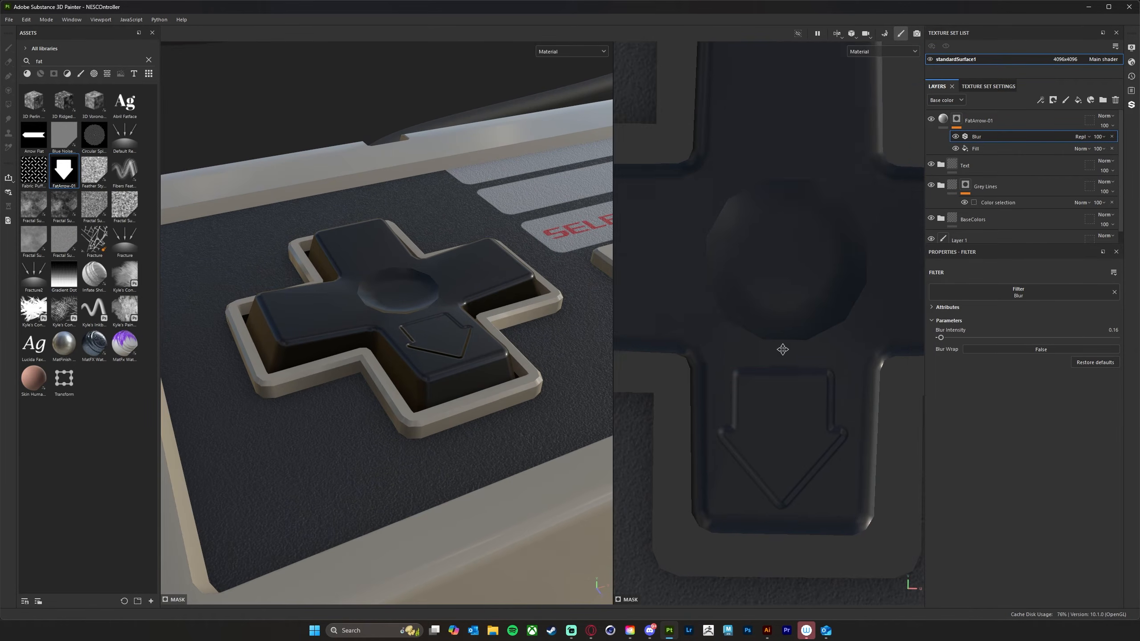
{"action": "left_click_drag", "start_coordinate": [613, 302], "coordinate": [241, 288]}
{"action": "middle_click_drag", "start_coordinate": [623, 273], "coordinate": [707, 364], "text": "alt"}
{"action": "right_click_drag", "start_coordinate": [707, 364], "coordinate": [751, 366], "text": "alt"}
{"action": "middle_click_drag", "start_coordinate": [751, 366], "coordinate": [631, 336], "text": "alt"}
{"action": "right_click_drag", "start_coordinate": [631, 336], "coordinate": [742, 298], "text": "alt"}
{"action": "middle_click_drag", "start_coordinate": [743, 298], "coordinate": [741, 266], "text": "alt"}
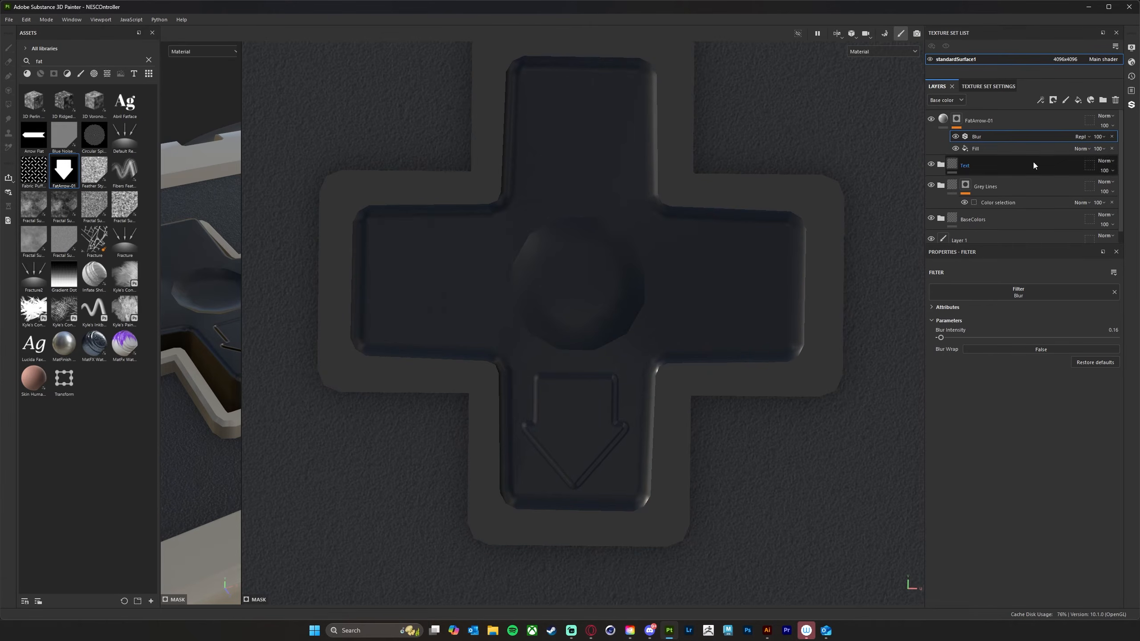
{"action": "right_click", "coordinate": [1019, 122]}
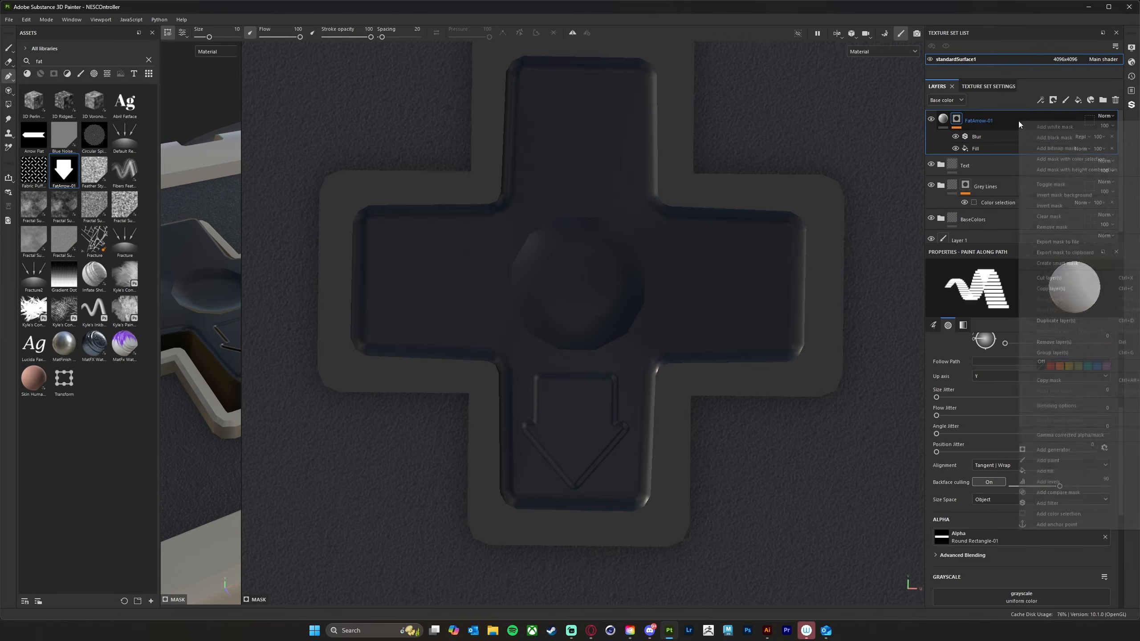
{"action": "left_click", "coordinate": [1071, 320]}
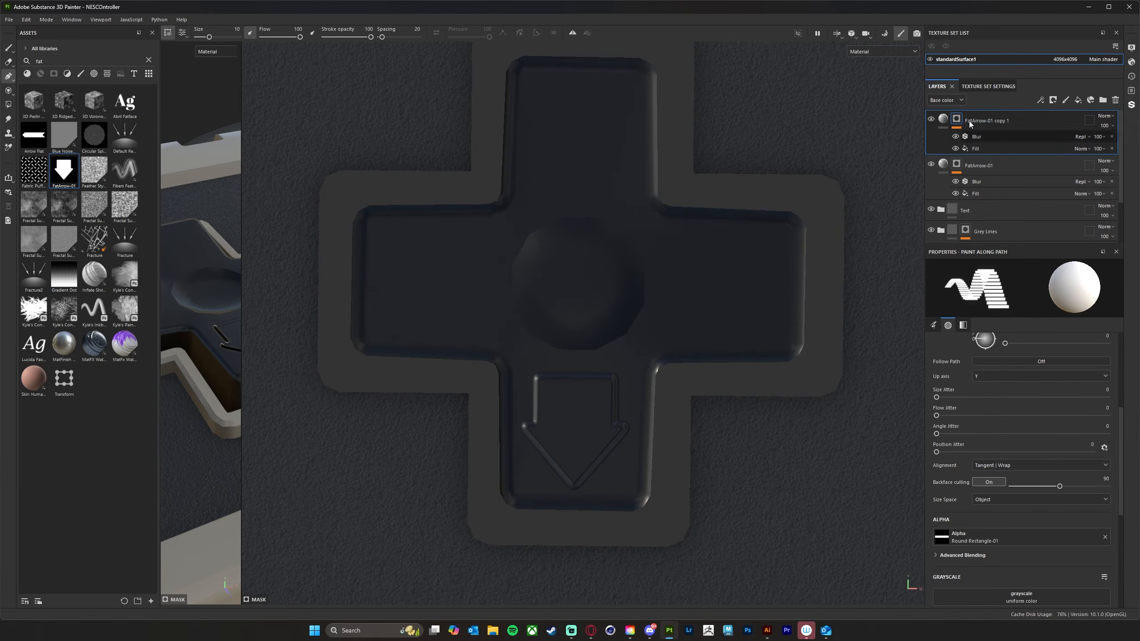
- Move the duplicated arrow's mask fill onto the D-pad's left arm and set its rotation to 90
{"action": "left_click", "coordinate": [1007, 146]}
{"action": "left_click_drag", "start_coordinate": [614, 388], "coordinate": [470, 277]}
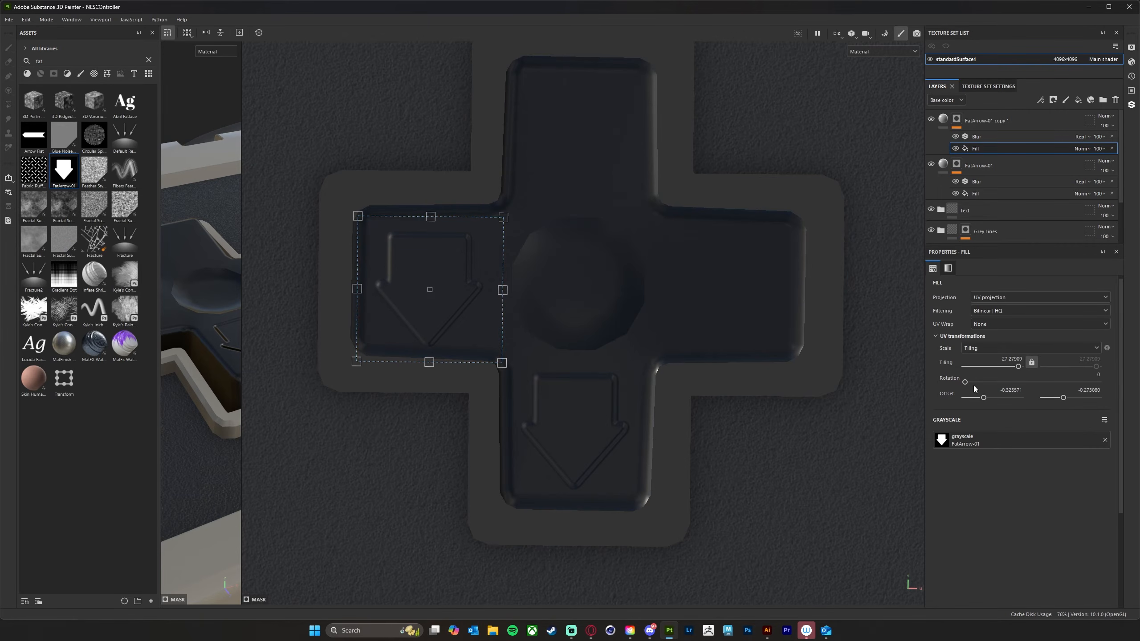
{"action": "left_click_drag", "start_coordinate": [966, 382], "coordinate": [980, 382]}
{"action": "left_click", "coordinate": [1098, 376]}
{"action": "type", "text": "9"}
{"action": "key", "text": "Return"}
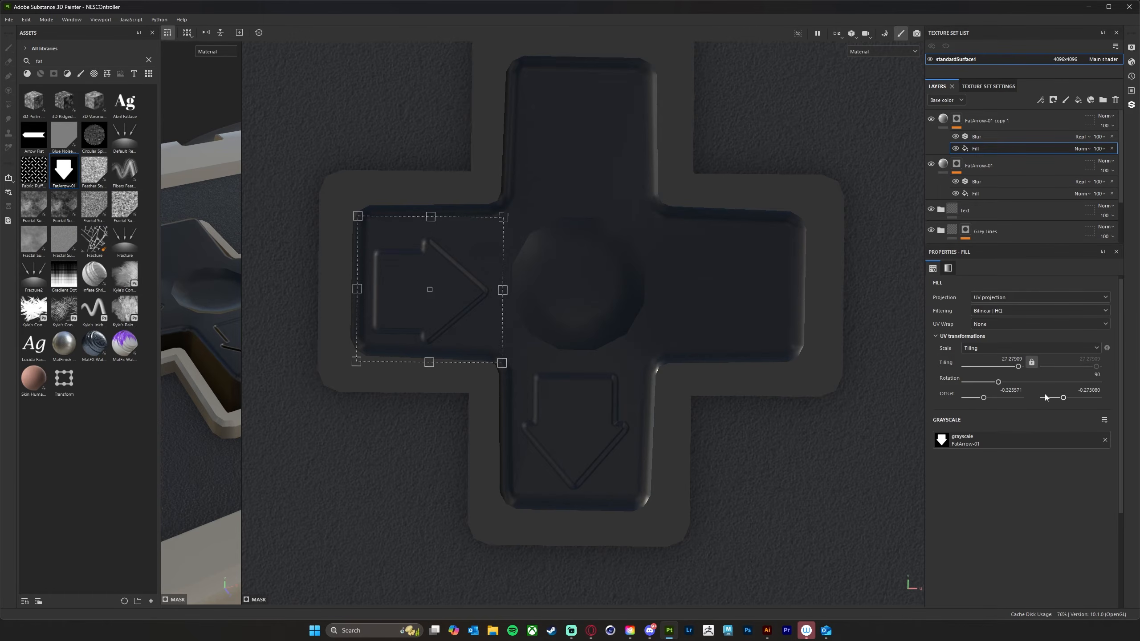
- Move the rotated arrow's mask fill onto the D-pad's right arm and duplicate its layer together with the mask
{"action": "left_click_drag", "start_coordinate": [458, 300], "coordinate": [751, 292]}
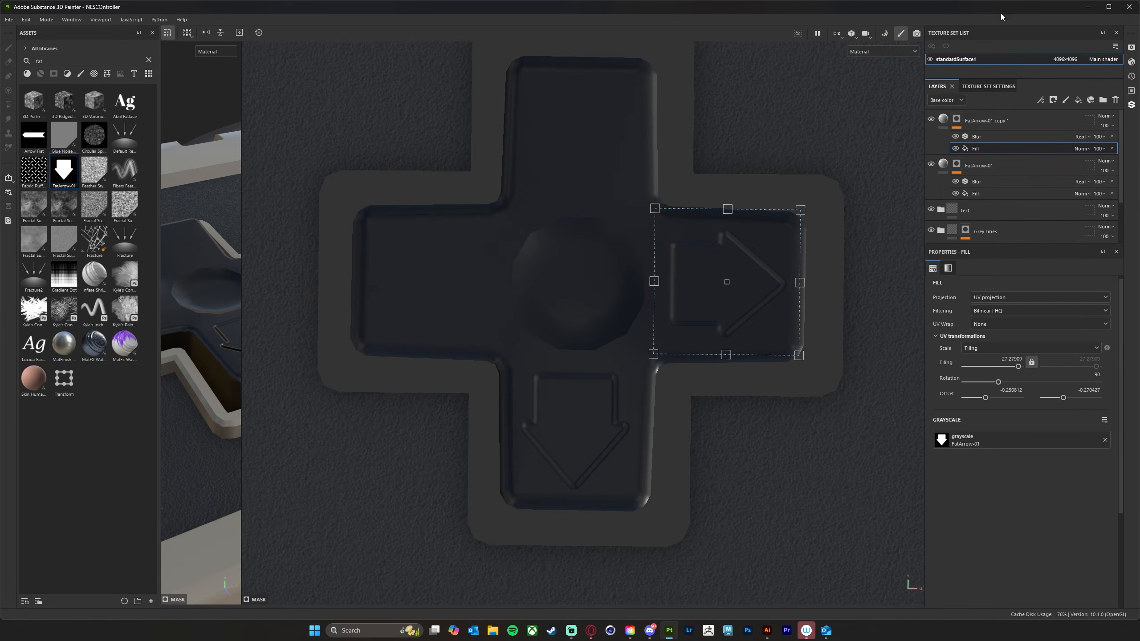
{"action": "right_click", "coordinate": [1028, 116]}
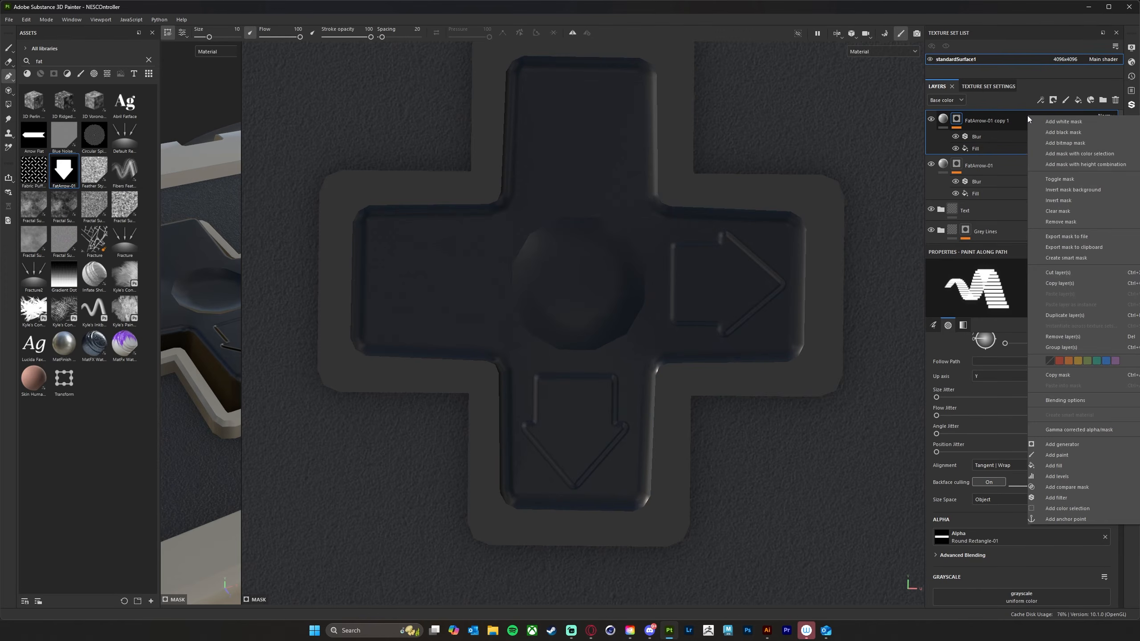
{"action": "left_click", "coordinate": [1114, 315]}
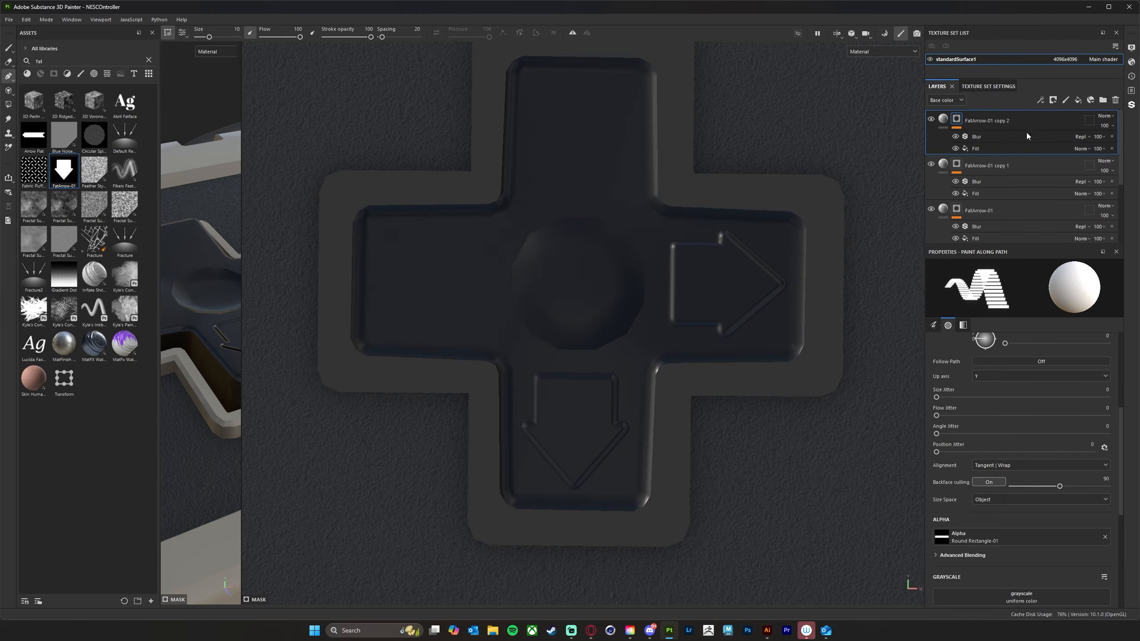
- Move the new copy's mask fill onto the D-pad's left arm, centred there, and set its rotation to 270
{"action": "left_click", "coordinate": [1025, 149]}
{"action": "left_click_drag", "start_coordinate": [715, 308], "coordinate": [449, 306]}
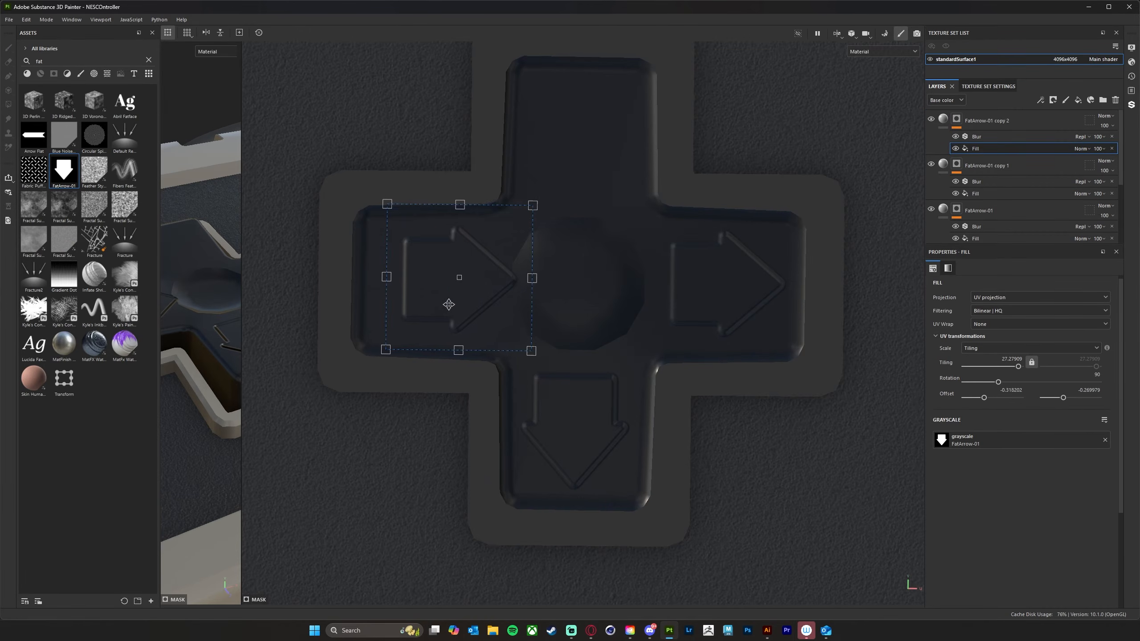
{"action": "double_click", "coordinate": [1097, 374]}
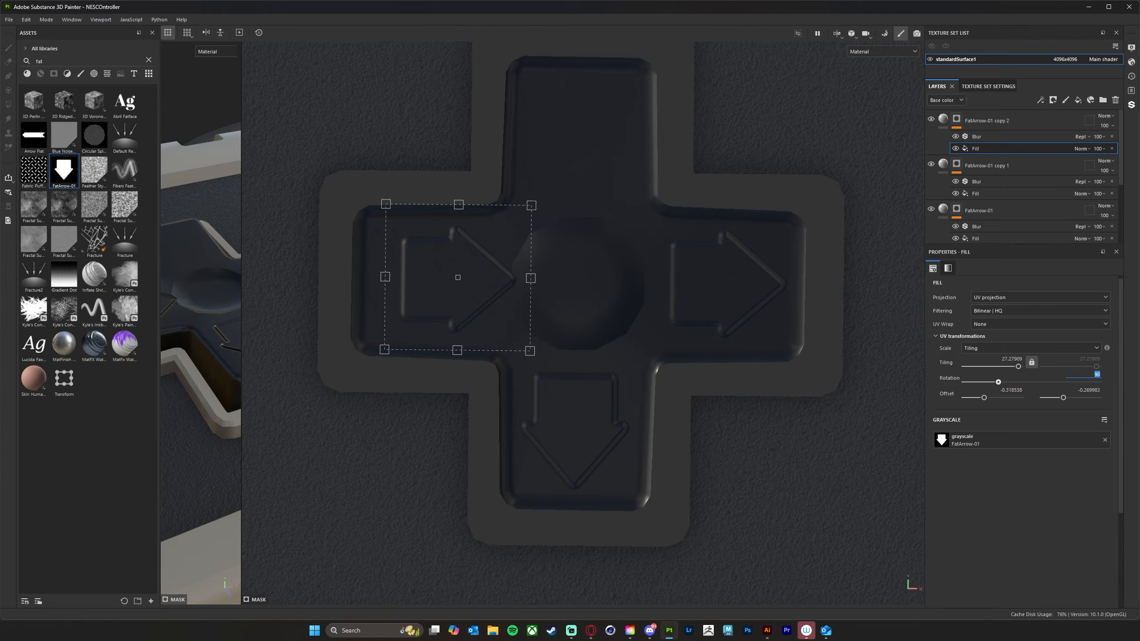
{"action": "type", "text": "27"}
{"action": "key", "text": "Return"}
{"action": "key", "text": "Tab"}
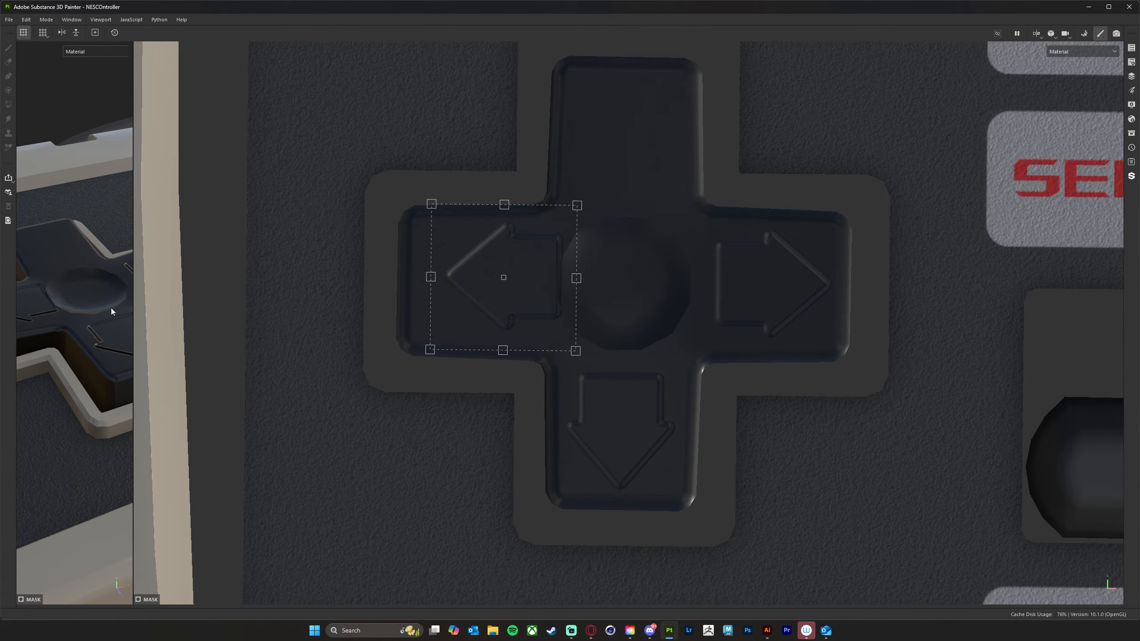
{"action": "key", "text": "Tab"}
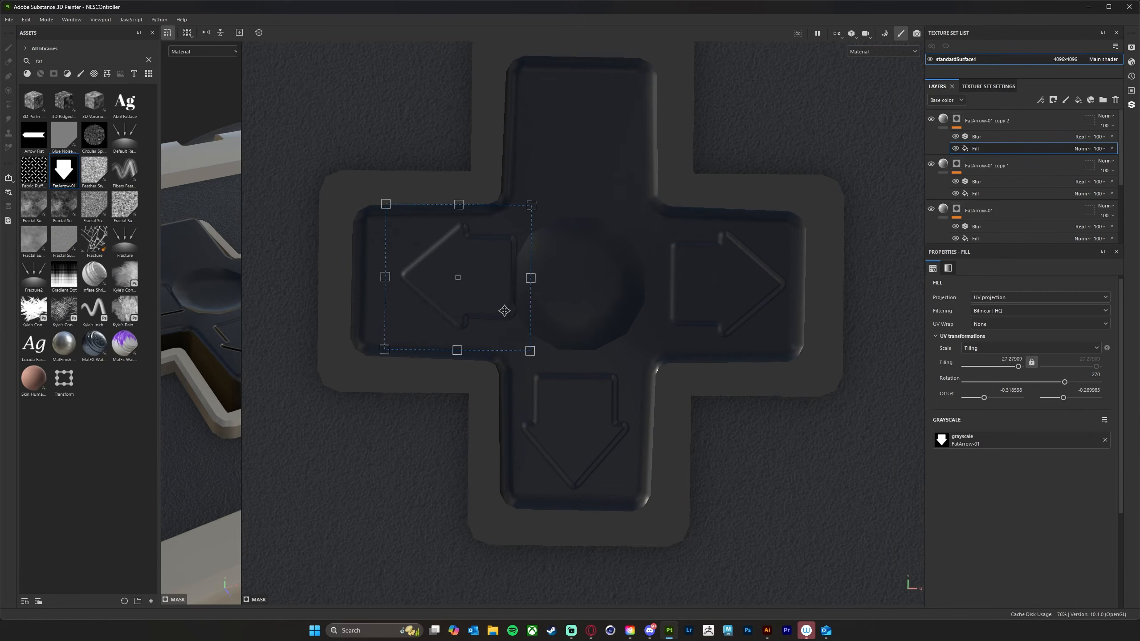
{"action": "left_click_drag", "start_coordinate": [491, 311], "coordinate": [459, 323]}
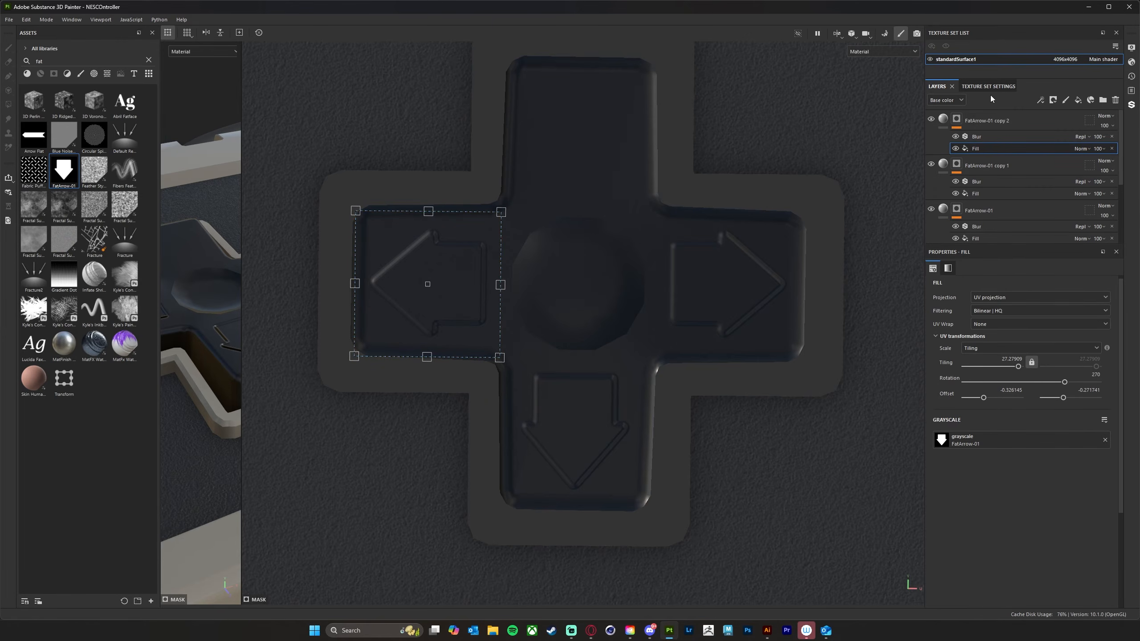
- Duplicate the left-pointing arrow's layer, FatArrow-01 copy 2, together with its blurred mask
{"action": "left_click", "coordinate": [1021, 121]}
{"action": "right_click", "coordinate": [1021, 121]}
{"action": "left_click", "coordinate": [1078, 323]}
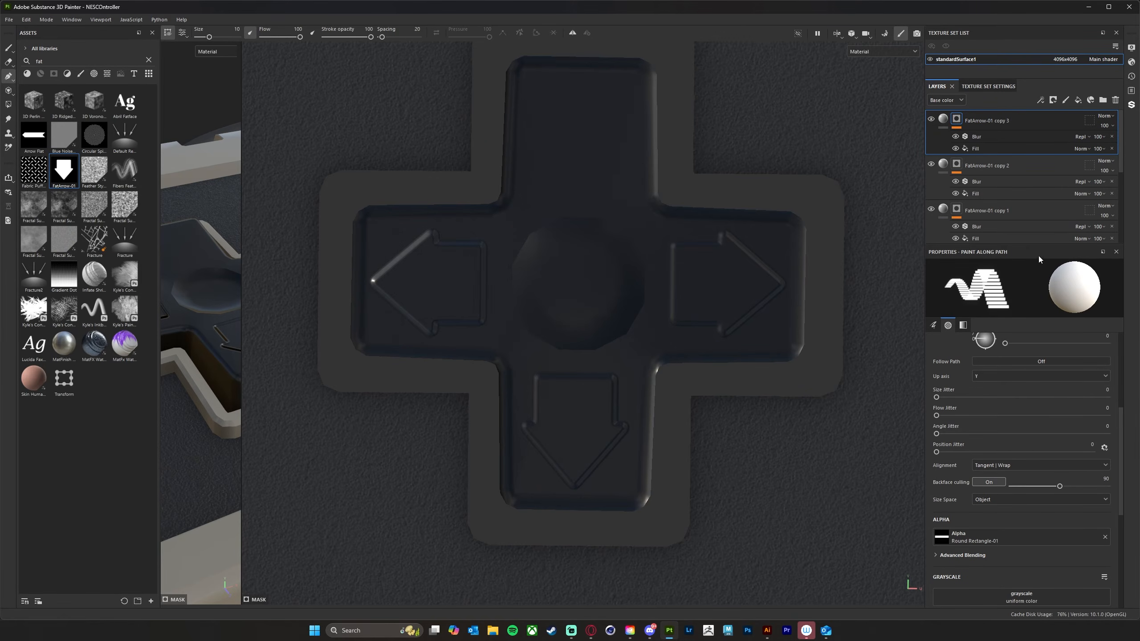
{"action": "left_click", "coordinate": [466, 283]}
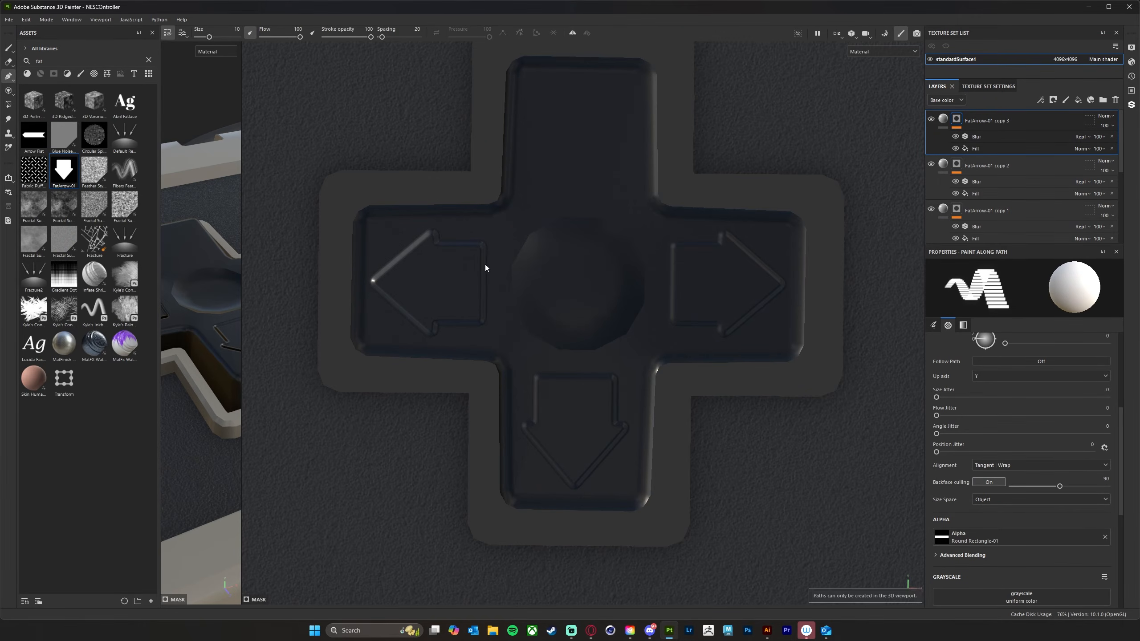
- Move the newest copy's mask fill onto the D-pad's upper arm, centred there, and set its rotation to 180
{"action": "left_click", "coordinate": [975, 149]}
{"action": "left_click_drag", "start_coordinate": [449, 285], "coordinate": [597, 151]}
{"action": "left_click", "coordinate": [1099, 375]}
{"action": "type", "text": "180"}
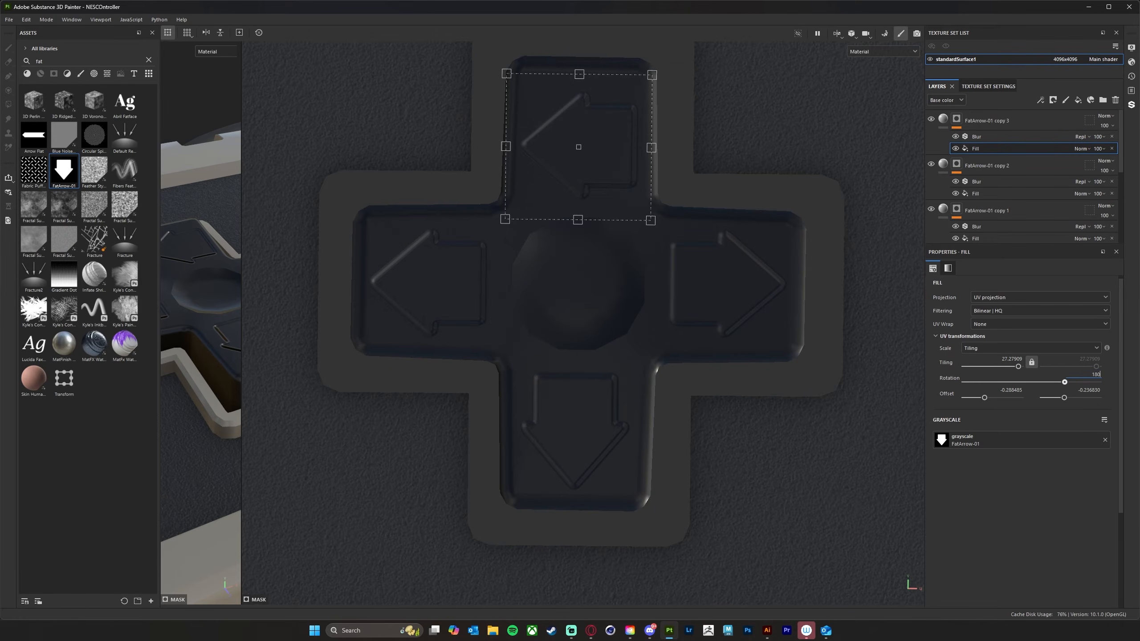
{"action": "key", "text": "Return"}
{"action": "key", "text": "Tab"}
{"action": "key", "text": "Tab"}
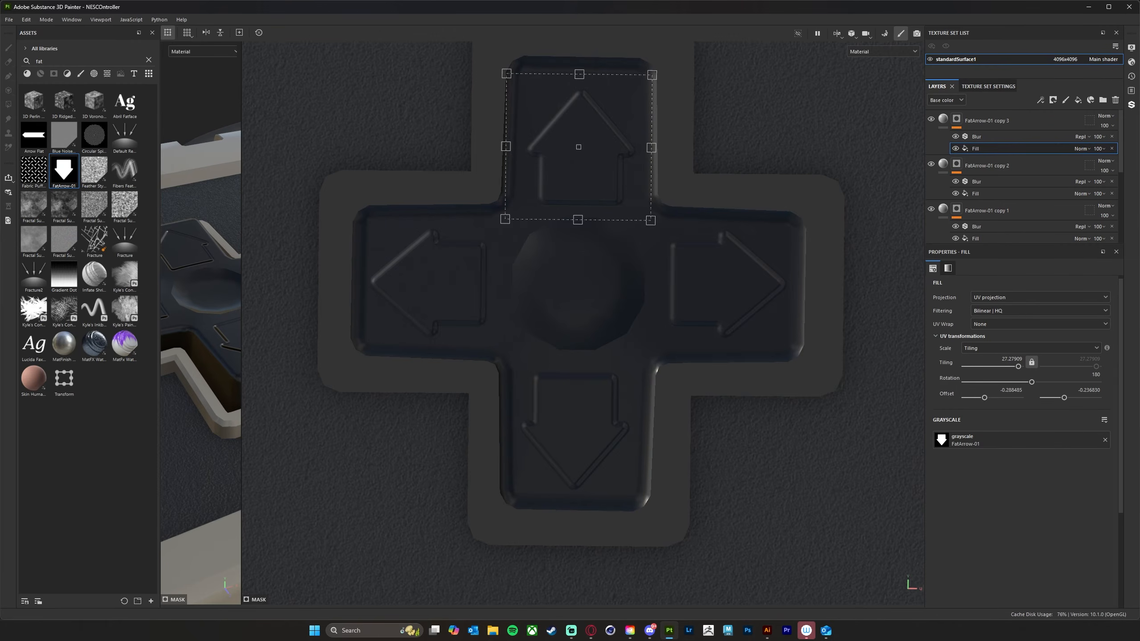
{"action": "key", "text": "Tab"}
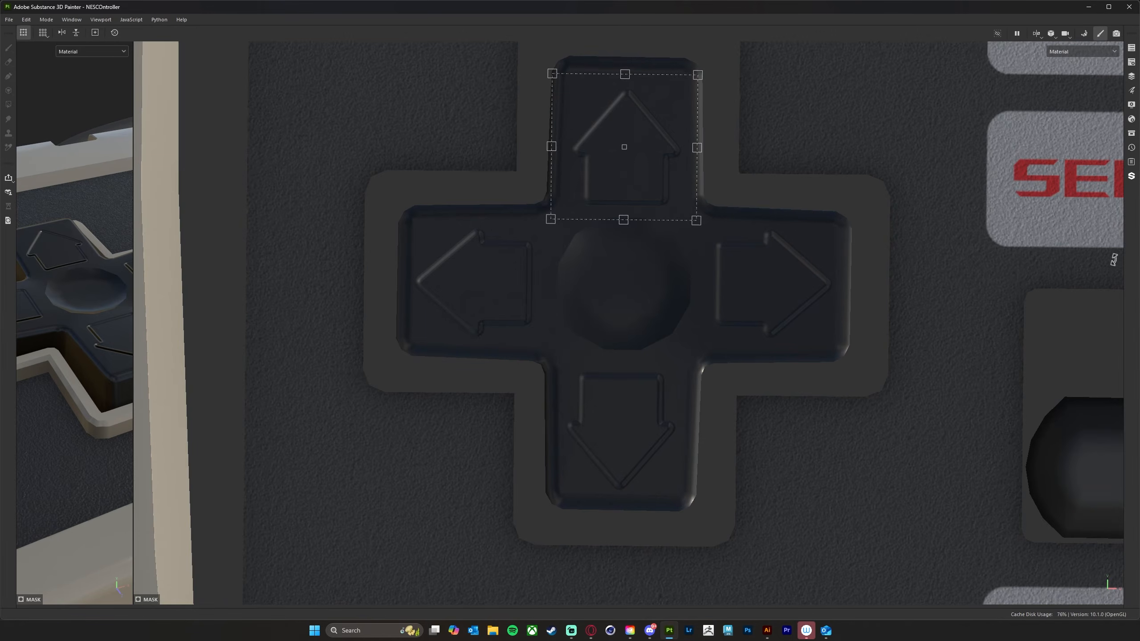
{"action": "key", "text": "Tab"}
{"action": "left_click_drag", "start_coordinate": [585, 181], "coordinate": [585, 168]}
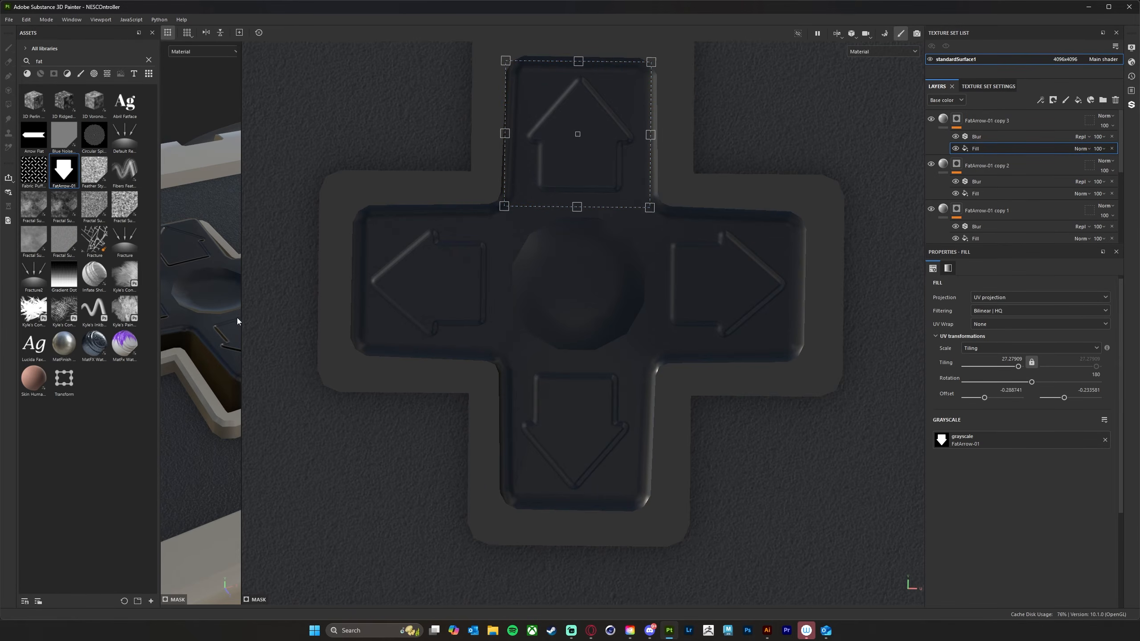
- Enlarge the 3D view and examine the four engraved D-pad arrows from several angles and distances
{"action": "left_click_drag", "start_coordinate": [241, 318], "coordinate": [793, 303]}
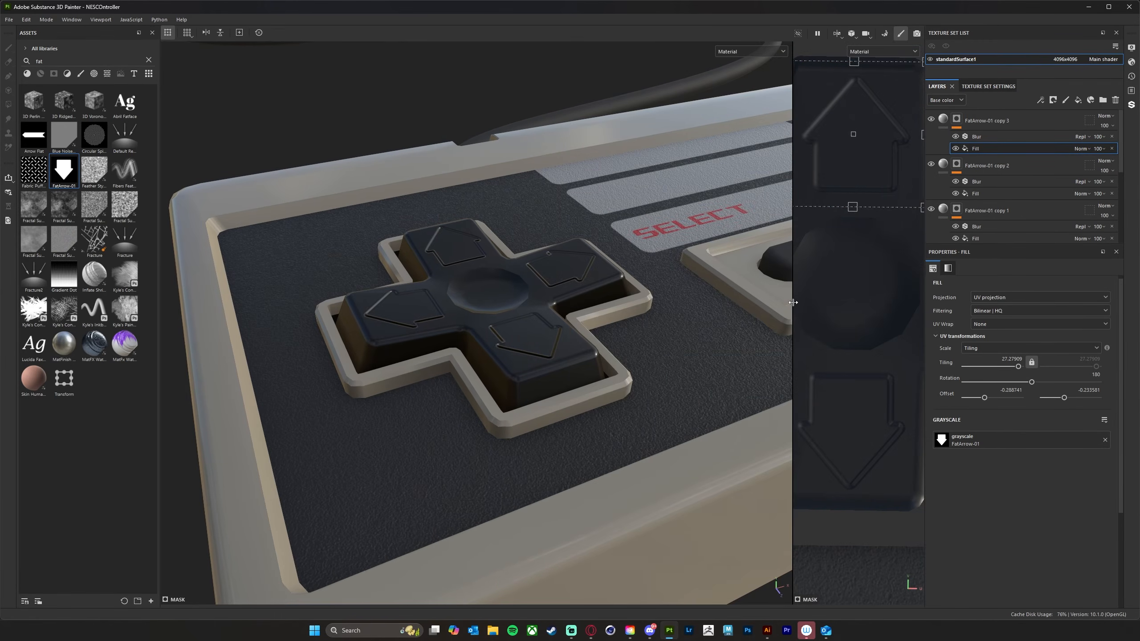
{"action": "left_click_drag", "start_coordinate": [589, 373], "coordinate": [444, 369], "text": "alt"}
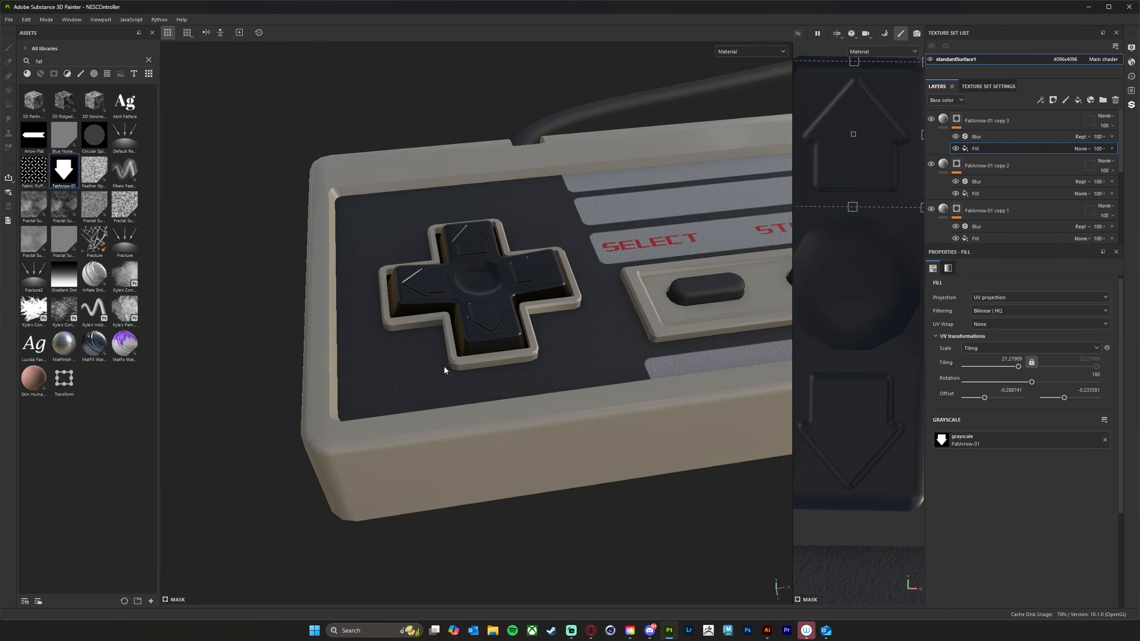
{"action": "scroll", "coordinate": [494, 354], "scroll_direction": "down", "scroll_amount": 4}
{"action": "middle_click_drag", "start_coordinate": [492, 353], "coordinate": [287, 352], "text": "alt"}
{"action": "left_click_drag", "start_coordinate": [553, 374], "coordinate": [487, 381], "text": "alt"}
{"action": "middle_click_drag", "start_coordinate": [487, 381], "coordinate": [563, 379], "text": "alt"}
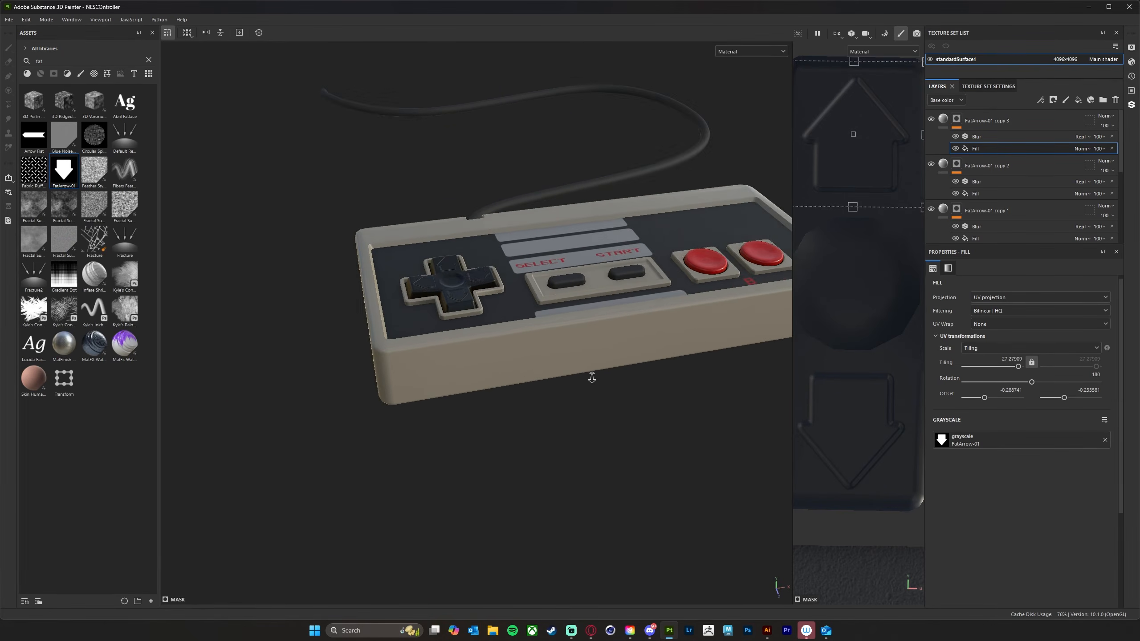
{"action": "right_click_drag", "start_coordinate": [563, 379], "coordinate": [469, 360], "text": "alt"}
{"action": "left_click_drag", "start_coordinate": [469, 360], "coordinate": [522, 368], "text": "alt"}
{"action": "middle_click_drag", "start_coordinate": [522, 368], "coordinate": [494, 435], "text": "alt"}
{"action": "left_click_drag", "start_coordinate": [494, 435], "coordinate": [427, 355], "text": "alt"}
{"action": "middle_click_drag", "start_coordinate": [476, 332], "coordinate": [450, 379], "text": "alt"}
{"action": "mouse_move", "coordinate": [459, 374]}
{"action": "right_mouse_down", "text": "alt"}
{"action": "mouse_move", "coordinate": [438, 374]}
{"action": "mouse_move", "coordinate": [467, 367]}
{"action": "right_mouse_up", "text": "alt"}
{"action": "middle_click_drag", "start_coordinate": [467, 367], "coordinate": [450, 365], "text": "alt"}
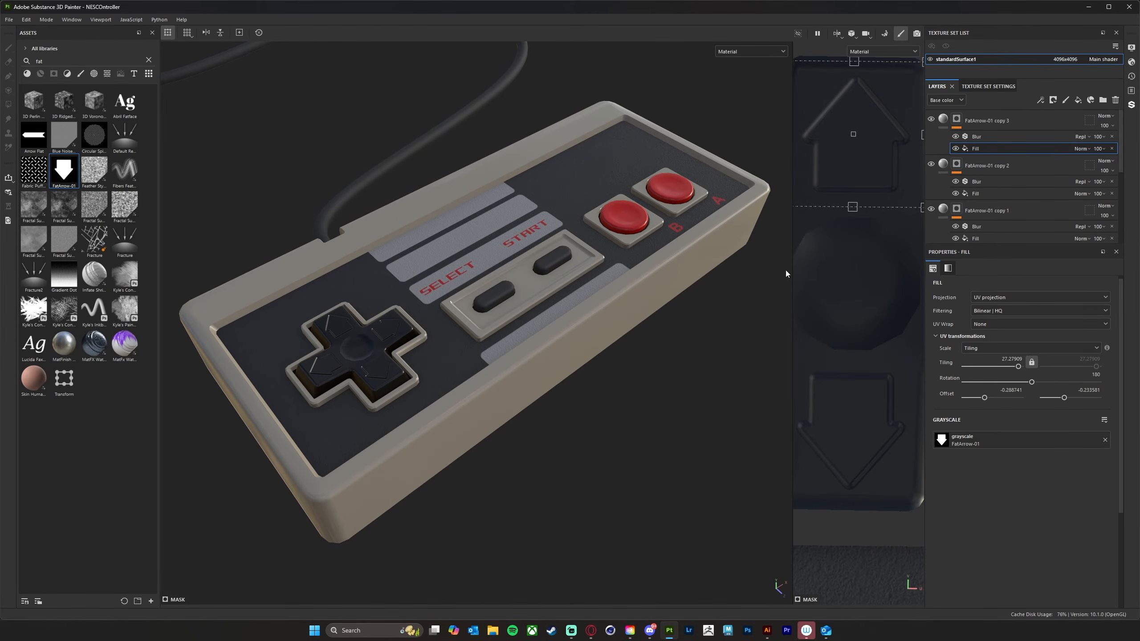
- Shrink the up arrow on the D-pad by setting its mask fill's tiling to 32
{"action": "left_click_drag", "start_coordinate": [792, 271], "coordinate": [615, 273]}
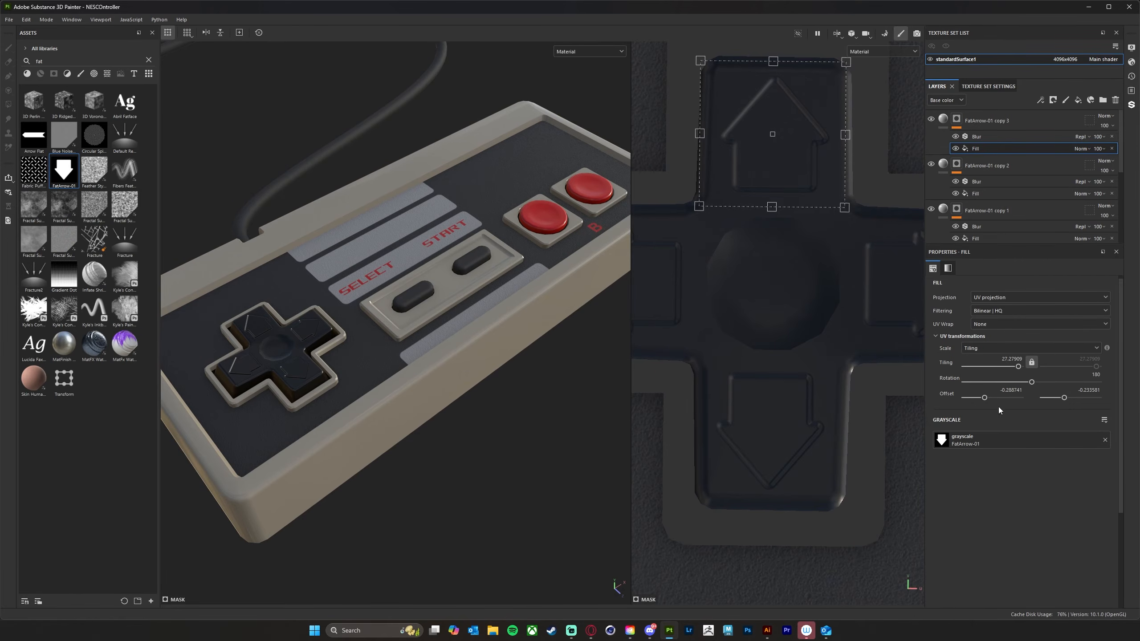
{"action": "left_click_drag", "start_coordinate": [1019, 367], "coordinate": [1021, 367]}
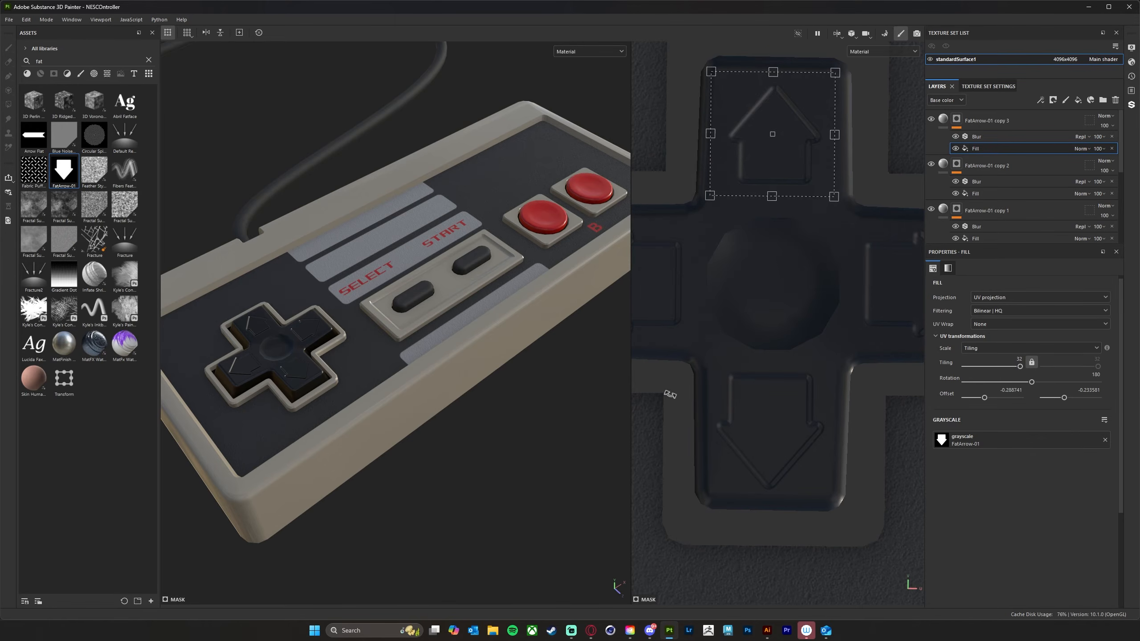
{"action": "left_click_drag", "start_coordinate": [382, 359], "coordinate": [375, 390], "text": "alt"}
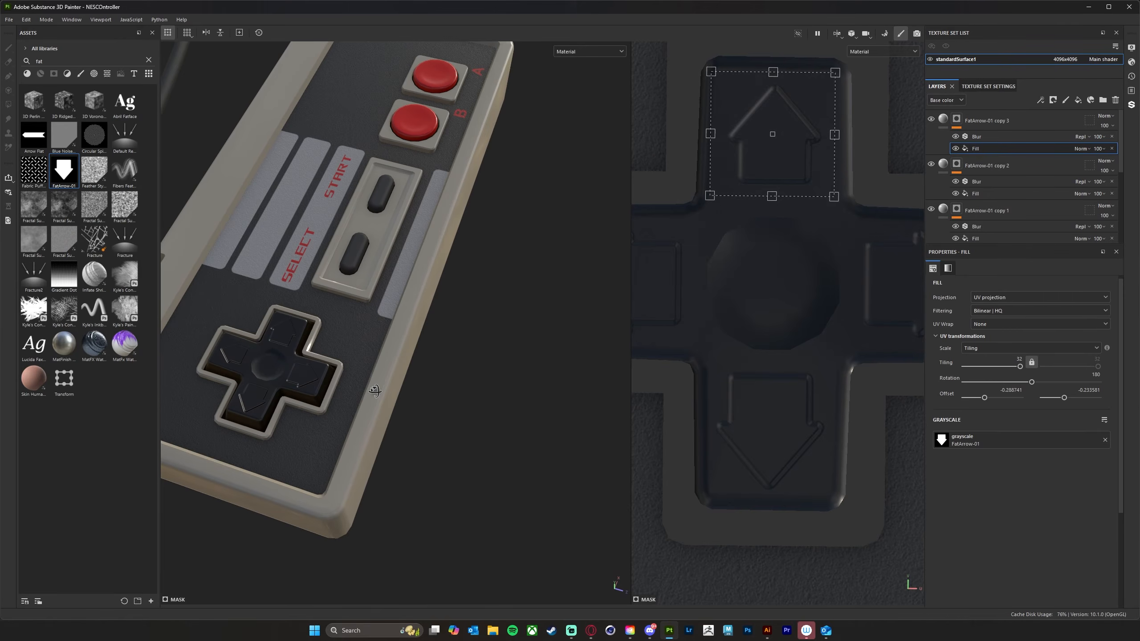
- Set the tiling of the left and right arrows' mask fills to 32
{"action": "left_click", "coordinate": [997, 193]}
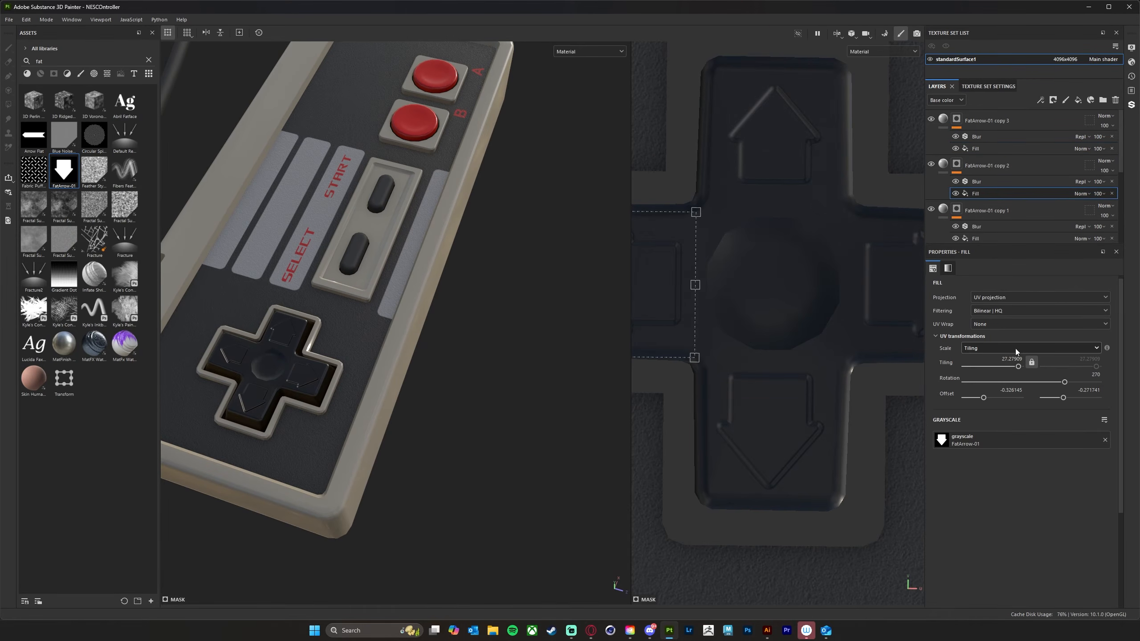
{"action": "left_click", "coordinate": [1013, 361]}
{"action": "type", "text": "32"}
{"action": "key", "text": "Return"}
{"action": "scroll", "coordinate": [1010, 213], "scroll_direction": "down", "scroll_amount": 2}
{"action": "left_click", "coordinate": [986, 188]}
{"action": "left_click", "coordinate": [1013, 360]}
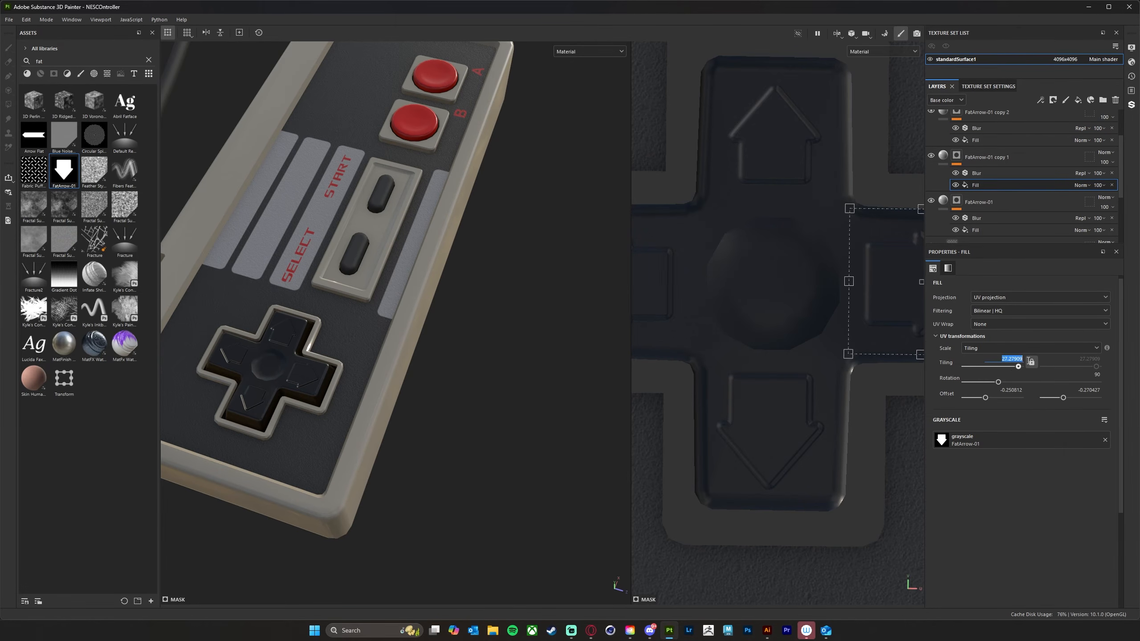
{"action": "type", "text": "32"}
- Set the tiling of the down arrow's mask fill on the FatArrow-01 layer to 32
{"action": "left_click", "coordinate": [987, 230]}
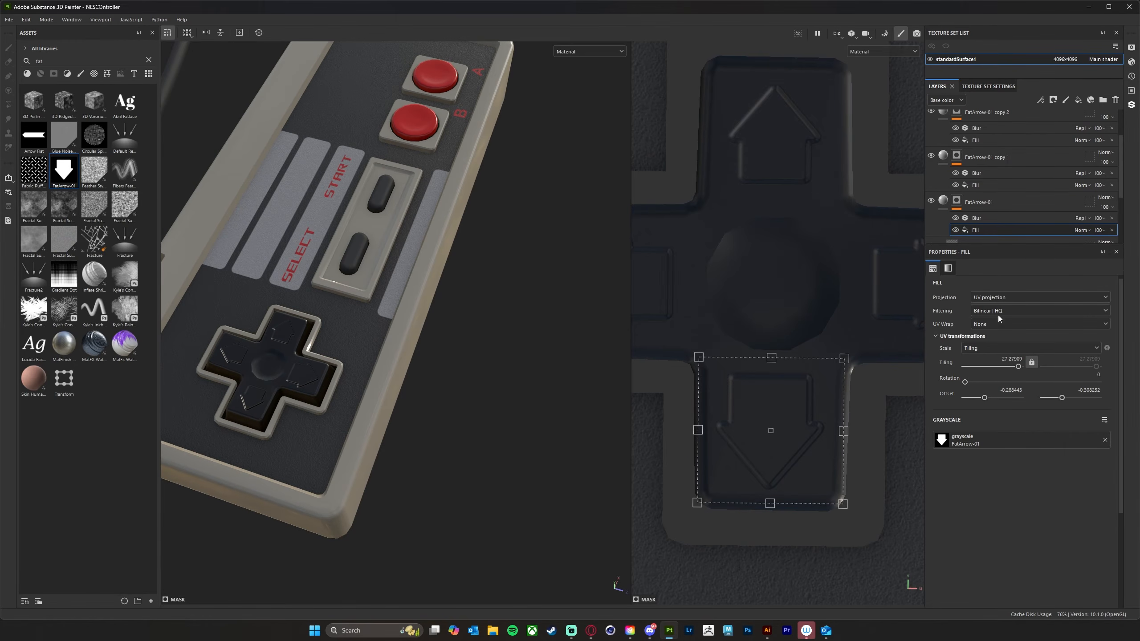
{"action": "left_click", "coordinate": [1012, 361]}
{"action": "type", "text": "32"}
{"action": "key", "text": "Return"}
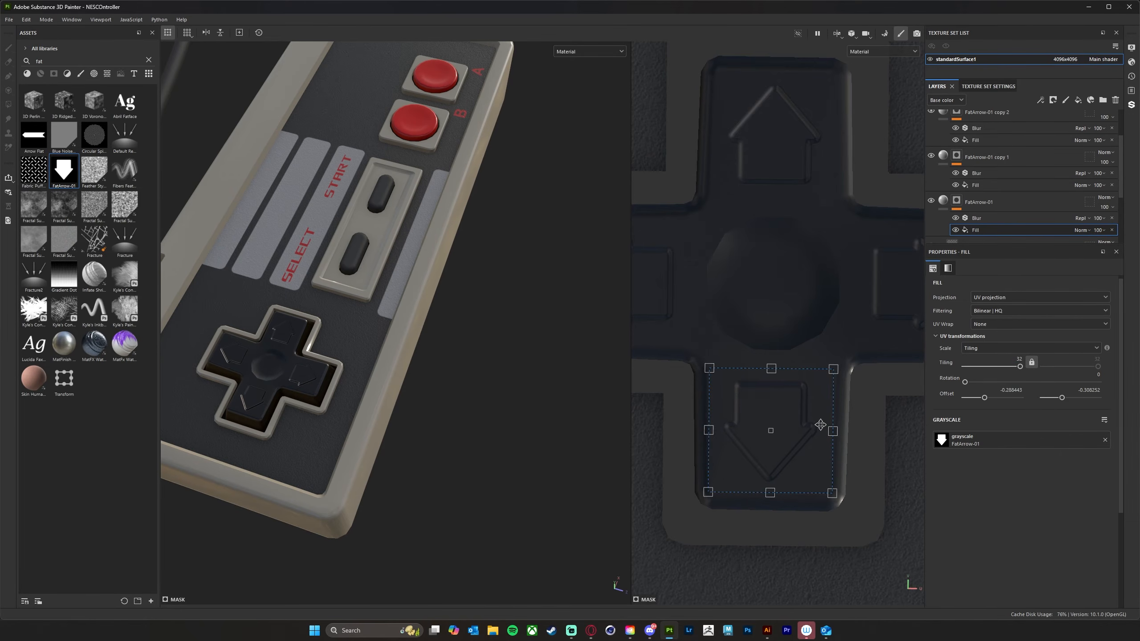
{"action": "scroll", "coordinate": [780, 329], "scroll_direction": "down", "scroll_amount": 4}
{"action": "scroll", "coordinate": [753, 342], "scroll_direction": "up", "scroll_amount": 2}
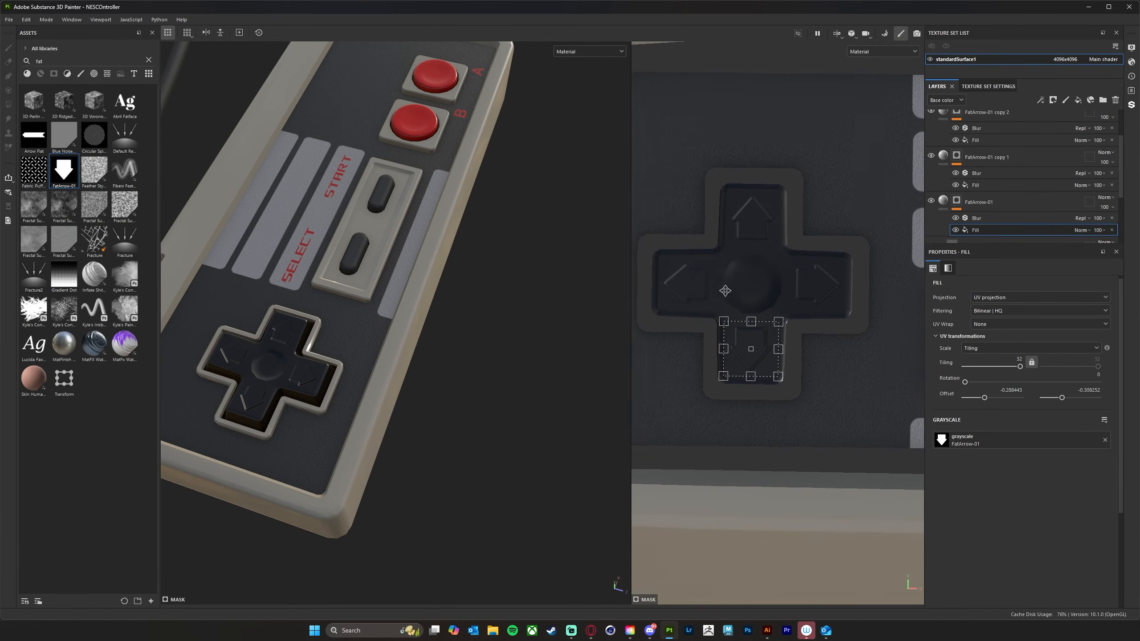
{"action": "left_click_drag", "start_coordinate": [753, 343], "coordinate": [750, 339], "text": "alt"}
{"action": "middle_click_drag", "start_coordinate": [775, 306], "coordinate": [784, 338], "text": "alt"}
{"action": "left_click_drag", "start_coordinate": [784, 337], "coordinate": [794, 357], "text": "alt"}
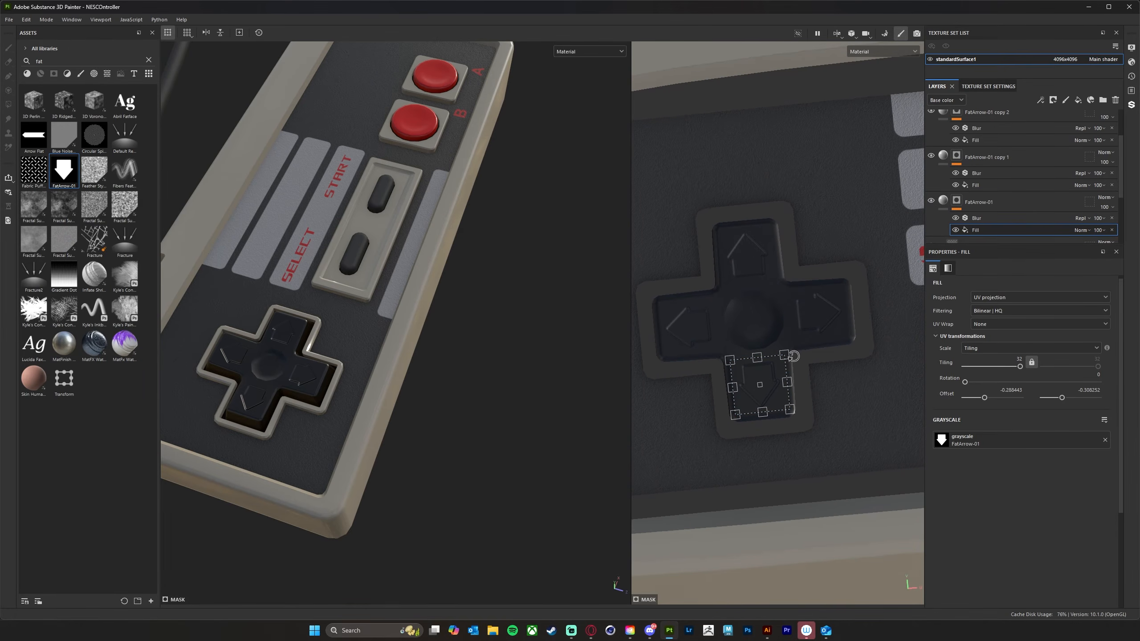
- Group the four FatArrow-01 layers into a folder and name it D-Pad Arrows
{"action": "scroll", "coordinate": [1010, 141], "scroll_direction": "up", "scroll_amount": 2}
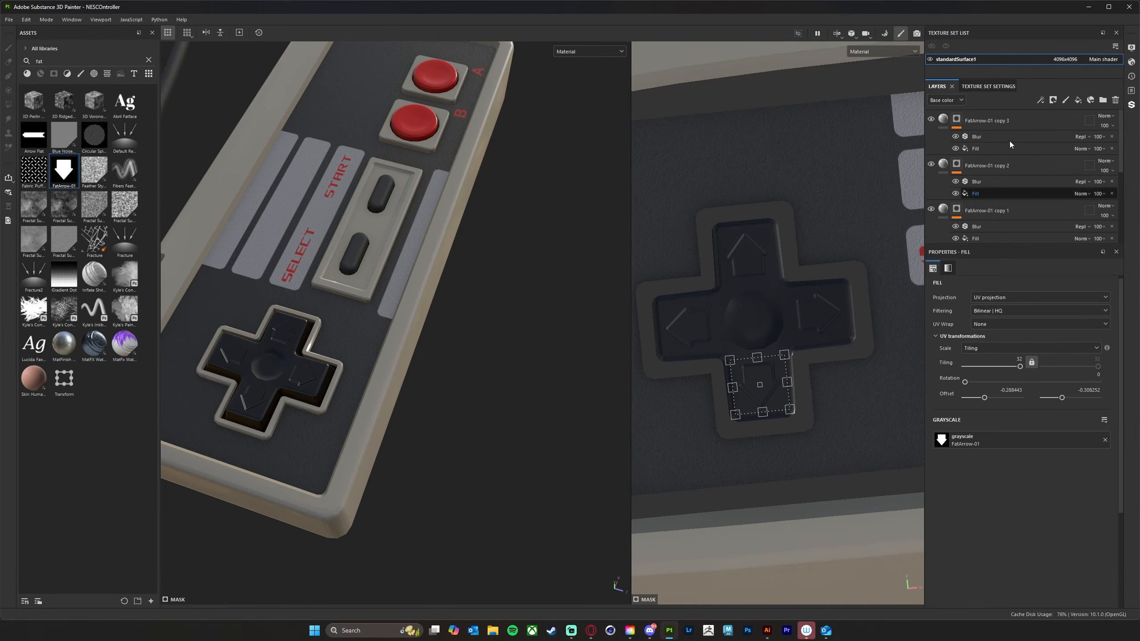
{"action": "left_click", "coordinate": [1005, 124]}
{"action": "scroll", "coordinate": [1038, 201], "scroll_direction": "down", "scroll_amount": 1}
{"action": "left_click", "coordinate": [1037, 203]}
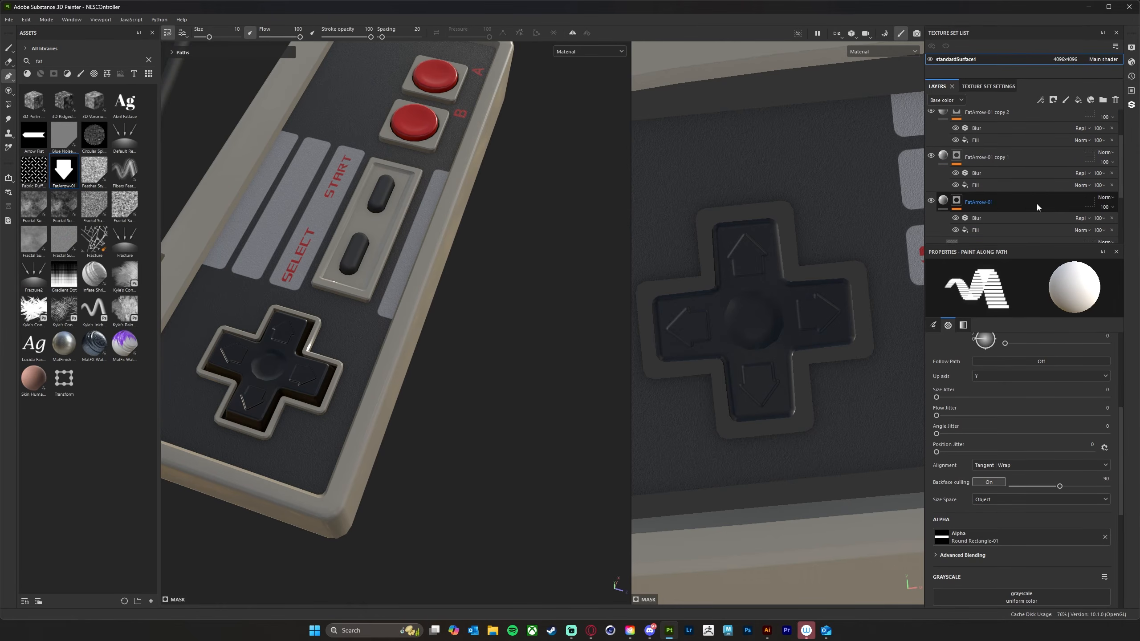
{"action": "left_click", "coordinate": [1026, 204], "text": "shift"}
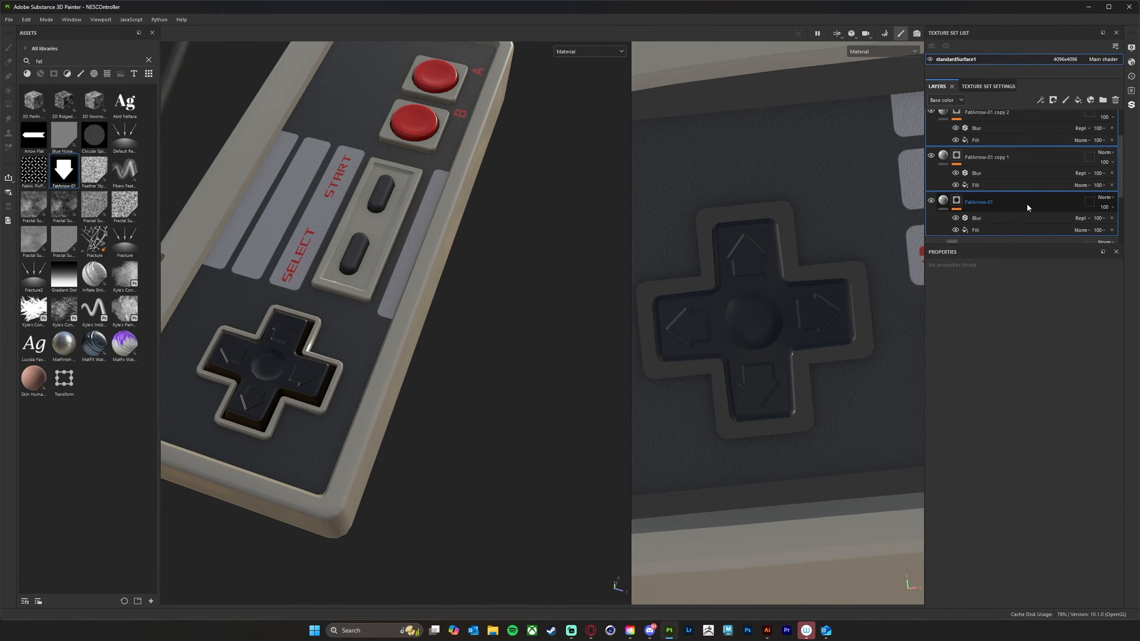
{"action": "key", "text": "ctrl+g"}
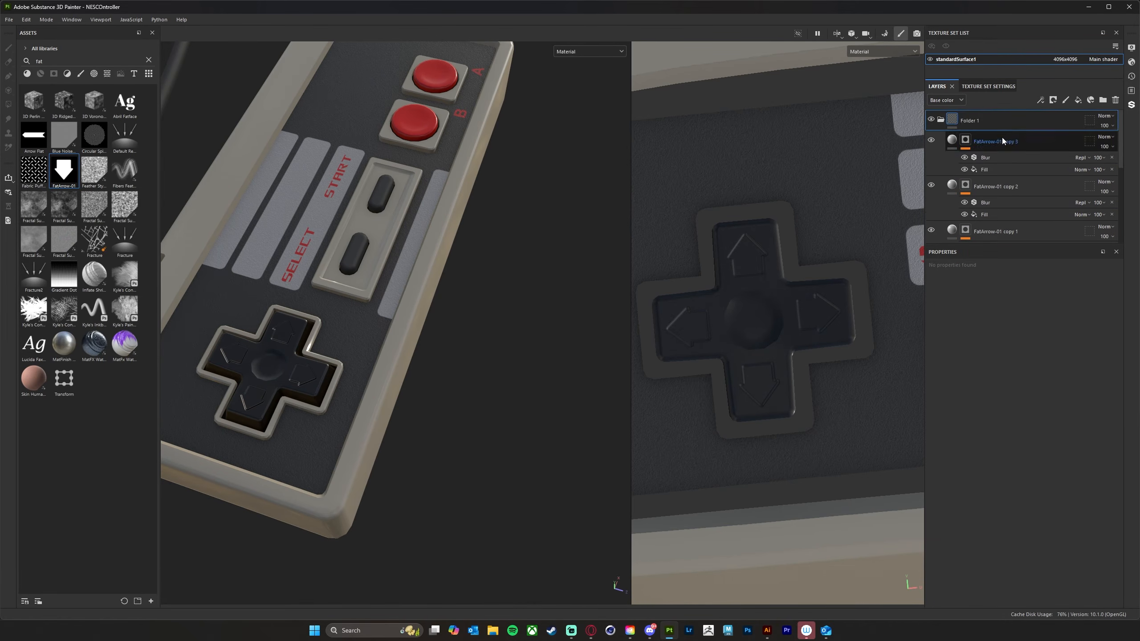
{"action": "double_click", "coordinate": [972, 121]}
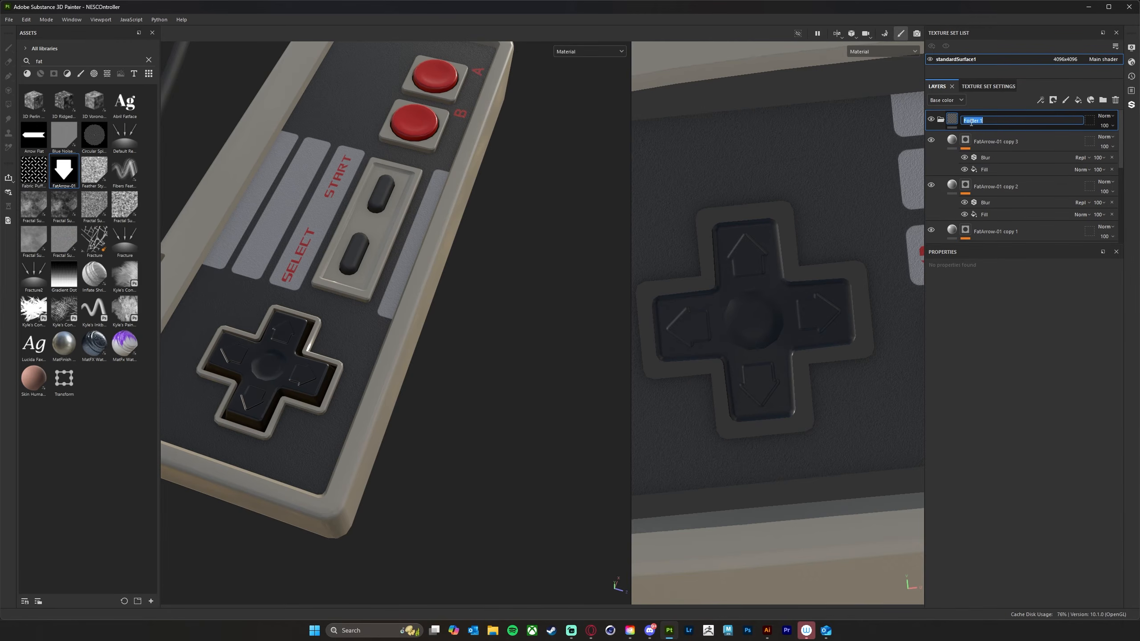
{"action": "type", "text": "D-Pad Arrows"}
{"action": "key", "text": "Return"}
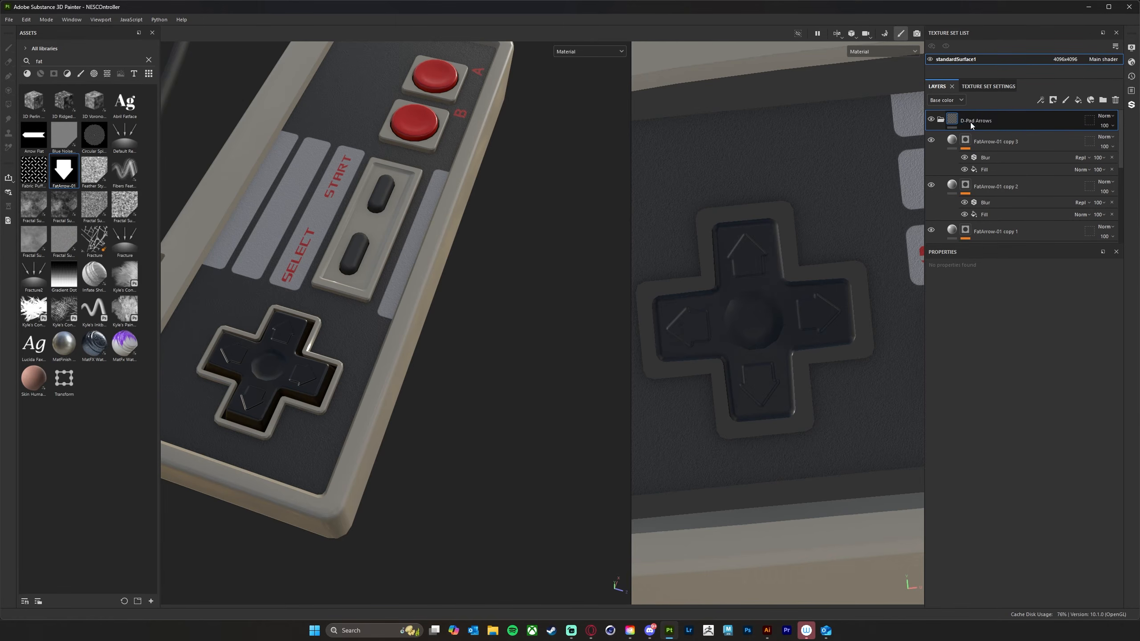
- Enlarge the 3D view and examine the whole controller with its engraved D-pad arrows from different angles
{"action": "left_click_drag", "start_coordinate": [631, 206], "coordinate": [879, 208]}
{"action": "left_click_drag", "start_coordinate": [660, 359], "coordinate": [496, 316], "text": "alt"}
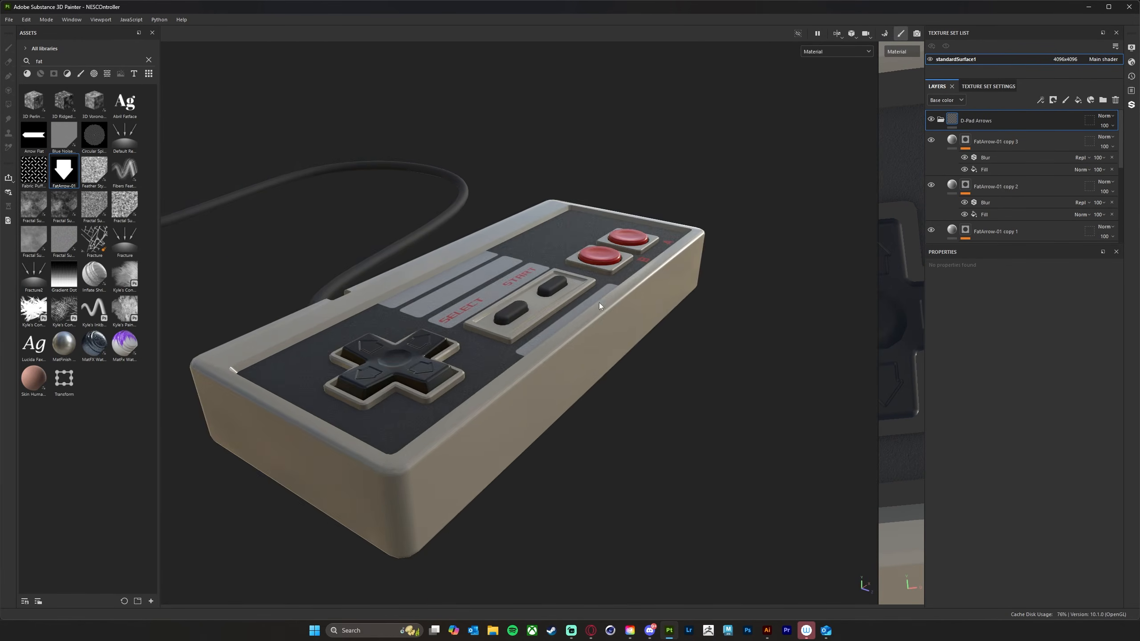
{"action": "middle_click_drag", "start_coordinate": [496, 315], "coordinate": [584, 320], "text": "alt"}
{"action": "right_click_drag", "start_coordinate": [584, 319], "coordinate": [362, 341], "text": "alt"}
{"action": "left_click_drag", "start_coordinate": [362, 341], "coordinate": [576, 398], "text": "alt"}
{"action": "left_click_drag", "start_coordinate": [627, 367], "coordinate": [701, 360], "text": "alt"}
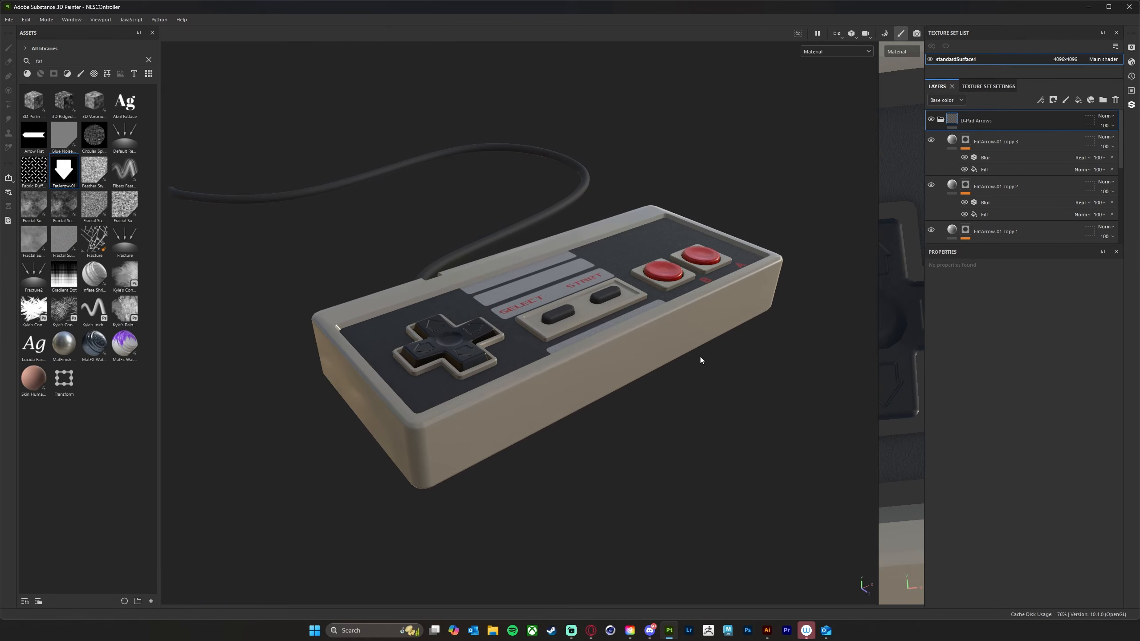
- Render the controller in Iray and inspect it from a lower angle
{"action": "middle_click_drag", "start_coordinate": [686, 297], "coordinate": [684, 319], "text": "alt"}
{"action": "scroll", "coordinate": [643, 352], "scroll_direction": "up", "scroll_amount": 1}
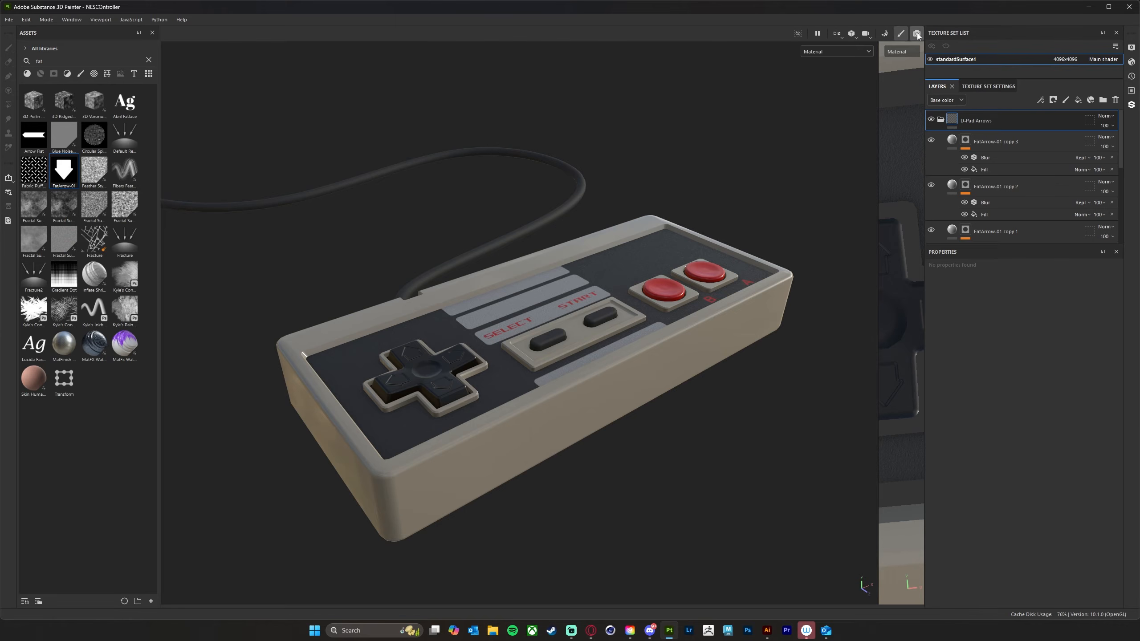
{"action": "key", "text": "F10"}
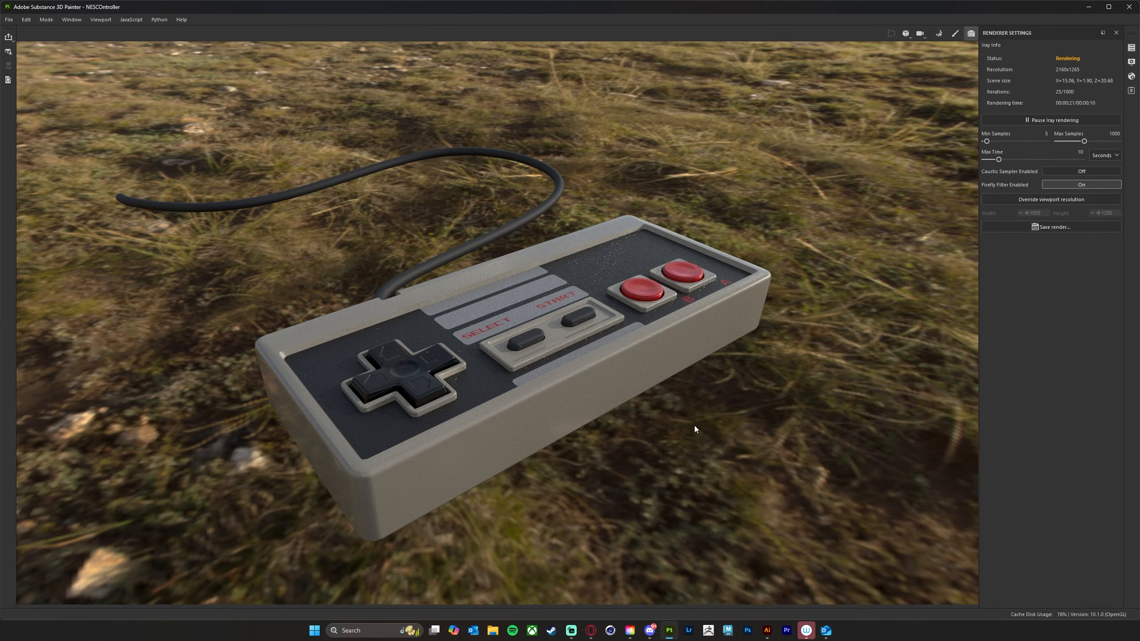
{"action": "left_click_drag", "start_coordinate": [696, 427], "coordinate": [685, 403], "text": "alt"}
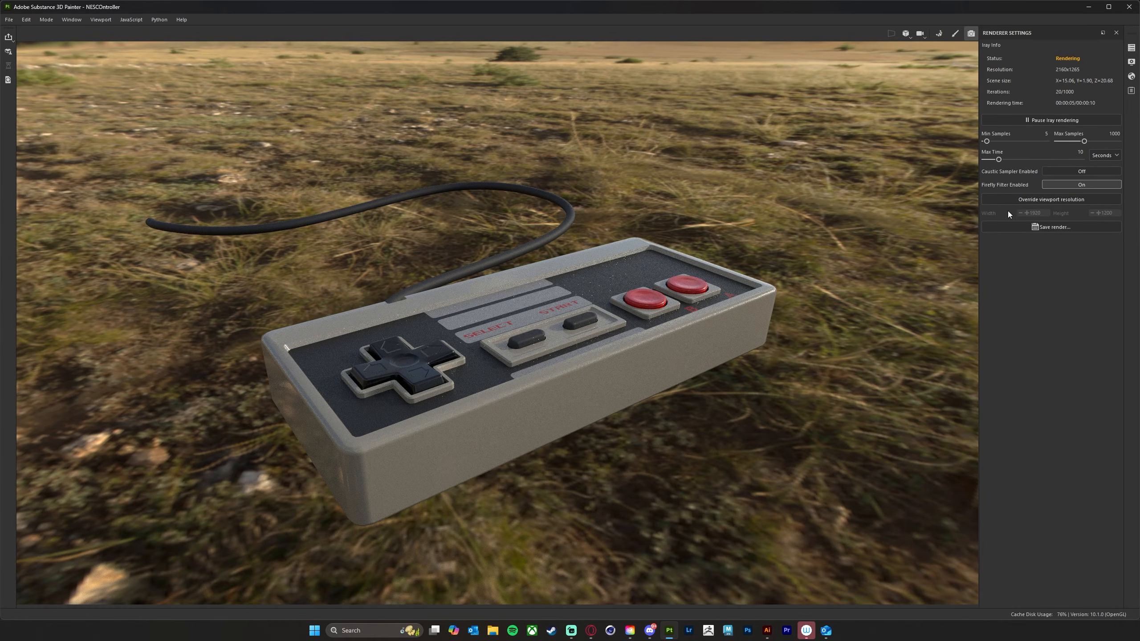
- Change the environment map to Studio 03 and inspect the rendered controller from a higher angle
{"action": "left_click", "coordinate": [1132, 64]}
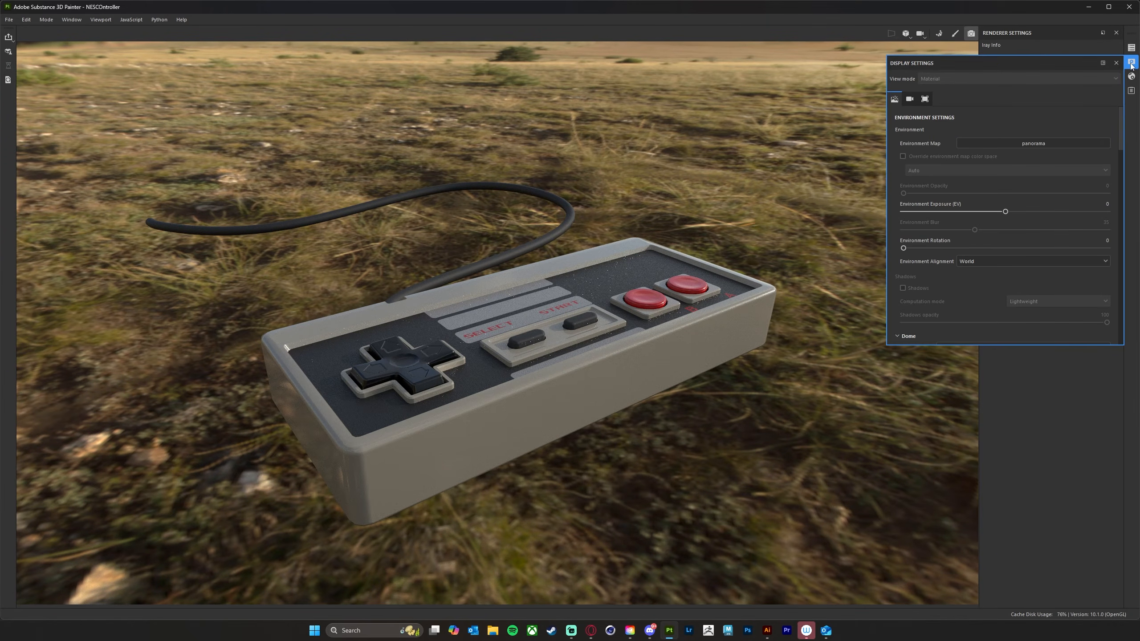
{"action": "left_click", "coordinate": [1024, 145]}
{"action": "scroll", "coordinate": [1069, 196], "scroll_direction": "down", "scroll_amount": 3}
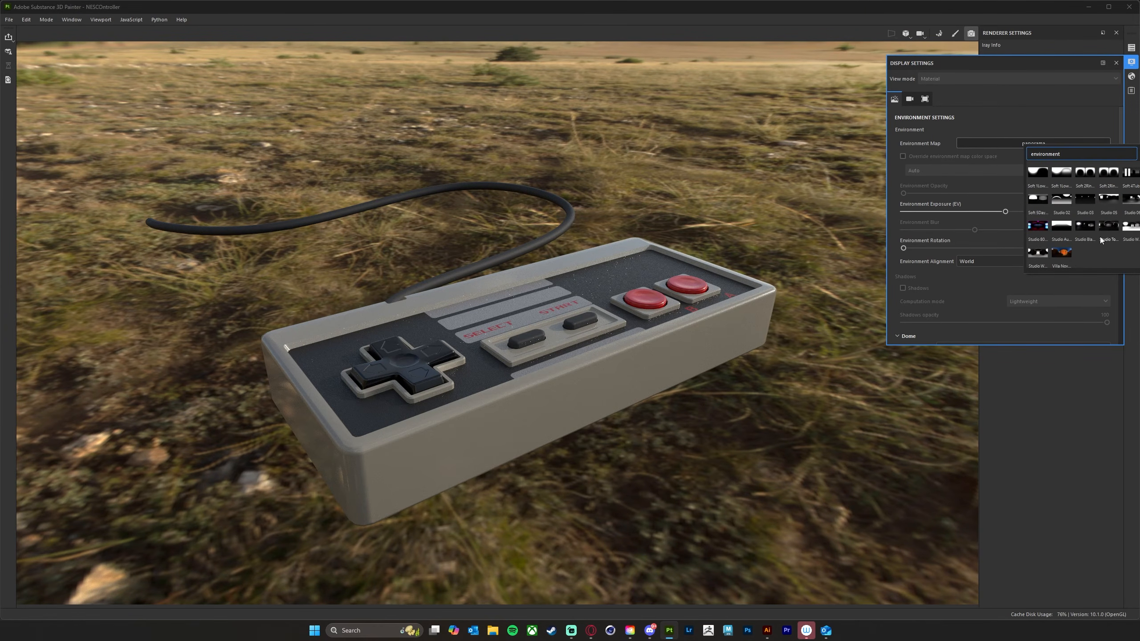
{"action": "left_click", "coordinate": [1084, 199]}
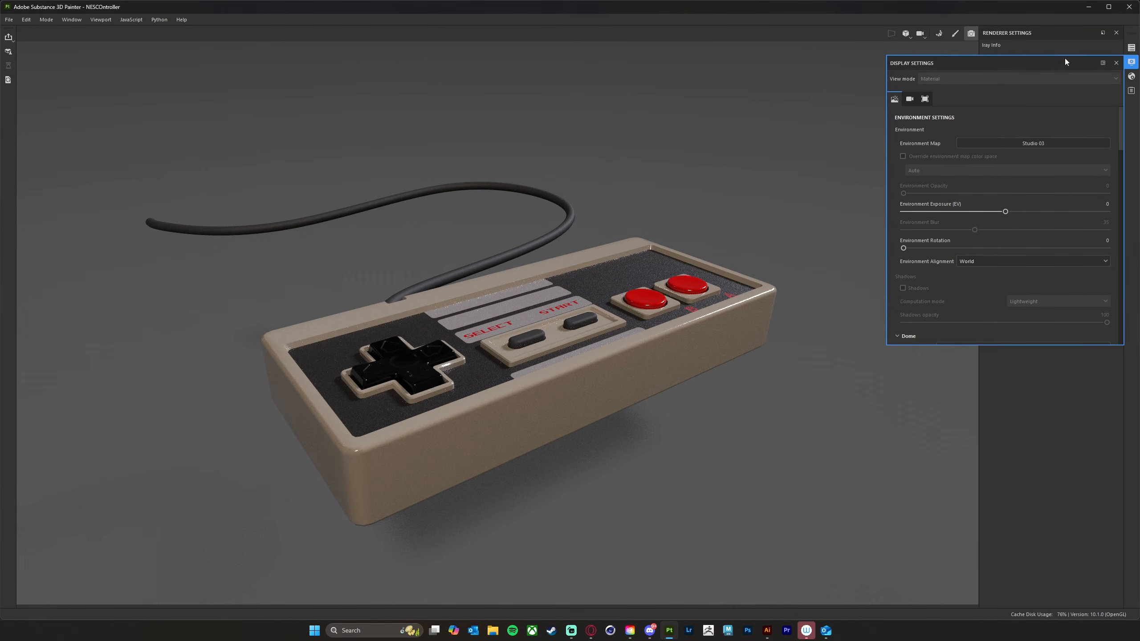
{"action": "left_click", "coordinate": [1118, 63]}
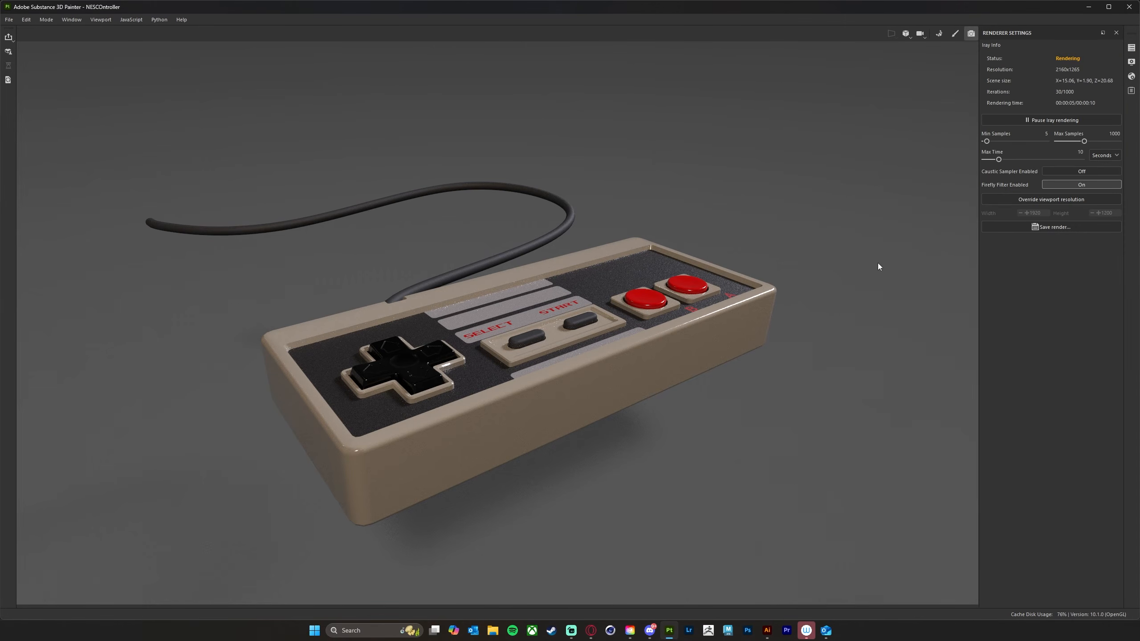
{"action": "left_click_drag", "start_coordinate": [762, 257], "coordinate": [730, 306], "text": "alt"}
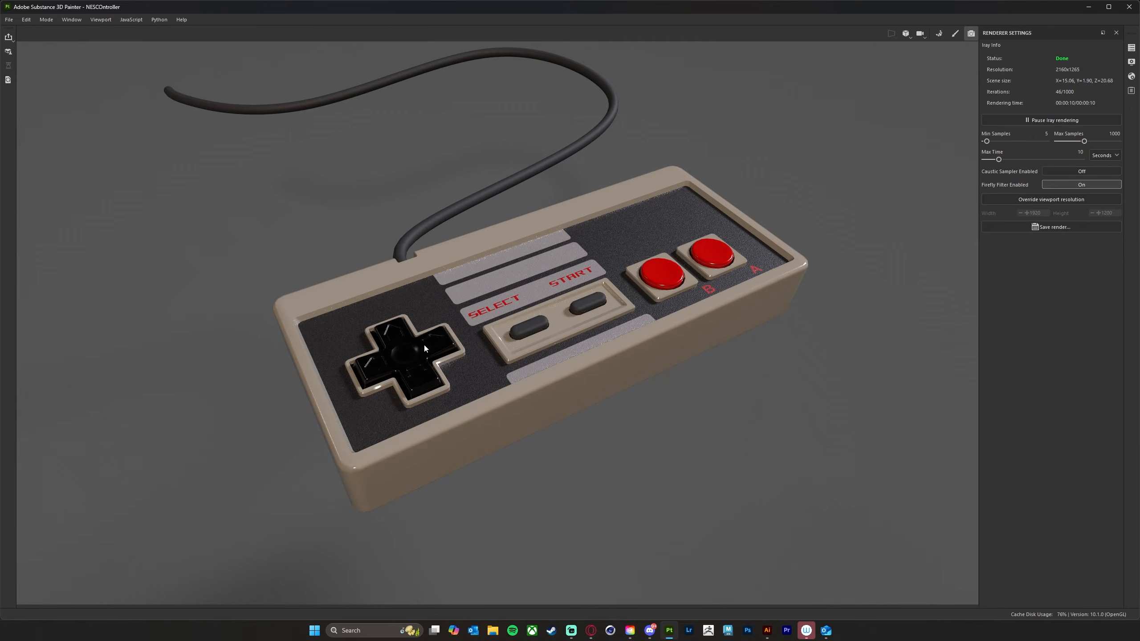
- Return to painting mode, then collapse the D-Pad Arrows folder and expand the BaseColors folder
{"action": "left_click", "coordinate": [956, 34]}
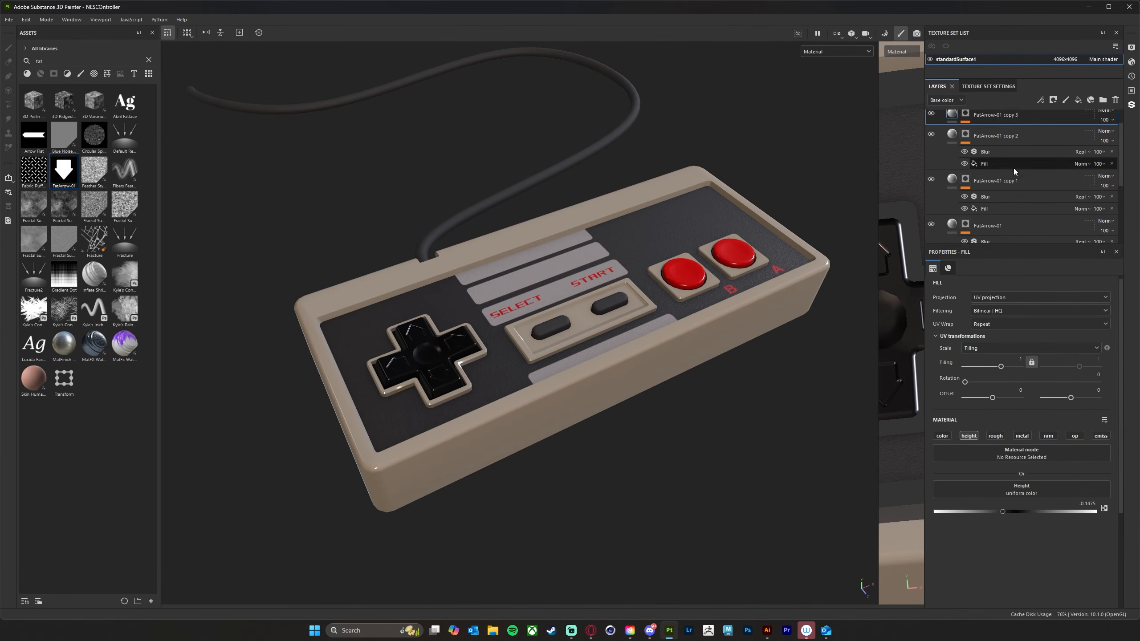
{"action": "left_click", "coordinate": [941, 122]}
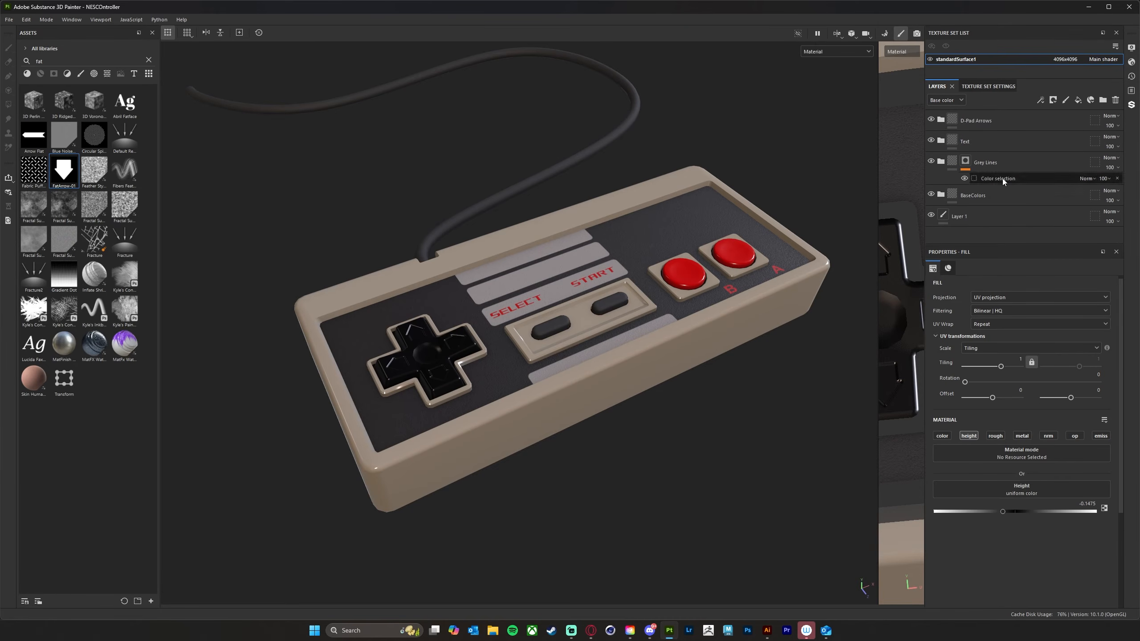
{"action": "left_click", "coordinate": [1004, 200]}
{"action": "left_click", "coordinate": [941, 194]}
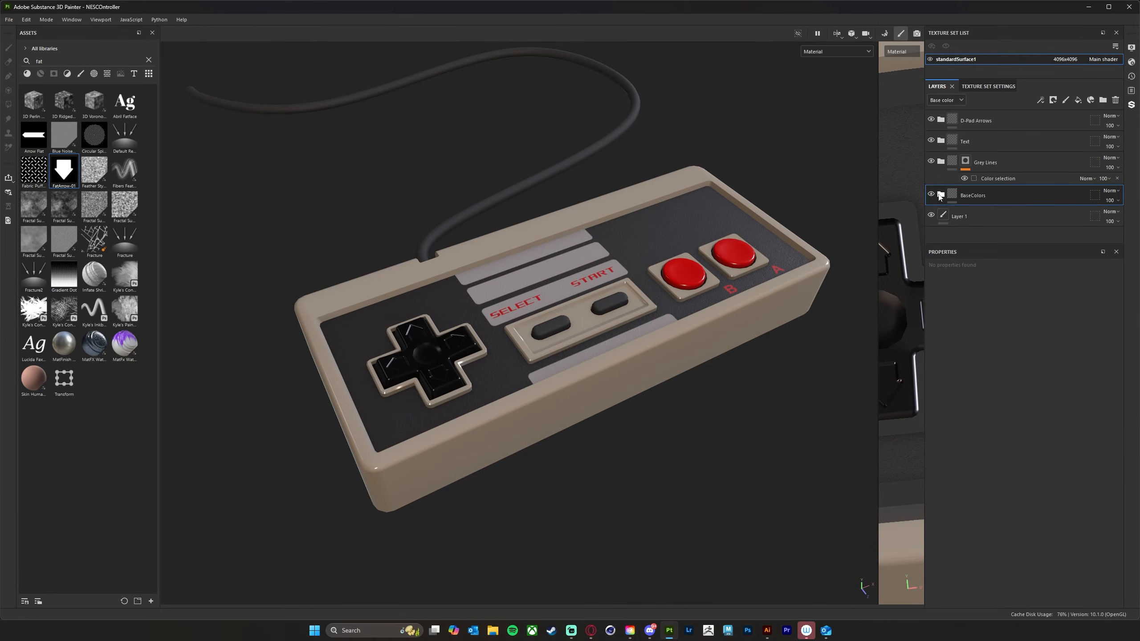
- Set the base color of the BlackDPad layer in the BaseColors folder to very dark grey 131313
{"action": "scroll", "coordinate": [1048, 224], "scroll_direction": "down", "scroll_amount": 1}
{"action": "scroll", "coordinate": [1036, 228], "scroll_direction": "down", "scroll_amount": 1}
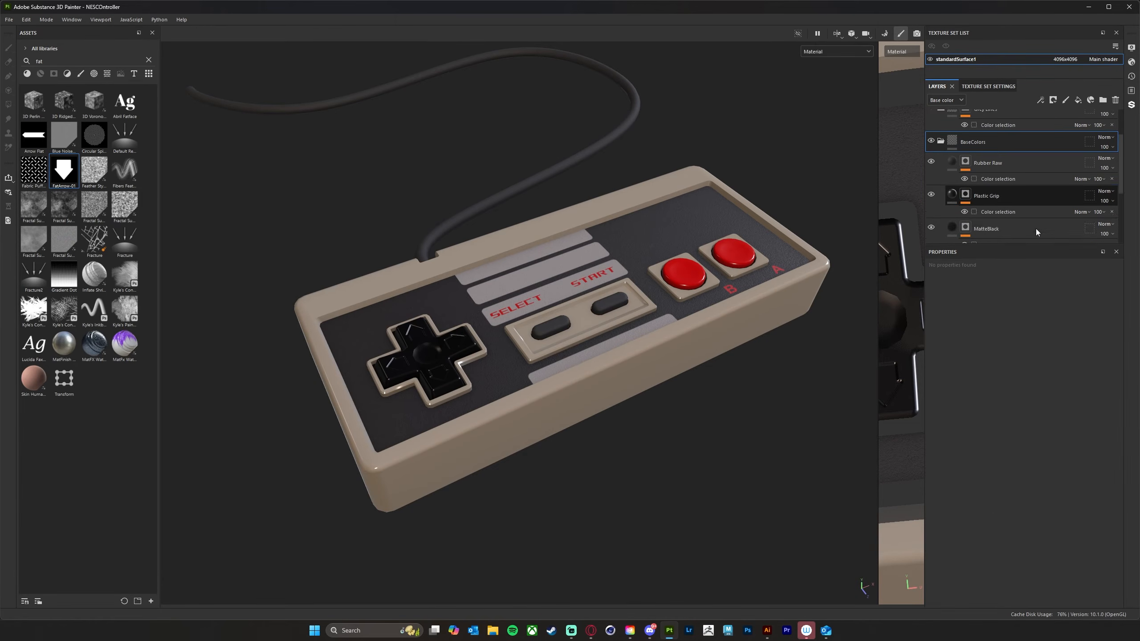
{"action": "scroll", "coordinate": [1012, 228], "scroll_direction": "down", "scroll_amount": 1}
{"action": "scroll", "coordinate": [1016, 228], "scroll_direction": "down", "scroll_amount": 1}
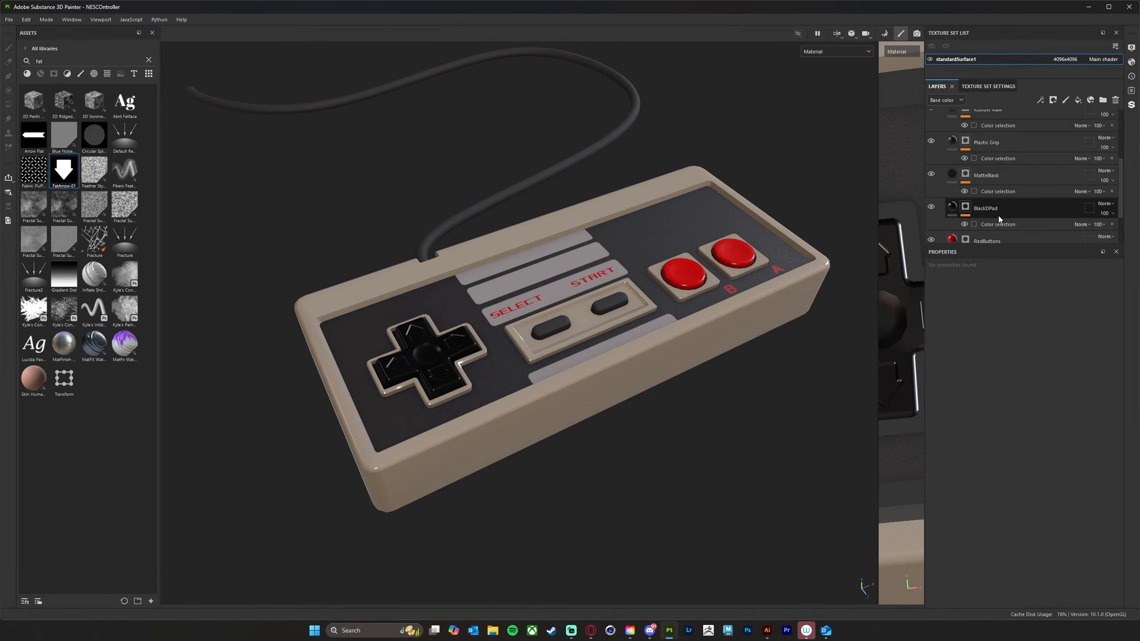
{"action": "left_click", "coordinate": [1000, 209]}
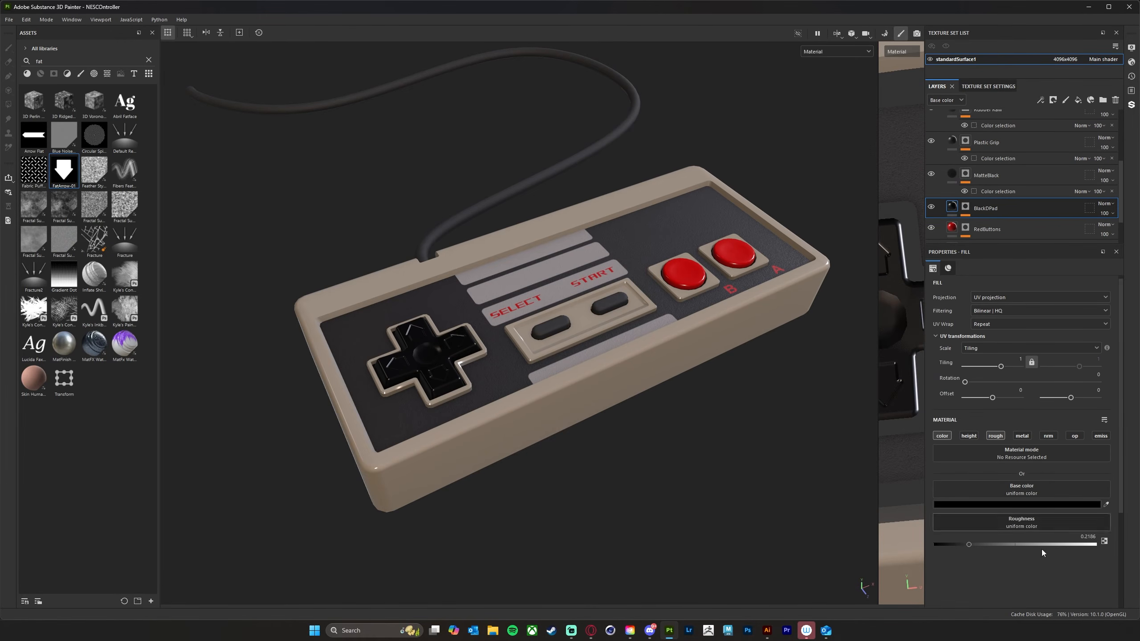
{"action": "left_click", "coordinate": [1017, 505]}
{"action": "left_click", "coordinate": [1029, 561]}
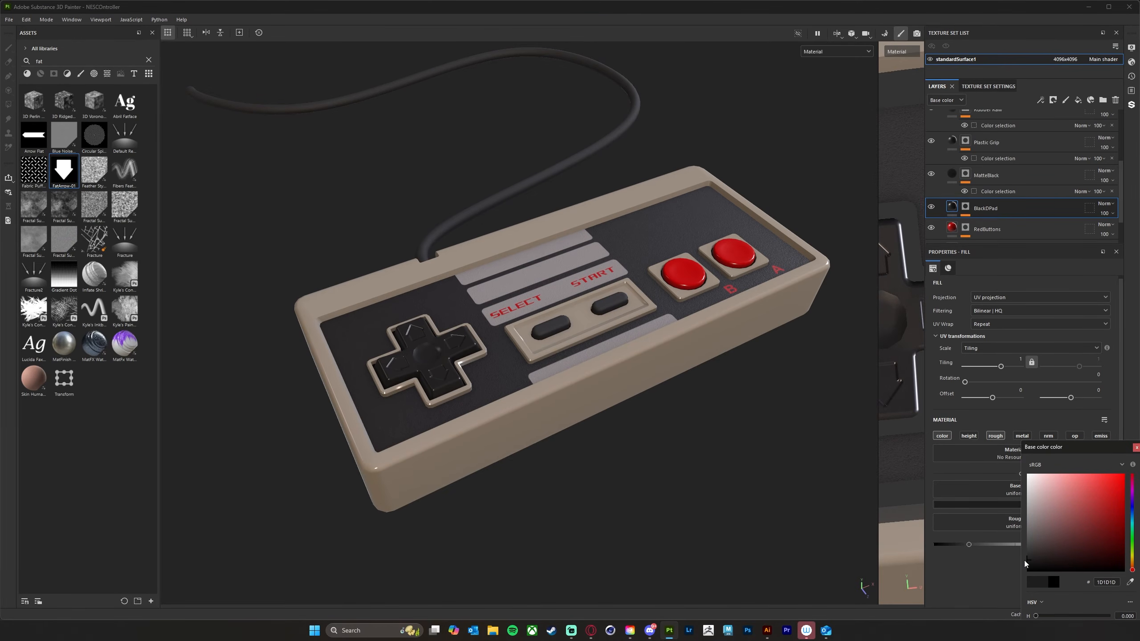
{"action": "mouse_move", "coordinate": [1026, 567]}
{"action": "left_mouse_down"}
{"action": "mouse_move", "coordinate": [1023, 582]}
{"action": "mouse_move", "coordinate": [1019, 565]}
{"action": "left_mouse_up"}
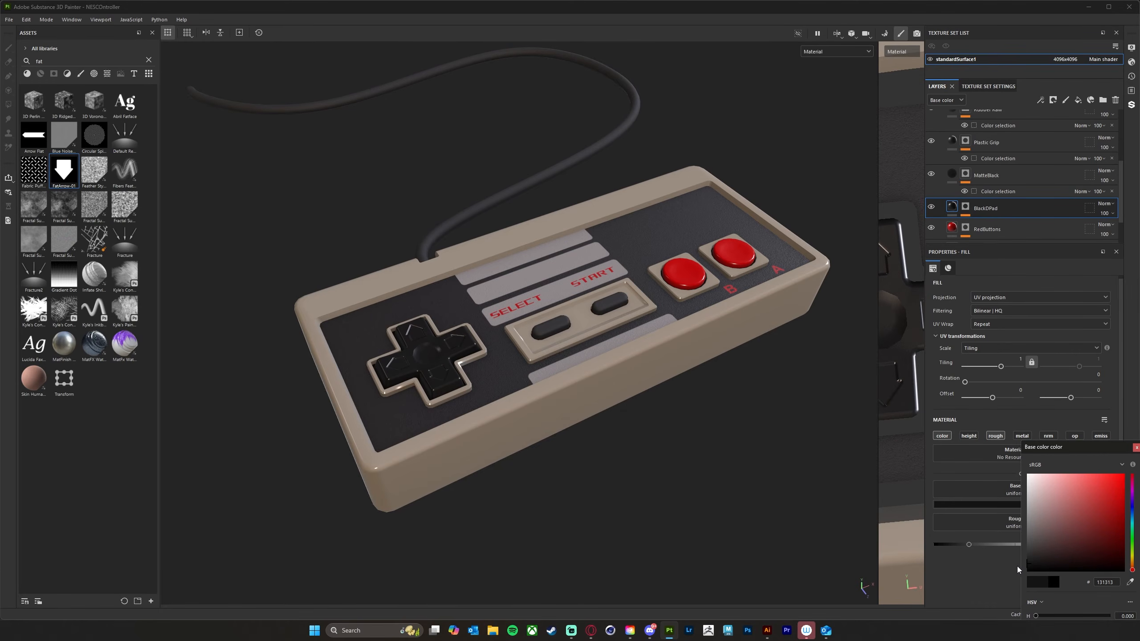
- Examine the D-pad color on the whole controller from several angles, adjusting the split between the 3D and 2D views
{"action": "left_click_drag", "start_coordinate": [658, 467], "coordinate": [642, 489], "text": "alt"}
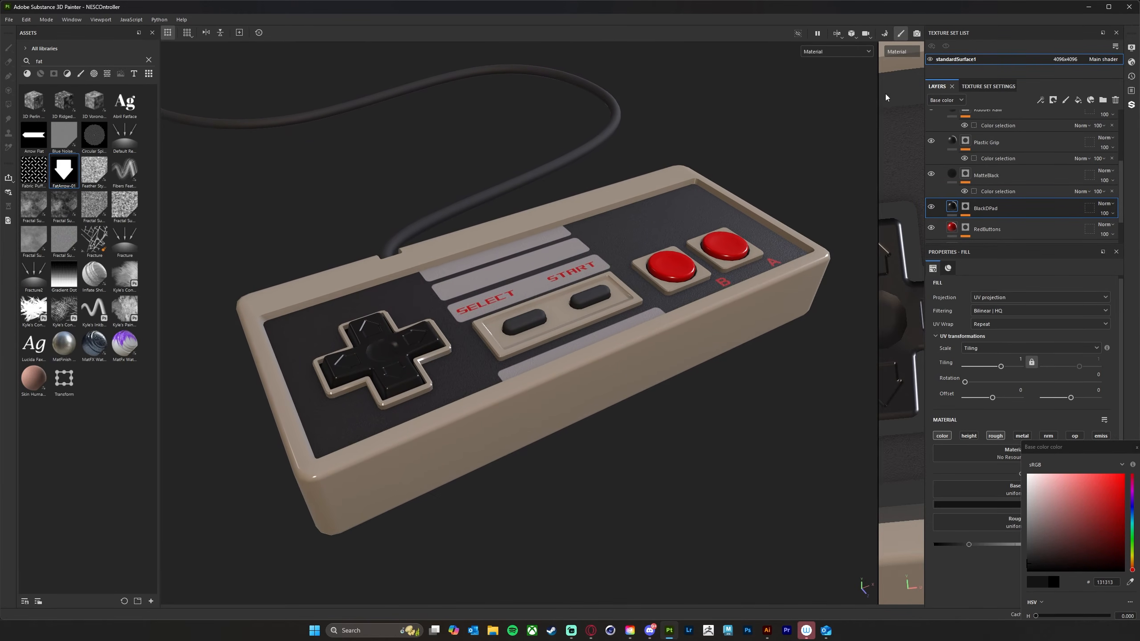
{"action": "left_click_drag", "start_coordinate": [878, 167], "coordinate": [793, 169]}
{"action": "scroll", "coordinate": [975, 133], "scroll_direction": "up", "scroll_amount": 4}
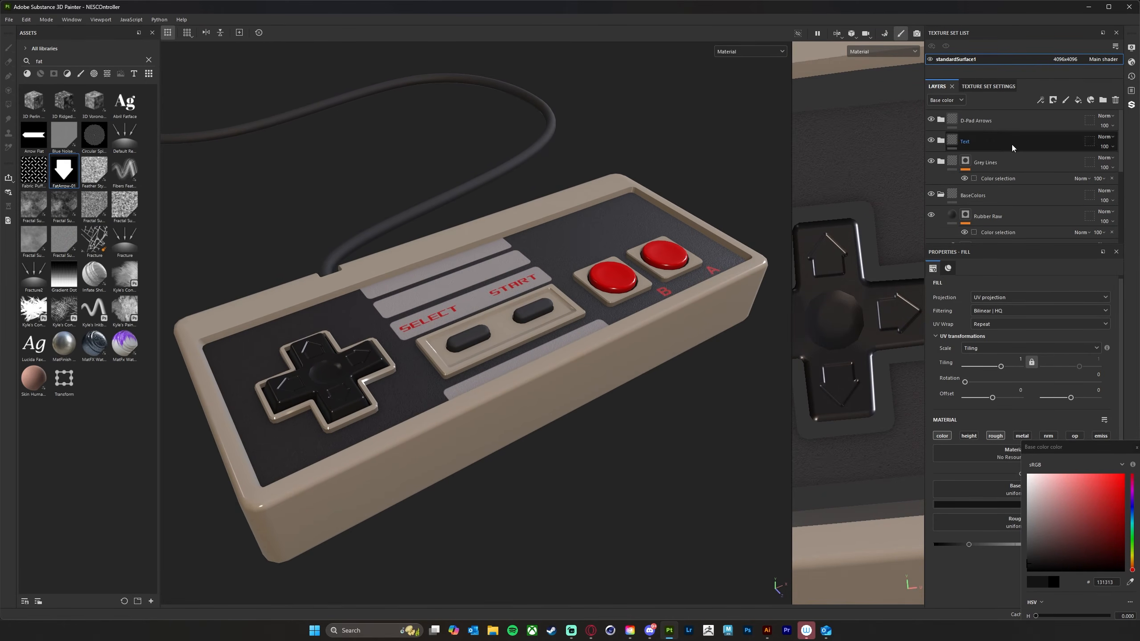
{"action": "left_click_drag", "start_coordinate": [573, 461], "coordinate": [750, 369], "text": "alt"}
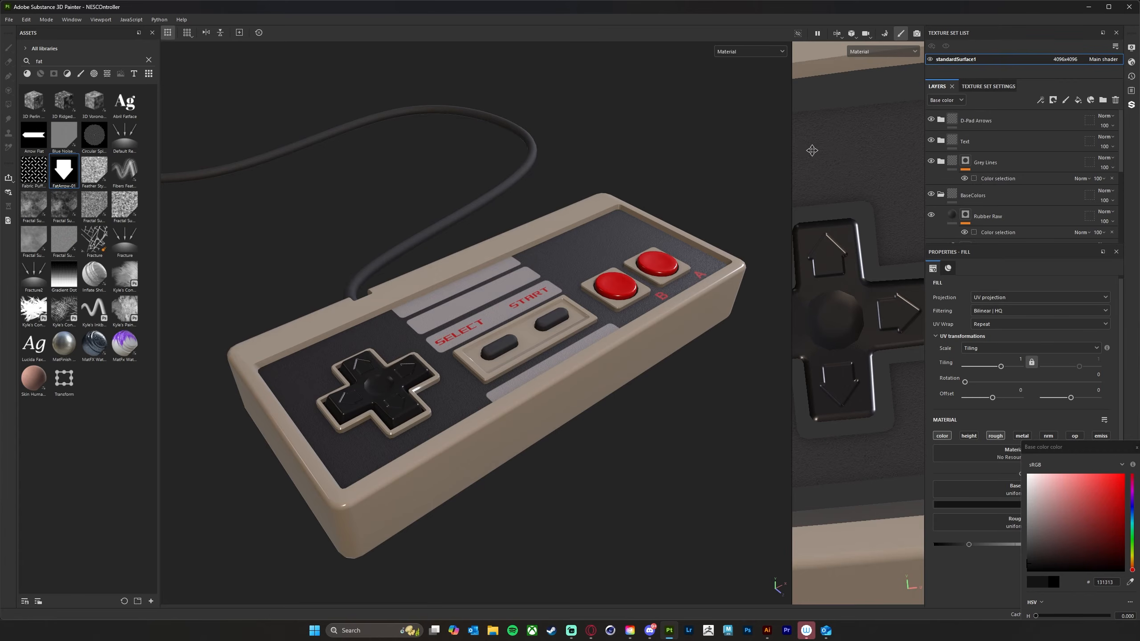
{"action": "mouse_move", "coordinate": [793, 238]}
{"action": "left_mouse_down"}
{"action": "mouse_move", "coordinate": [776, 238]}
{"action": "mouse_move", "coordinate": [792, 238]}
{"action": "left_mouse_up"}
{"action": "left_click_drag", "start_coordinate": [565, 461], "coordinate": [606, 345], "text": "alt"}
{"action": "right_click_drag", "start_coordinate": [607, 345], "coordinate": [536, 338], "text": "alt"}
{"action": "middle_click_drag", "start_coordinate": [536, 338], "coordinate": [451, 285], "text": "alt"}
{"action": "left_click_drag", "start_coordinate": [611, 352], "coordinate": [616, 392], "text": "alt"}
{"action": "middle_click_drag", "start_coordinate": [732, 302], "coordinate": [700, 359], "text": "alt"}
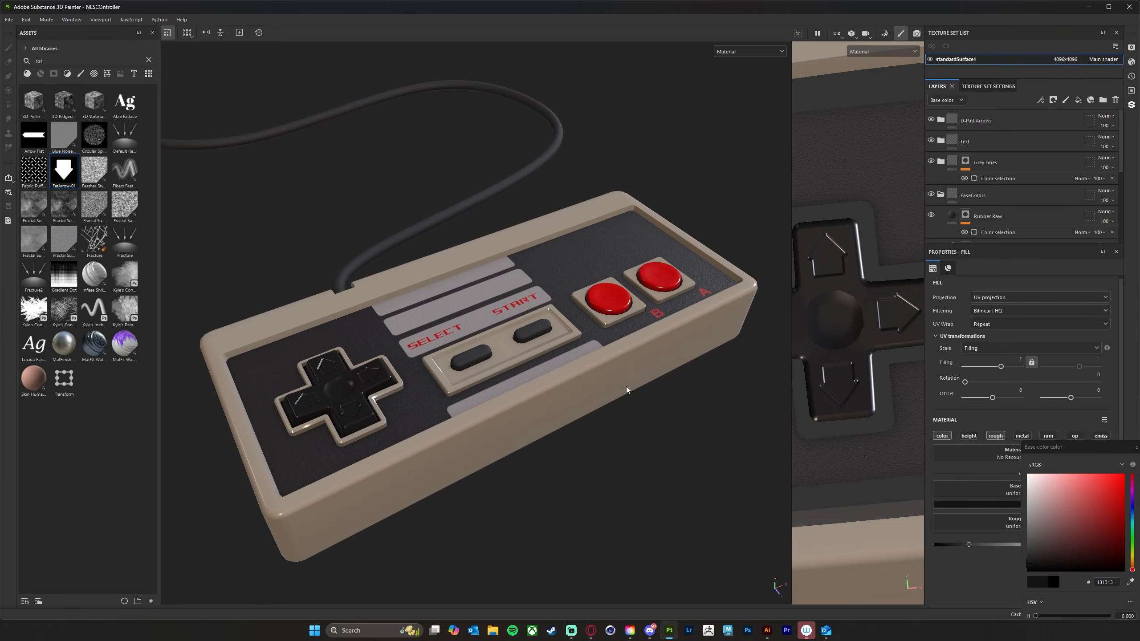
{"action": "middle_click_drag", "start_coordinate": [605, 387], "coordinate": [613, 326], "text": "alt"}
{"action": "scroll", "coordinate": [619, 380], "scroll_direction": "up", "scroll_amount": 2}
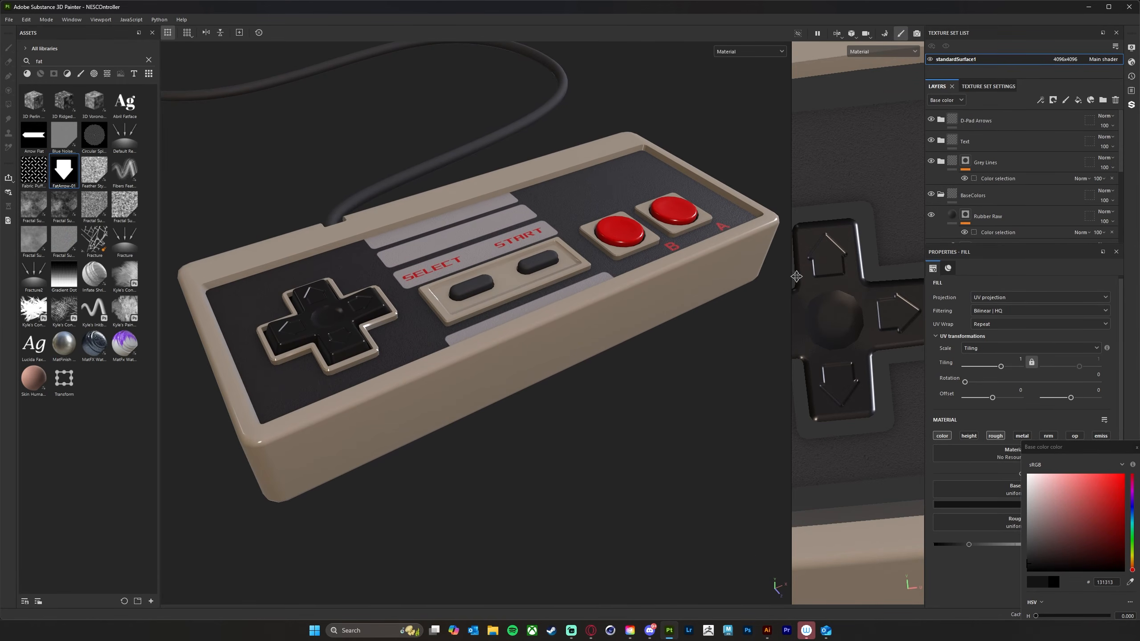
{"action": "left_click_drag", "start_coordinate": [796, 276], "coordinate": [847, 276]}
- Clear the asset library search and narrow the 3D view slightly in favor of the 2D view
{"action": "left_click", "coordinate": [150, 60]}
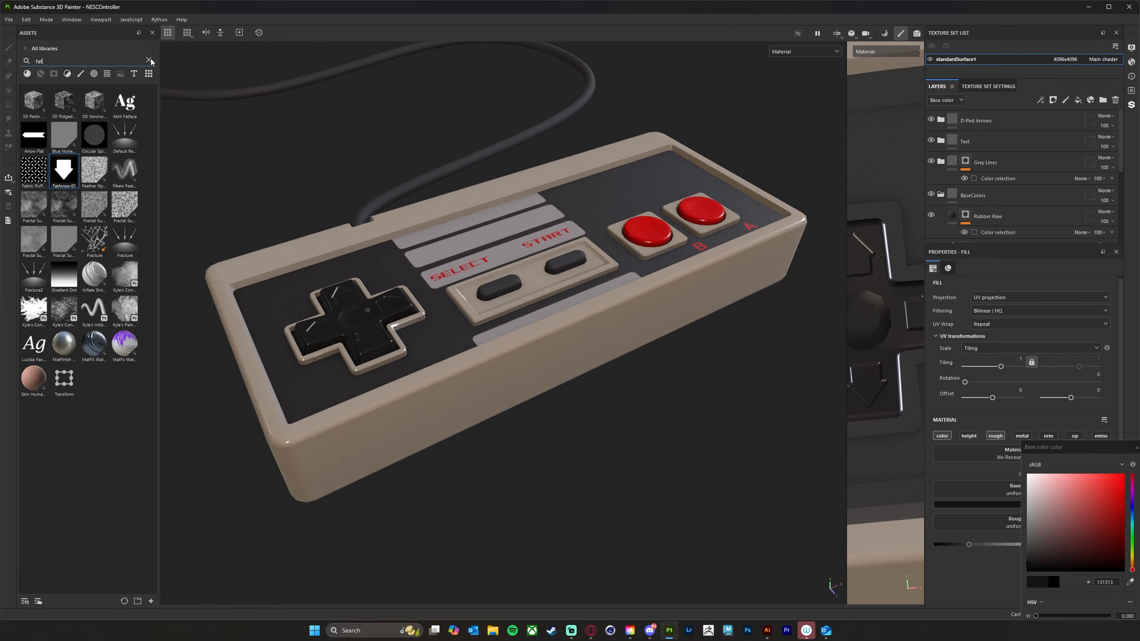
{"action": "left_click_drag", "start_coordinate": [575, 415], "coordinate": [600, 459], "text": "alt"}
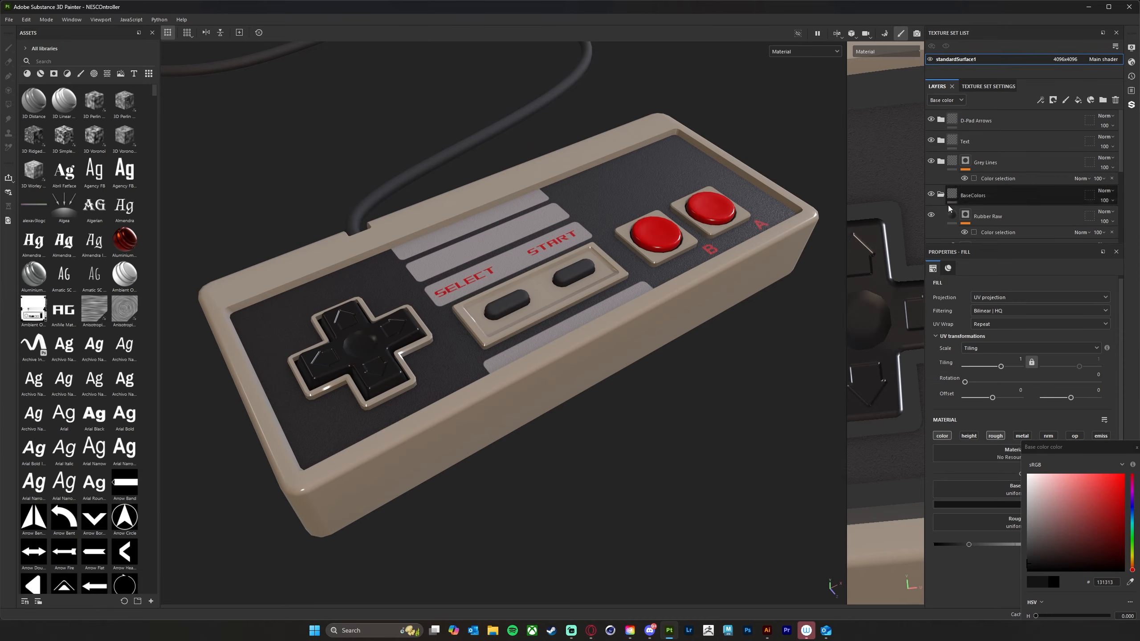
{"action": "left_click_drag", "start_coordinate": [847, 220], "coordinate": [828, 217]}
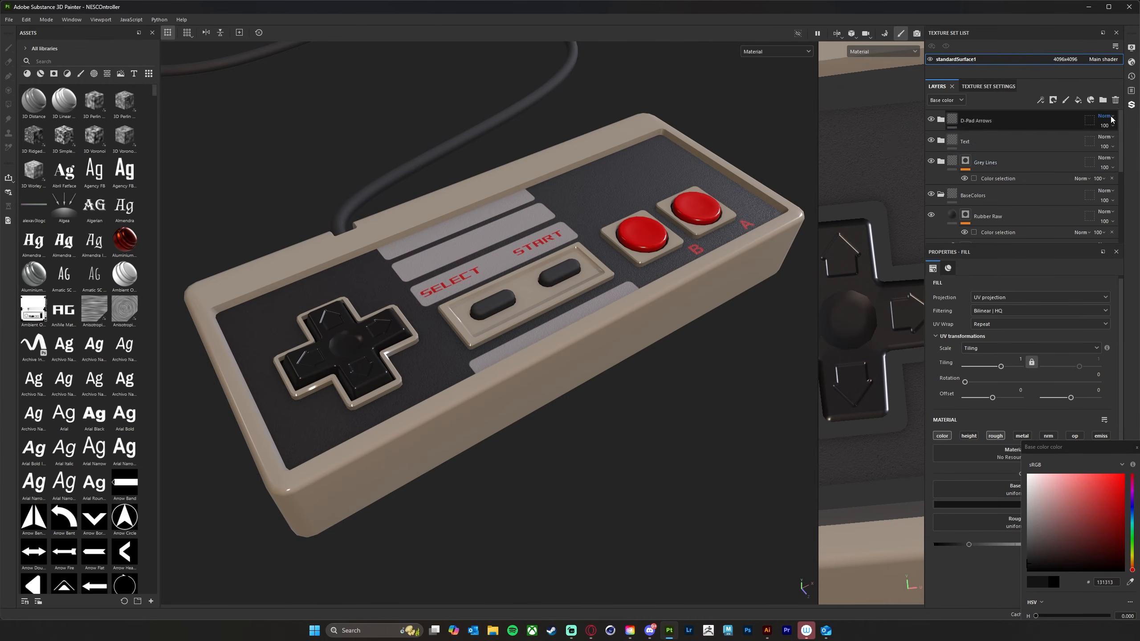
{"action": "left_click", "coordinate": [1079, 101]}
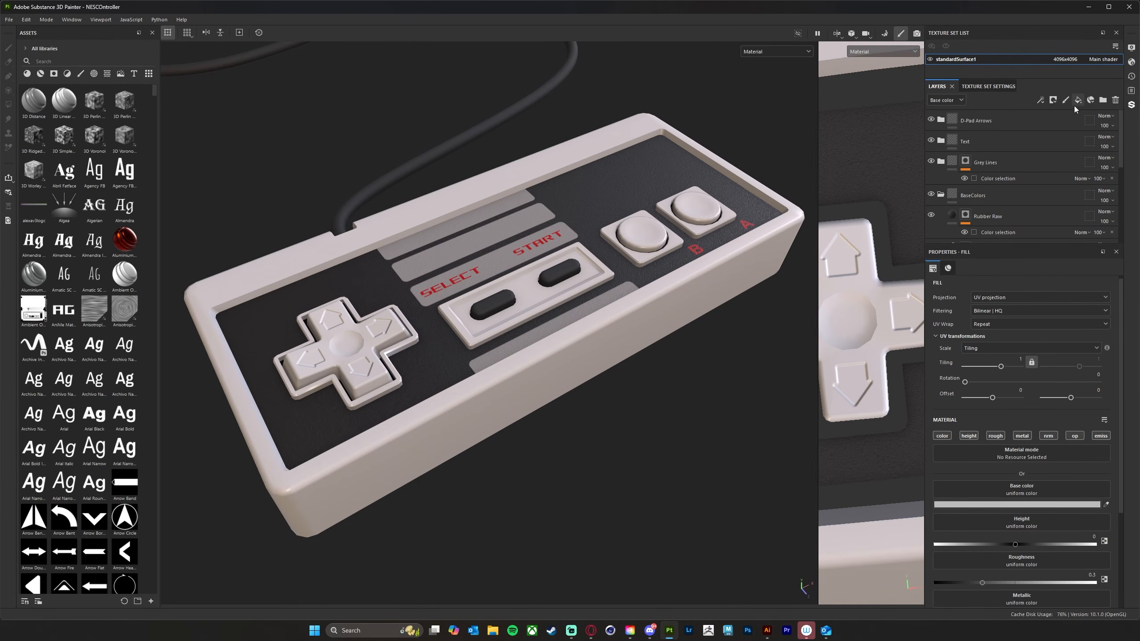
{"action": "scroll", "coordinate": [1004, 165], "scroll_direction": "down", "scroll_amount": 3}
{"action": "scroll", "coordinate": [1062, 192], "scroll_direction": "down", "scroll_amount": 2}
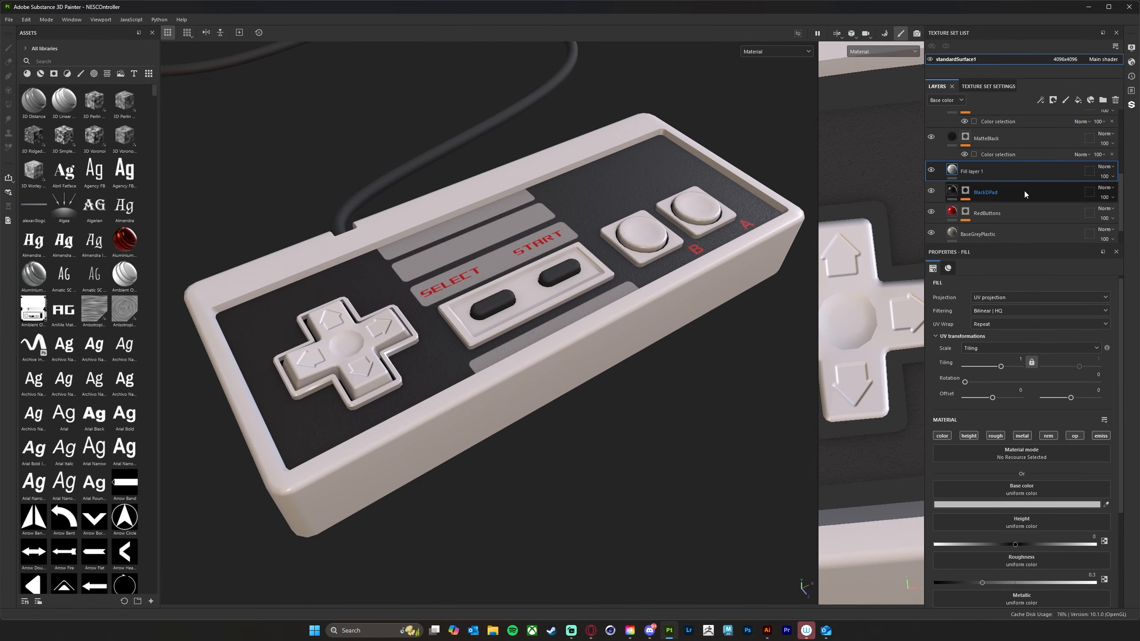
{"action": "key", "text": "Delete"}
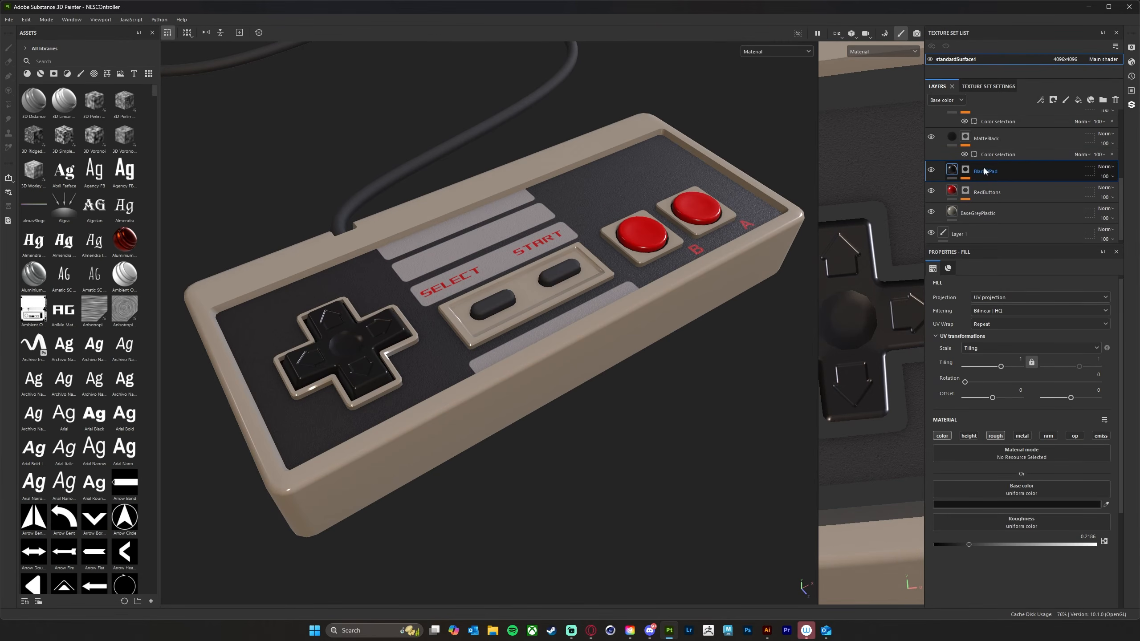
{"action": "scroll", "coordinate": [986, 169], "scroll_direction": "up", "scroll_amount": 5}
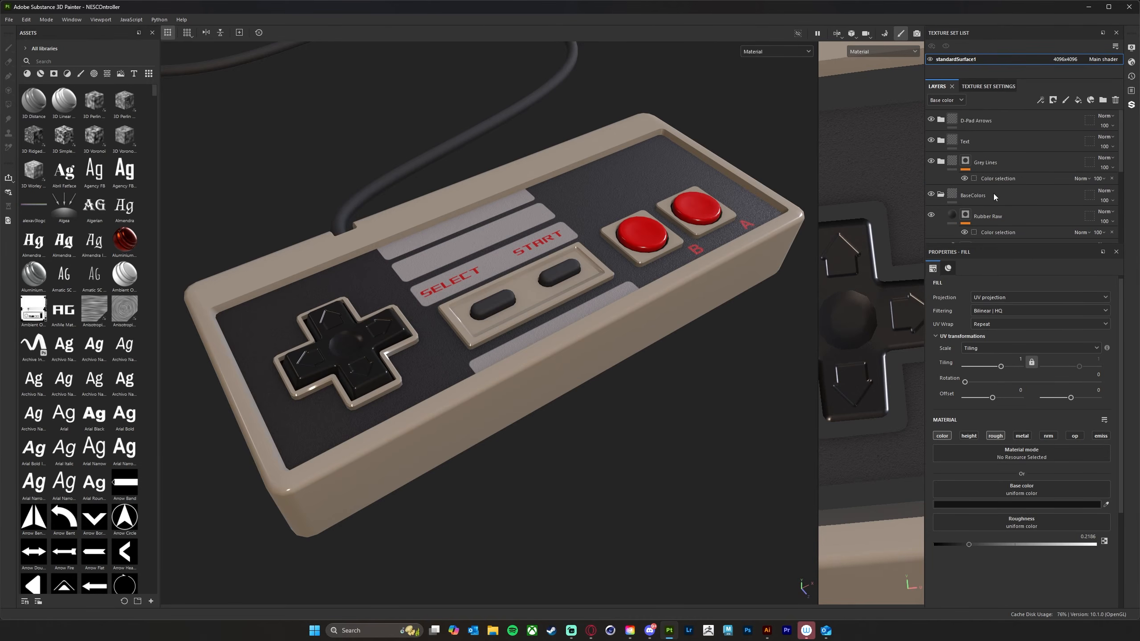
- Add a fill layer above the D-Pad Arrows folder and keep only its color and roughness channels enabled
{"action": "left_click", "coordinate": [1023, 123]}
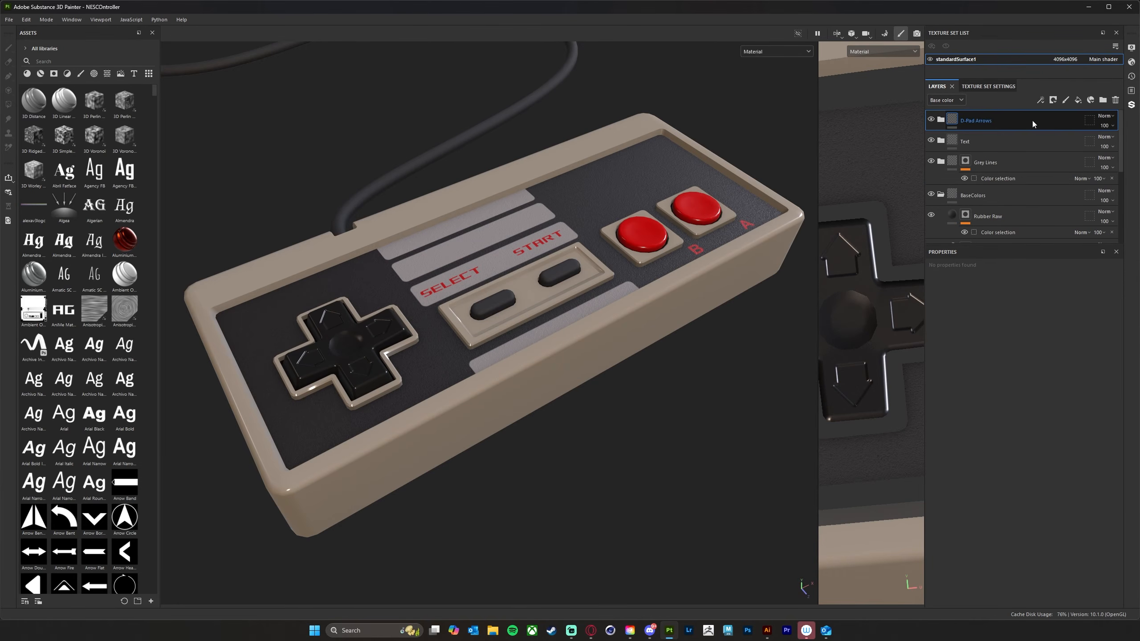
{"action": "left_click", "coordinate": [1078, 101]}
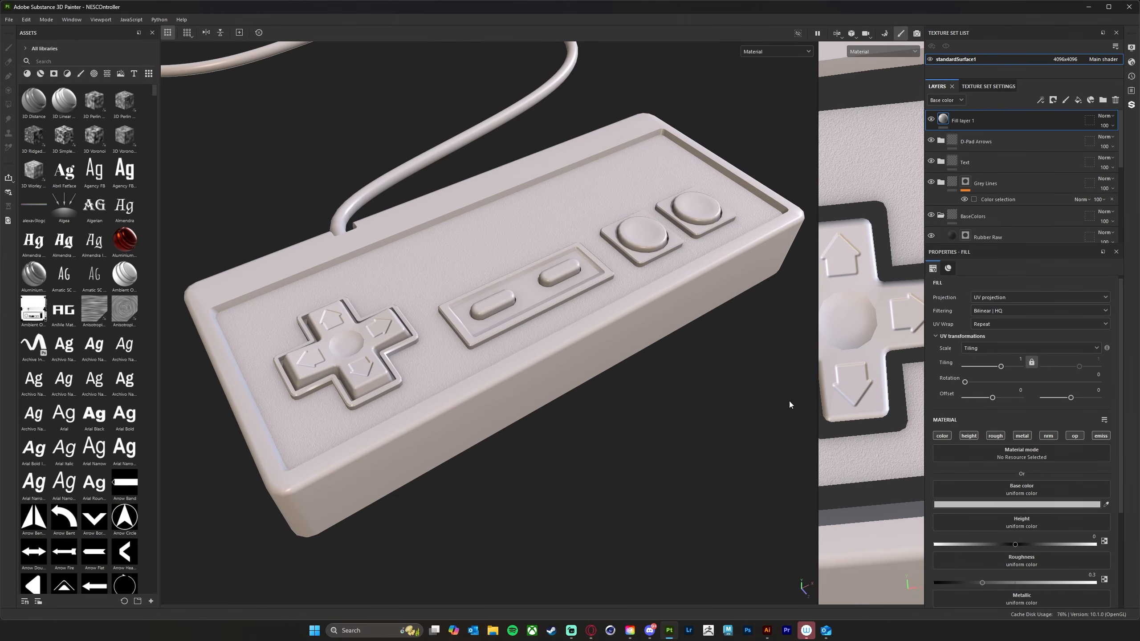
{"action": "left_click", "coordinate": [1099, 436]}
{"action": "left_click", "coordinate": [1077, 437]}
{"action": "left_click", "coordinate": [1051, 437]}
{"action": "left_click", "coordinate": [1025, 437]}
{"action": "left_click", "coordinate": [966, 436]}
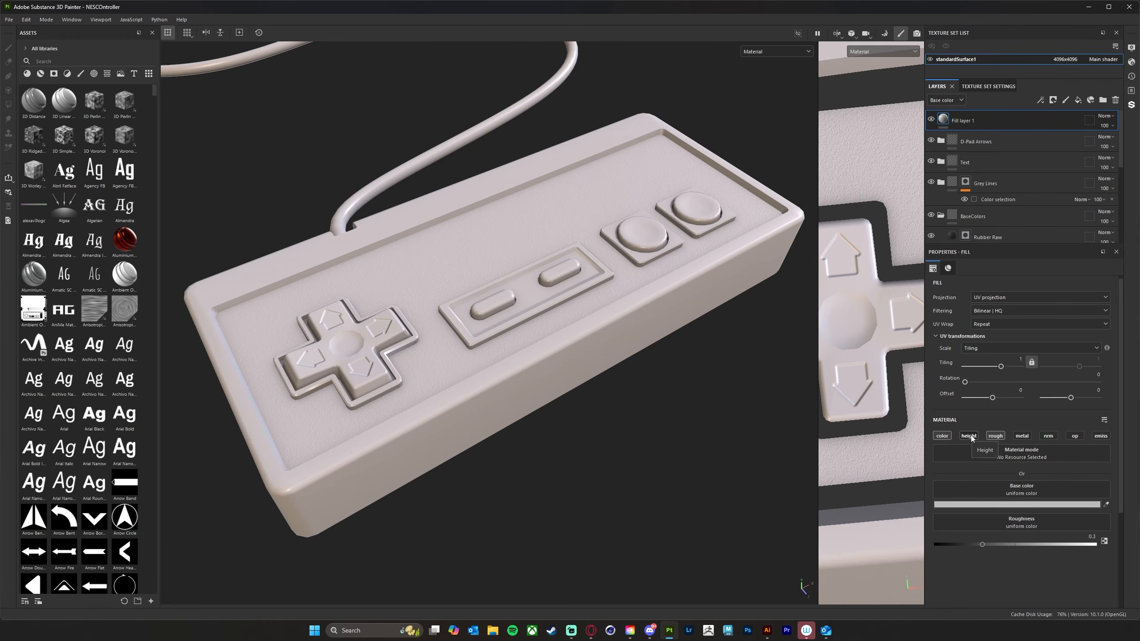
- Raise the roughness of the new top fill layer and set its base color to dark brown 413E3B
{"action": "scroll", "coordinate": [1053, 441], "scroll_direction": "down", "scroll_amount": 3}
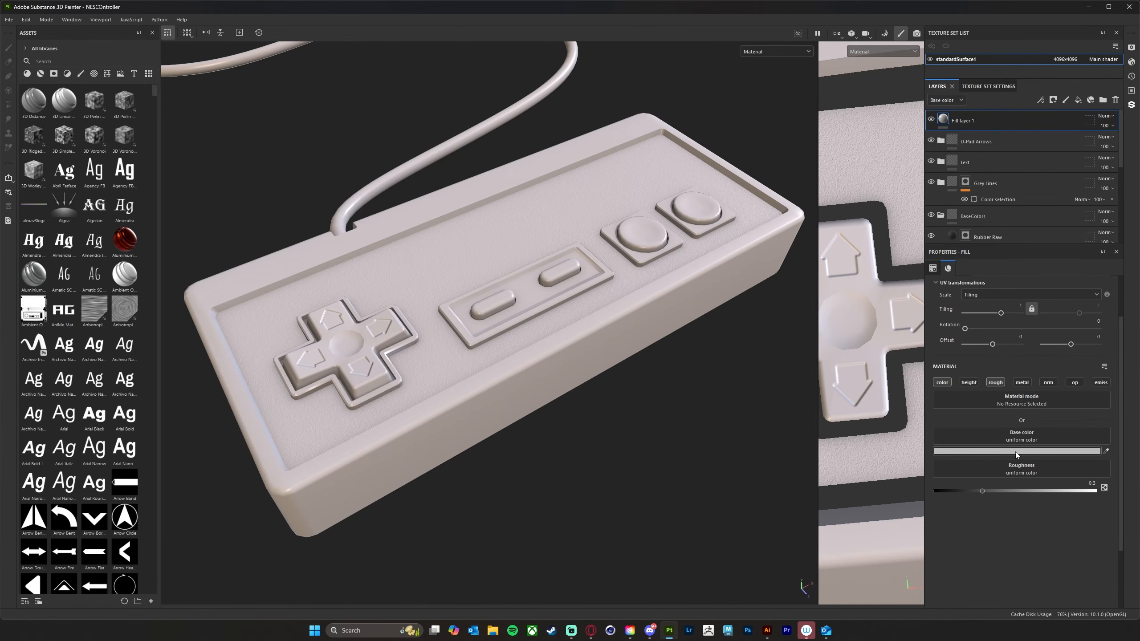
{"action": "left_click_drag", "start_coordinate": [983, 492], "coordinate": [1067, 497]}
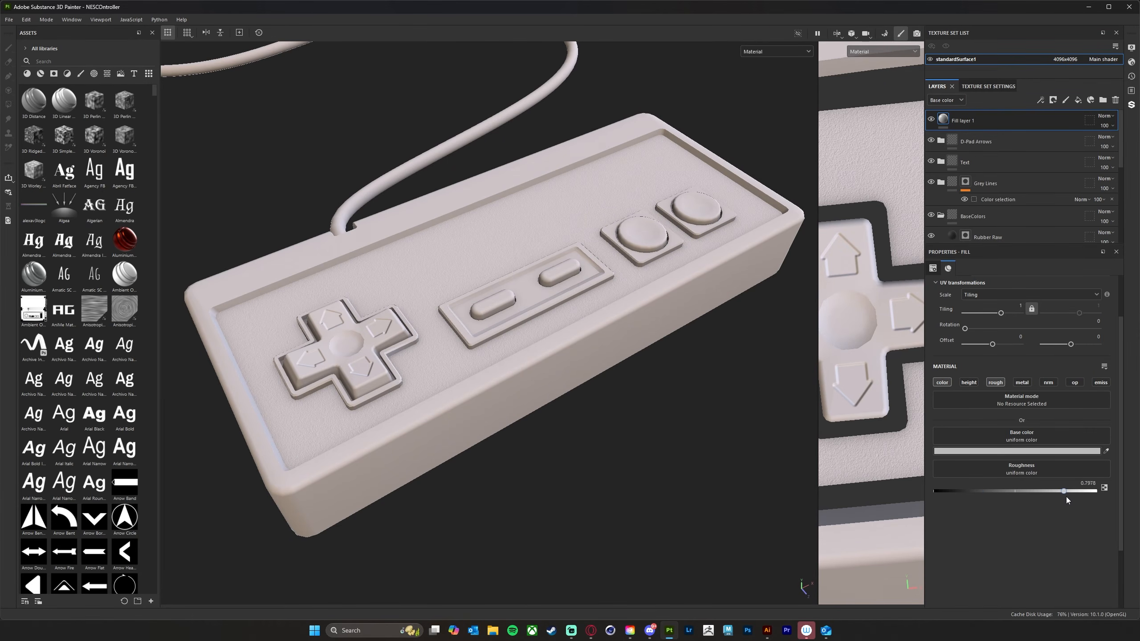
{"action": "left_click_drag", "start_coordinate": [1078, 494], "coordinate": [1076, 493]}
{"action": "left_click", "coordinate": [1030, 451]}
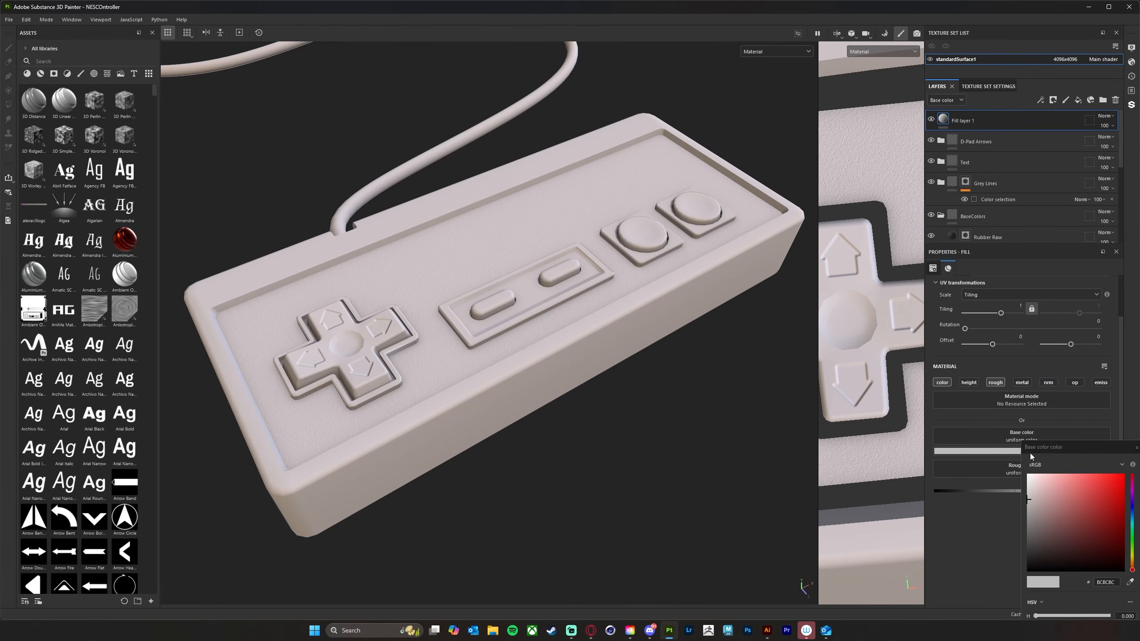
{"action": "mouse_move", "coordinate": [1037, 544]}
{"action": "left_mouse_down"}
{"action": "mouse_move", "coordinate": [1024, 549]}
{"action": "mouse_move", "coordinate": [1036, 546]}
{"action": "left_mouse_up"}
{"action": "left_click", "coordinate": [1132, 565]}
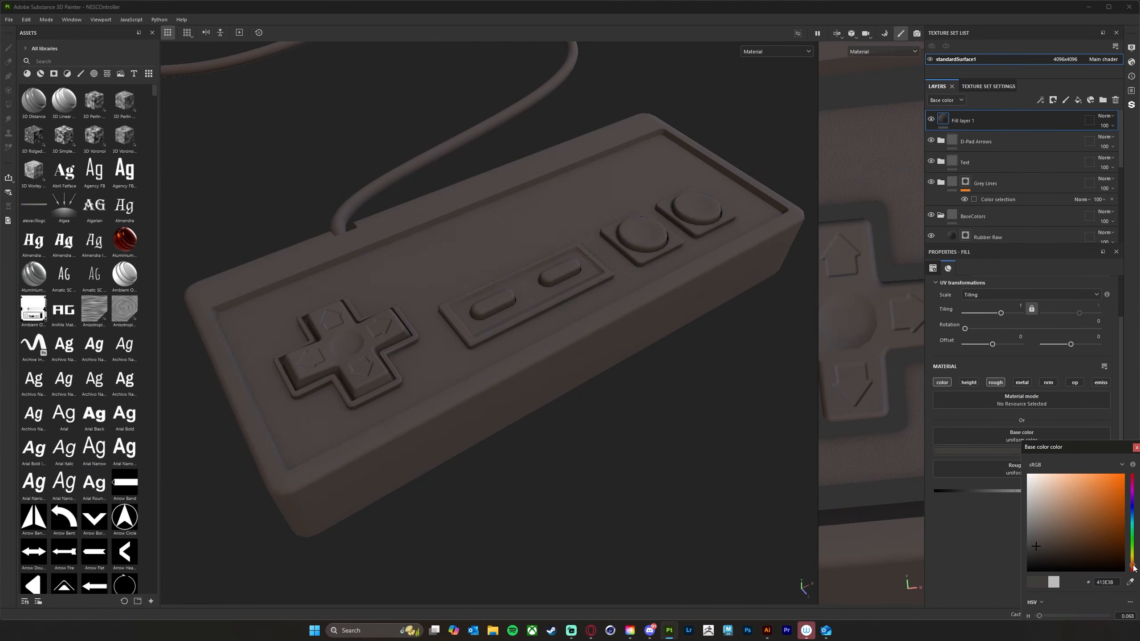
- Darken the base color of the top fill layer to near-black brown 1C1816
{"action": "mouse_move", "coordinate": [1036, 548]}
{"action": "left_mouse_down"}
{"action": "mouse_move", "coordinate": [1071, 559]}
{"action": "mouse_move", "coordinate": [1049, 563]}
{"action": "left_mouse_up"}
{"action": "left_click", "coordinate": [1082, 557]}
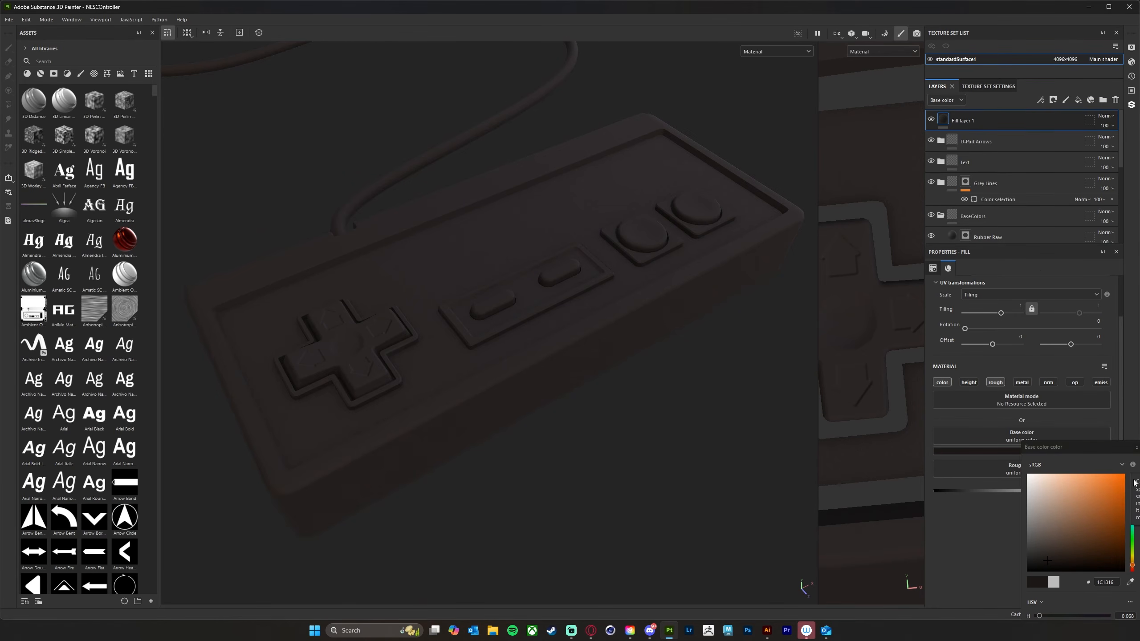
{"action": "left_click", "coordinate": [1137, 447]}
{"action": "left_click_drag", "start_coordinate": [674, 473], "coordinate": [565, 461], "text": "alt"}
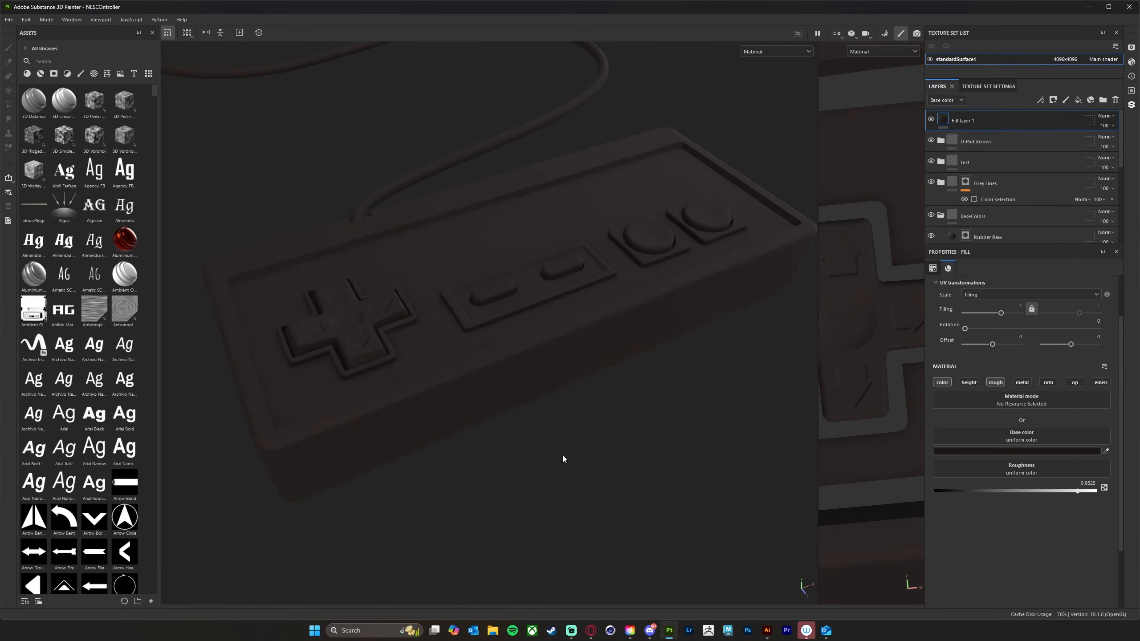
- Browse the smart masks and apply Dirt Cavities to the top dark brown fill layer
{"action": "left_click", "coordinate": [54, 74]}
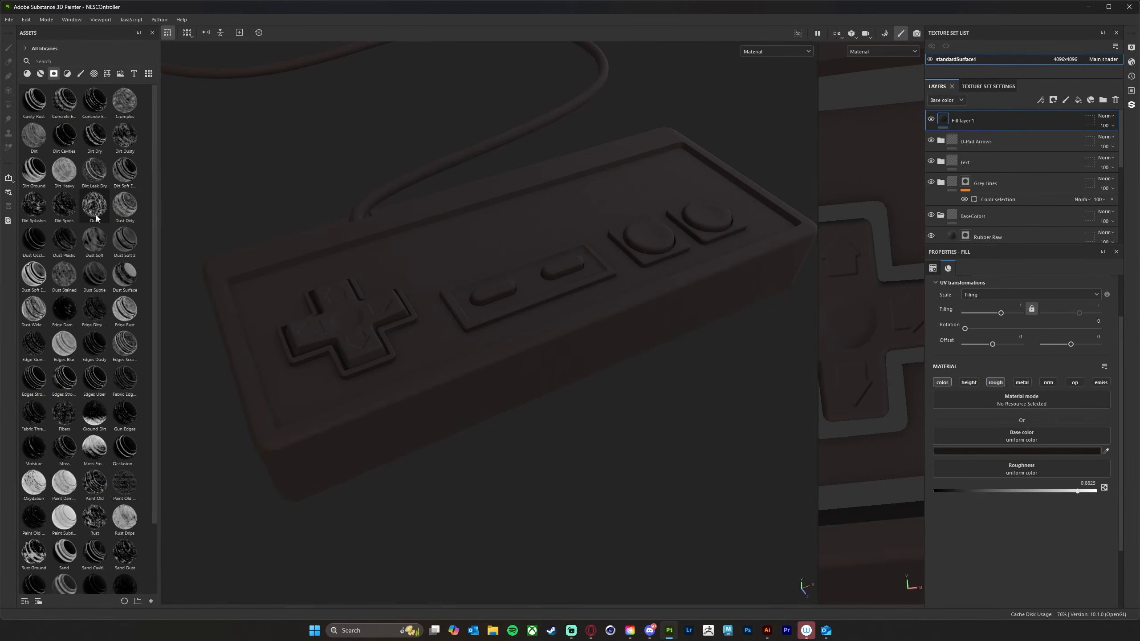
{"action": "right_click", "coordinate": [100, 199]}
{"action": "left_click", "coordinate": [145, 154]}
{"action": "scroll", "coordinate": [129, 407], "scroll_direction": "down", "scroll_amount": 3}
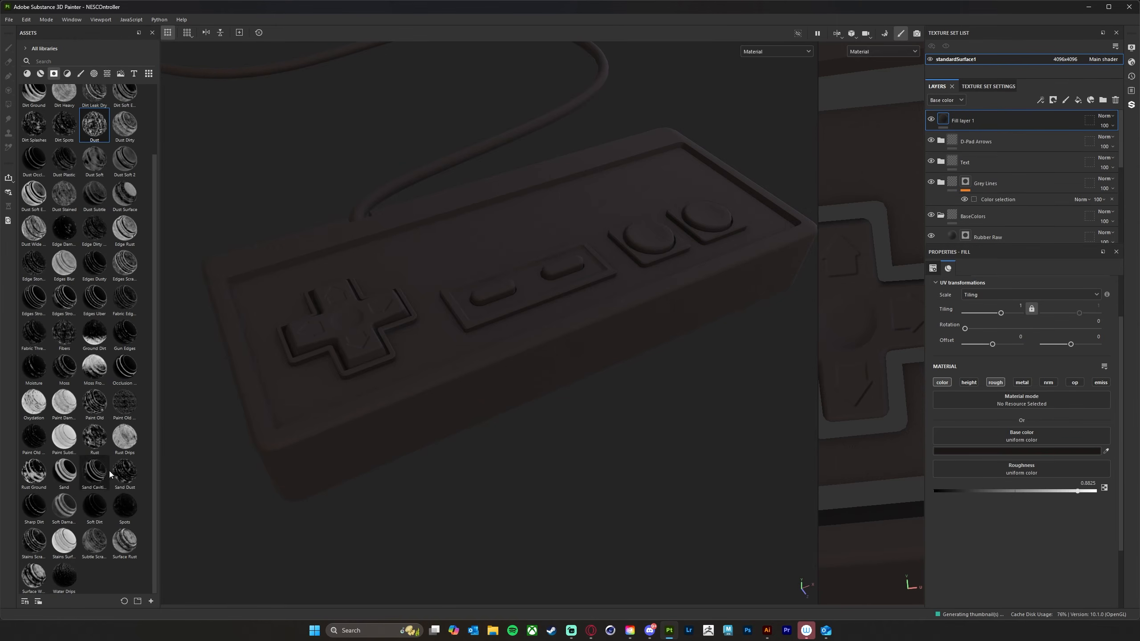
{"action": "scroll", "coordinate": [91, 480], "scroll_direction": "up", "scroll_amount": 3}
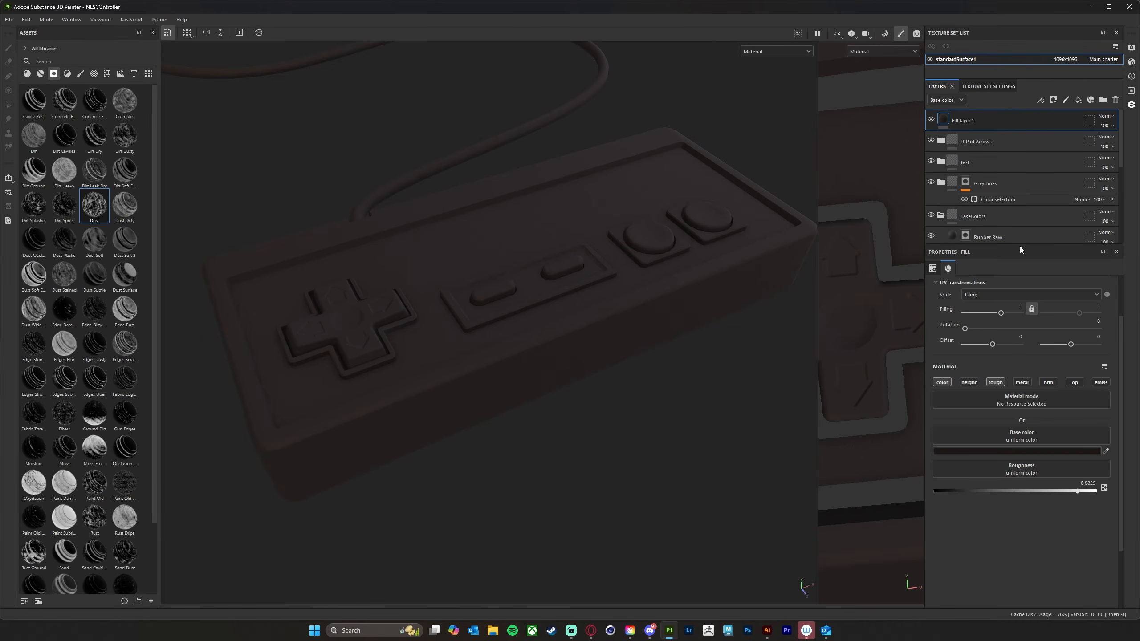
{"action": "mouse_move", "coordinate": [541, 441]}
{"action": "left_mouse_down", "text": "alt"}
{"action": "mouse_move", "coordinate": [562, 444]}
{"action": "mouse_move", "coordinate": [544, 426]}
{"action": "mouse_move", "coordinate": [555, 432]}
{"action": "left_mouse_up", "text": "alt"}
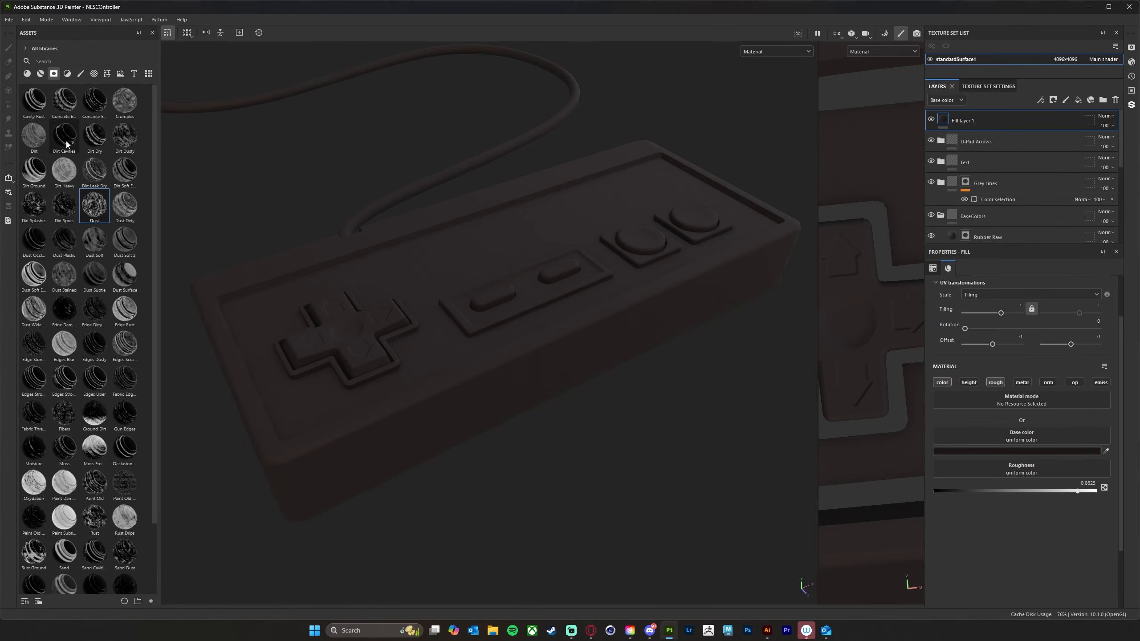
{"action": "mouse_move", "coordinate": [63, 140]}
{"action": "left_mouse_down"}
{"action": "mouse_move", "coordinate": [665, 144]}
{"action": "mouse_move", "coordinate": [941, 134]}
{"action": "mouse_move", "coordinate": [958, 120]}
{"action": "left_mouse_up"}
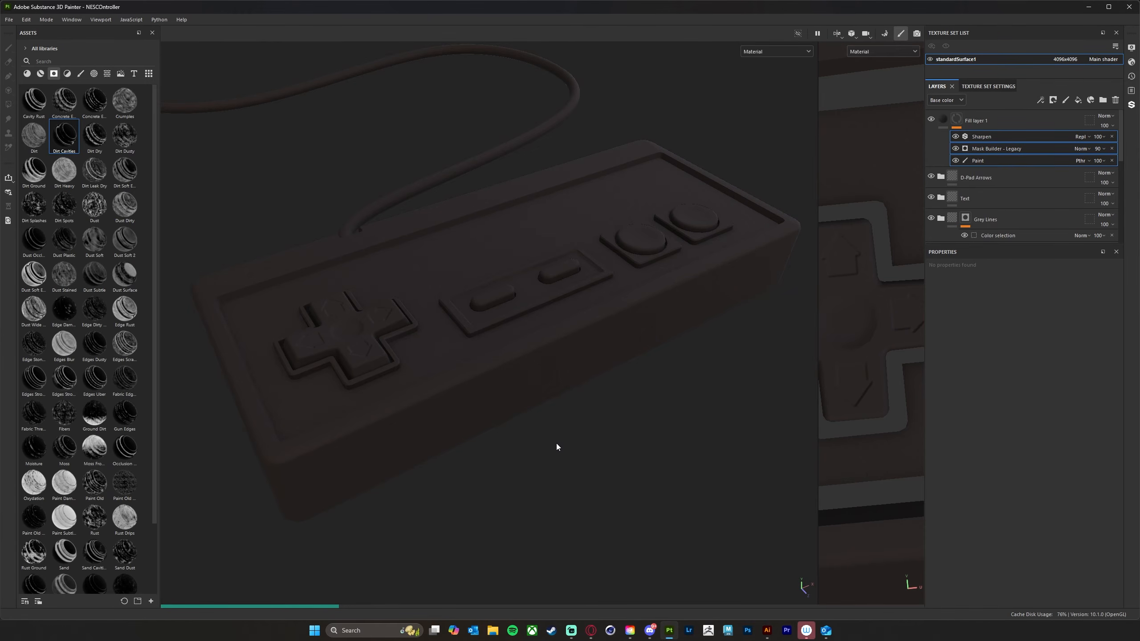
- Examine the cavity dirt around the D-pad and the Select and Start buttons from several angles and under different lighting rotations
{"action": "left_click_drag", "start_coordinate": [567, 451], "coordinate": [492, 317], "text": "alt"}
{"action": "middle_click_drag", "start_coordinate": [491, 316], "coordinate": [569, 389], "text": "alt"}
{"action": "right_click_drag", "start_coordinate": [539, 387], "coordinate": [509, 382], "text": "alt"}
{"action": "left_click_drag", "start_coordinate": [509, 382], "coordinate": [302, 377], "text": "alt"}
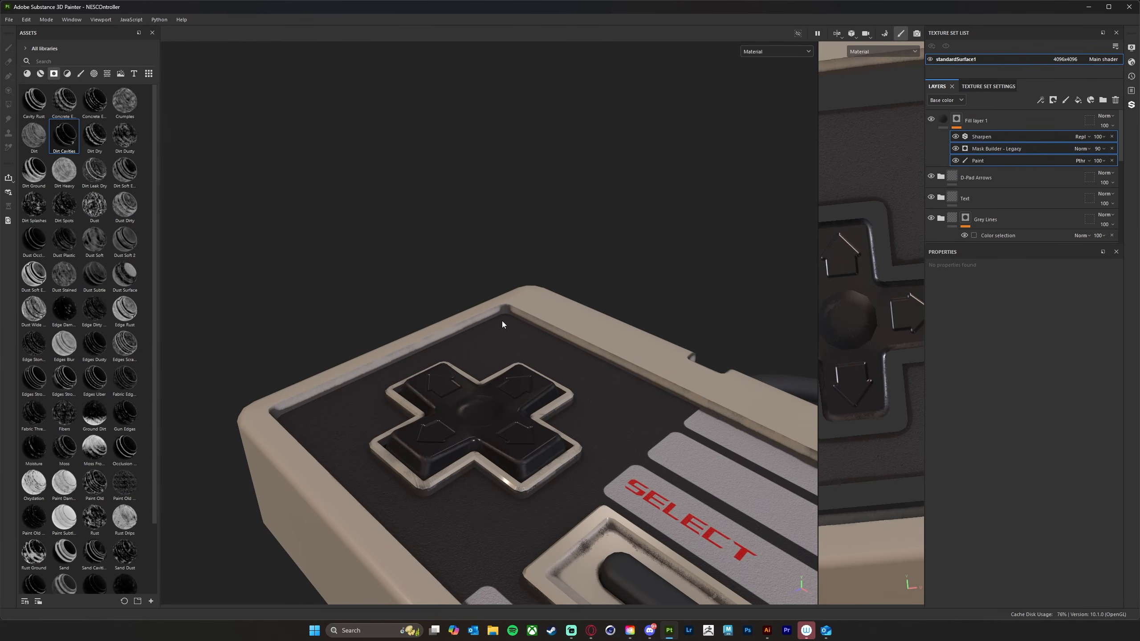
{"action": "left_click_drag", "start_coordinate": [318, 448], "coordinate": [170, 449], "text": "alt"}
{"action": "right_click_drag", "start_coordinate": [171, 448], "coordinate": [453, 451], "text": "shift"}
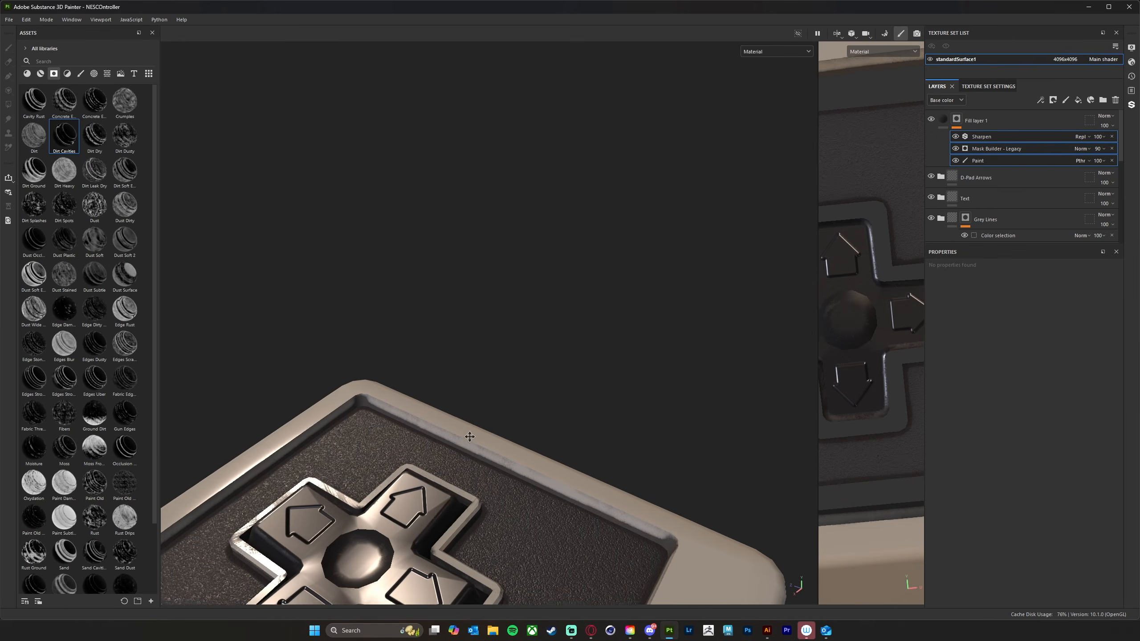
{"action": "middle_click_drag", "start_coordinate": [453, 450], "coordinate": [584, 357], "text": "alt"}
{"action": "right_click_drag", "start_coordinate": [585, 356], "coordinate": [539, 476], "text": "shift"}
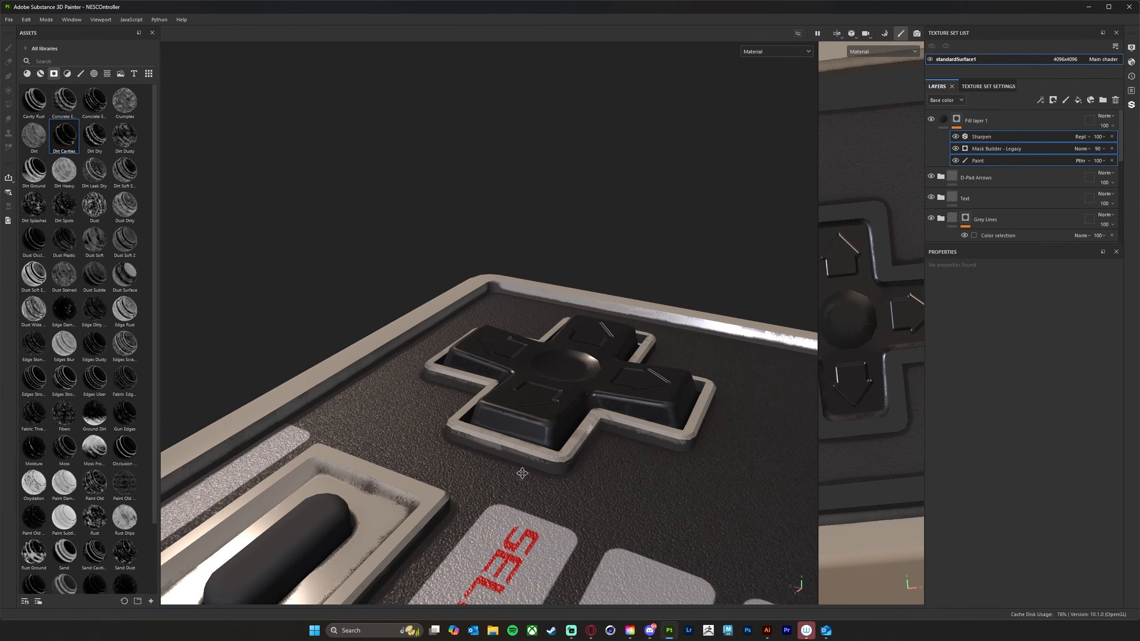
{"action": "left_click_drag", "start_coordinate": [521, 476], "coordinate": [565, 397], "text": "alt"}
{"action": "left_click_drag", "start_coordinate": [506, 468], "coordinate": [476, 438], "text": "alt"}
{"action": "middle_click_drag", "start_coordinate": [476, 438], "coordinate": [558, 389], "text": "alt"}
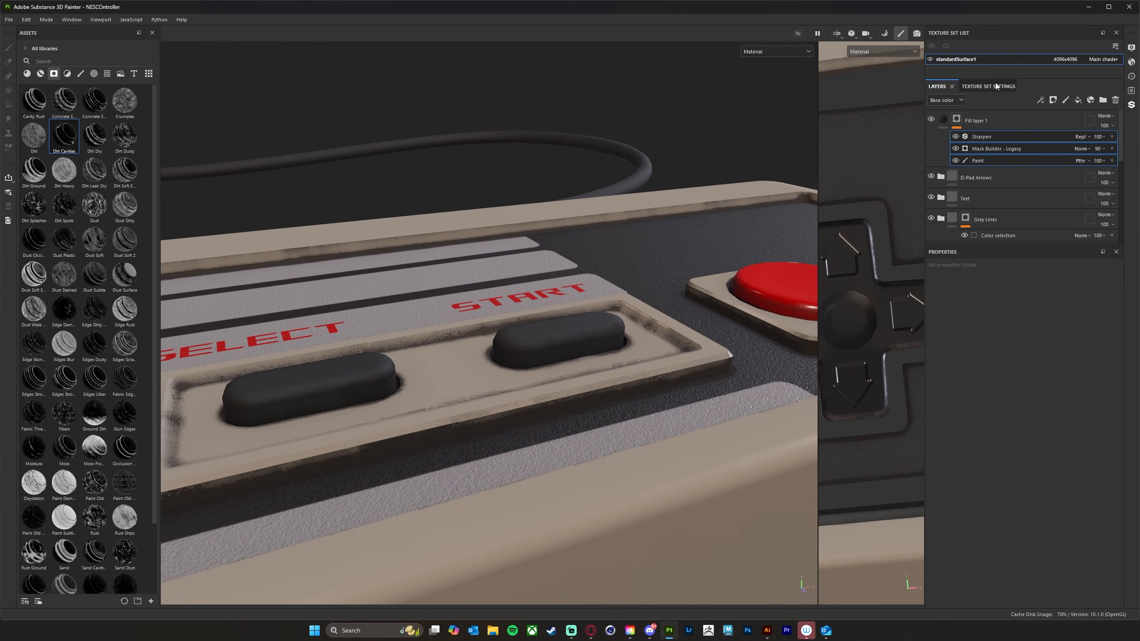
- In the dirt mask's Mask Builder - Legacy generator, set Level to 0.17 and Grunge to 0.58
{"action": "left_click", "coordinate": [1005, 149]}
{"action": "left_click_drag", "start_coordinate": [717, 412], "coordinate": [521, 402], "text": "alt"}
{"action": "left_click_drag", "start_coordinate": [1001, 350], "coordinate": [968, 349]}
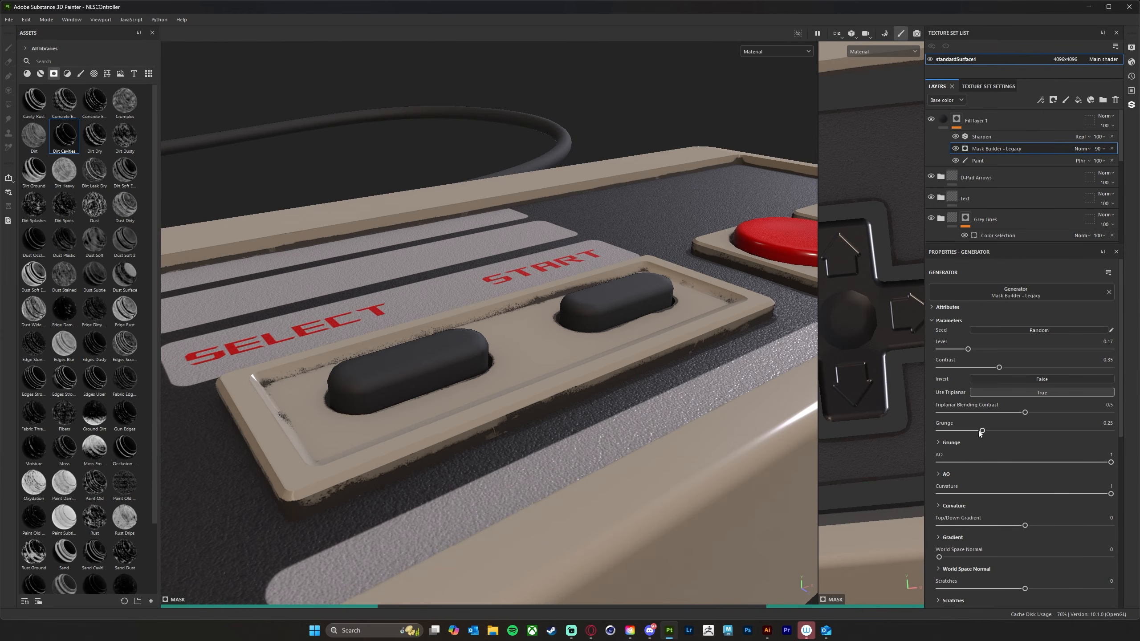
{"action": "left_click_drag", "start_coordinate": [963, 431], "coordinate": [961, 430]}
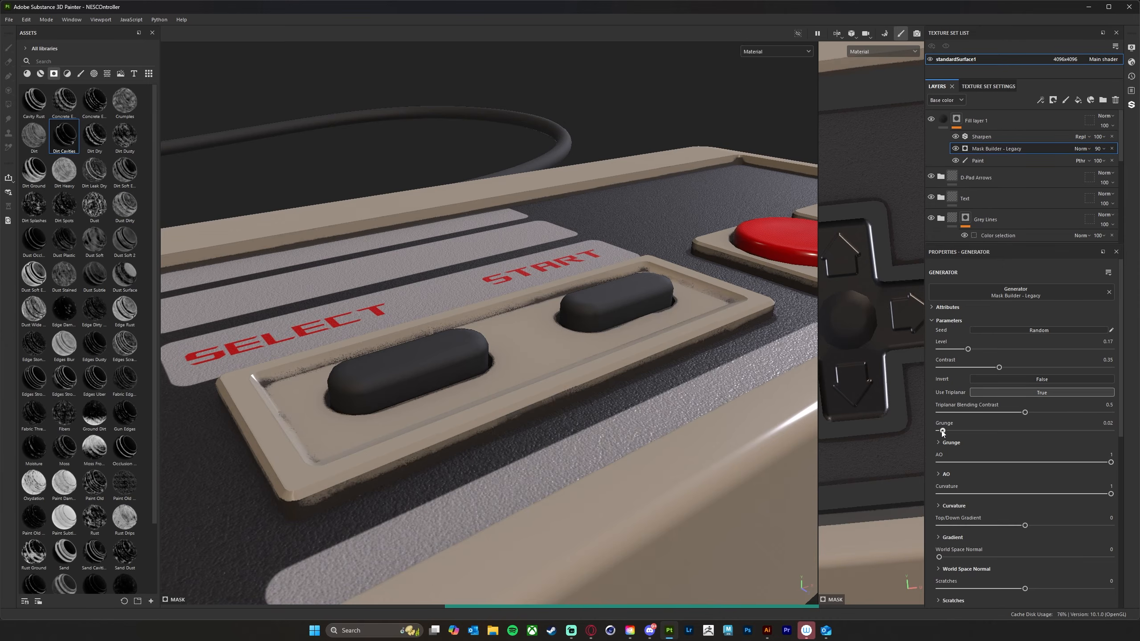
{"action": "left_click_drag", "start_coordinate": [948, 432], "coordinate": [983, 431]}
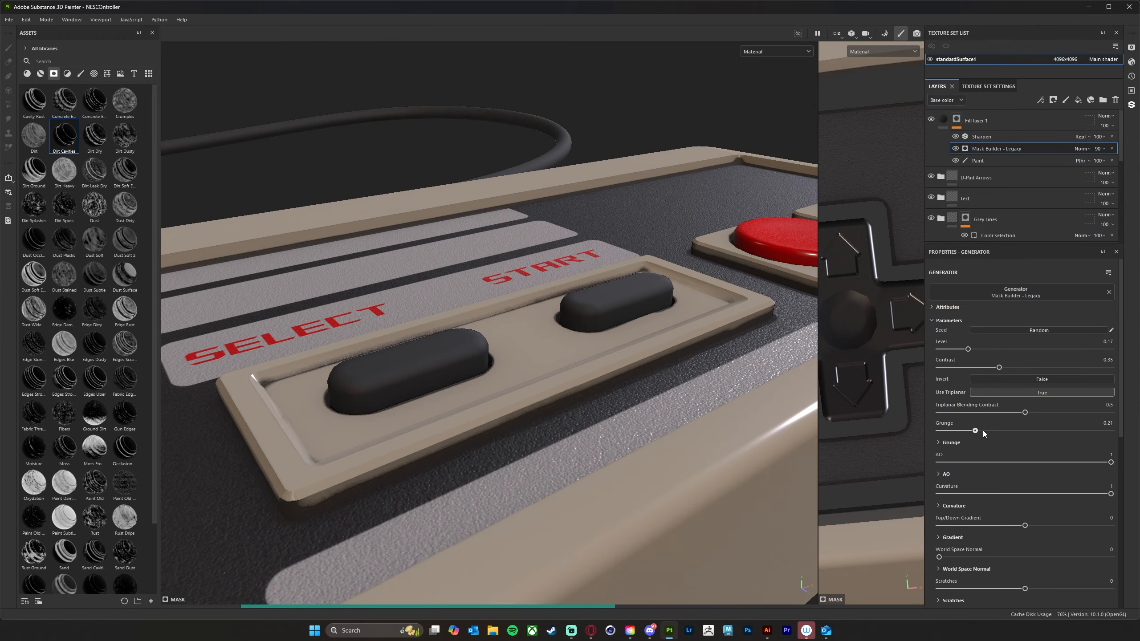
{"action": "left_click", "coordinate": [1021, 430]}
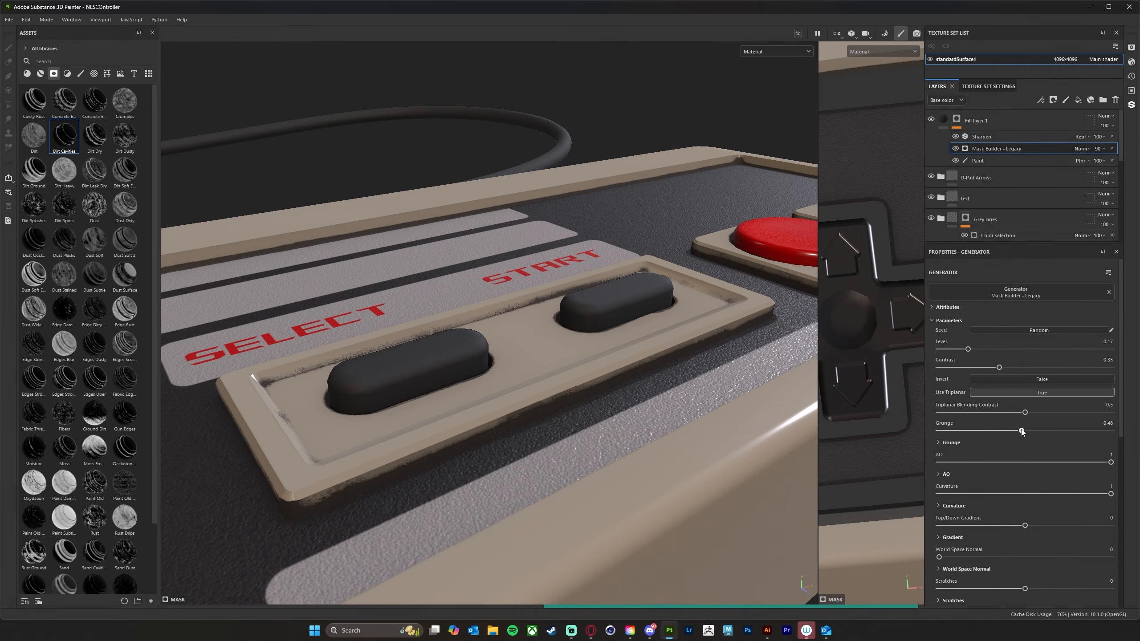
{"action": "left_click", "coordinate": [1038, 430]}
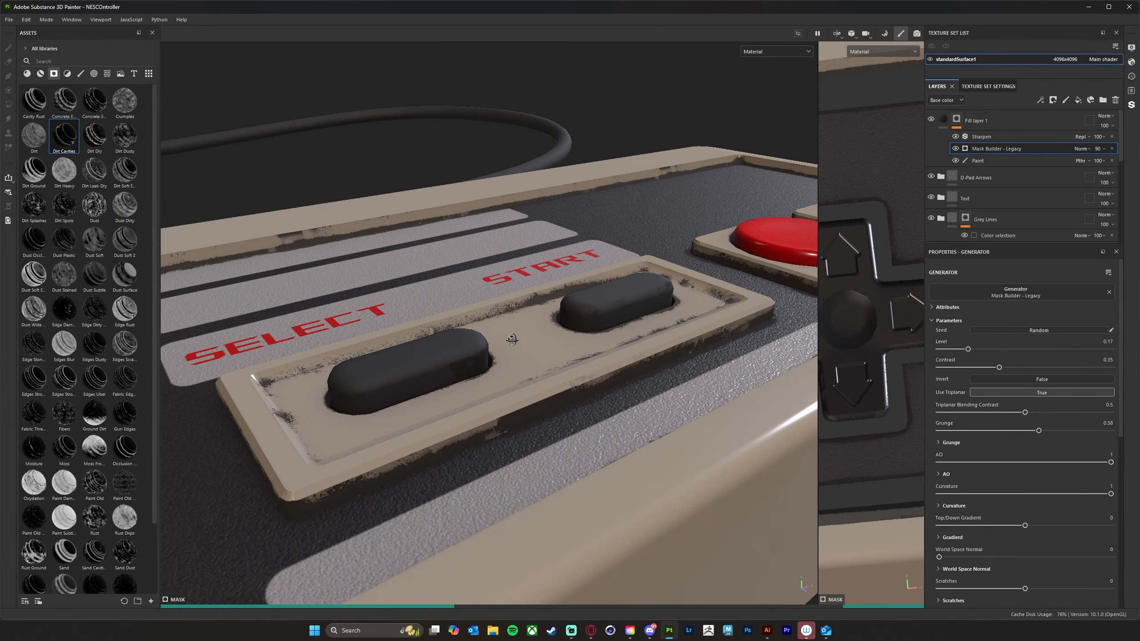
{"action": "left_click_drag", "start_coordinate": [543, 345], "coordinate": [520, 313], "text": "alt"}
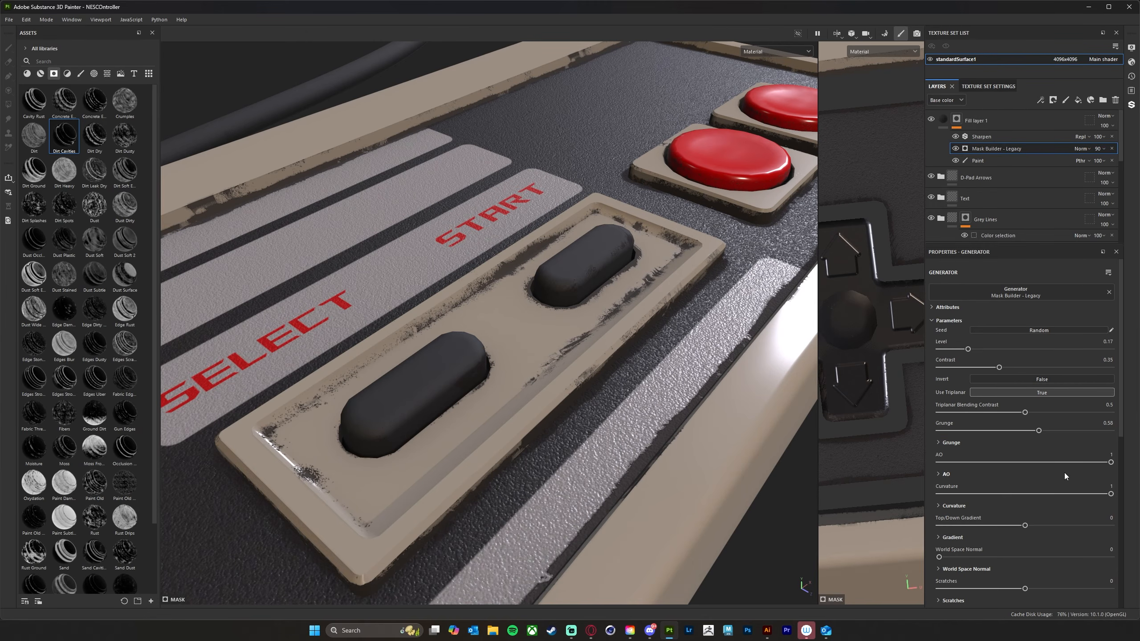
{"action": "scroll", "coordinate": [1064, 476], "scroll_direction": "down", "scroll_amount": 5}
{"action": "scroll", "coordinate": [1062, 483], "scroll_direction": "down", "scroll_amount": 3}
{"action": "left_click_drag", "start_coordinate": [503, 530], "coordinate": [557, 377], "text": "alt"}
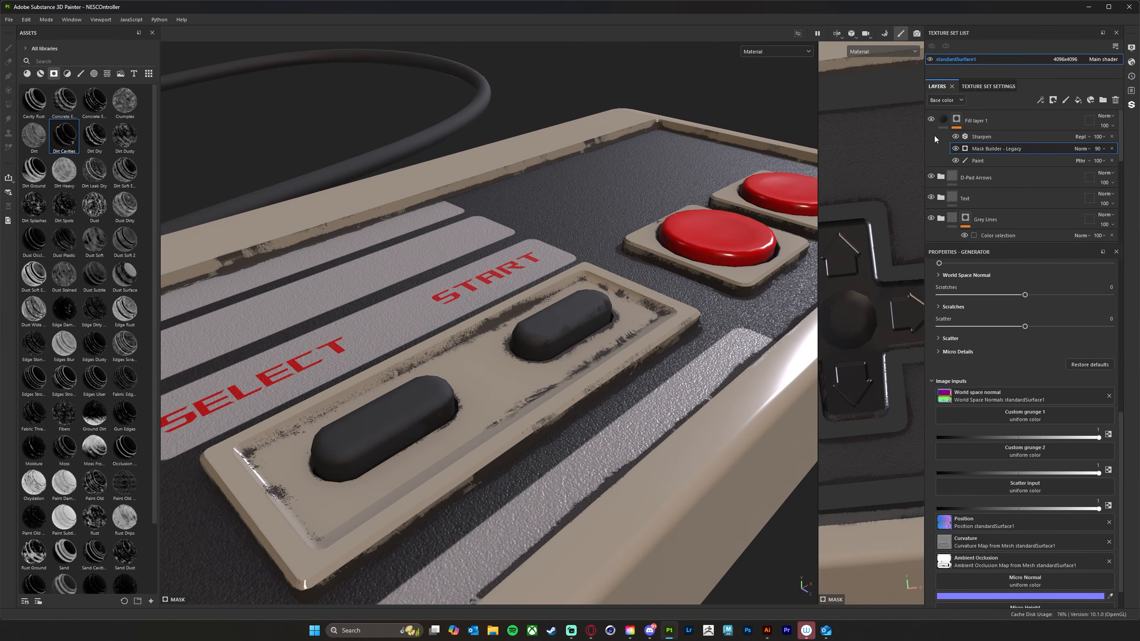
- Reduce the opacity of the masked dirt fill layer to 26 and check it on the whole controller
{"action": "left_click", "coordinate": [941, 129]}
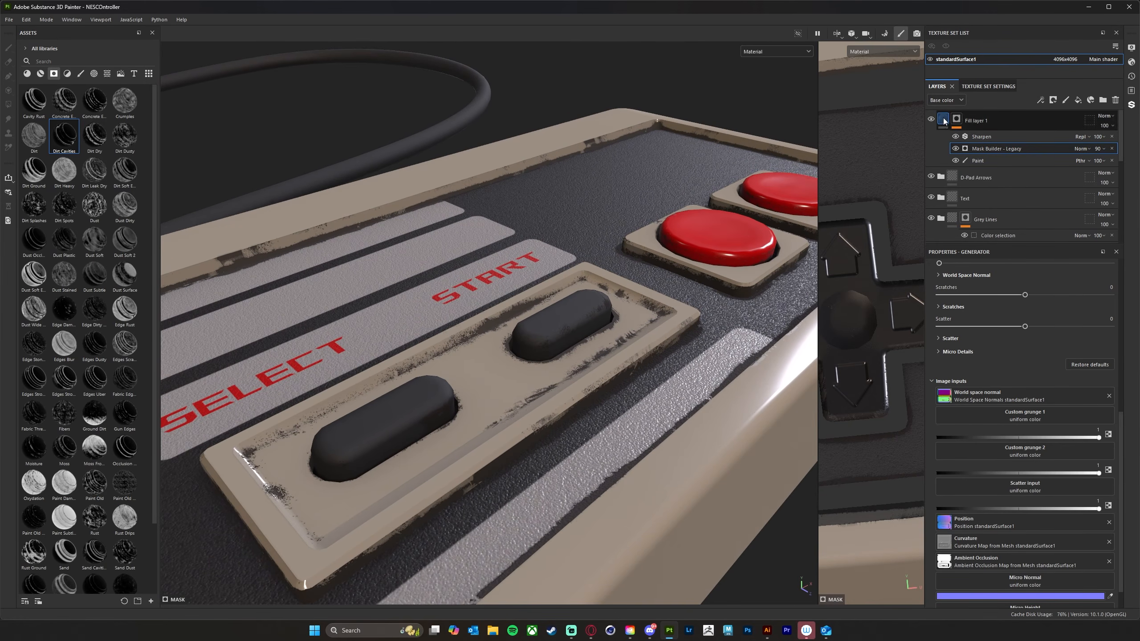
{"action": "left_click", "coordinate": [1107, 126]}
{"action": "left_click_drag", "start_coordinate": [1135, 142], "coordinate": [1109, 145]}
{"action": "left_click_drag", "start_coordinate": [627, 324], "coordinate": [512, 322], "text": "alt"}
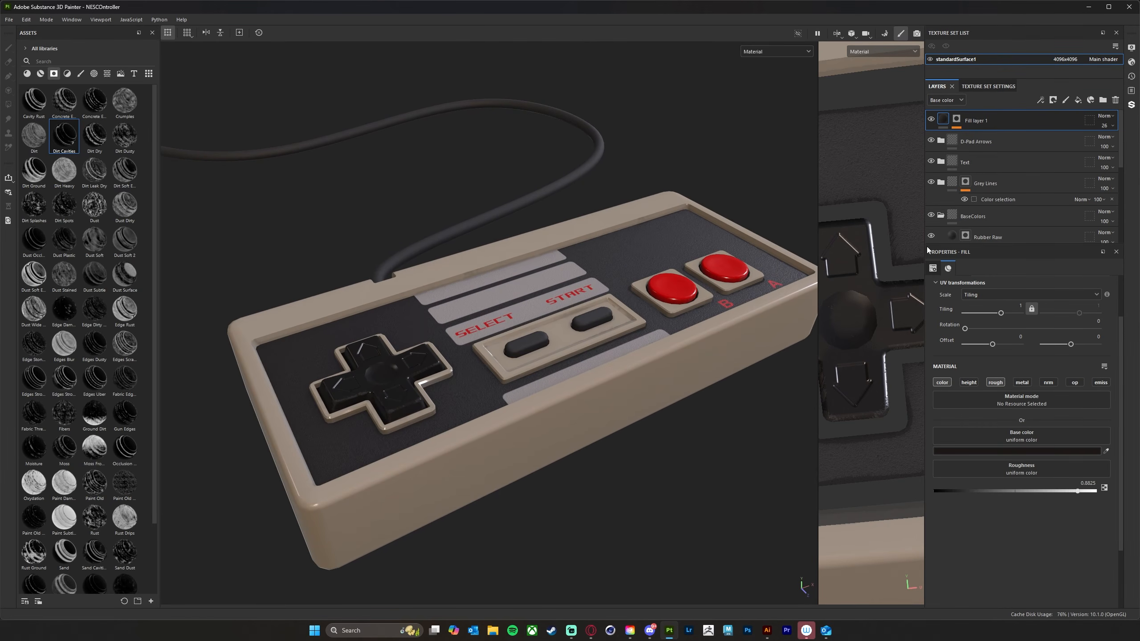
{"action": "left_click_drag", "start_coordinate": [683, 375], "coordinate": [628, 380], "text": "alt"}
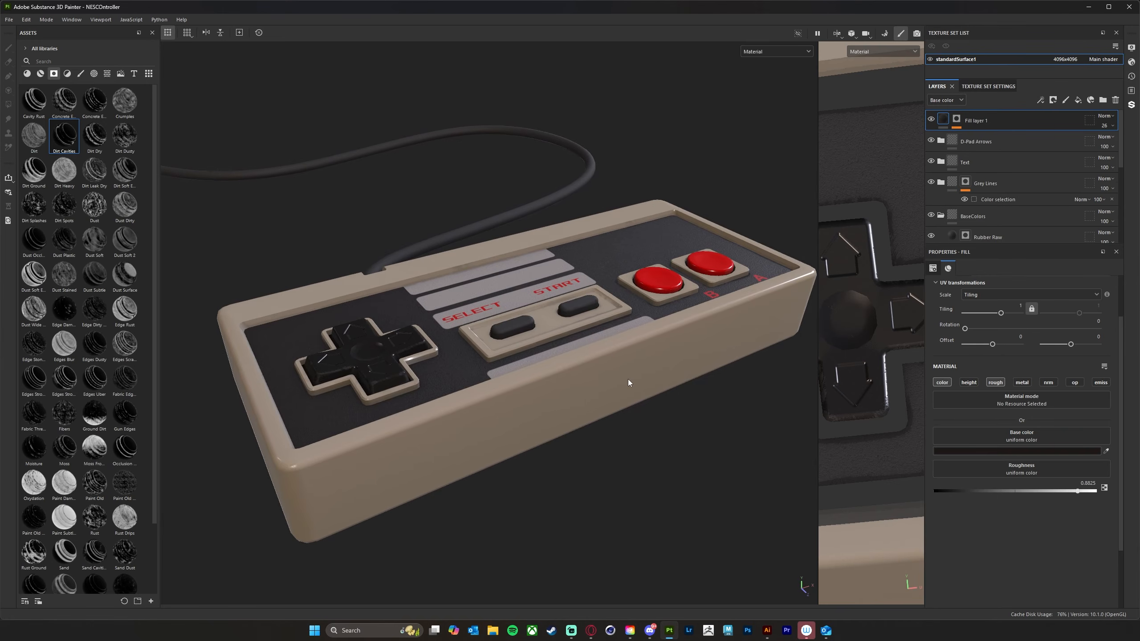
- Rename the masked dirt fill layer as Dirt Cavities
{"action": "double_click", "coordinate": [976, 121]}
{"action": "type", "text": "Dirt Cavities"}
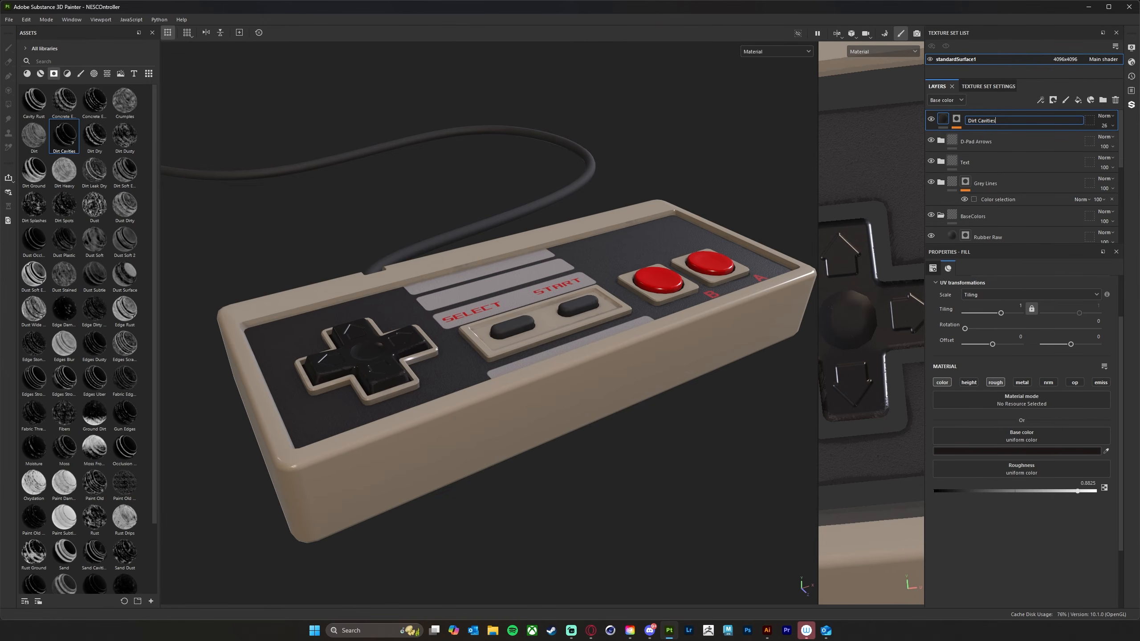
{"action": "key", "text": "Return"}
- Add a fill layer above Dirt Cavities and keep only its color and roughness channels enabled
{"action": "left_click", "coordinate": [1079, 101]}
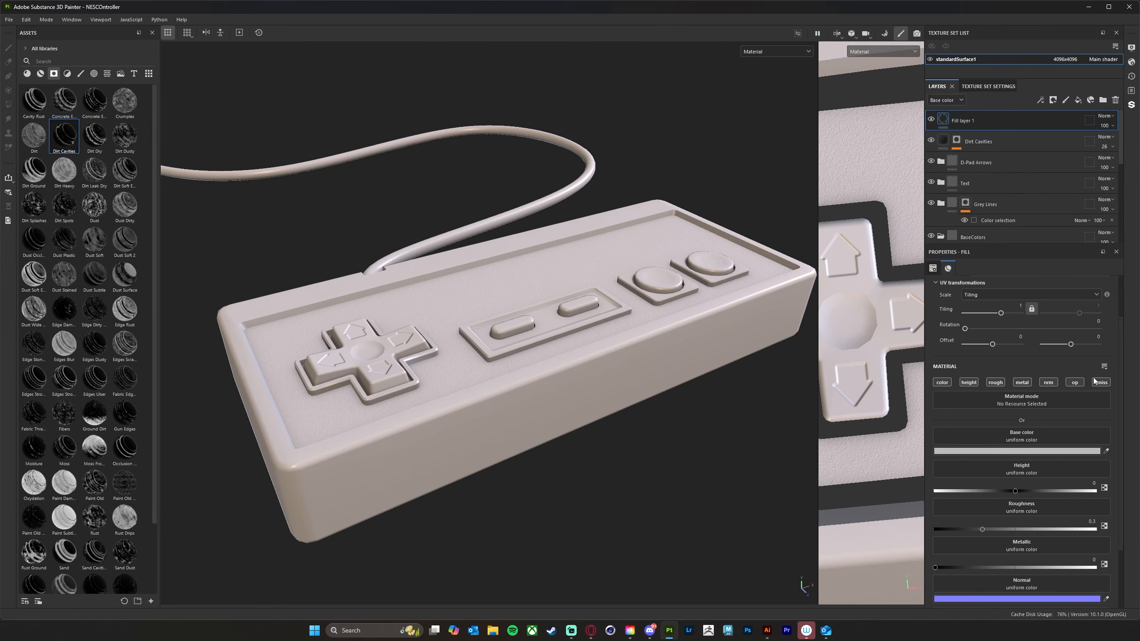
{"action": "left_click", "coordinate": [1099, 383]}
{"action": "left_click", "coordinate": [1078, 383]}
{"action": "left_click", "coordinate": [1053, 383]}
{"action": "left_click", "coordinate": [1023, 382]}
{"action": "left_click", "coordinate": [968, 382]}
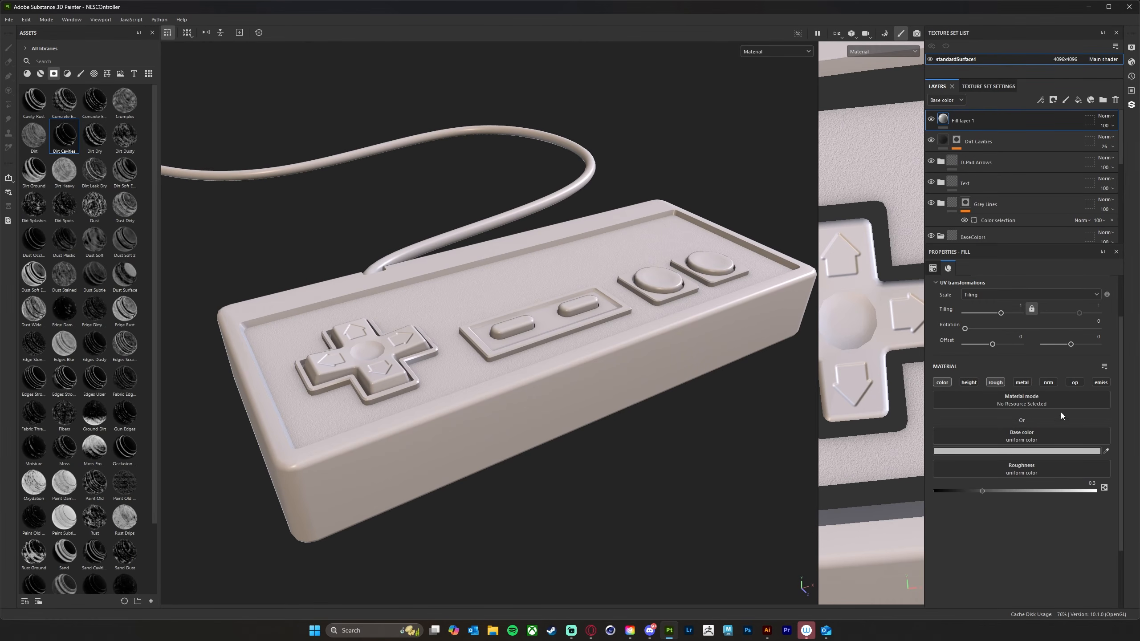
- Set the new fill layer's base color to mid grey 717171 and raise its roughness to about 0.8
{"action": "left_click", "coordinate": [1054, 453]}
{"action": "left_click_drag", "start_coordinate": [1037, 508], "coordinate": [1020, 529]}
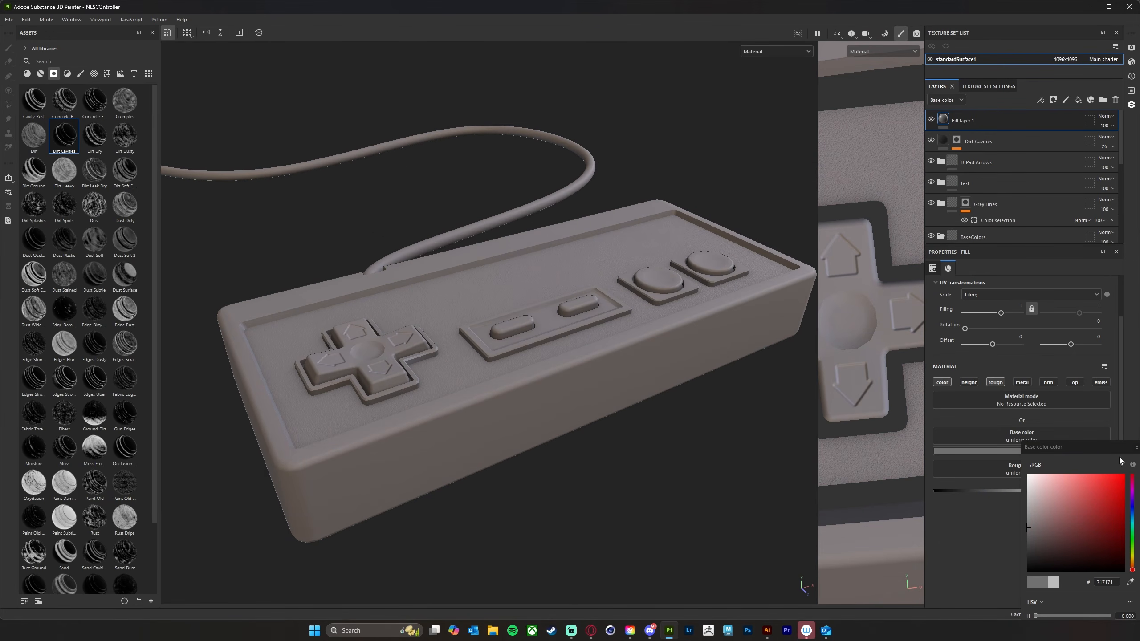
{"action": "left_click", "coordinate": [1137, 448]}
{"action": "left_click_drag", "start_coordinate": [1025, 490], "coordinate": [1062, 492]}
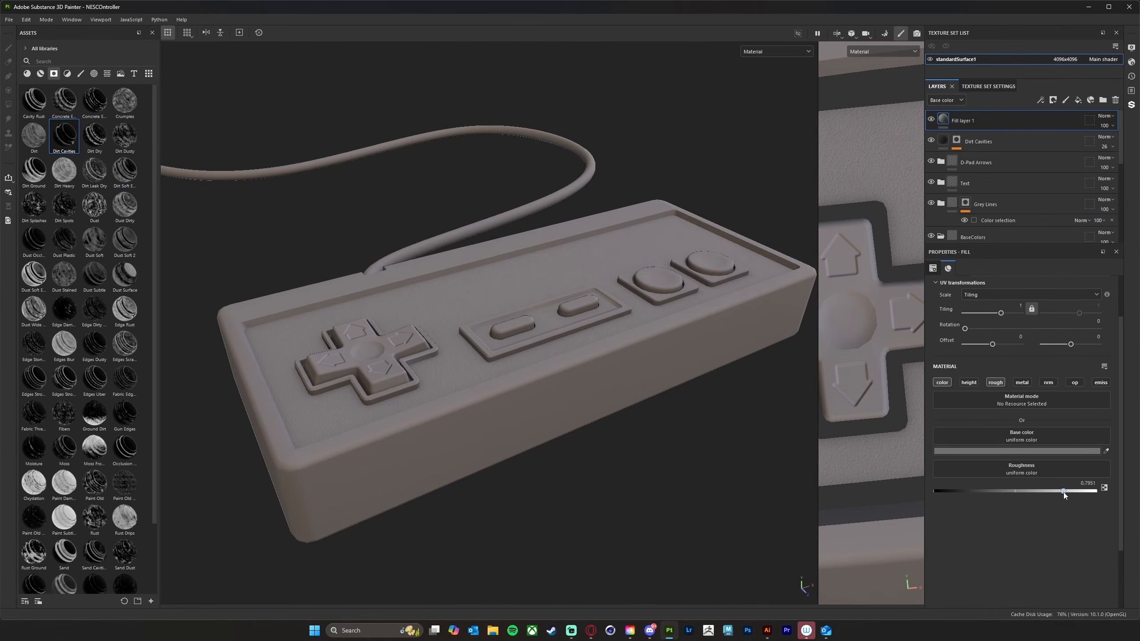
{"action": "left_click_drag", "start_coordinate": [631, 444], "coordinate": [611, 463], "text": "alt"}
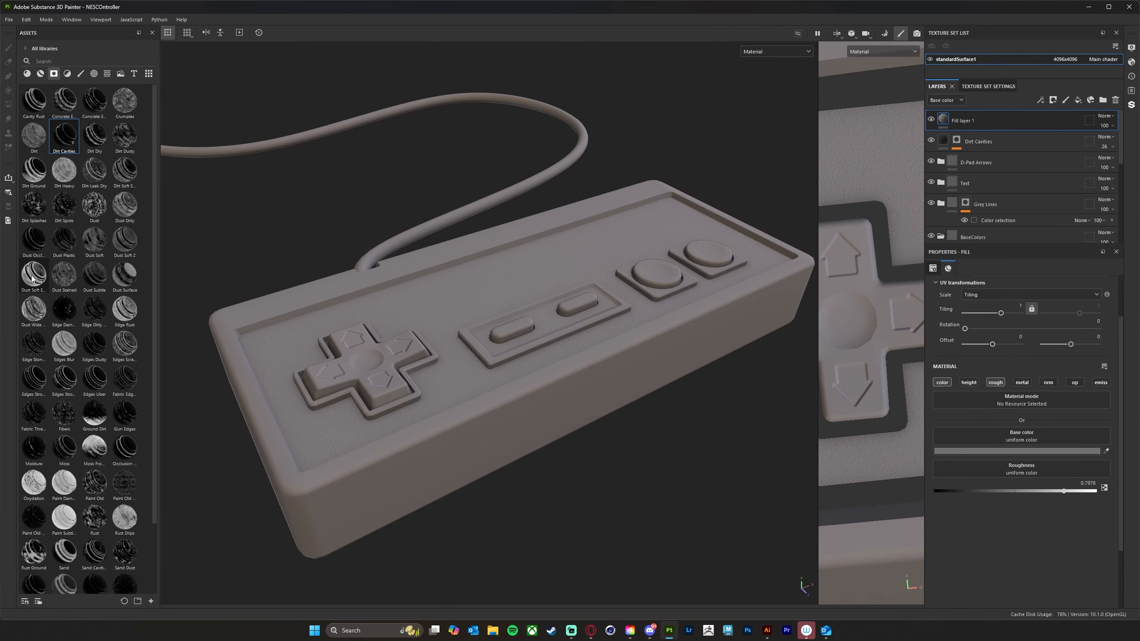
- Search the smart masks for dust, apply Dust Dirty to the grey fill layer, and inspect it on the controller
{"action": "mouse_move", "coordinate": [33, 277]}
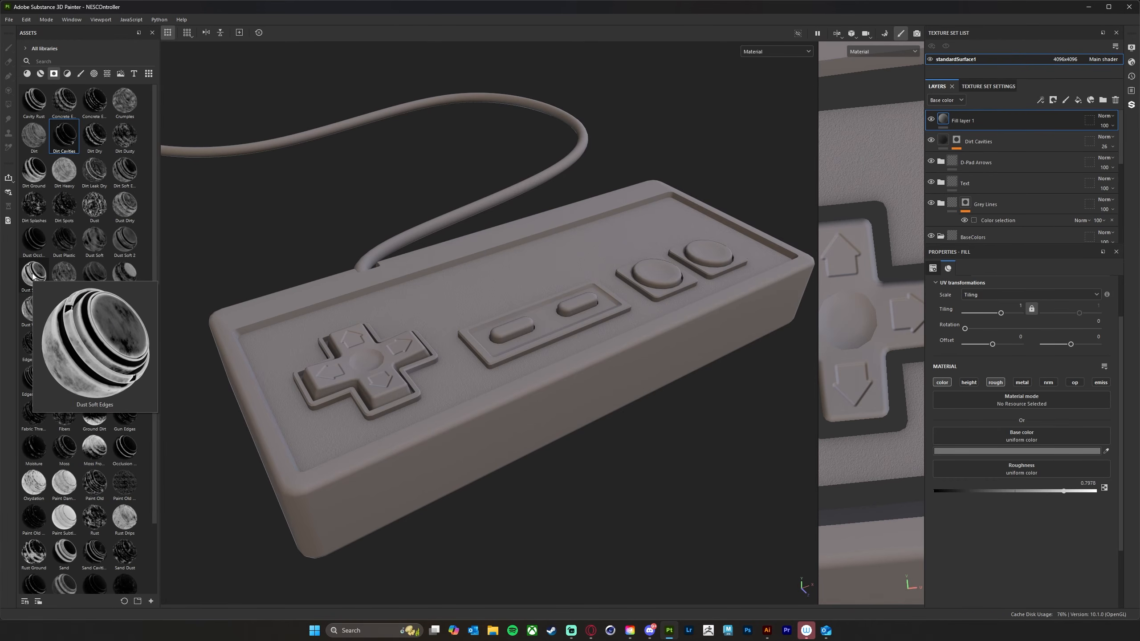
{"action": "left_click", "coordinate": [62, 62]}
{"action": "type", "text": "dust"}
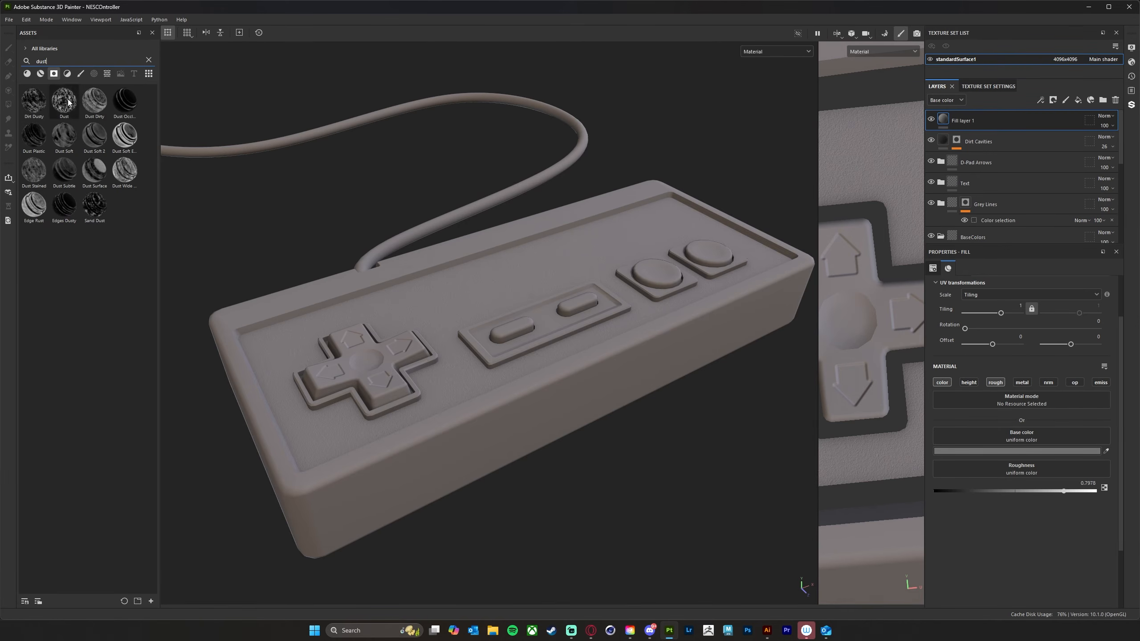
{"action": "mouse_move", "coordinate": [133, 140]}
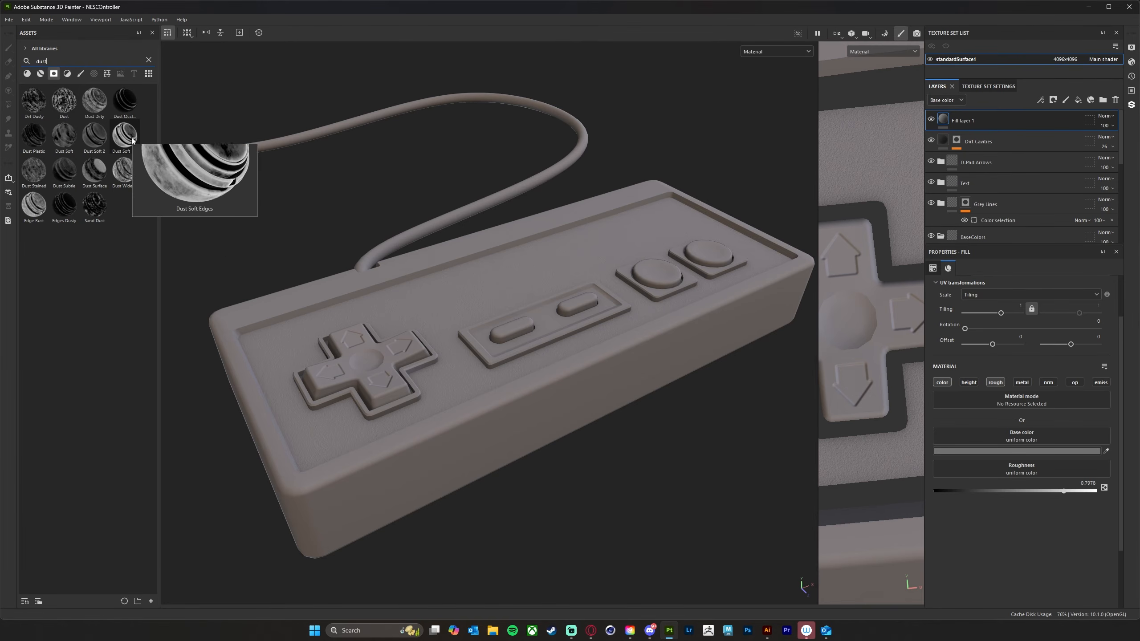
{"action": "mouse_move", "coordinate": [97, 109]}
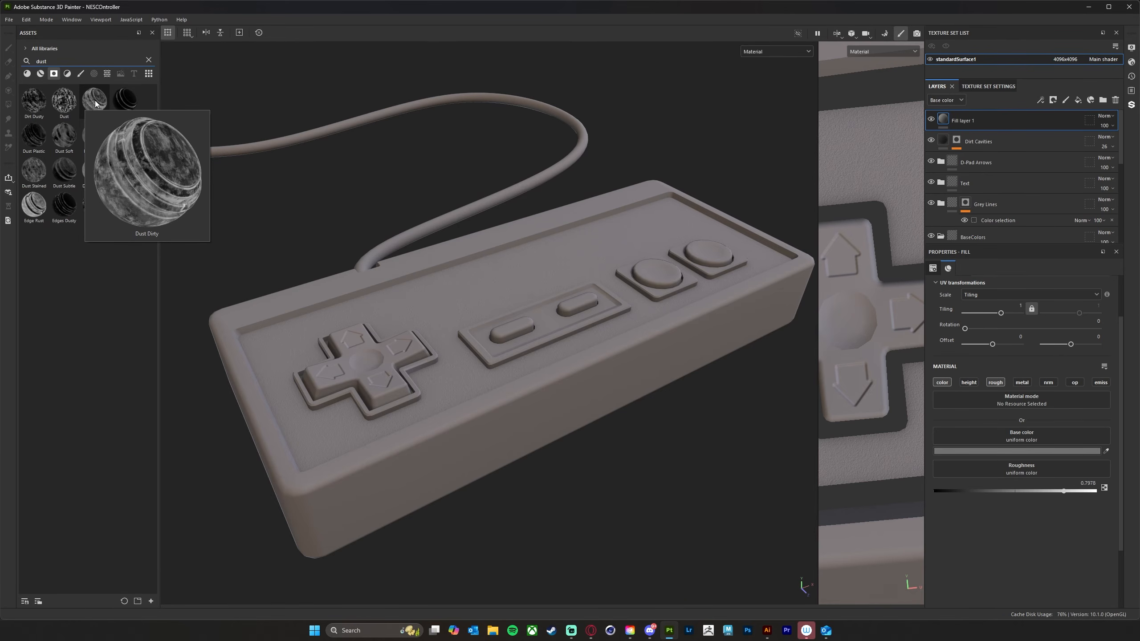
{"action": "left_click_drag", "start_coordinate": [95, 100], "coordinate": [960, 120]}
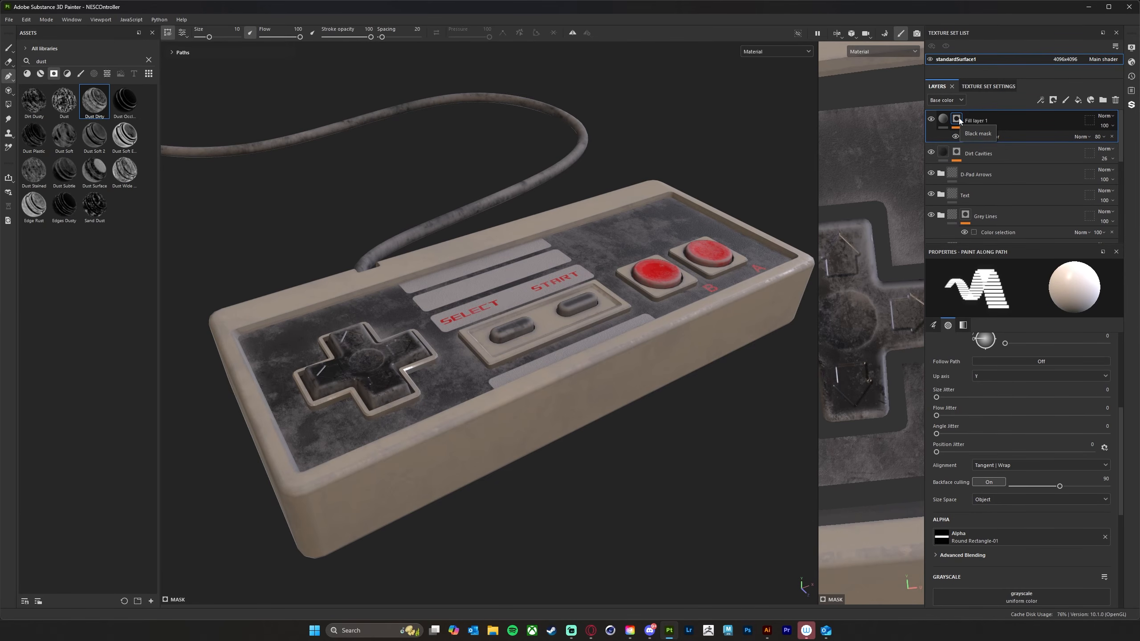
{"action": "left_click_drag", "start_coordinate": [567, 434], "coordinate": [411, 351], "text": "alt"}
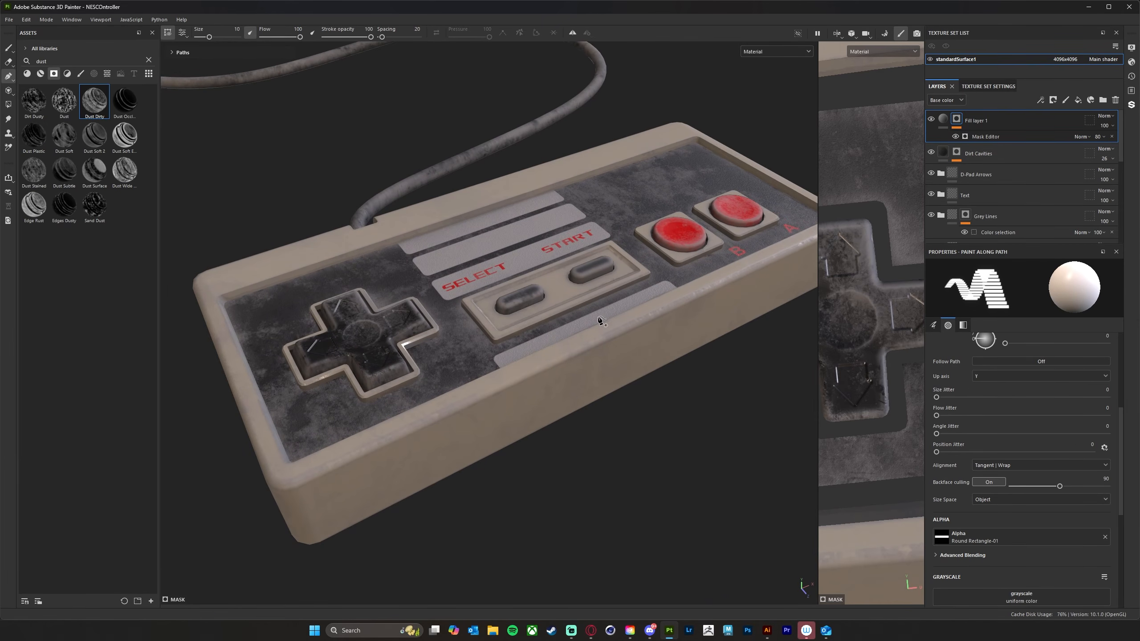
{"action": "left_click_drag", "start_coordinate": [601, 320], "coordinate": [568, 327], "text": "alt"}
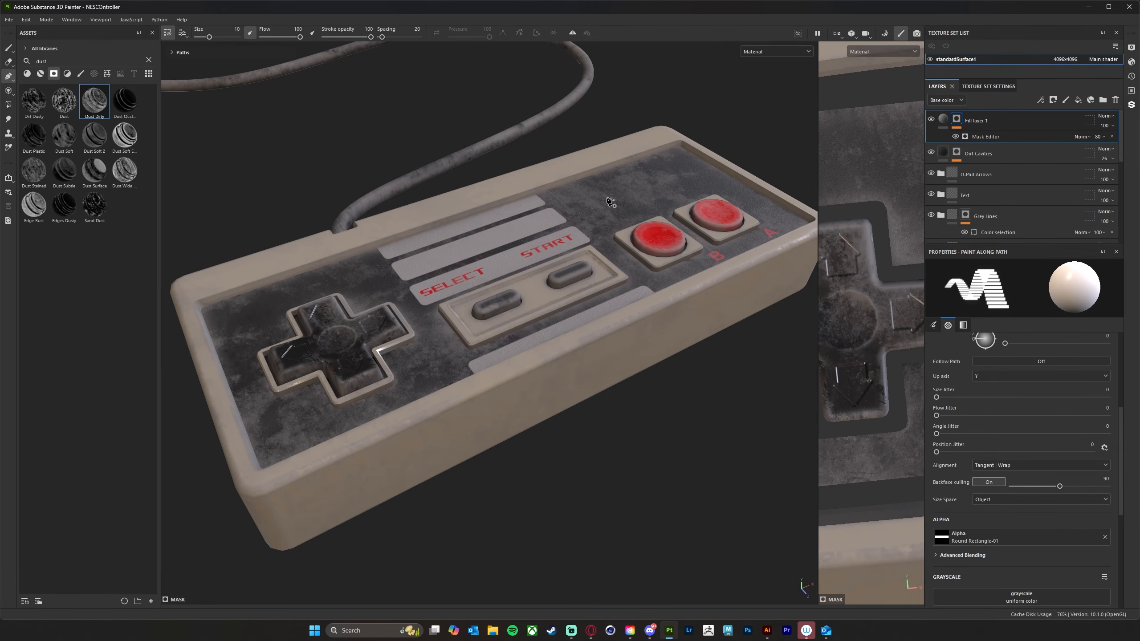
{"action": "scroll", "coordinate": [1119, 435], "scroll_direction": "up", "scroll_amount": 2}
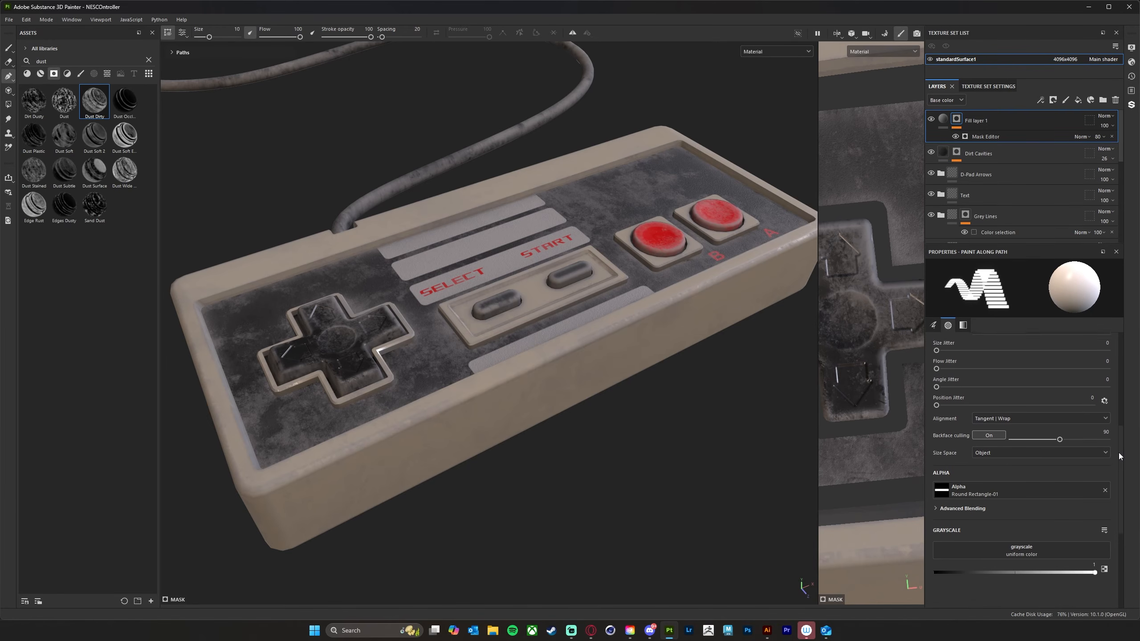
- In the grey fill layer's Mask Editor, set the Grunge Map 008 texture's balance to 0.18 and contrast to 0.22
{"action": "left_click", "coordinate": [987, 137]}
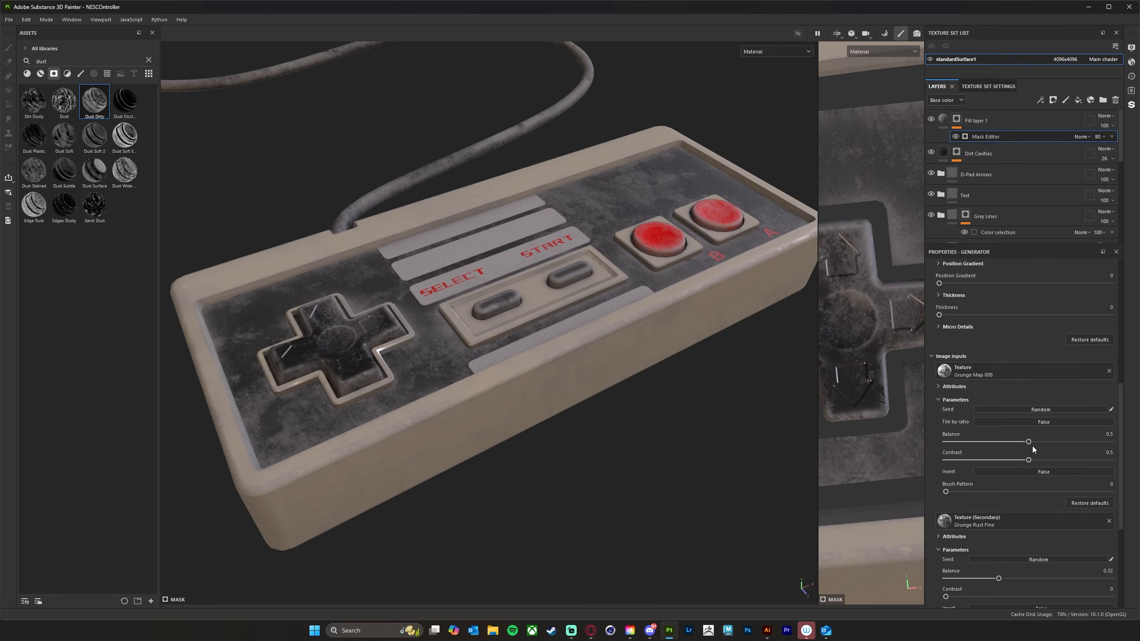
{"action": "left_click_drag", "start_coordinate": [1029, 443], "coordinate": [1020, 443]}
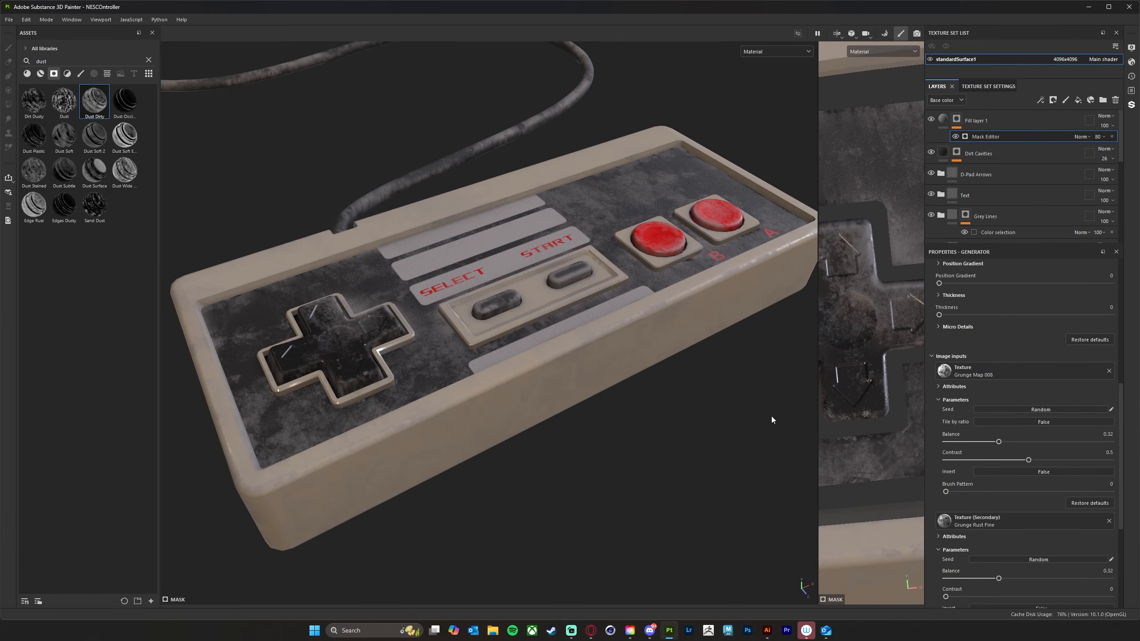
{"action": "left_click", "coordinate": [976, 442]}
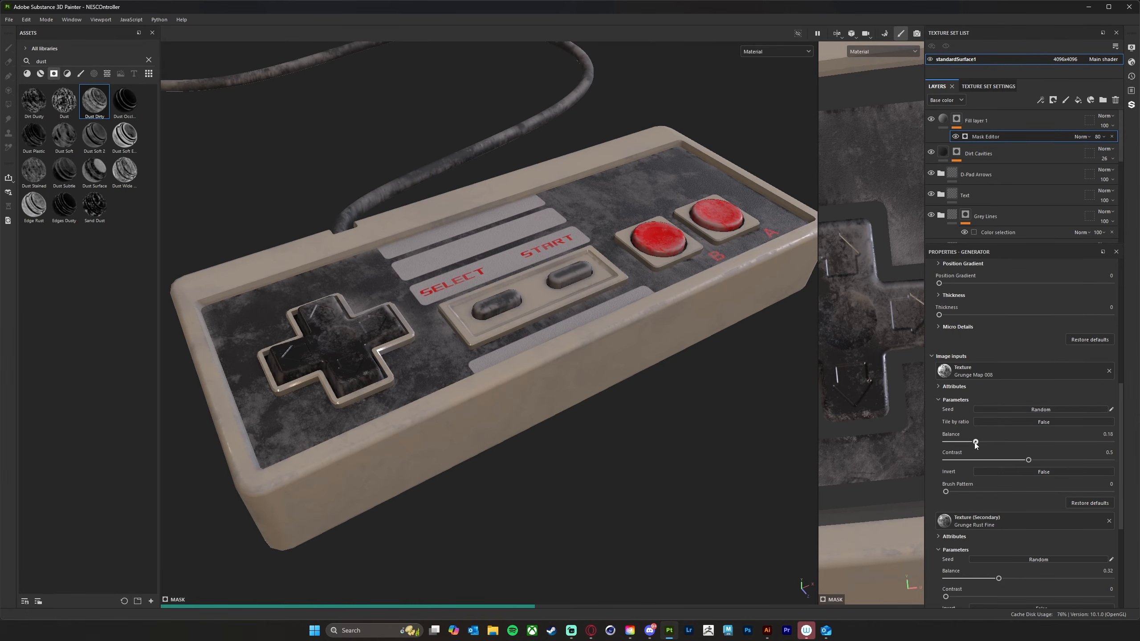
{"action": "left_click_drag", "start_coordinate": [684, 488], "coordinate": [690, 474], "text": "alt"}
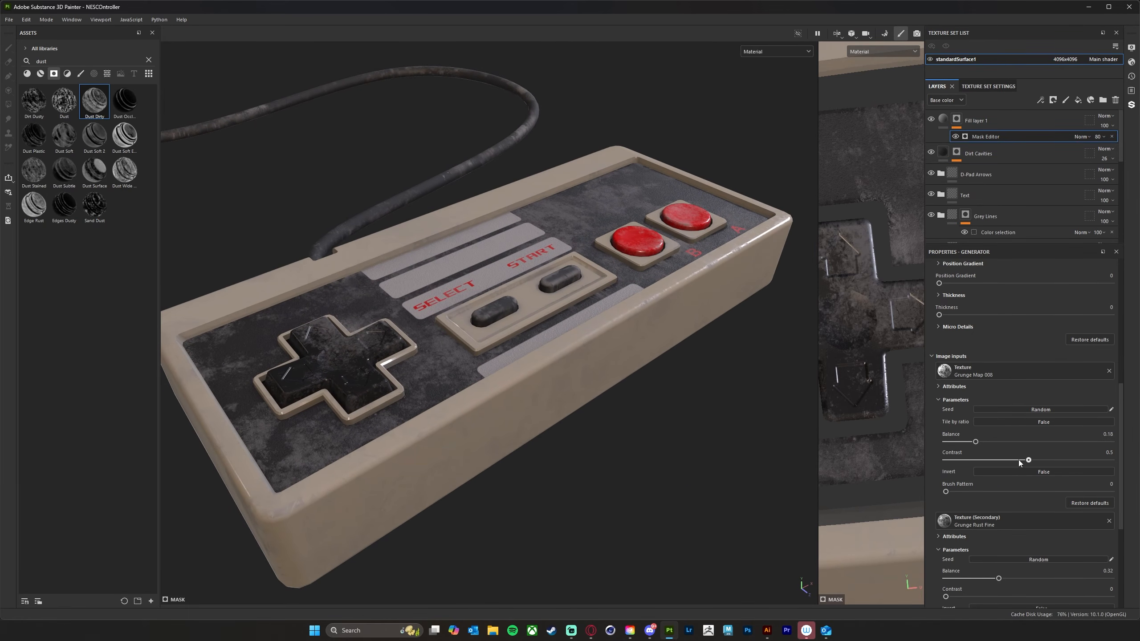
{"action": "left_click", "coordinate": [977, 458]}
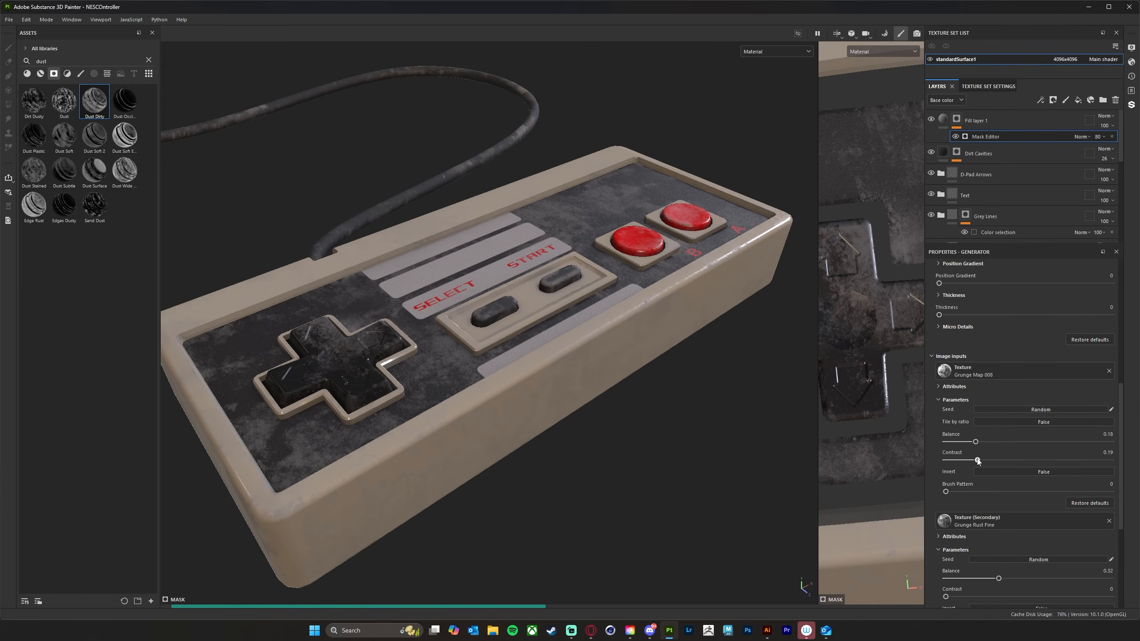
{"action": "left_click_drag", "start_coordinate": [978, 460], "coordinate": [982, 460]}
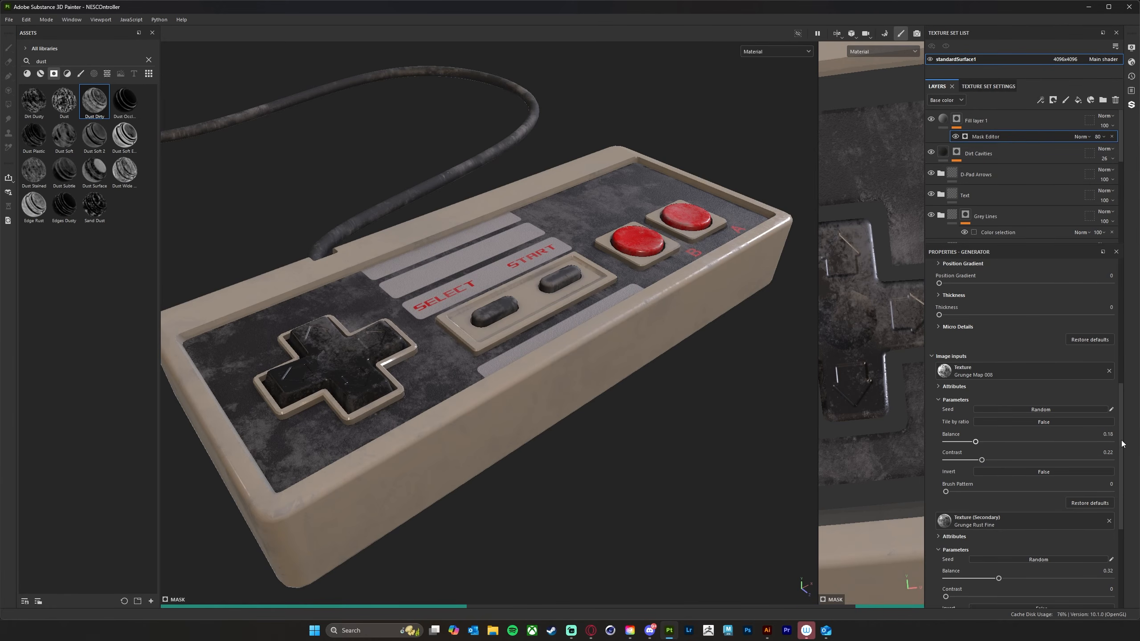
- Try lower balance values for the secondary Grunge Rust Fine texture, then settle on 0.33
{"action": "left_click_drag", "start_coordinate": [1123, 443], "coordinate": [1120, 486]}
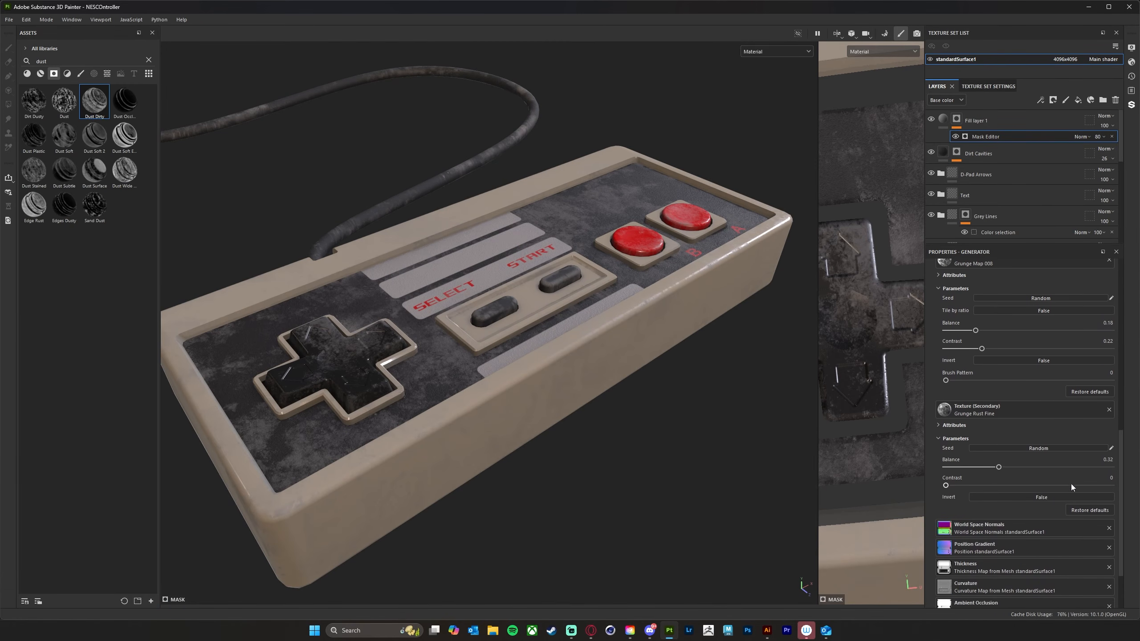
{"action": "left_click_drag", "start_coordinate": [1000, 468], "coordinate": [995, 467]}
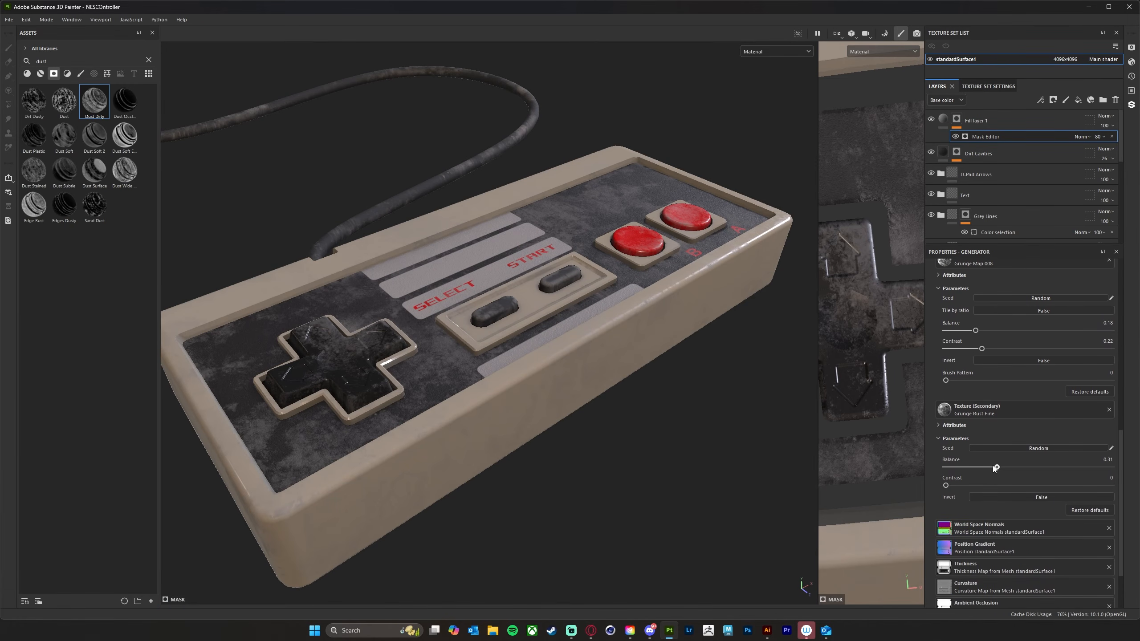
{"action": "left_click", "coordinate": [968, 468]}
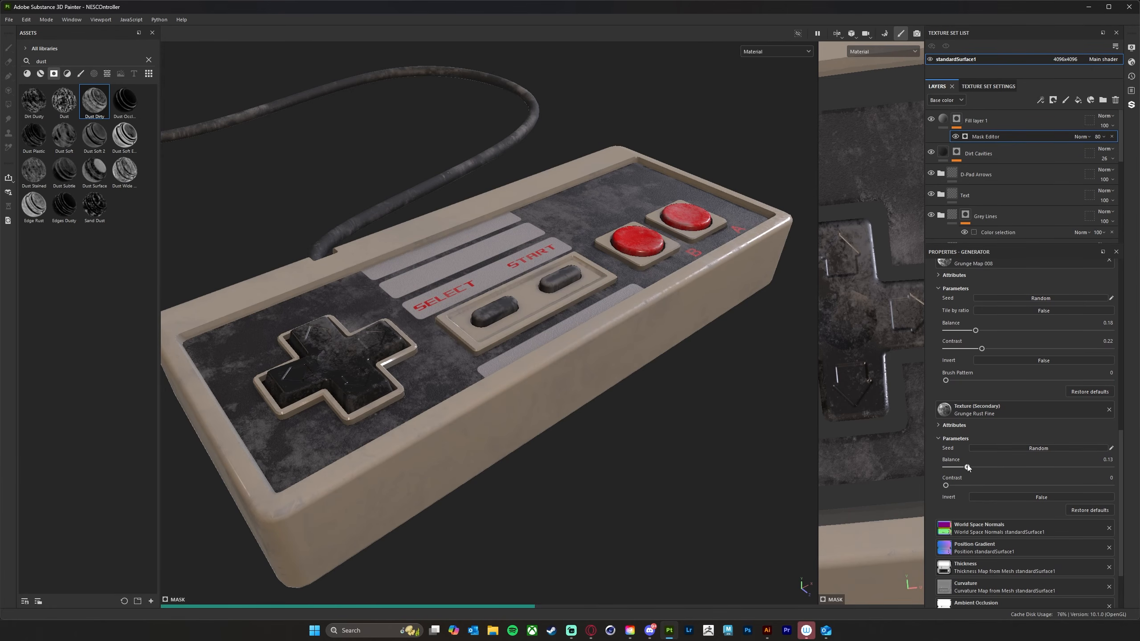
{"action": "left_click_drag", "start_coordinate": [969, 467], "coordinate": [972, 466]}
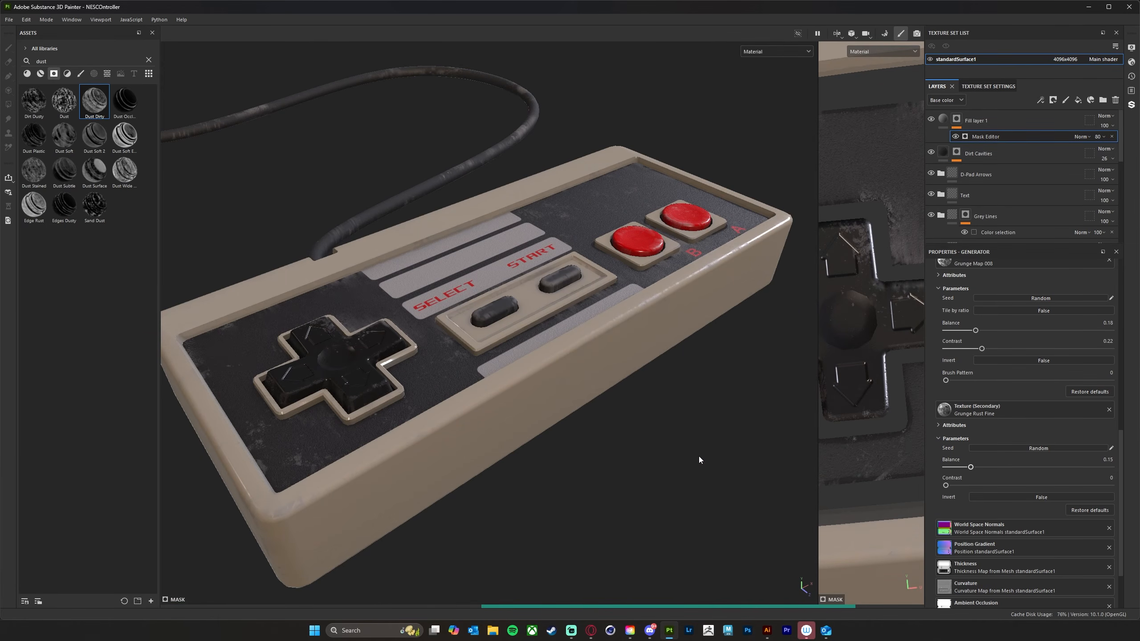
{"action": "left_click_drag", "start_coordinate": [971, 466], "coordinate": [1000, 468]}
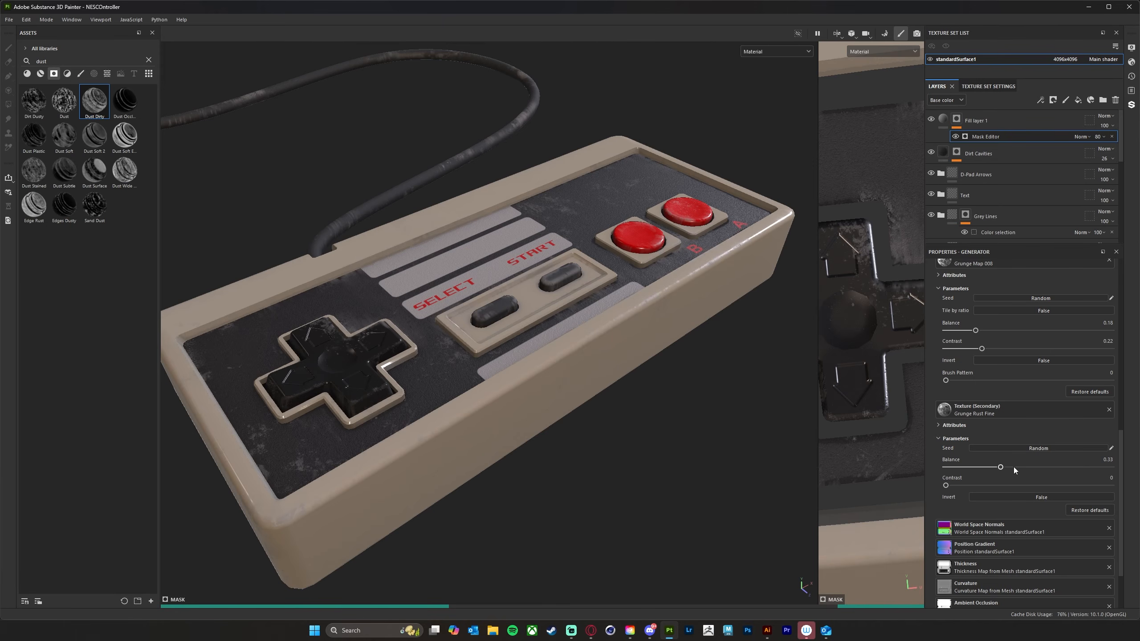
- Lower the Mask Editor's opacity on the dust fill layer to 27 and inspect the controller's surface
{"action": "left_click_drag", "start_coordinate": [637, 470], "coordinate": [506, 444], "text": "alt"}
{"action": "left_click_drag", "start_coordinate": [622, 467], "coordinate": [682, 438], "text": "alt"}
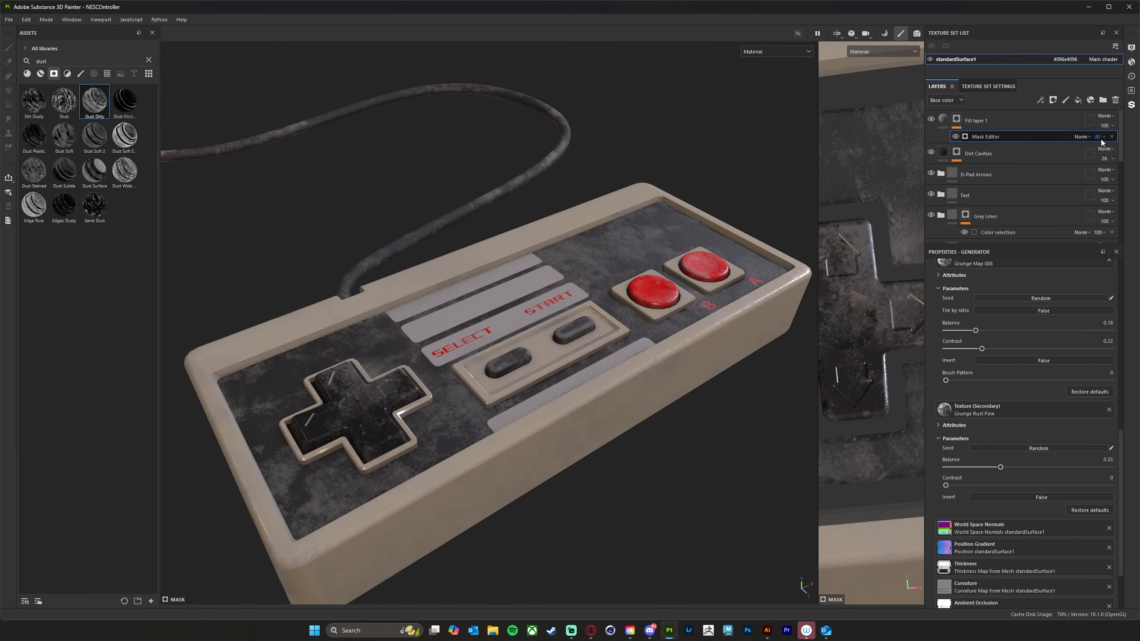
{"action": "mouse_move", "coordinate": [1105, 140]}
{"action": "left_mouse_down"}
{"action": "mouse_move", "coordinate": [1115, 154]}
{"action": "mouse_move", "coordinate": [1106, 153]}
{"action": "left_mouse_up"}
{"action": "left_click_drag", "start_coordinate": [643, 592], "coordinate": [679, 498], "text": "alt"}
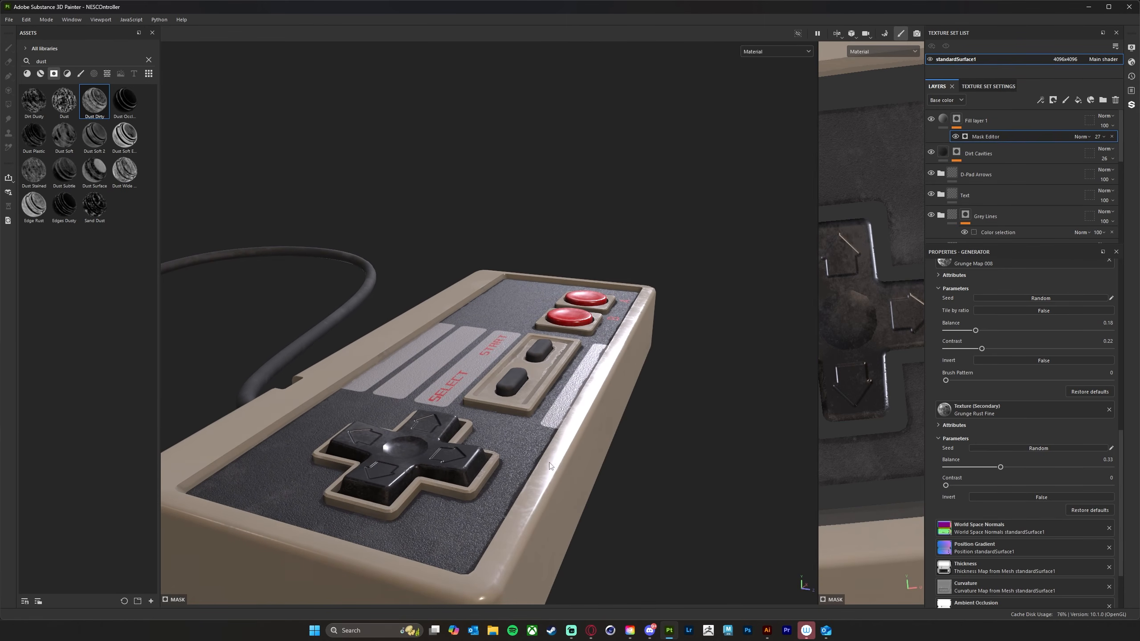
- Toggle the dust fill layer off and on to compare the controller with and without the dust
{"action": "left_click", "coordinate": [931, 120]}
{"action": "left_click_drag", "start_coordinate": [643, 538], "coordinate": [651, 530], "text": "alt"}
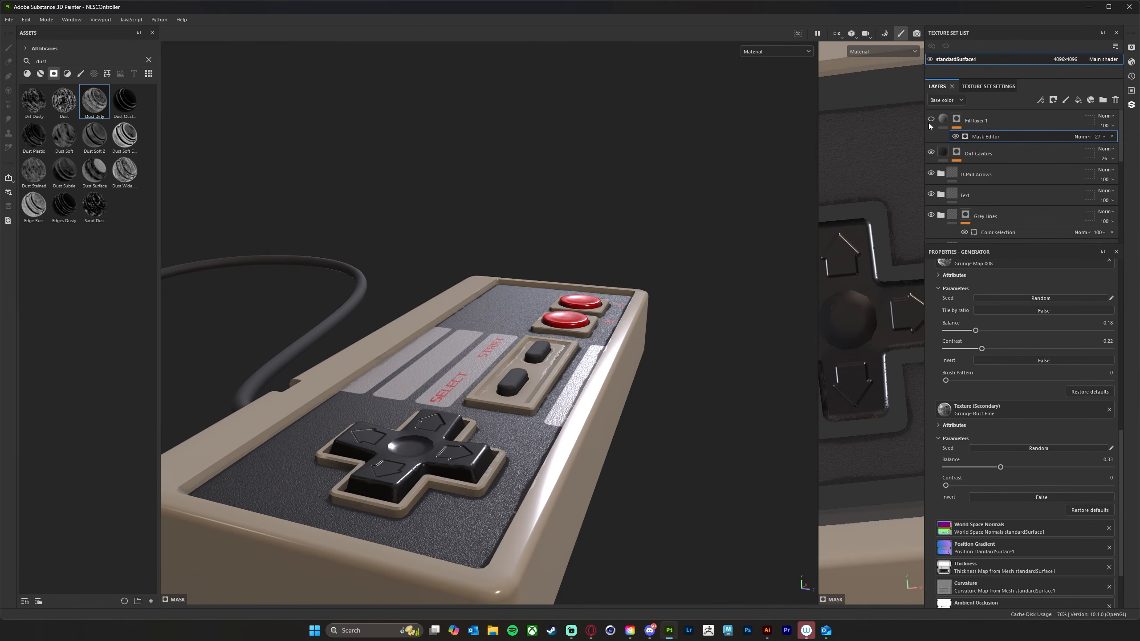
{"action": "left_click", "coordinate": [930, 119]}
{"action": "left_click_drag", "start_coordinate": [676, 490], "coordinate": [629, 476], "text": "alt"}
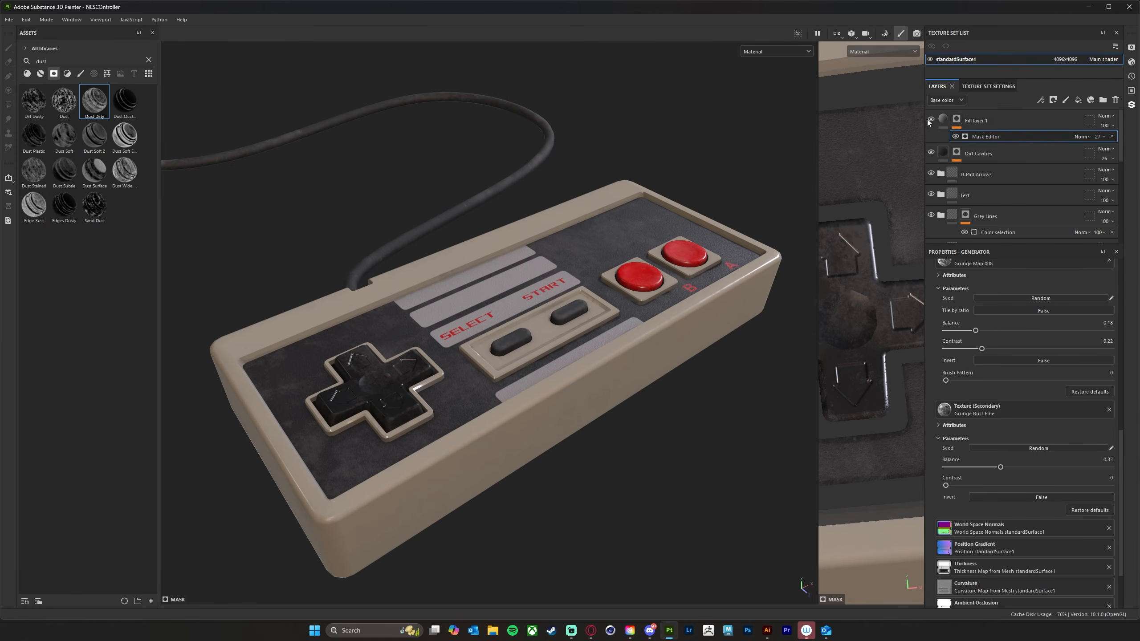
- Group the dust fill layer into its own collapsed folder and add a color selection mask to that folder
{"action": "left_click", "coordinate": [1021, 116]}
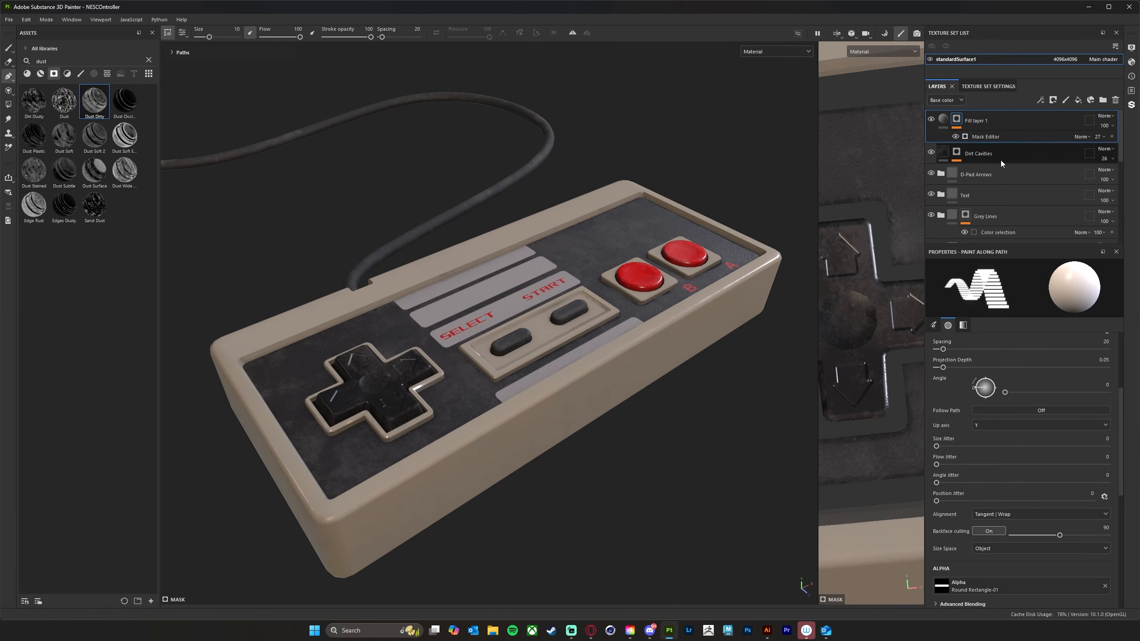
{"action": "key", "text": "ctrl+g"}
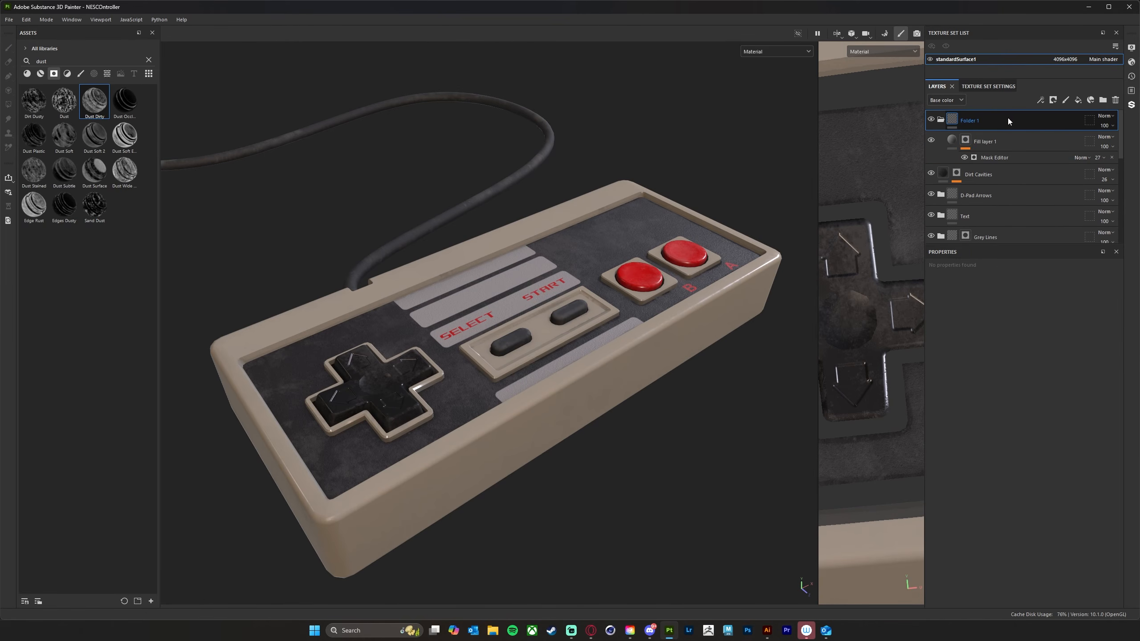
{"action": "left_click", "coordinate": [941, 120]}
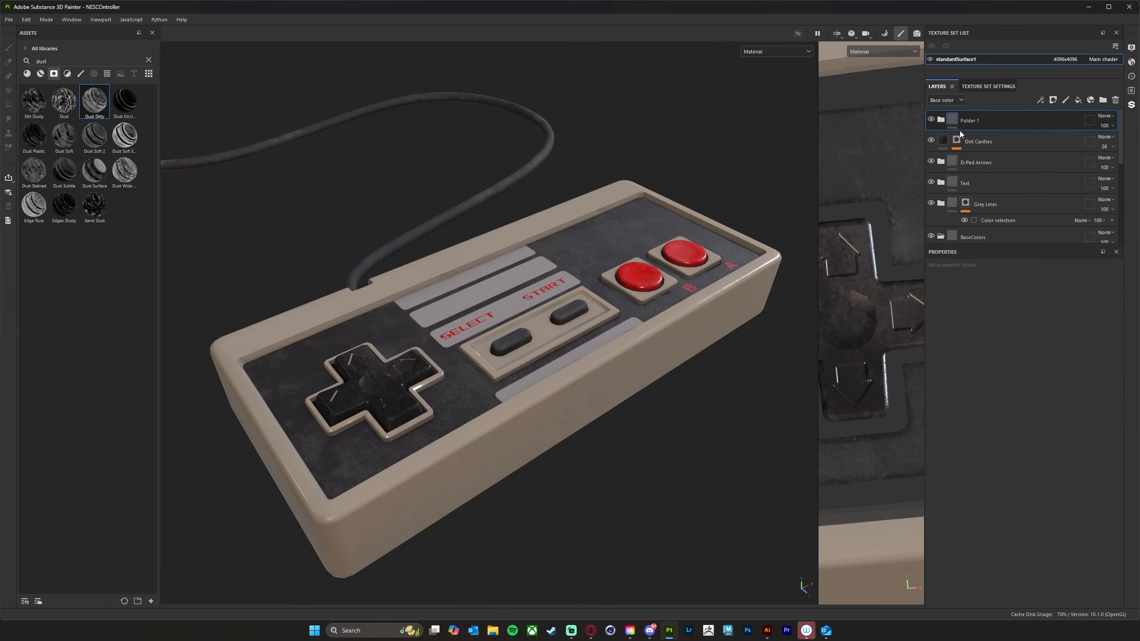
{"action": "left_click", "coordinate": [1054, 100]}
{"action": "left_click", "coordinate": [1083, 143]}
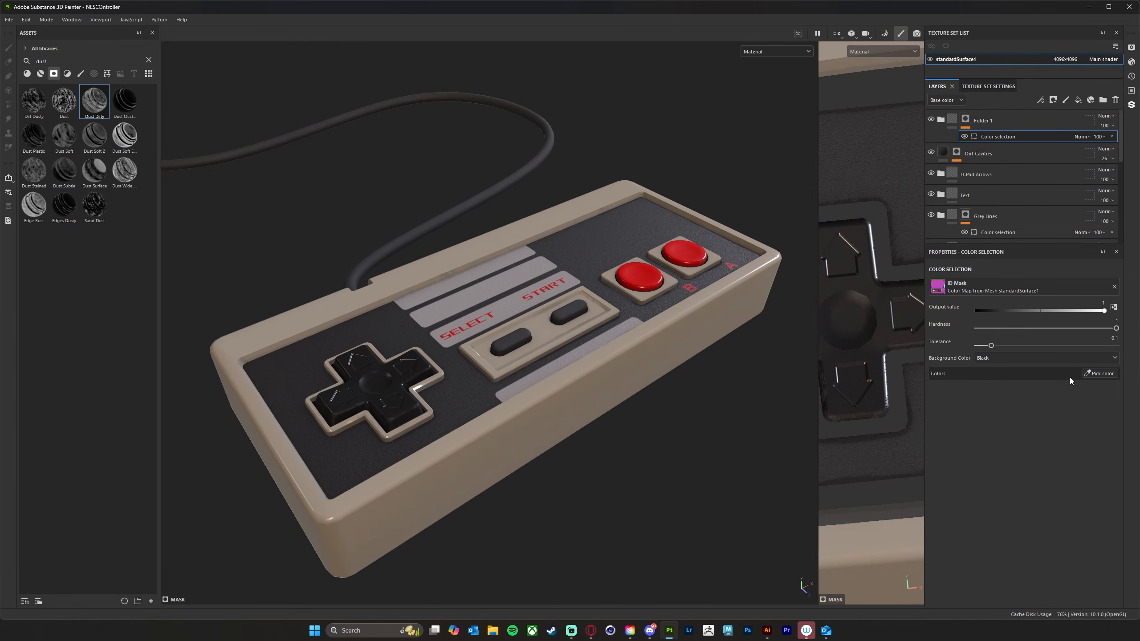
- Pick the brown faceplate, magenta body and green cable ID colors so the folder's mask limits the dust to those parts
{"action": "left_click", "coordinate": [1101, 373]}
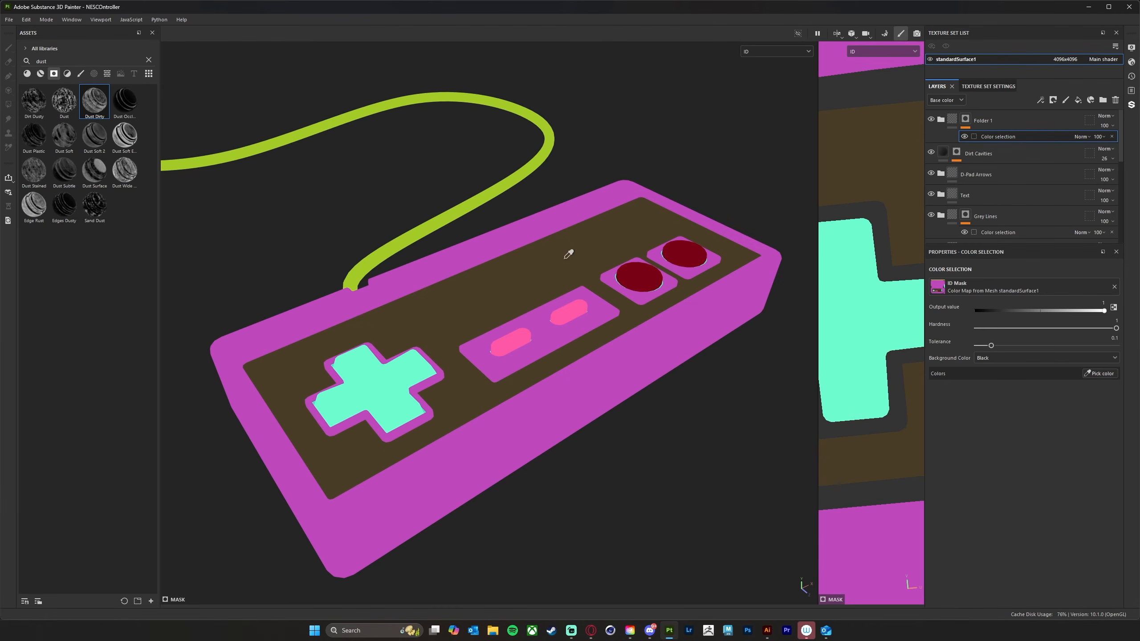
{"action": "left_click", "coordinate": [538, 280]}
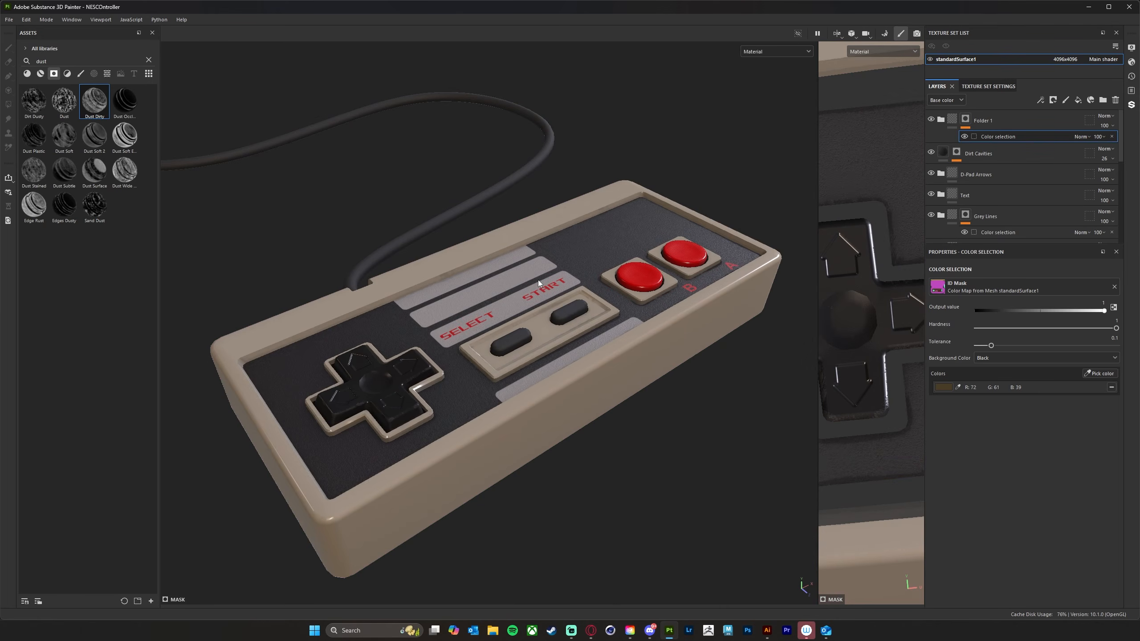
{"action": "left_click", "coordinate": [1106, 373]}
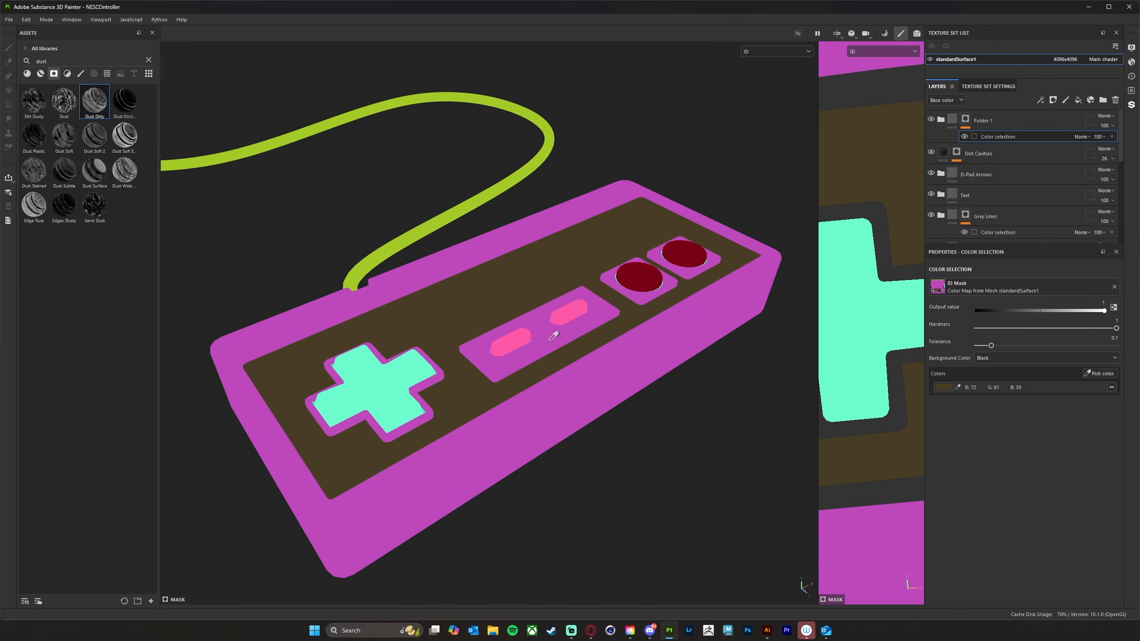
{"action": "left_click", "coordinate": [552, 338]}
{"action": "left_click_drag", "start_coordinate": [677, 457], "coordinate": [672, 469], "text": "alt"}
{"action": "left_click_drag", "start_coordinate": [710, 410], "coordinate": [721, 420], "text": "alt"}
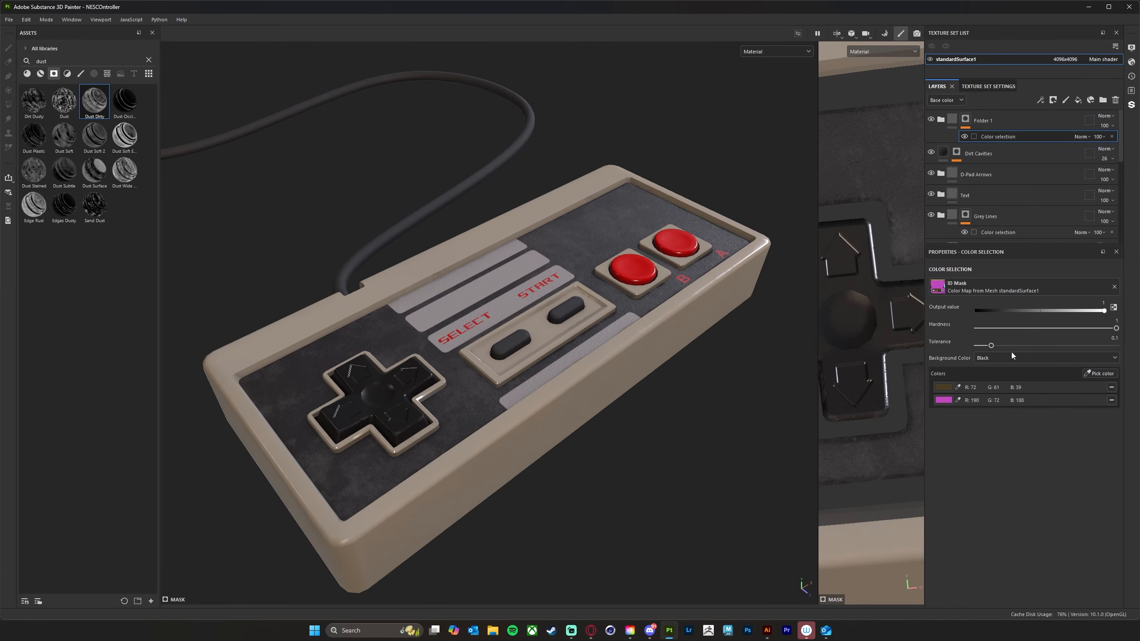
{"action": "left_click", "coordinate": [1106, 374]}
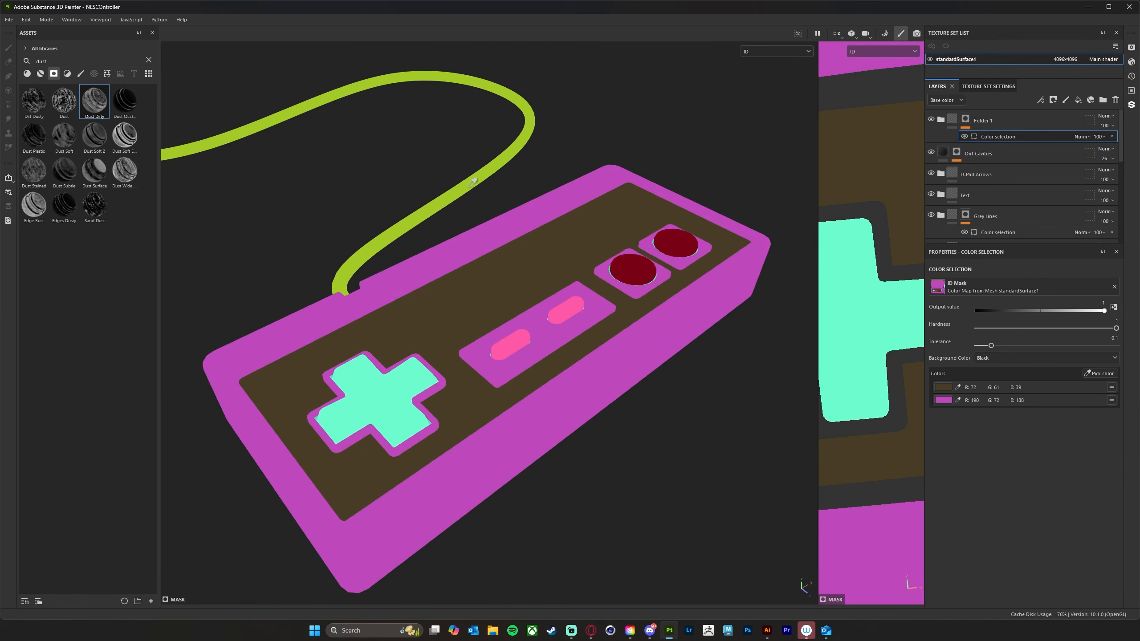
{"action": "left_click", "coordinate": [467, 190]}
{"action": "left_click_drag", "start_coordinate": [689, 483], "coordinate": [637, 437], "text": "alt"}
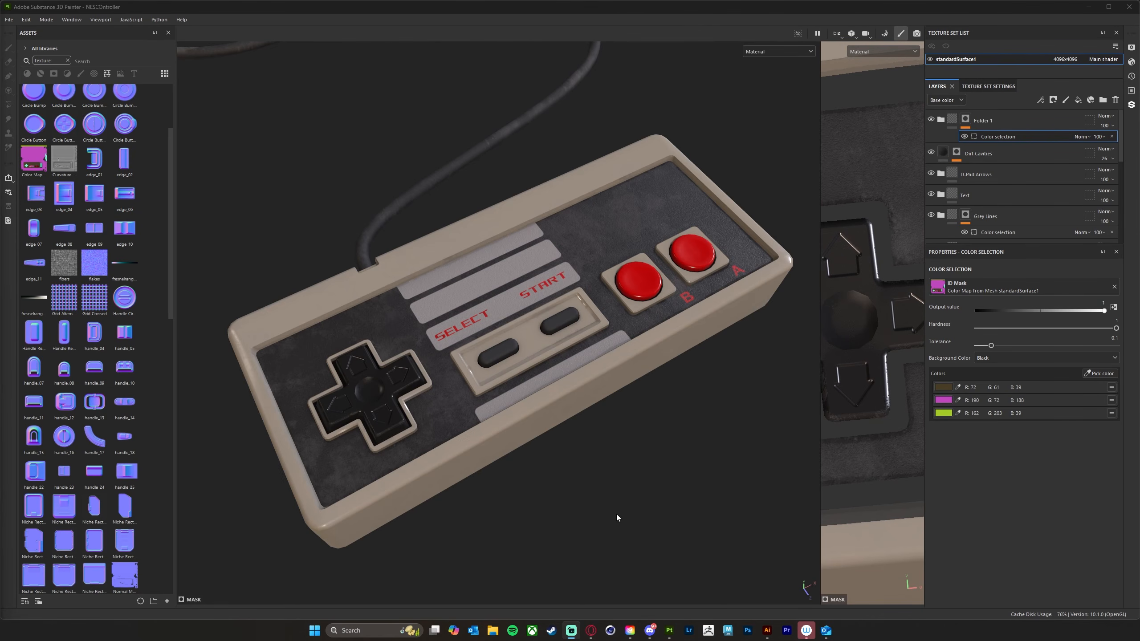
{"action": "left_click_drag", "start_coordinate": [616, 514], "coordinate": [432, 345], "text": "alt"}
{"action": "left_click_drag", "start_coordinate": [355, 310], "coordinate": [231, 226], "text": "alt"}
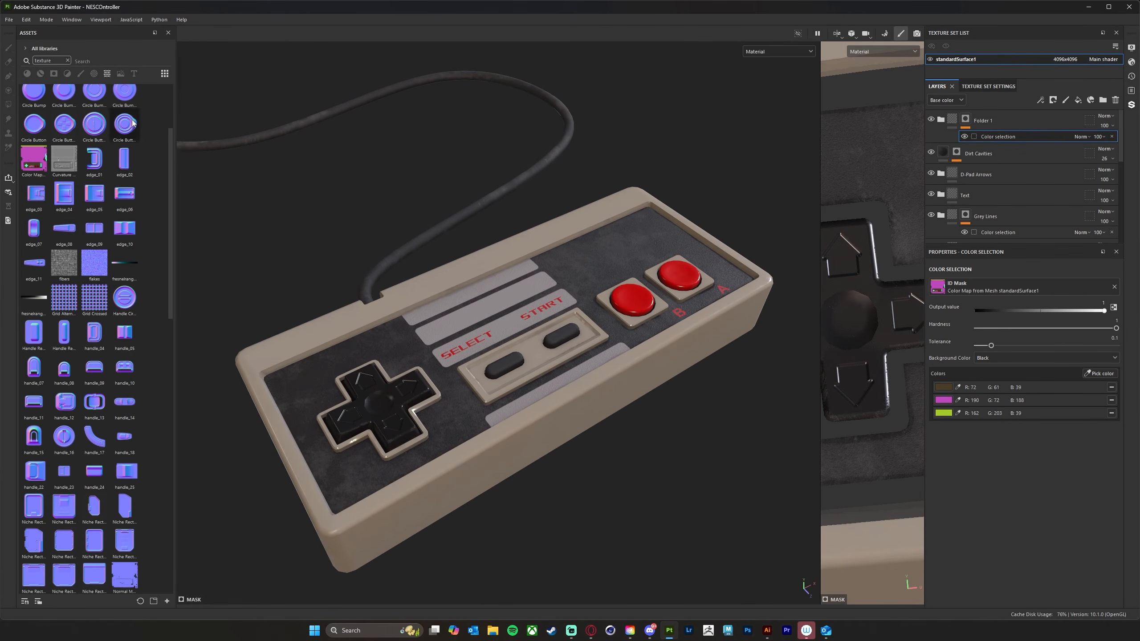
- Import the Mario image pngaaa.com-164783.png into the NESController project as a texture resource
{"action": "left_click", "coordinate": [167, 601]}
{"action": "left_click", "coordinate": [611, 194]}
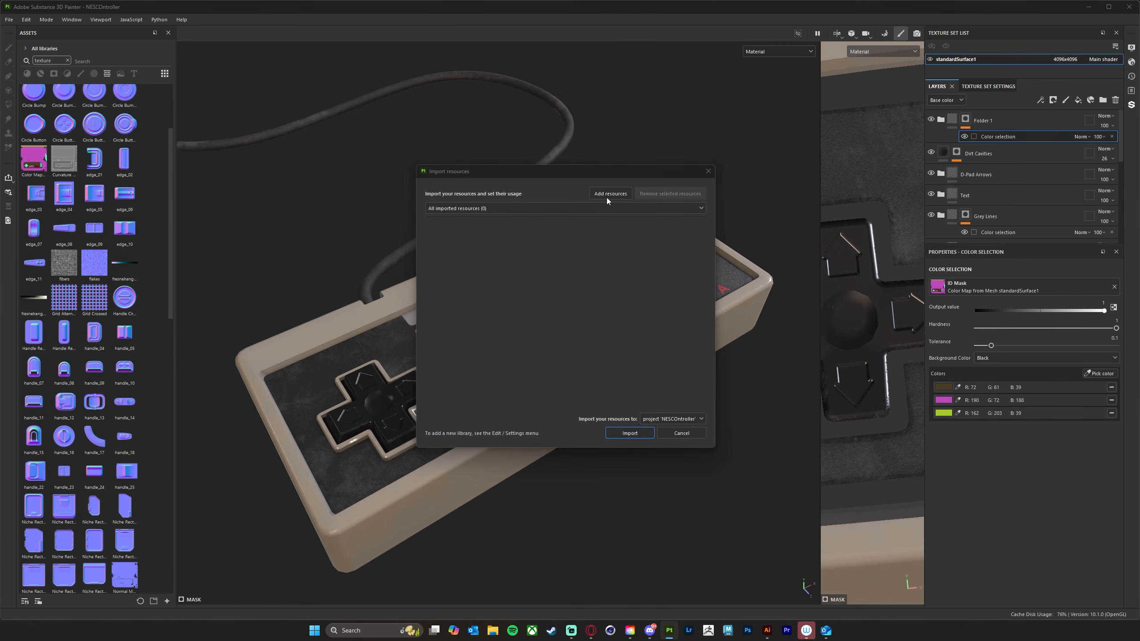
{"action": "left_click", "coordinate": [839, 229]}
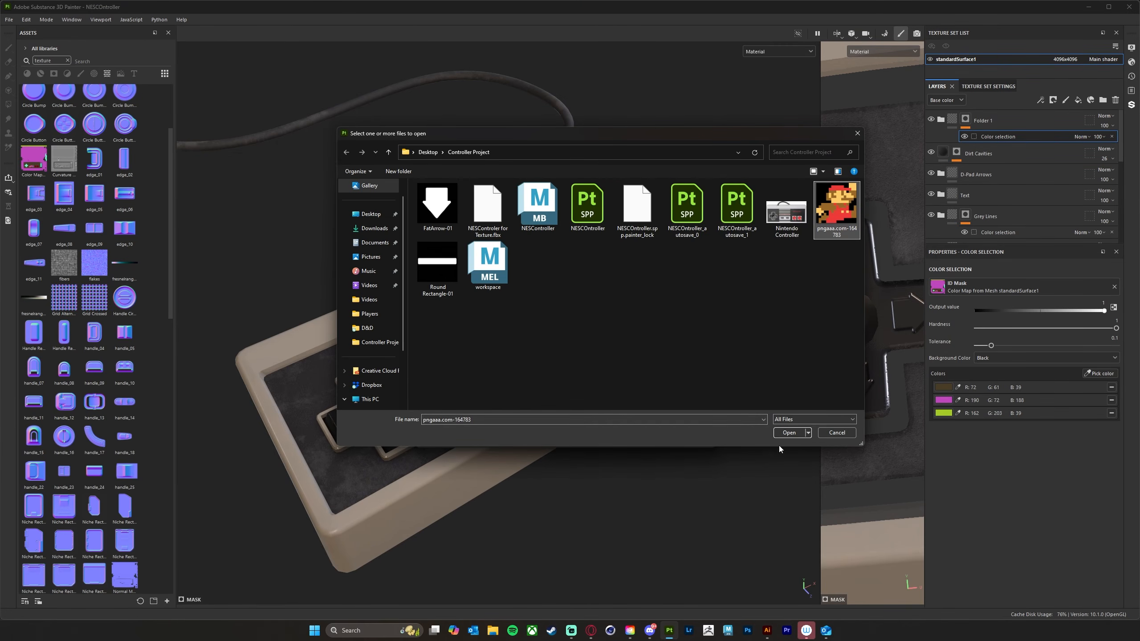
{"action": "left_click", "coordinate": [789, 432]}
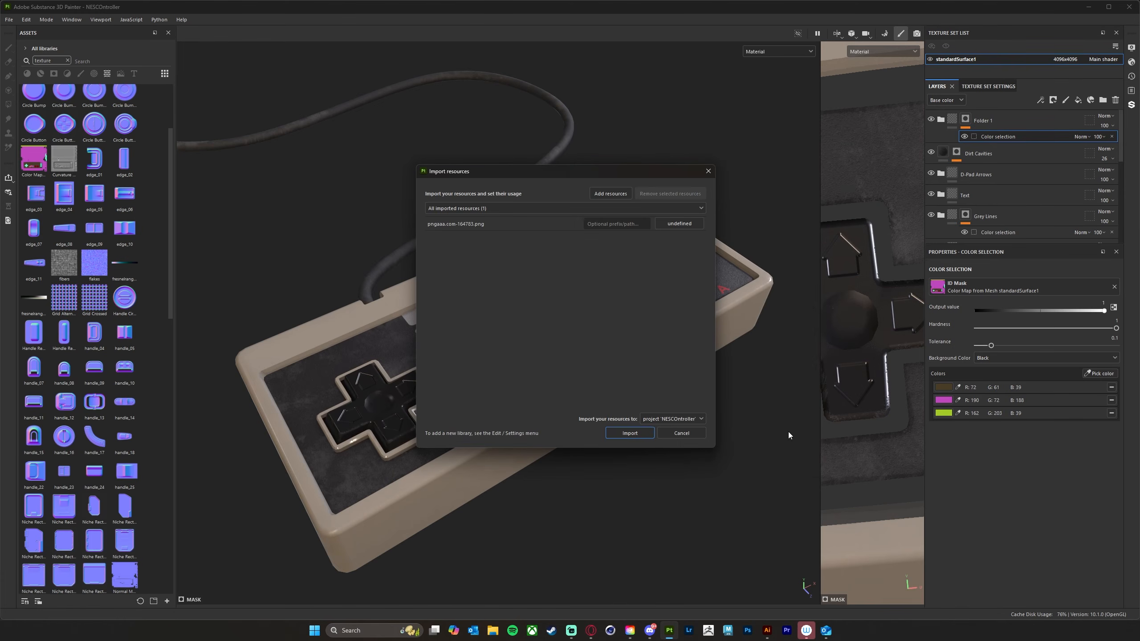
{"action": "left_click_drag", "start_coordinate": [556, 175], "coordinate": [527, 183]}
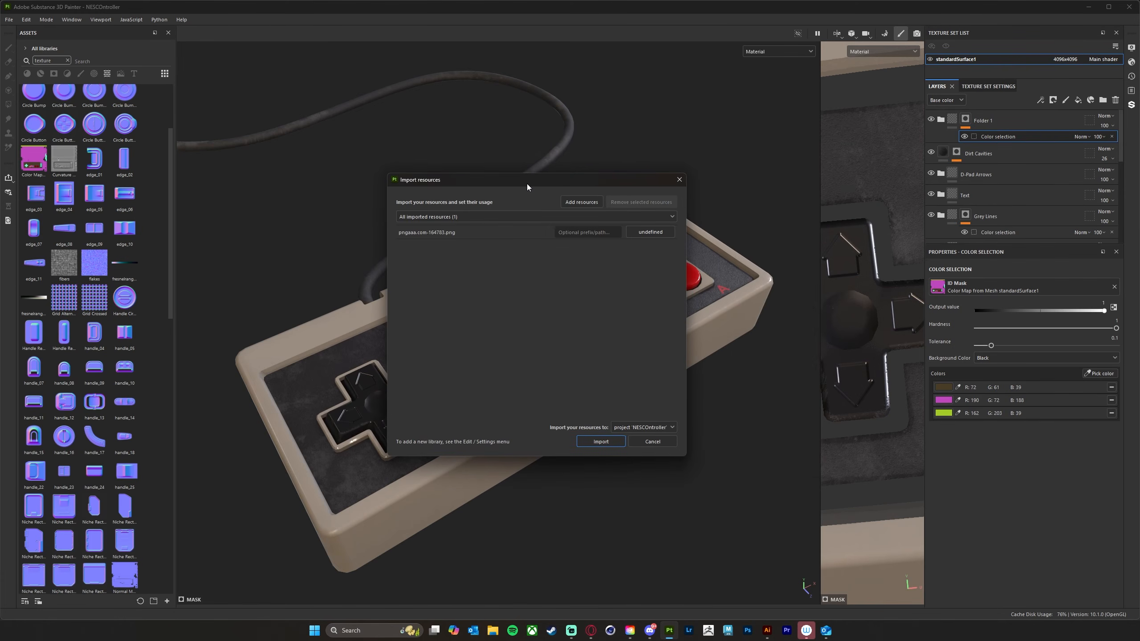
{"action": "left_click", "coordinate": [653, 235]}
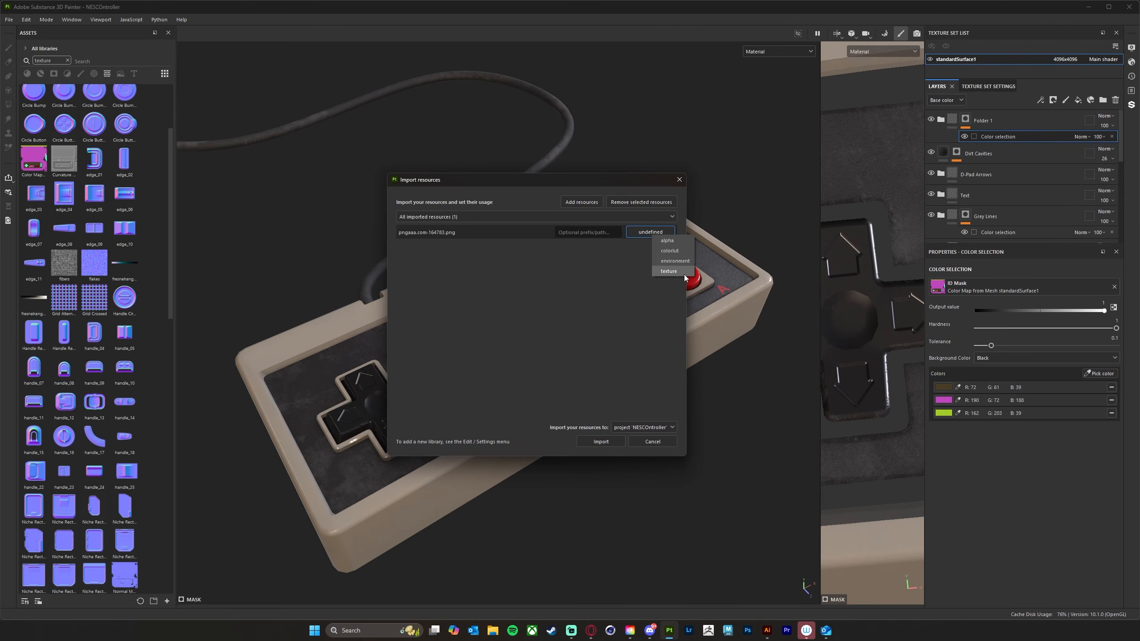
{"action": "left_click", "coordinate": [669, 271]}
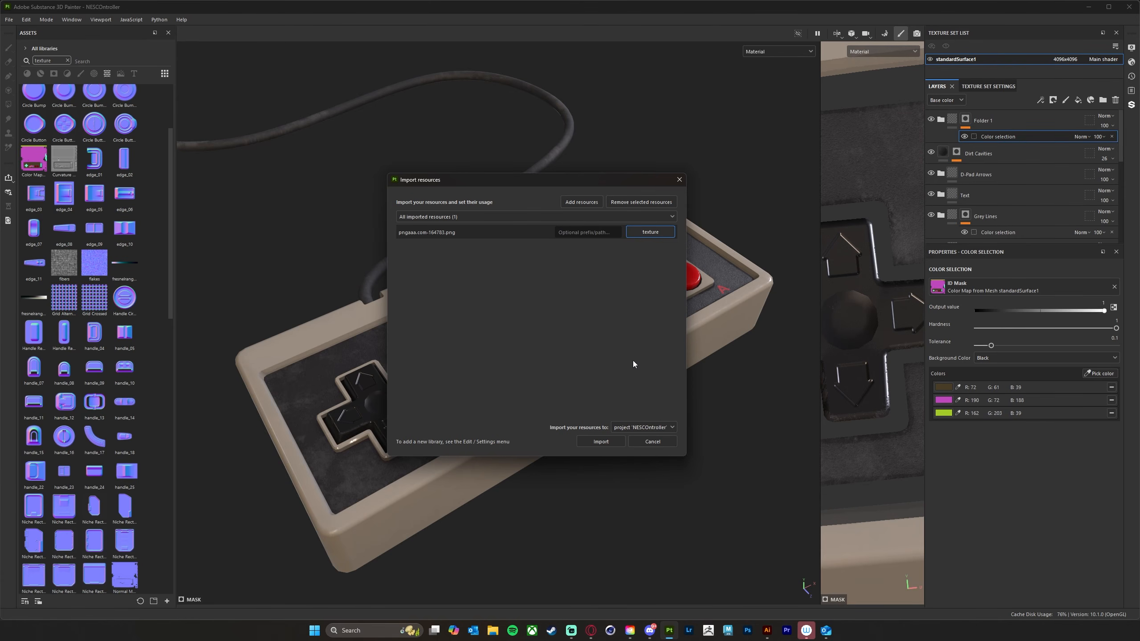
{"action": "left_click", "coordinate": [589, 443]}
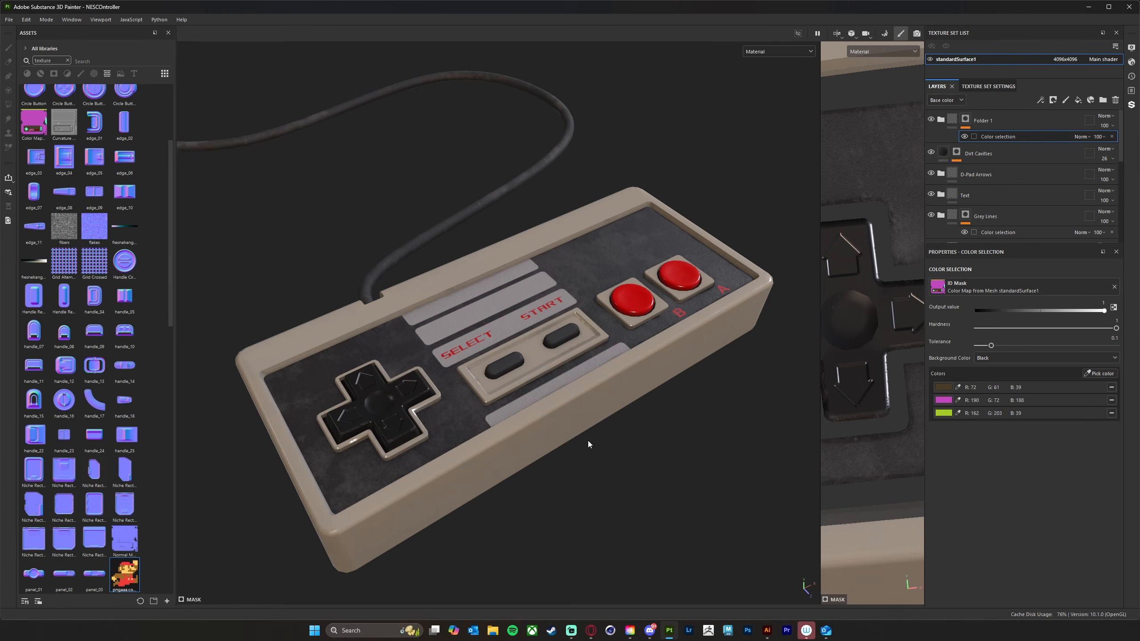
{"action": "mouse_move", "coordinate": [672, 528]}
{"action": "left_mouse_down", "text": "alt"}
{"action": "mouse_move", "coordinate": [646, 543]}
{"action": "mouse_move", "coordinate": [669, 525]}
{"action": "left_mouse_up", "text": "alt"}
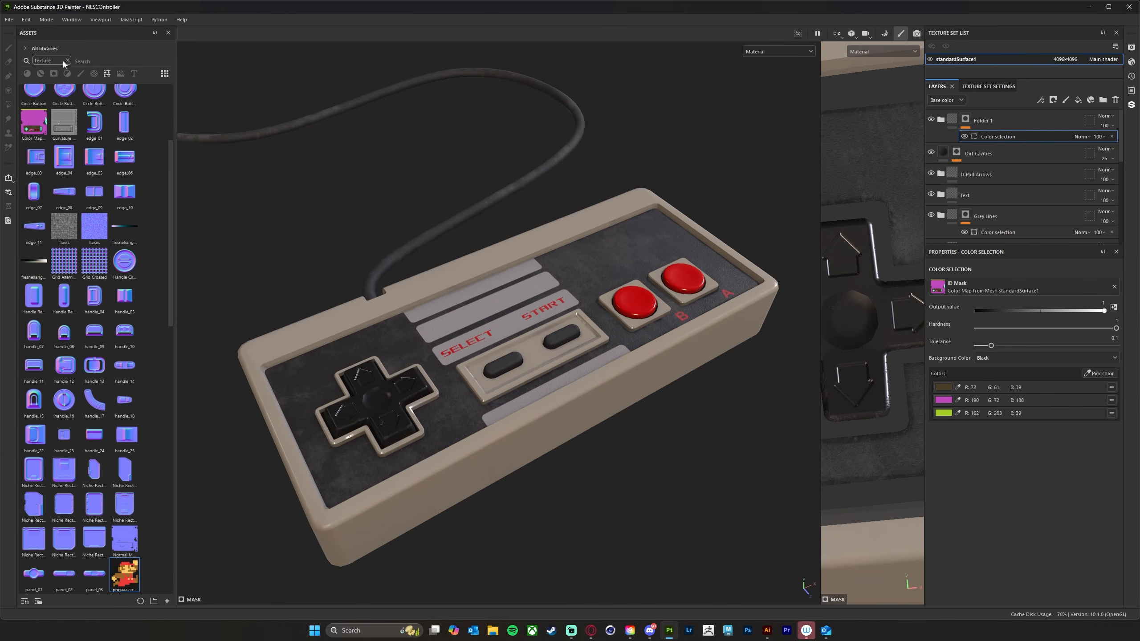
{"action": "left_click_drag", "start_coordinate": [372, 239], "coordinate": [355, 245], "text": "alt"}
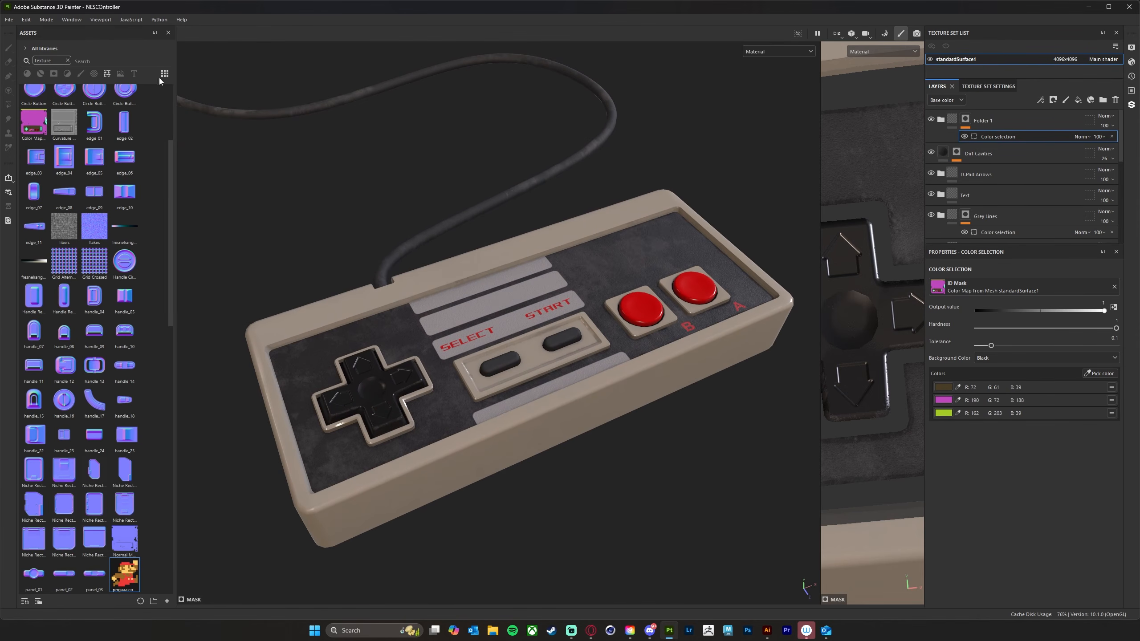
- Search the assets for "sticker" and place the Custom Sticker material on the dark faceplate just above the B and A buttons
{"action": "left_click", "coordinate": [67, 61]}
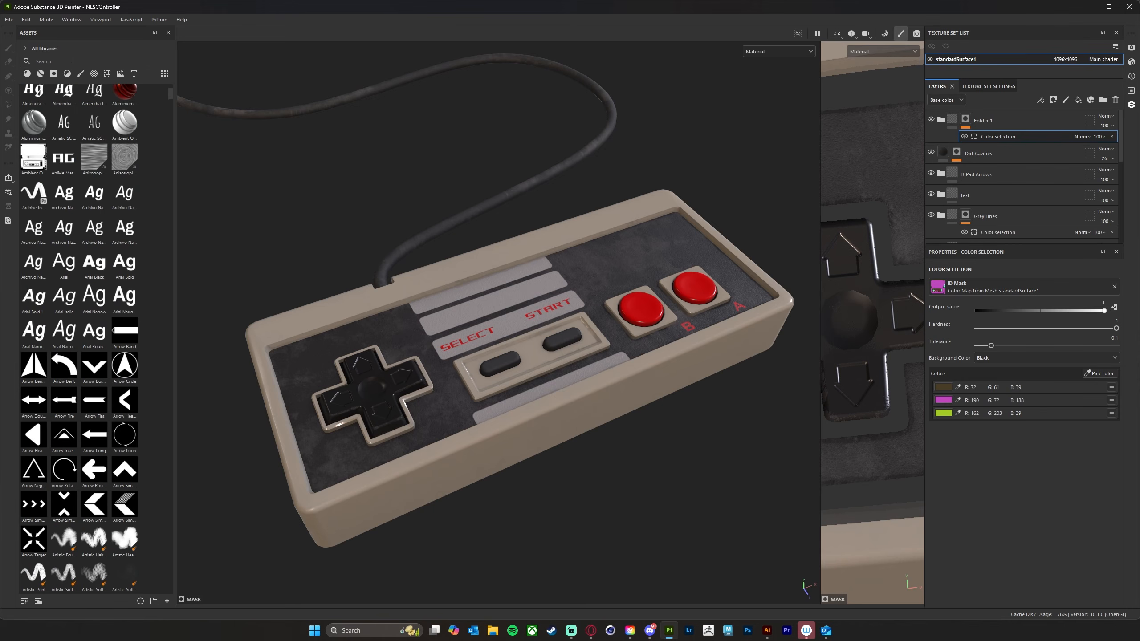
{"action": "type", "text": "sticker"}
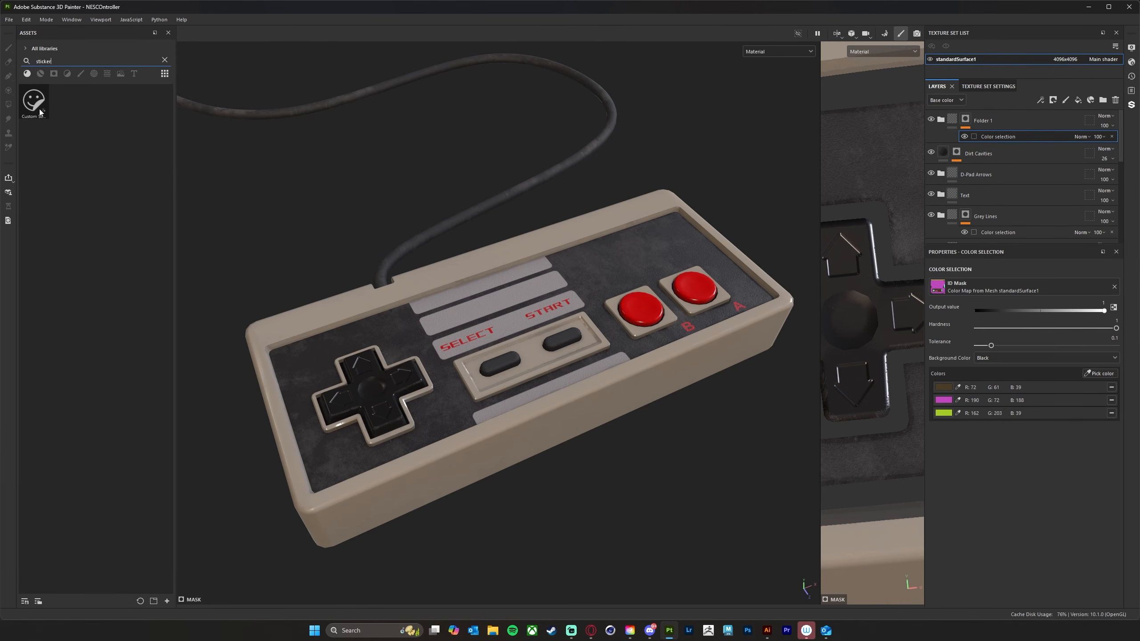
{"action": "left_click_drag", "start_coordinate": [34, 107], "coordinate": [638, 251]}
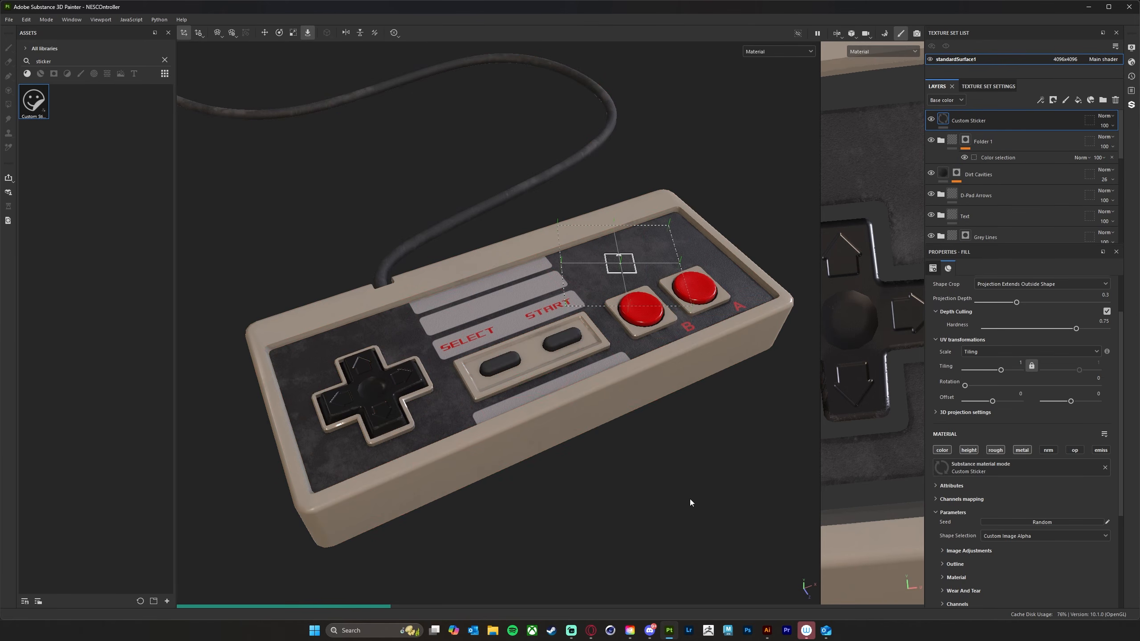
{"action": "left_click_drag", "start_coordinate": [647, 523], "coordinate": [620, 513], "text": "alt"}
{"action": "scroll", "coordinate": [552, 378], "scroll_direction": "up", "scroll_amount": 5}
{"action": "middle_click_drag", "start_coordinate": [554, 379], "coordinate": [453, 468], "text": "alt"}
{"action": "left_click_drag", "start_coordinate": [452, 468], "coordinate": [487, 446], "text": "alt"}
{"action": "middle_click_drag", "start_coordinate": [487, 446], "coordinate": [591, 368], "text": "alt"}
{"action": "right_click_drag", "start_coordinate": [591, 367], "coordinate": [471, 386], "text": "alt"}
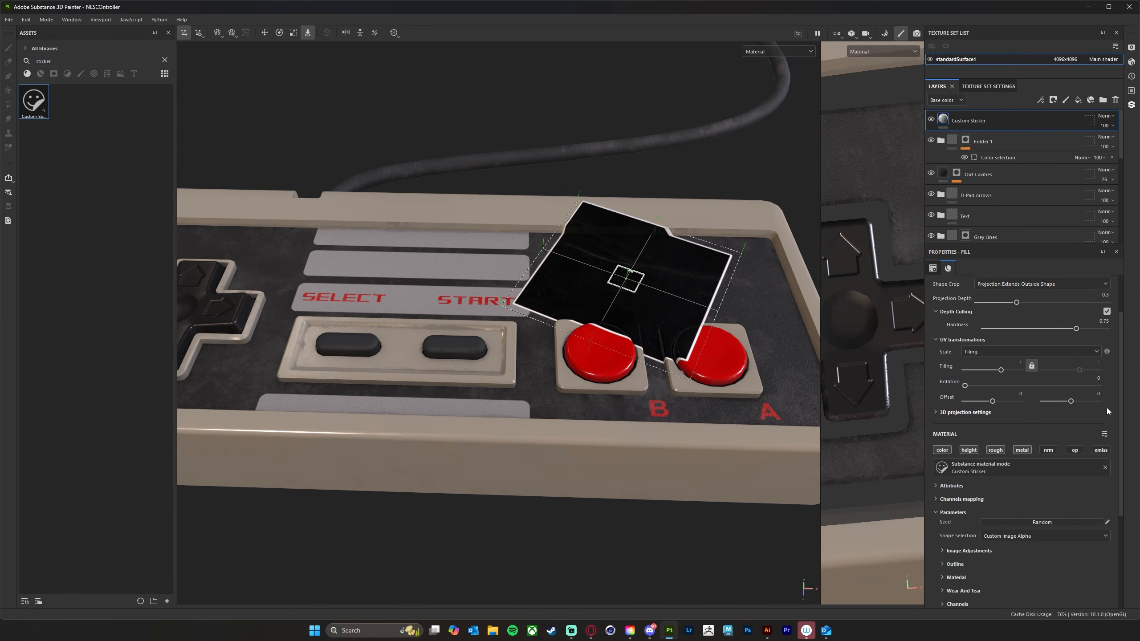
{"action": "left_click_drag", "start_coordinate": [1120, 397], "coordinate": [1124, 449]}
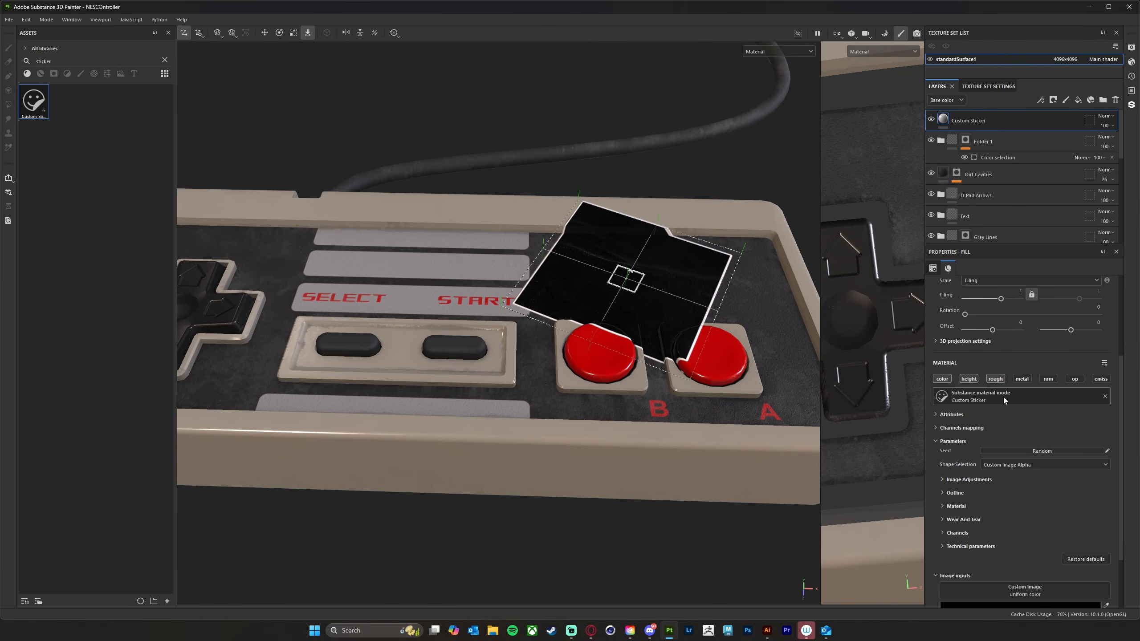
{"action": "scroll", "coordinate": [1023, 427], "scroll_direction": "down", "scroll_amount": 3}
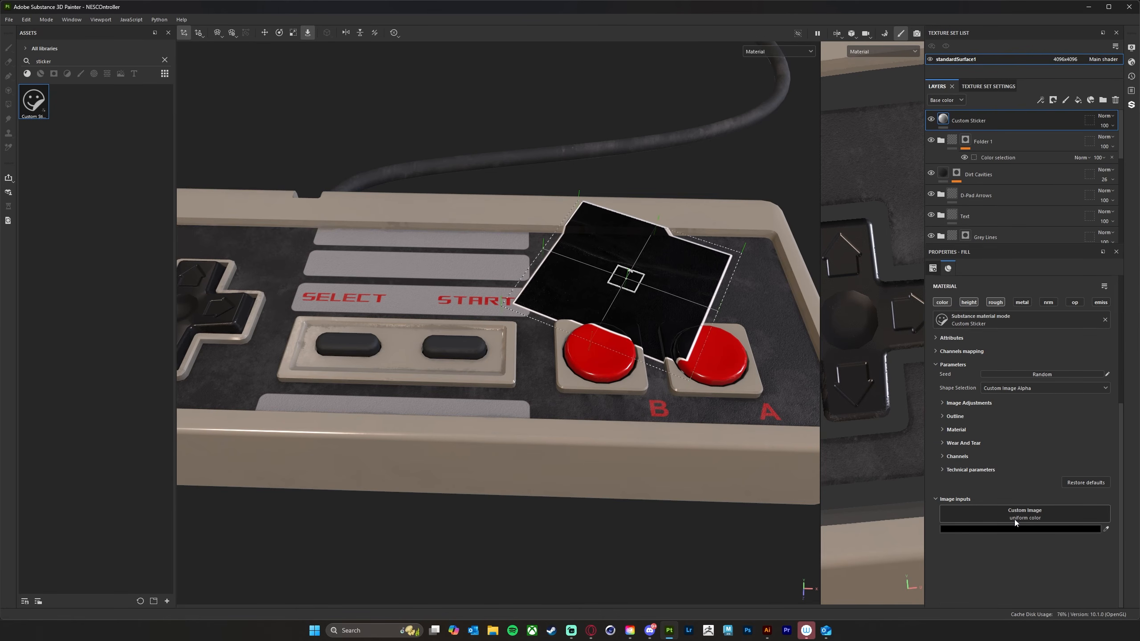
{"action": "left_click", "coordinate": [1027, 517]}
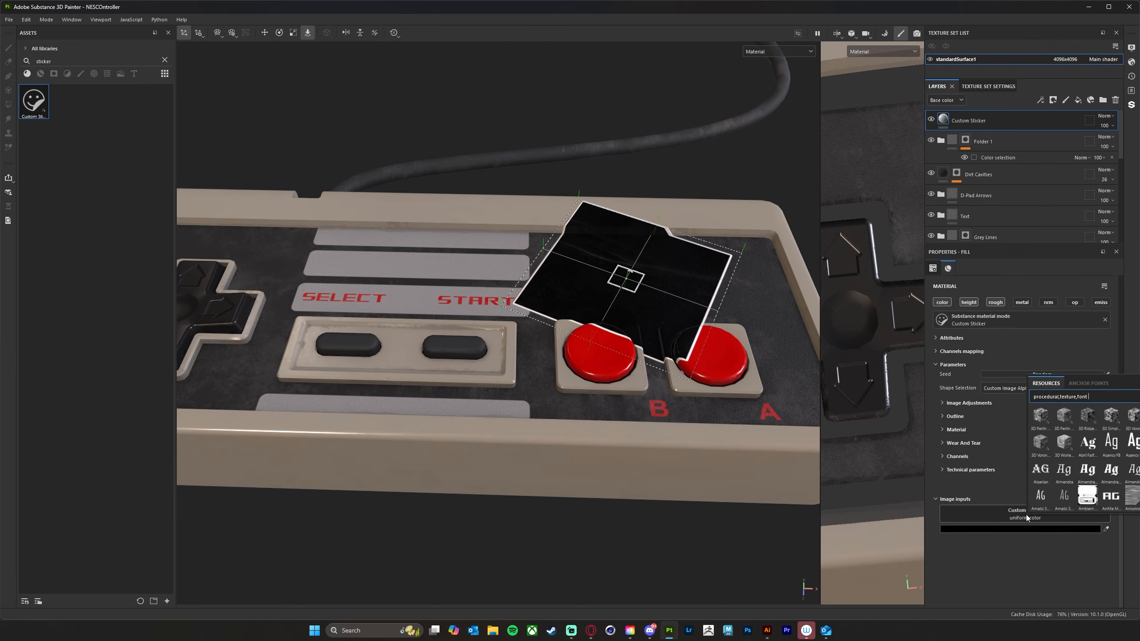
{"action": "left_click", "coordinate": [1107, 397]}
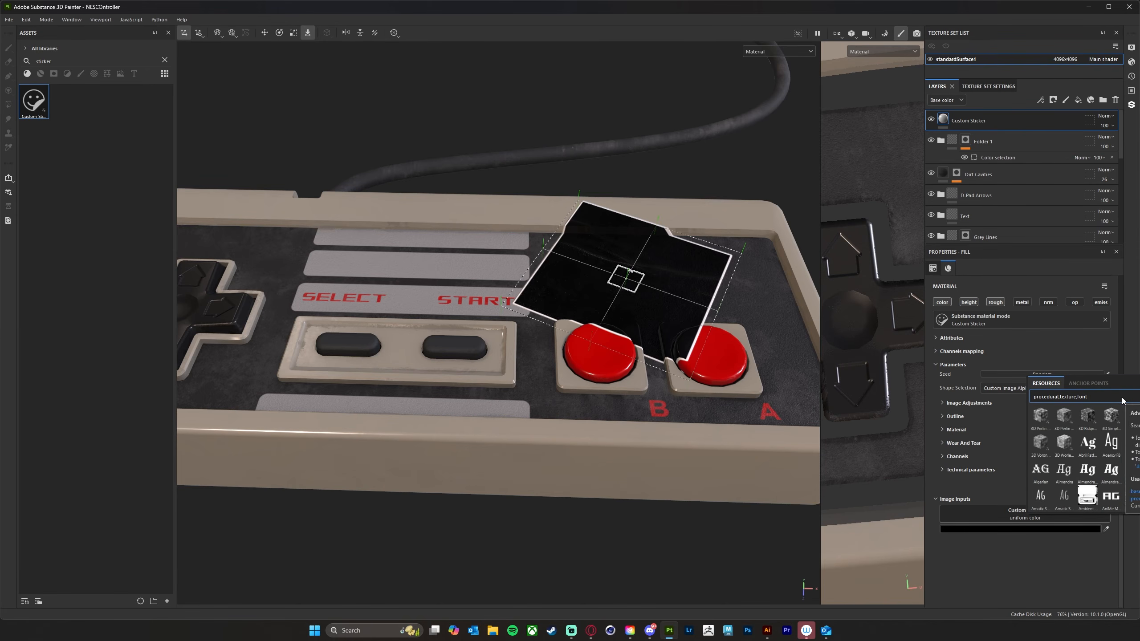
{"action": "left_click", "coordinate": [977, 574]}
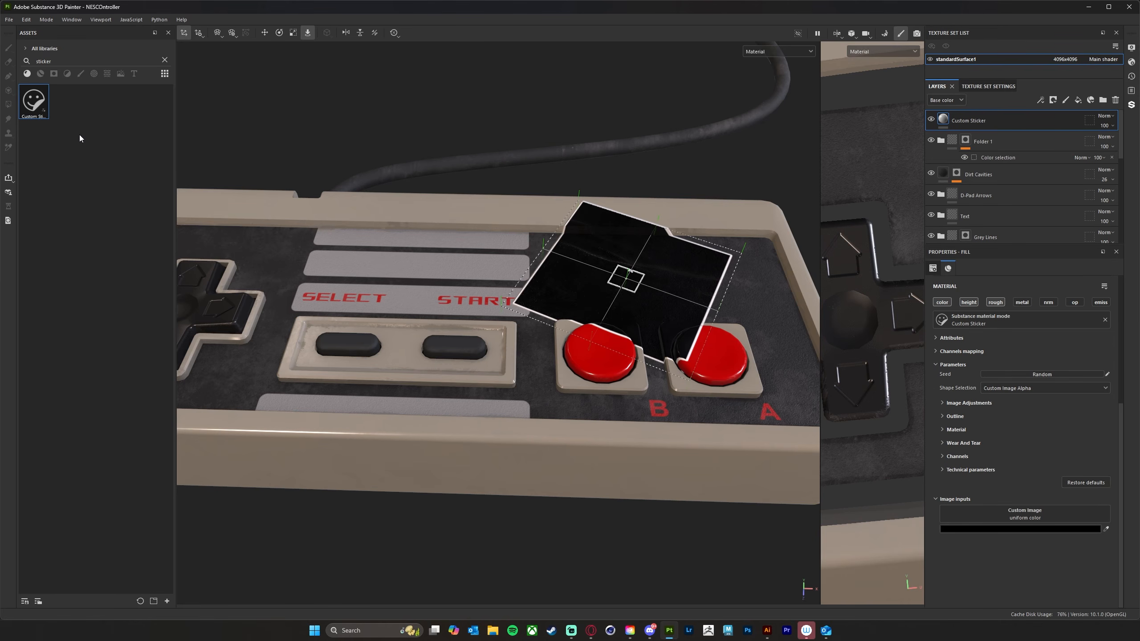
- Filter the assets to textures without a search term and assign the Mario image pngaaa.com-164783 as the sticker's Custom Image
{"action": "left_click", "coordinate": [121, 73]}
{"action": "left_click", "coordinate": [108, 74]}
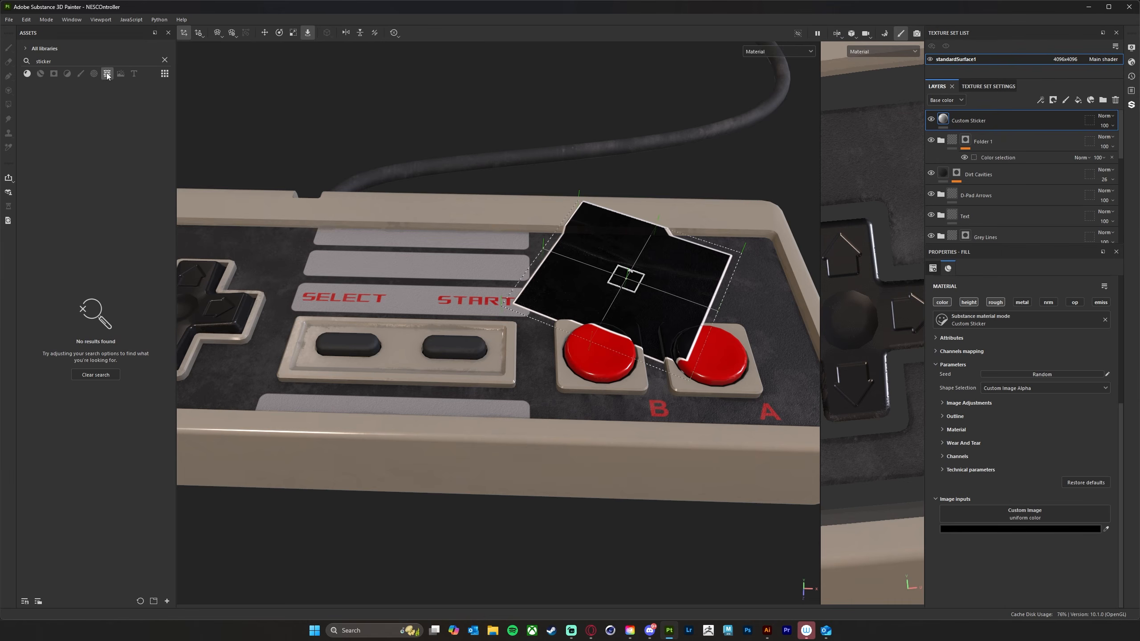
{"action": "left_click", "coordinate": [164, 60]}
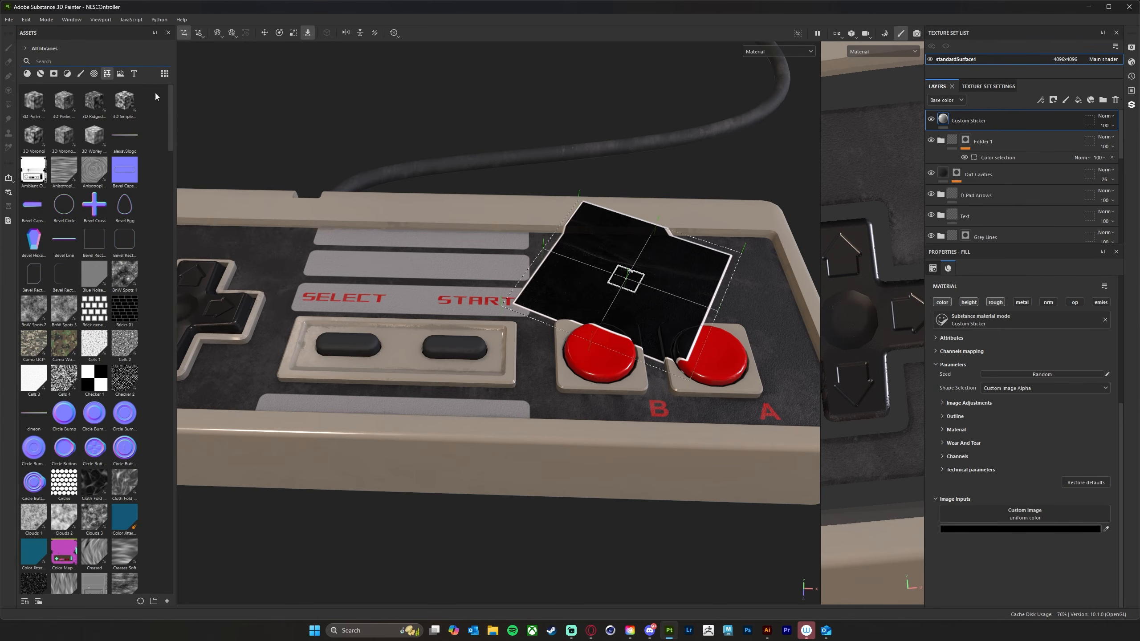
{"action": "scroll", "coordinate": [144, 226], "scroll_direction": "down", "scroll_amount": 10}
{"action": "scroll", "coordinate": [143, 227], "scroll_direction": "down", "scroll_amount": 10}
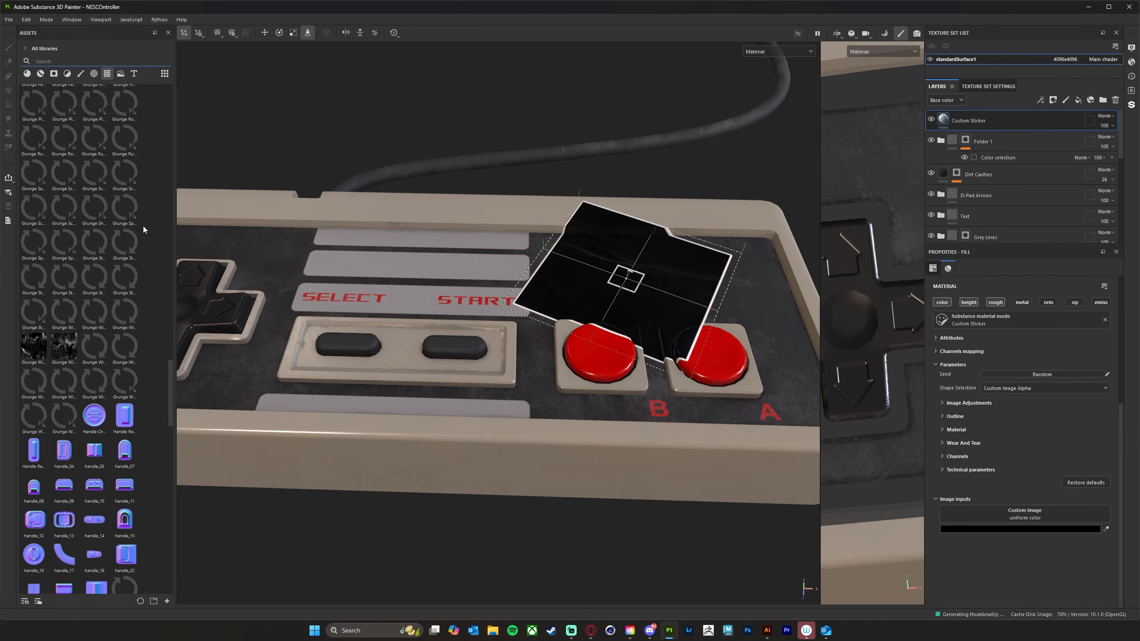
{"action": "scroll", "coordinate": [143, 227], "scroll_direction": "down", "scroll_amount": 10}
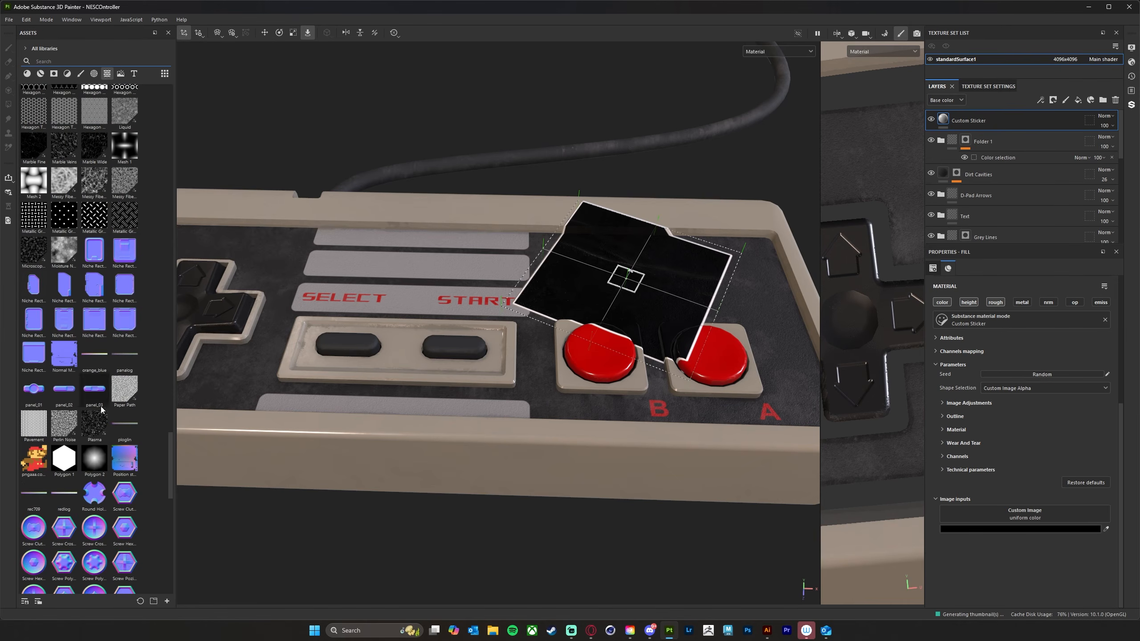
{"action": "left_click_drag", "start_coordinate": [36, 464], "coordinate": [1034, 516]}
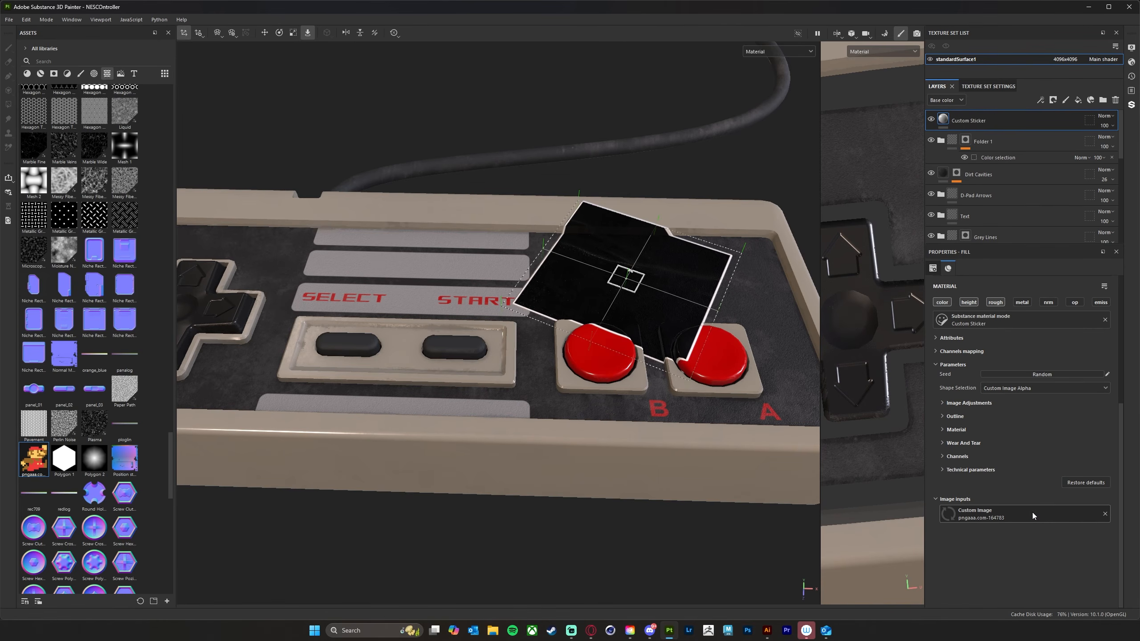
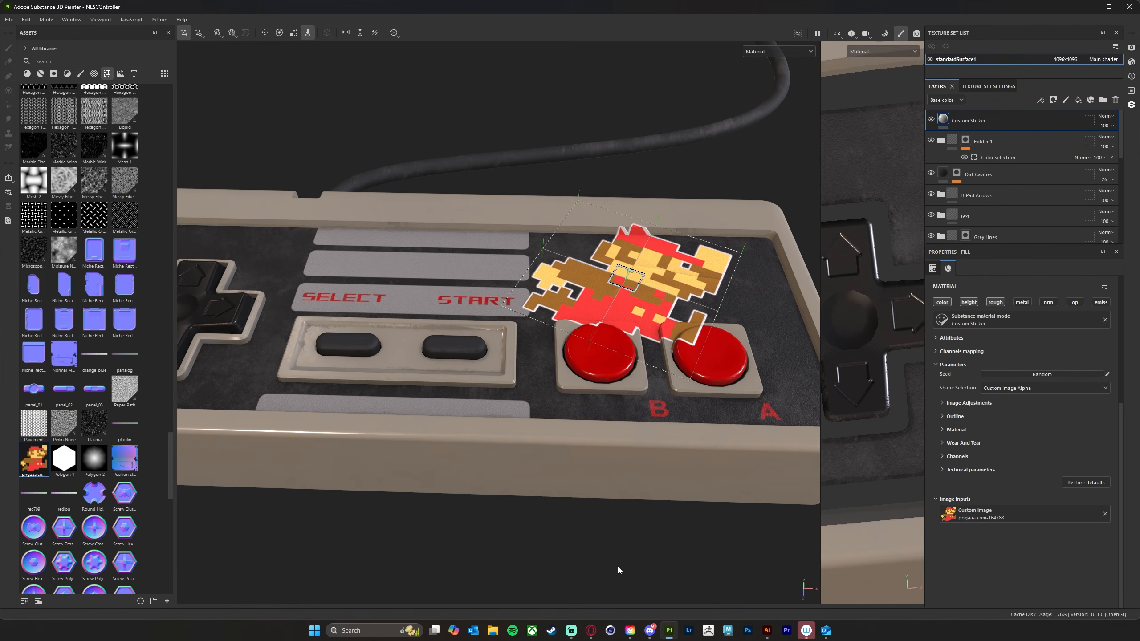
- Move the Mario sticker slightly away from the B and A buttons toward the faceplate's upper right corner
{"action": "left_click_drag", "start_coordinate": [635, 591], "coordinate": [651, 584], "text": "alt"}
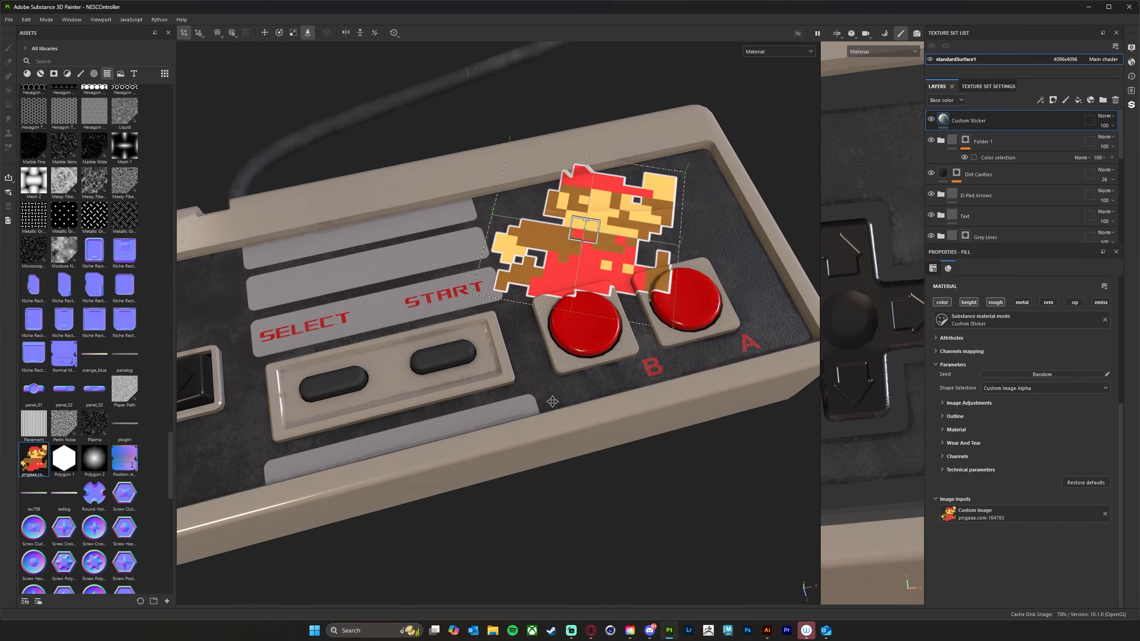
{"action": "middle_click_drag", "start_coordinate": [593, 213], "coordinate": [583, 299], "text": "alt"}
{"action": "left_click", "coordinate": [602, 315]}
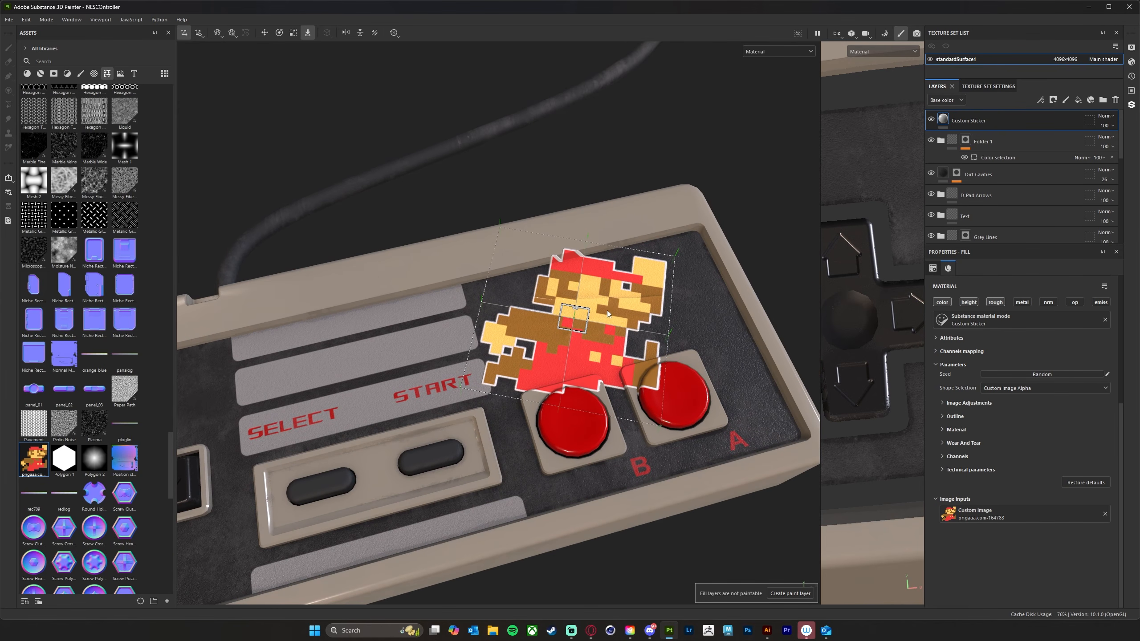
{"action": "left_click_drag", "start_coordinate": [584, 320], "coordinate": [603, 313]}
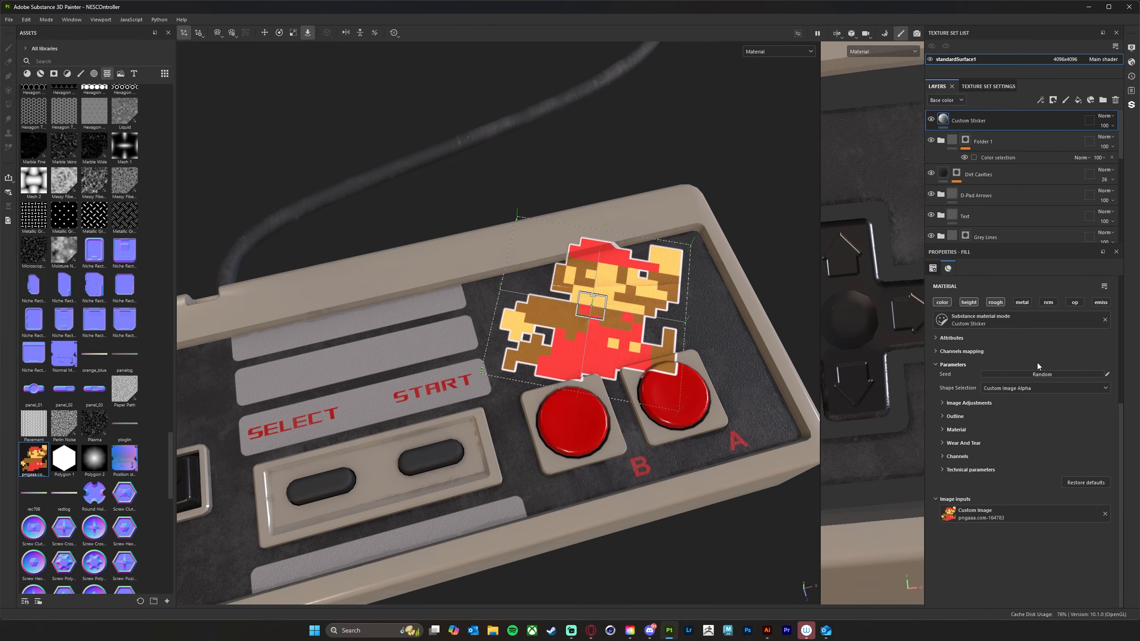
- Set the Mario sticker's tiling to 1.43 and rotation to 18.06, and nudge it slightly toward the START label
{"action": "scroll", "coordinate": [1037, 363], "scroll_direction": "up", "scroll_amount": 1}
{"action": "scroll", "coordinate": [1037, 363], "scroll_direction": "up", "scroll_amount": 3}
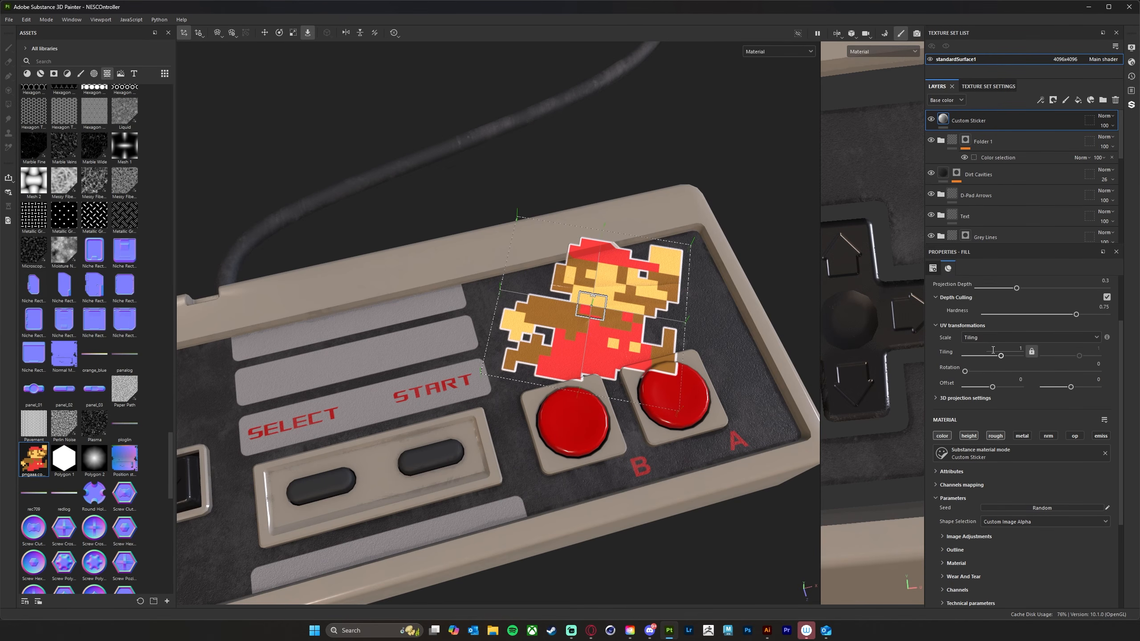
{"action": "left_click_drag", "start_coordinate": [1002, 356], "coordinate": [1003, 357]}
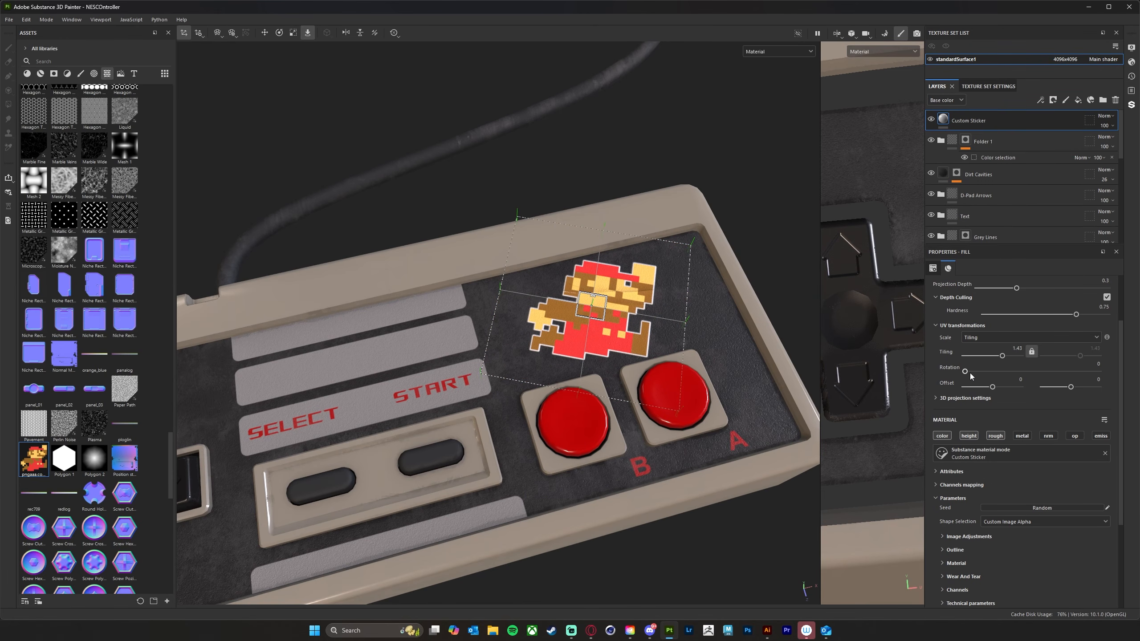
{"action": "left_click_drag", "start_coordinate": [966, 372], "coordinate": [972, 372]}
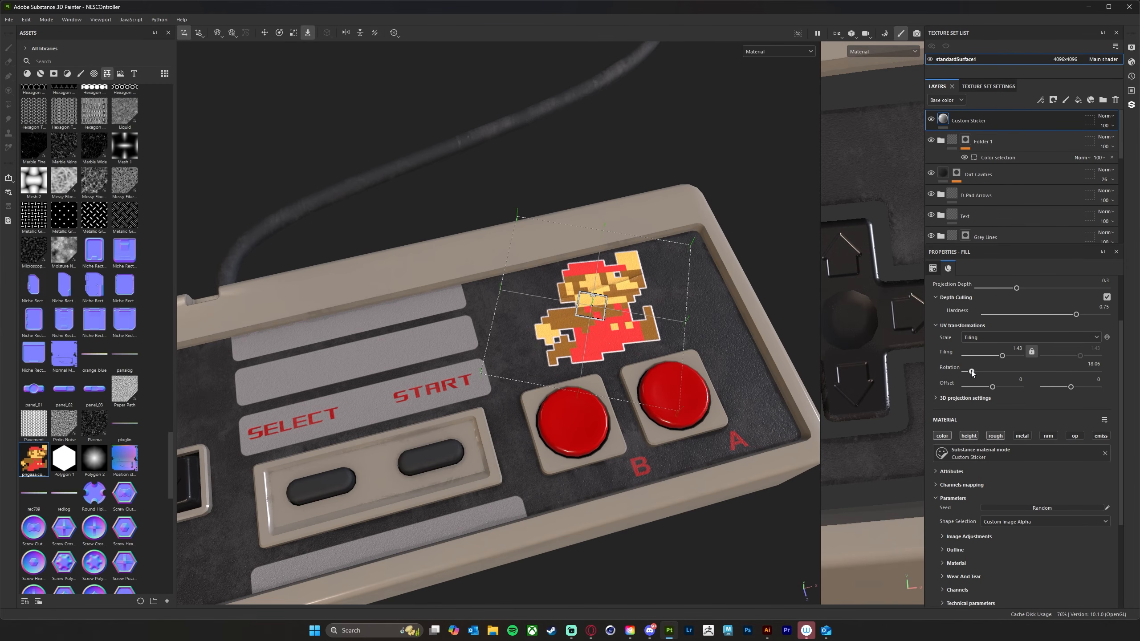
{"action": "left_click_drag", "start_coordinate": [597, 320], "coordinate": [589, 319]}
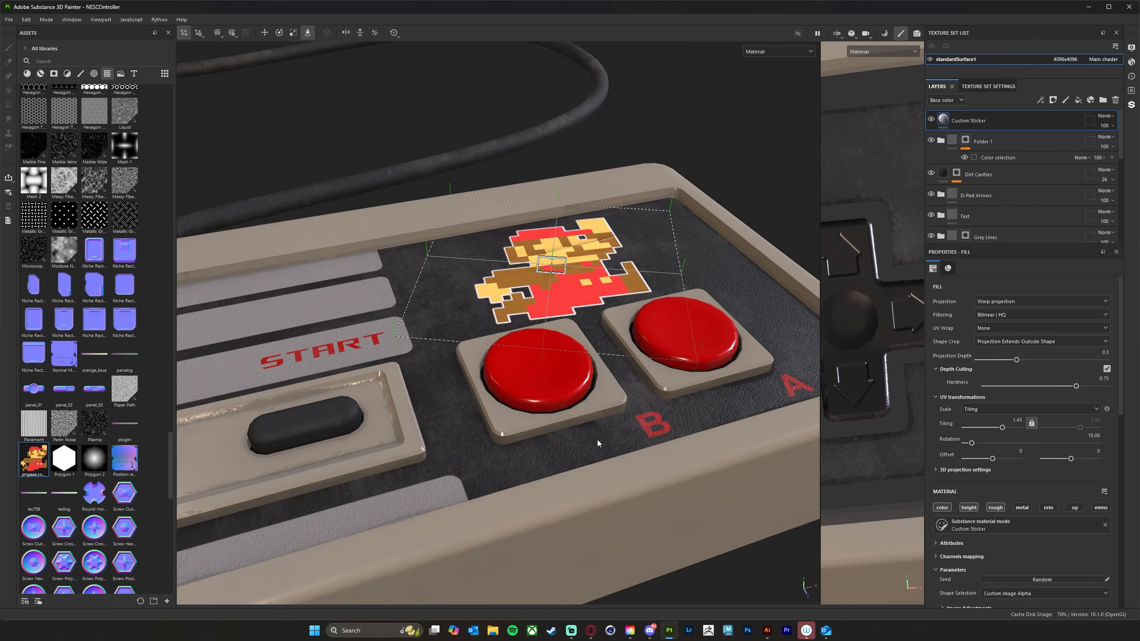
- Inspect the Mario sticker up close and look through its projection, attribute and channel settings
{"action": "left_click_drag", "start_coordinate": [597, 442], "coordinate": [891, 395], "text": "alt"}
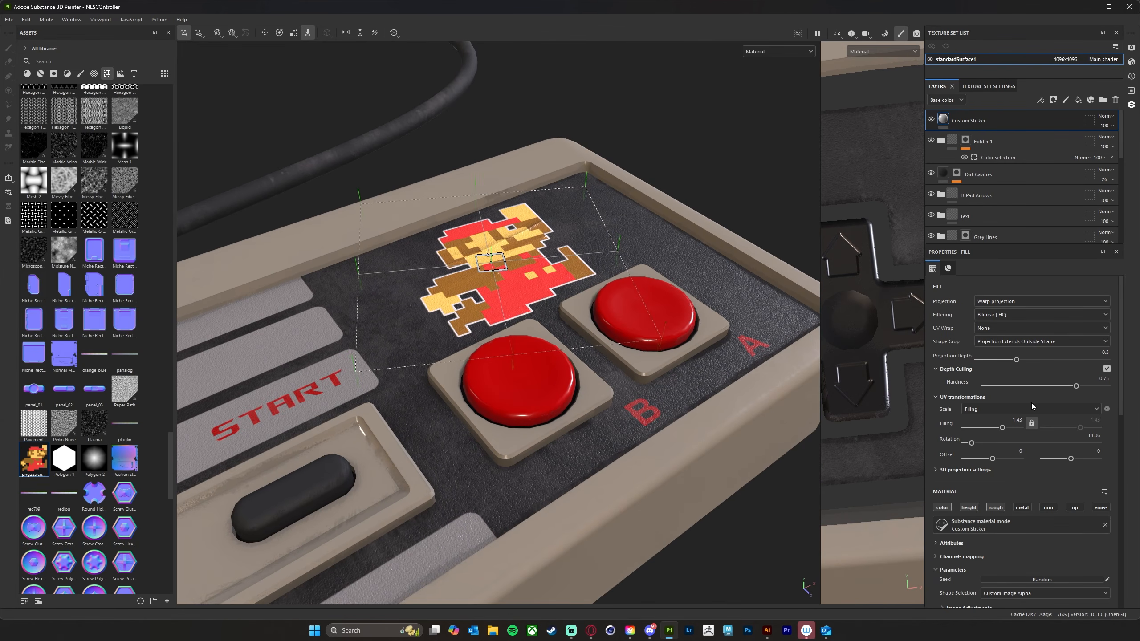
{"action": "scroll", "coordinate": [1028, 418], "scroll_direction": "down", "scroll_amount": 5}
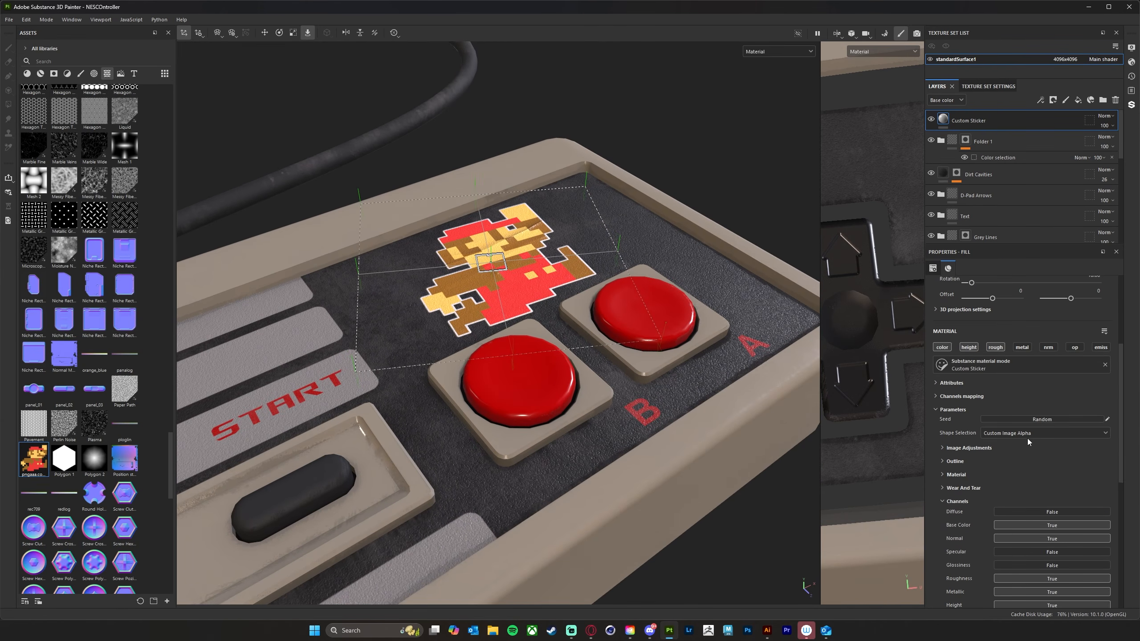
{"action": "scroll", "coordinate": [1037, 454], "scroll_direction": "up", "scroll_amount": 4}
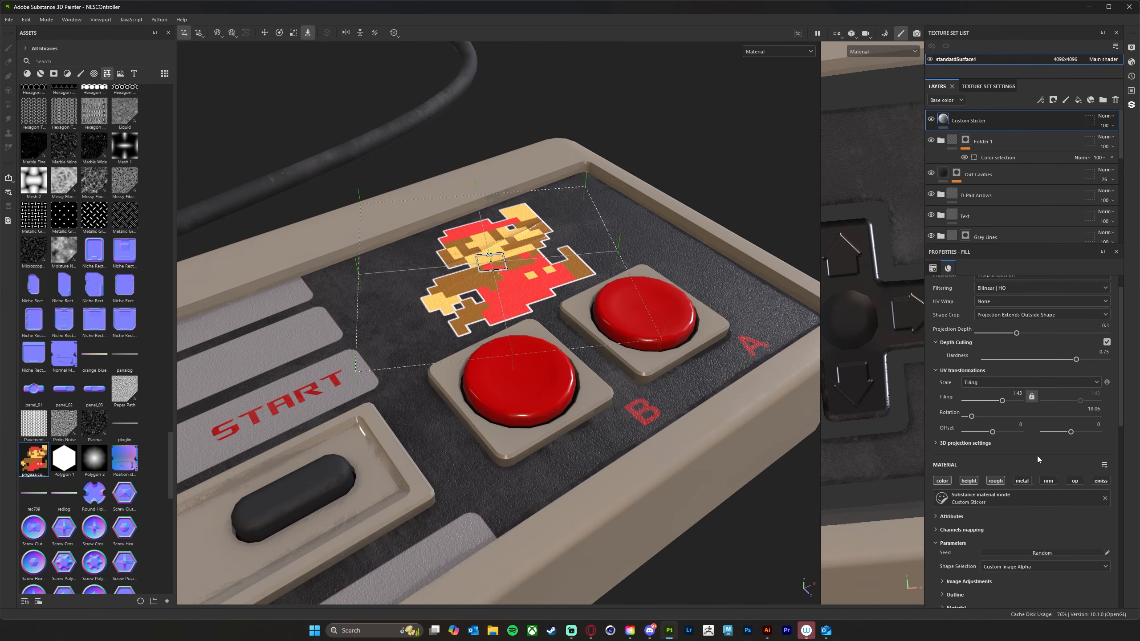
{"action": "scroll", "coordinate": [1033, 446], "scroll_direction": "down", "scroll_amount": 5}
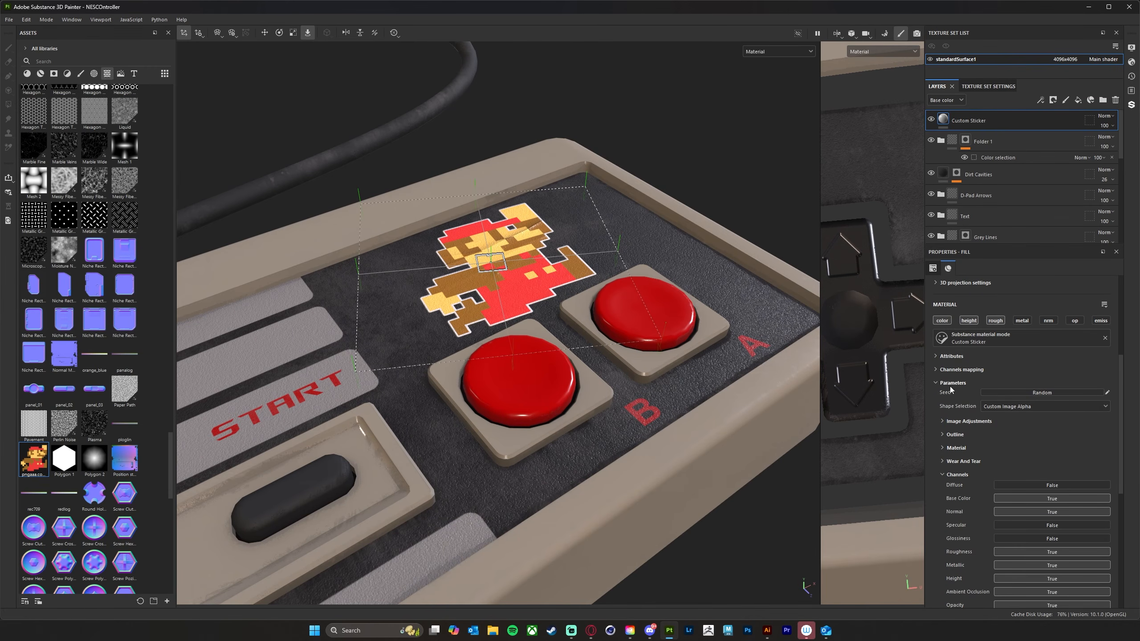
{"action": "scroll", "coordinate": [950, 386], "scroll_direction": "down", "scroll_amount": 1}
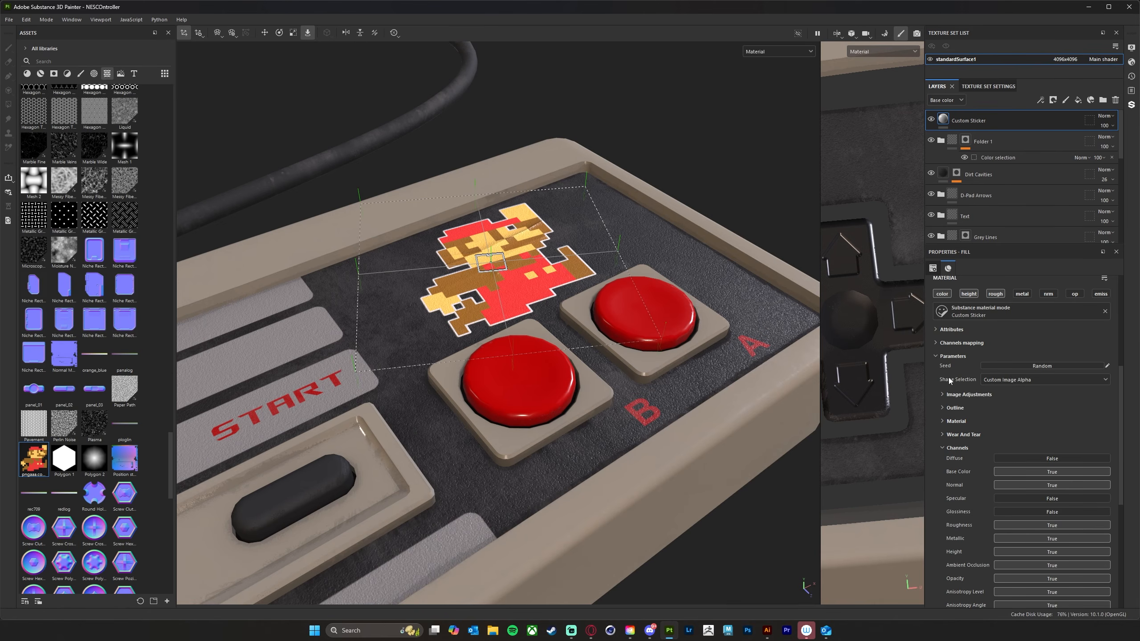
{"action": "left_click", "coordinate": [935, 357]}
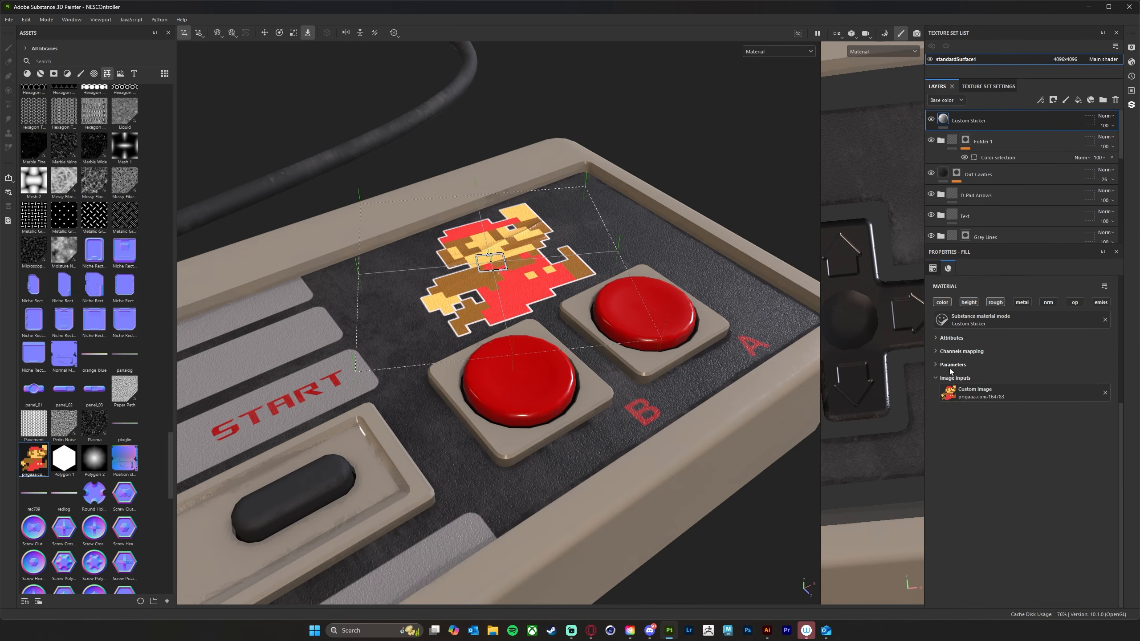
{"action": "scroll", "coordinate": [1011, 378], "scroll_direction": "up", "scroll_amount": 5}
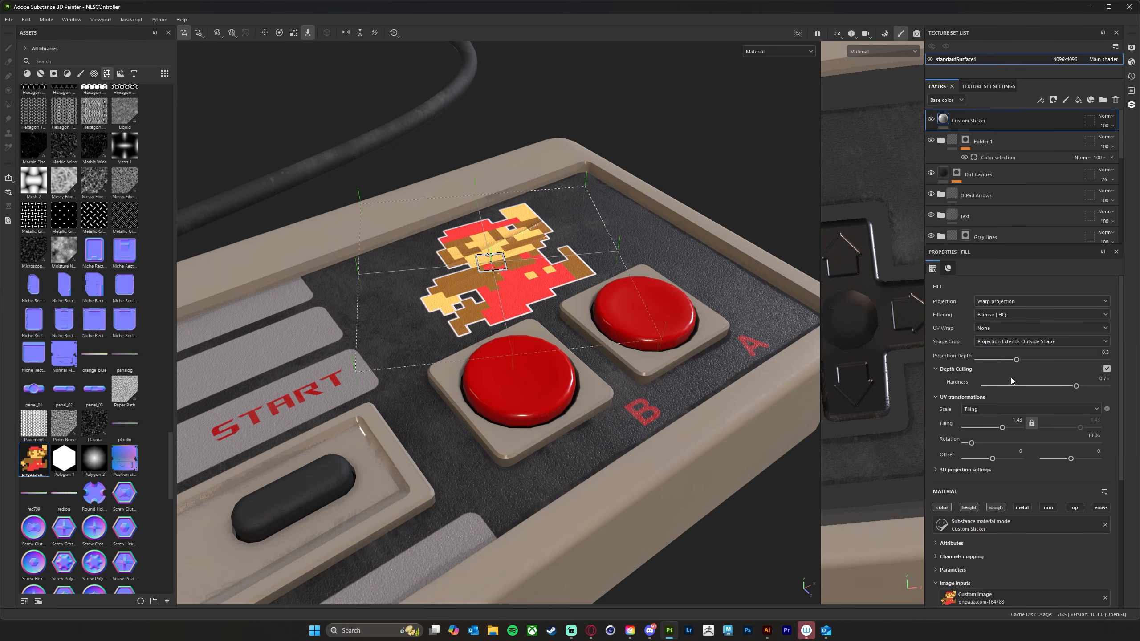
{"action": "scroll", "coordinate": [1011, 379], "scroll_direction": "down", "scroll_amount": 4}
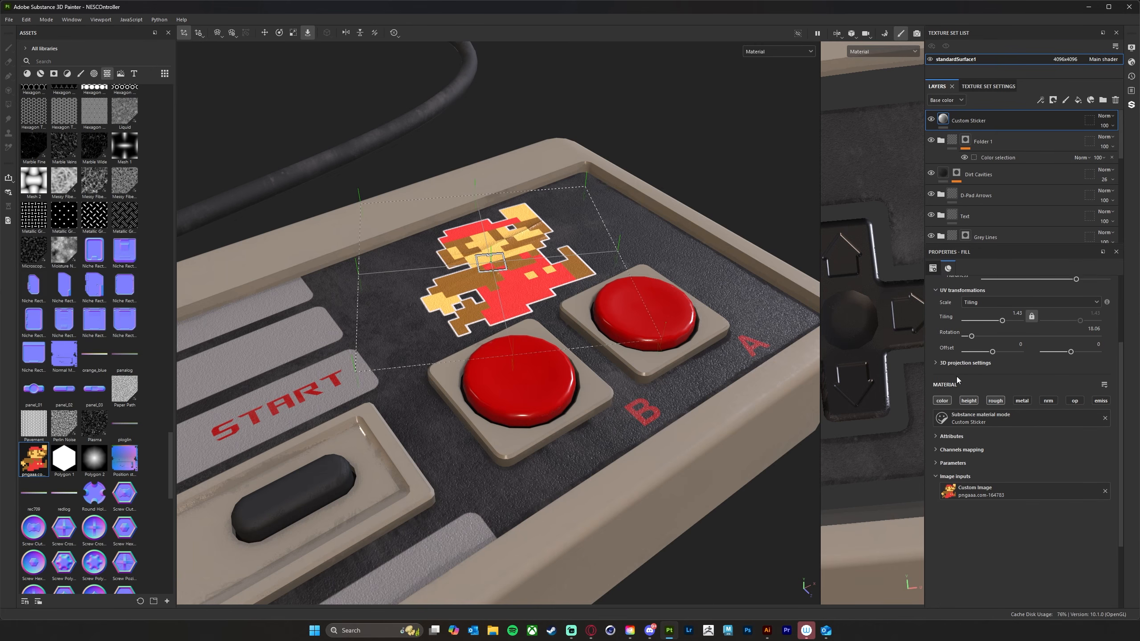
{"action": "left_click", "coordinate": [937, 363]}
{"action": "left_click", "coordinate": [936, 363]}
{"action": "scroll", "coordinate": [978, 431], "scroll_direction": "down", "scroll_amount": 1}
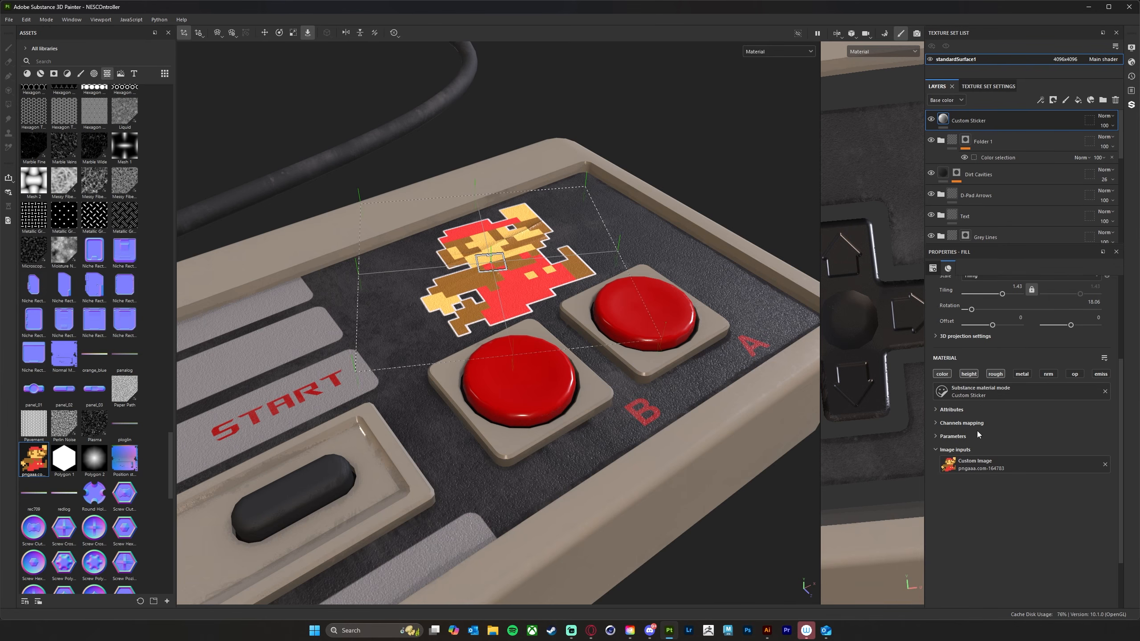
{"action": "left_click", "coordinate": [945, 411]}
{"action": "left_click", "coordinate": [945, 410]}
- Open the Custom Sticker's Wear And Tear parameters and set Sticker Edge Wear to 0.43
{"action": "left_click", "coordinate": [948, 438]}
{"action": "scroll", "coordinate": [1016, 405], "scroll_direction": "down", "scroll_amount": 2}
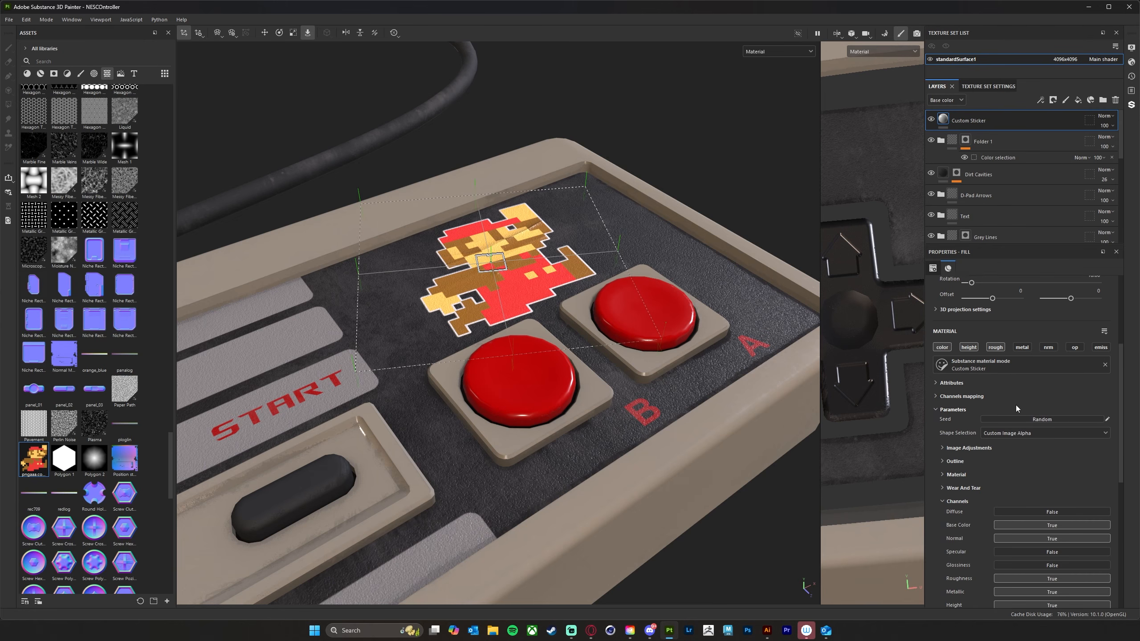
{"action": "scroll", "coordinate": [1015, 409], "scroll_direction": "down", "scroll_amount": 1}
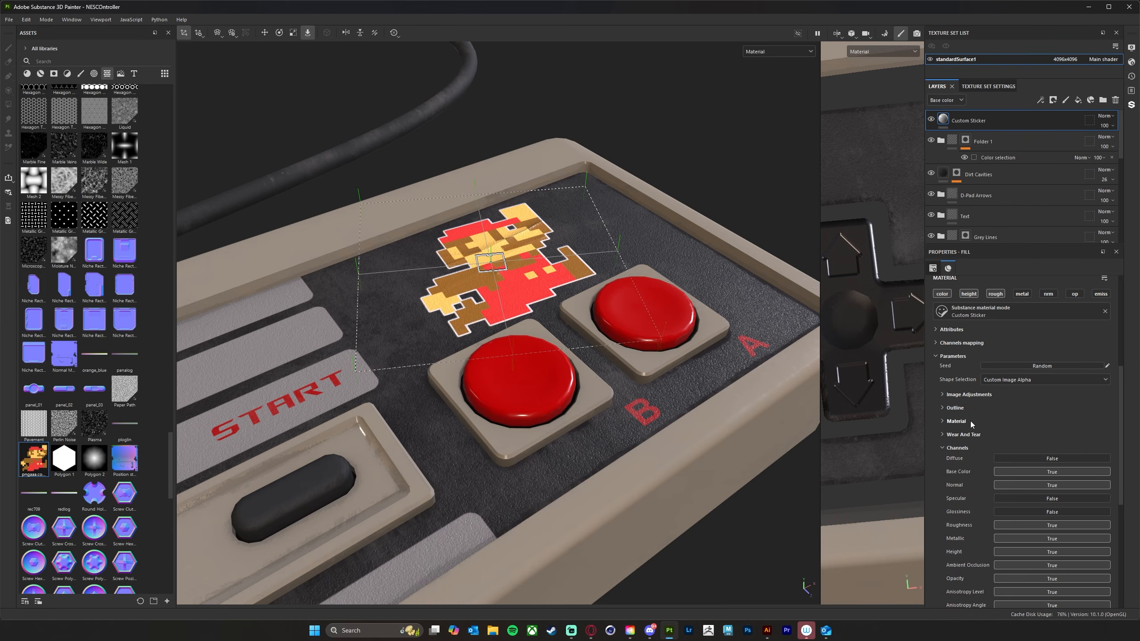
{"action": "left_click", "coordinate": [943, 435]}
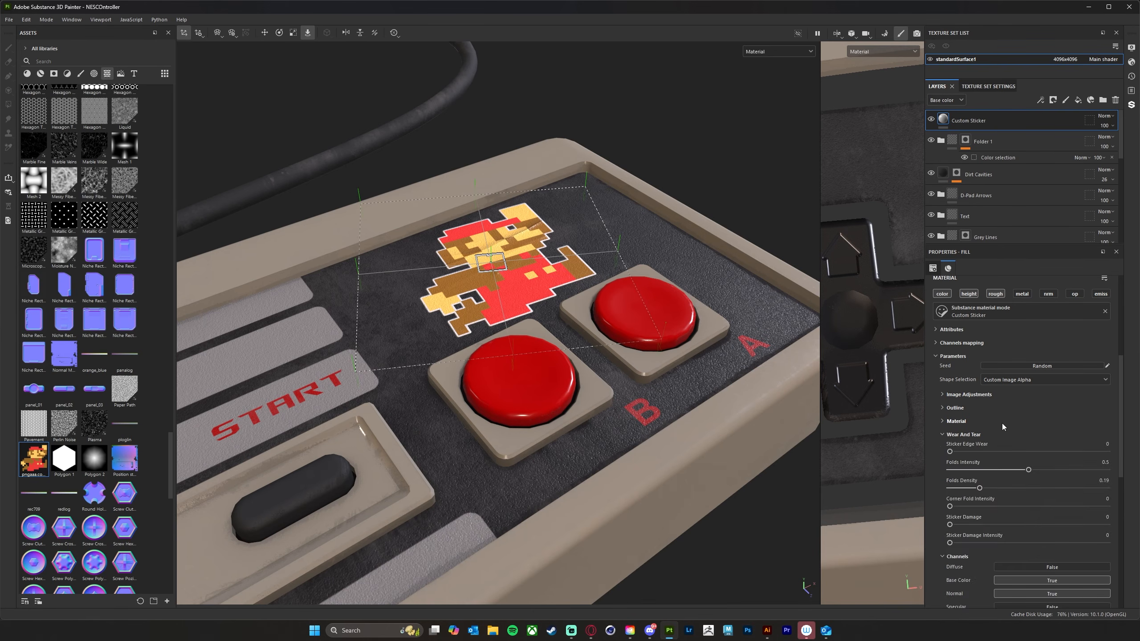
{"action": "scroll", "coordinate": [1003, 421], "scroll_direction": "down", "scroll_amount": 3}
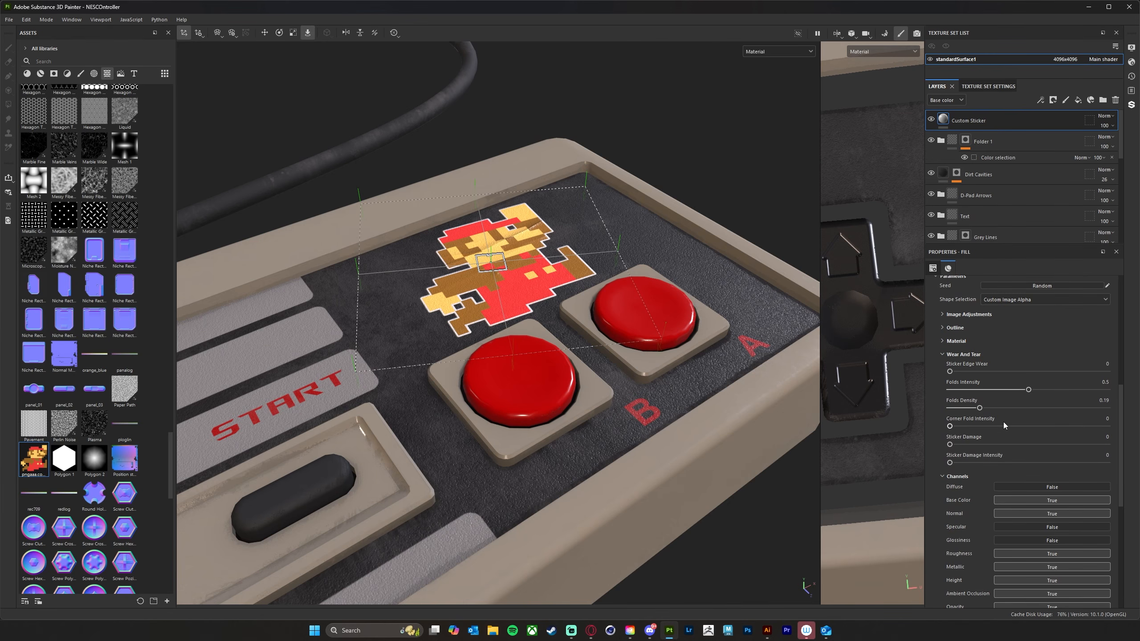
{"action": "left_click", "coordinate": [952, 372]}
{"action": "left_click", "coordinate": [975, 372]}
{"action": "left_click", "coordinate": [1027, 372]}
{"action": "left_click", "coordinate": [1017, 371]}
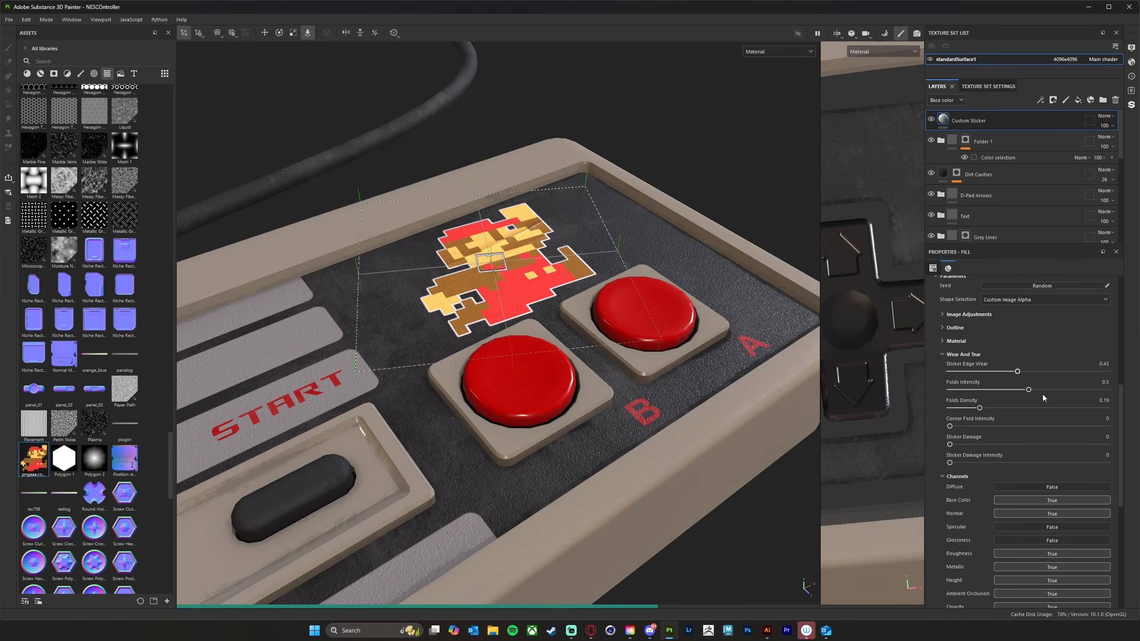
- Set the Mario sticker's Corner Fold Intensity to 0.23
{"action": "left_click_drag", "start_coordinate": [523, 228], "coordinate": [534, 273], "text": "alt"}
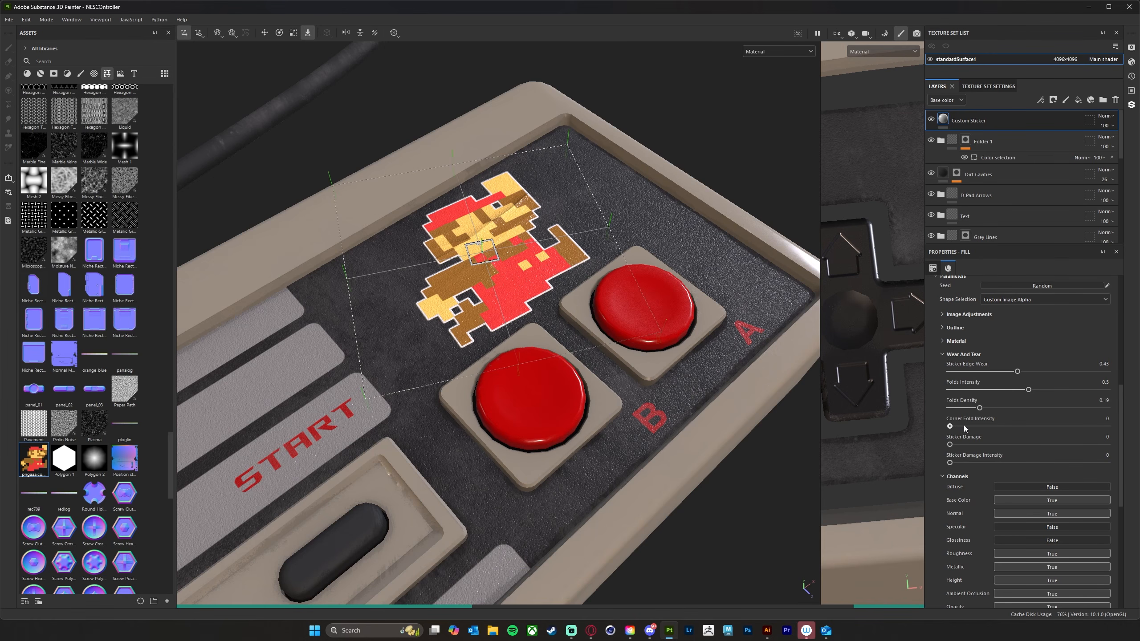
{"action": "left_click", "coordinate": [964, 425]}
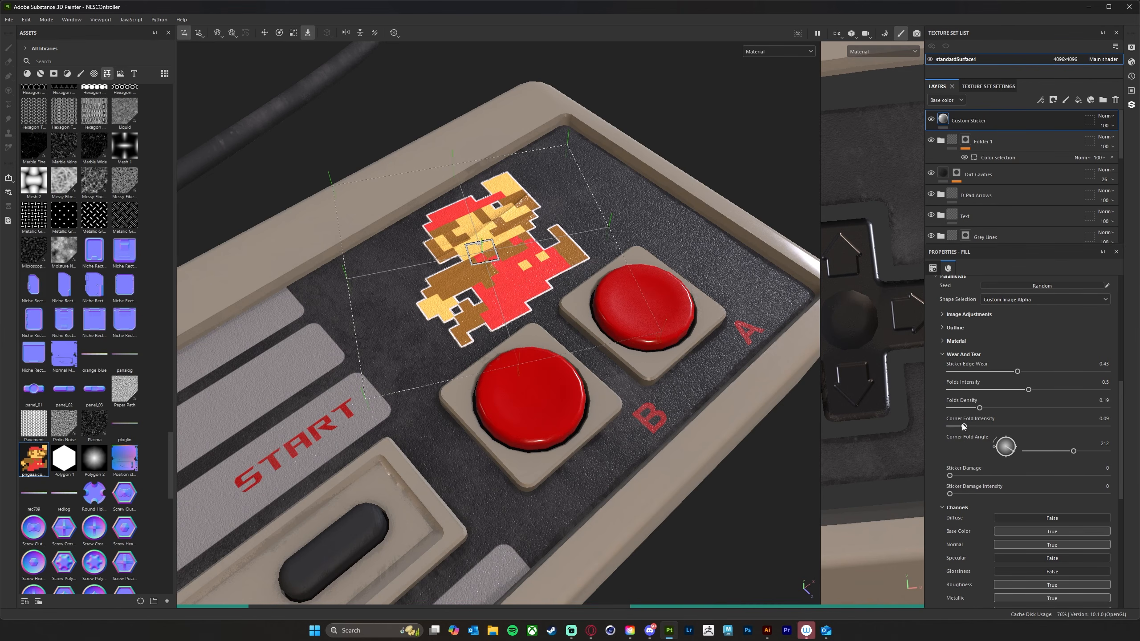
{"action": "left_click", "coordinate": [986, 426]}
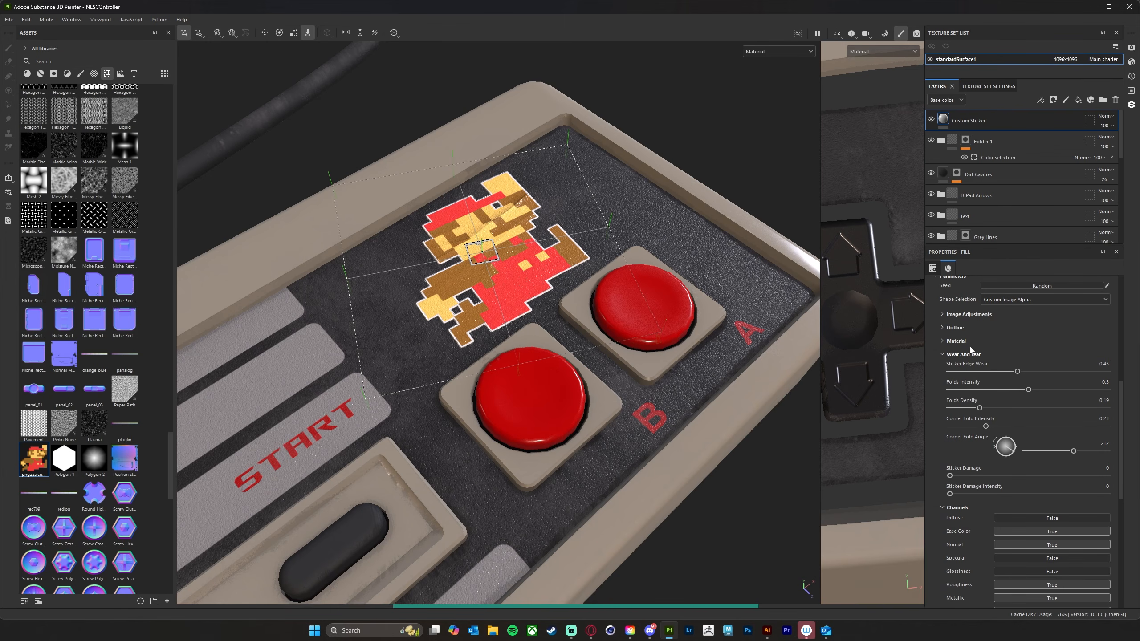
- Set the sticker material's Sticker Roughness to 0.12 and Sticker Height Intensity to 0.81
{"action": "left_click", "coordinate": [943, 341]}
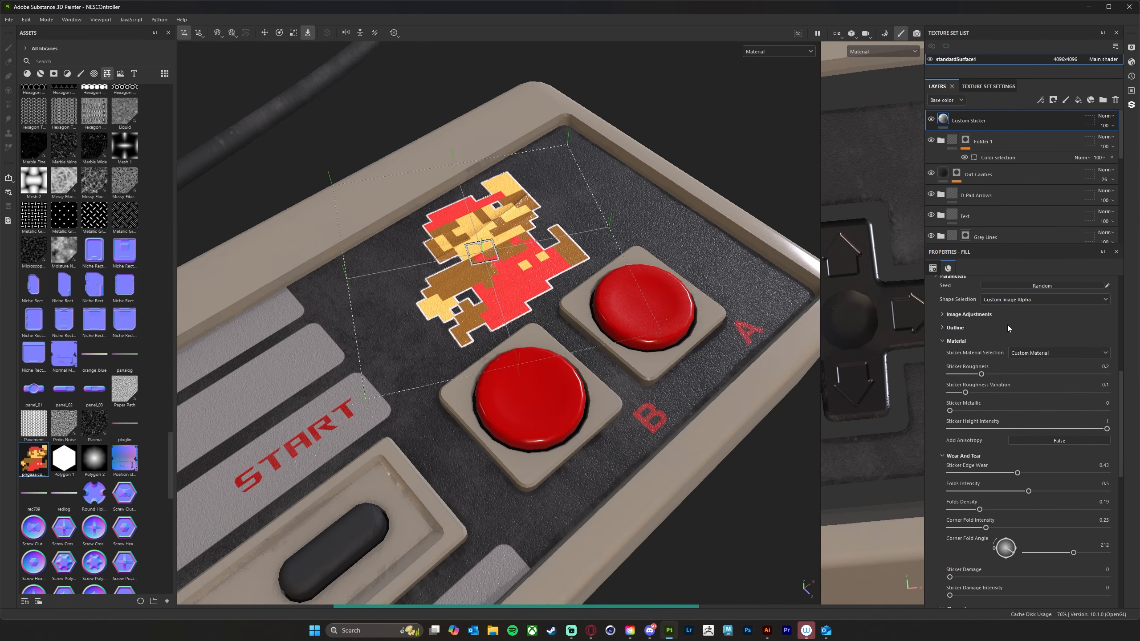
{"action": "scroll", "coordinate": [1001, 328], "scroll_direction": "down", "scroll_amount": 1}
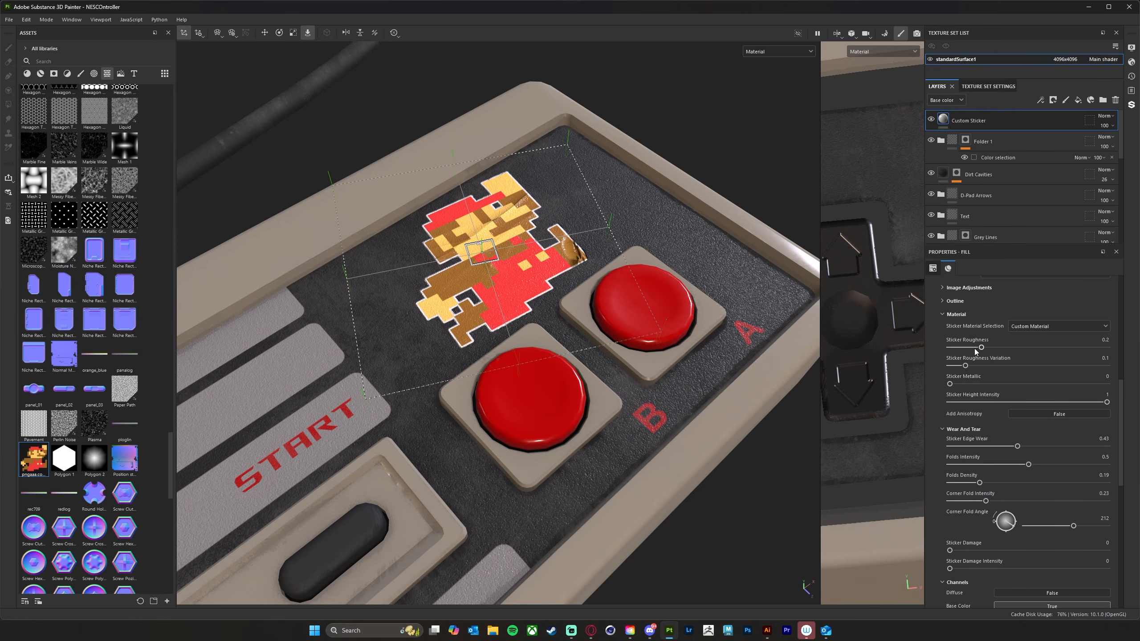
{"action": "left_click_drag", "start_coordinate": [982, 349], "coordinate": [979, 349]}
{"action": "left_click", "coordinate": [967, 347]}
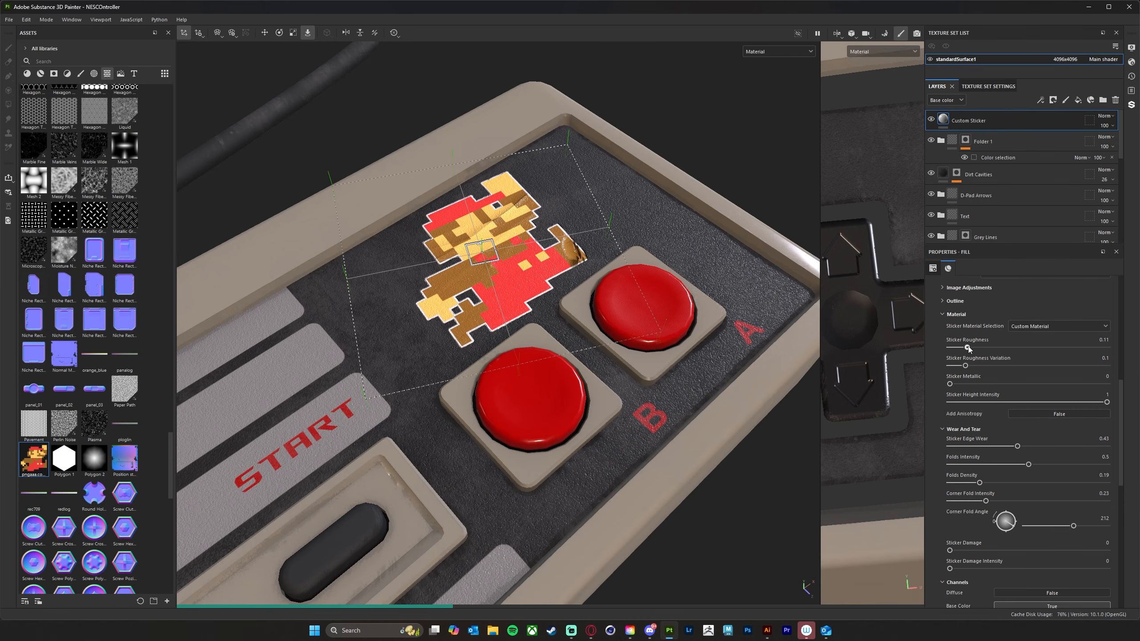
{"action": "left_click", "coordinate": [969, 348]}
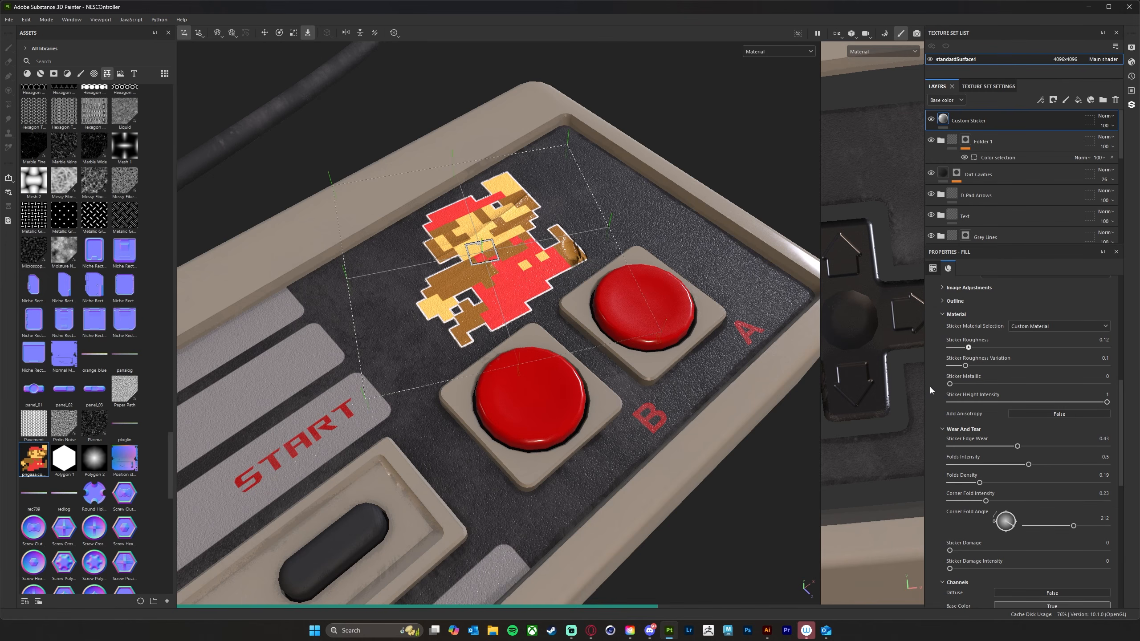
{"action": "scroll", "coordinate": [1109, 402], "scroll_direction": "down", "scroll_amount": 1}
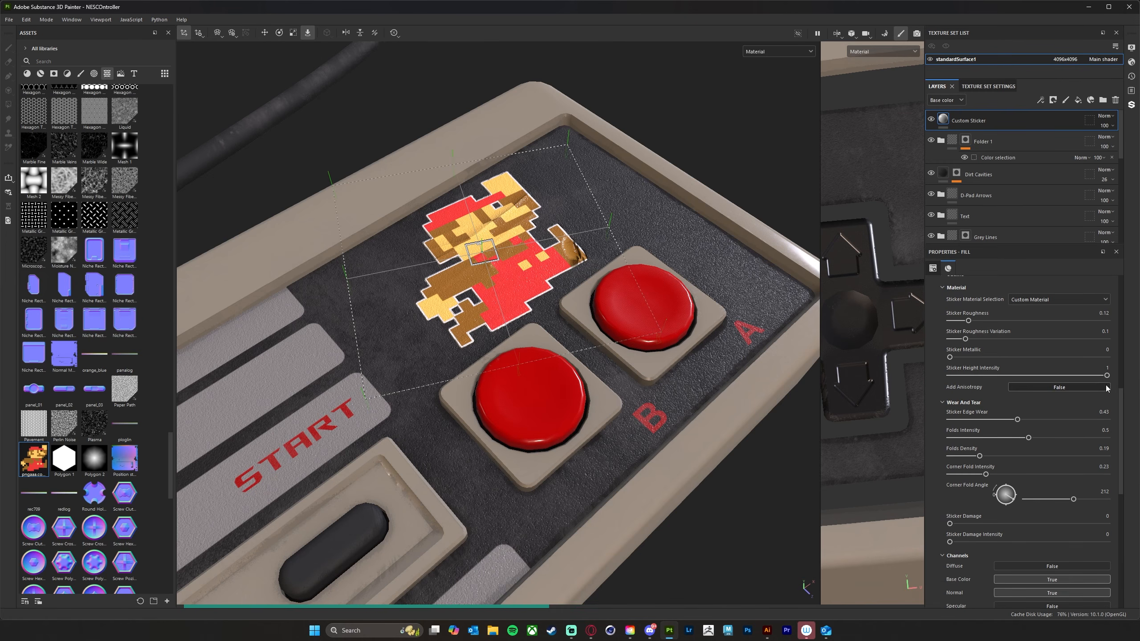
{"action": "left_click", "coordinate": [1078, 375]}
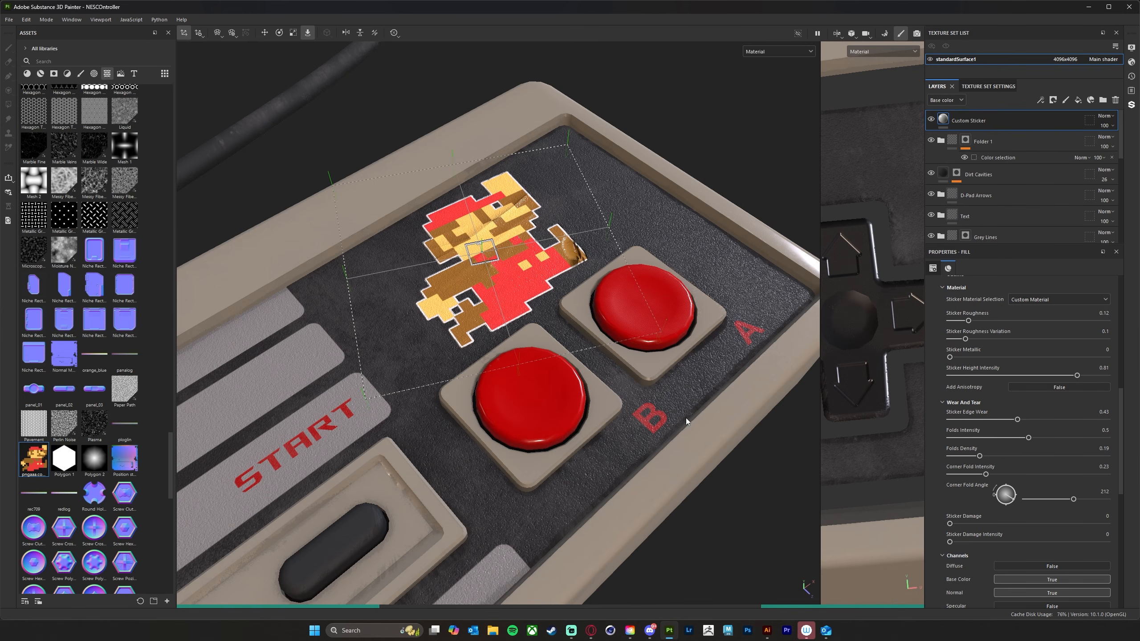
- Inspect the Mario sticker's folded corner and surface sheen from several angles, up close and from afar
{"action": "left_click_drag", "start_coordinate": [702, 499], "coordinate": [714, 511], "text": "alt"}
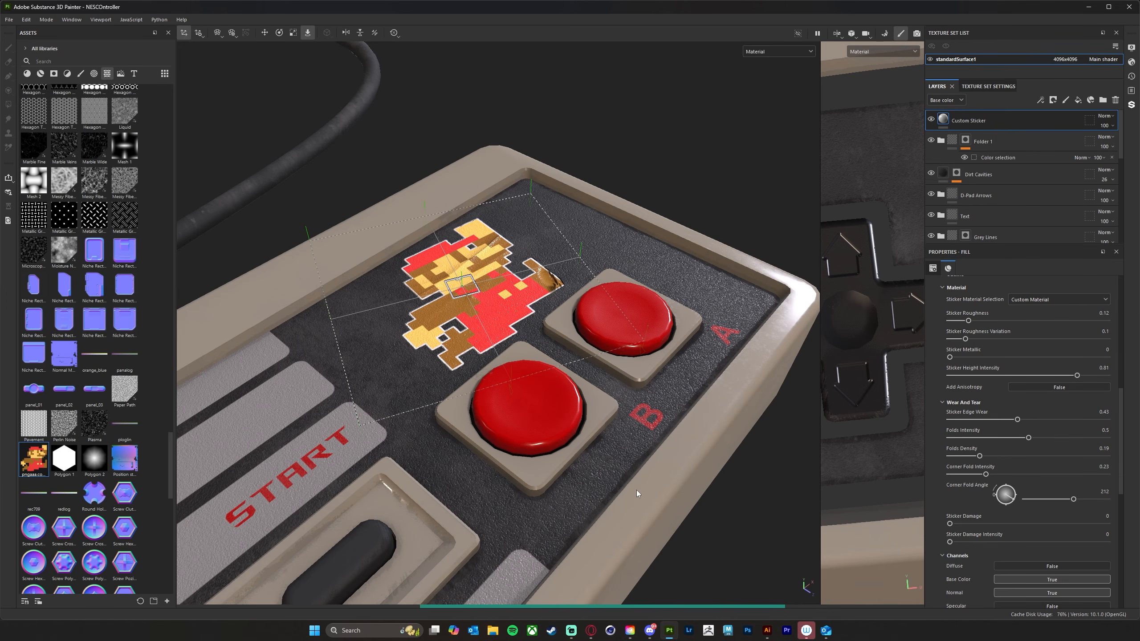
{"action": "left_click_drag", "start_coordinate": [555, 289], "coordinate": [777, 456], "text": "alt"}
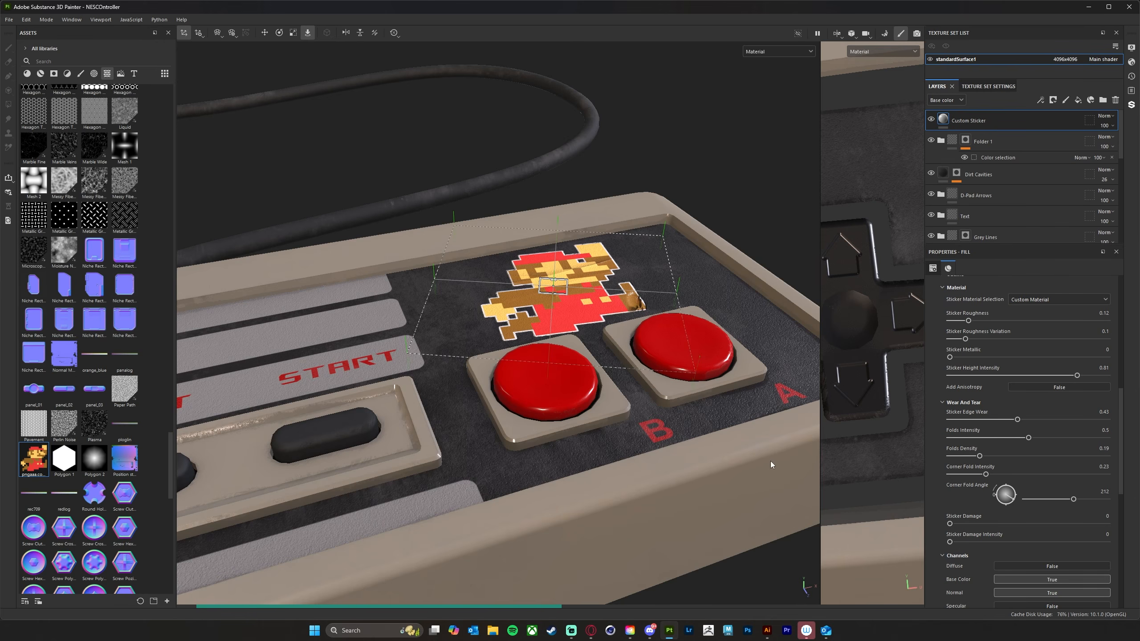
{"action": "left_click_drag", "start_coordinate": [687, 499], "coordinate": [649, 464], "text": "alt"}
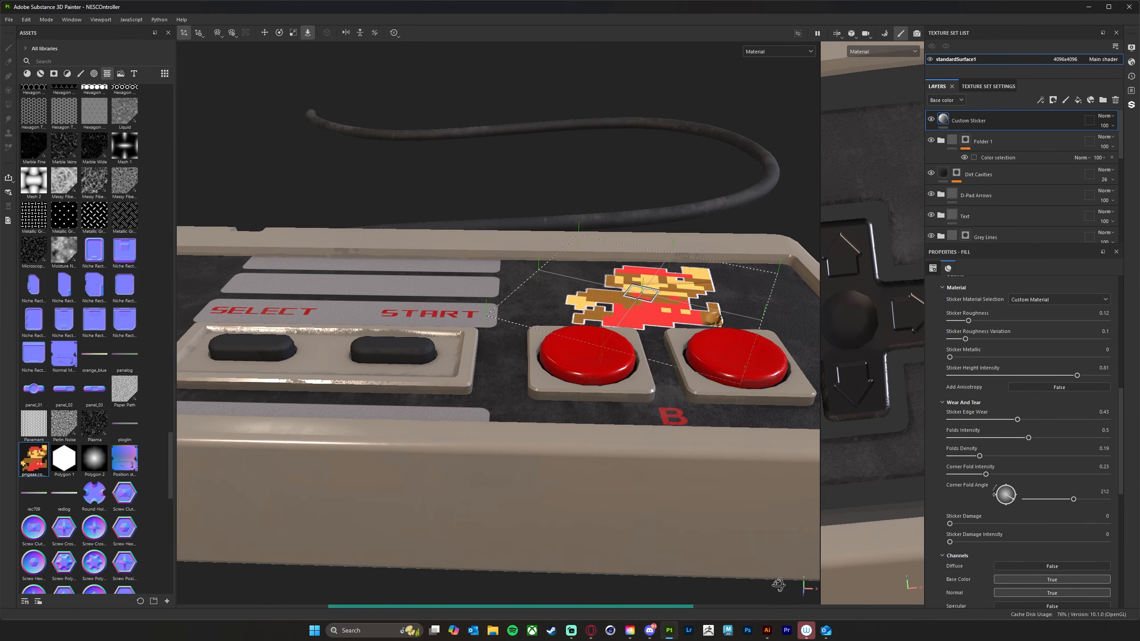
{"action": "left_click_drag", "start_coordinate": [740, 575], "coordinate": [744, 571], "text": "alt"}
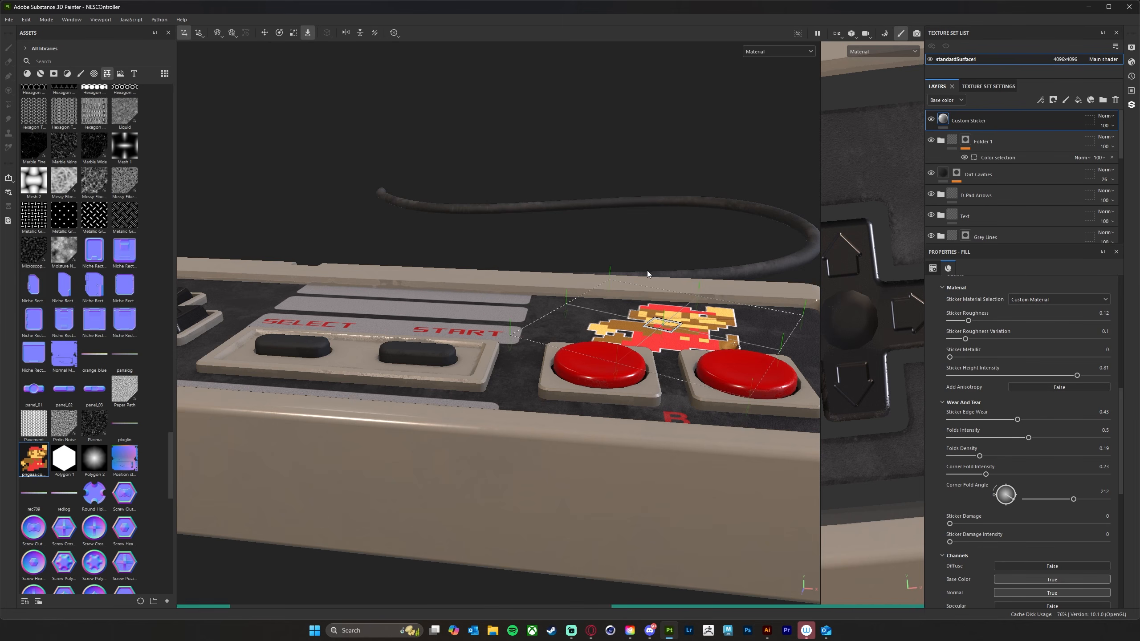
{"action": "left_click_drag", "start_coordinate": [719, 314], "coordinate": [645, 392], "text": "alt"}
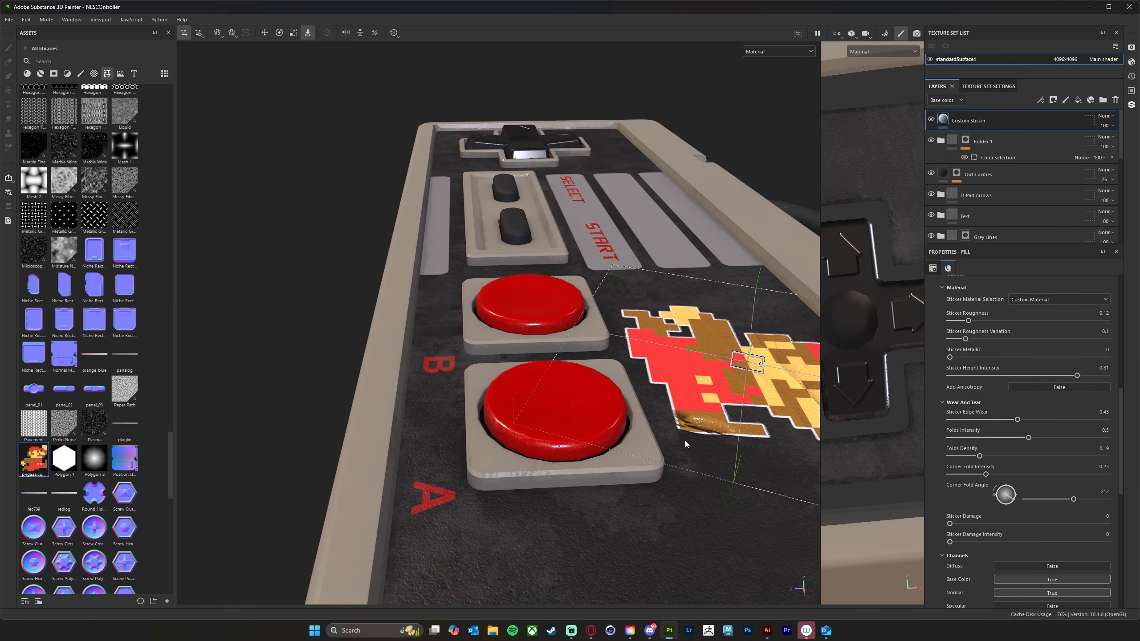
{"action": "left_click_drag", "start_coordinate": [713, 429], "coordinate": [692, 512], "text": "alt"}
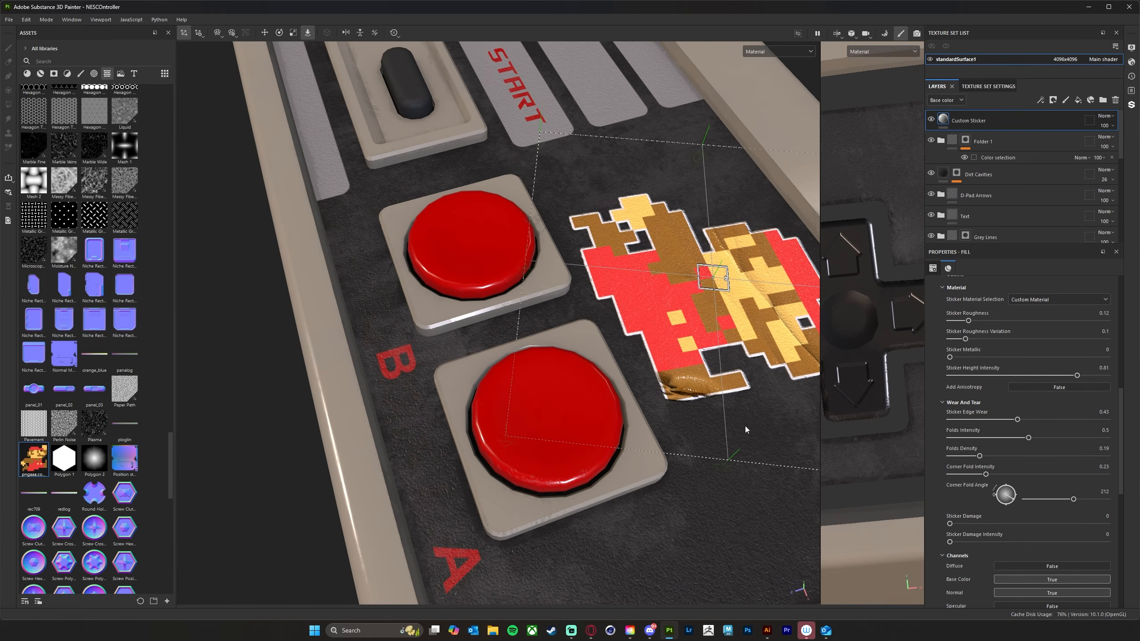
{"action": "left_click_drag", "start_coordinate": [683, 423], "coordinate": [763, 438], "text": "alt"}
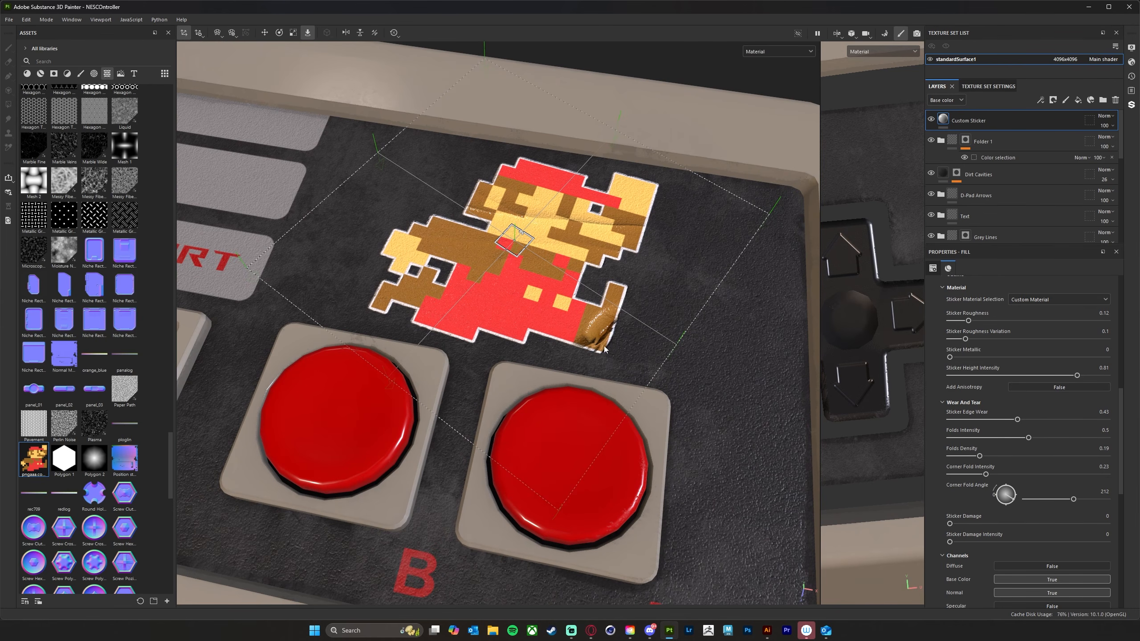
{"action": "left_click_drag", "start_coordinate": [608, 353], "coordinate": [538, 309], "text": "alt"}
{"action": "right_click_drag", "start_coordinate": [538, 308], "coordinate": [415, 338], "text": "alt"}
{"action": "left_click_drag", "start_coordinate": [415, 338], "coordinate": [471, 310], "text": "alt"}
{"action": "middle_click_drag", "start_coordinate": [498, 354], "coordinate": [643, 348], "text": "alt"}
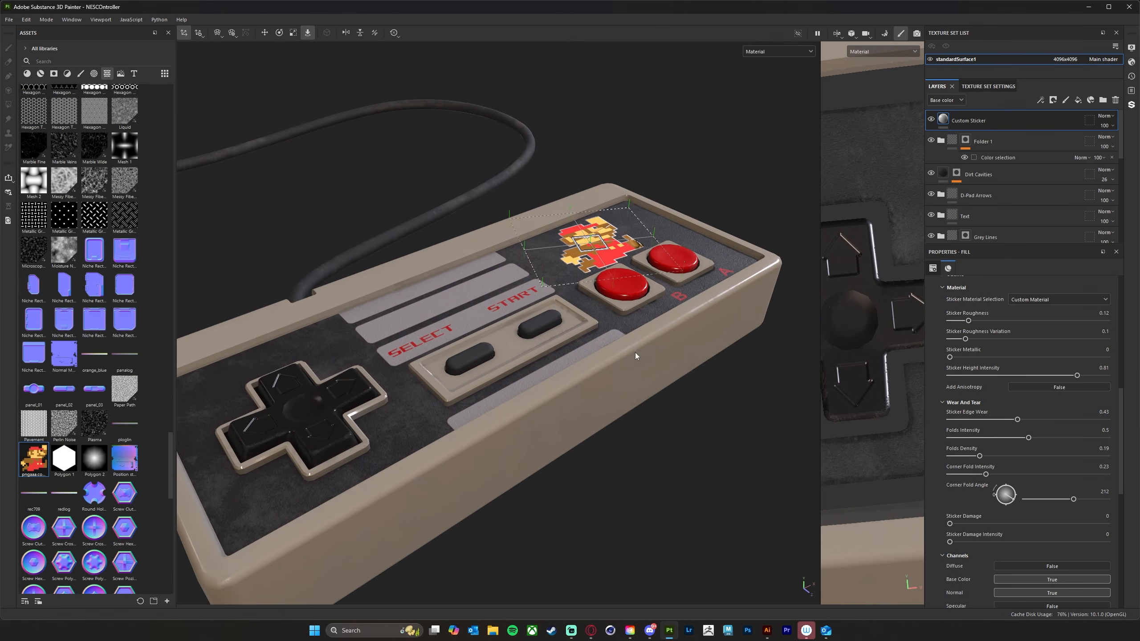
- Select Folder 1 and review the whole controller from the front without the sticker's projection frame
{"action": "key", "text": "w"}
{"action": "left_click_drag", "start_coordinate": [654, 438], "coordinate": [617, 427], "text": "alt"}
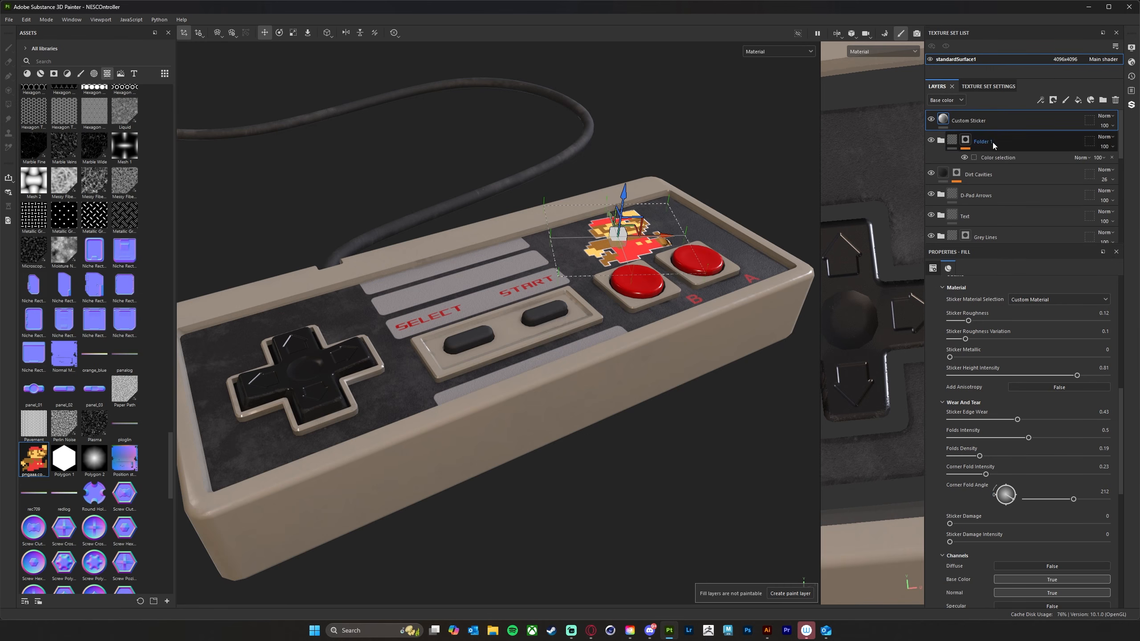
{"action": "left_click", "coordinate": [1037, 141]}
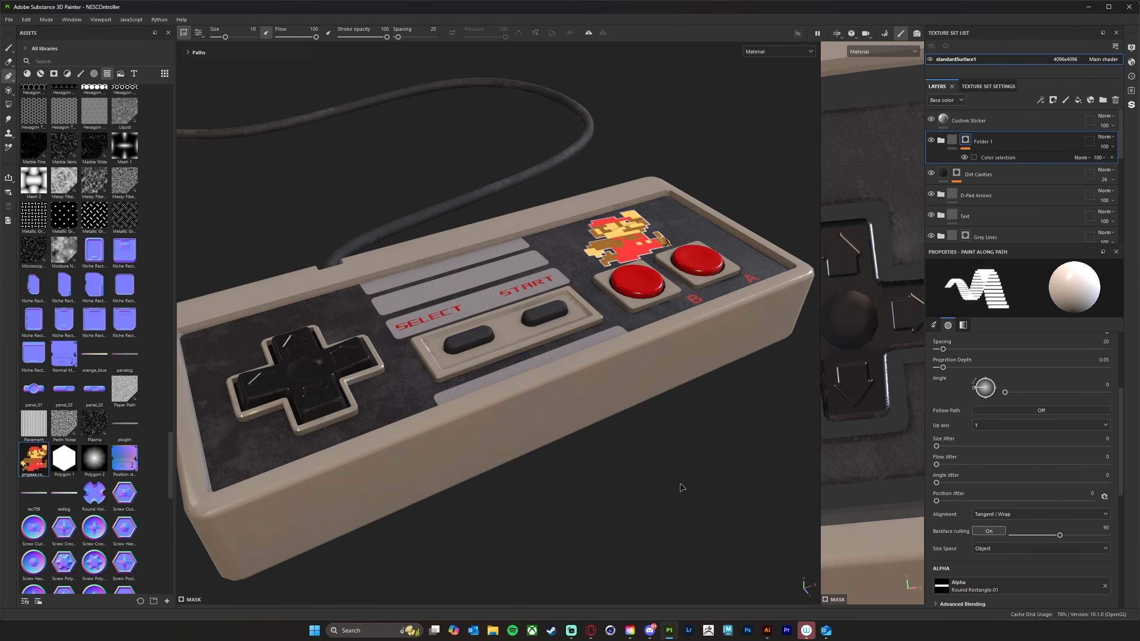
{"action": "left_click_drag", "start_coordinate": [613, 440], "coordinate": [572, 463], "text": "alt"}
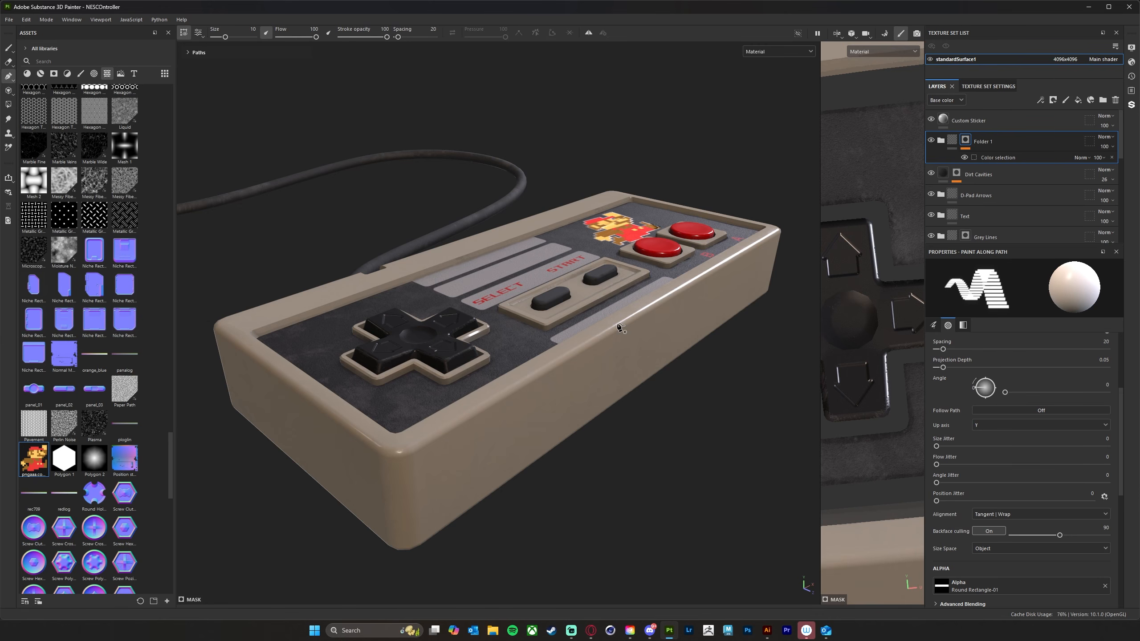
{"action": "left_click_drag", "start_coordinate": [665, 486], "coordinate": [637, 440], "text": "alt"}
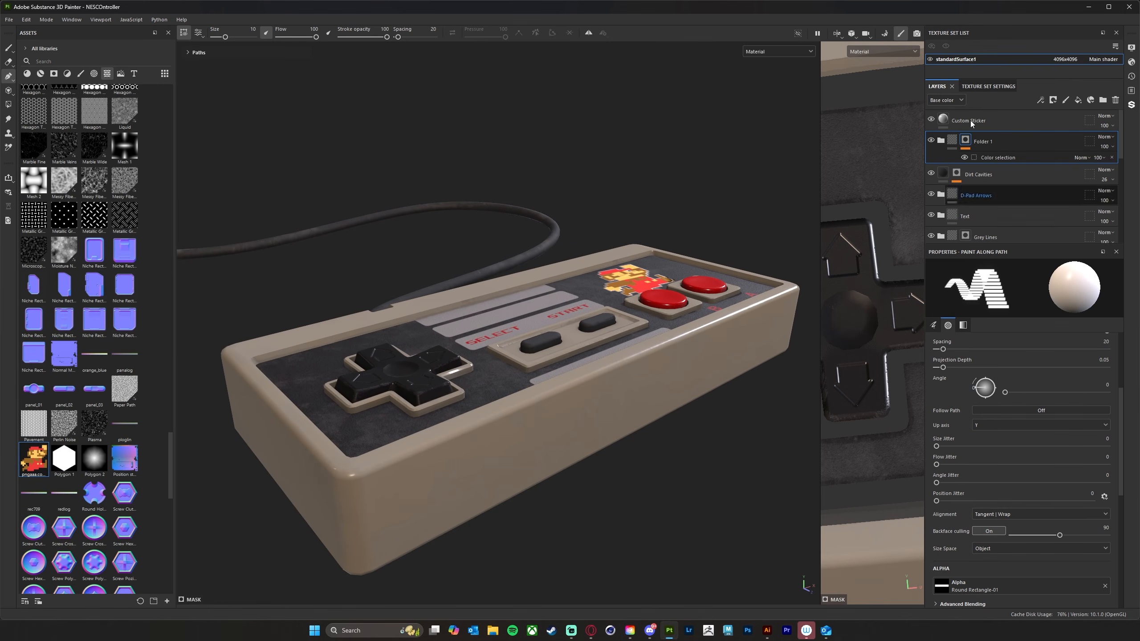
- Add a new paint layer above the Custom Sticker layer and activate the Paint brush
{"action": "left_click", "coordinate": [1003, 120]}
{"action": "left_click", "coordinate": [1066, 100]}
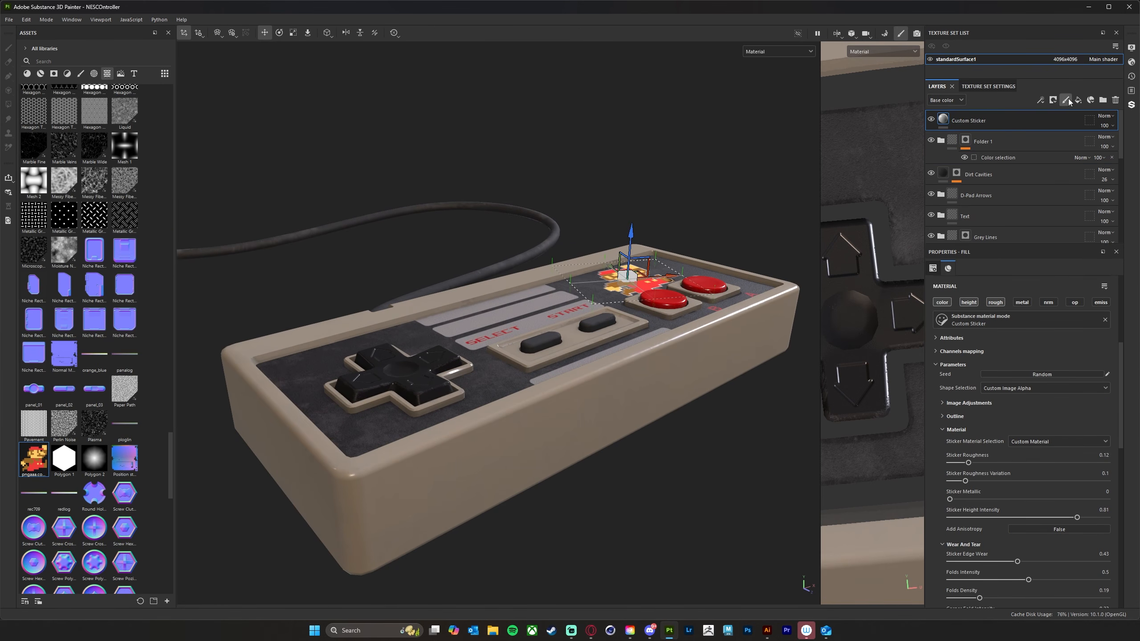
{"action": "key", "text": "1"}
{"action": "left_click_drag", "start_coordinate": [635, 487], "coordinate": [557, 486], "text": "alt"}
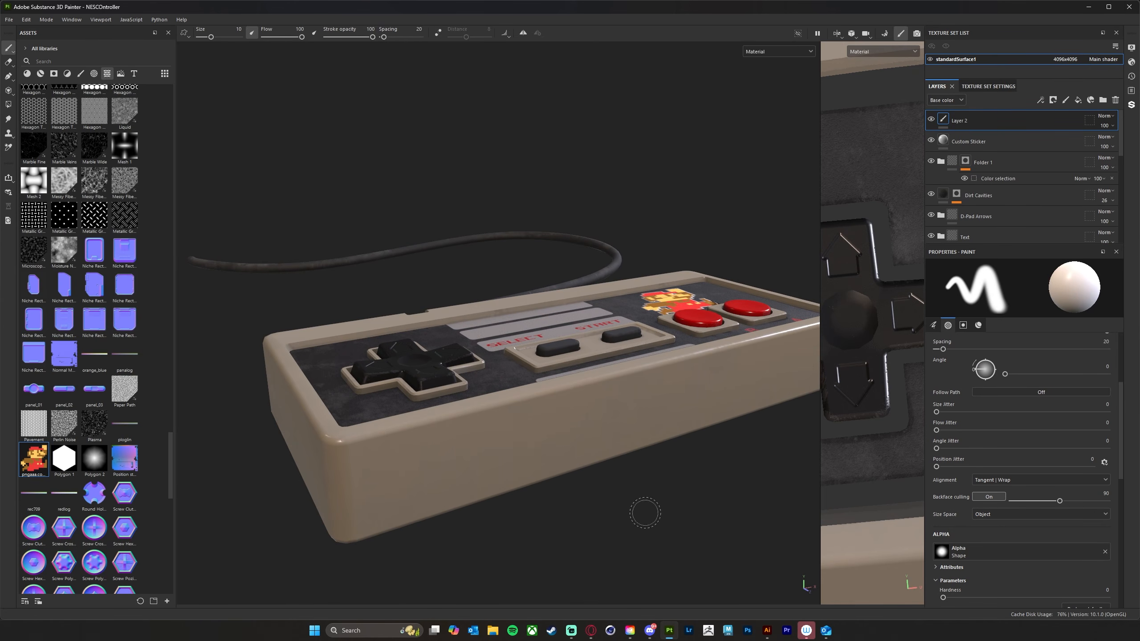
- Try a wavy soft brush stroke across the controller's front side and undo it
{"action": "left_click_drag", "start_coordinate": [644, 509], "coordinate": [638, 502], "text": "alt"}
{"action": "mouse_move", "coordinate": [555, 411]}
{"action": "left_mouse_down"}
{"action": "mouse_move", "coordinate": [543, 425]}
{"action": "mouse_move", "coordinate": [561, 468]}
{"action": "mouse_move", "coordinate": [749, 389]}
{"action": "left_mouse_up"}
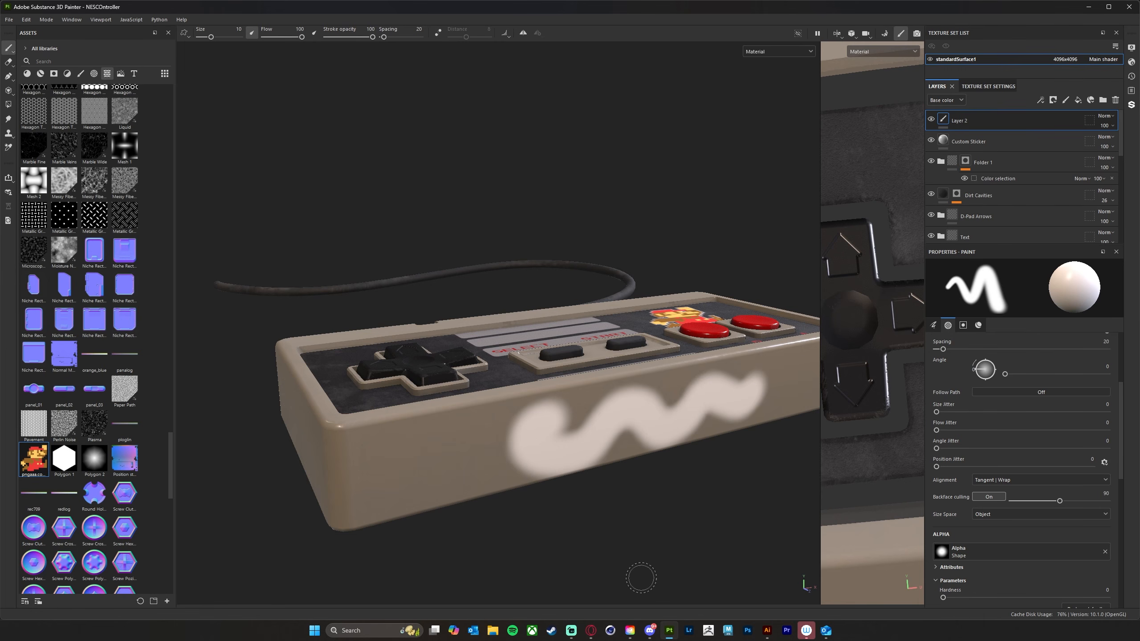
{"action": "key", "text": "ctrl+z"}
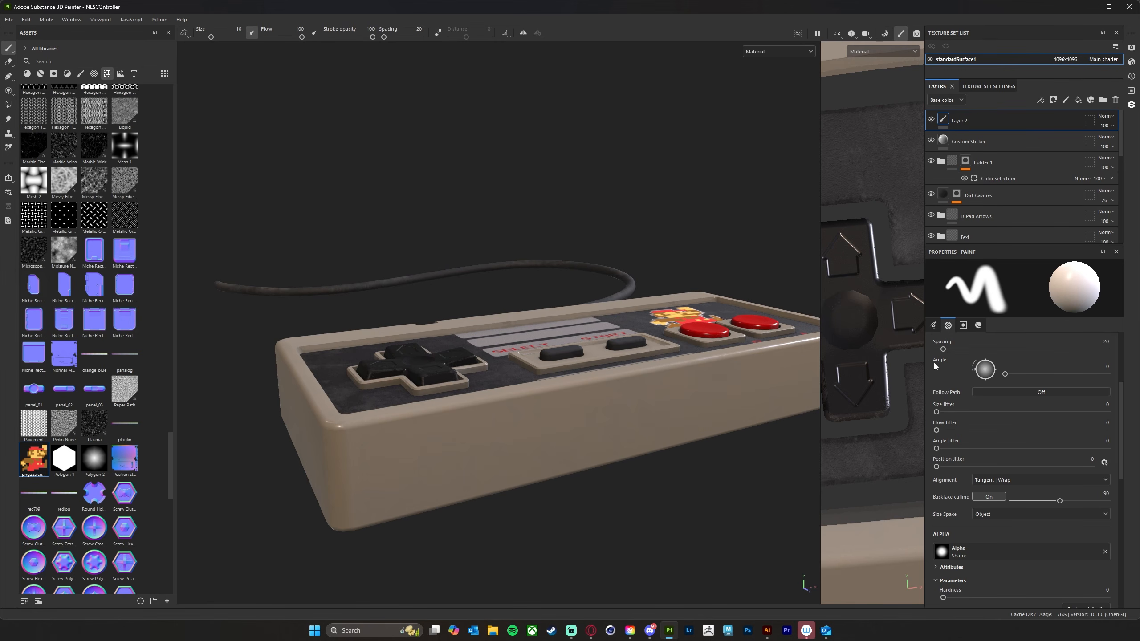
- Filter the assets to brushes, search for "marker" and pick the Kyle's brush for painting
{"action": "left_click", "coordinate": [80, 73]}
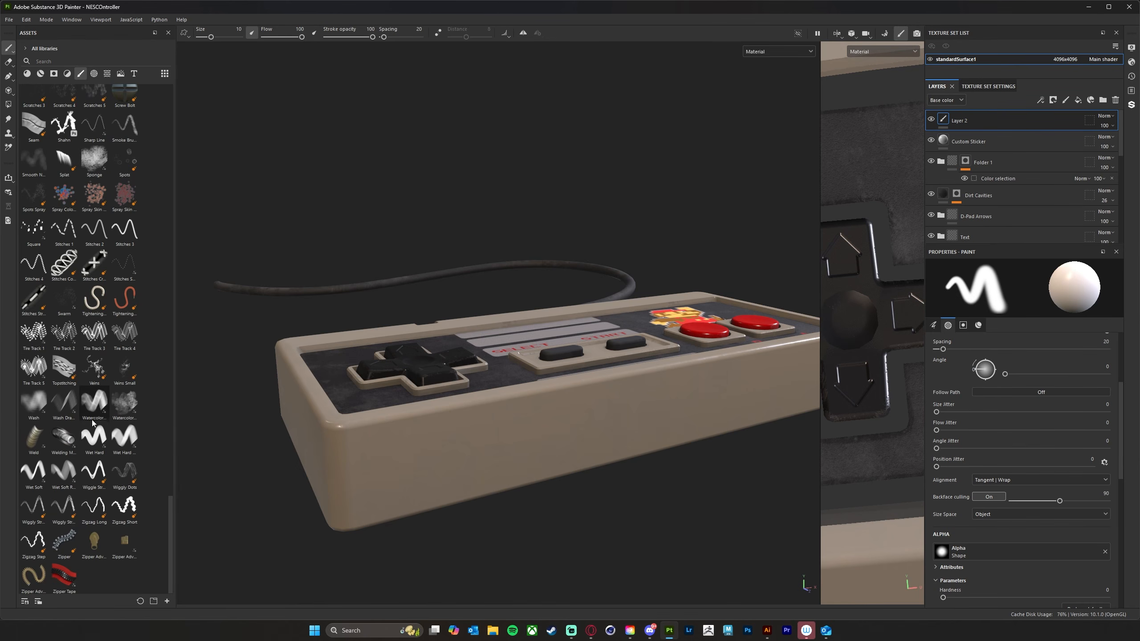
{"action": "scroll", "coordinate": [93, 422], "scroll_direction": "up", "scroll_amount": 5}
{"action": "scroll", "coordinate": [93, 423], "scroll_direction": "up", "scroll_amount": 10}
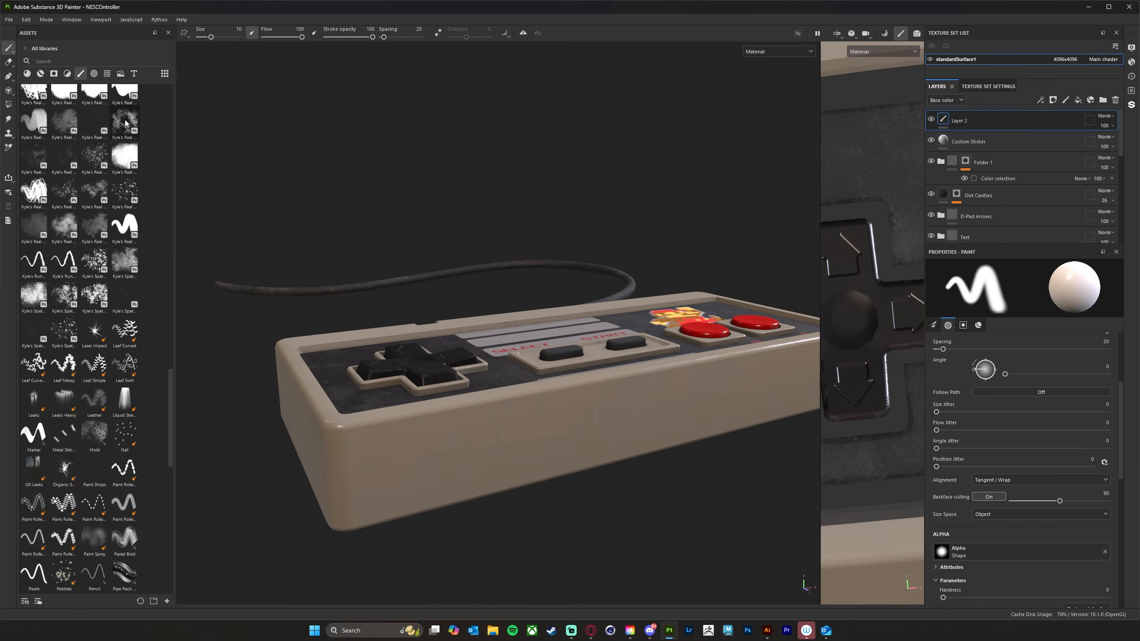
{"action": "left_click", "coordinate": [91, 61]}
{"action": "type", "text": "marker"}
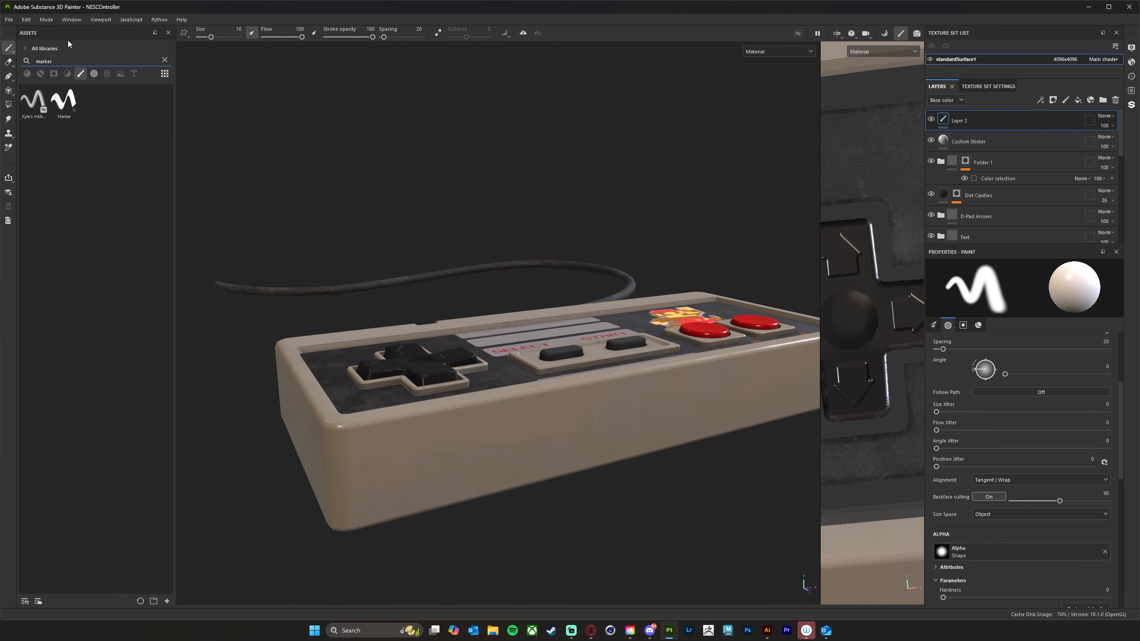
{"action": "left_click", "coordinate": [33, 99]}
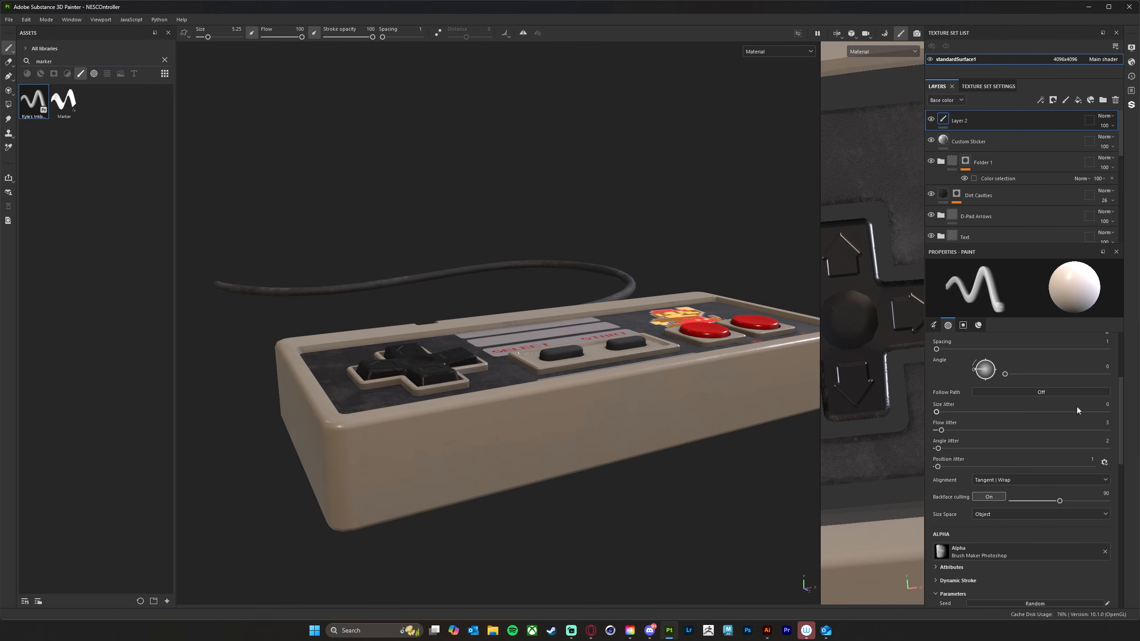
- Undo a test brush stroke on the controller's front side and set the paint's base color to very dark blue, 0E0721
{"action": "mouse_move", "coordinate": [493, 464]}
{"action": "left_mouse_down"}
{"action": "mouse_move", "coordinate": [534, 426]}
{"action": "mouse_move", "coordinate": [635, 409]}
{"action": "left_mouse_up"}
{"action": "key", "text": "ctrl+z"}
{"action": "scroll", "coordinate": [1040, 451], "scroll_direction": "down", "scroll_amount": 5}
{"action": "scroll", "coordinate": [1038, 463], "scroll_direction": "down", "scroll_amount": 5}
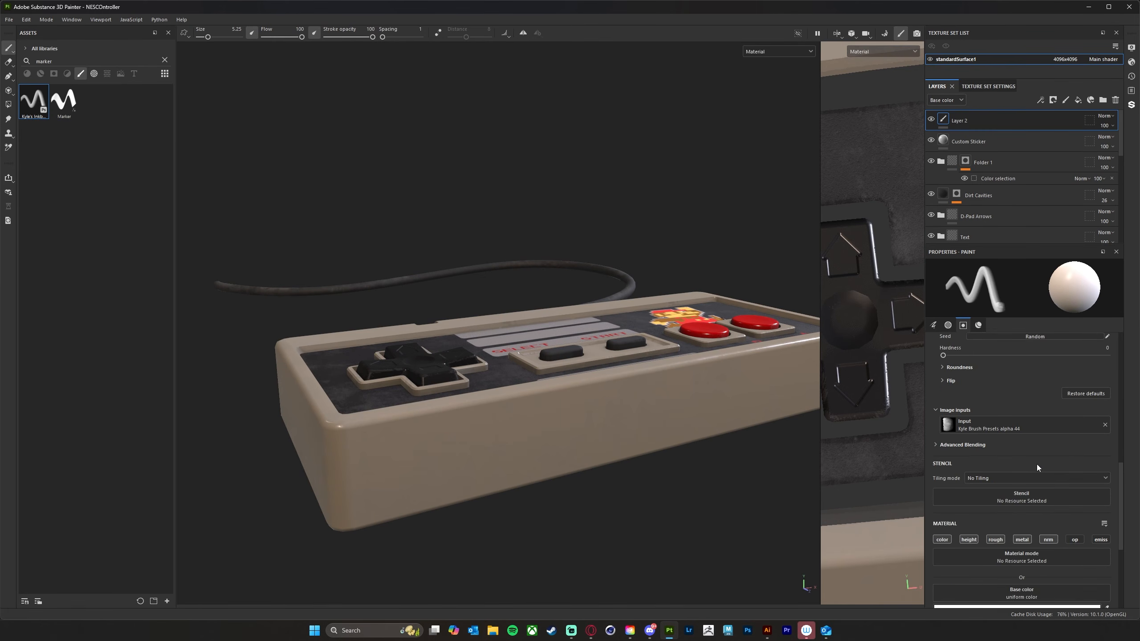
{"action": "left_click", "coordinate": [1021, 475]}
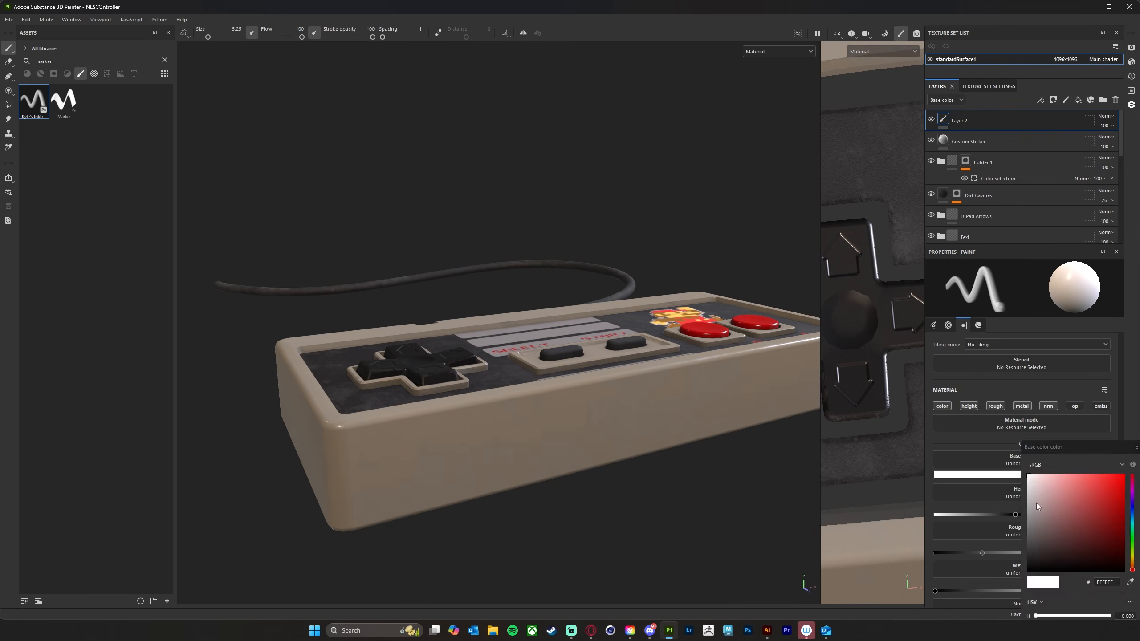
{"action": "left_click_drag", "start_coordinate": [1132, 569], "coordinate": [1134, 502]}
{"action": "left_click", "coordinate": [1110, 549]}
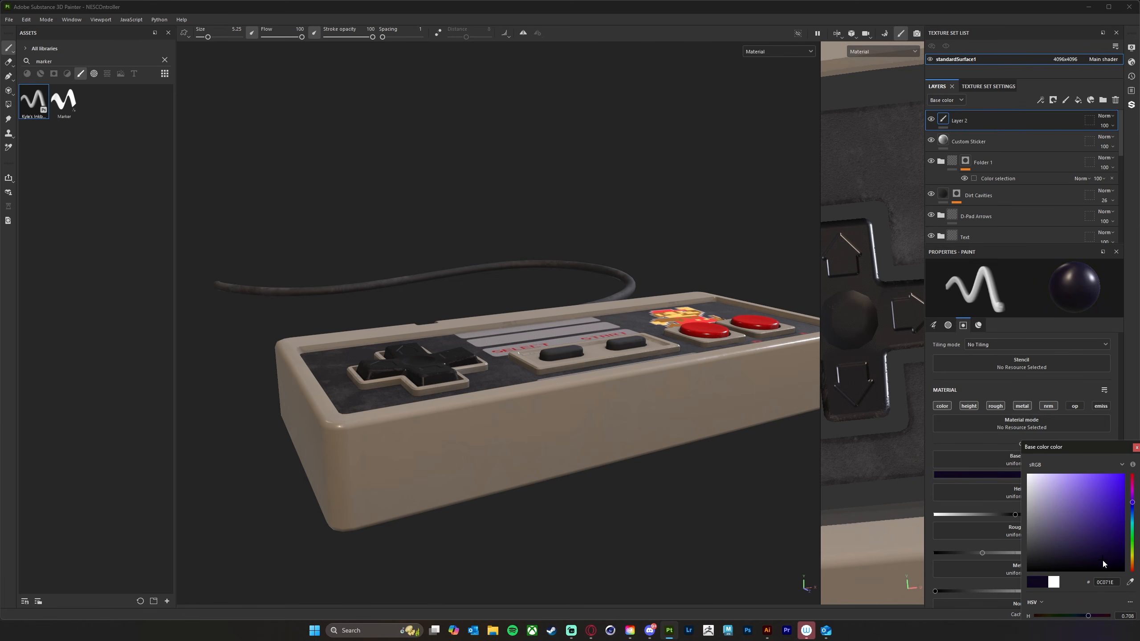
- Reduce the brush size to 1.67 and handwrite the owner's first name in large marker letters across the controller's front side
{"action": "left_click_drag", "start_coordinate": [628, 547], "coordinate": [649, 534], "text": "alt"}
{"action": "mouse_move", "coordinate": [649, 534]}
{"action": "middle_mouse_down", "text": "alt"}
{"action": "mouse_move", "coordinate": [561, 498]}
{"action": "mouse_move", "coordinate": [560, 509]}
{"action": "middle_mouse_up", "text": "alt"}
{"action": "right_click_drag", "start_coordinate": [408, 416], "coordinate": [382, 416], "text": "ctrl"}
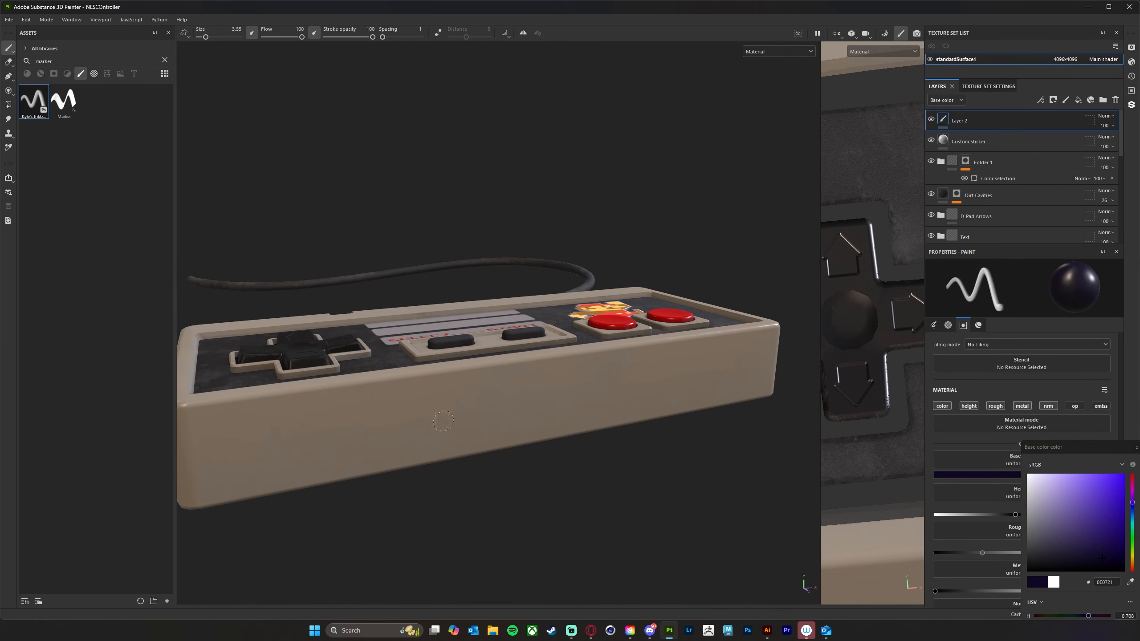
{"action": "right_click_drag", "start_coordinate": [443, 422], "coordinate": [442, 423], "text": "ctrl"}
{"action": "key", "text": "bracketright"}
{"action": "key", "text": "bracketleft"}
{"action": "key", "text": "bracketright"}
{"action": "key", "text": "bracketleft"}
{"action": "key", "text": "bracketright"}
{"action": "key", "text": "bracketright"}
{"action": "key", "text": "bracketleft"}
{"action": "mouse_move", "coordinate": [415, 407]}
{"action": "left_mouse_down"}
{"action": "mouse_move", "coordinate": [379, 418]}
{"action": "mouse_move", "coordinate": [379, 444]}
{"action": "mouse_move", "coordinate": [417, 444]}
{"action": "mouse_move", "coordinate": [435, 402]}
{"action": "mouse_move", "coordinate": [447, 440]}
{"action": "mouse_move", "coordinate": [483, 411]}
{"action": "mouse_move", "coordinate": [475, 399]}
{"action": "mouse_move", "coordinate": [468, 427]}
{"action": "mouse_move", "coordinate": [516, 418]}
{"action": "mouse_move", "coordinate": [526, 382]}
{"action": "mouse_move", "coordinate": [555, 412]}
{"action": "left_mouse_up"}
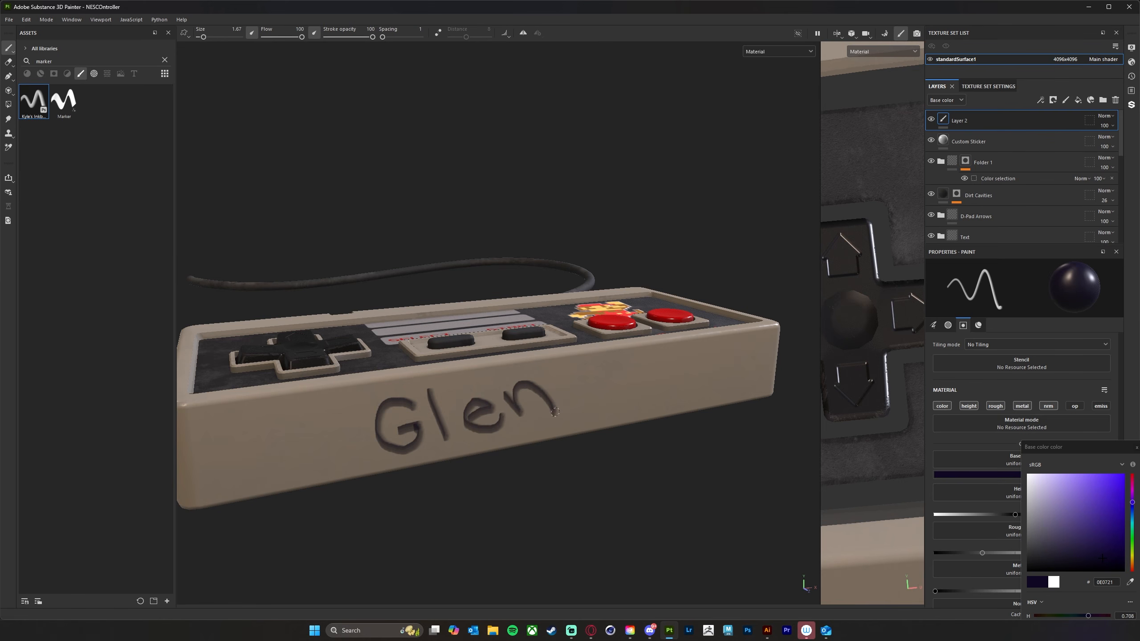
{"action": "mouse_move", "coordinate": [535, 484]}
{"action": "left_mouse_down", "text": "alt"}
{"action": "mouse_move", "coordinate": [586, 522]}
{"action": "mouse_move", "coordinate": [555, 525]}
{"action": "mouse_move", "coordinate": [359, 469]}
{"action": "mouse_move", "coordinate": [534, 482]}
{"action": "mouse_move", "coordinate": [532, 469]}
{"action": "mouse_move", "coordinate": [687, 466]}
{"action": "mouse_move", "coordinate": [617, 505]}
{"action": "mouse_move", "coordinate": [626, 464]}
{"action": "mouse_move", "coordinate": [540, 464]}
{"action": "mouse_move", "coordinate": [539, 499]}
{"action": "mouse_move", "coordinate": [517, 484]}
{"action": "mouse_move", "coordinate": [588, 466]}
{"action": "mouse_move", "coordinate": [471, 496]}
{"action": "mouse_move", "coordinate": [408, 424]}
{"action": "mouse_move", "coordinate": [543, 453]}
{"action": "mouse_move", "coordinate": [644, 448]}
{"action": "mouse_move", "coordinate": [646, 466]}
{"action": "mouse_move", "coordinate": [615, 469]}
{"action": "left_mouse_up", "text": "alt"}
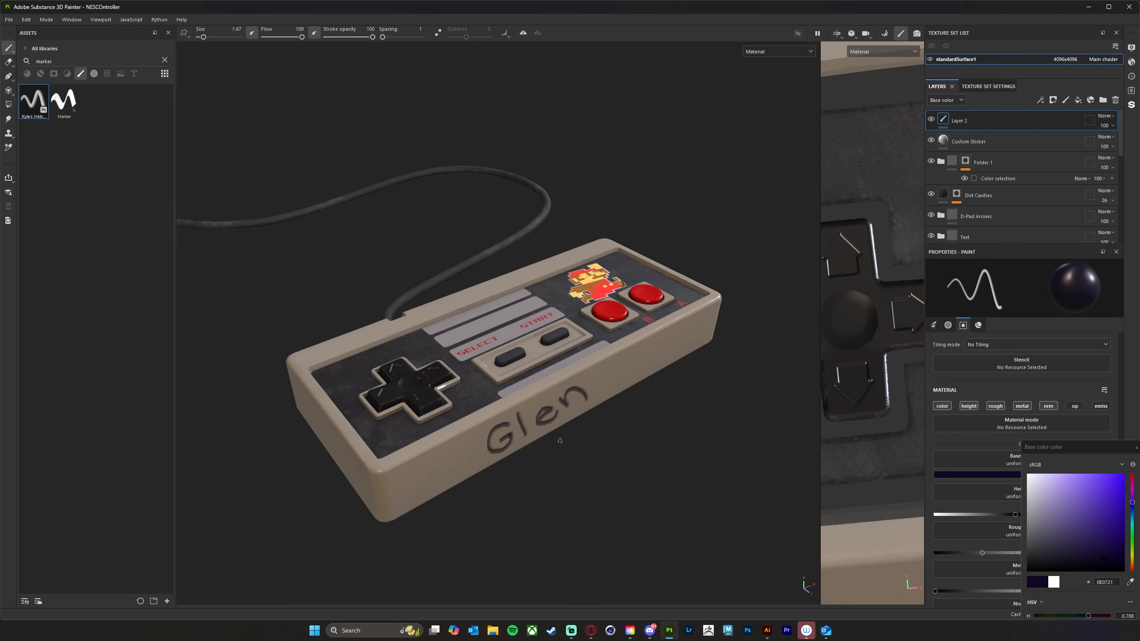
{"action": "mouse_move", "coordinate": [521, 500]}
{"action": "left_mouse_down", "text": "alt"}
{"action": "mouse_move", "coordinate": [529, 471]}
{"action": "mouse_move", "coordinate": [553, 498]}
{"action": "left_mouse_up", "text": "alt"}
{"action": "left_click_drag", "start_coordinate": [716, 167], "coordinate": [712, 183], "text": "alt"}
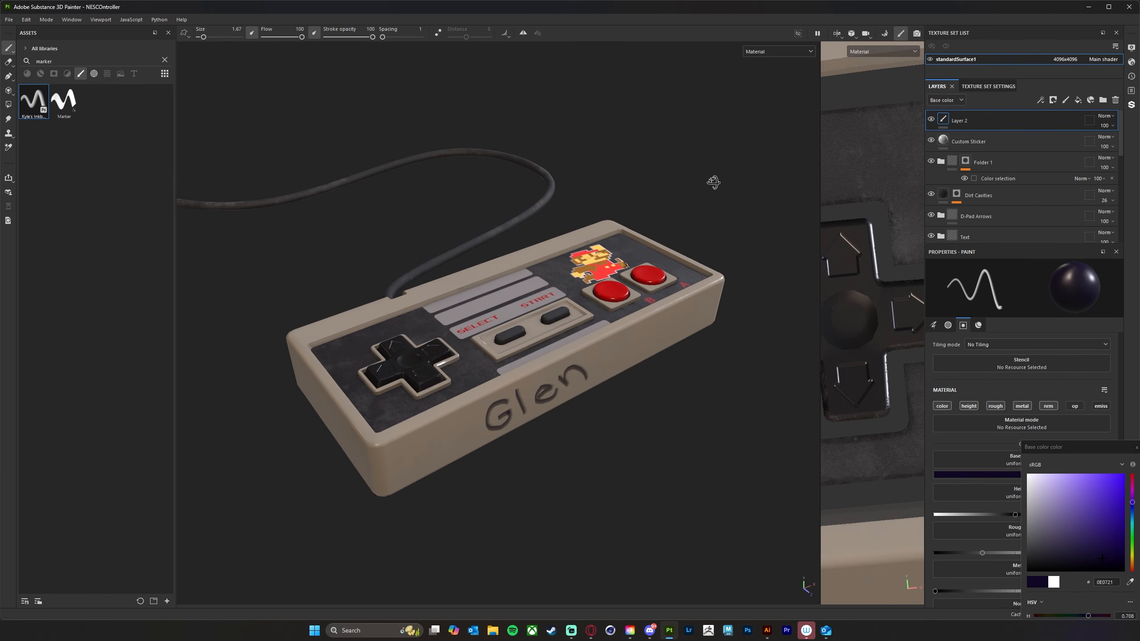
- Open the texture export settings and compare the output maps of the Arnold (AiStandard) and PBR Metallic Roughness templates
{"action": "left_click", "coordinate": [9, 19]}
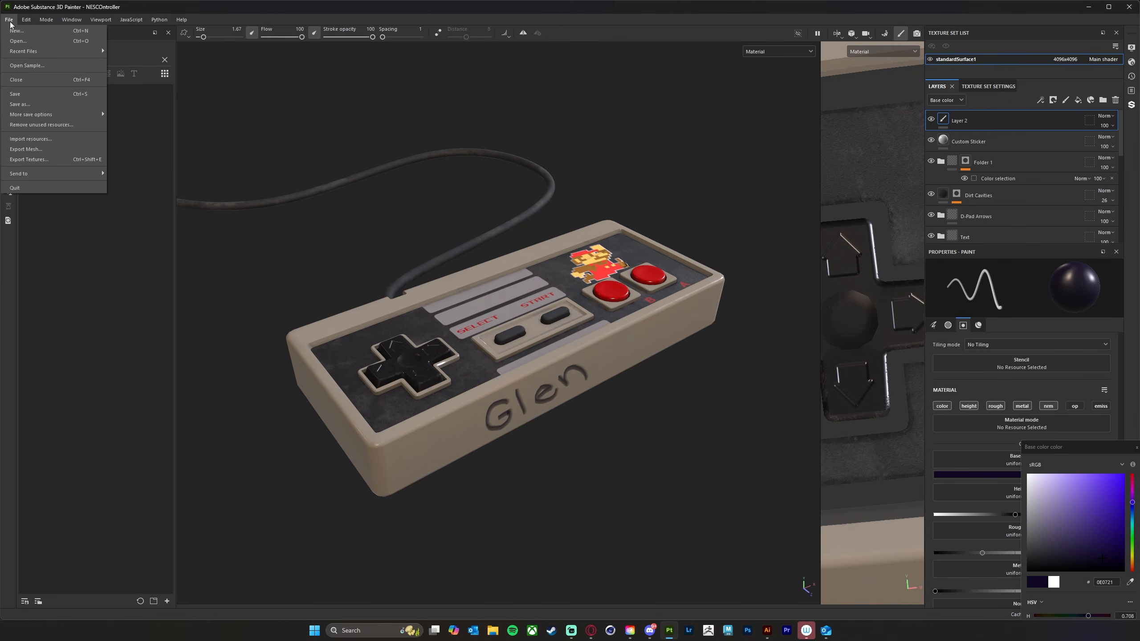
{"action": "left_click", "coordinate": [35, 160]}
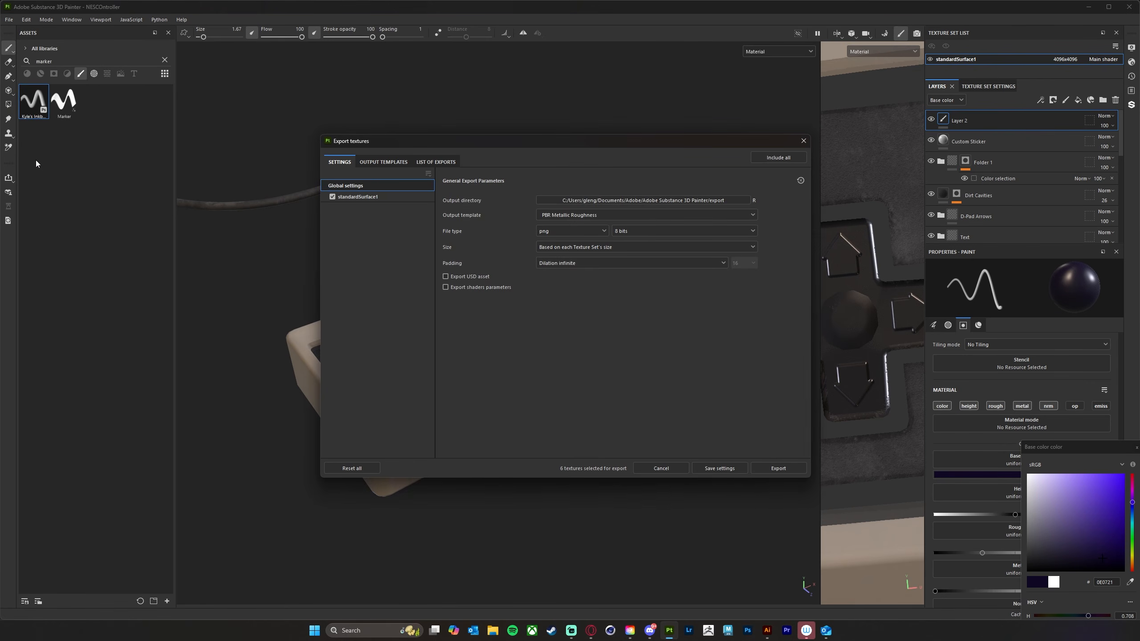
{"action": "mouse_move", "coordinate": [500, 142]}
{"action": "left_mouse_down"}
{"action": "mouse_move", "coordinate": [459, 132]}
{"action": "mouse_move", "coordinate": [488, 122]}
{"action": "left_mouse_up"}
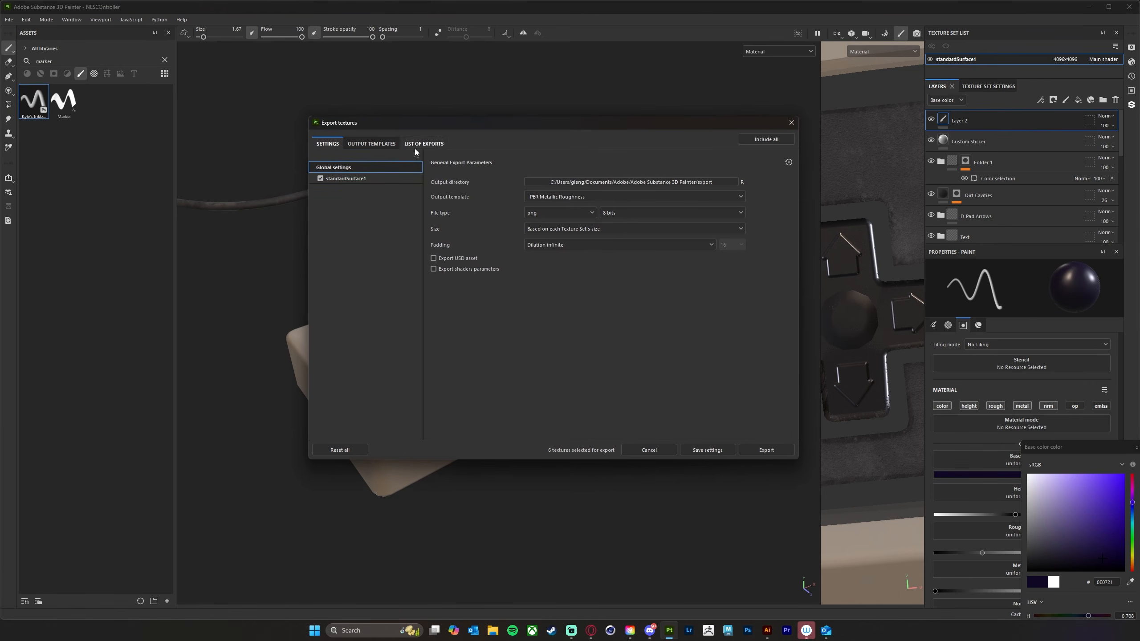
{"action": "left_click", "coordinate": [374, 145]}
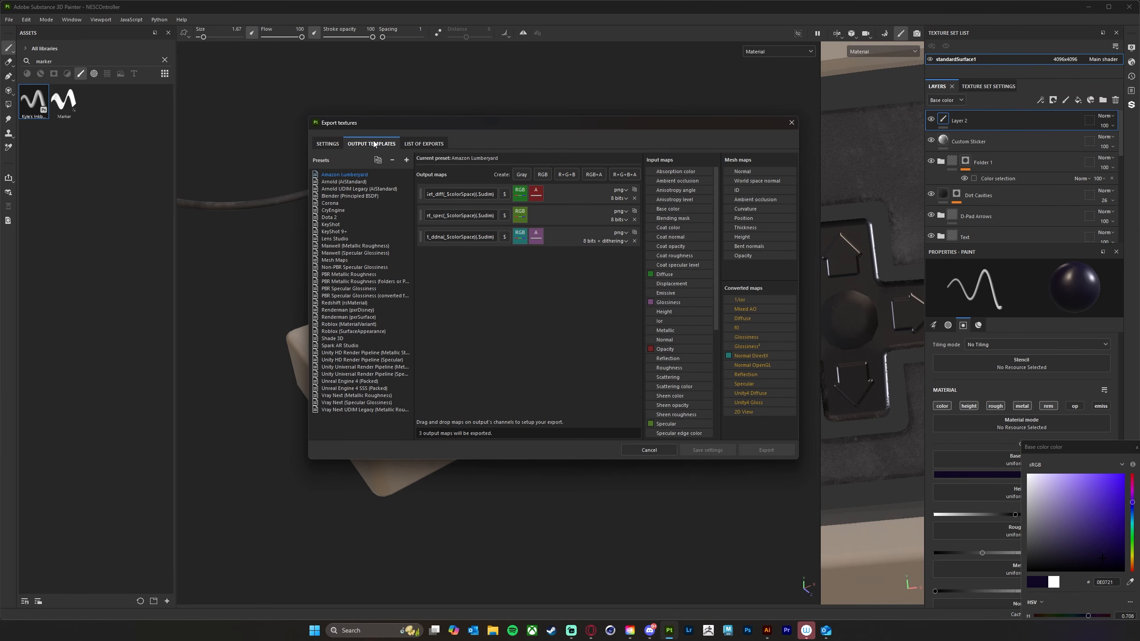
{"action": "left_click", "coordinate": [352, 182]}
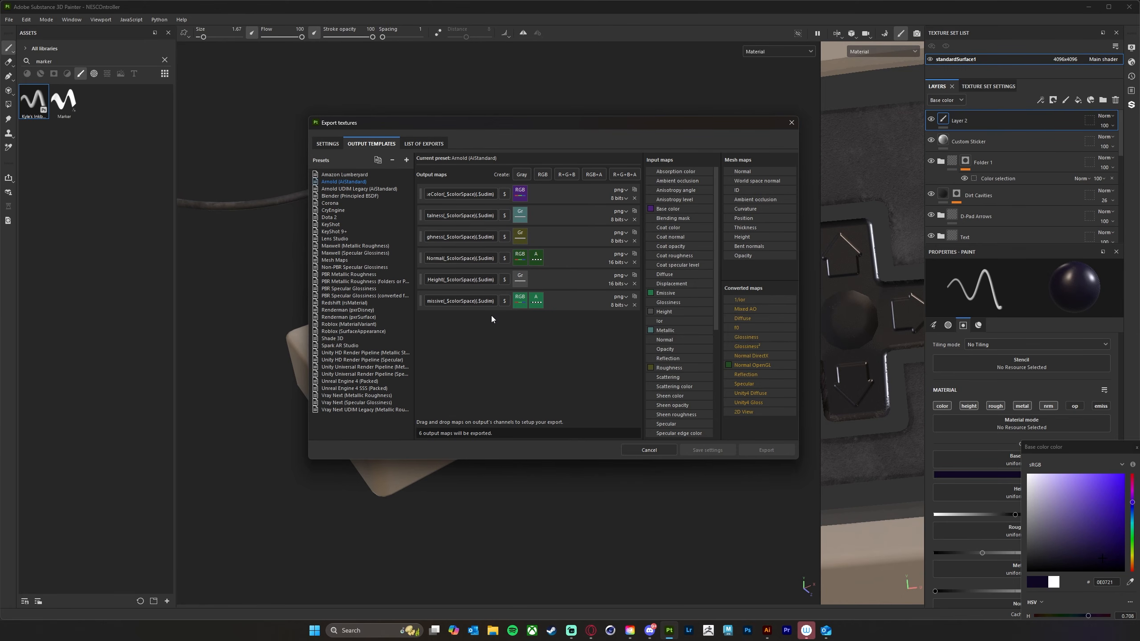
{"action": "mouse_move", "coordinate": [569, 125]}
{"action": "left_mouse_down"}
{"action": "mouse_move", "coordinate": [554, 120]}
{"action": "mouse_move", "coordinate": [563, 121]}
{"action": "left_mouse_up"}
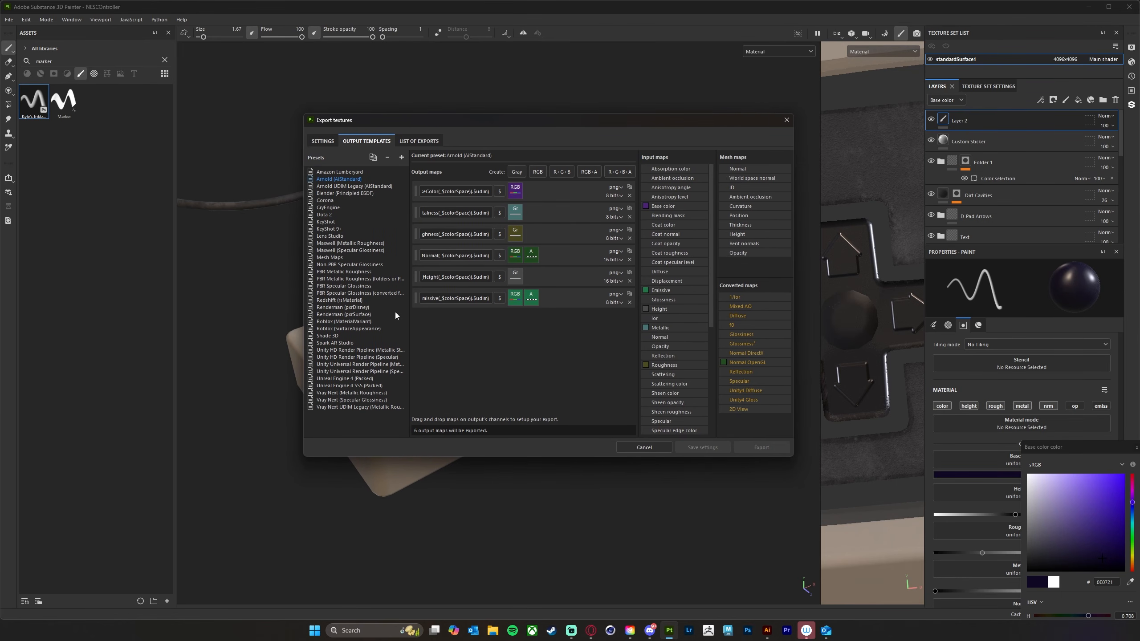
{"action": "left_click", "coordinate": [338, 272]}
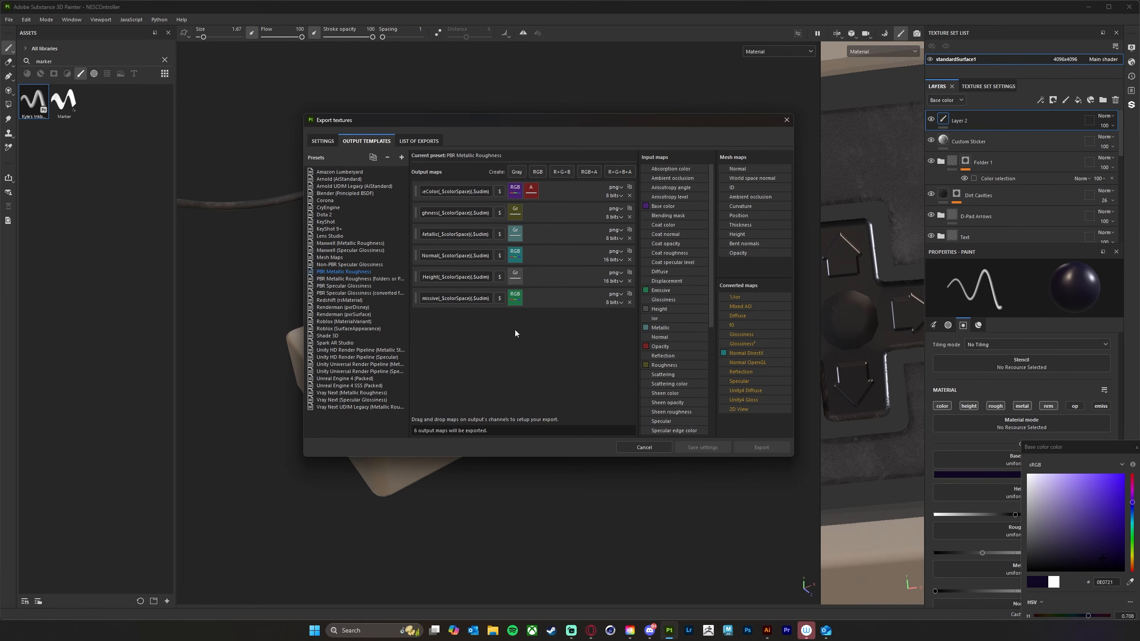
{"action": "left_click", "coordinate": [340, 179]}
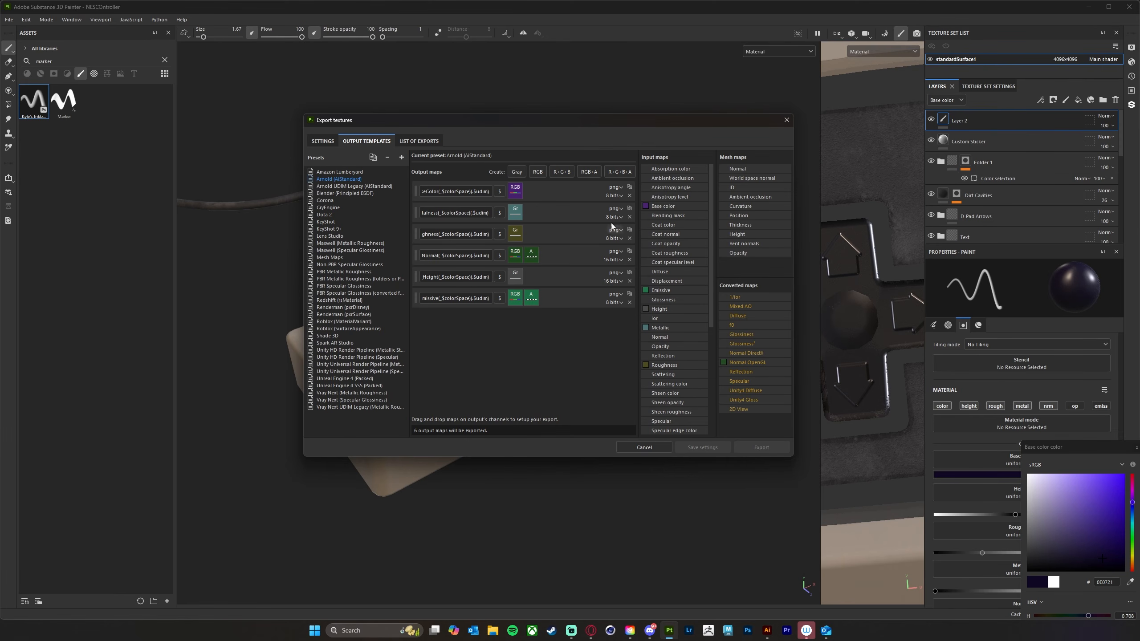
{"action": "left_click_drag", "start_coordinate": [653, 126], "coordinate": [616, 134]}
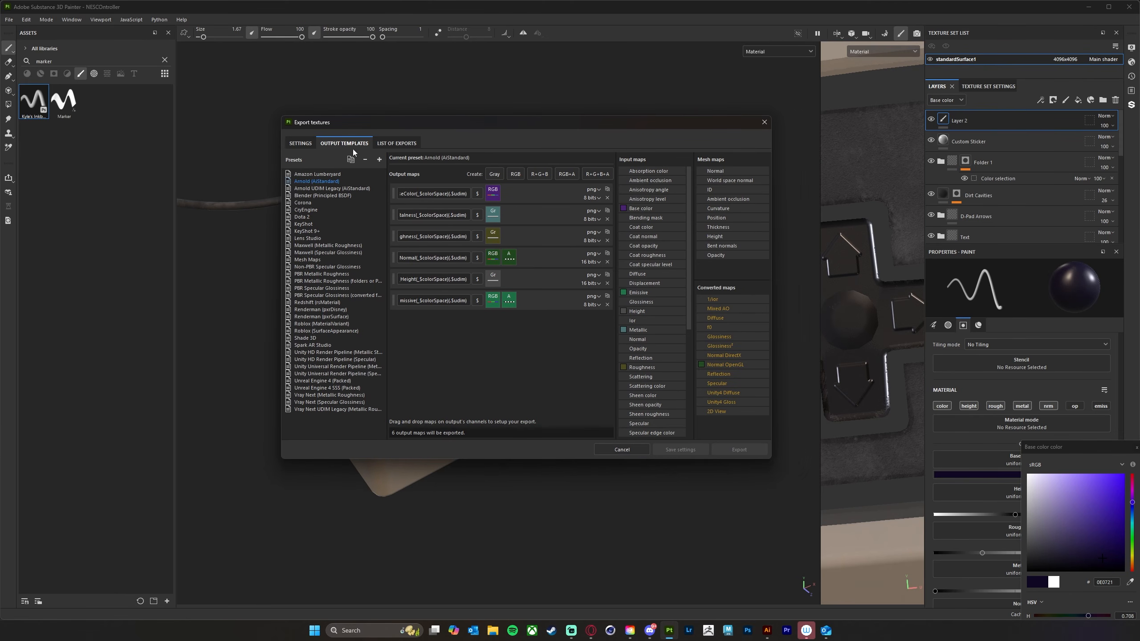
- Set the export's output directory to the Controller Project folder on the Desktop
{"action": "left_click", "coordinate": [301, 143]}
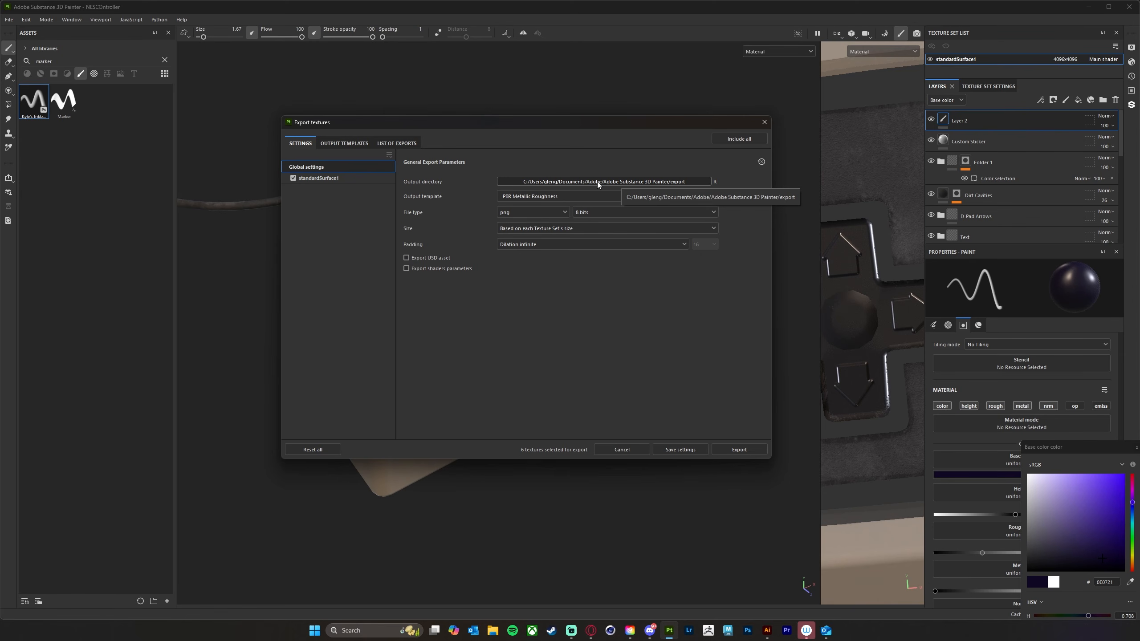
{"action": "left_click", "coordinate": [715, 181]}
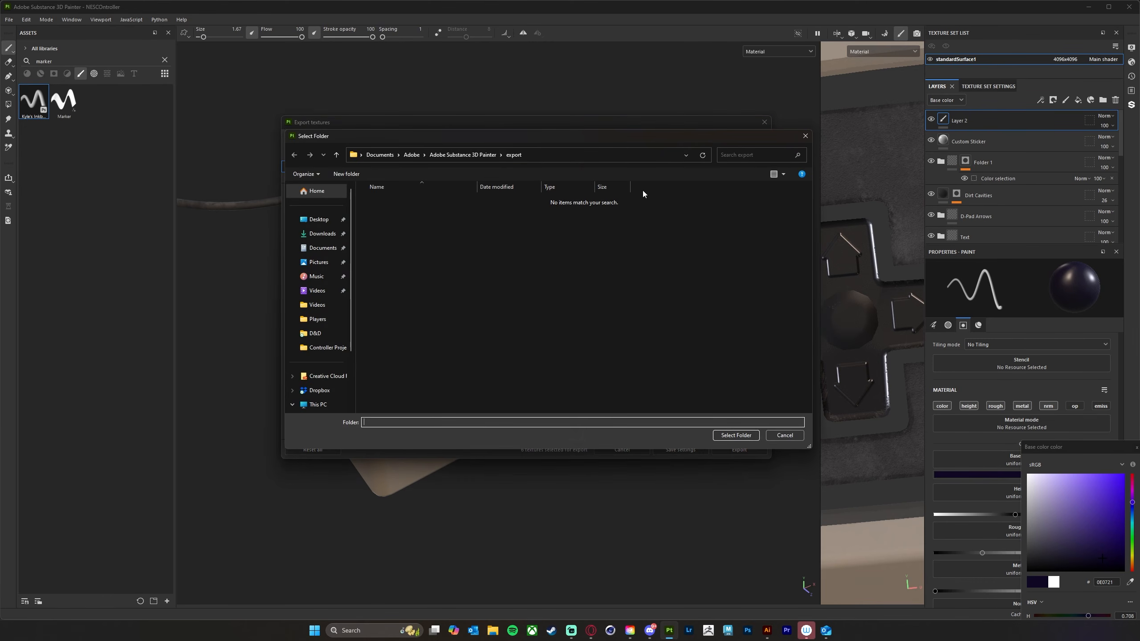
{"action": "left_click", "coordinate": [319, 219]}
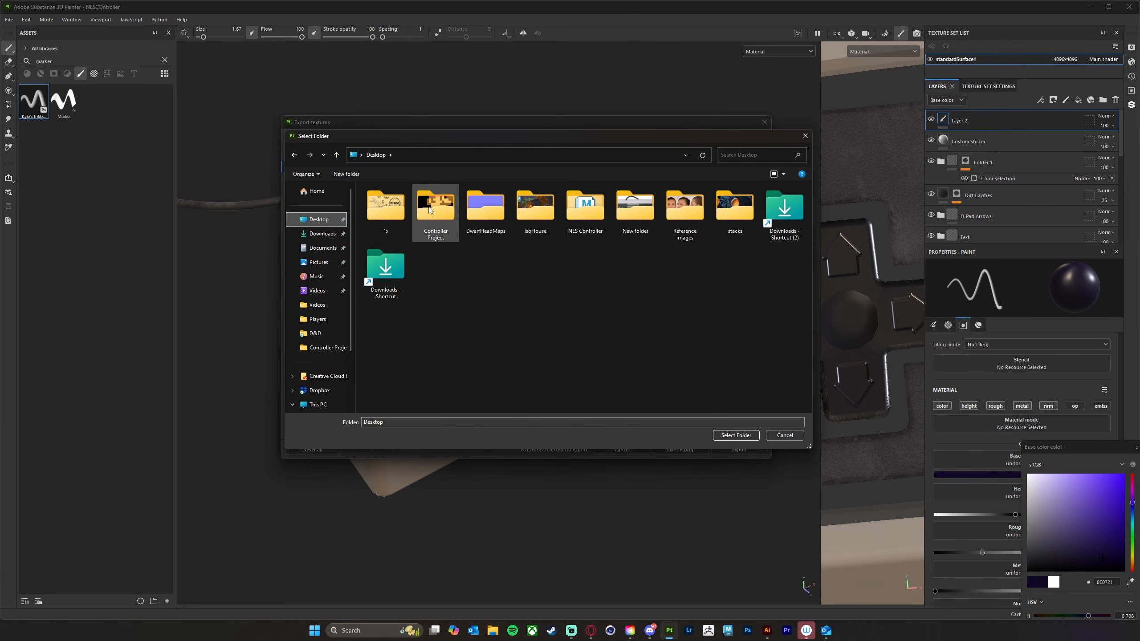
{"action": "left_click", "coordinate": [430, 207]}
{"action": "double_click", "coordinate": [430, 209]}
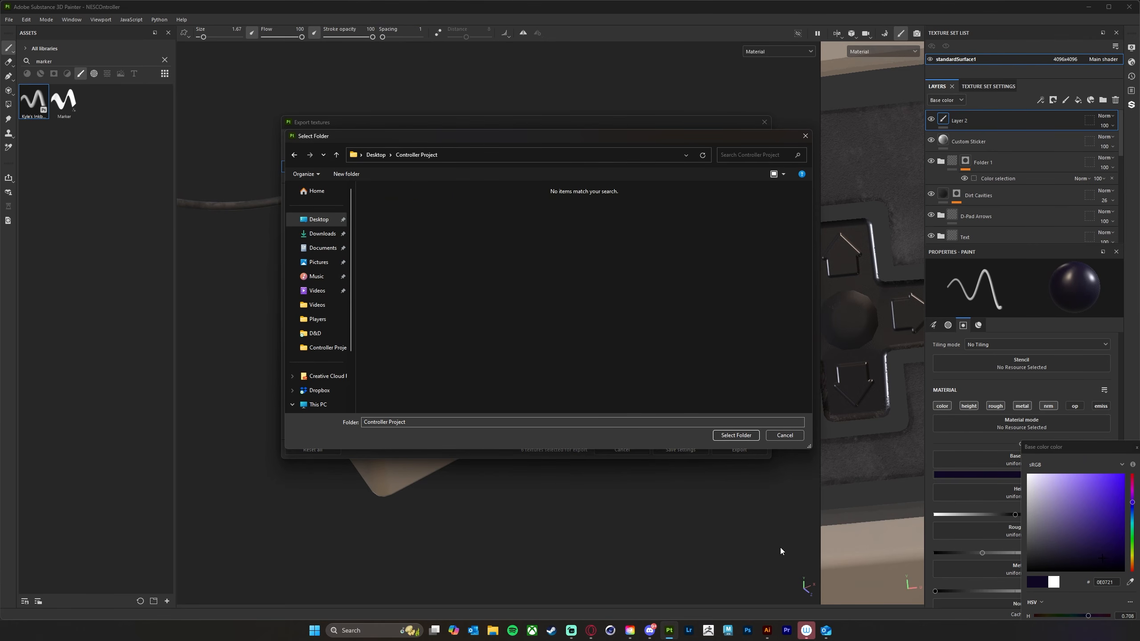
{"action": "left_click", "coordinate": [736, 436]}
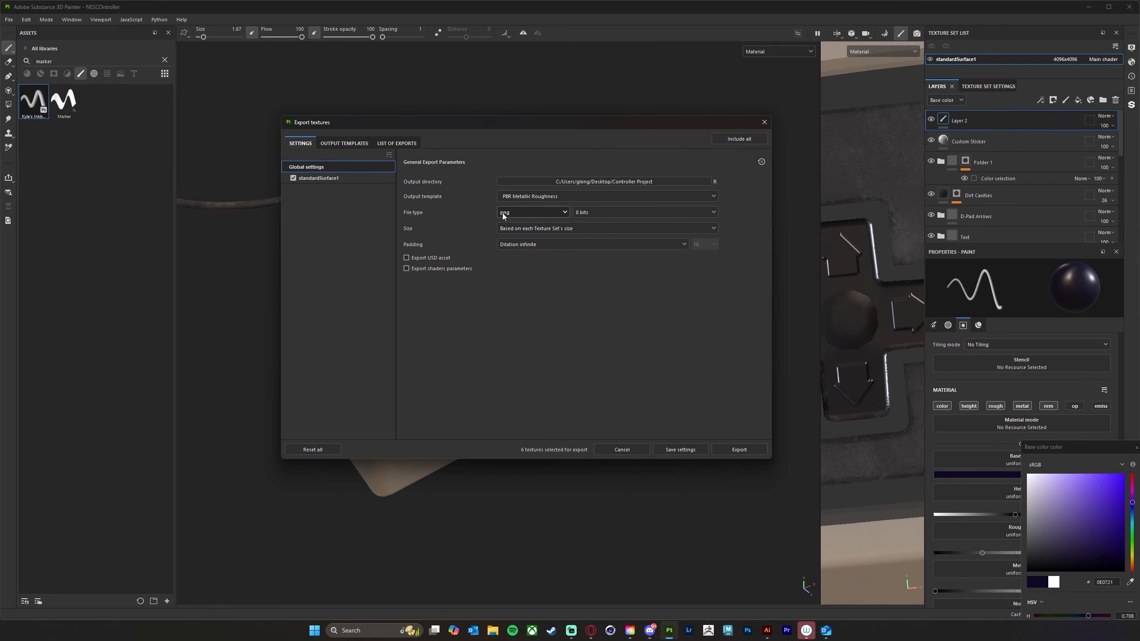
- Set the export file type to jpeg and export the controller's textures with the PBR Metallic Roughness template
{"action": "left_click", "coordinate": [551, 212]}
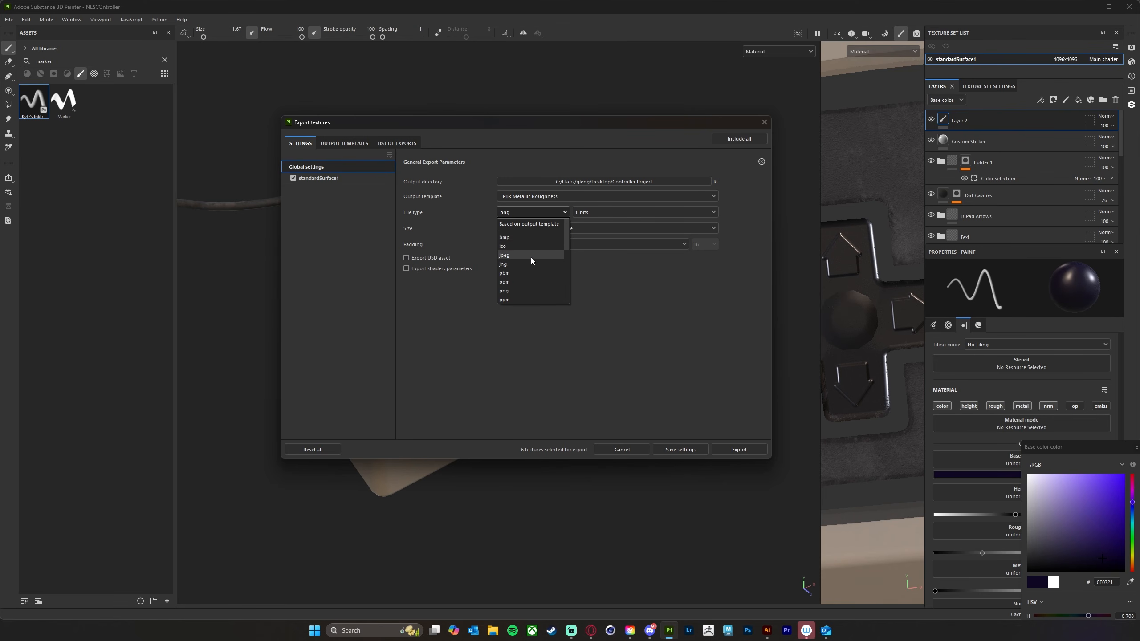
{"action": "scroll", "coordinate": [529, 259], "scroll_direction": "down", "scroll_amount": 5}
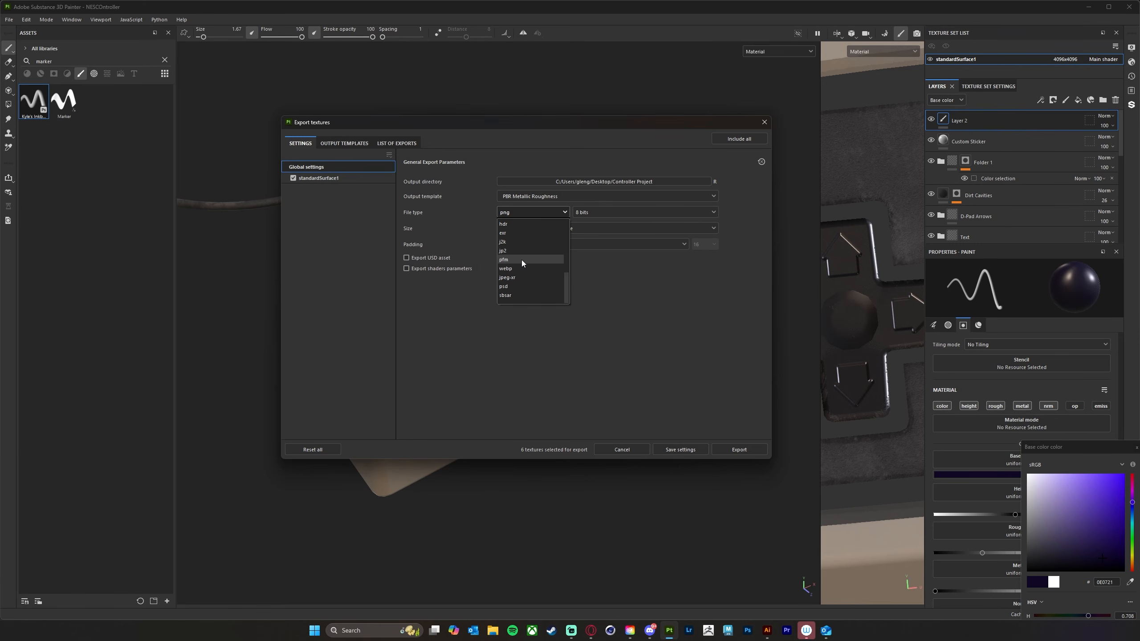
{"action": "scroll", "coordinate": [522, 260], "scroll_direction": "up", "scroll_amount": 2}
{"action": "scroll", "coordinate": [522, 260], "scroll_direction": "up", "scroll_amount": 3}
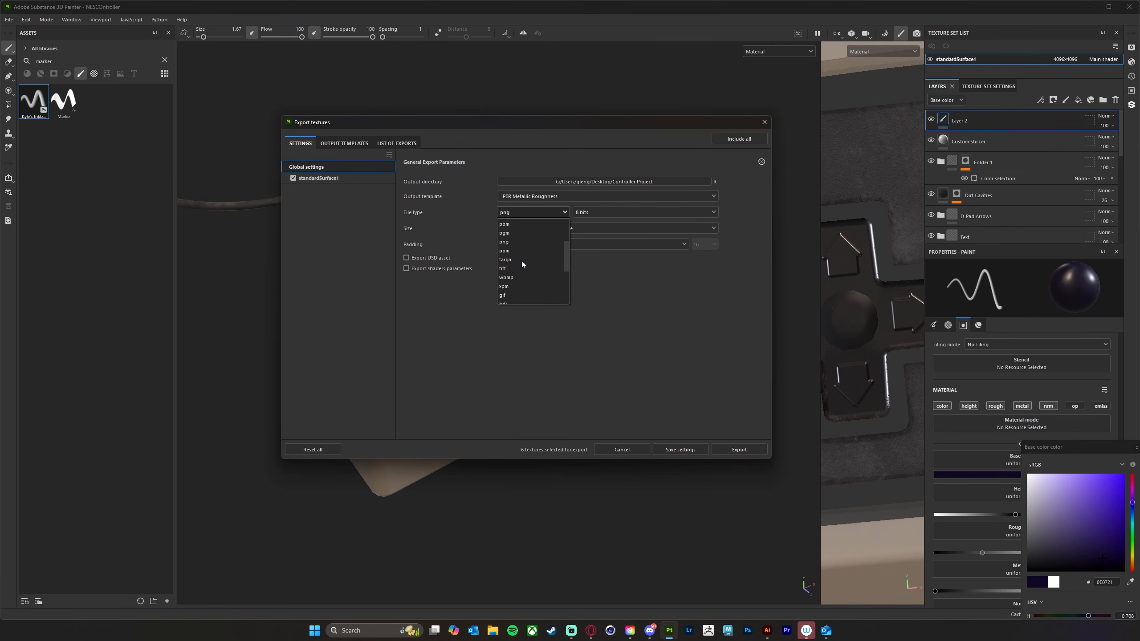
{"action": "left_click", "coordinate": [520, 256]}
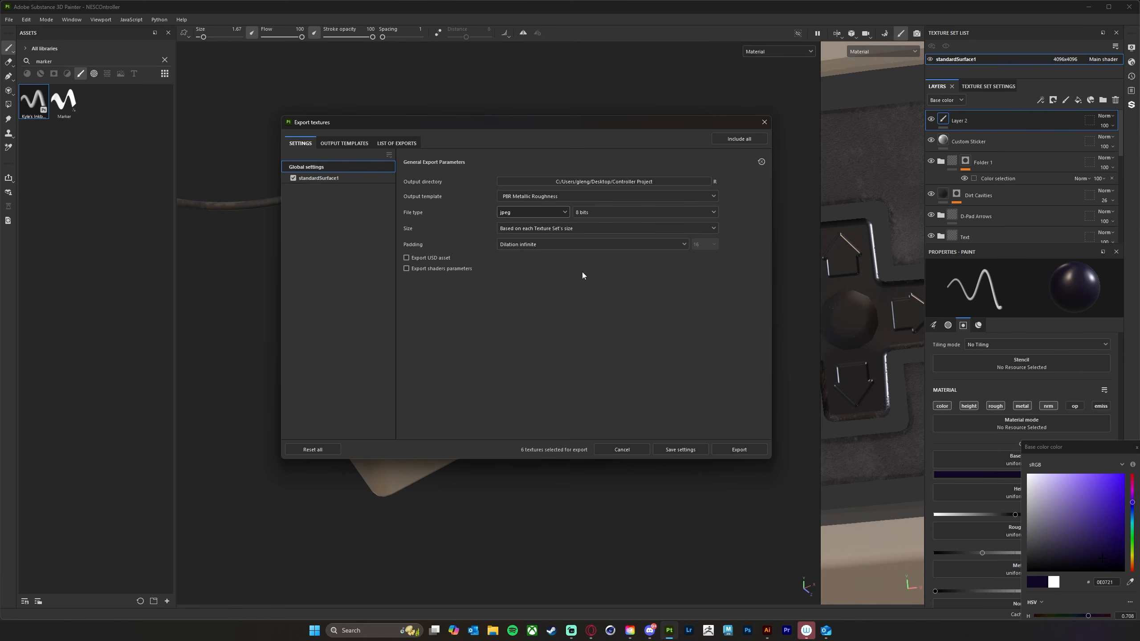
{"action": "left_click", "coordinate": [743, 450]}
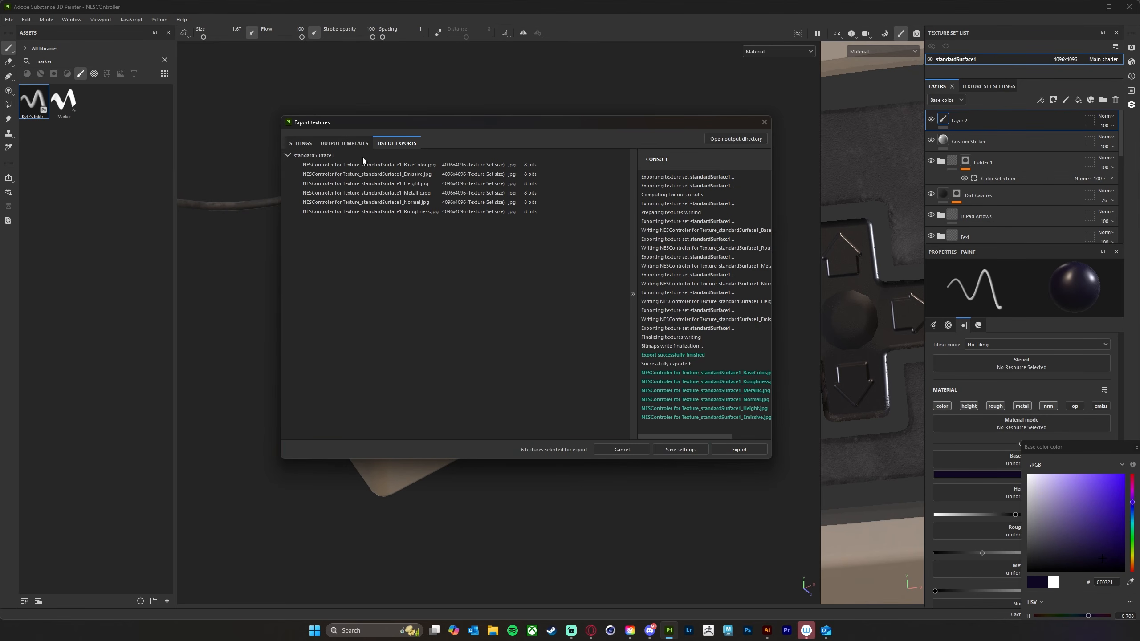
{"action": "left_click_drag", "start_coordinate": [686, 127], "coordinate": [681, 150]}
- Switch to File Explorer, open the Desktop's Controller Project folder and preview the exported base color map
{"action": "left_click", "coordinate": [493, 630]}
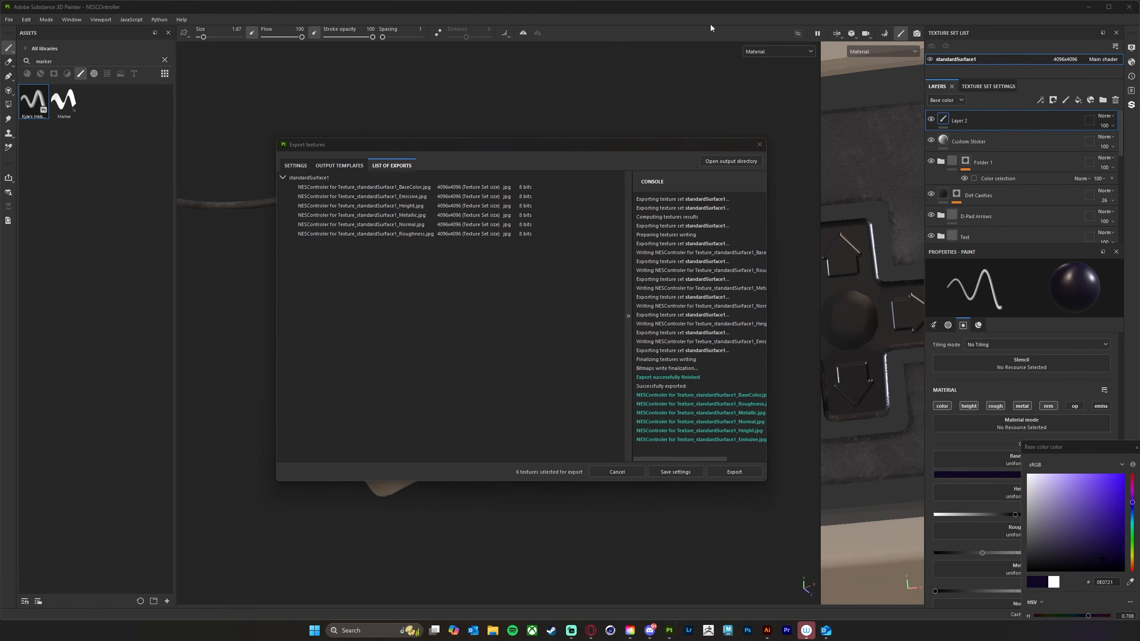
{"action": "left_click", "coordinate": [270, 189]}
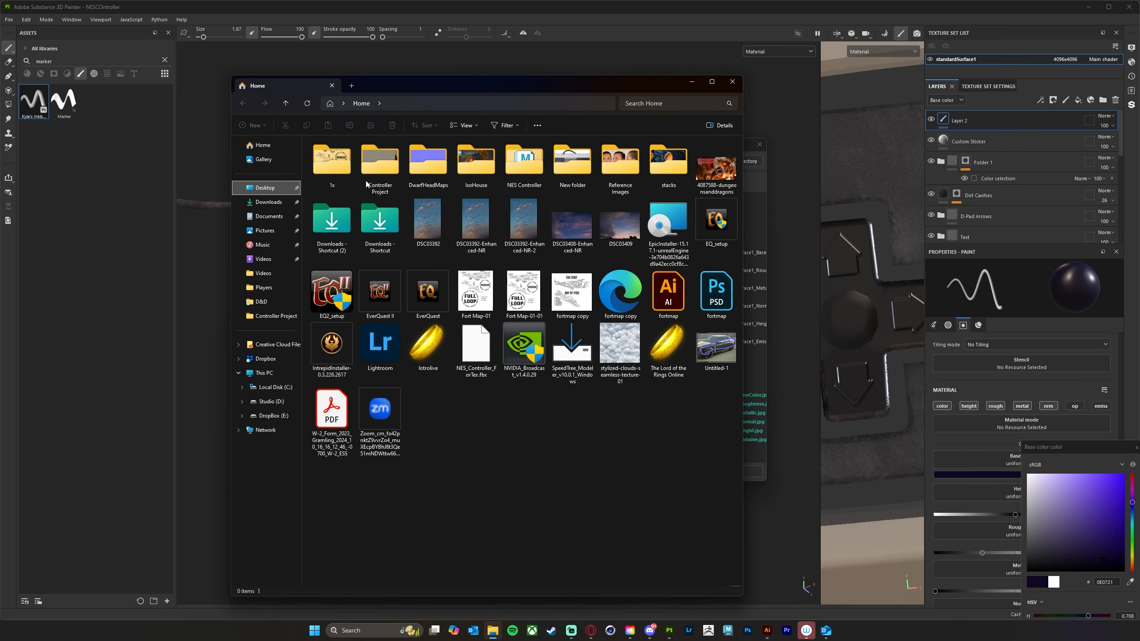
{"action": "double_click", "coordinate": [380, 164]}
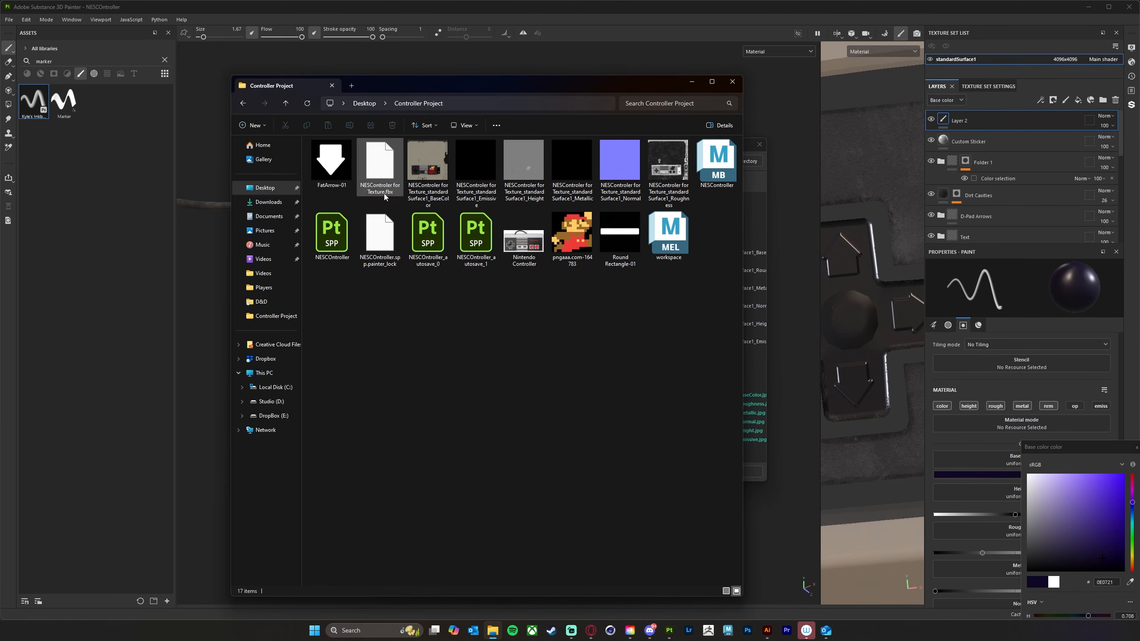
{"action": "left_click", "coordinate": [422, 176]}
{"action": "key", "text": "space"}
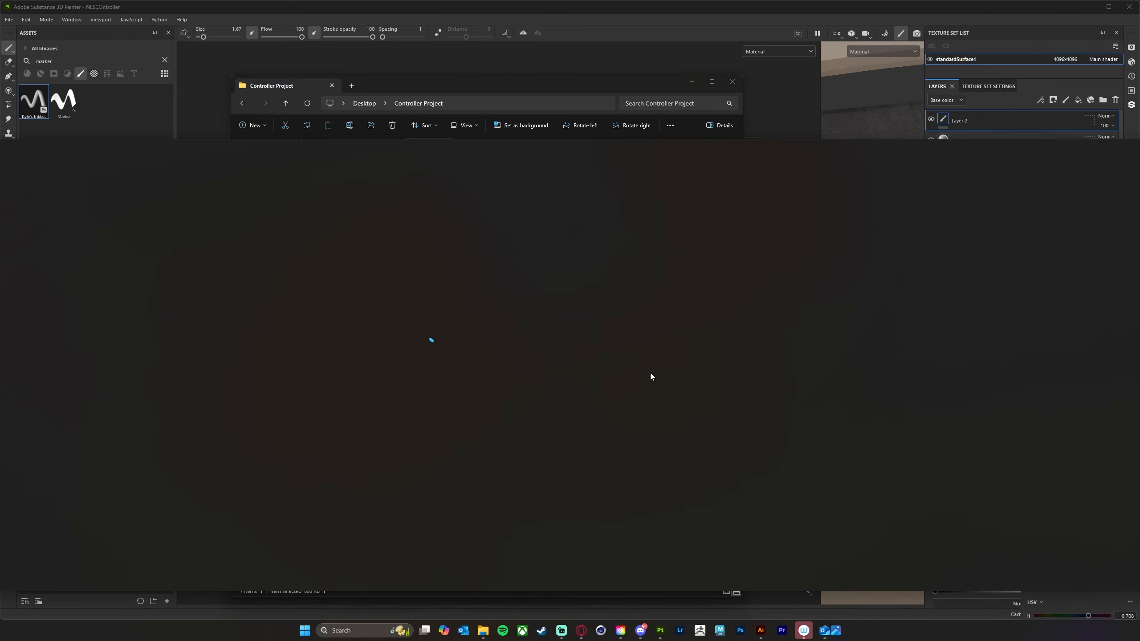
{"action": "left_click_drag", "start_coordinate": [704, 148], "coordinate": [764, 136]}
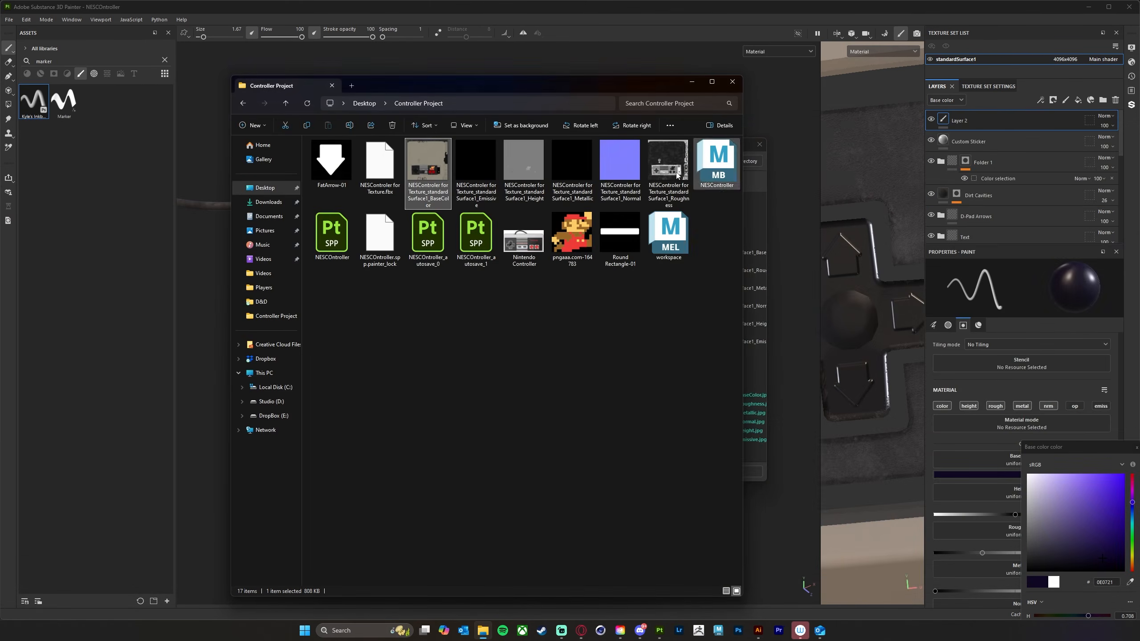
- Preview the exported emissive, height and metallic maps one after another
{"action": "double_click", "coordinate": [489, 169]}
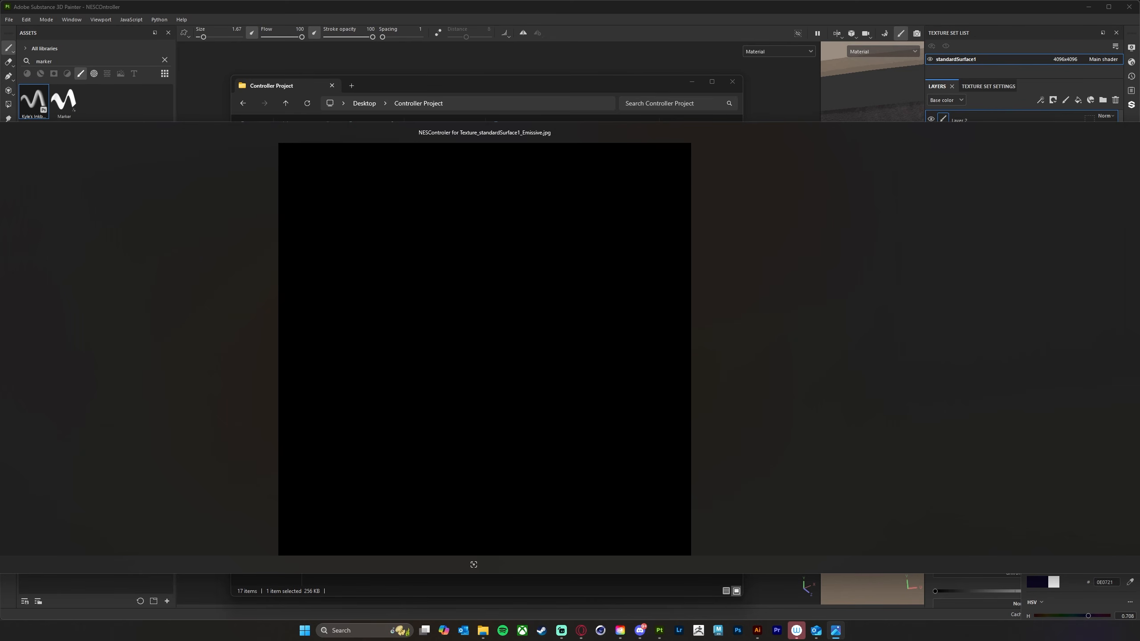
{"action": "key", "text": "Escape"}
{"action": "double_click", "coordinate": [527, 167]}
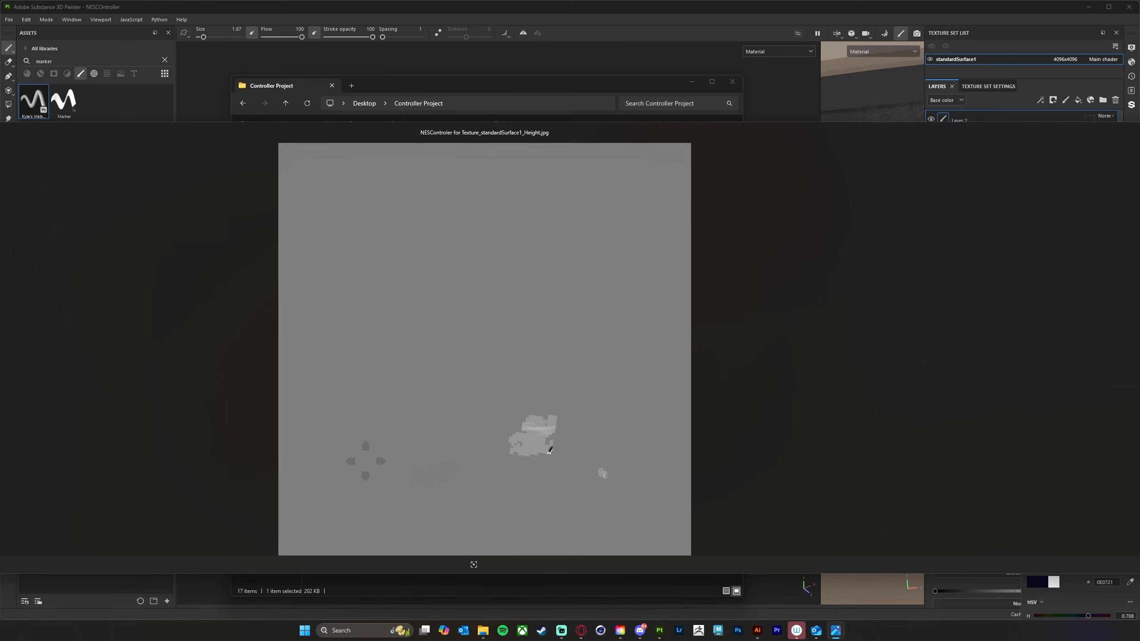
{"action": "key", "text": "Escape"}
{"action": "double_click", "coordinate": [562, 160]}
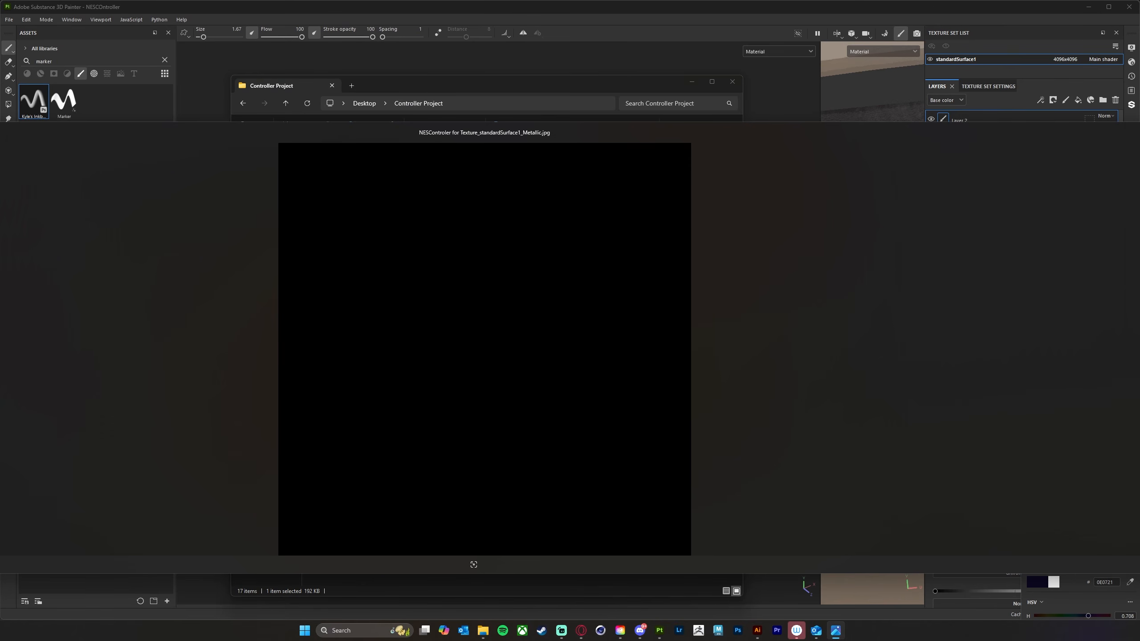
{"action": "key", "text": "Escape"}
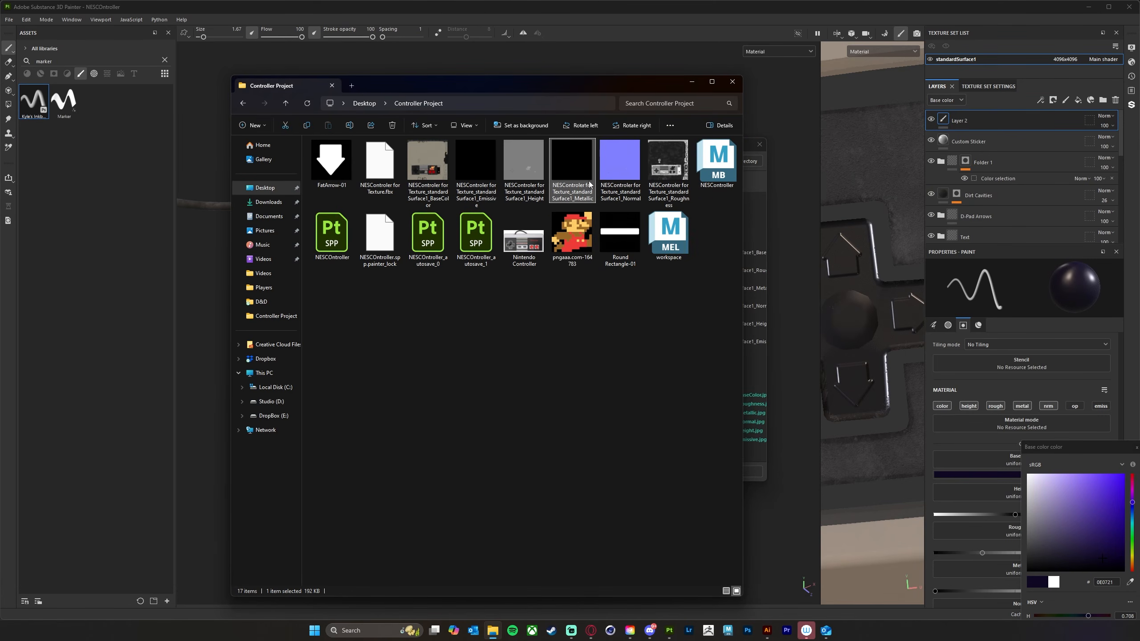
- Preview the exported normal map up close and the exported roughness map
{"action": "double_click", "coordinate": [626, 153]}
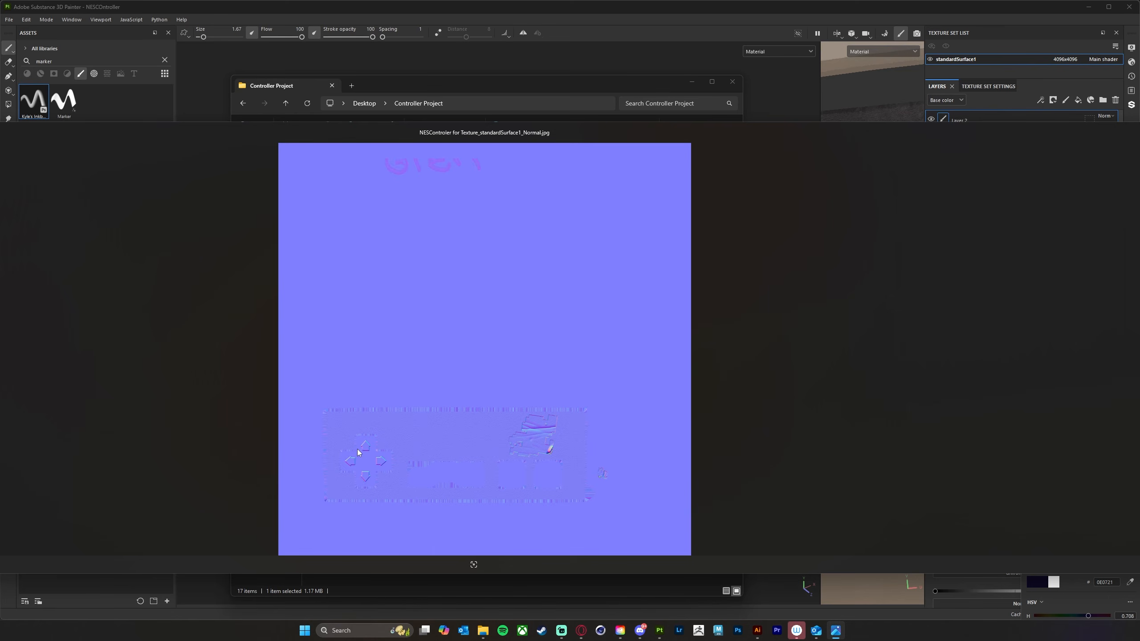
{"action": "scroll", "coordinate": [548, 444], "scroll_direction": "up", "scroll_amount": 3}
{"action": "scroll", "coordinate": [582, 424], "scroll_direction": "down", "scroll_amount": 3}
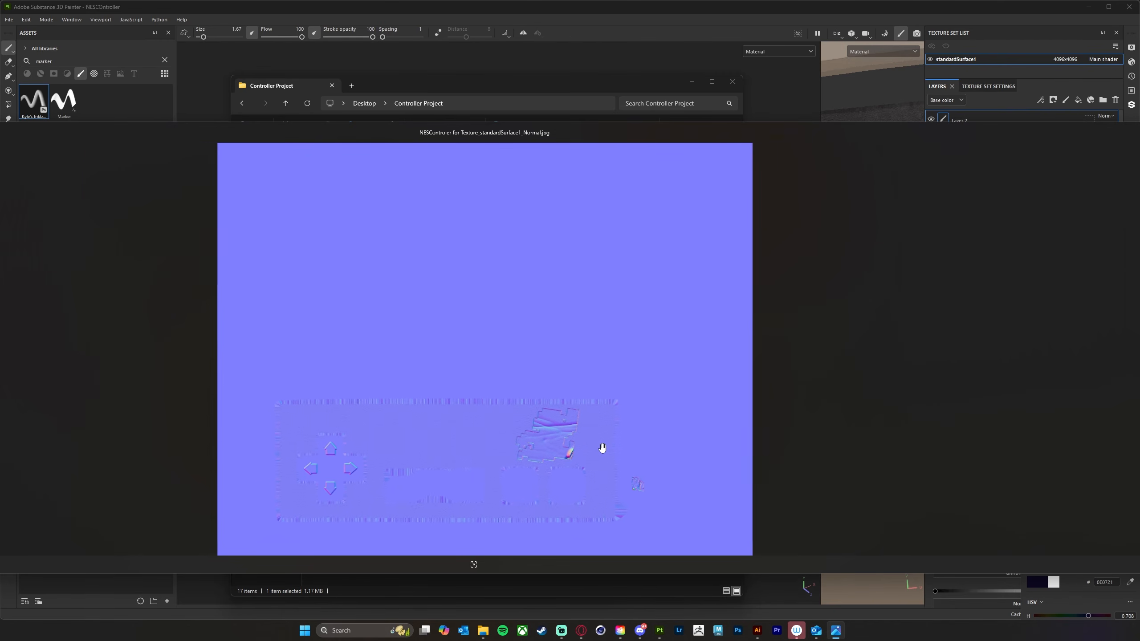
{"action": "key", "text": "Escape"}
{"action": "double_click", "coordinate": [668, 176]}
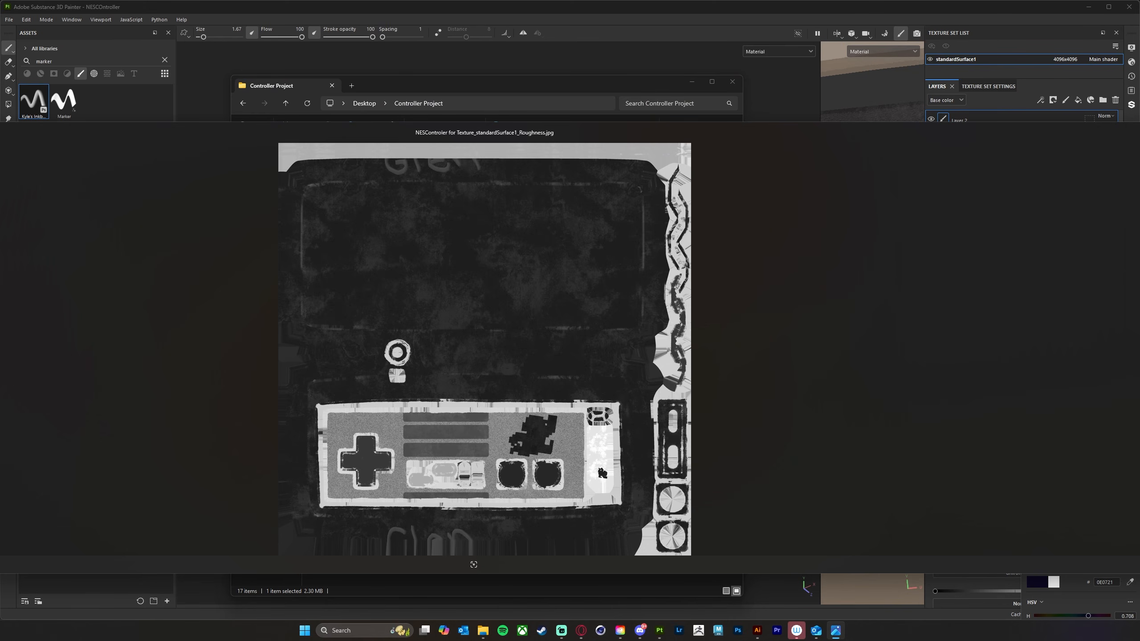
{"action": "key", "text": "Escape"}
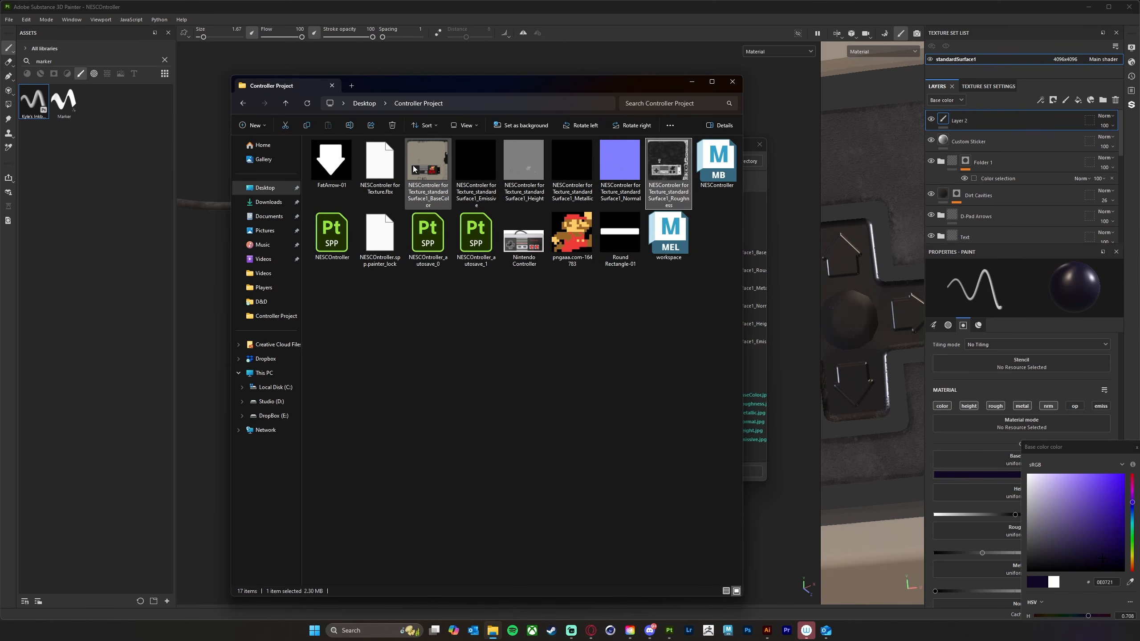
- Select the exported base color, normal and roughness maps together in the Controller Project folder
{"action": "left_click", "coordinate": [428, 166]}
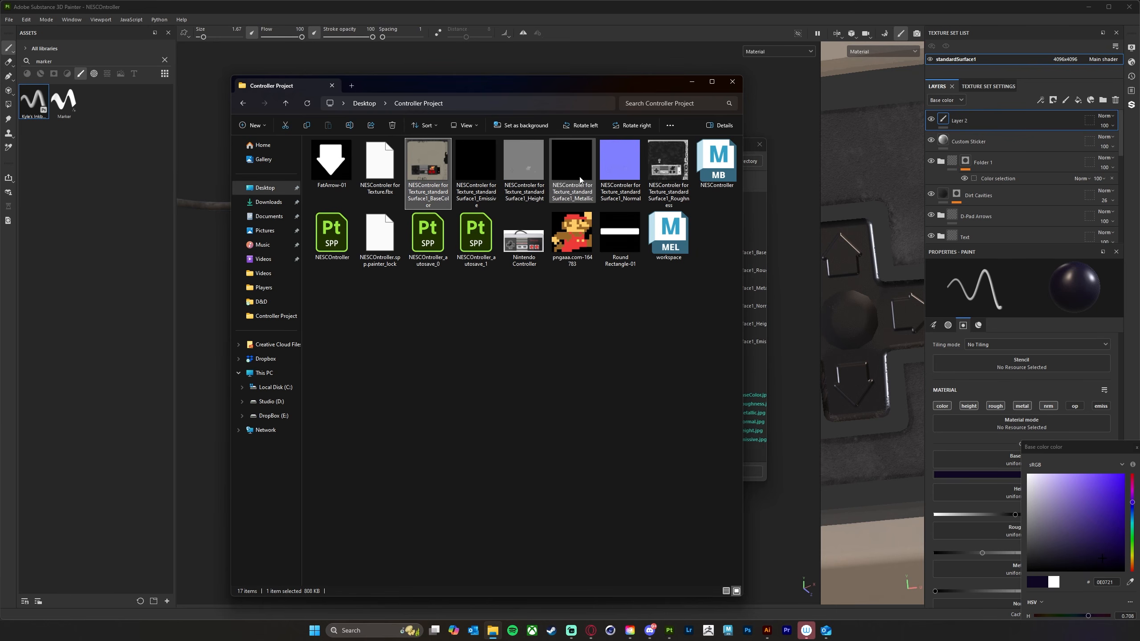
{"action": "left_click", "coordinate": [626, 176], "text": "ctrl"}
{"action": "left_click", "coordinate": [668, 166], "text": "ctrl"}
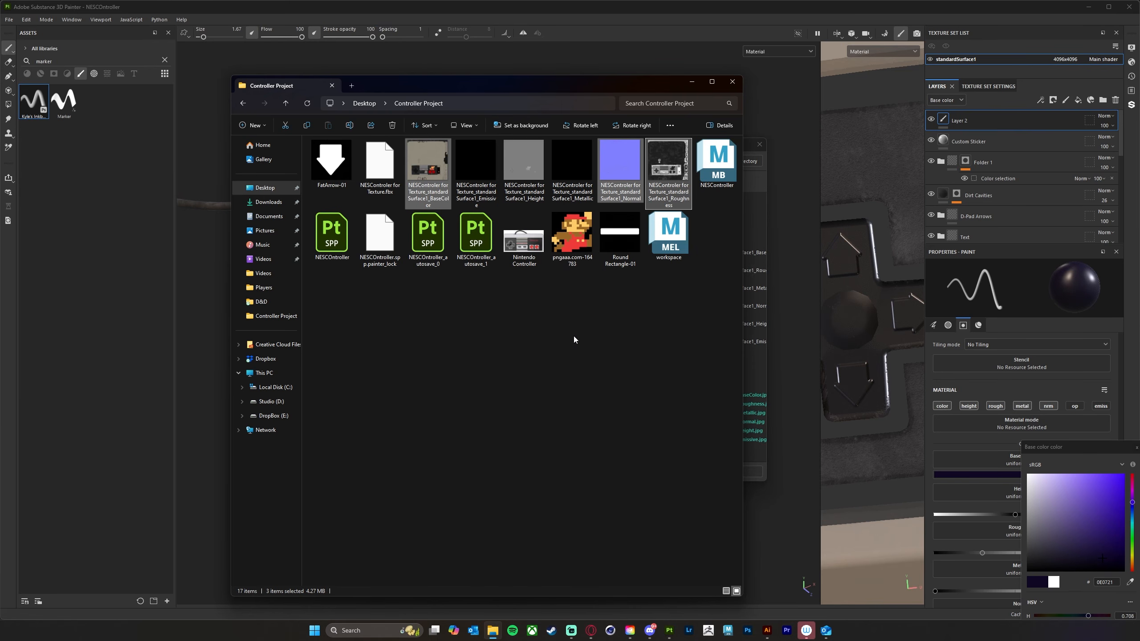
- Switch back to Substance 3D Painter, close the export dialog and widen the 2D view beside the 3D view
{"action": "mouse_move", "coordinate": [647, 85]}
{"action": "left_mouse_down"}
{"action": "mouse_move", "coordinate": [634, 82]}
{"action": "mouse_move", "coordinate": [650, 97]}
{"action": "left_mouse_up"}
{"action": "left_click", "coordinate": [784, 141]}
{"action": "left_click", "coordinate": [761, 147]}
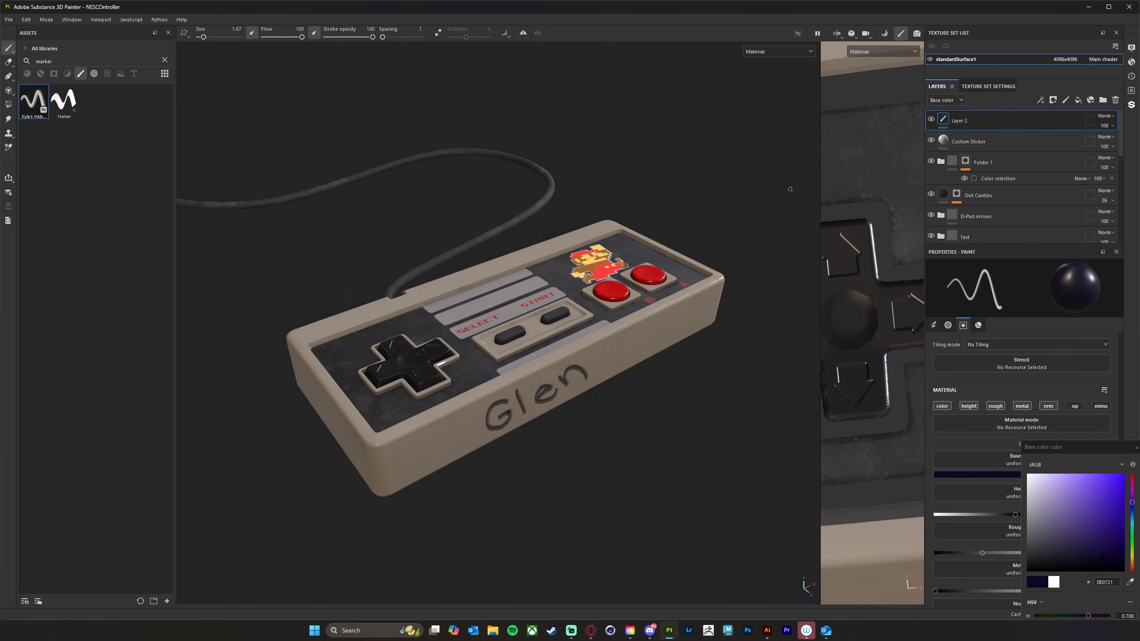
{"action": "left_click_drag", "start_coordinate": [815, 255], "coordinate": [627, 254]}
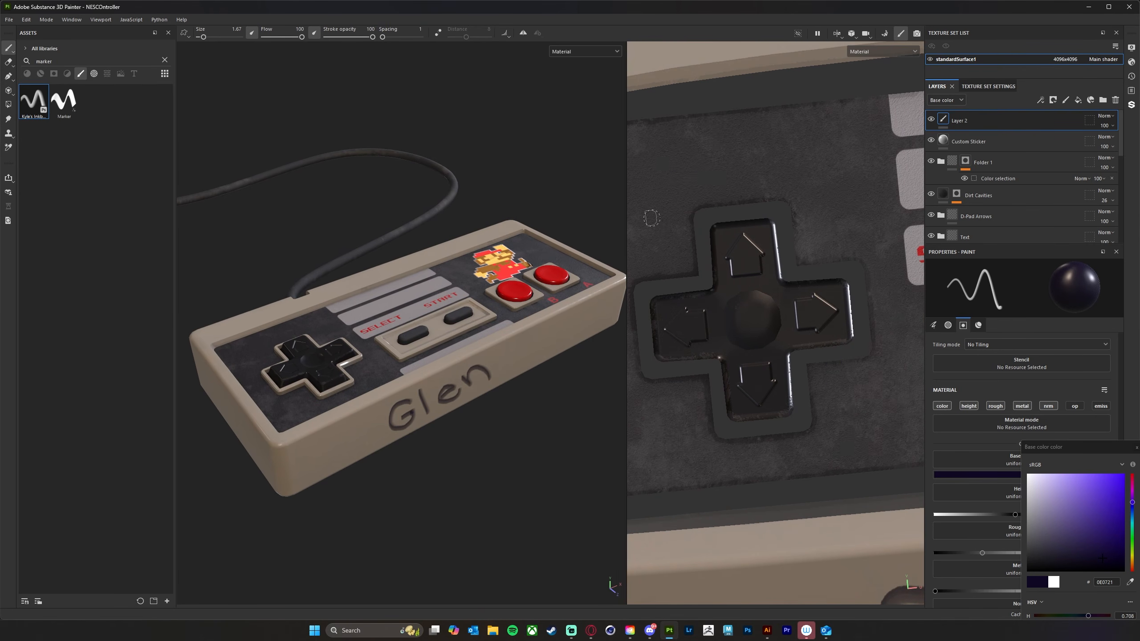
- Render the controller with Iray, framed as an angled close-up showing its top face and the marker writing on the front edge
{"action": "left_click_drag", "start_coordinate": [526, 272], "coordinate": [588, 259], "text": "alt"}
{"action": "left_click_drag", "start_coordinate": [544, 324], "coordinate": [534, 359], "text": "alt"}
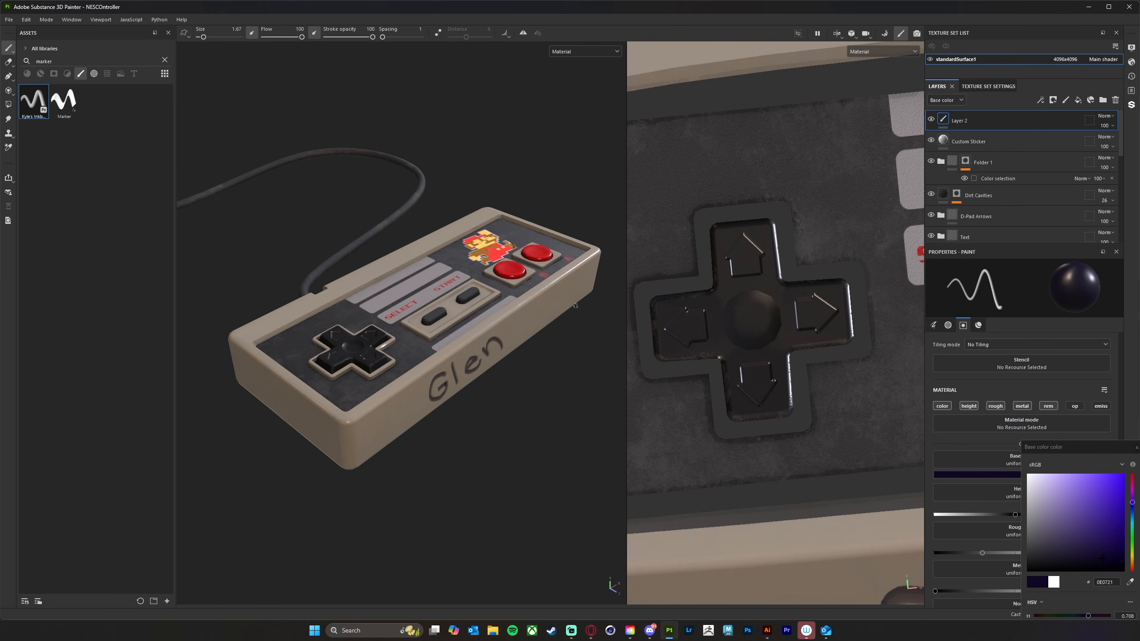
{"action": "left_click", "coordinate": [918, 35]}
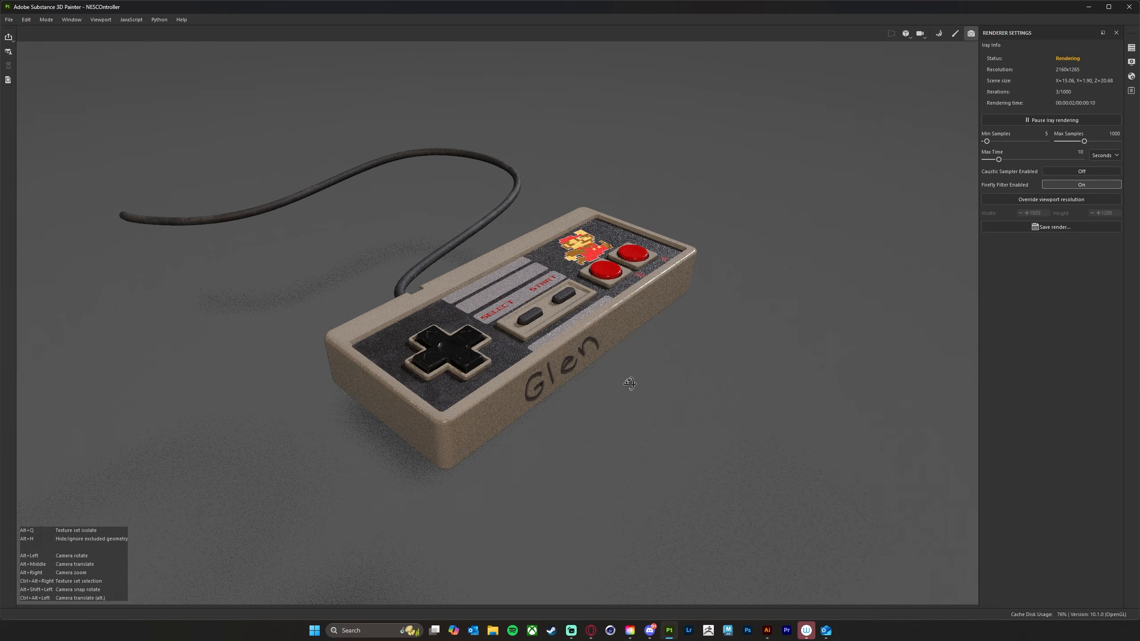
{"action": "left_click_drag", "start_coordinate": [631, 386], "coordinate": [629, 382], "text": "alt"}
{"action": "right_click_drag", "start_coordinate": [673, 372], "coordinate": [932, 355], "text": "alt"}
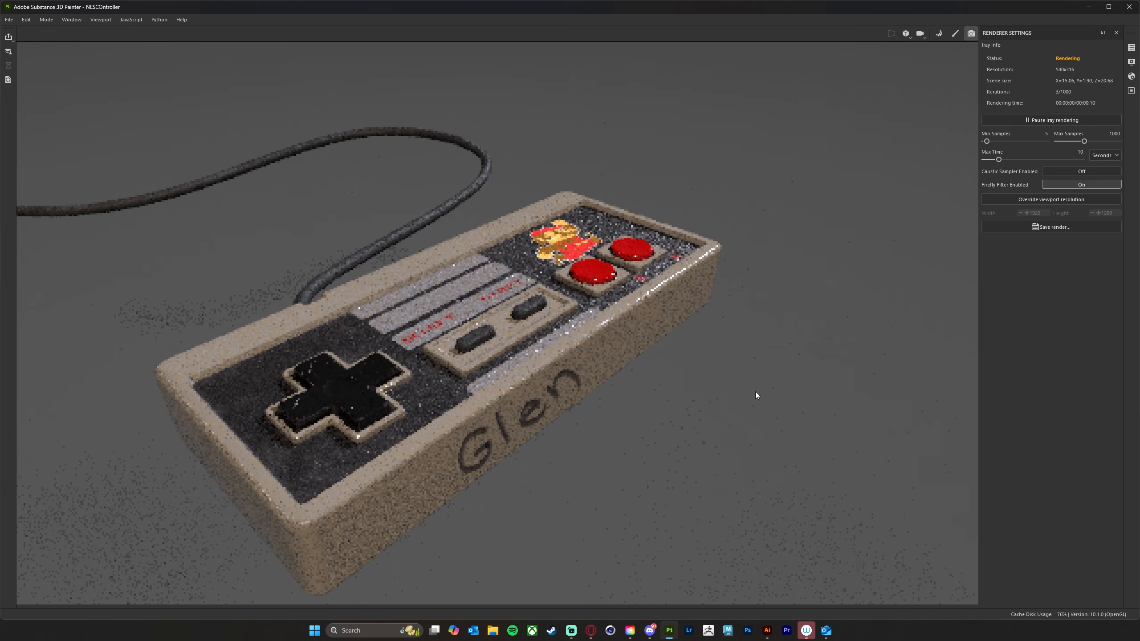
{"action": "left_click_drag", "start_coordinate": [820, 351], "coordinate": [839, 347], "text": "alt"}
{"action": "right_click_drag", "start_coordinate": [771, 372], "coordinate": [801, 368], "text": "alt"}
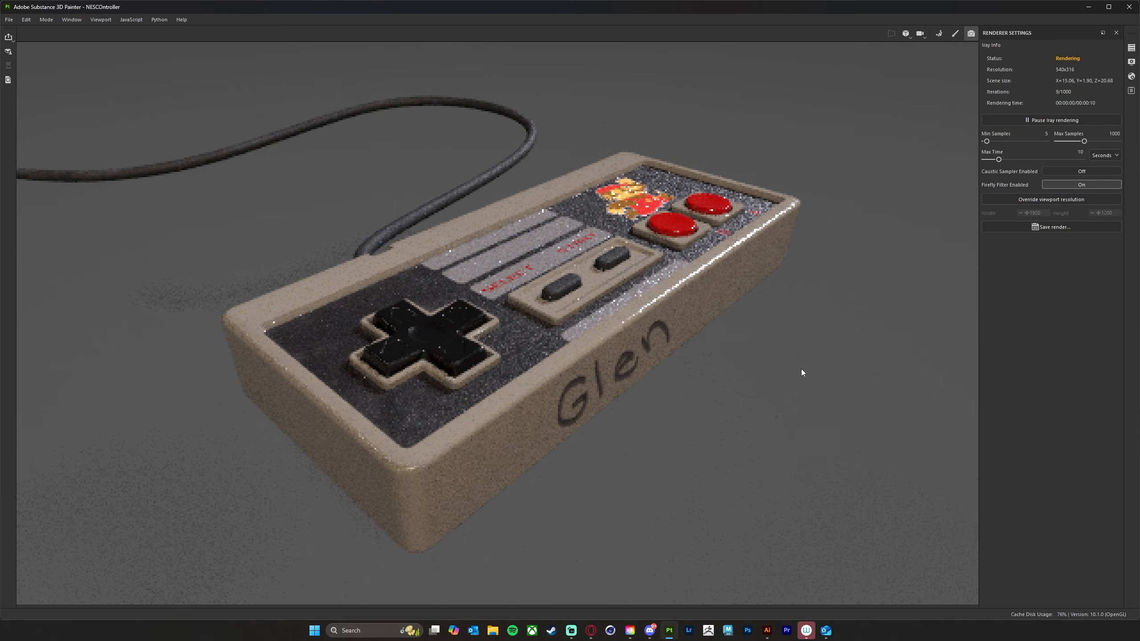